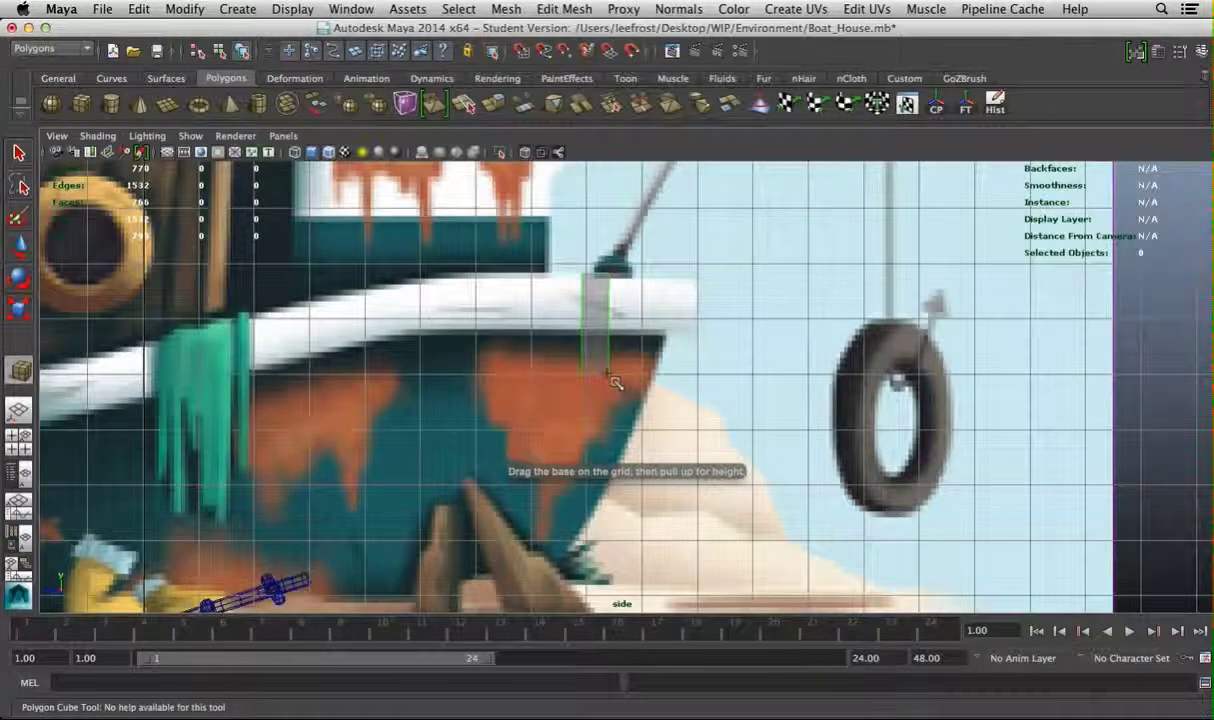
Rotate the new box to the angle of the fishing rod's handle in the reference and scale its depth
key(q)
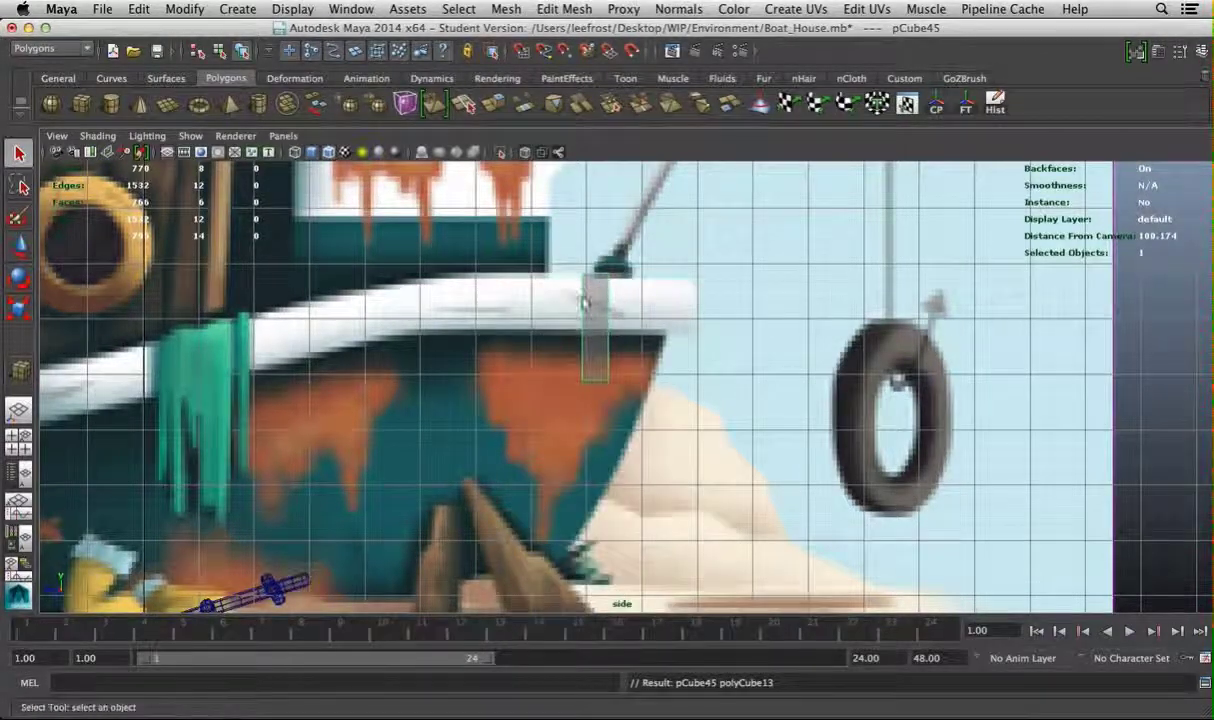
key(e)
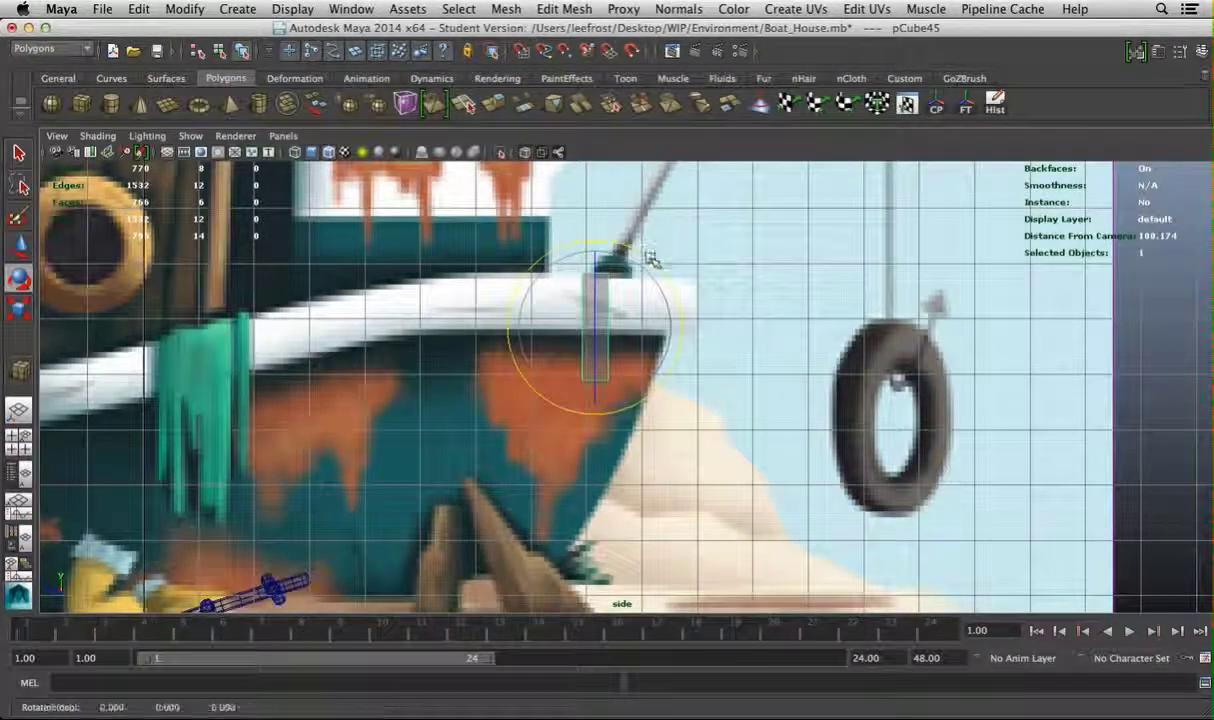
key(w)
key(space)
key(space)
alt+drag(658, 480, 536, 377)
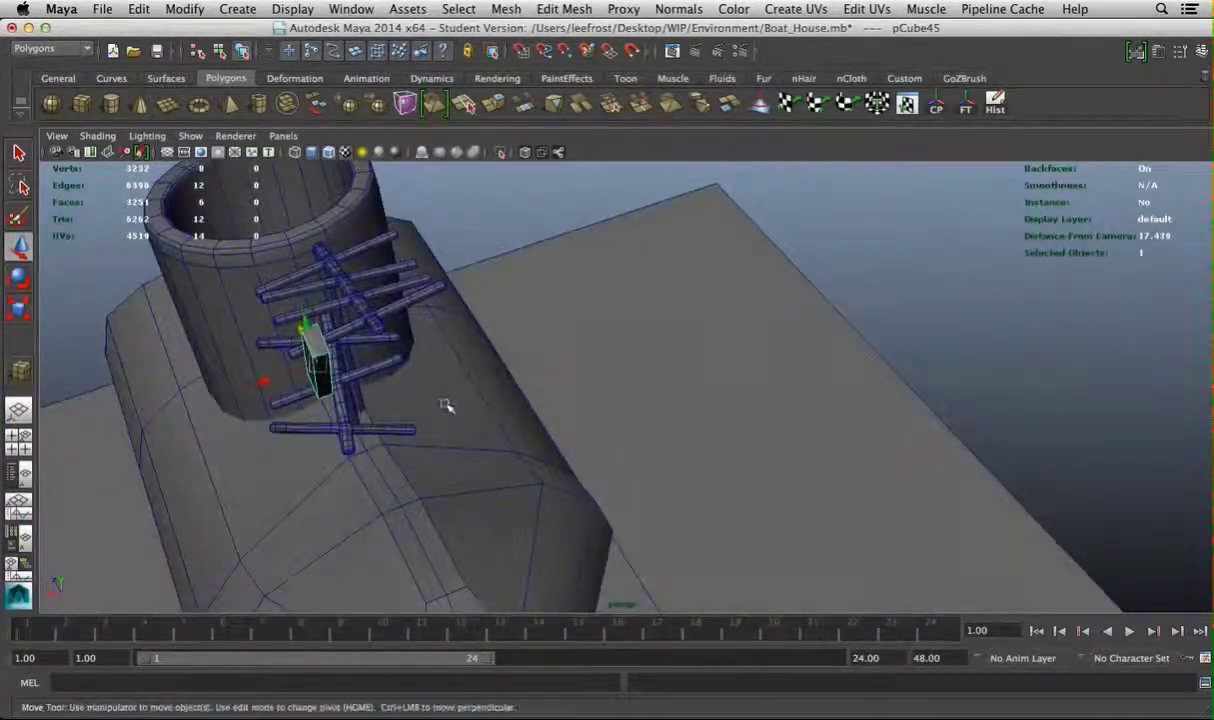
key(r)
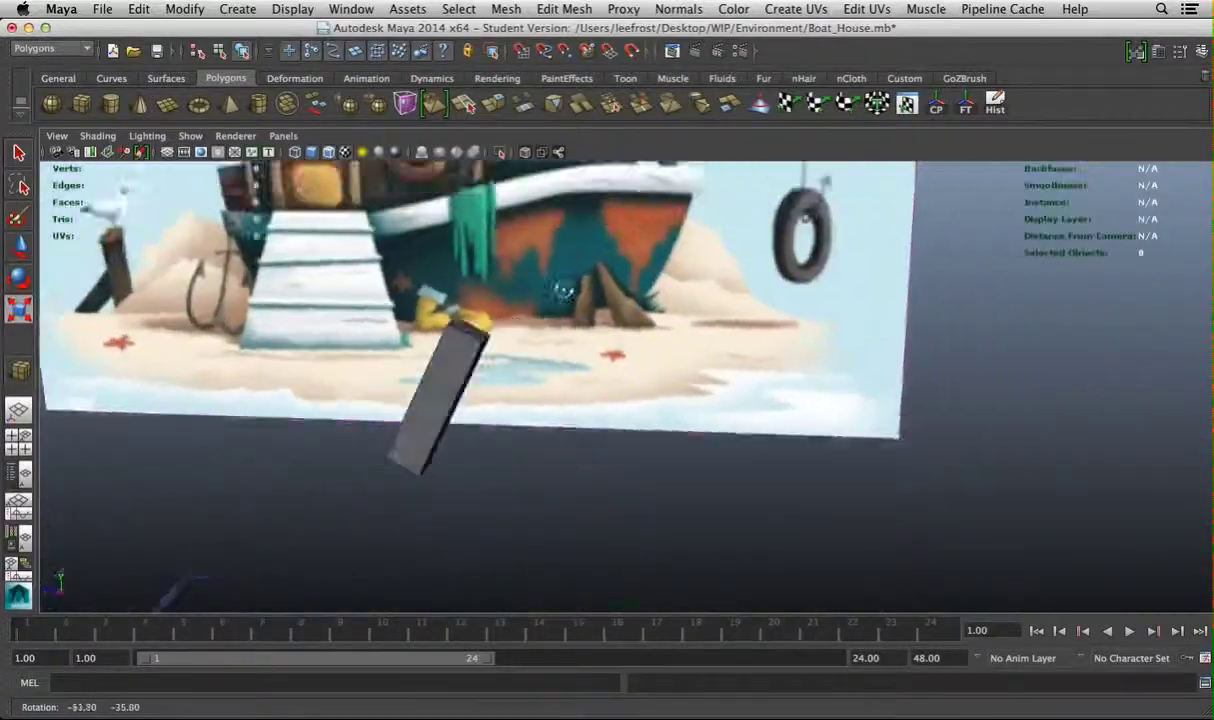
key(space)
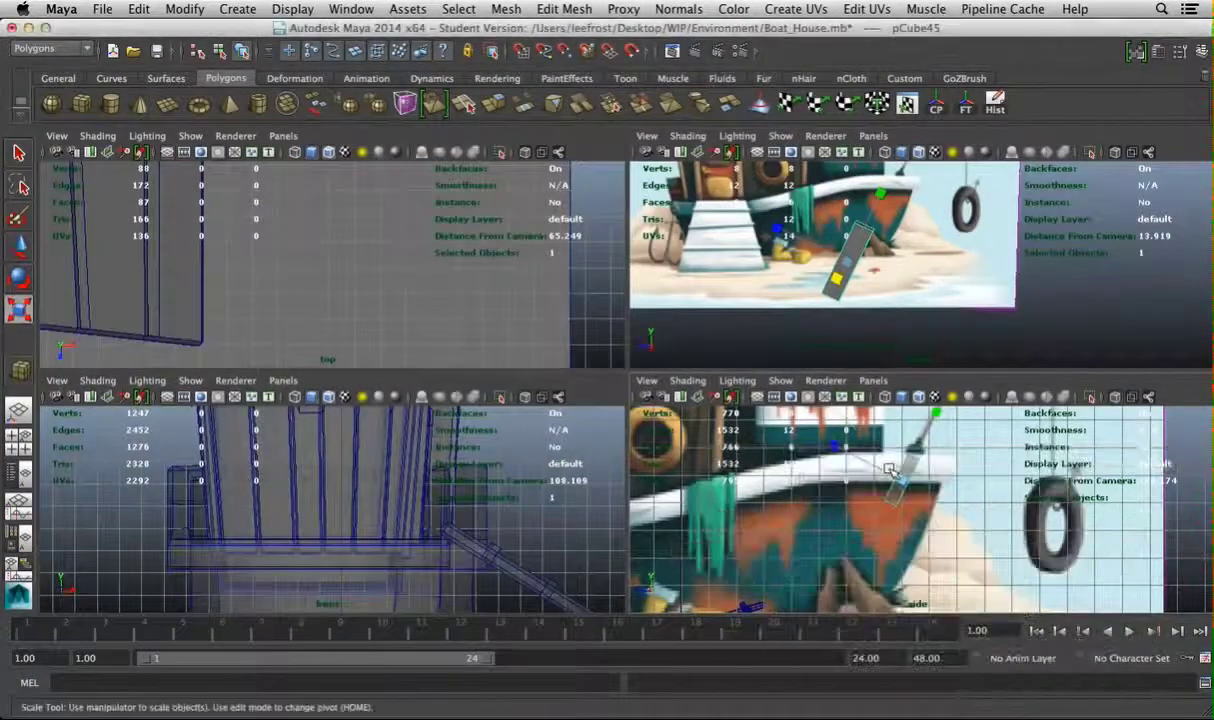
key(space)
Extrude the box's upper end face repeatedly to form the wider collar of the fishing rod
scroll(702, 325, up, 6)
right_click(580, 323)
click(580, 358)
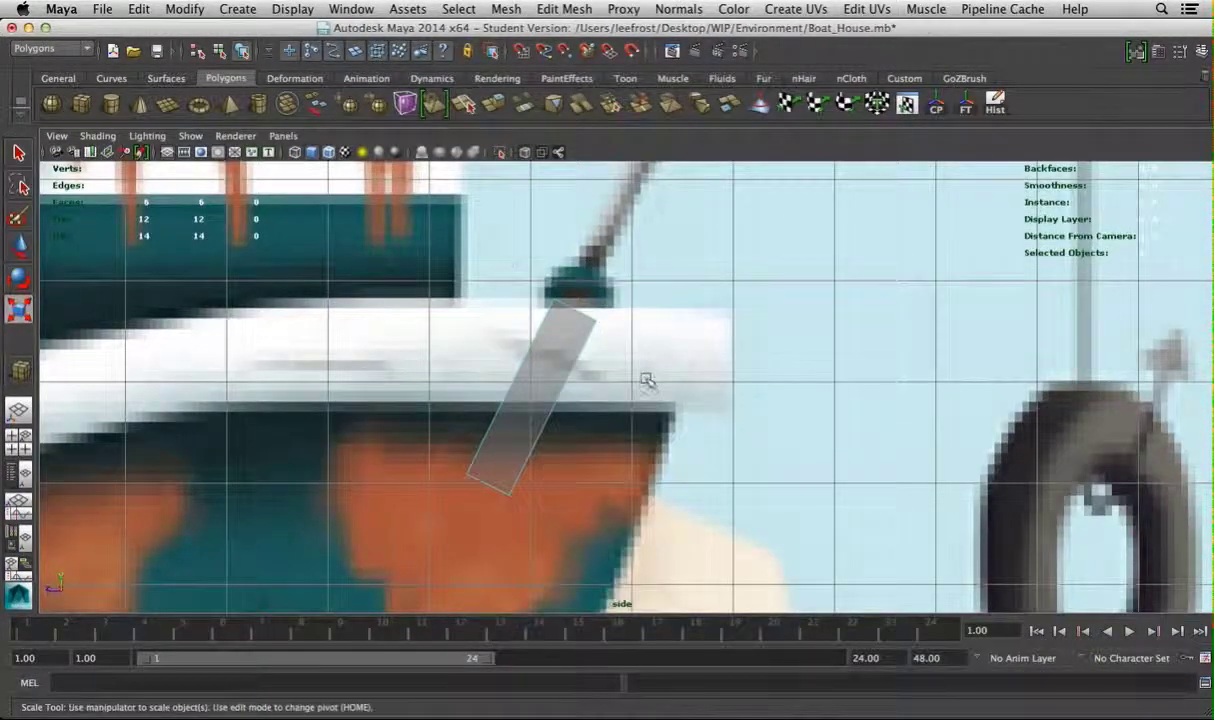
drag(560, 330, 678, 246)
click(494, 106)
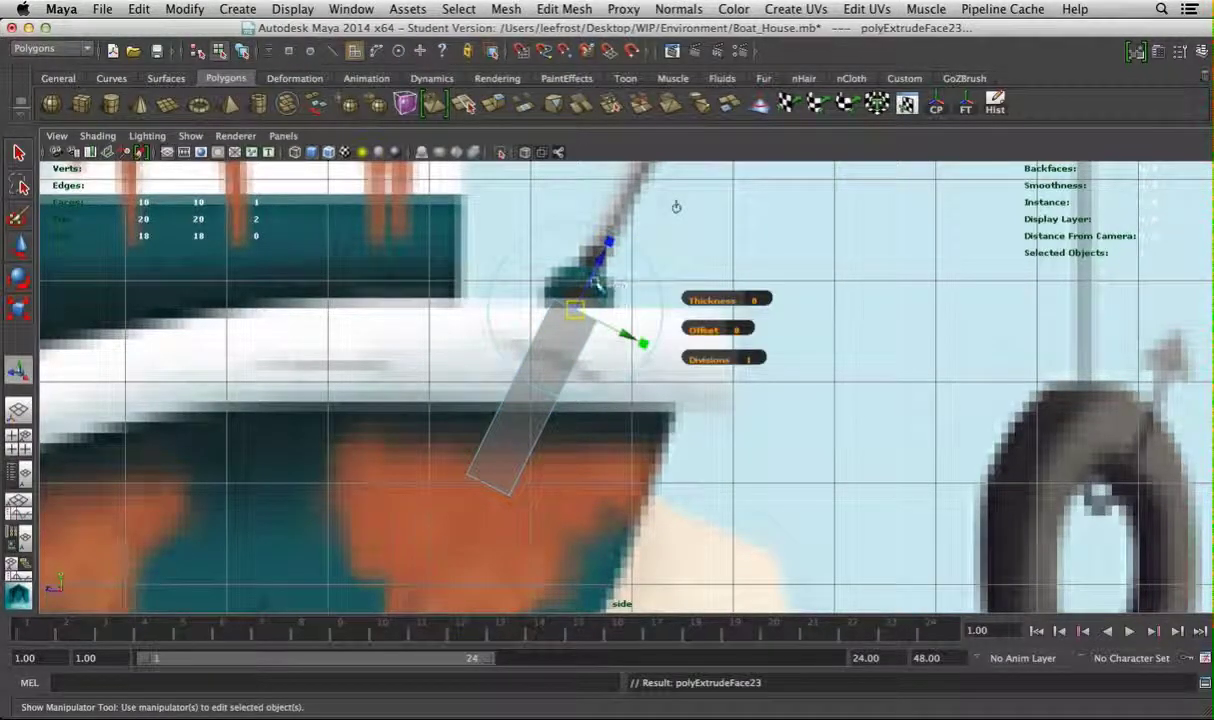
mouse_move(601, 259)
mouse_down()
mouse_move(629, 234)
mouse_move(614, 245)
mouse_up()
key(ctrl+e)
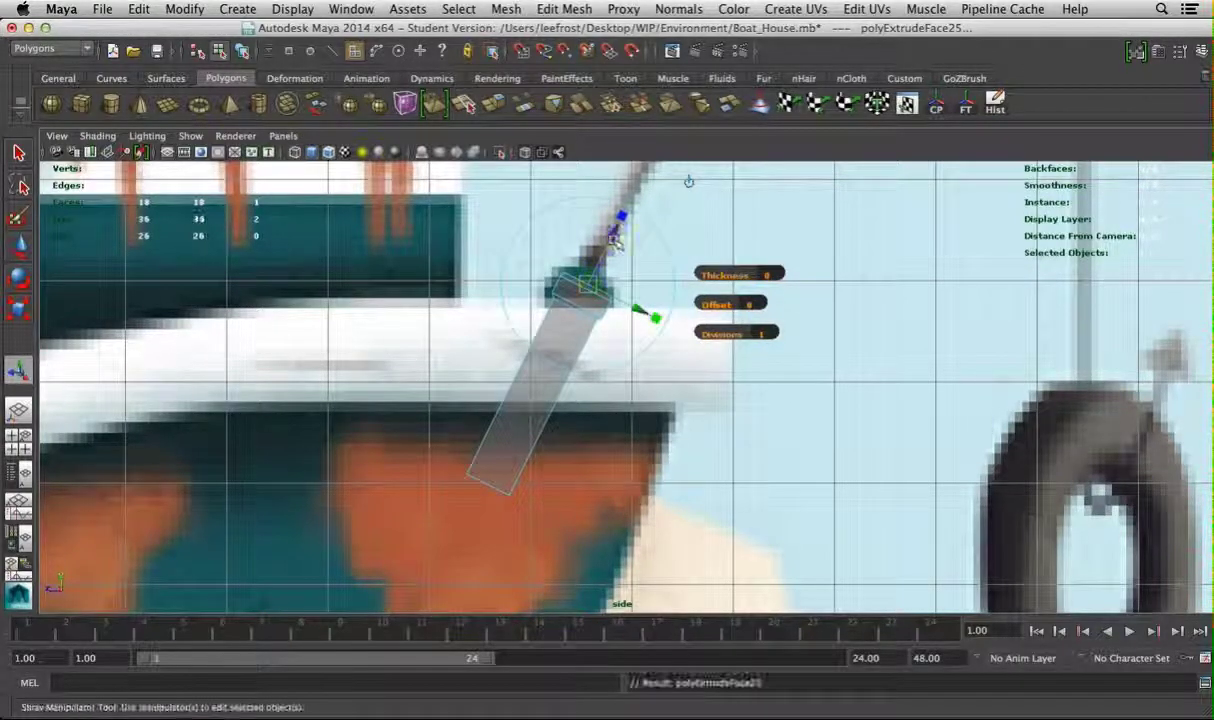
Extrude the collar's end face along the reference up to the fishing rod's tip
scroll(614, 243, down, 3)
alt+middle_drag(614, 243, 474, 434)
key(ctrl+e)
drag(474, 434, 683, 263)
scroll(527, 318, up, 3)
drag(527, 318, 595, 218)
alt+middle_drag(595, 218, 567, 268)
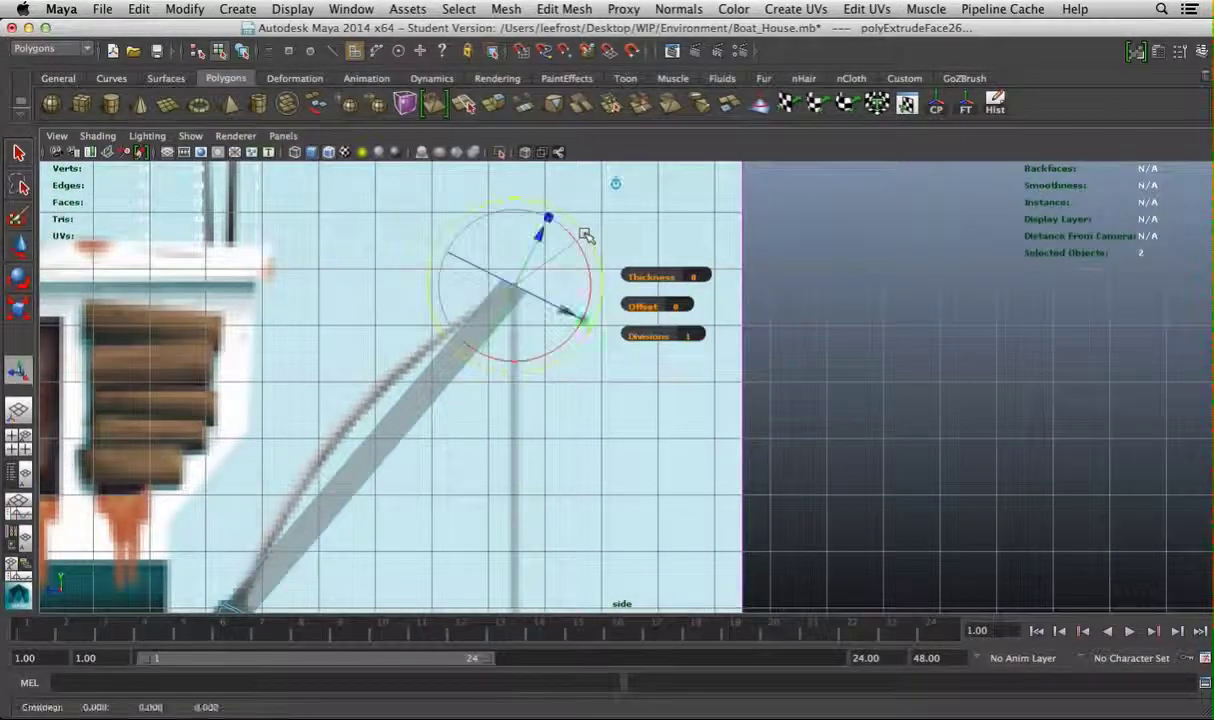
Rotate the end face at the rod's tip so that it follows the direction of the reference curve
drag(536, 362, 549, 343)
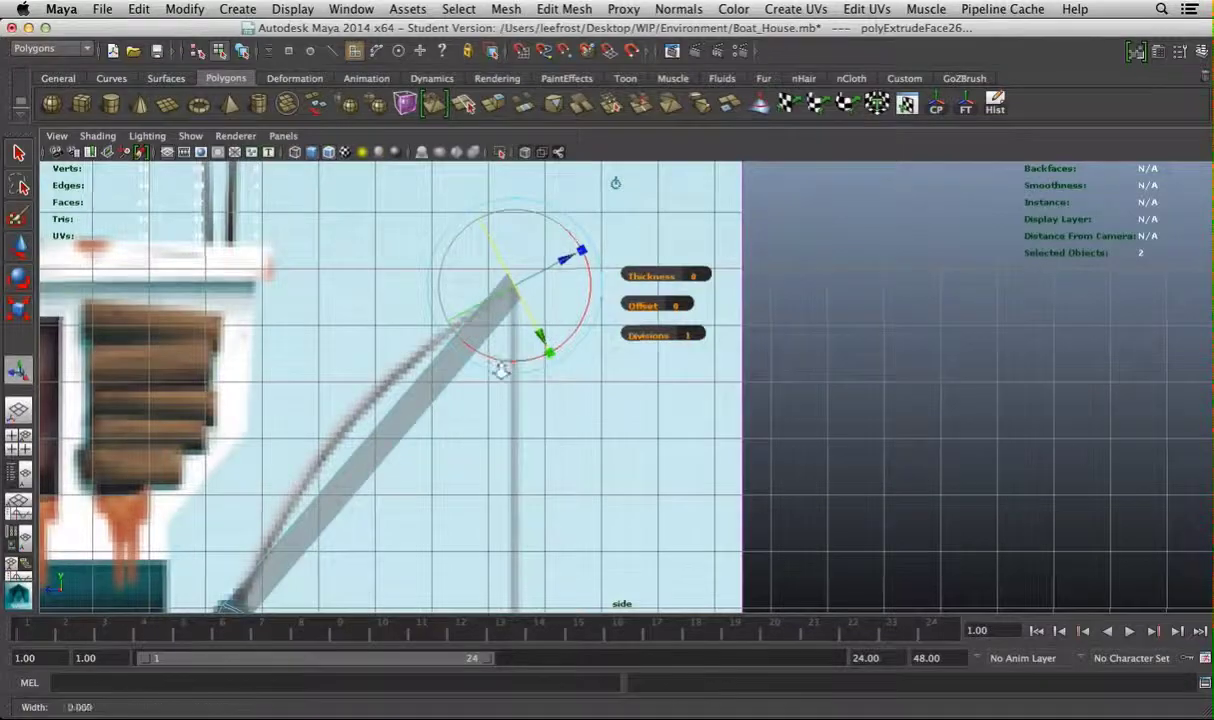
scroll(494, 368, down, 2)
alt+middle_drag(494, 368, 476, 298)
key(r)
right_drag(462, 254, 450, 240)
scroll(515, 360, down, 2)
scroll(411, 292, up, 2)
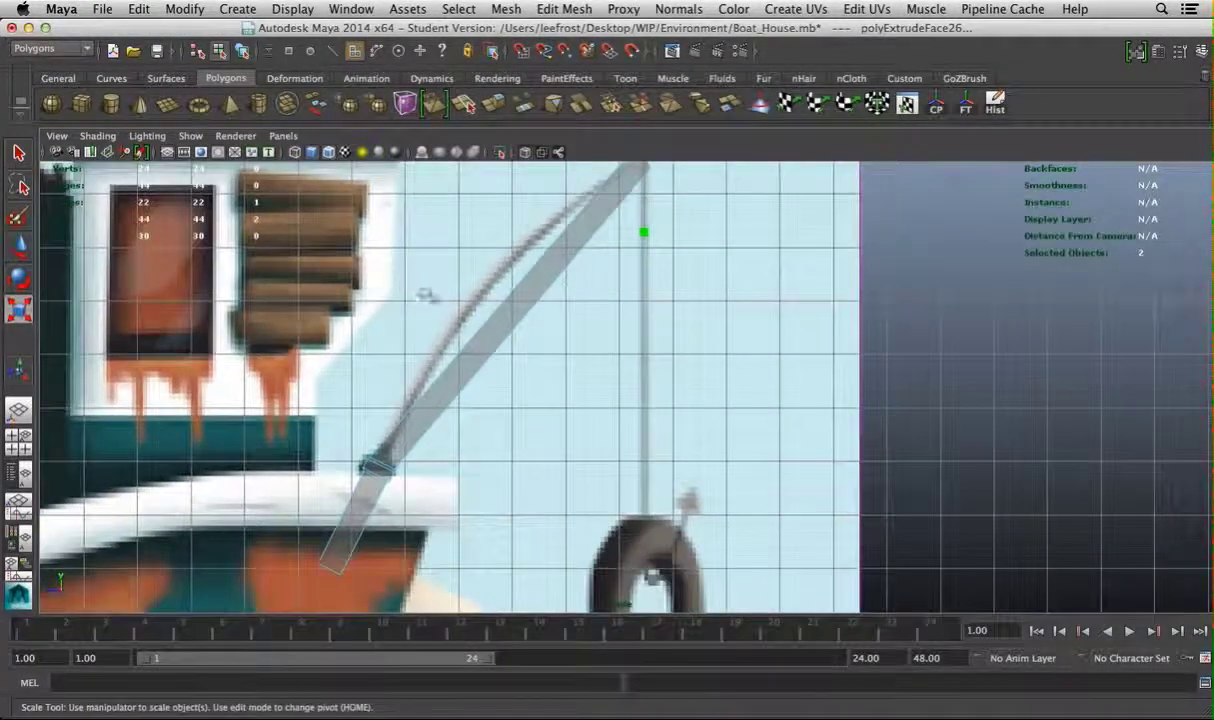
Insert edge loops along the straight rod and move them to bend it onto the reference curve
click(564, 9)
click(592, 214)
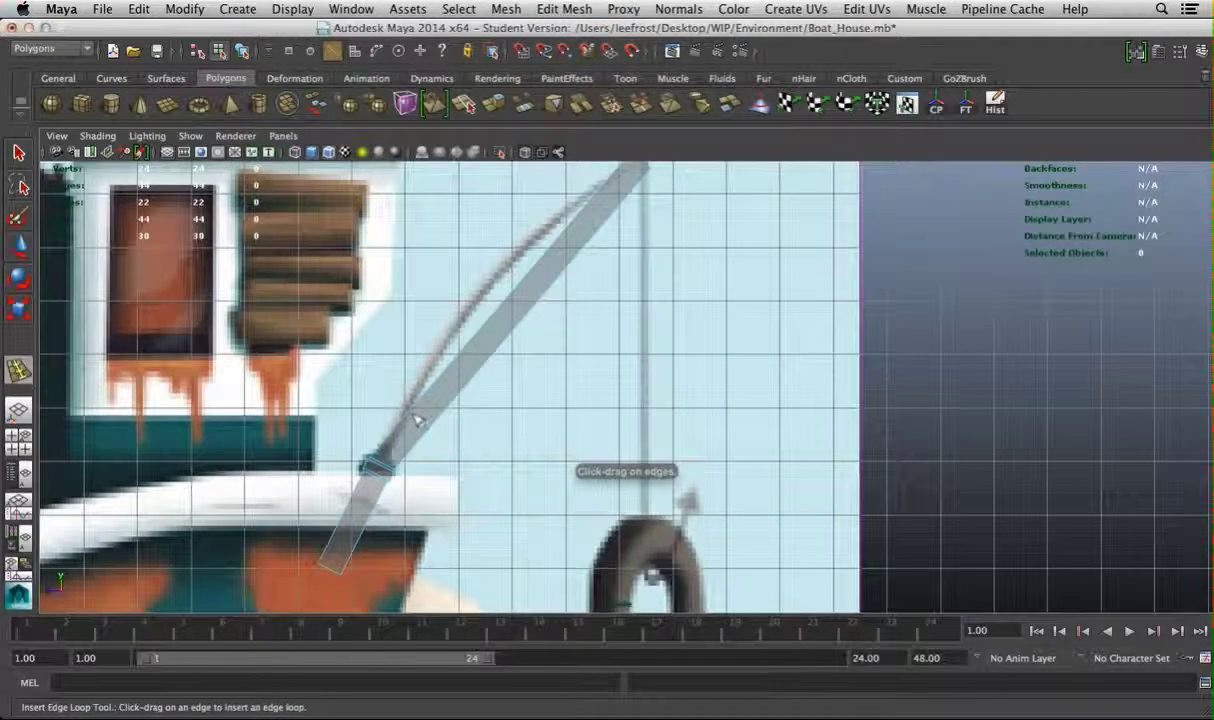
click(498, 322)
key(w)
alt+middle_drag(503, 307, 471, 355)
key(y)
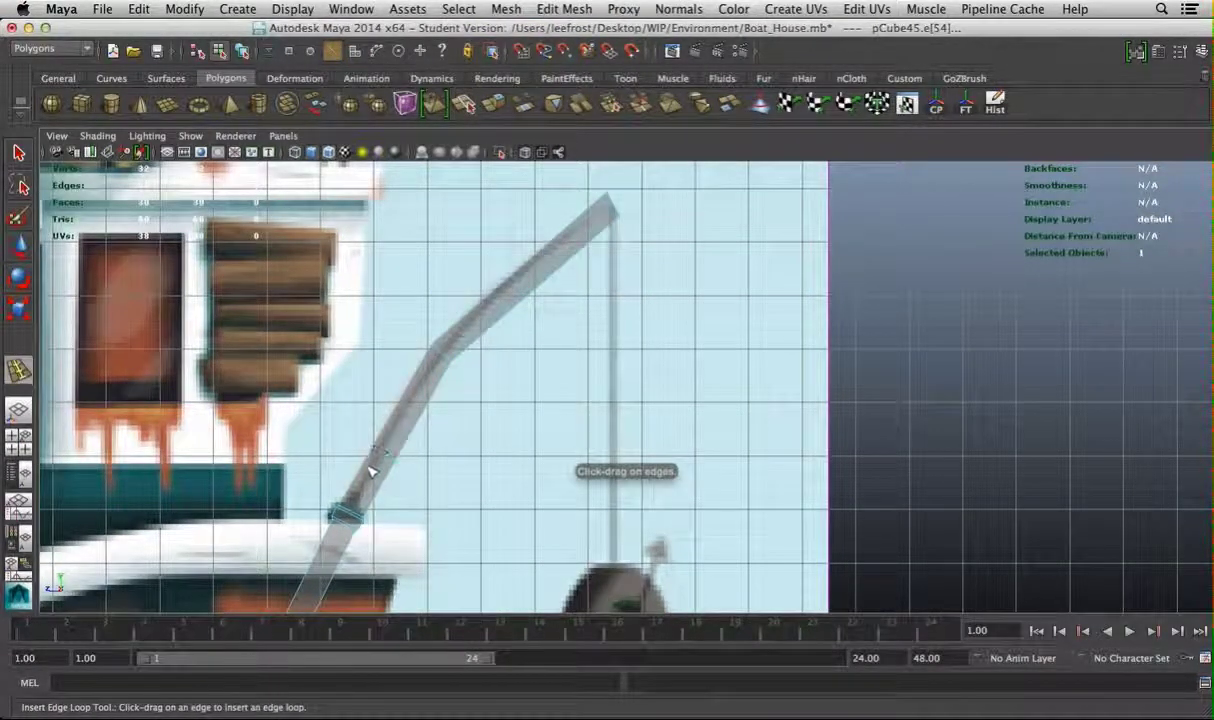
Insert edge loops in the lower part of the rod, just above the collar
alt+middle_drag(370, 470, 407, 344)
alt+right_drag(407, 344, 572, 374)
alt+middle_drag(572, 374, 648, 336)
click(537, 330)
key(w)
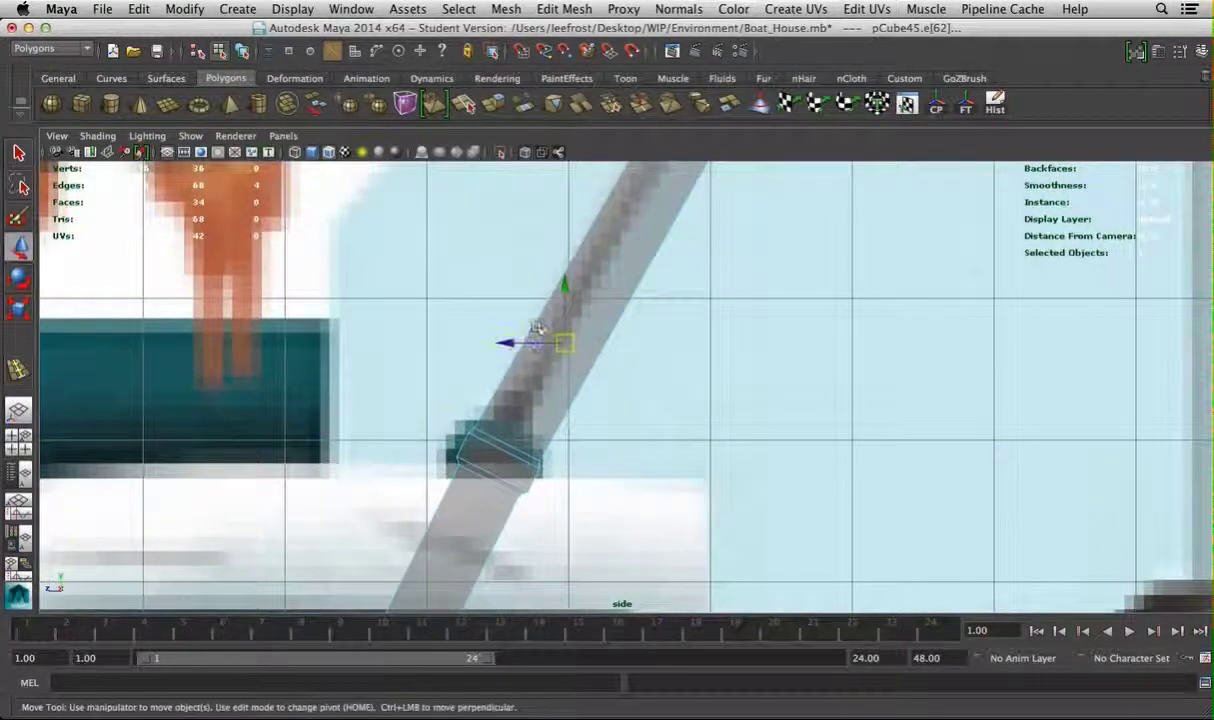
key(y)
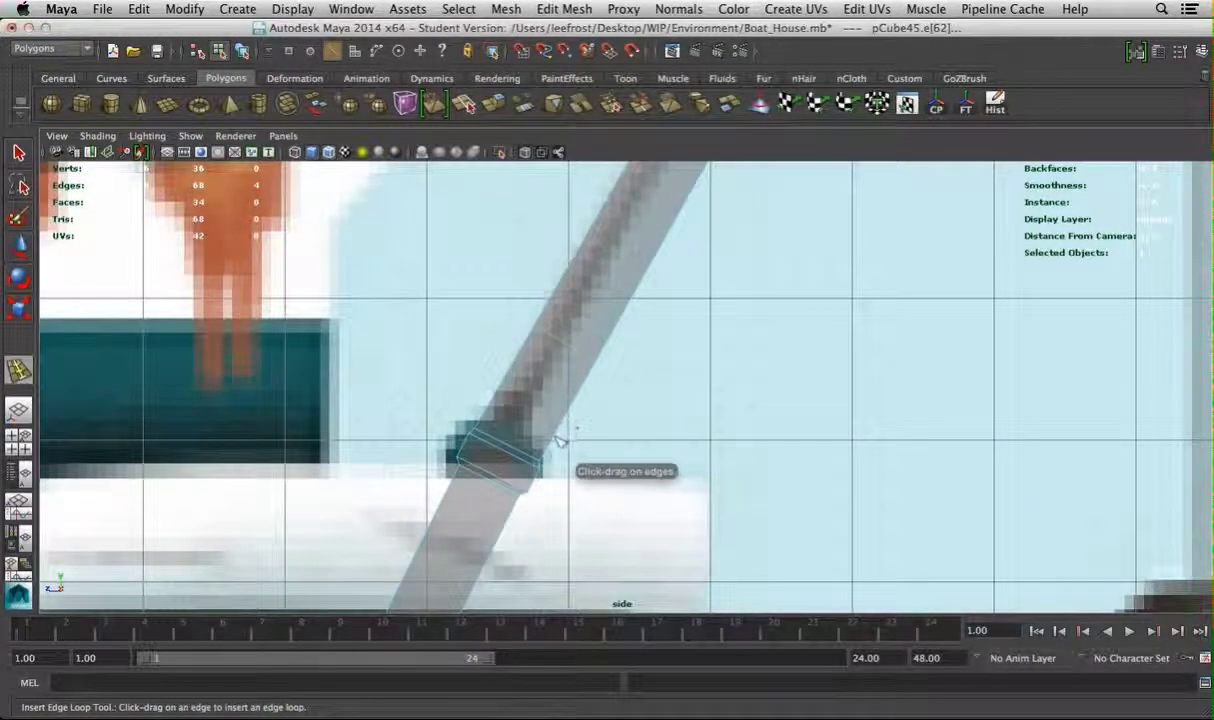
right_click(488, 395)
right_click(488, 395)
Move the vertices above the collar inward so the rod narrows to the reference width there
scroll(456, 289, up, 2)
key(w)
scroll(456, 289, up, 1)
drag(385, 296, 424, 315)
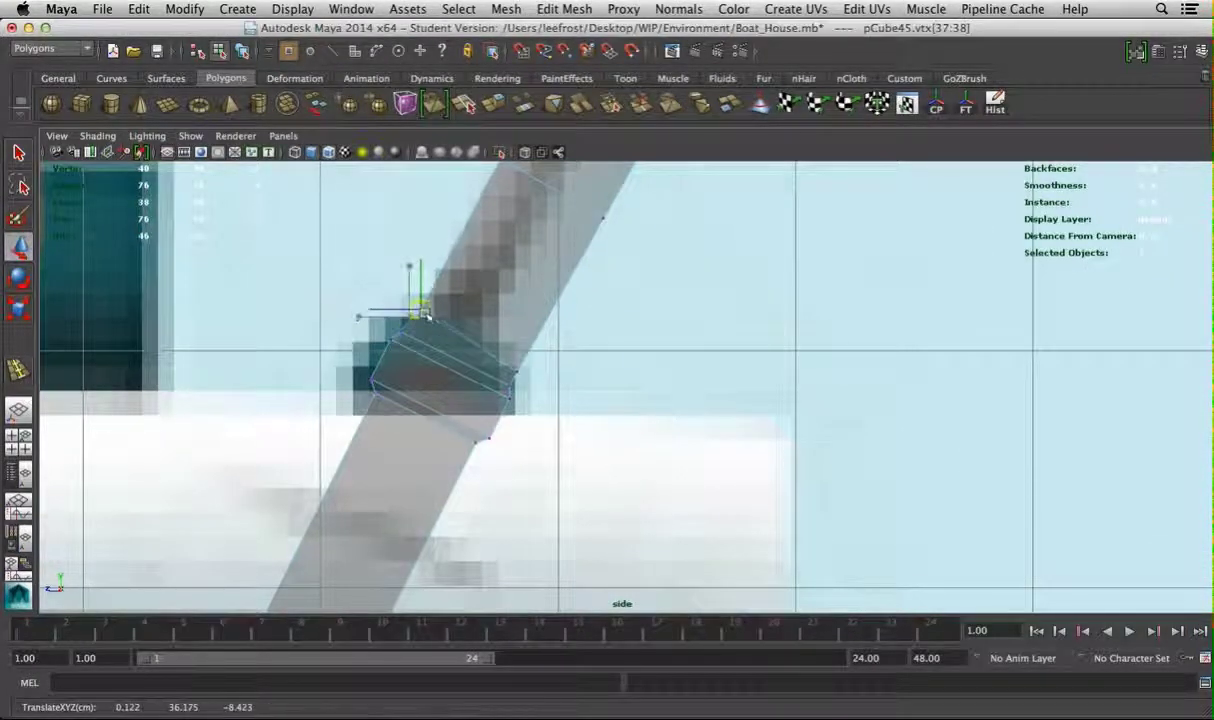
click(494, 342)
drag(513, 342, 455, 323)
alt+middle_drag(462, 327, 381, 502)
drag(442, 325, 545, 385)
alt+middle_drag(545, 385, 503, 298)
Move the vertices along the upper rod and at its tip to thin the rod to the reference
scroll(503, 298, down, 3)
scroll(542, 301, up, 2)
mouse_move(576, 242)
mouse_down()
mouse_move(590, 256)
mouse_move(562, 231)
mouse_up()
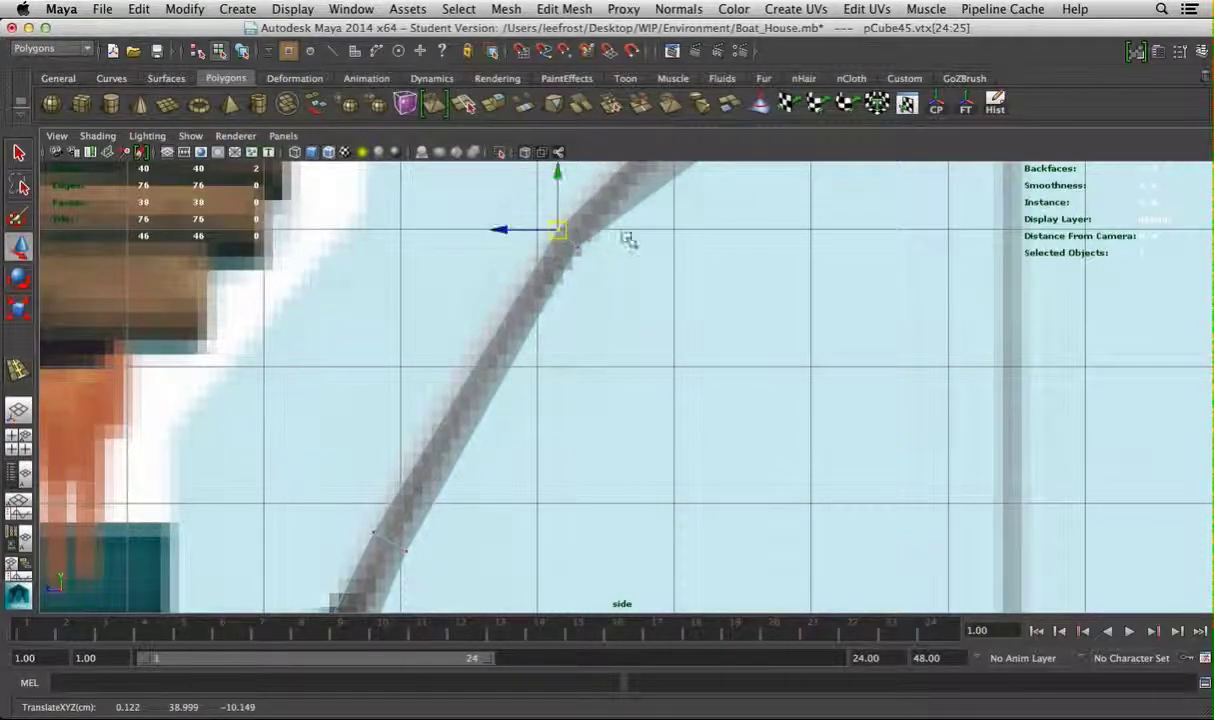
alt+middle_drag(628, 238, 503, 395)
drag(537, 397, 511, 363)
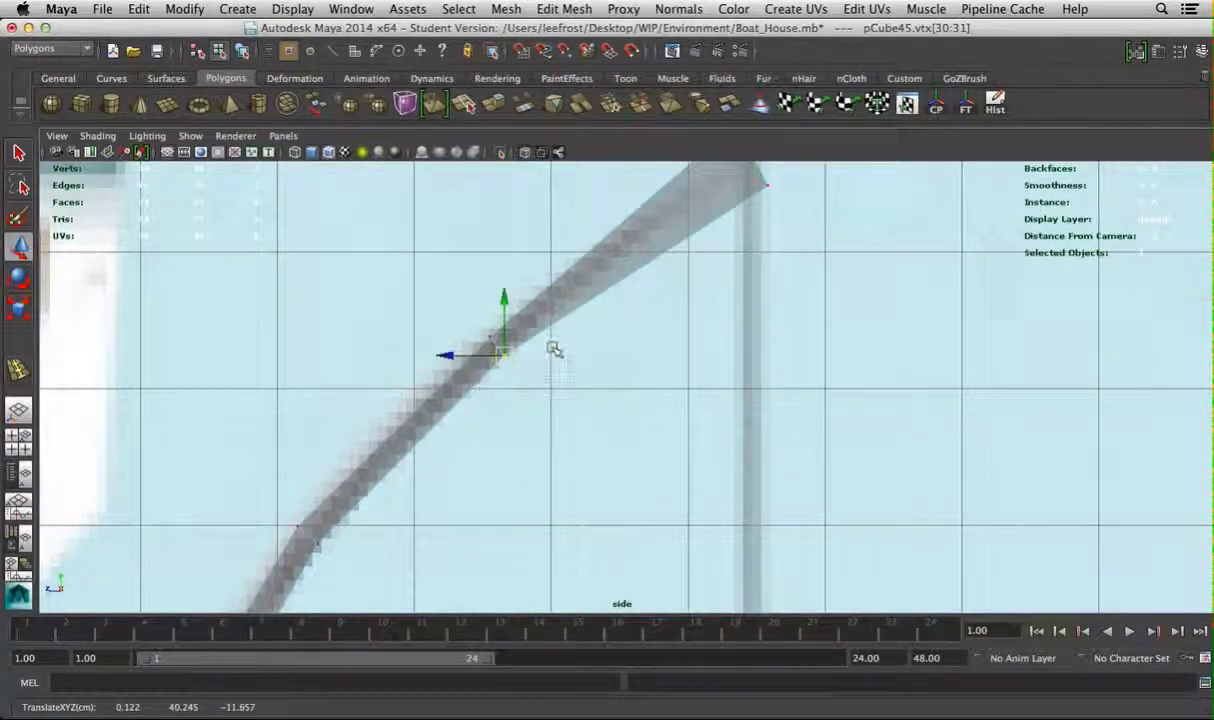
alt+middle_drag(533, 358, 437, 528)
drag(602, 287, 658, 333)
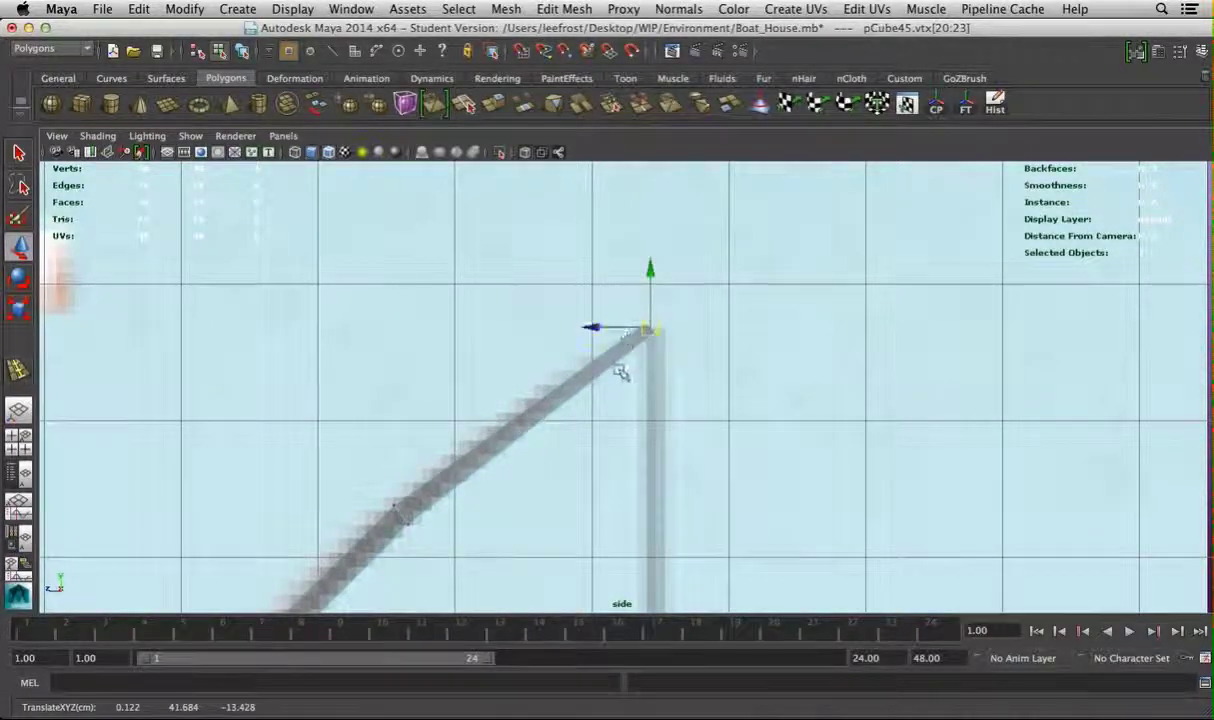
Insert an edge loop between the last bend and the tip, and move its vertices and the tip's onto the reference curve
shift+right_drag(621, 372, 588, 392)
click(588, 392)
scroll(751, 428, up, 5)
key(w)
right_drag(494, 314, 488, 272)
drag(455, 278, 474, 300)
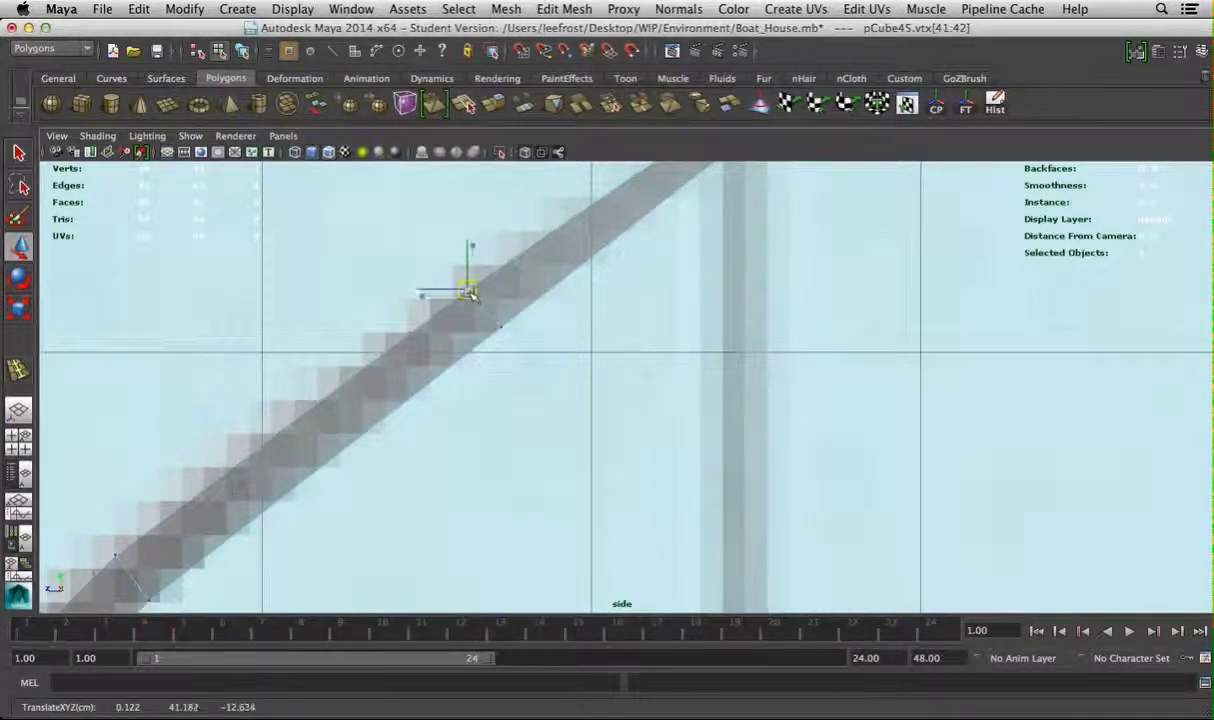
click(491, 316)
scroll(494, 316, down, 3)
drag(515, 250, 560, 290)
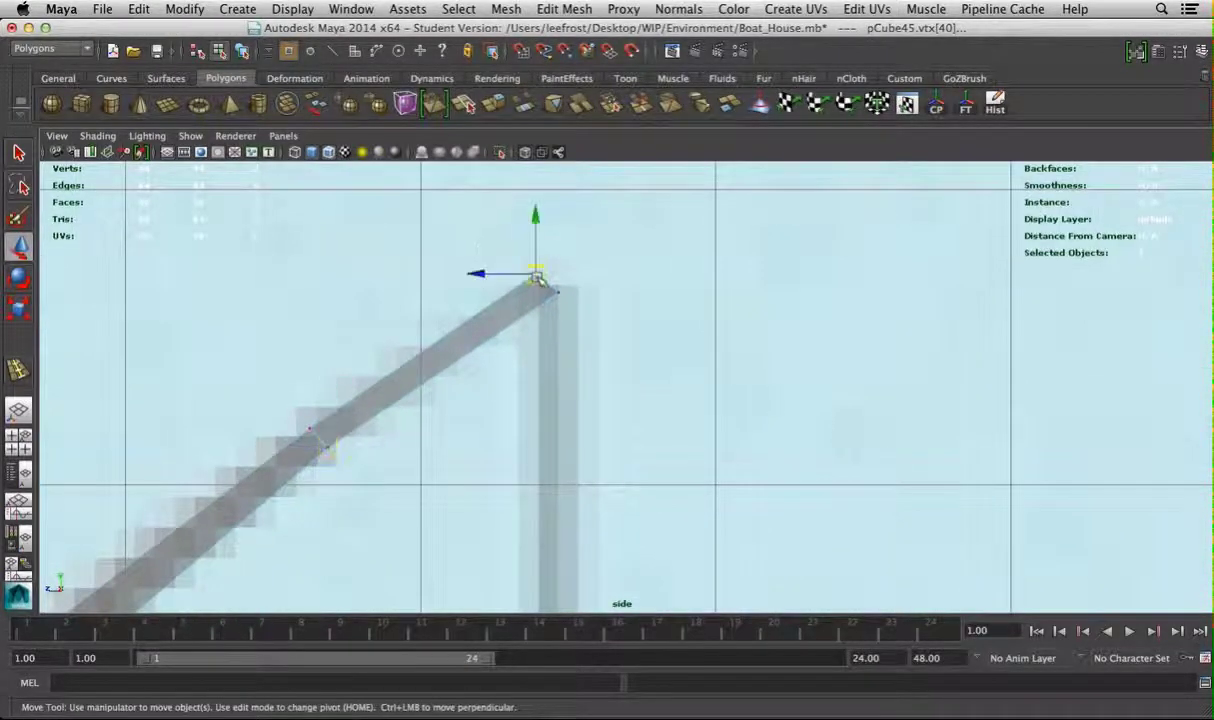
Scale the rod's vertices narrower in depth towards the tip in the perspective view to taper it
key(space)
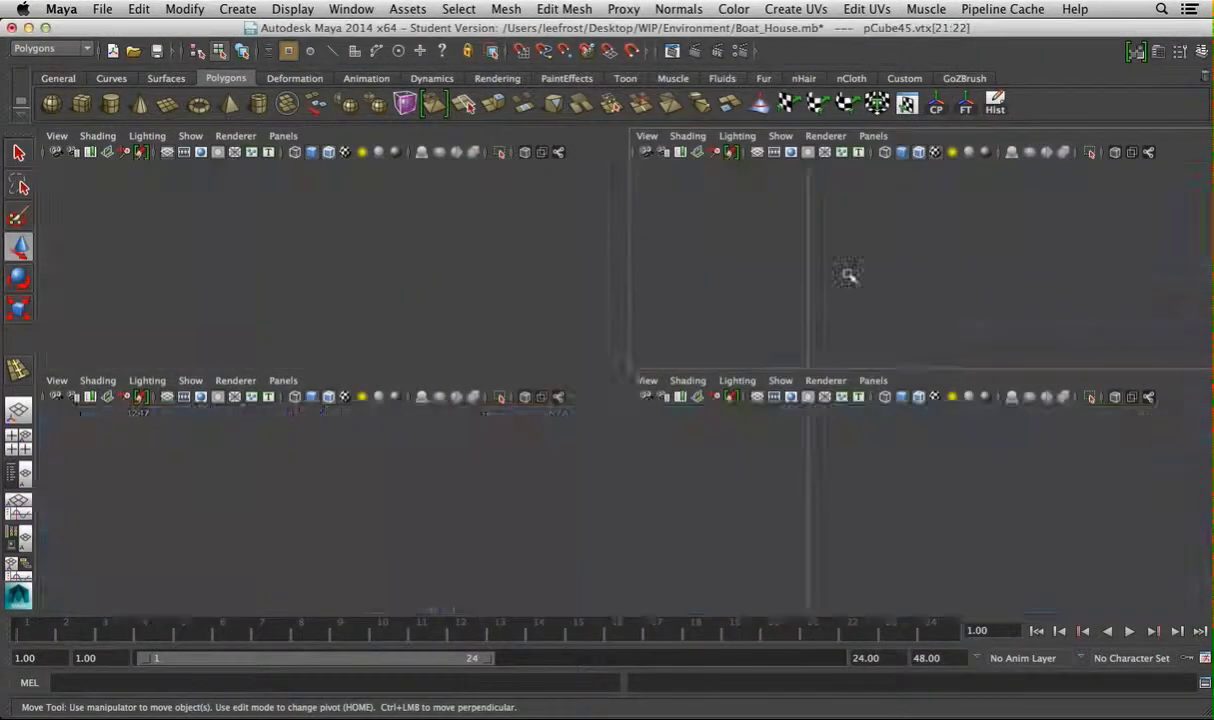
key(space)
alt+drag(680, 355, 676, 408)
key(r)
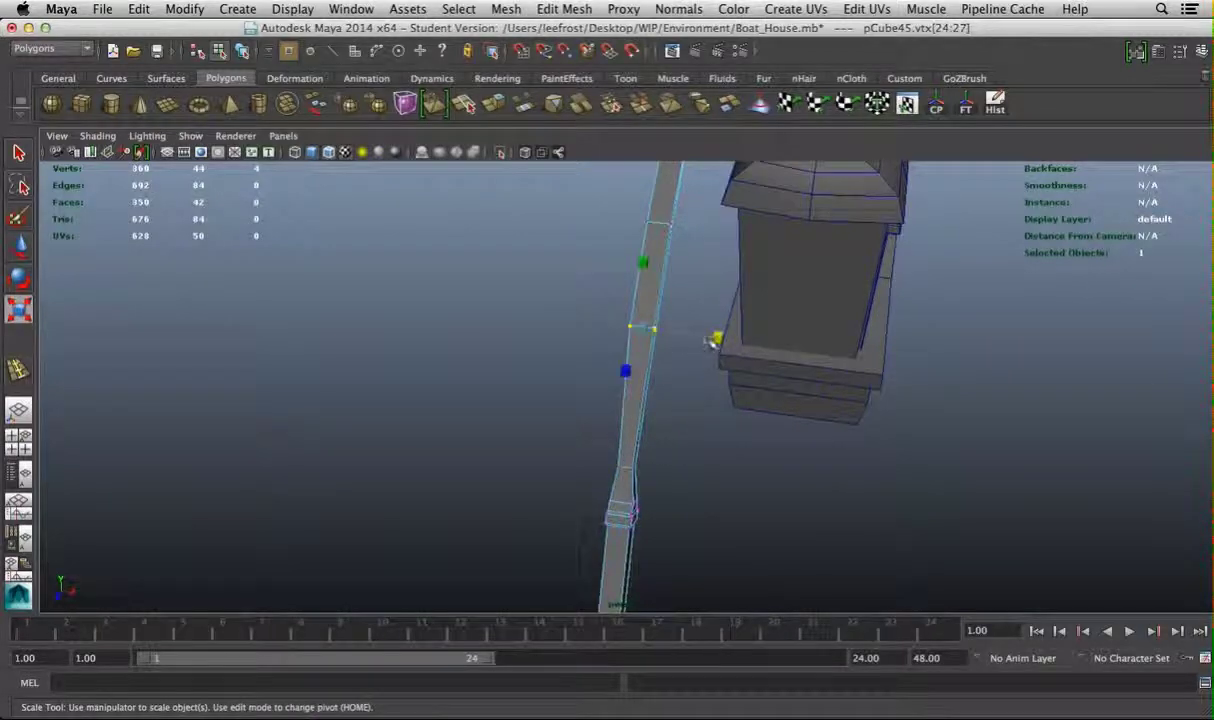
alt+drag(710, 343, 660, 410)
key(shift+period)
drag(540, 377, 583, 342)
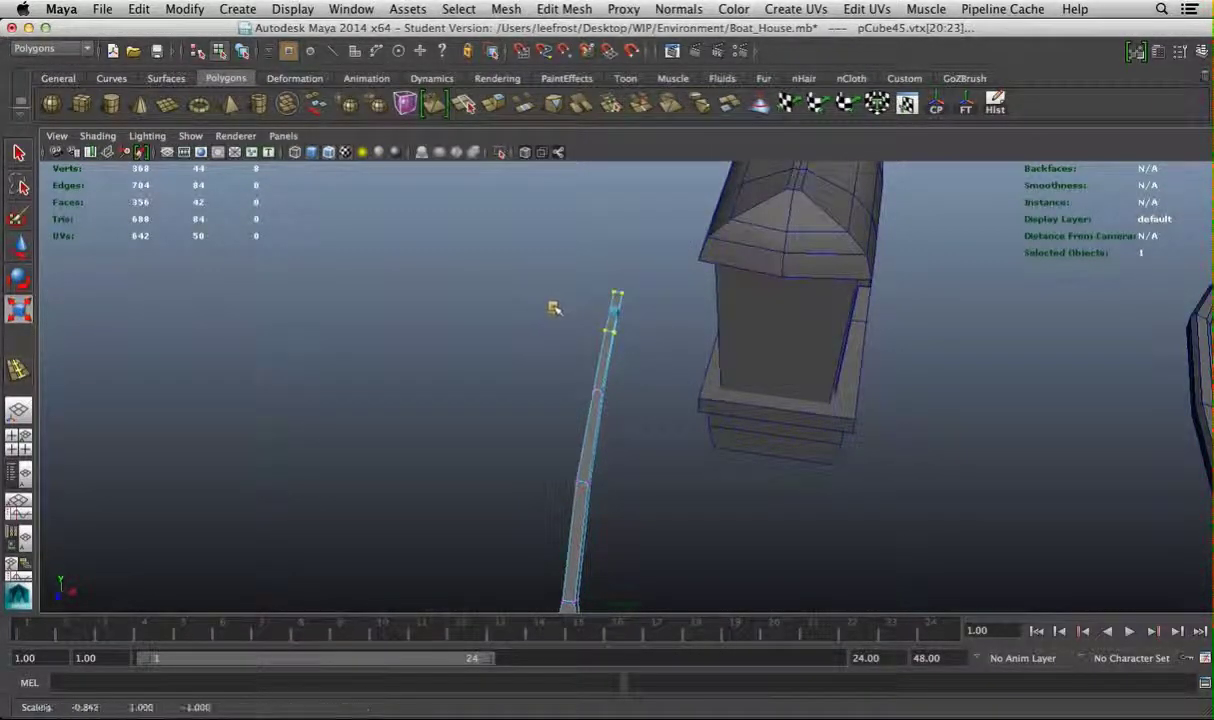
click(570, 295)
Extrude the end face at the rod's tip and scale it inward
alt+drag(578, 290, 632, 483)
alt+right_drag(632, 483, 995, 514)
right_drag(658, 317, 658, 352)
click(656, 320)
key(ctrl+e)
alt+right_drag(640, 405, 672, 406)
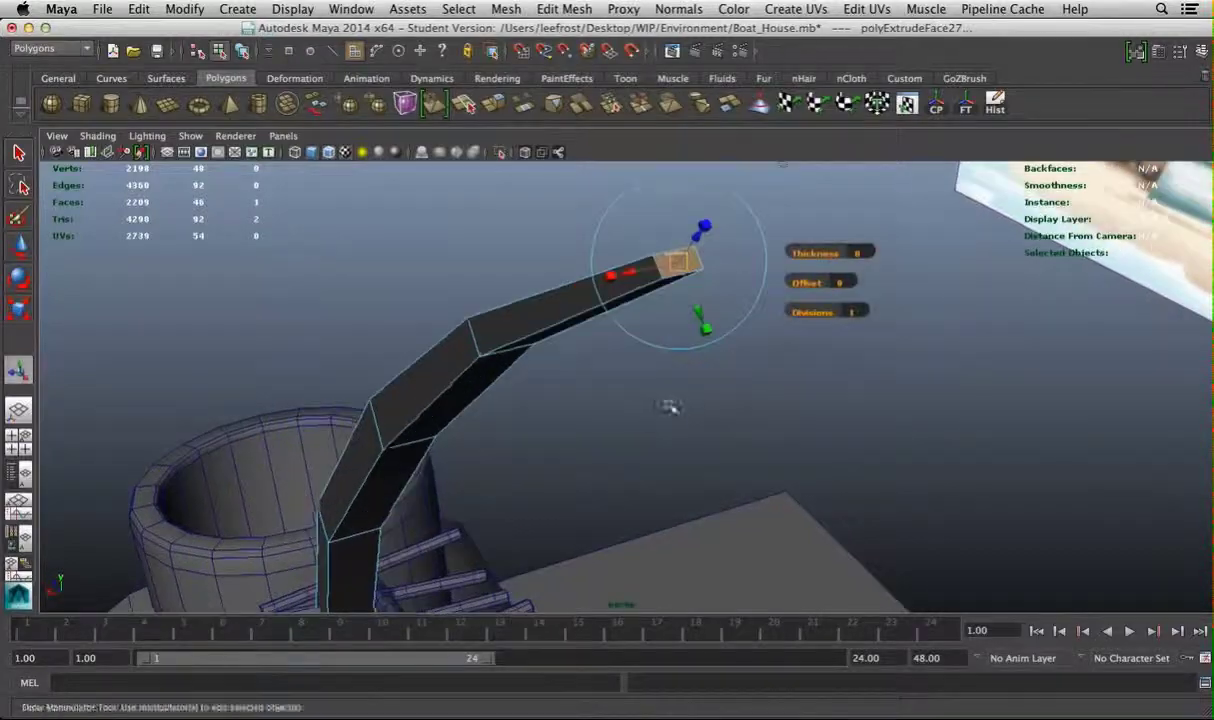
alt+drag(672, 406, 700, 380)
alt+middle_drag(700, 380, 790, 320)
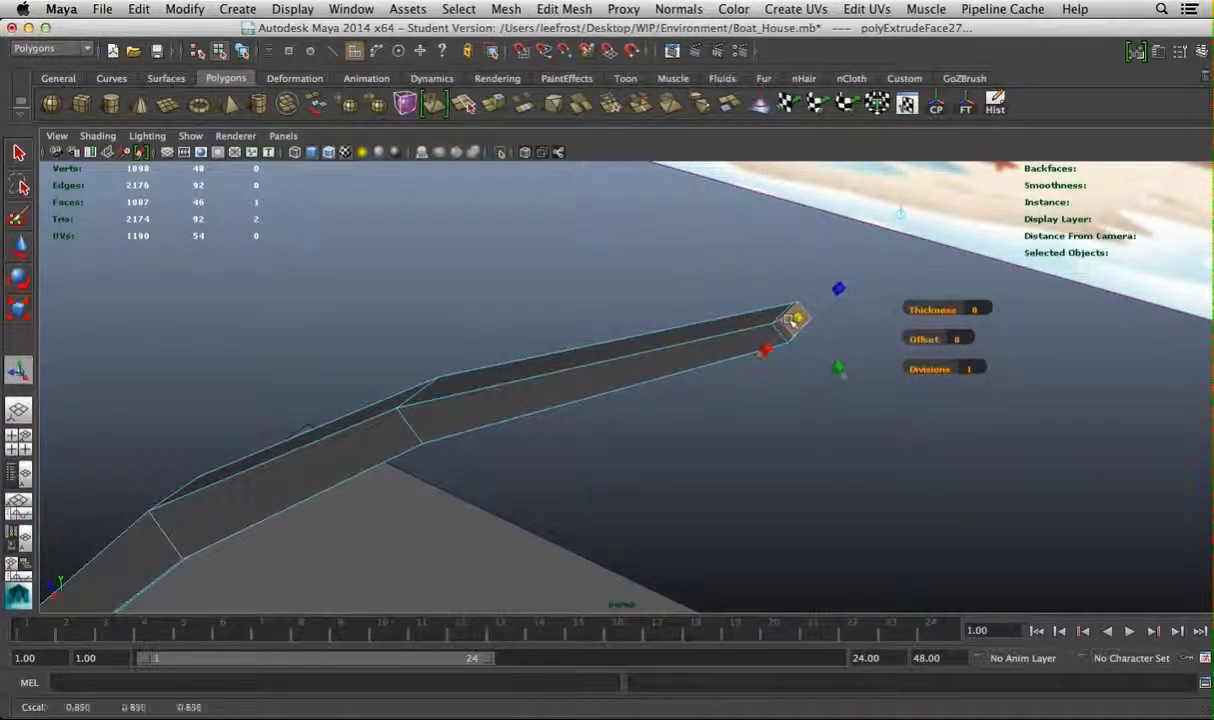
click(1016, 447)
Insert supporting edge loops at the handle's base and around the collar in the side view, and turn on the smooth mesh preview
alt+drag(1016, 447, 600, 440)
alt+right_drag(600, 440, 600, 340)
alt+drag(600, 340, 691, 401)
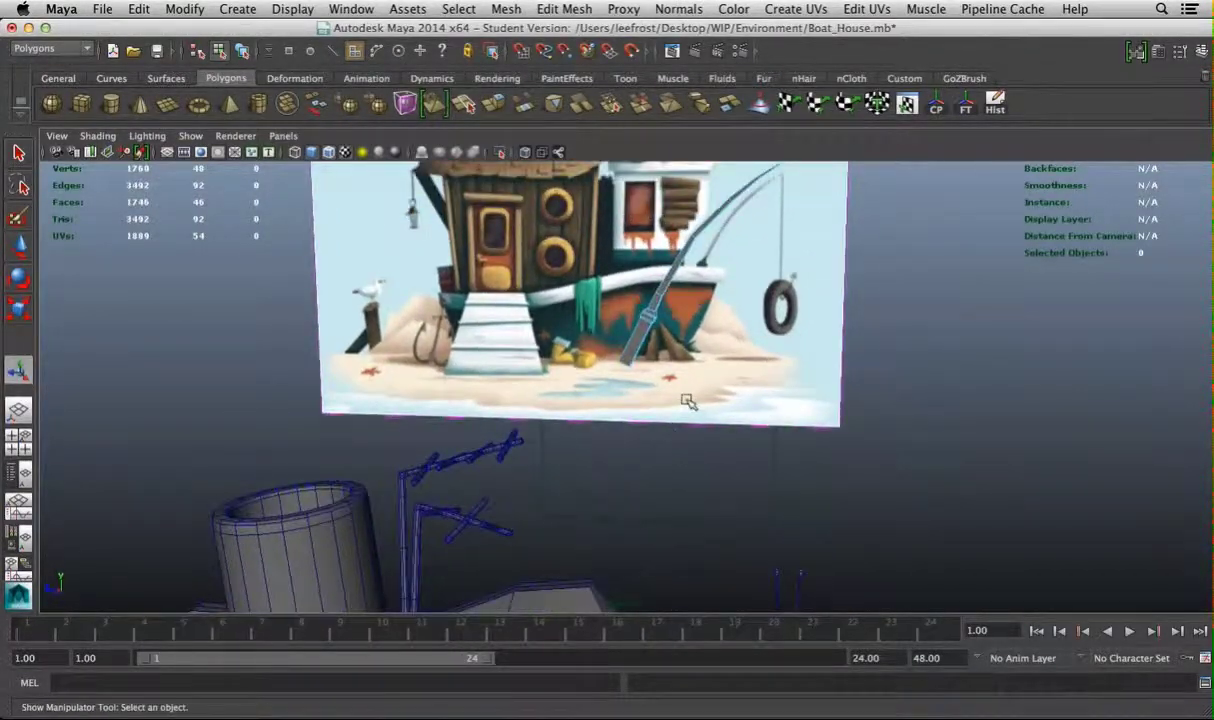
key(space)
key(space)
alt+right_drag(707, 490, 653, 360)
click(551, 14)
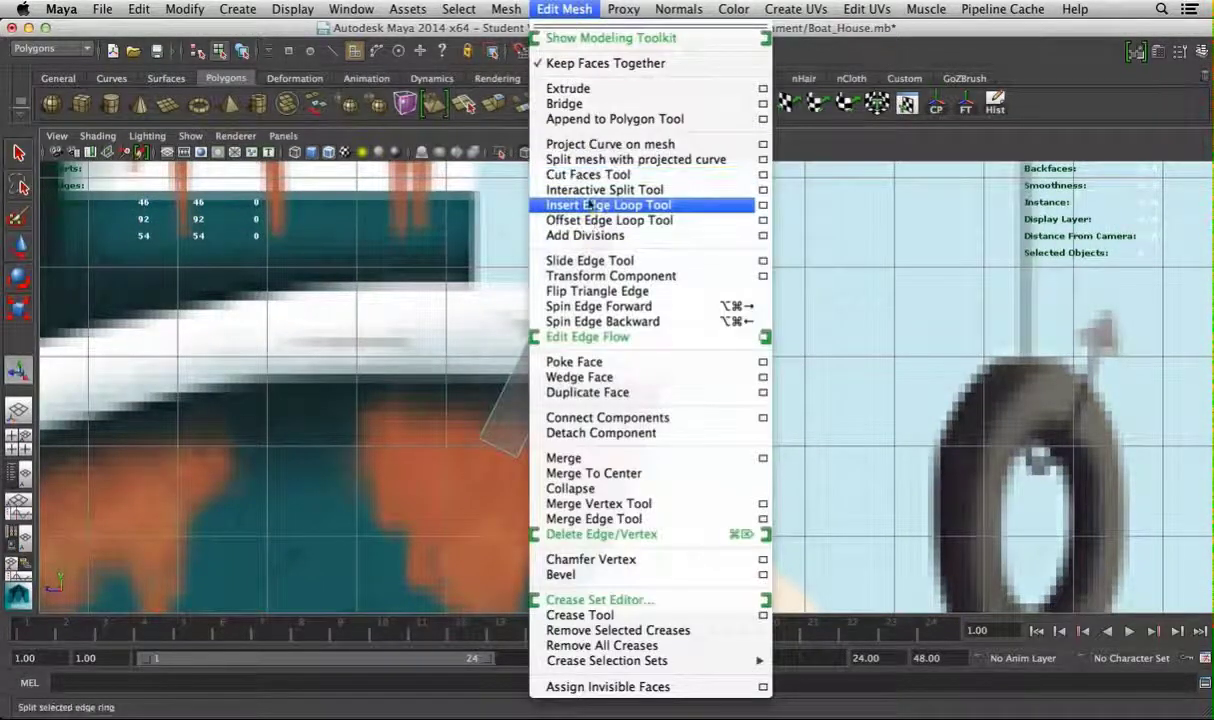
click(610, 200)
click(496, 415)
click(612, 261)
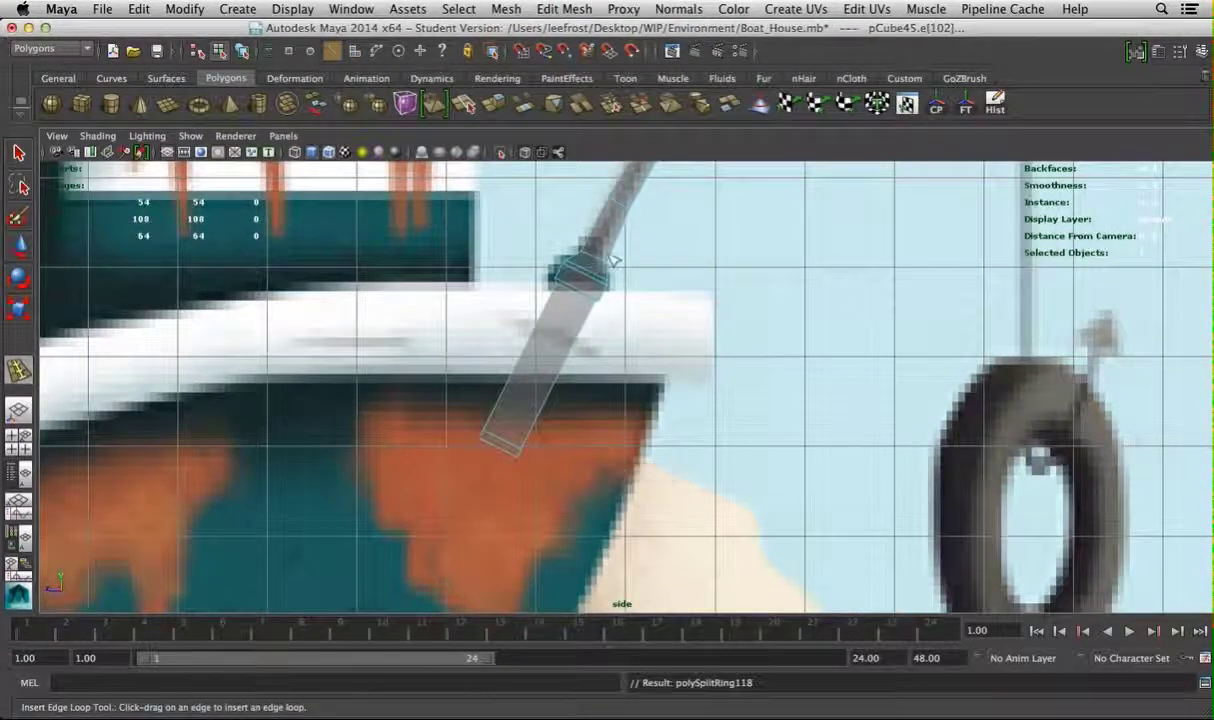
click(614, 263)
key(3)
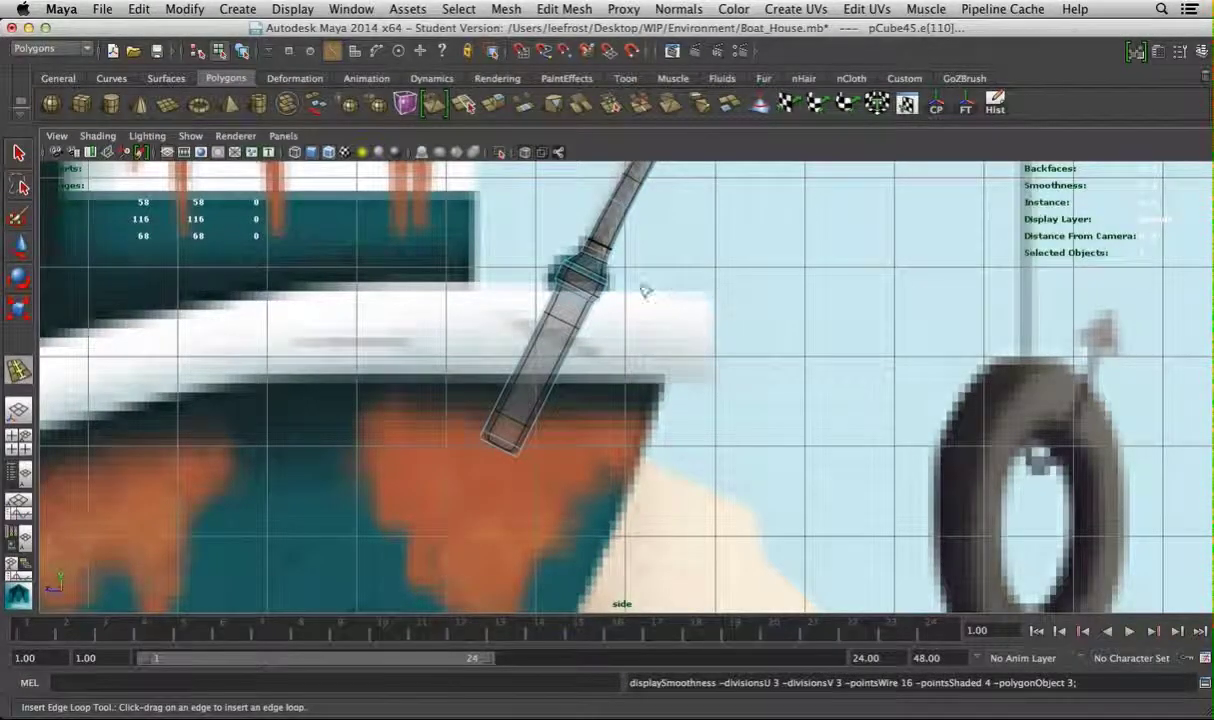
Adjust the vertices just above the collar and insert another edge loop near the collar's upper edge
scroll(666, 290, up, 5)
key(w)
click(487, 268)
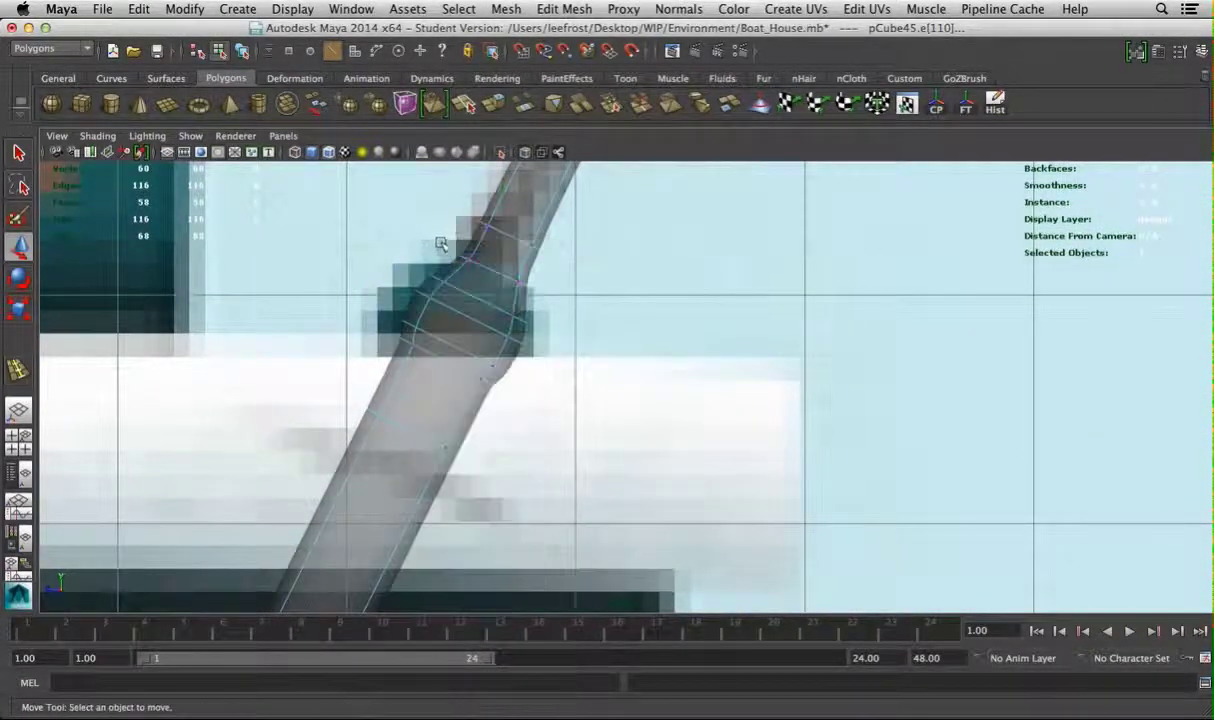
drag(434, 237, 478, 262)
shift+right_drag(485, 281, 500, 300)
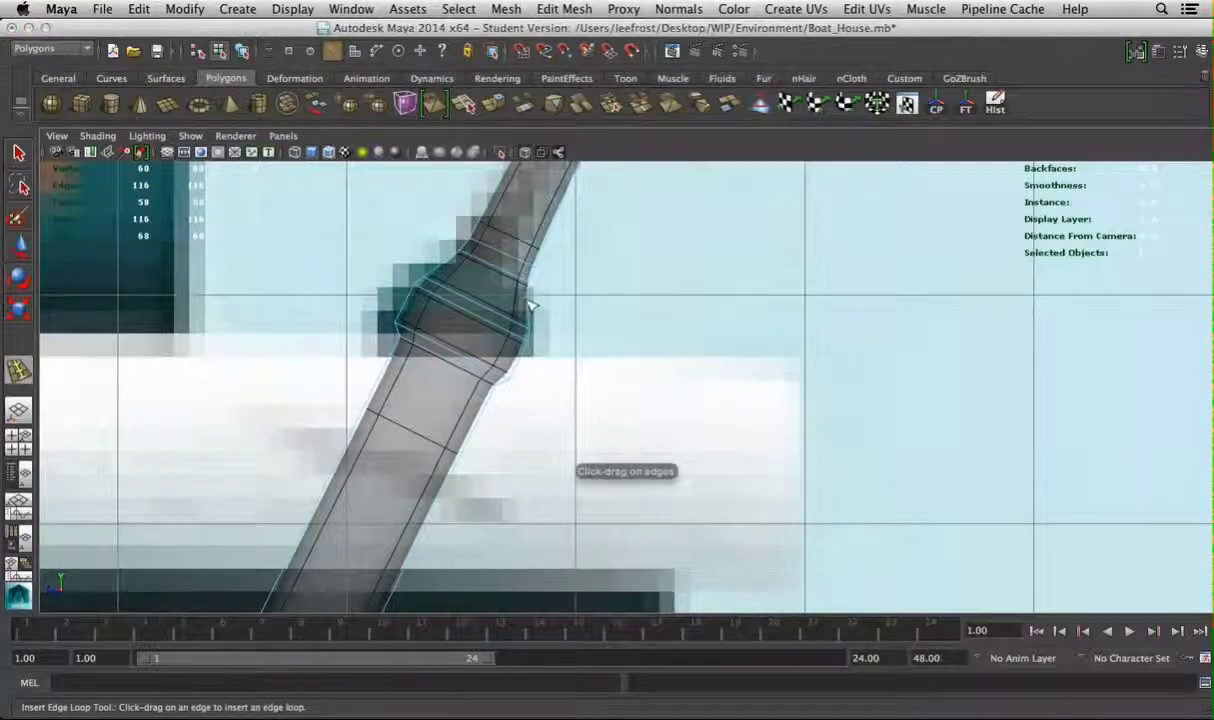
click(533, 315)
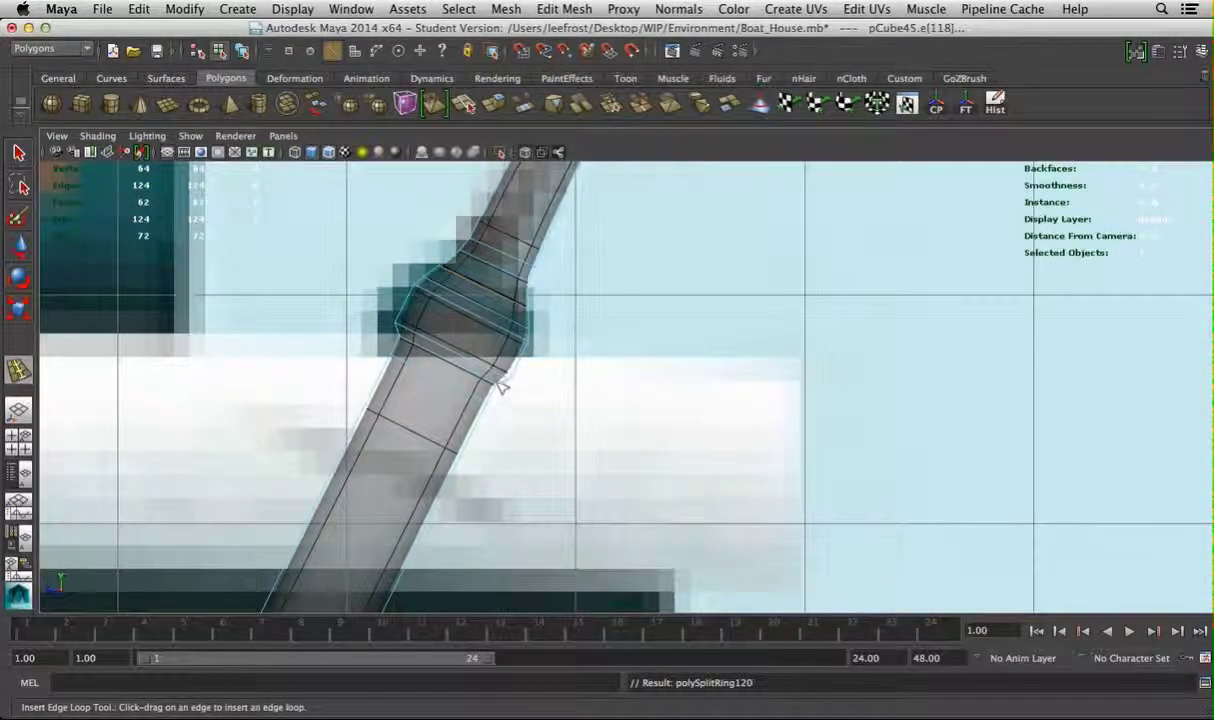
scroll(545, 360, down, 5)
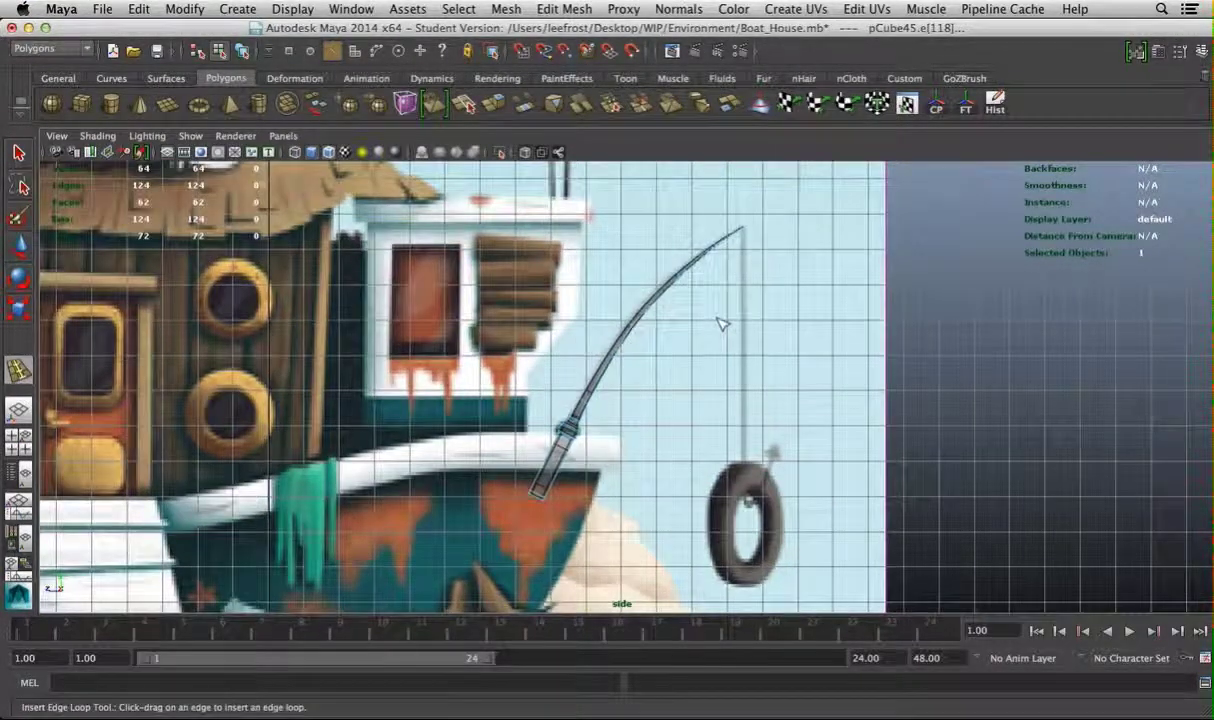
key(space)
key(space)
alt+drag(740, 370, 802, 393)
key(space)
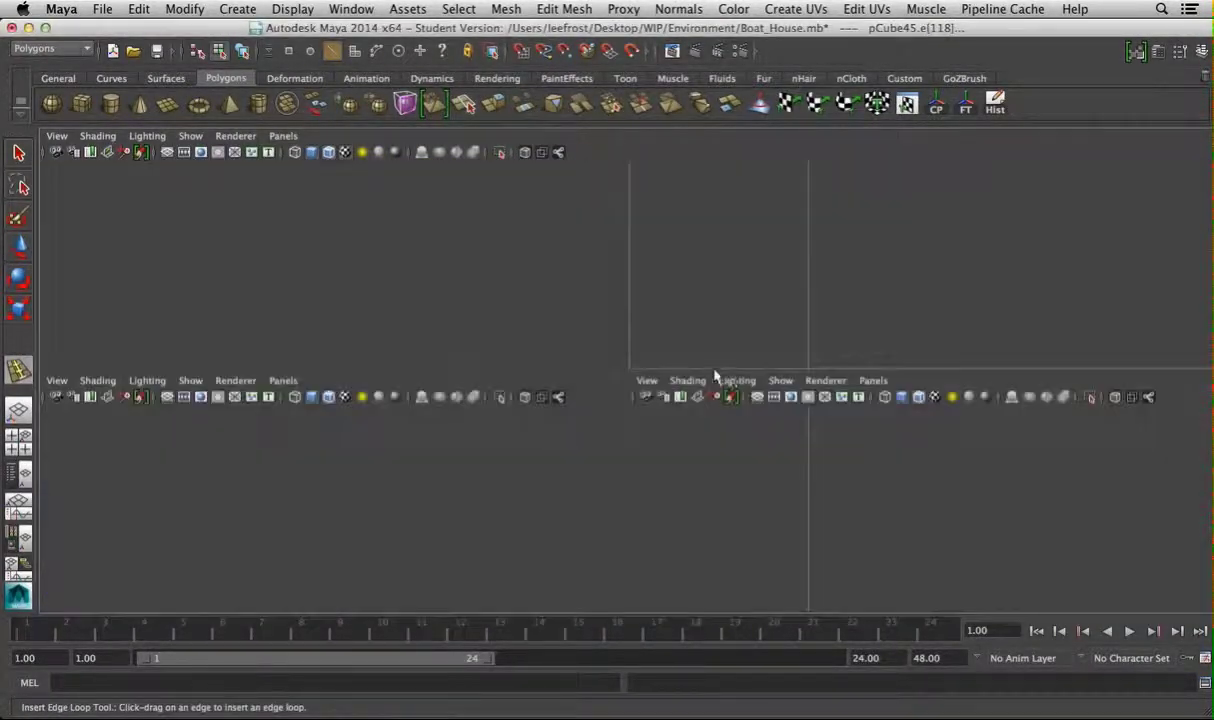
Create a polygon cylinder about 0.415 in radius over the rod's collar in the side view and set its axis subdivisions to 10
shift+right_drag(667, 327, 826, 397)
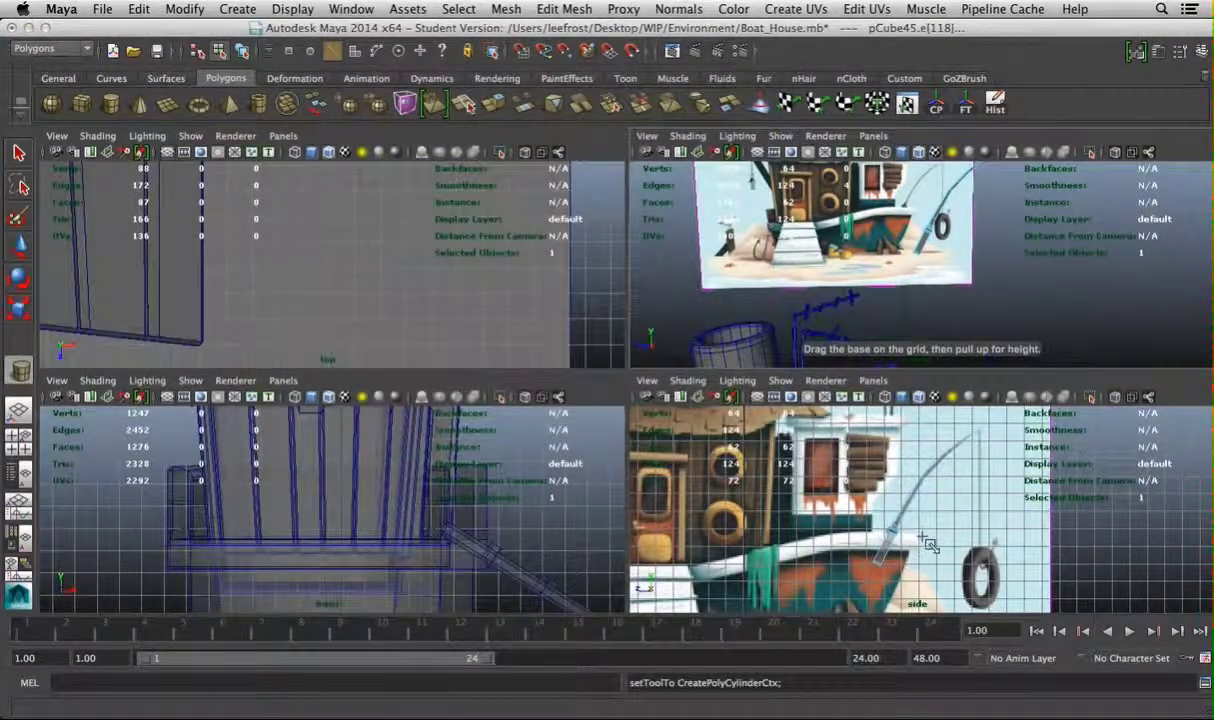
key(space)
scroll(455, 466, up, 6)
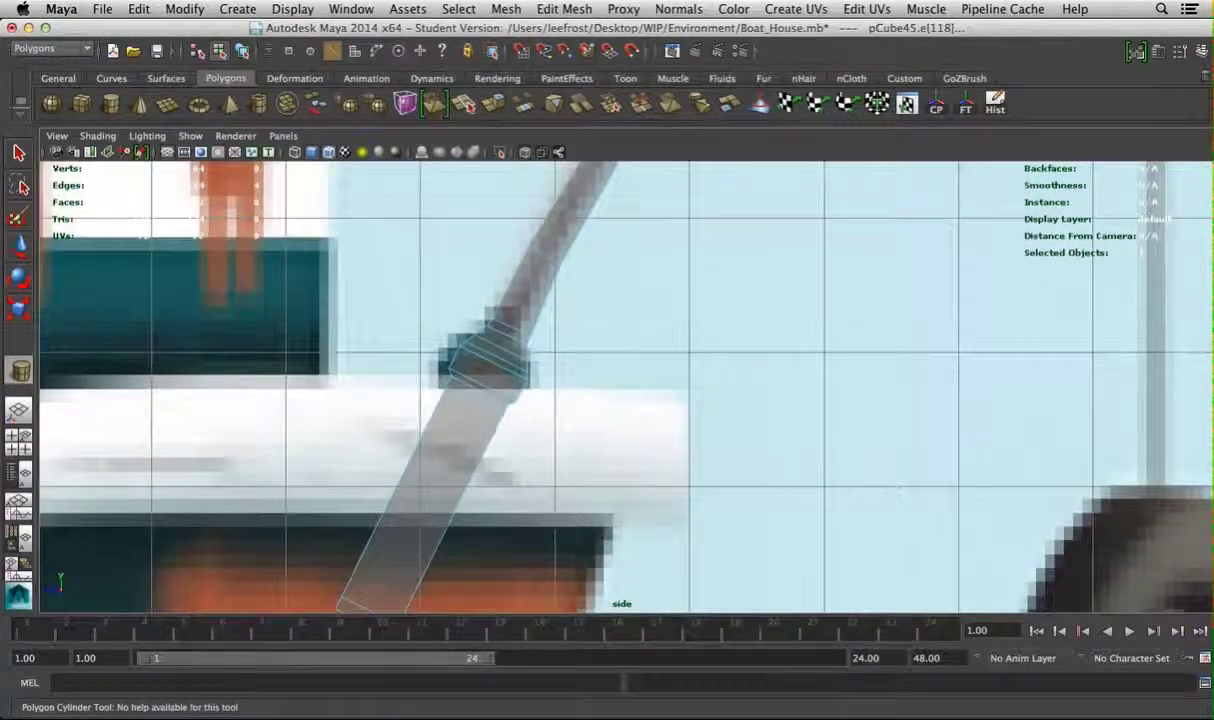
drag(548, 412, 549, 414)
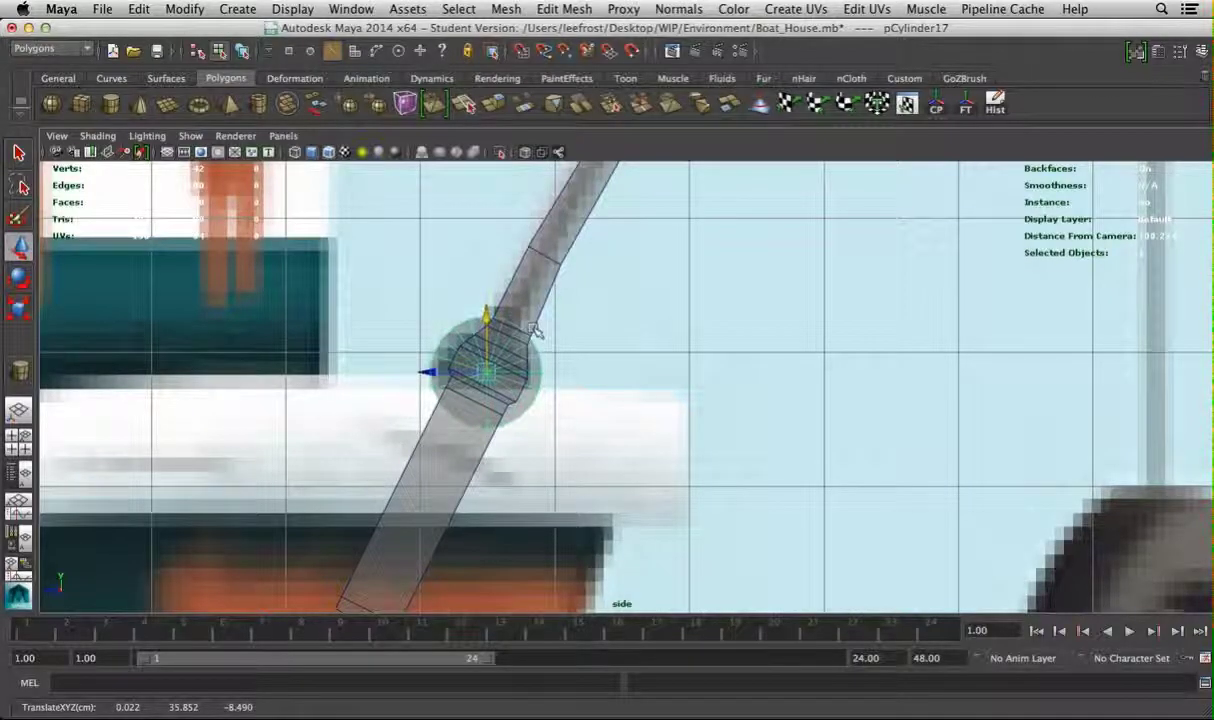
key(ctrl+a)
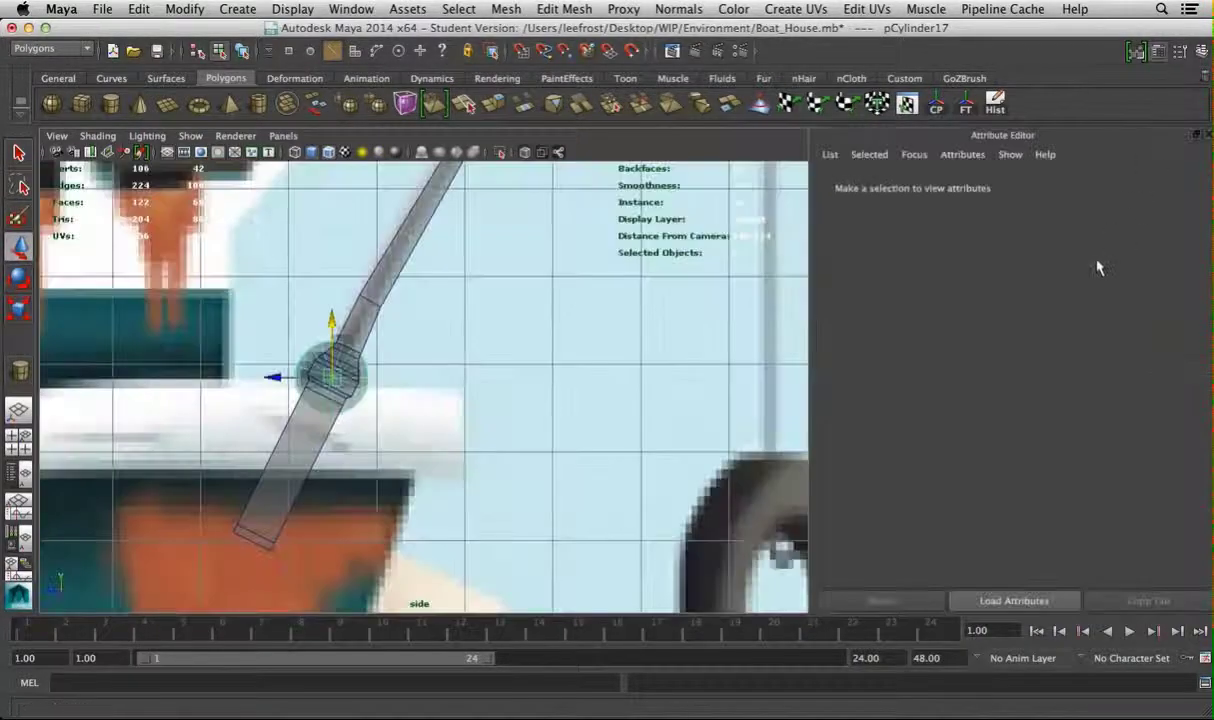
click(1037, 185)
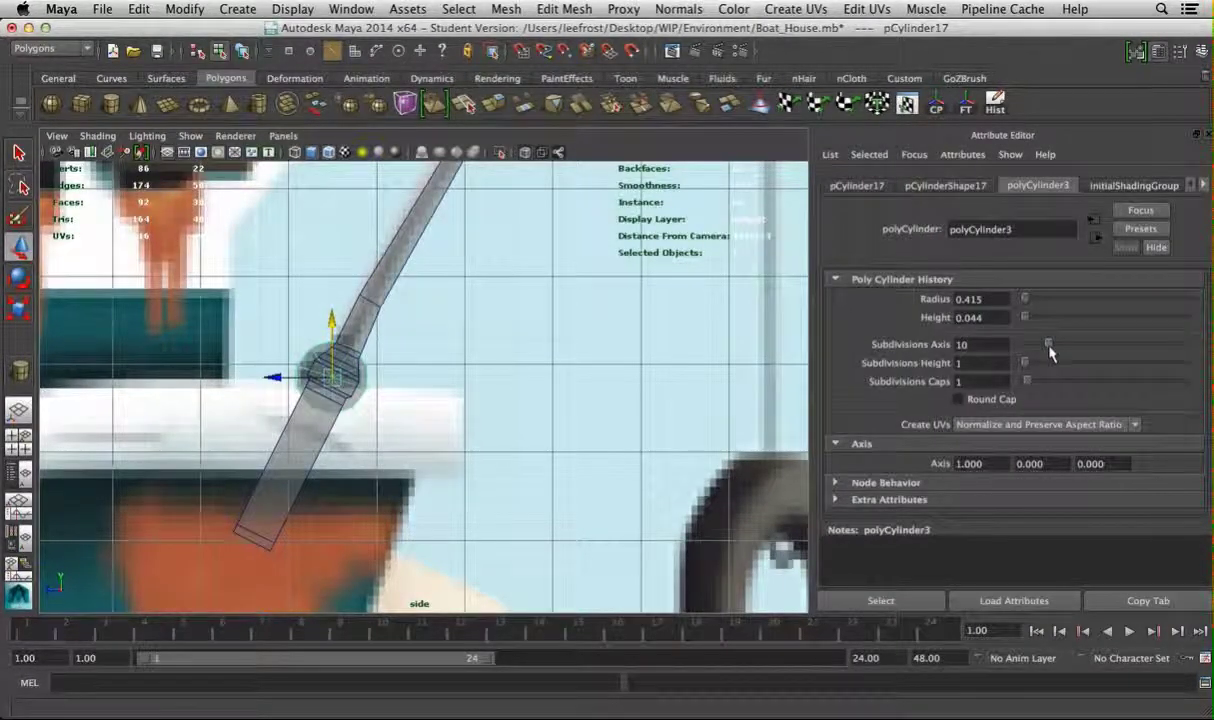
Move the cylinder out beside the rod's collar and scale it thicker in the perspective view
key(space)
key(space)
key(f)
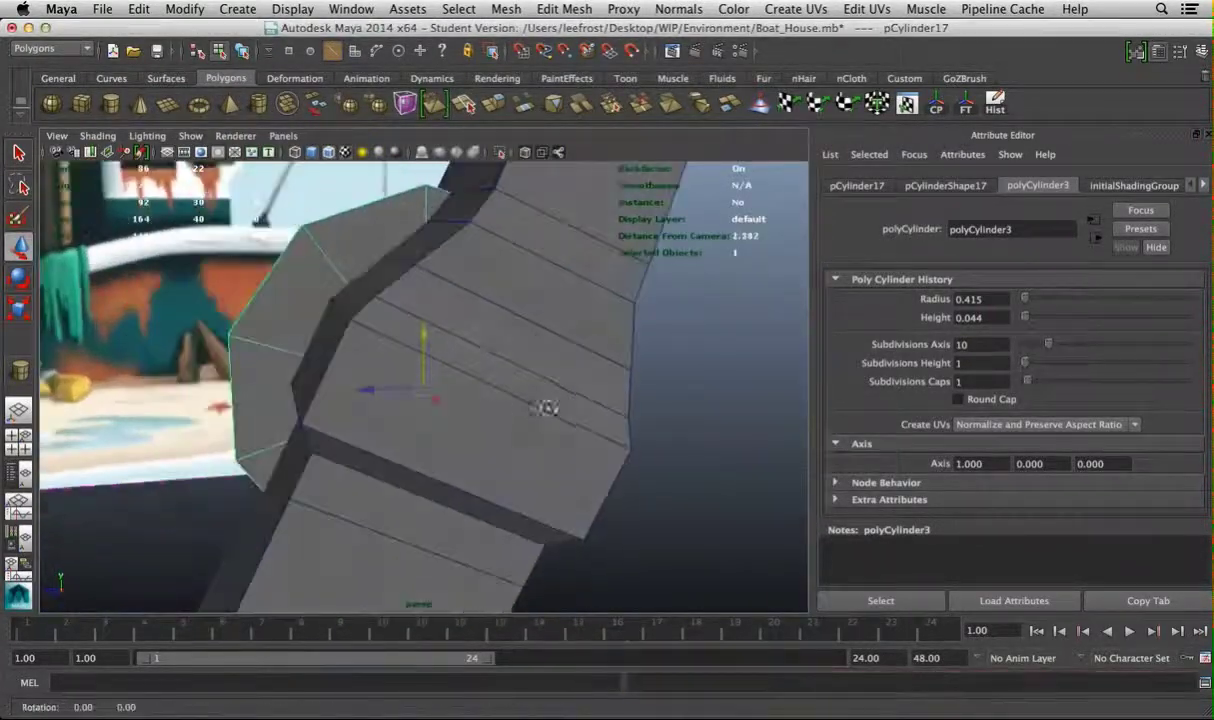
alt+drag(527, 408, 600, 380)
scroll(645, 357, down, 3)
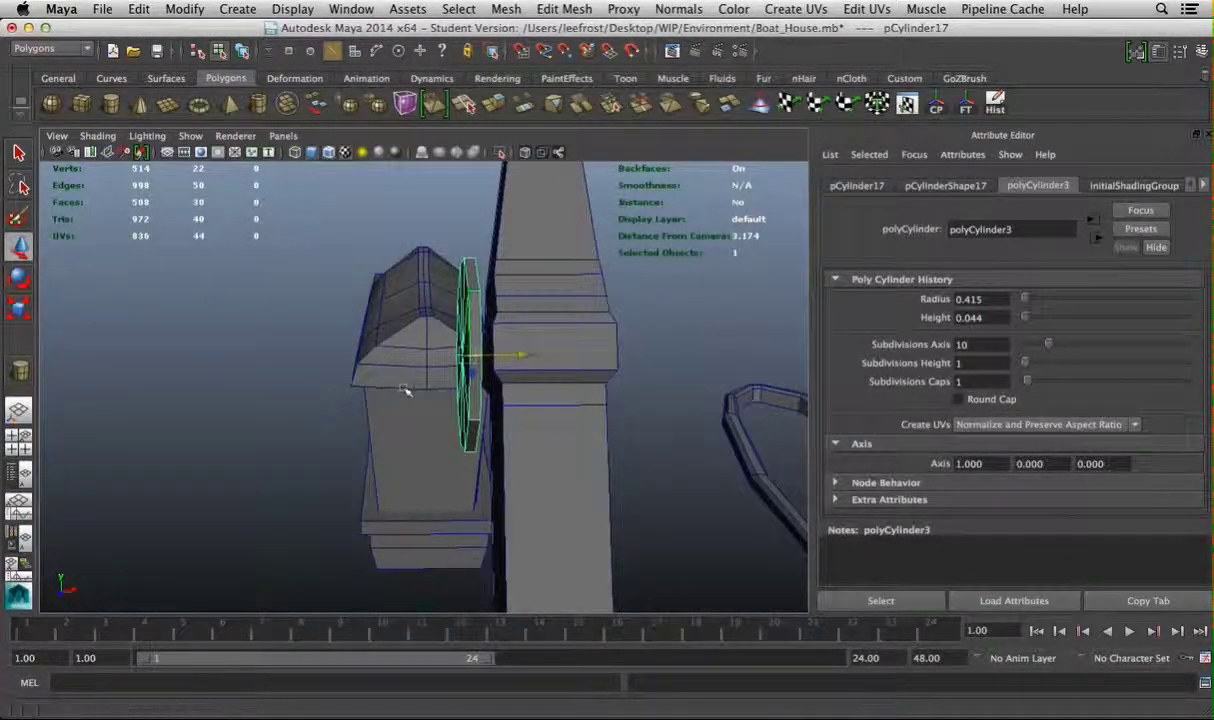
alt+drag(405, 390, 482, 388)
key(e)
alt+drag(637, 352, 530, 385)
key(r)
scroll(550, 380, up, 3)
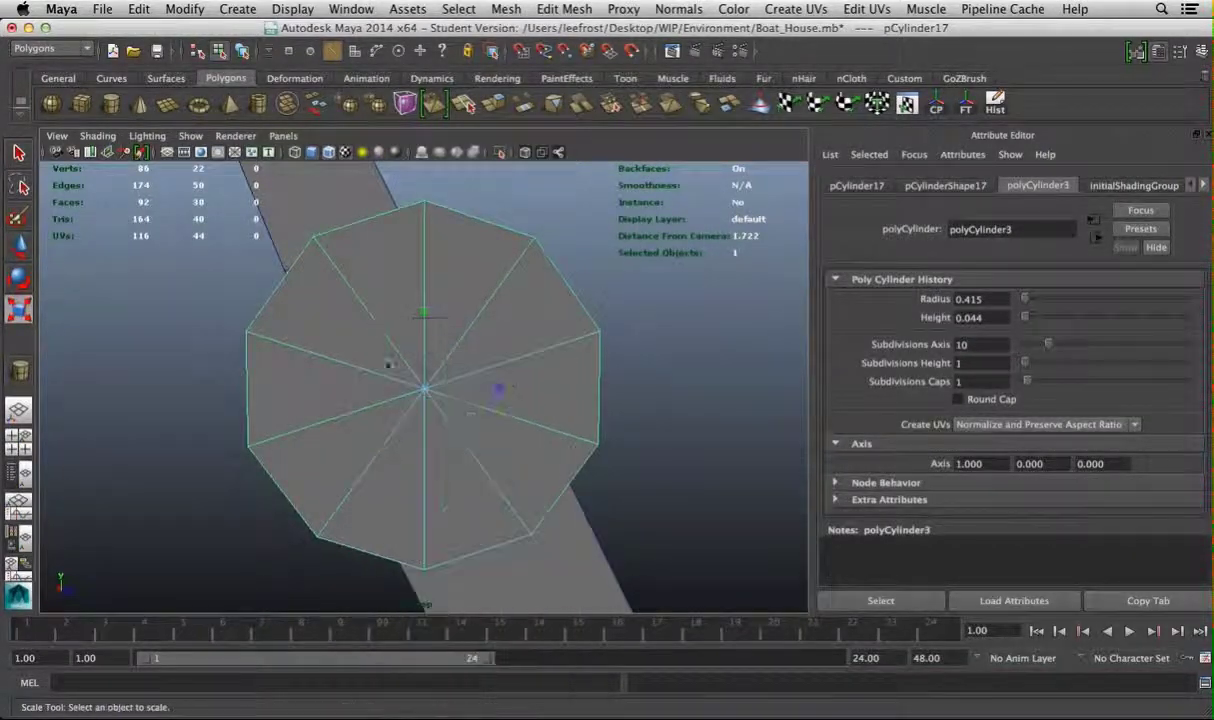
Delete the centre vertices of the cylinder's two end caps
key(F9)
drag(403, 360, 493, 415)
key(Delete)
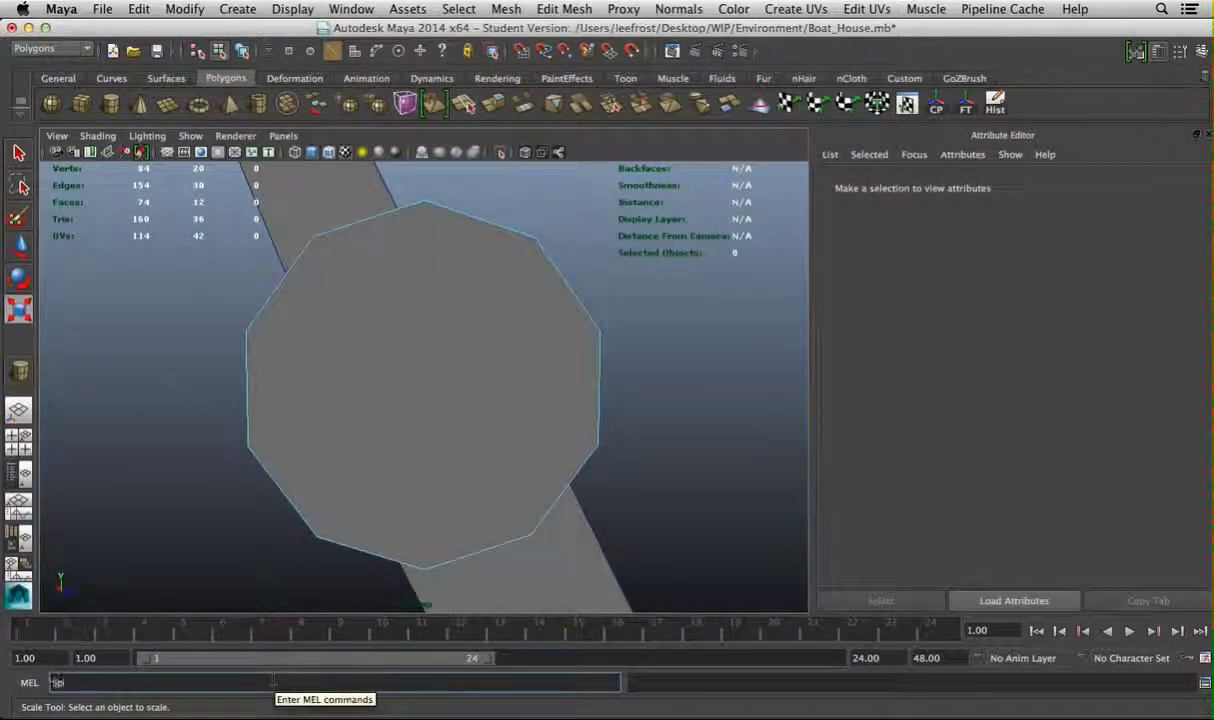
Split the cylinder's outer cap with SplitPolygonTool, adding one vertical cut through the middle and two horizontal cuts
text(SplitPolygonTool)
key(Return)
click(452, 308)
drag(450, 534, 426, 566)
key(Return)
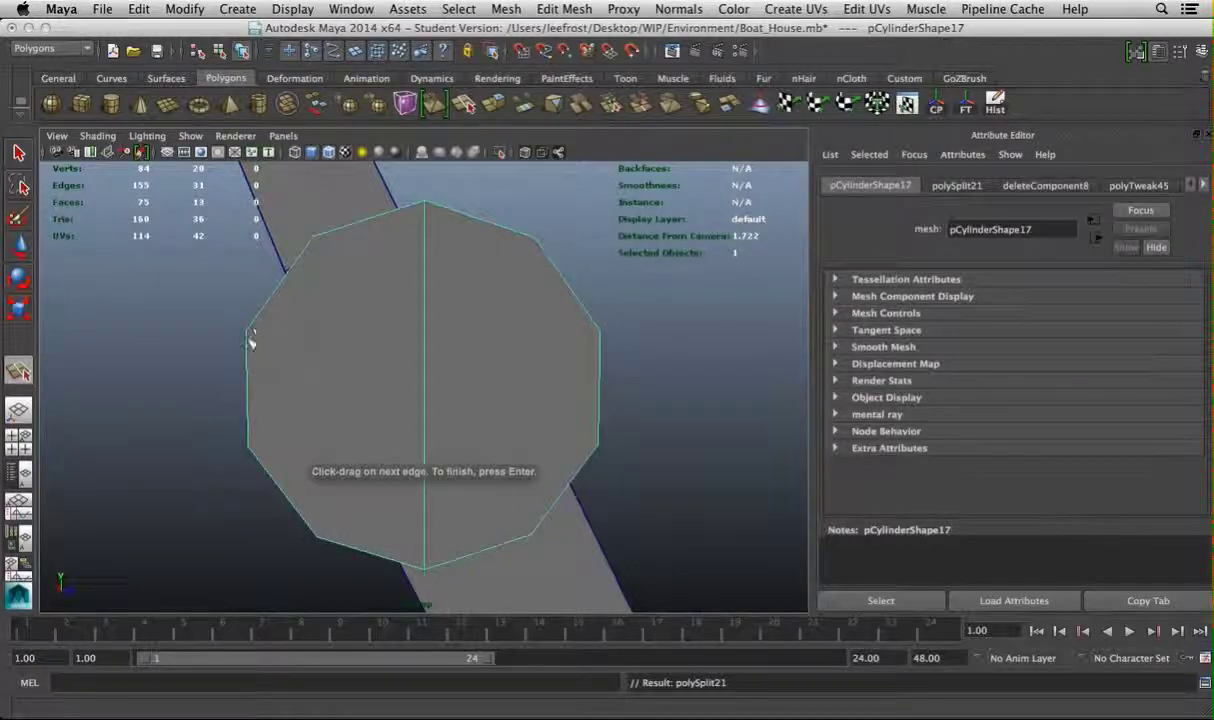
drag(603, 361, 600, 331)
key(Return)
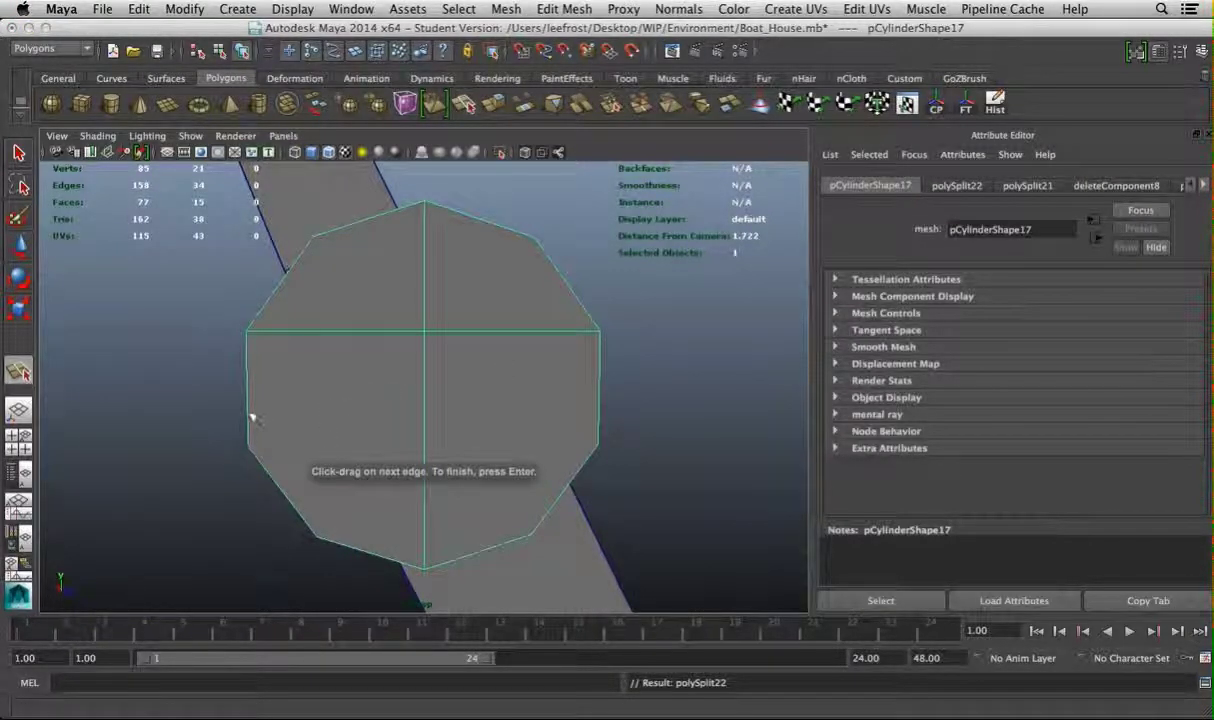
click(612, 419)
key(Return)
Split the cylinder's rod-facing cap with one vertical and two horizontal cuts, matching the outer cap
alt+drag(623, 393, 401, 415)
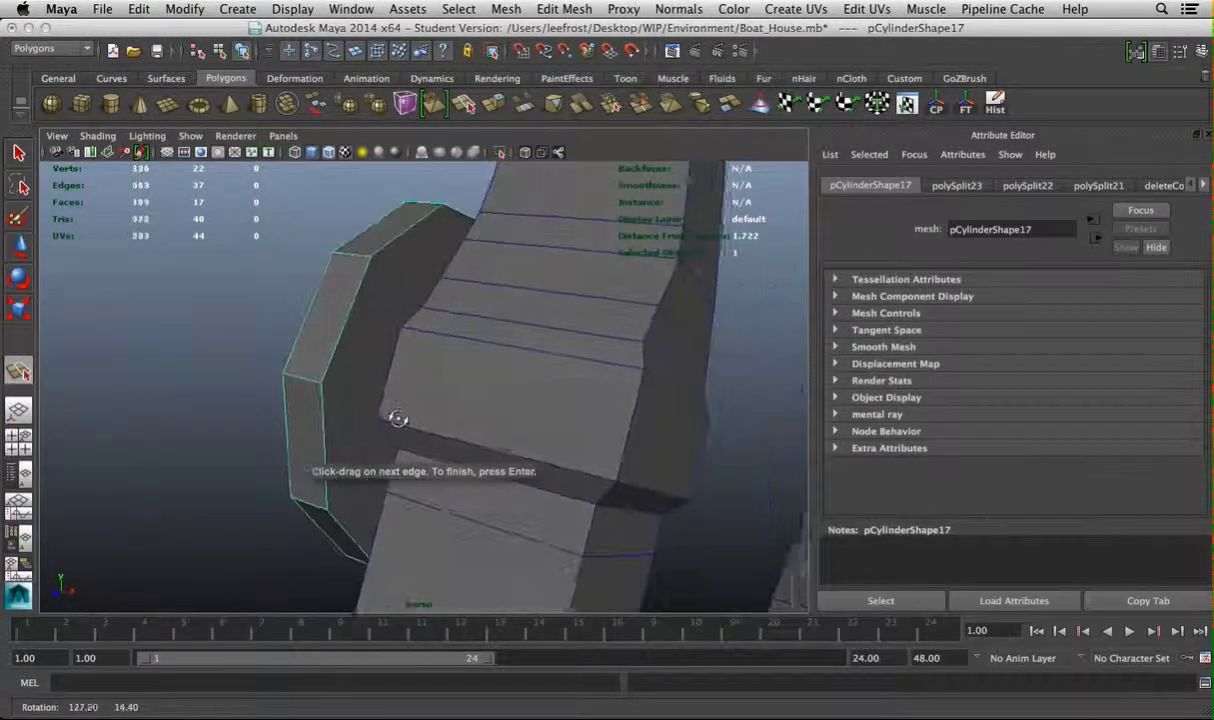
alt+drag(395, 358, 442, 360)
click(442, 555)
key(Return)
alt+drag(396, 477, 523, 542)
drag(541, 474, 100, 202)
key(Return)
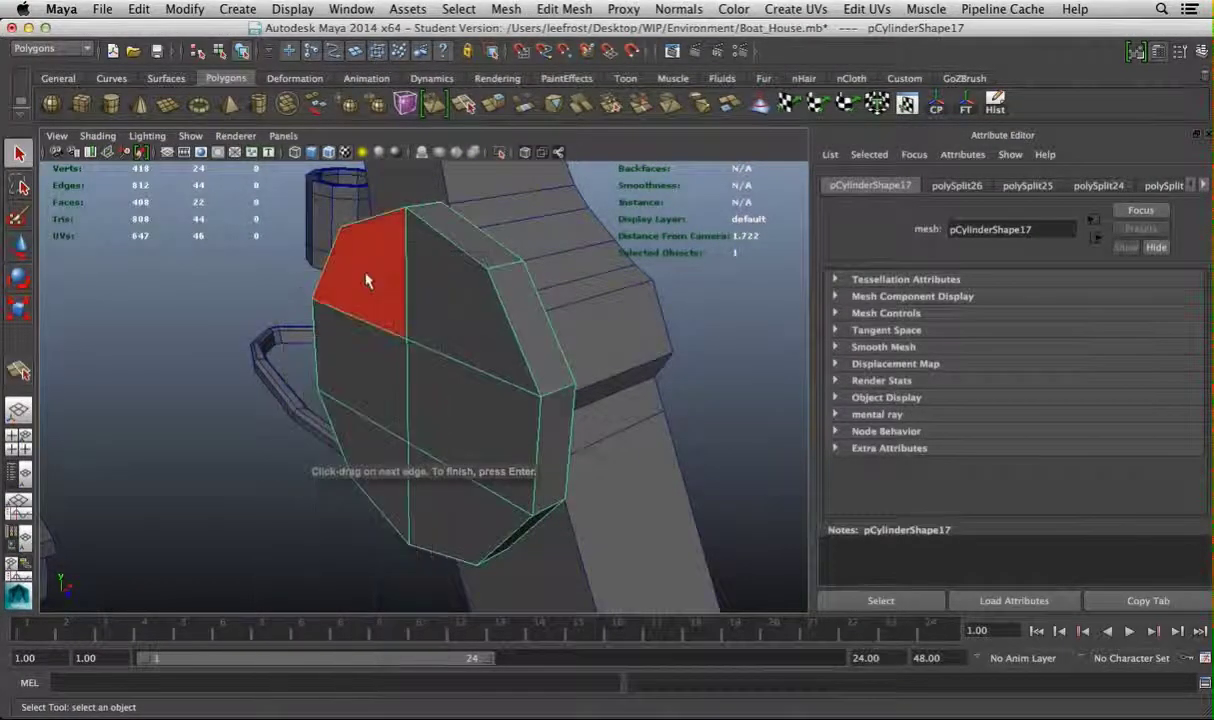
Extrude the outer cap's six faces, scale them inward to about 0.6, and extrude them outward to form the spool core
drag(352, 257, 339, 339)
alt+drag(434, 488, 455, 350)
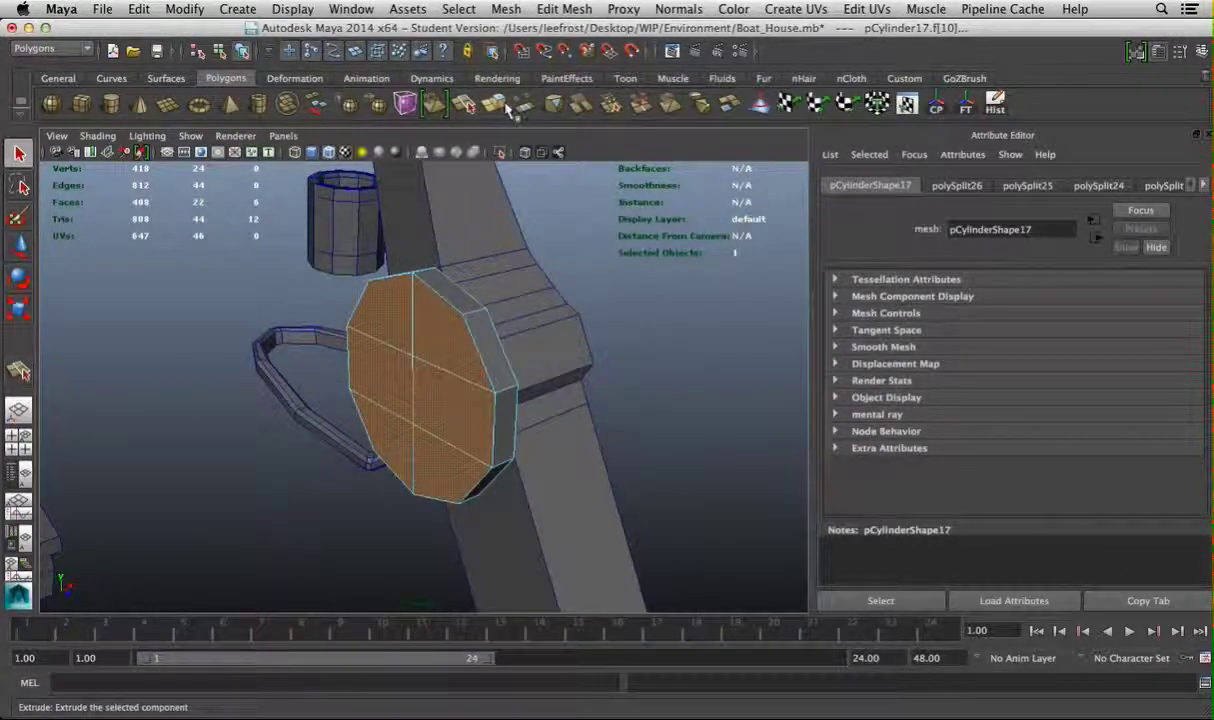
click(508, 107)
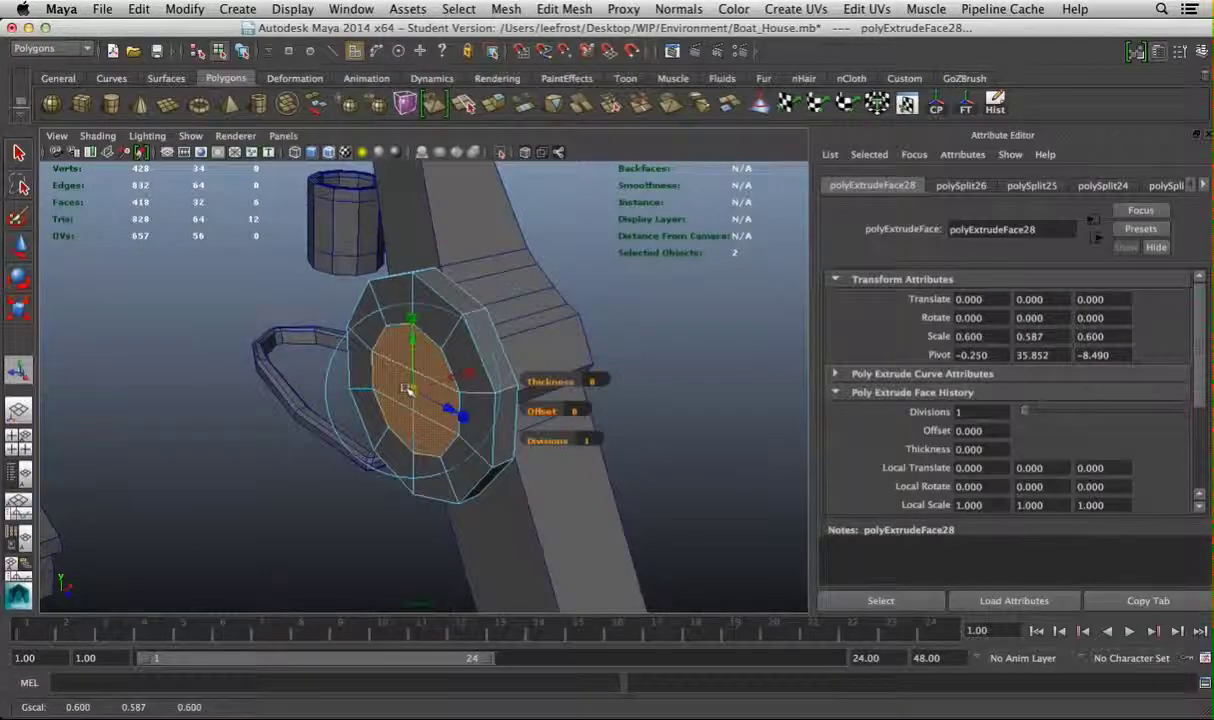
key(ctrl+e)
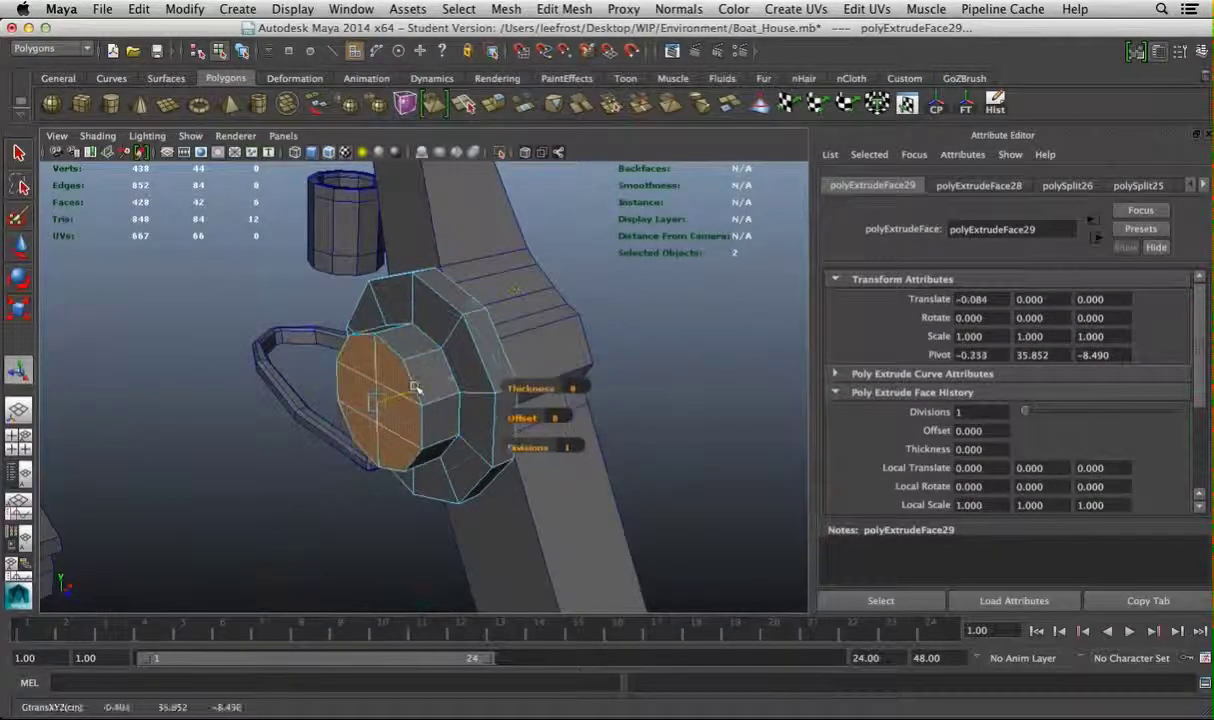
Extrude the spool core's end faces and scale them up to about 1.7 in the side view to match the first disc
key(ctrl+e)
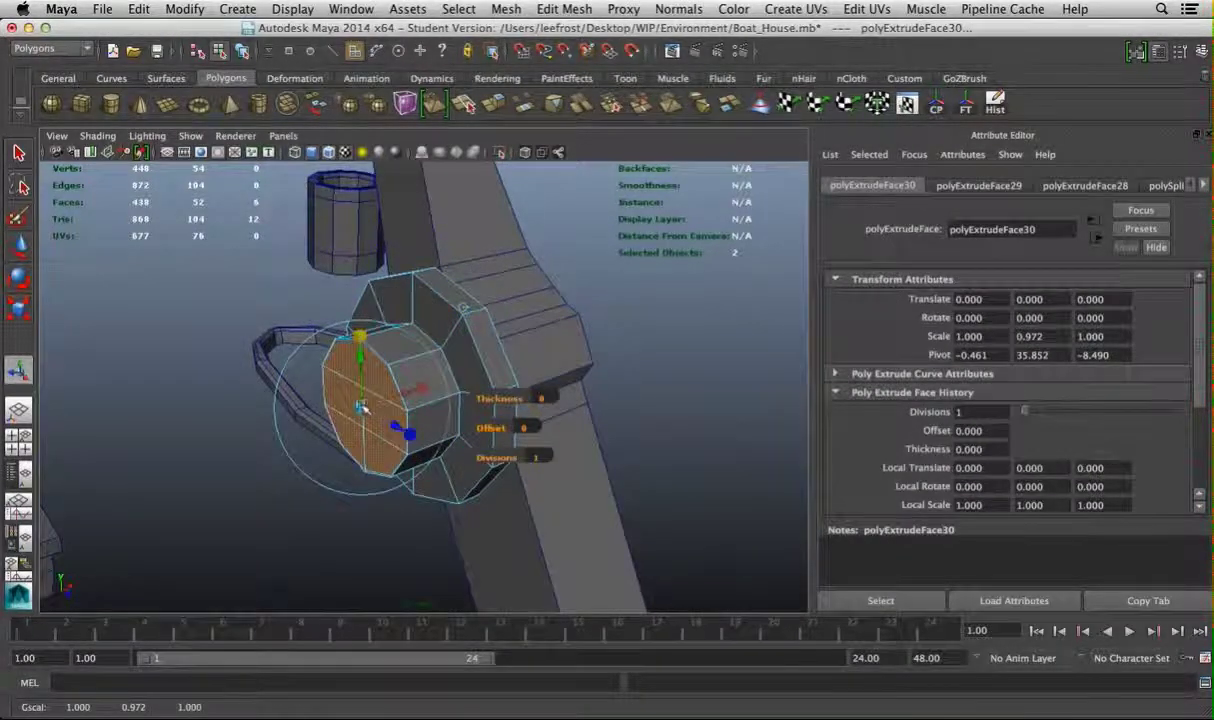
key(space)
key(space)
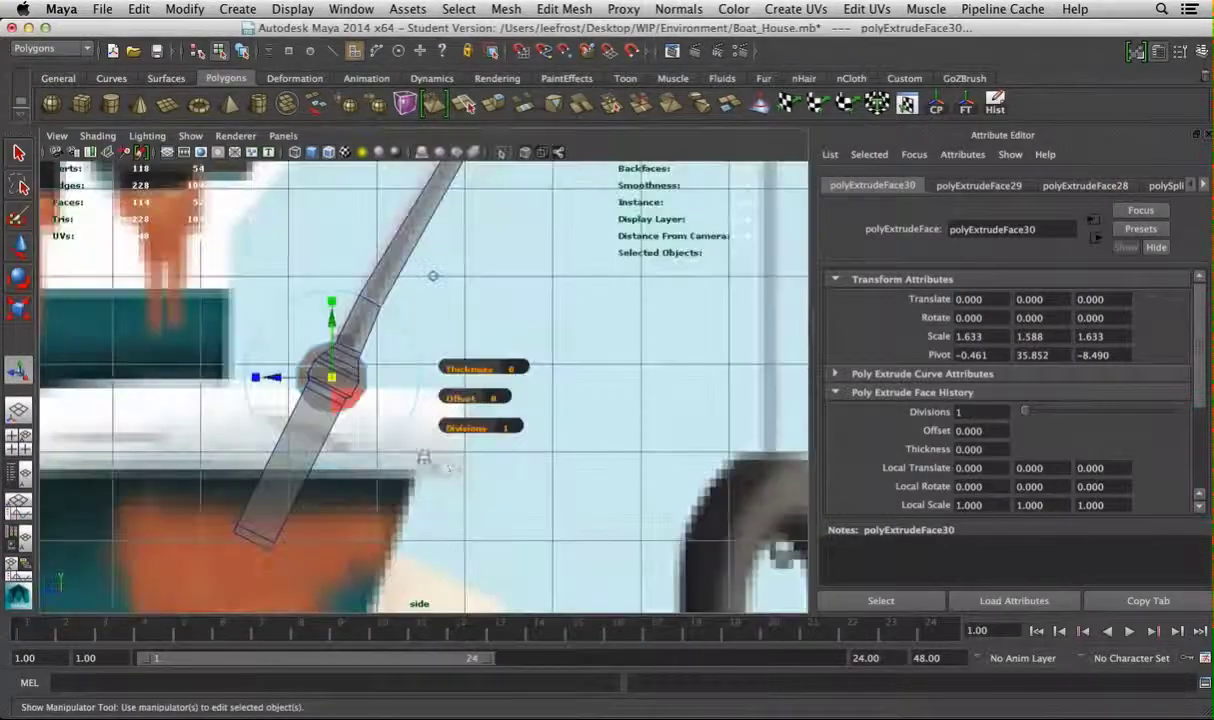
key(f)
drag(417, 401, 423, 398)
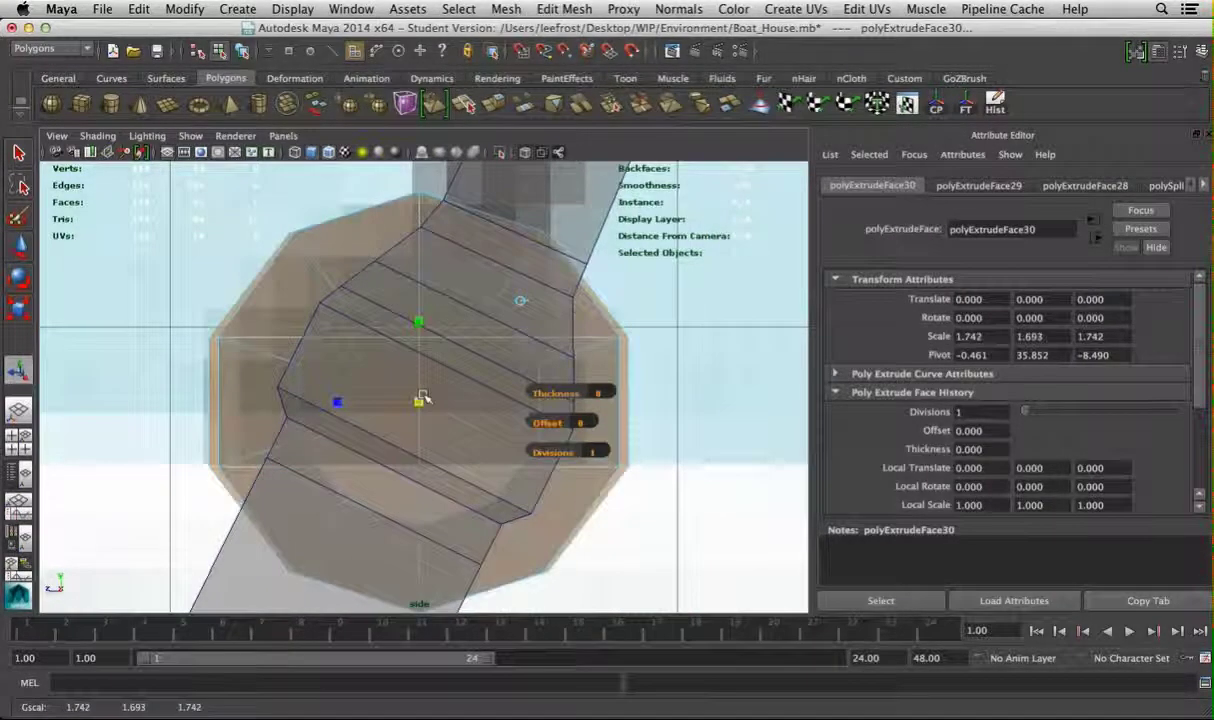
key(w)
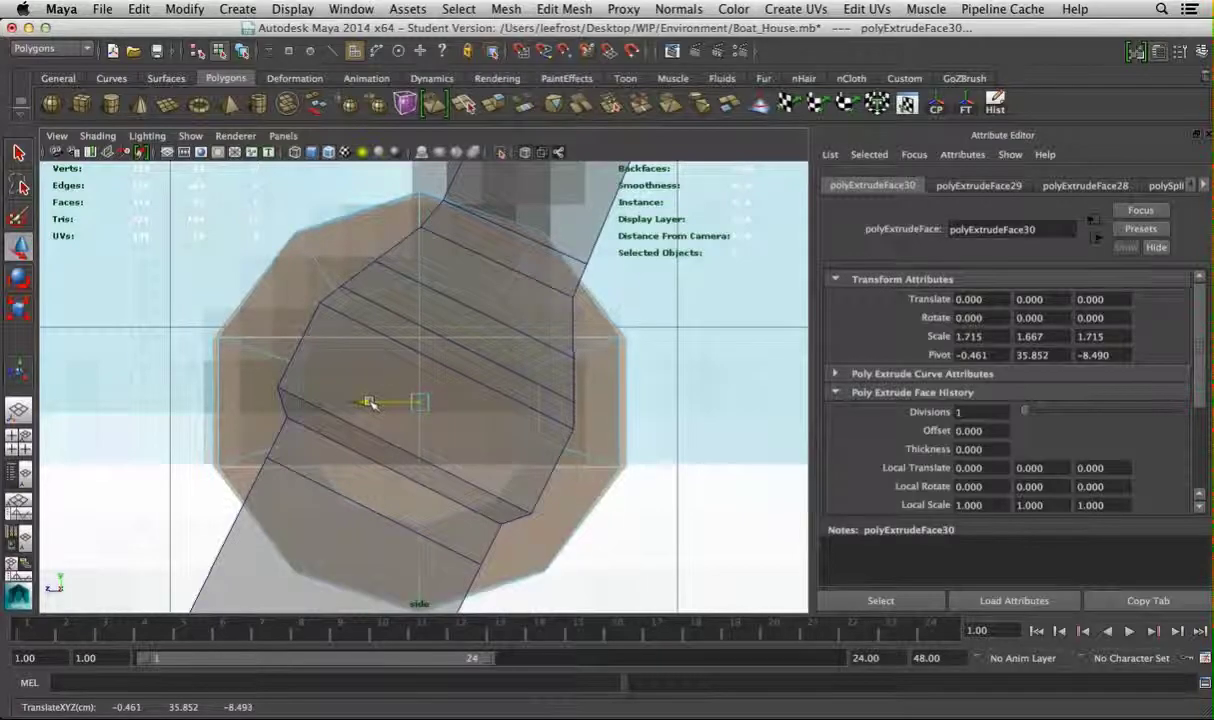
key(r)
drag(355, 402, 348, 402)
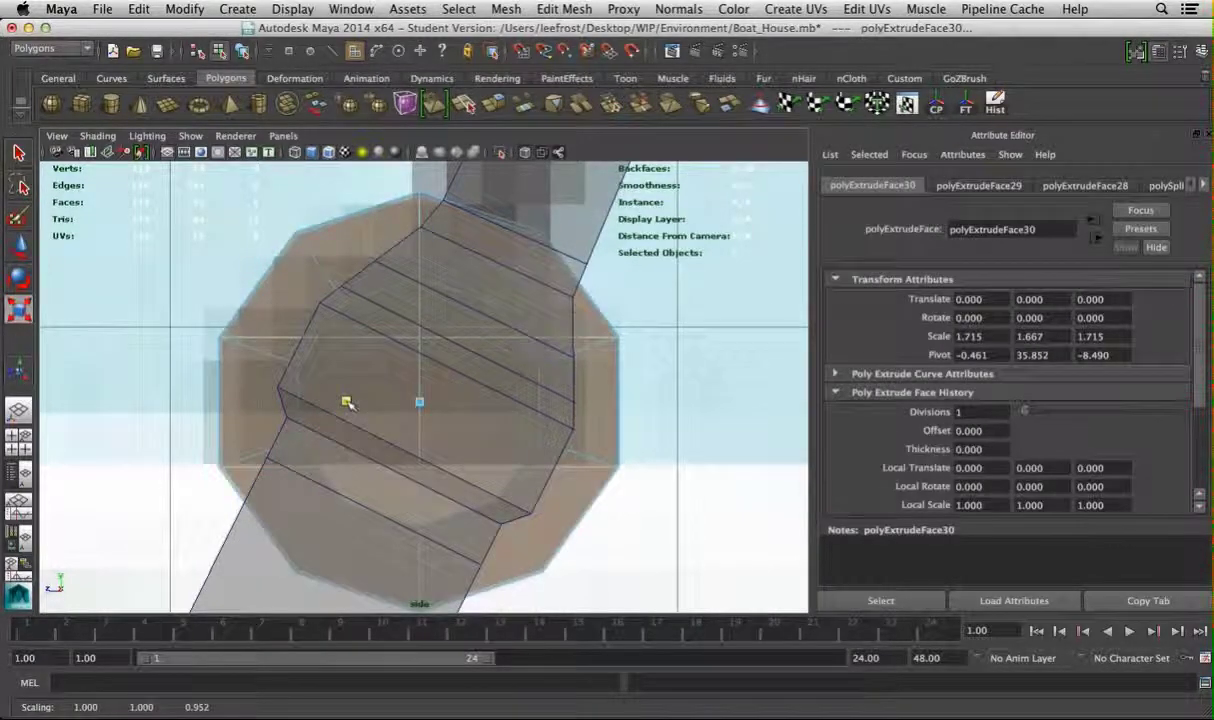
Extrude the enlarged end faces outward in the perspective view to give the reel's outer flange its thickness
key(space)
key(space)
alt+drag(439, 420, 437, 282)
key(ctrl+e)
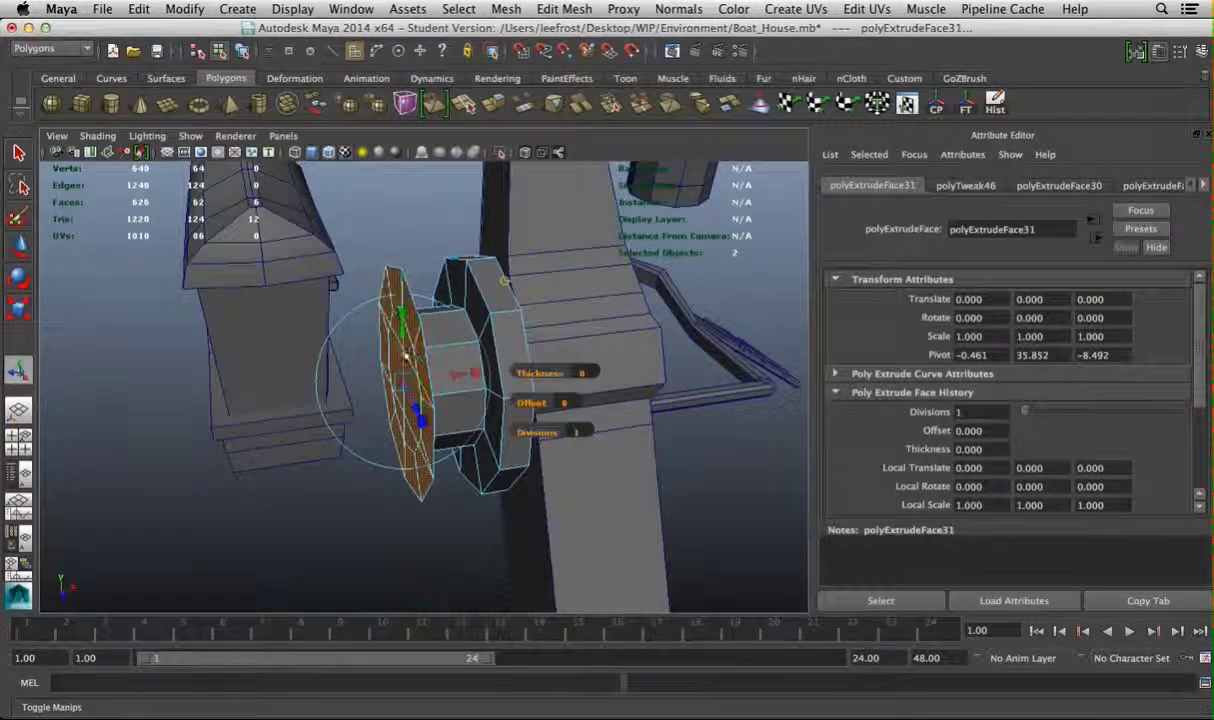
click(728, 490)
Extrude the reel's rod-facing cap faces and scale them inward to about 0.66
alt+drag(728, 490, 600, 480)
click(458, 410)
shift+click(450, 390)
click(492, 113)
alt+drag(470, 300, 480, 333)
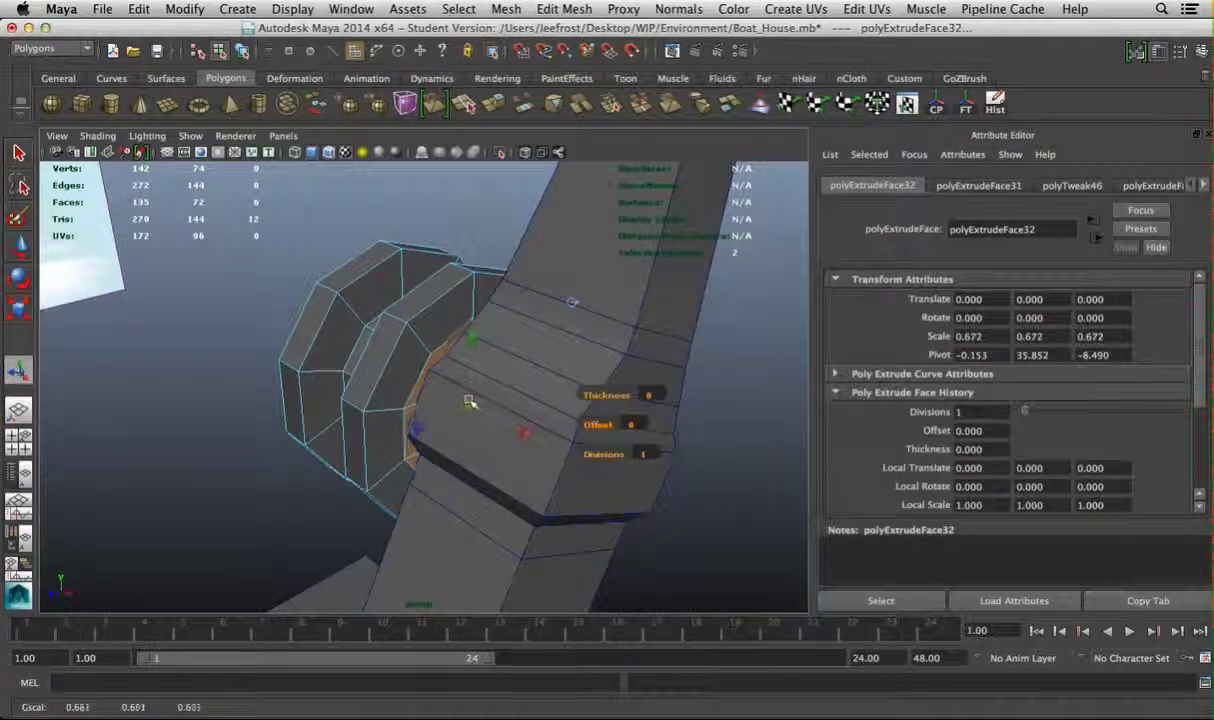
alt+drag(456, 400, 550, 450)
Extrude the reduced inner faces towards the rod to join the reel to the collar
key(ctrl+e)
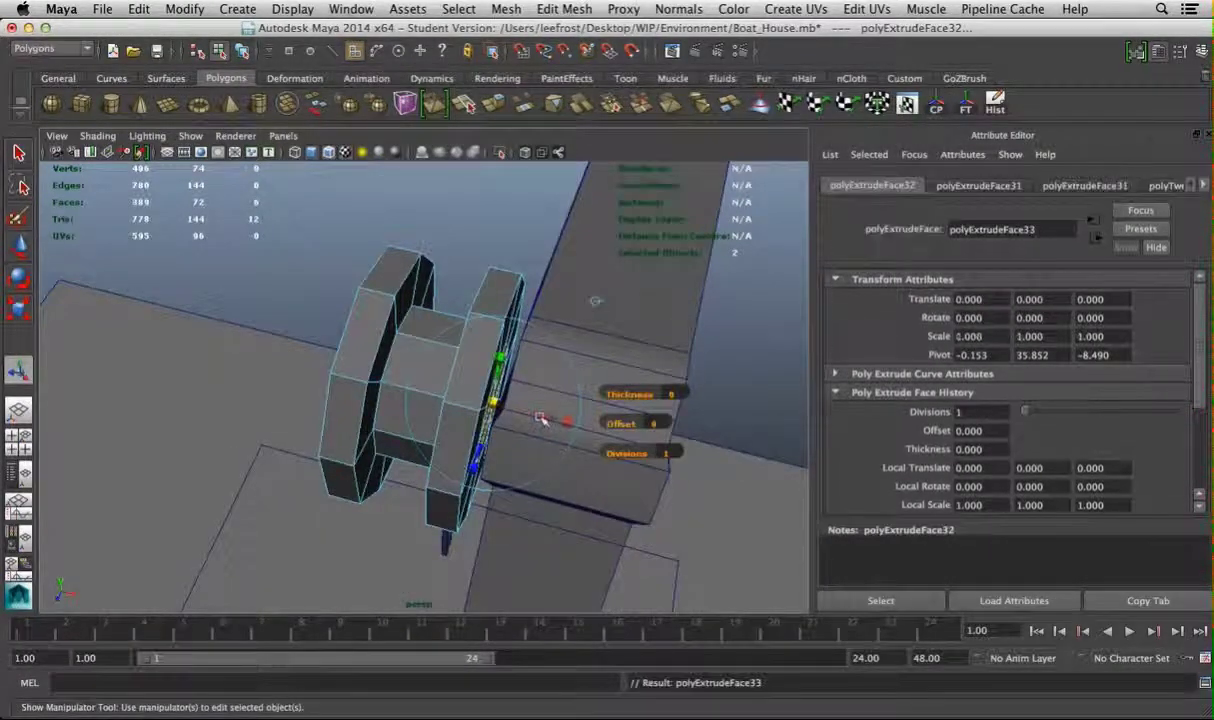
drag(553, 397, 470, 357)
click(556, 425)
click(470, 357)
alt+drag(596, 362, 343, 241)
Select the vertices of the reel's flanges and shift them slightly away from the rod
click(401, 350)
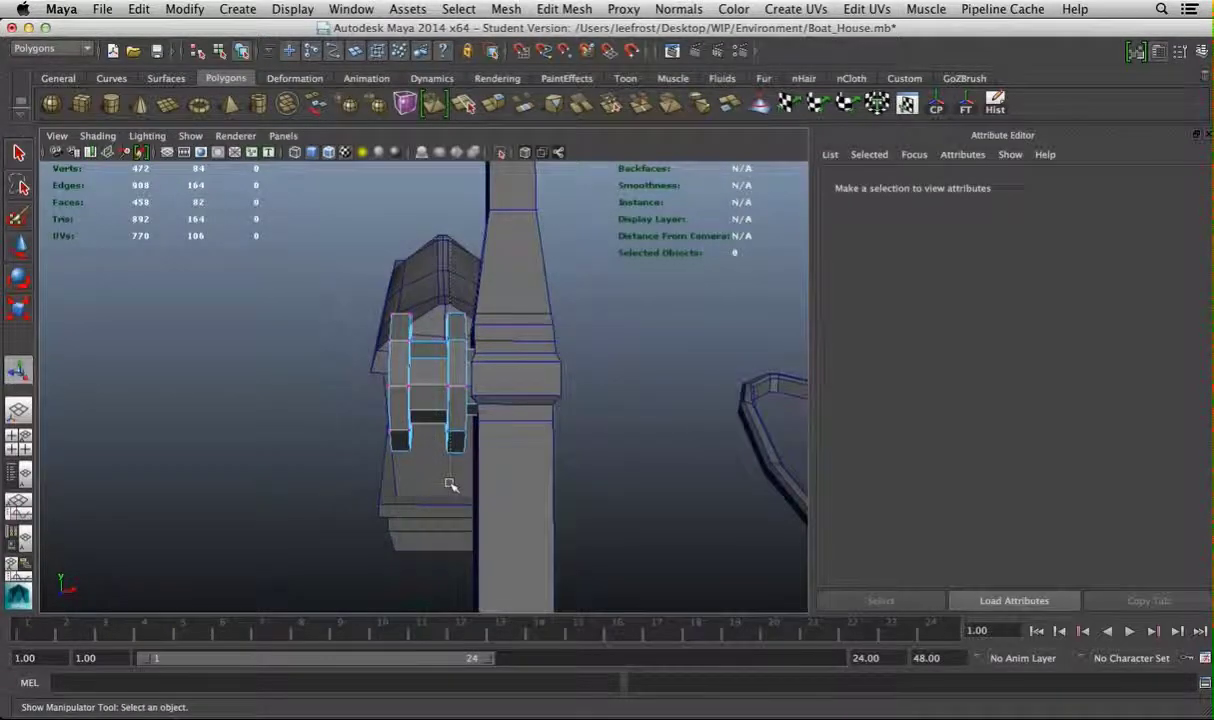
drag(451, 485, 385, 312)
key(w)
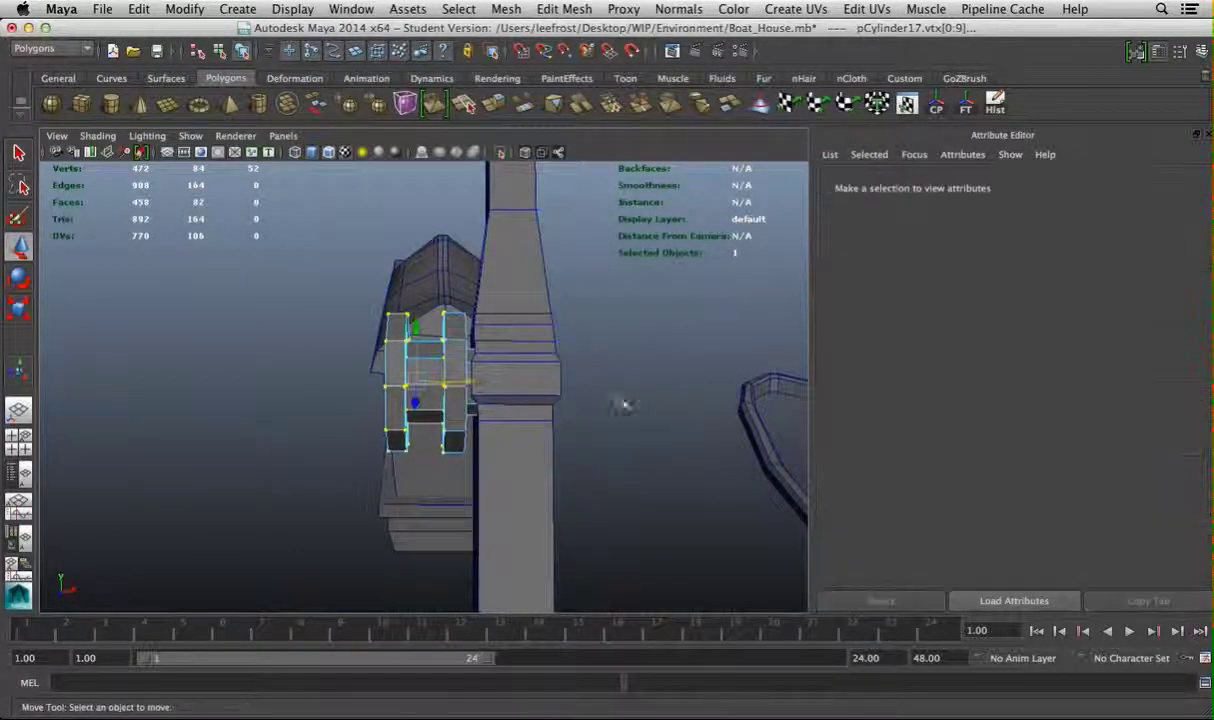
drag(423, 482, 365, 305)
alt+drag(676, 407, 519, 391)
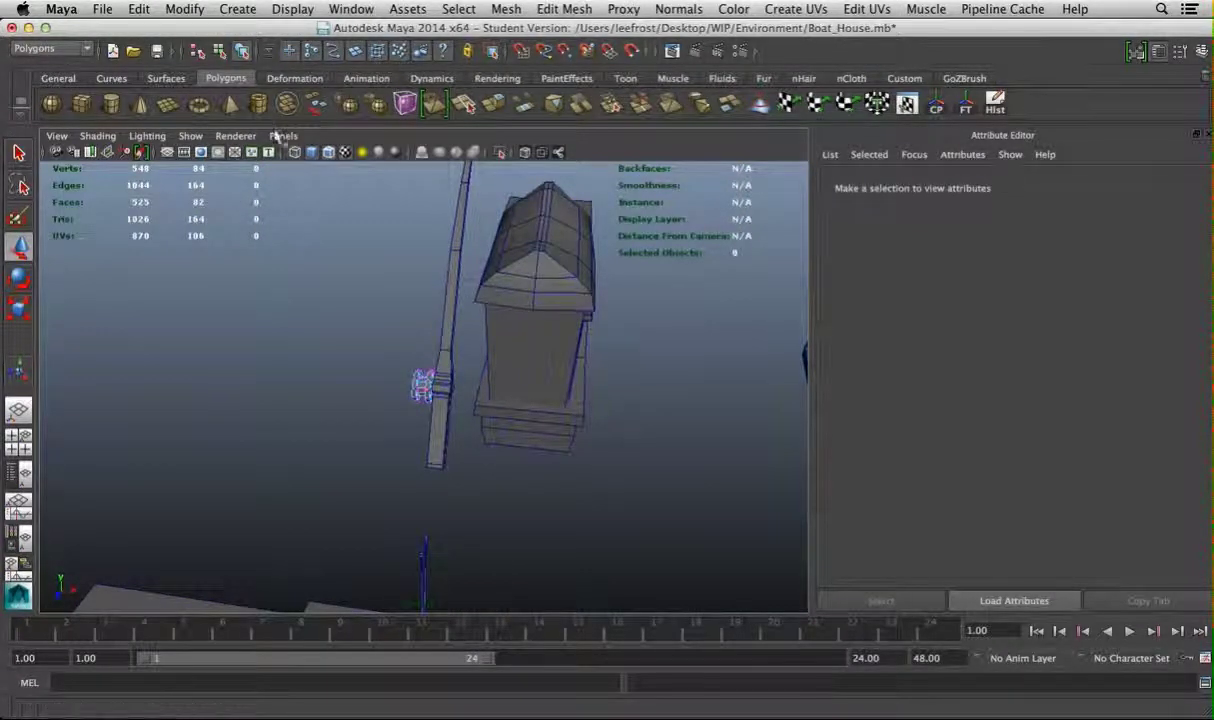
Create a polygon pipe about 0.616 in radius around the reel in the side view and set its axis subdivisions to 10
click(258, 104)
key(space)
key(space)
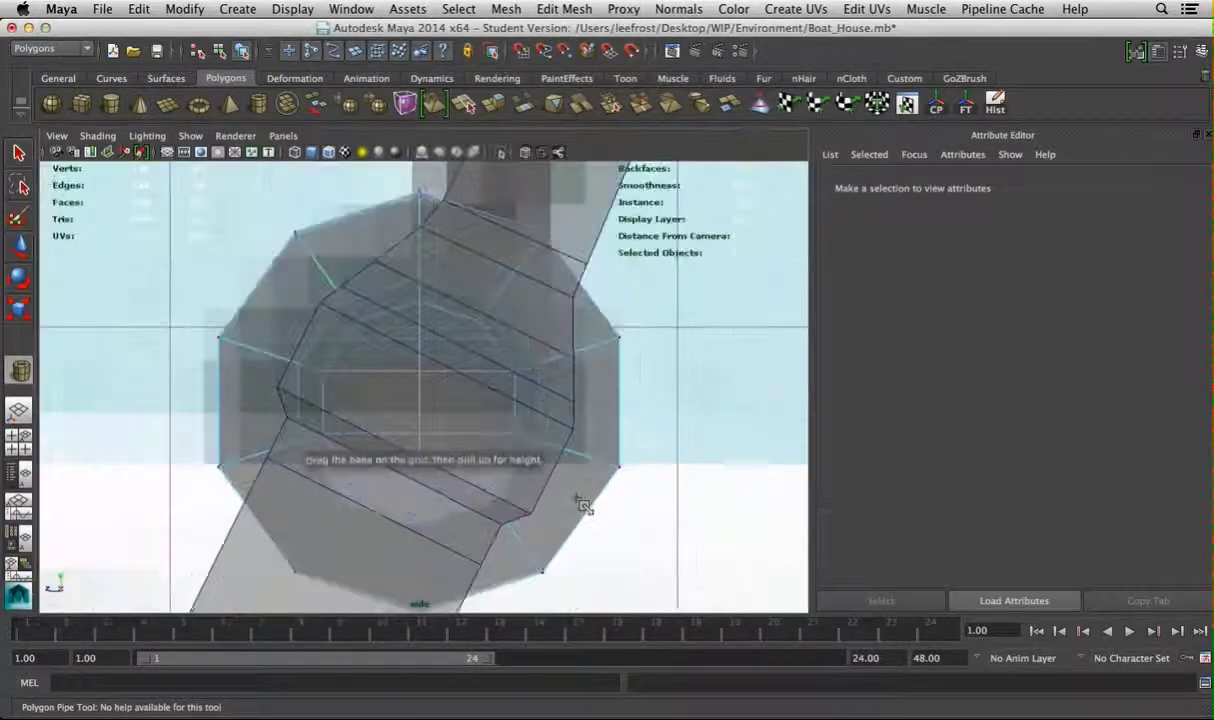
drag(443, 416, 697, 553)
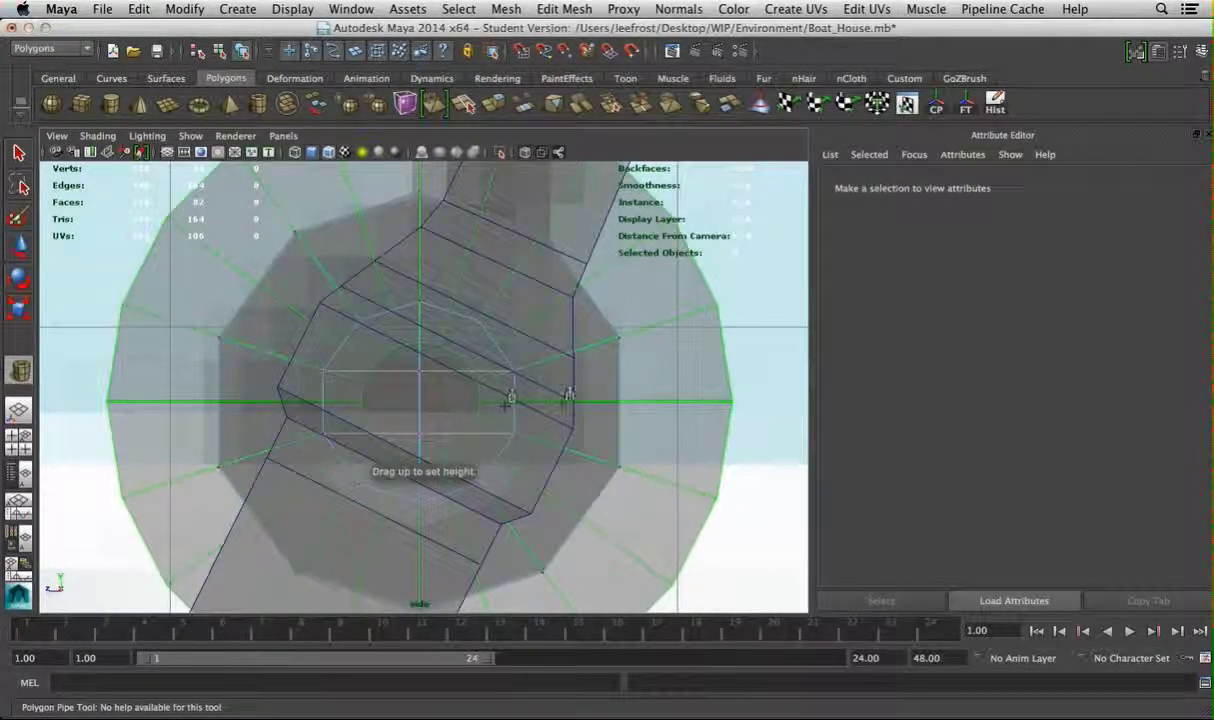
drag(495, 402, 488, 406)
key(w)
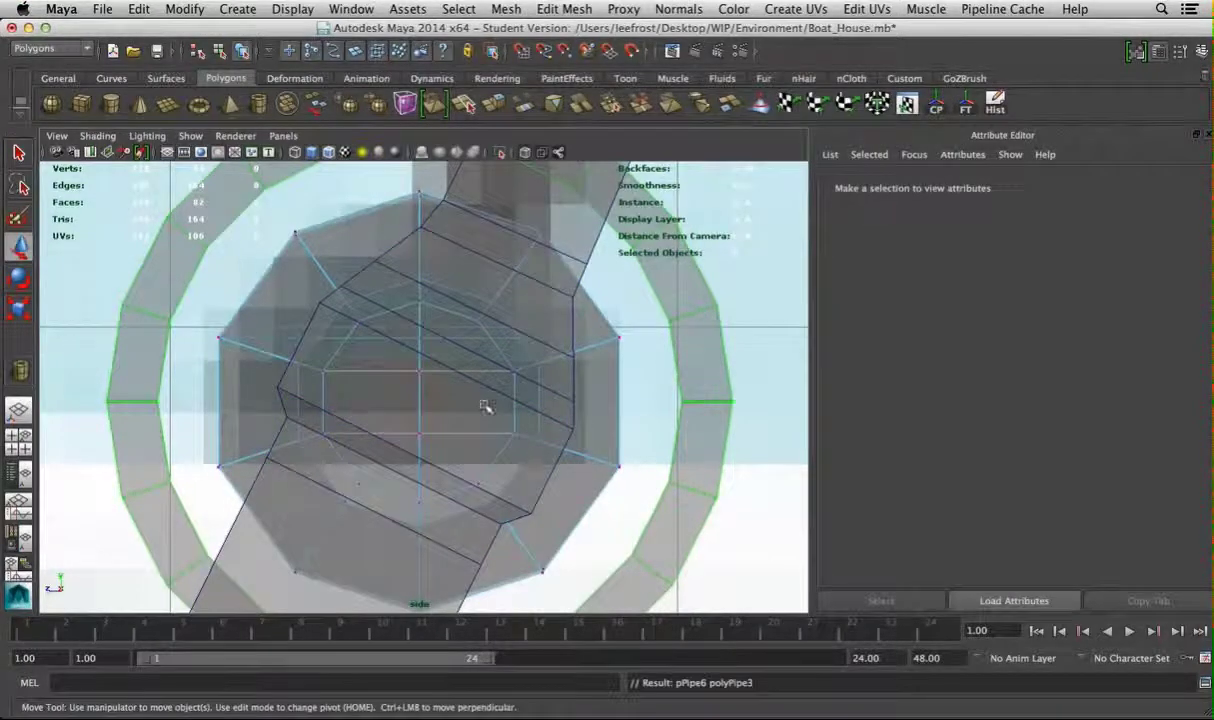
click(981, 185)
drag(1064, 363, 1046, 363)
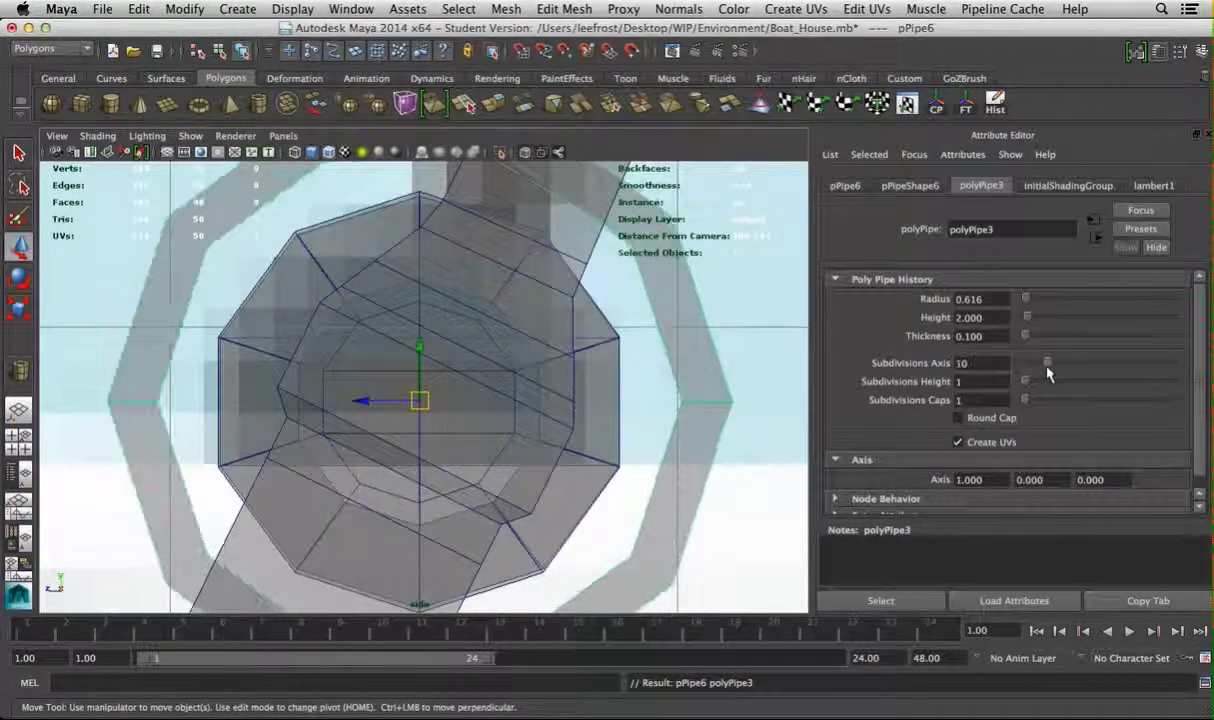
Scale the pipe flat along its axis in the perspective view
key(space)
key(space)
key(f)
alt+drag(555, 371, 470, 392)
key(r)
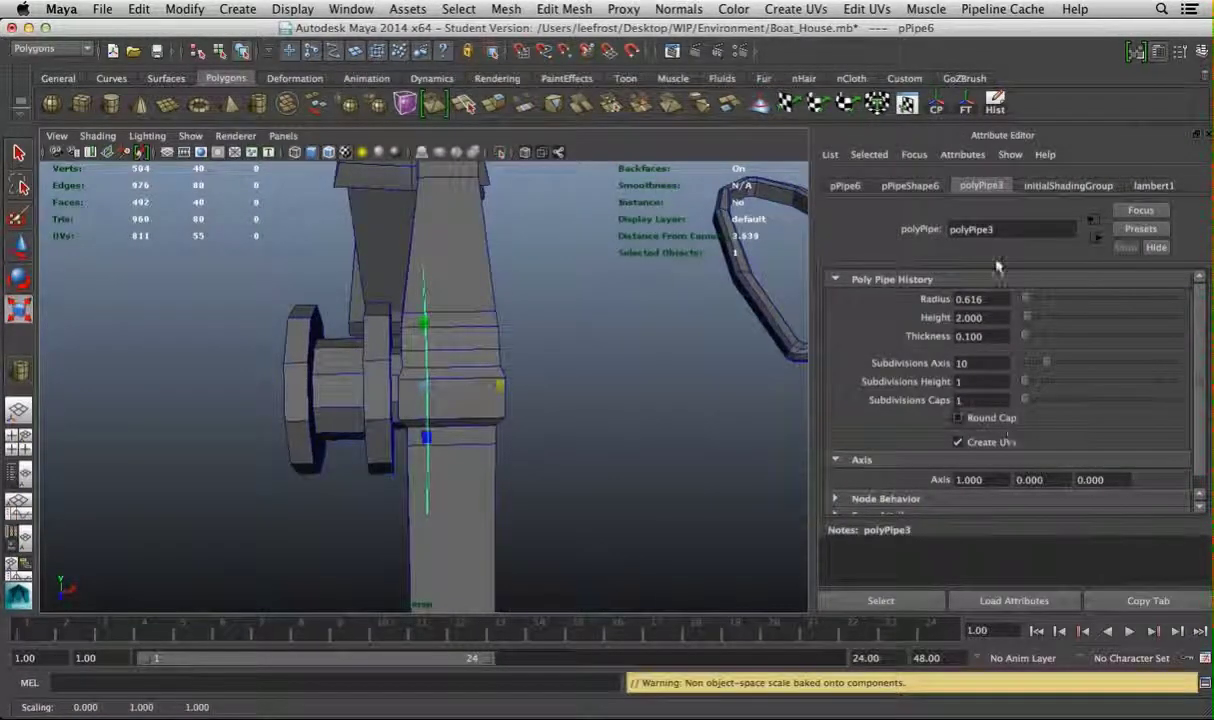
Raise the pipe's thickness to 10000 and inspect the ring beside the reel
drag(1038, 342, 1080, 344)
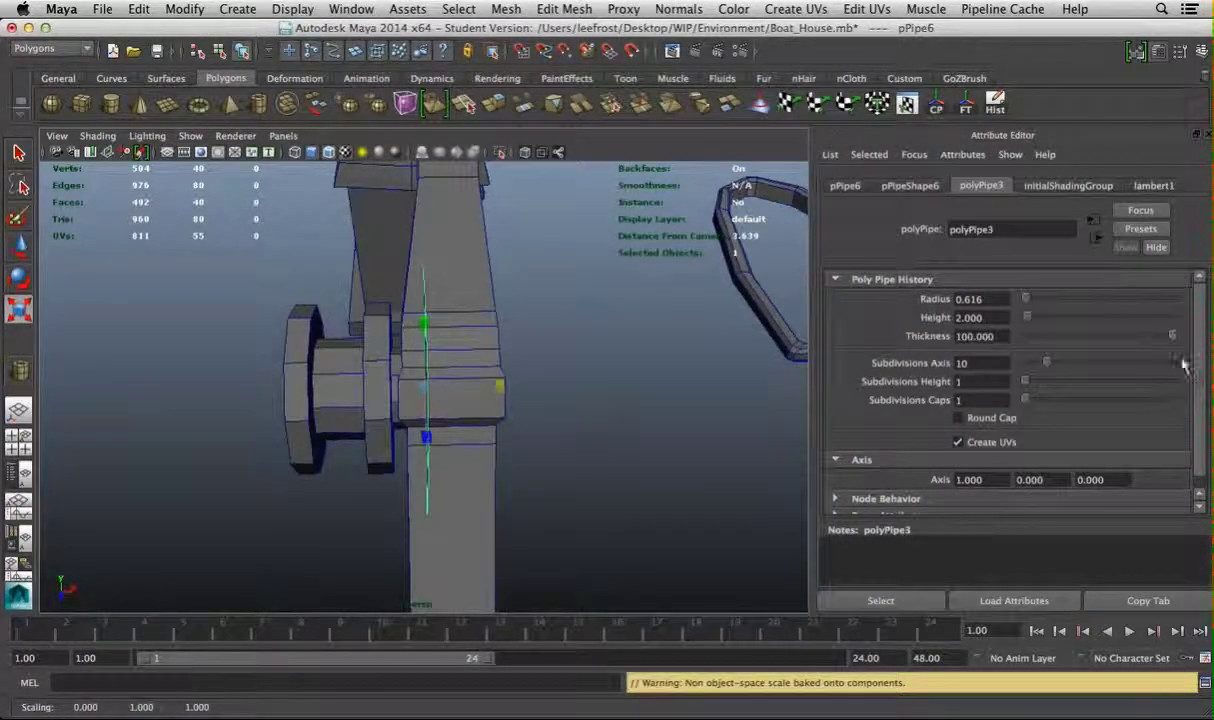
double_click(975, 336)
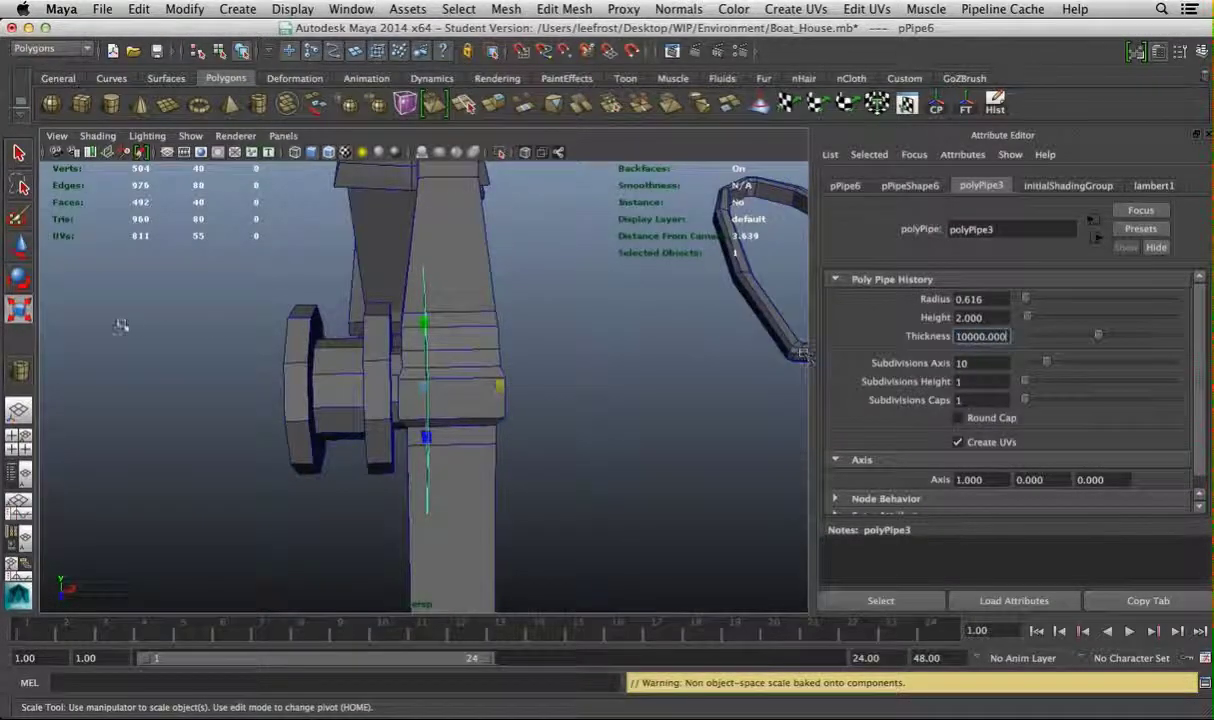
right_drag(530, 375, 656, 442)
alt+drag(656, 442, 385, 312)
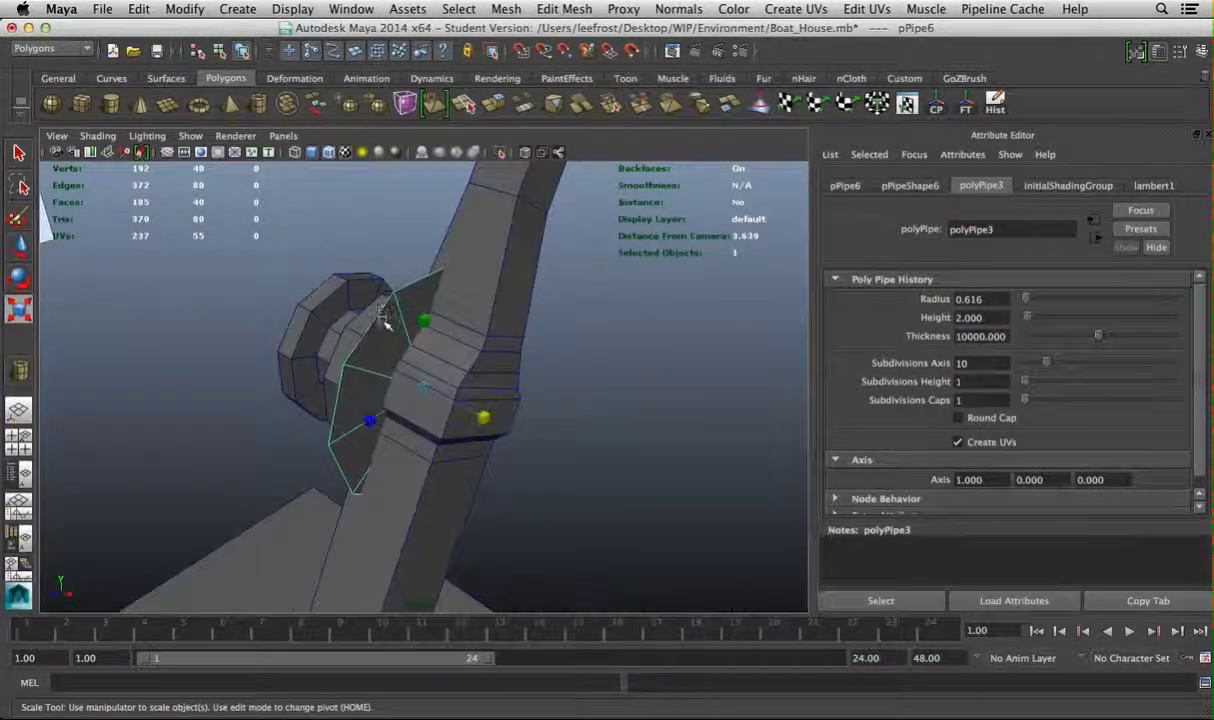
Delete the flattened ring and create a thinner polygon pipe centred on the reel in the side view, with radius 0.680 and thickness 0.100
click(653, 355)
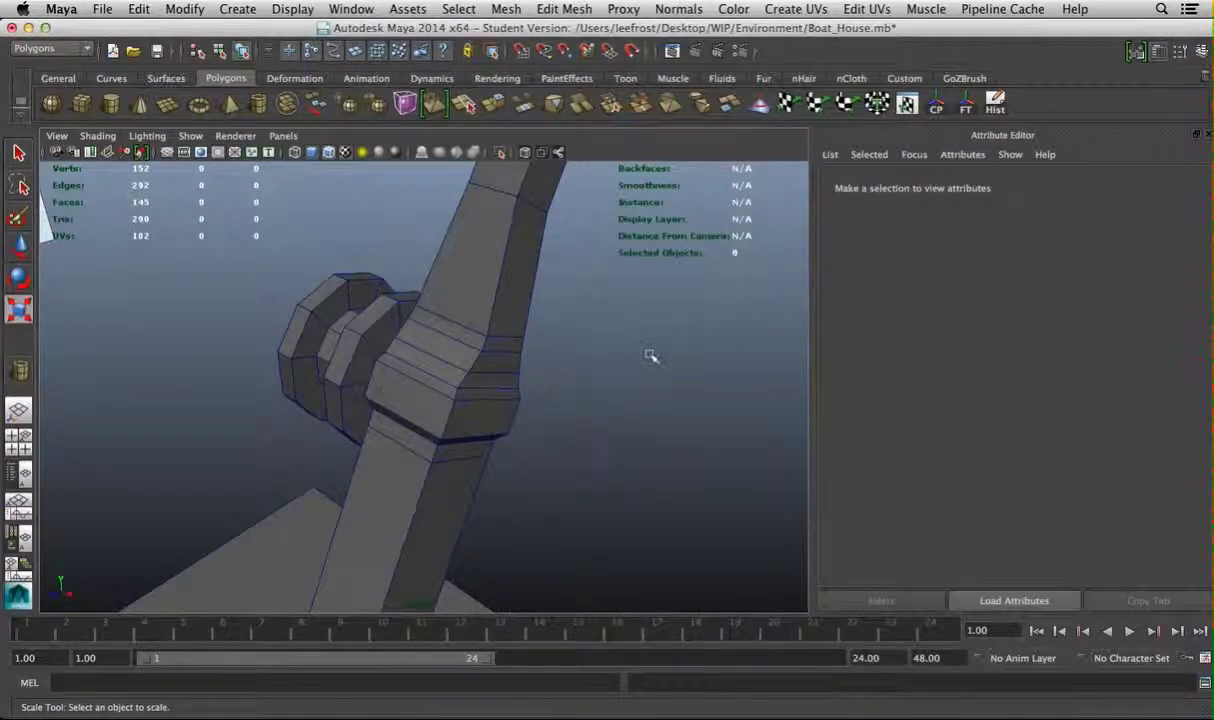
key(space)
key(space)
key(g)
scroll(726, 482, up, 5)
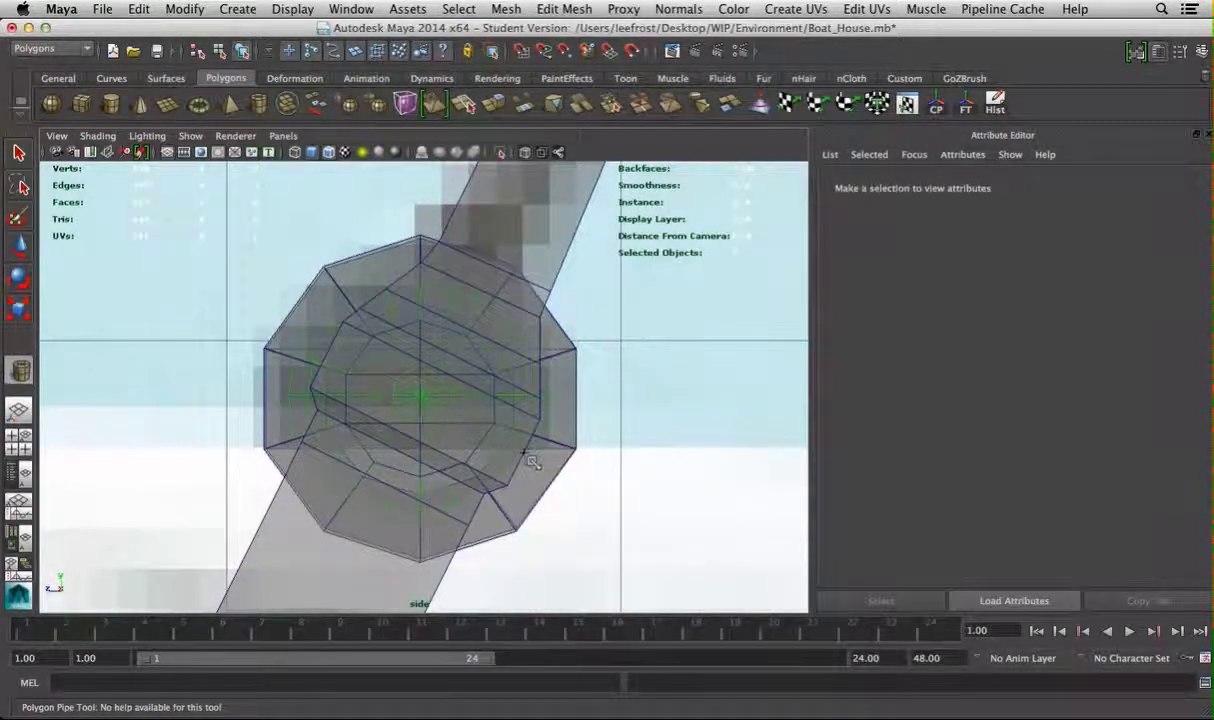
drag(420, 396, 669, 504)
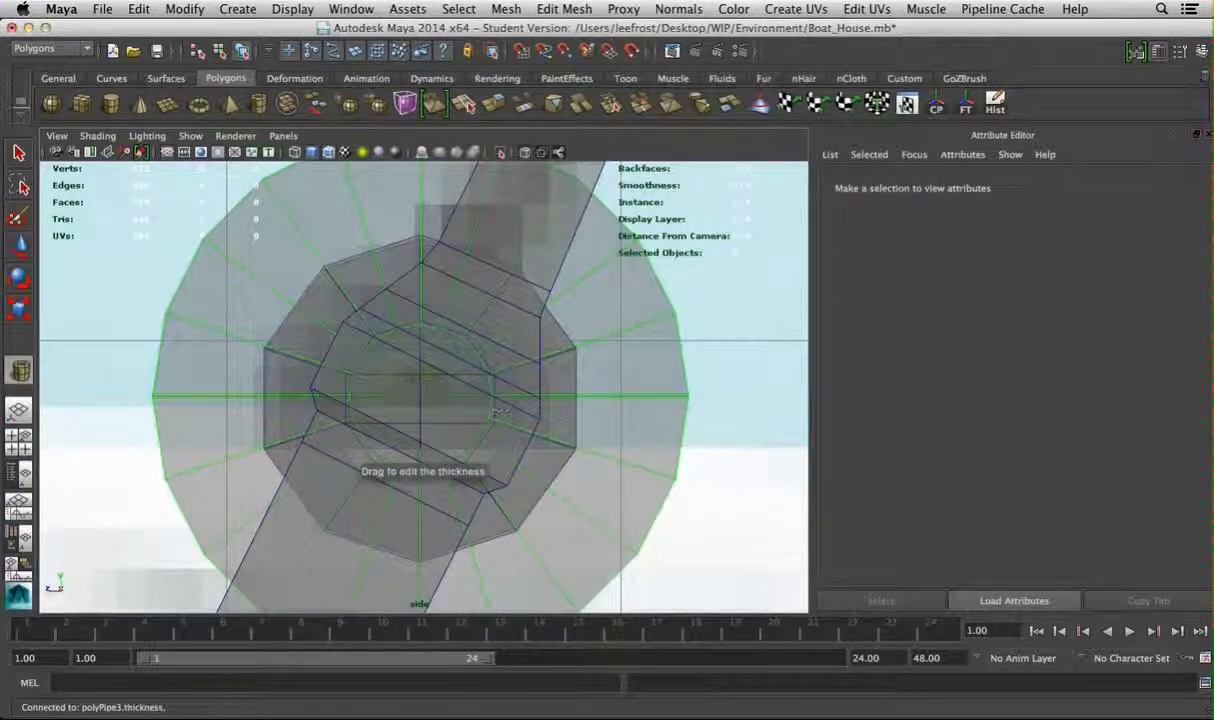
drag(497, 412, 575, 438)
Set the new pipe's axis subdivisions to 10 in the perspective view
key(space)
key(space)
alt+drag(447, 345, 460, 420)
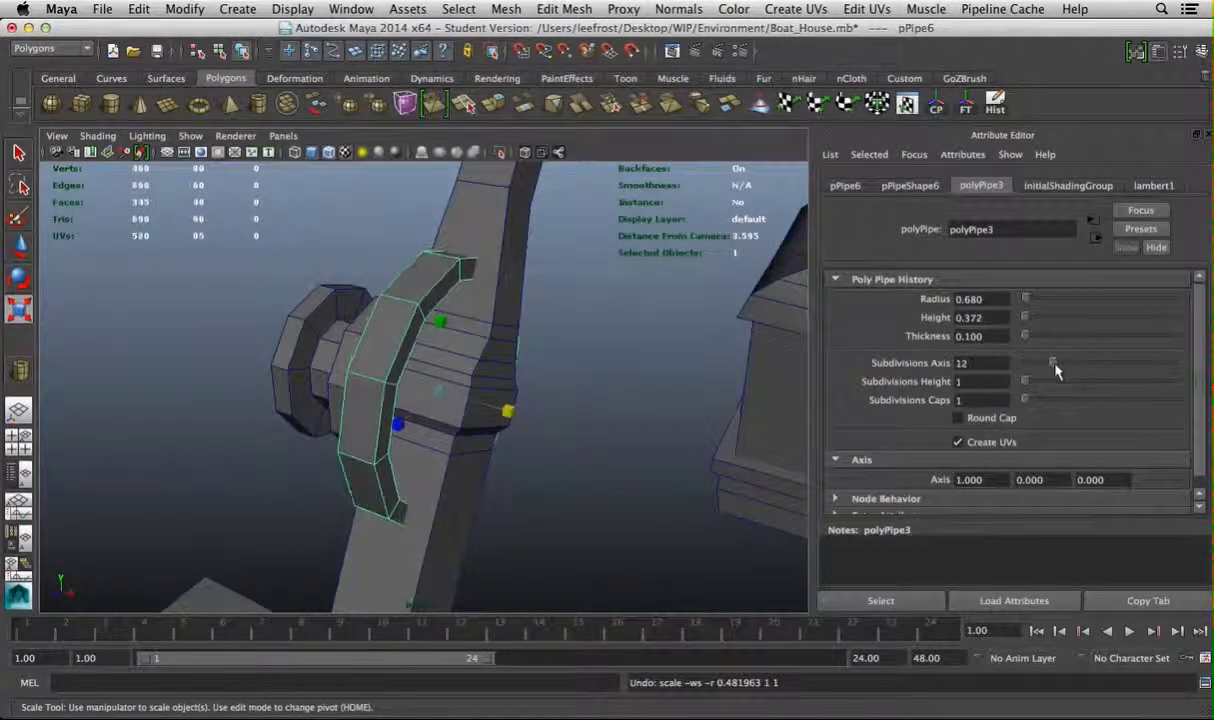
drag(1044, 365, 1048, 364)
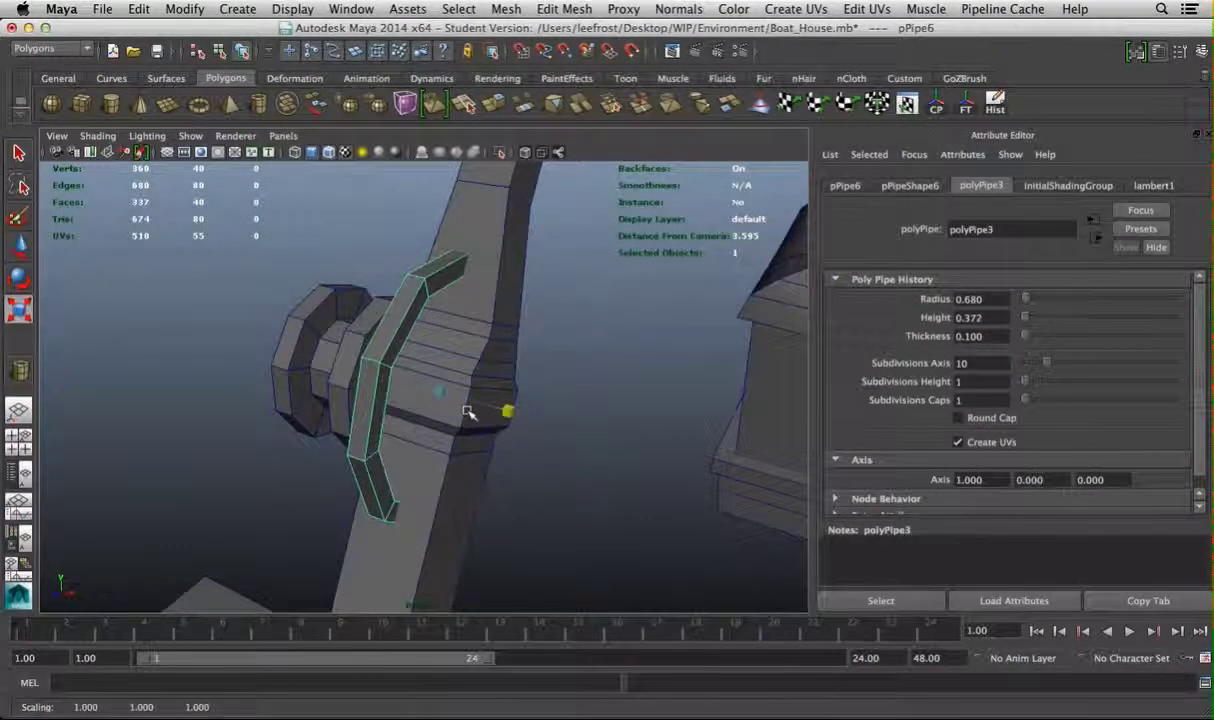
Move the pipe ring onto the reel's spool between the two flanges and scale it to fit as a wound line
key(w)
drag(480, 412, 255, 401)
key(r)
key(w)
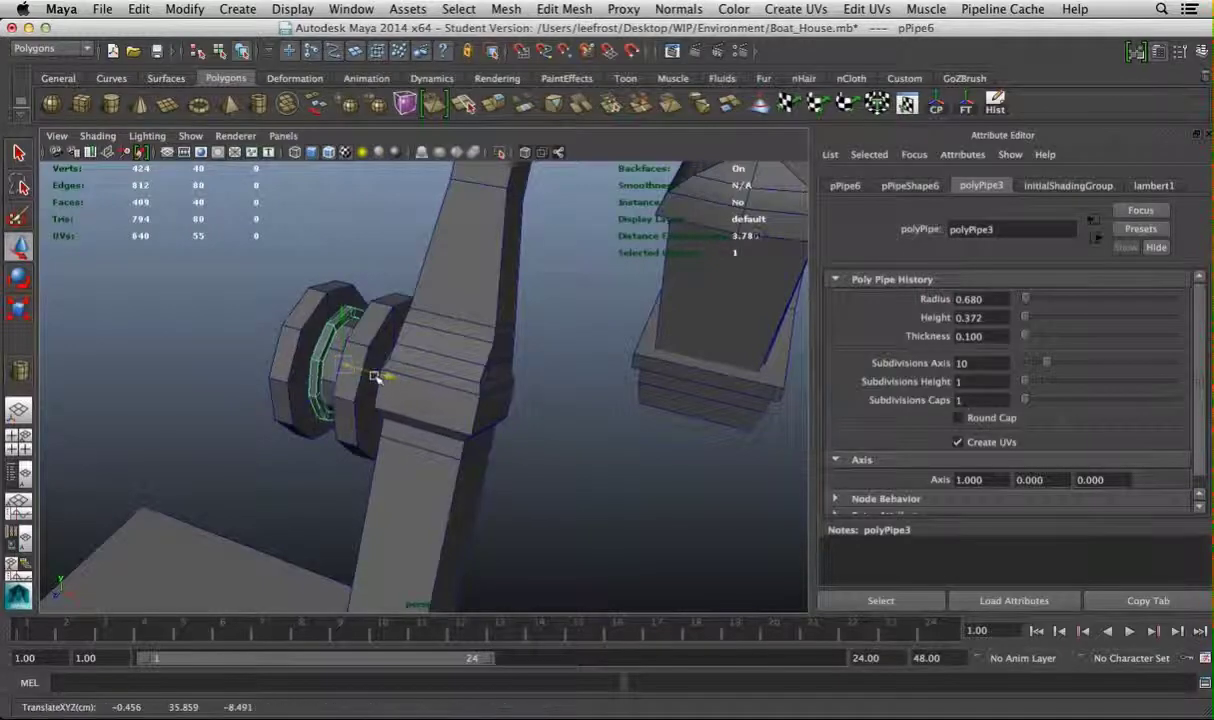
Duplicate the ring along the spool, offsetting and slightly tilting the copies so the line looks wound
key(f)
alt+drag(369, 376, 501, 414)
key(ctrl+d)
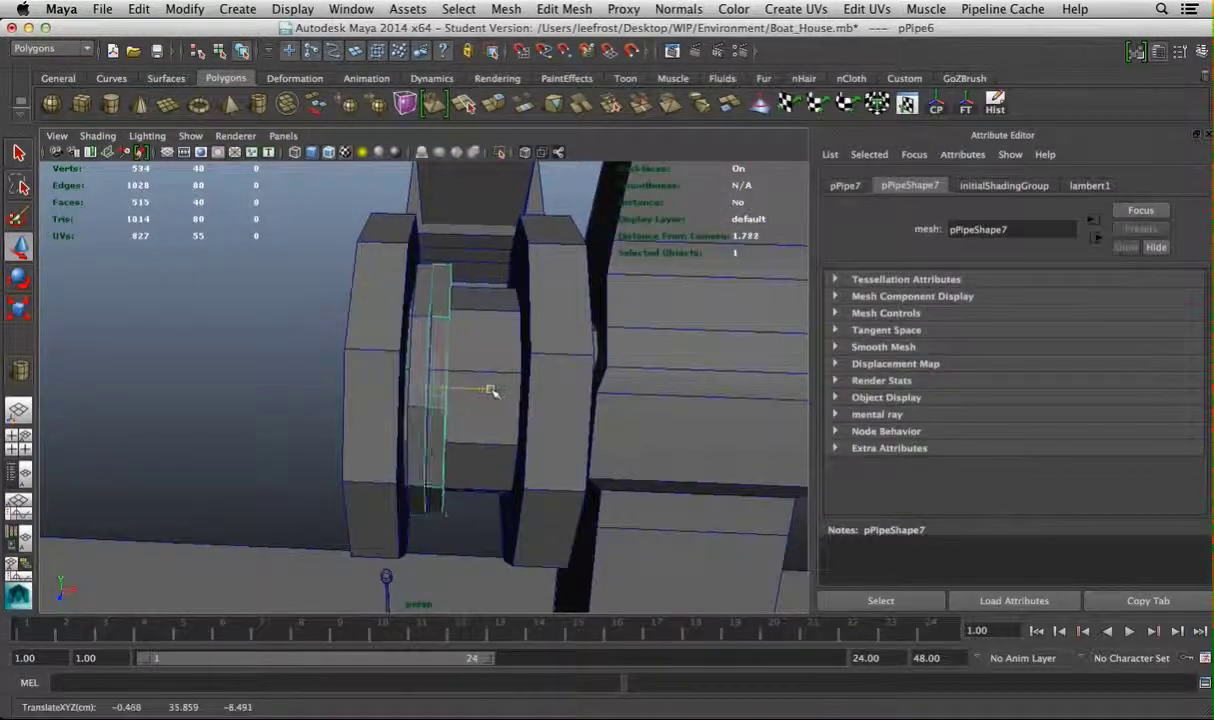
key(e)
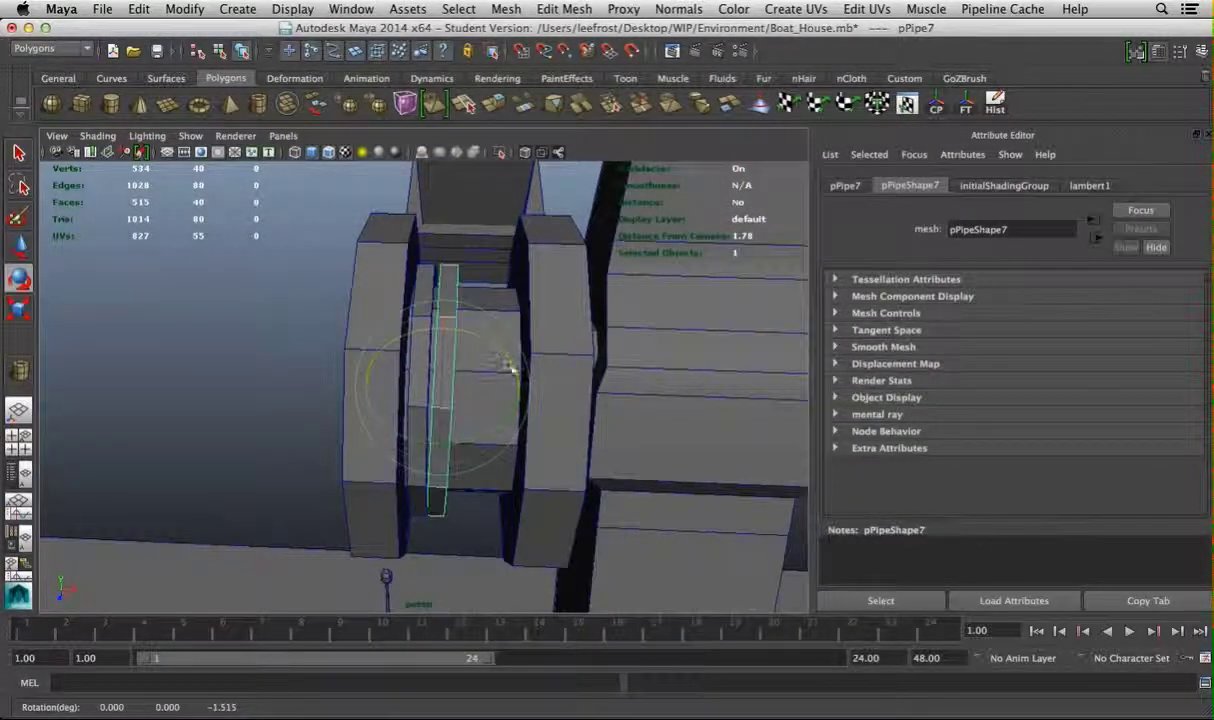
key(ctrl+d)
key(w)
key(e)
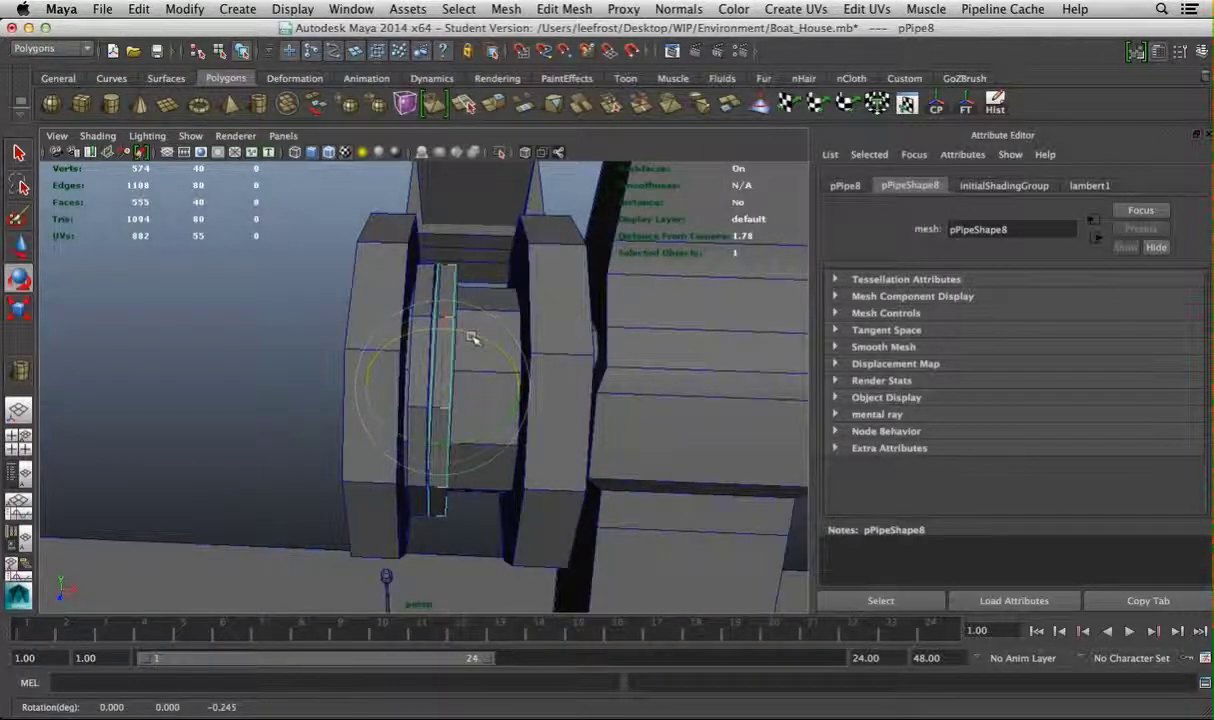
Continue duplicating and shifting the ring across the spool toward the rod-side flange, varying the tilt
key(w)
drag(496, 395, 531, 393)
key(e)
key(ctrl+d)
key(w)
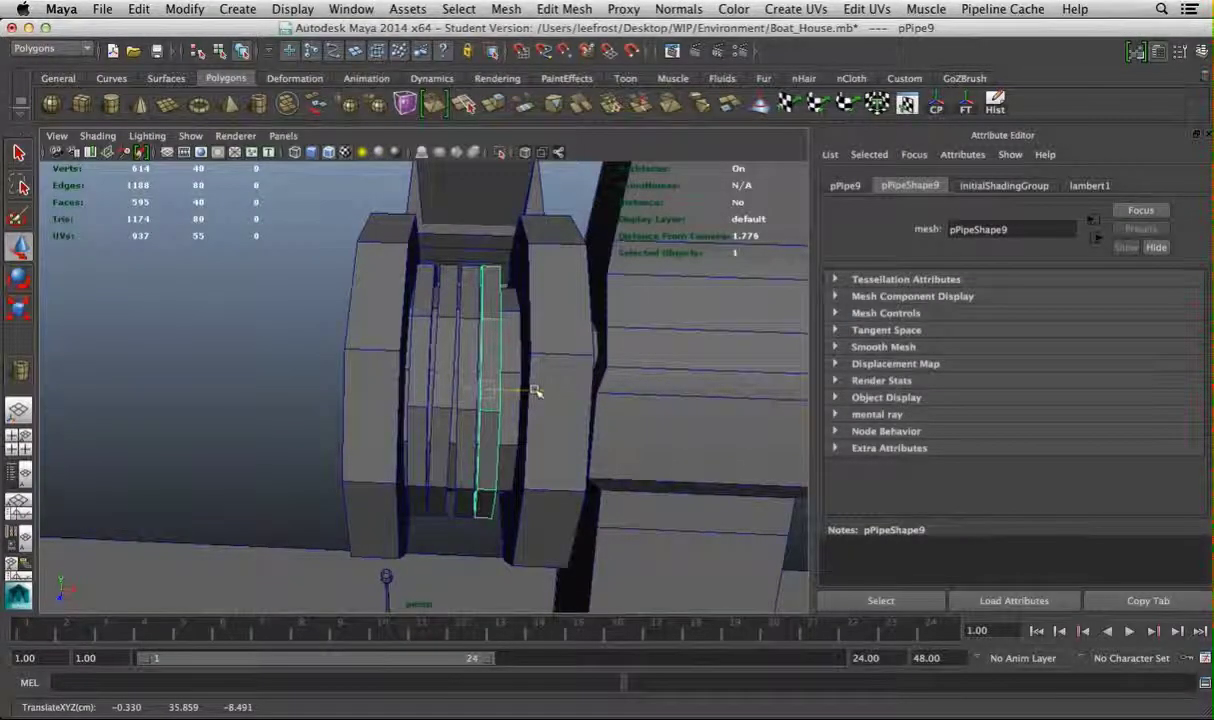
key(ctrl+d)
key(w)
Preview the rings on the spool smoothed and examine them up close
click(266, 325)
alt+drag(266, 325, 540, 425)
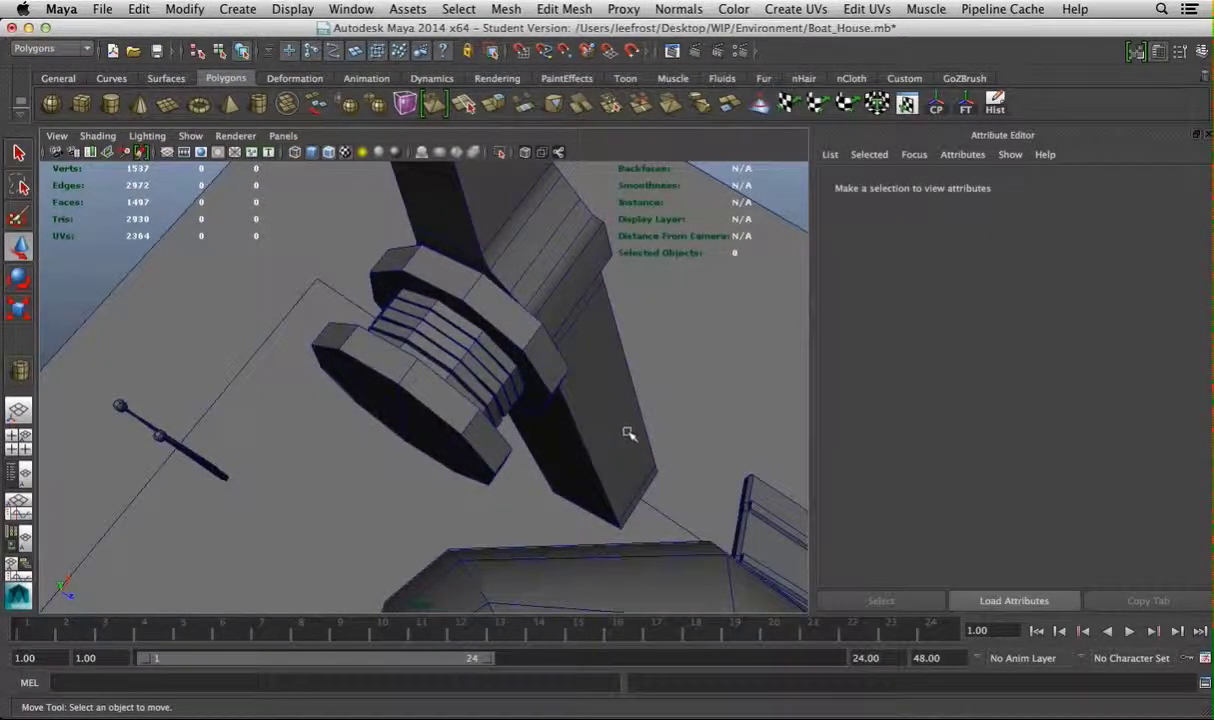
alt+drag(627, 432, 488, 387)
click(450, 365)
scroll(455, 362, up, 10)
click(547, 447)
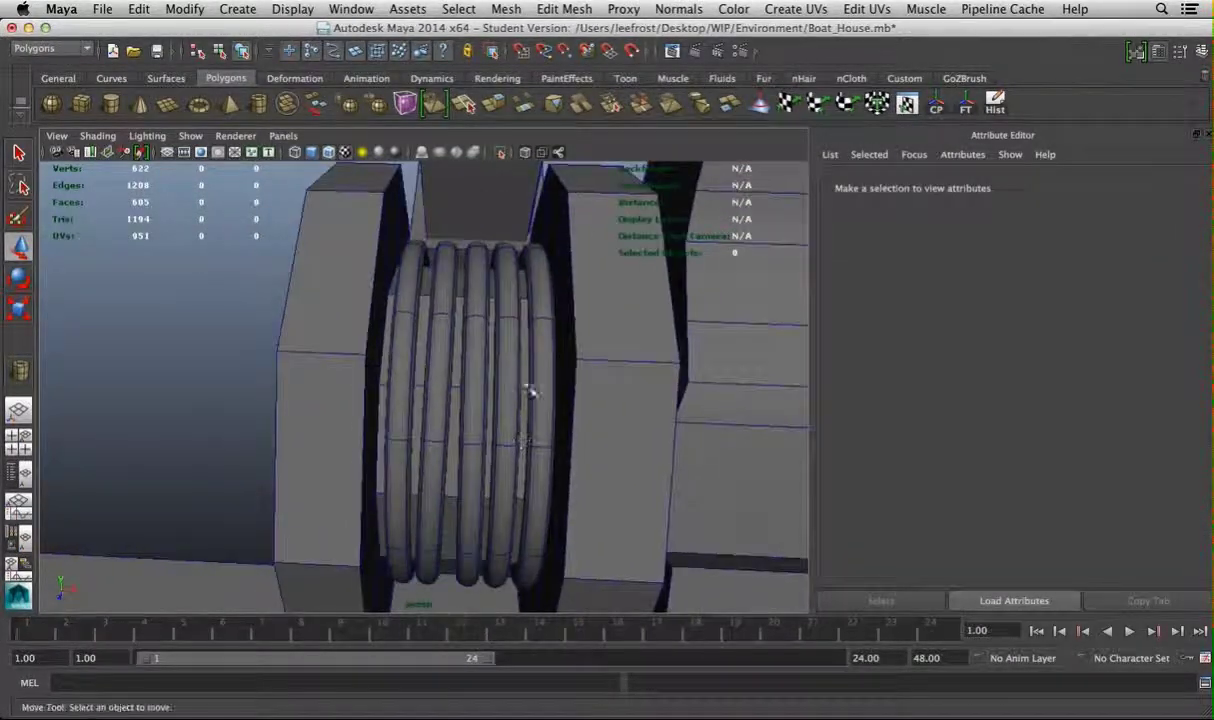
Shift the middle ring sideways and duplicate it to close the gap between the wound rings
click(529, 404)
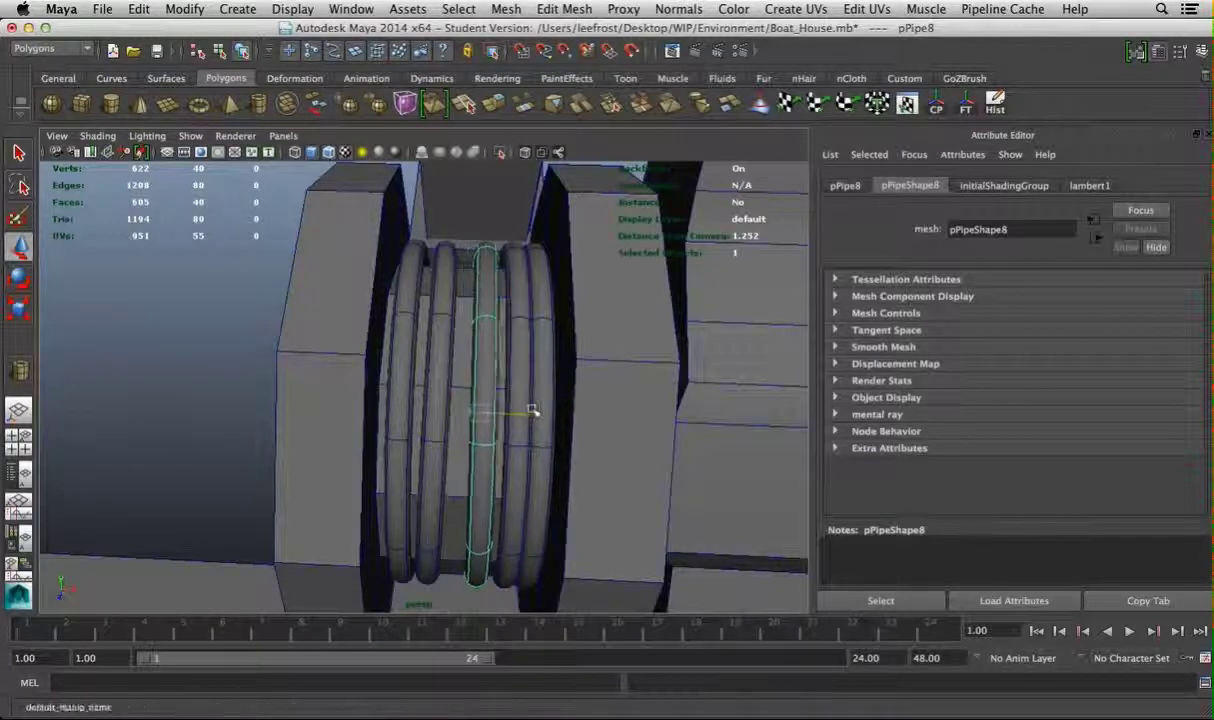
key(ctrl+d)
mouse_move(542, 412)
mouse_down()
mouse_move(500, 412)
mouse_move(518, 413)
mouse_up()
scroll(184, 277, down, 3)
Preview the reel body smoothed and insert an edge loop around the spool beside the outer flange
click(184, 277)
alt+drag(184, 277, 447, 425)
click(447, 425)
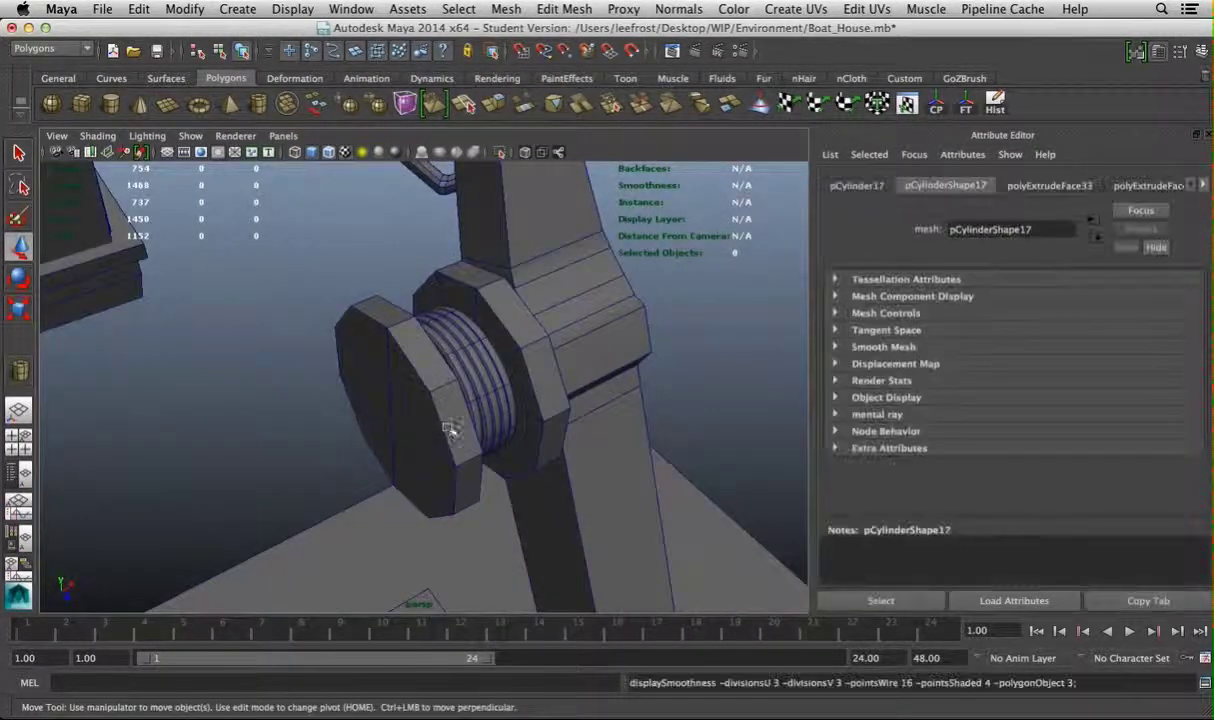
alt+drag(726, 387, 635, 386)
scroll(635, 386, up, 1)
click(506, 9)
click(640, 200)
scroll(509, 450, up, 5)
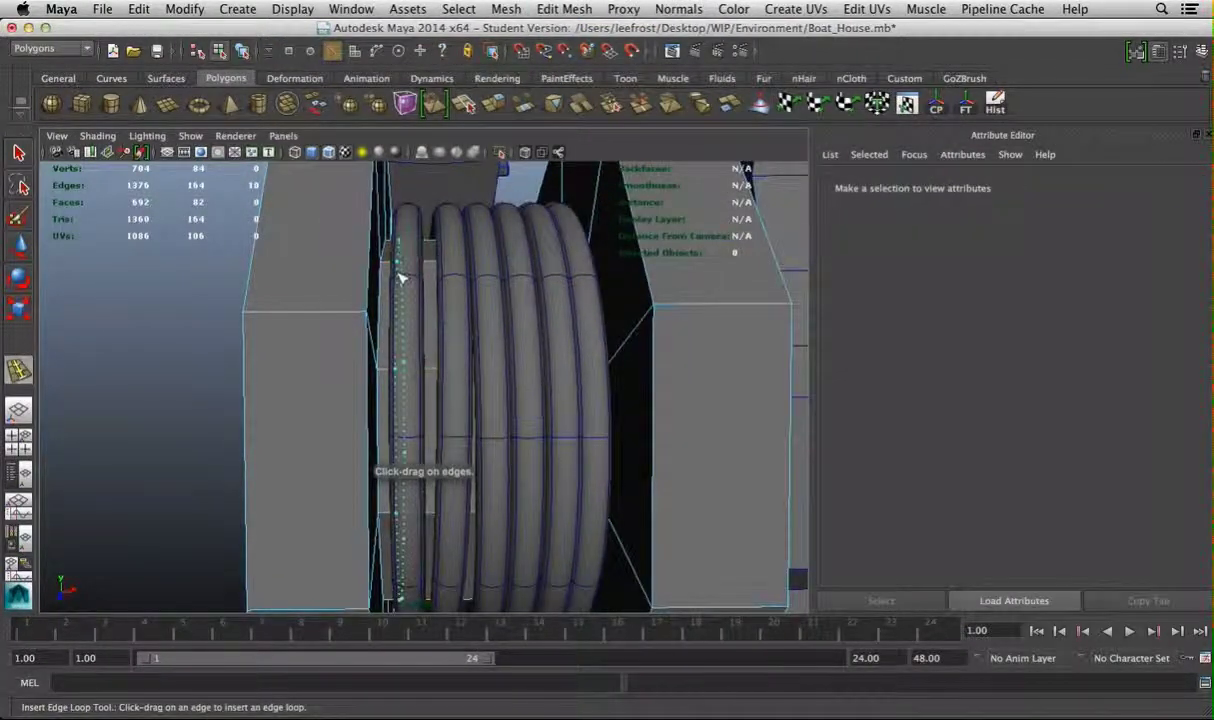
click(403, 278)
Insert supporting edge loops around both reel flanges and the spool's rod-side end to hold their shape when smoothed
alt+drag(577, 290, 469, 352)
click(577, 208)
click(548, 268)
click(327, 366)
click(397, 340)
alt+drag(397, 340, 535, 333)
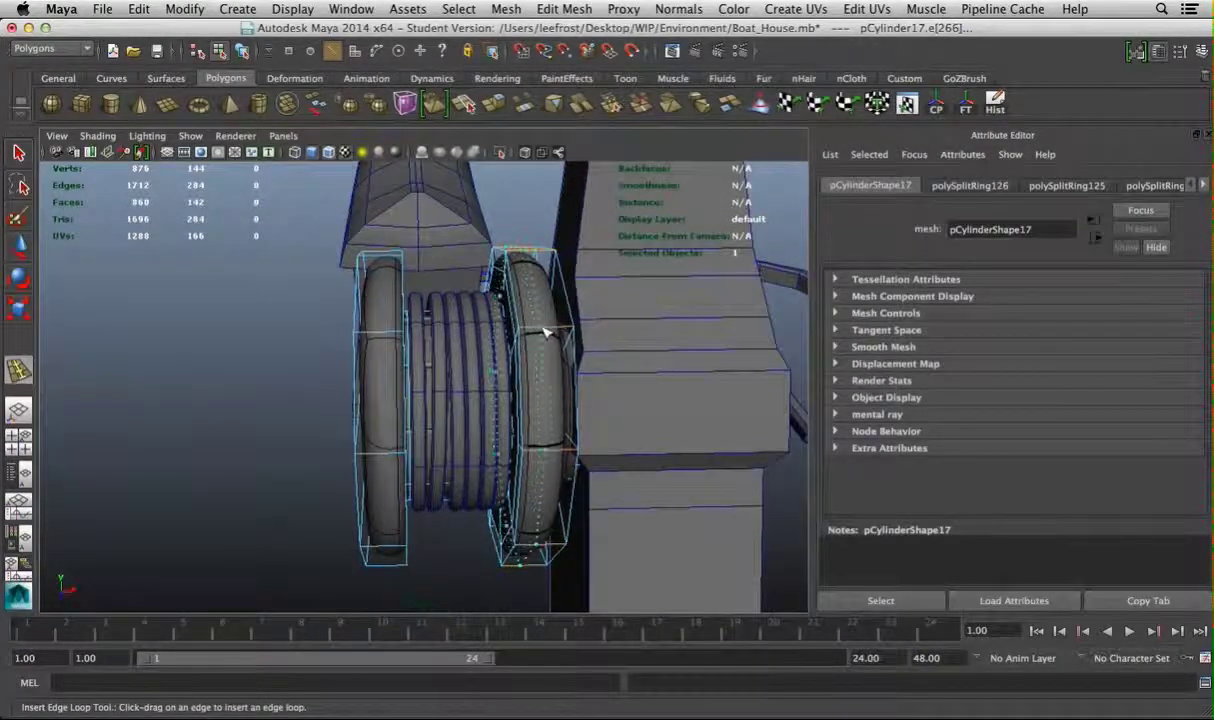
click(383, 333)
Select the edge loop around the outer flange's rim and adjust its position along the reel's axis
alt+drag(383, 333, 455, 298)
key(q)
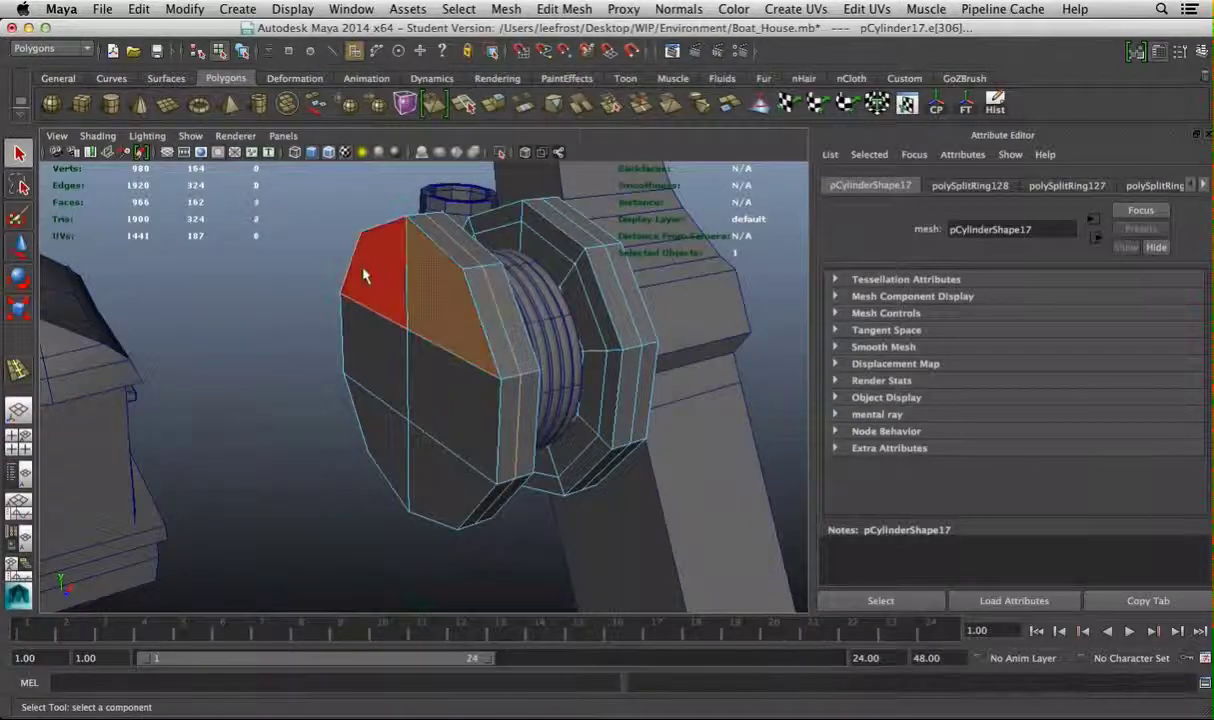
alt+drag(367, 278, 434, 447)
click(460, 410)
key(w)
alt+drag(466, 407, 442, 306)
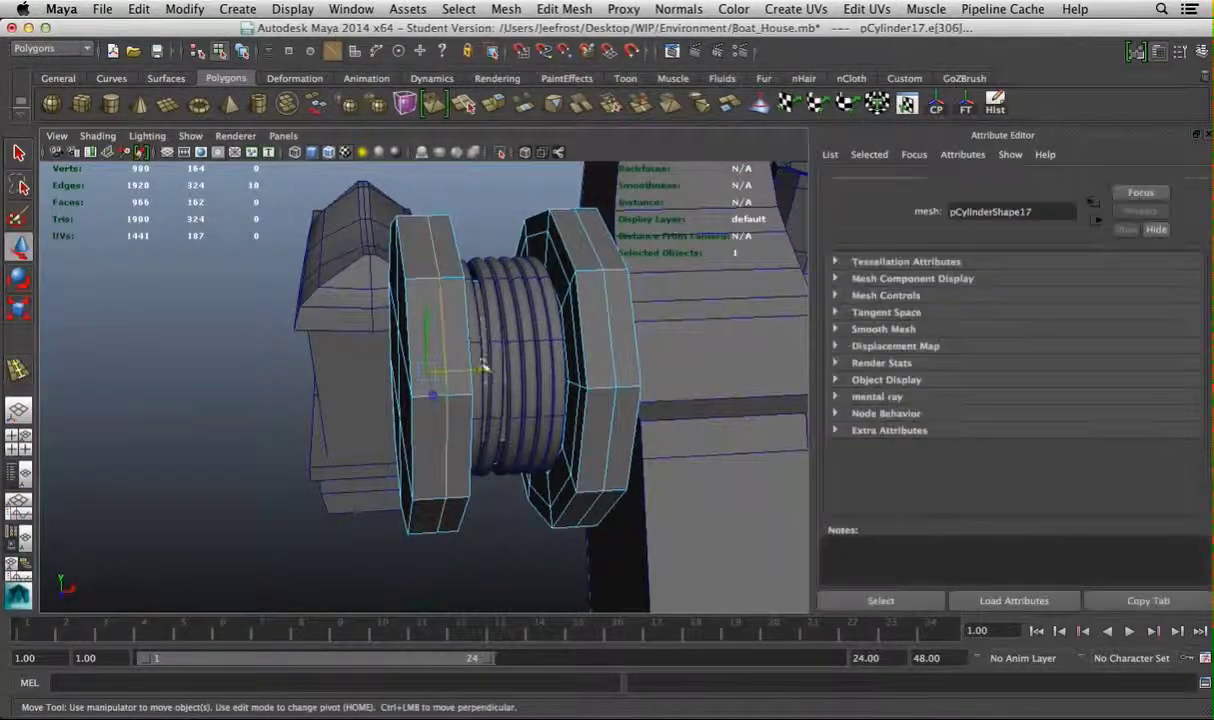
click(482, 363)
alt+right_drag(482, 363, 726, 333)
alt+drag(726, 333, 391, 350)
Draw an EP curve in the side view from the reel, hanging slackly below the rod up toward its tip
key(space)
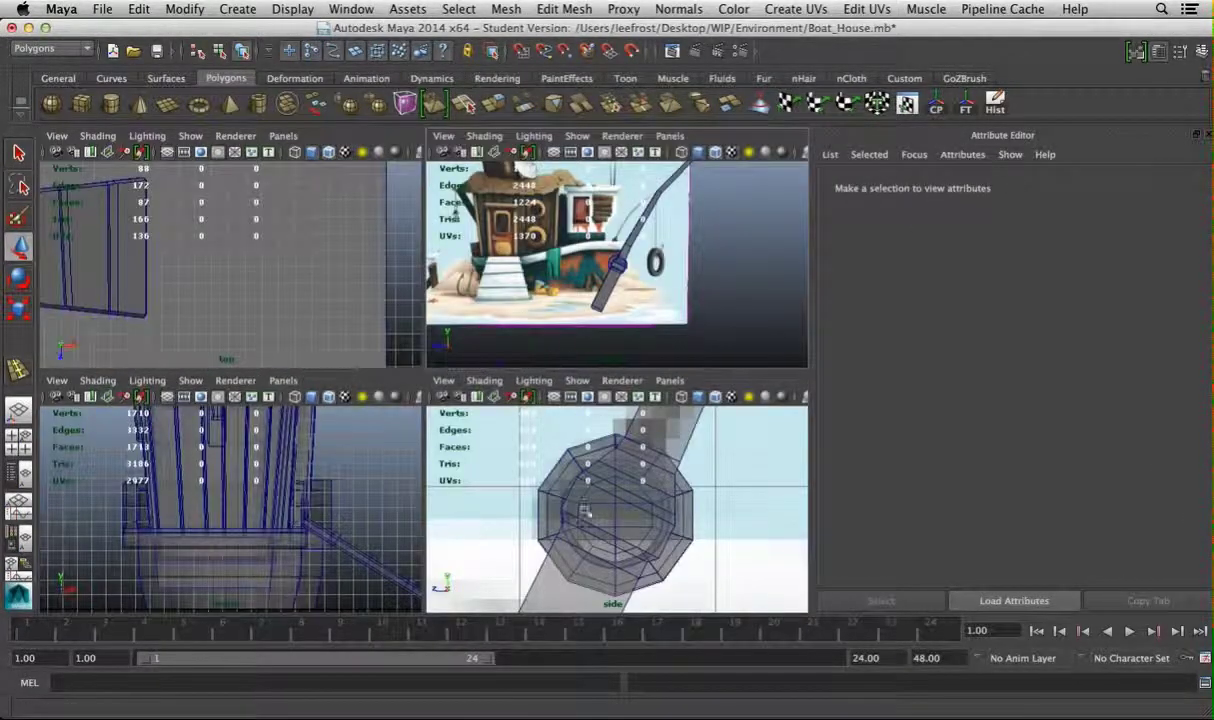
key(space)
scroll(600, 450, up, 5)
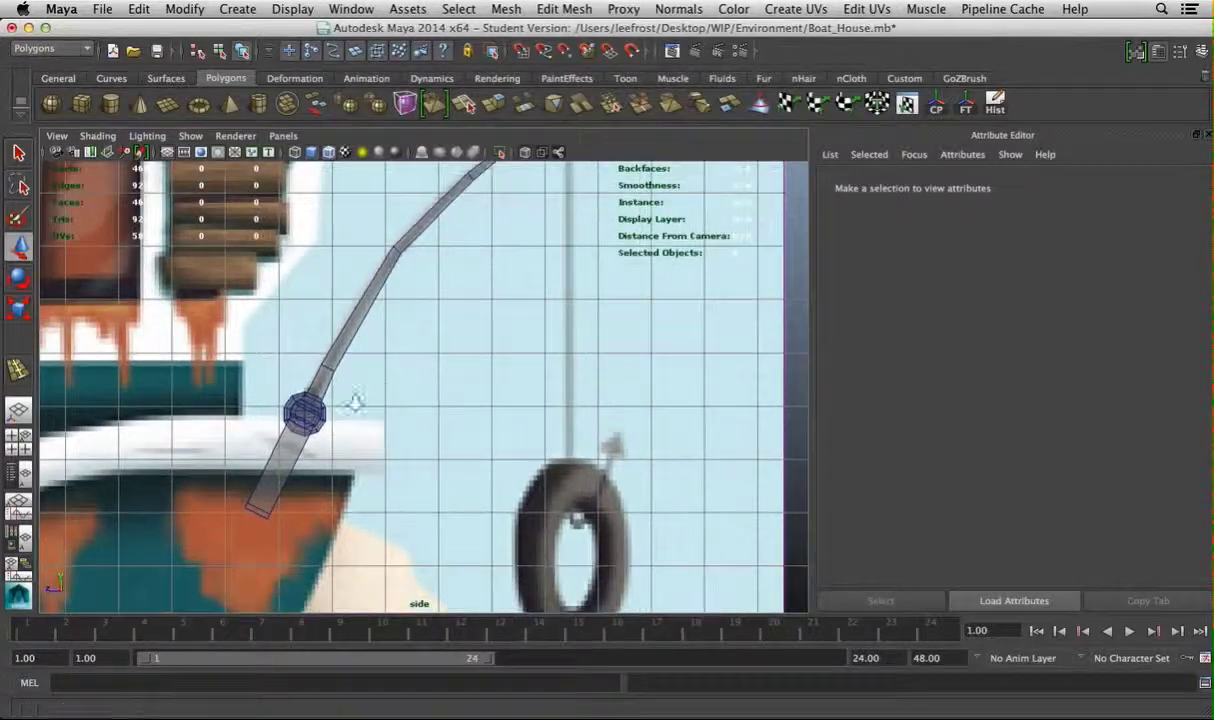
click(111, 78)
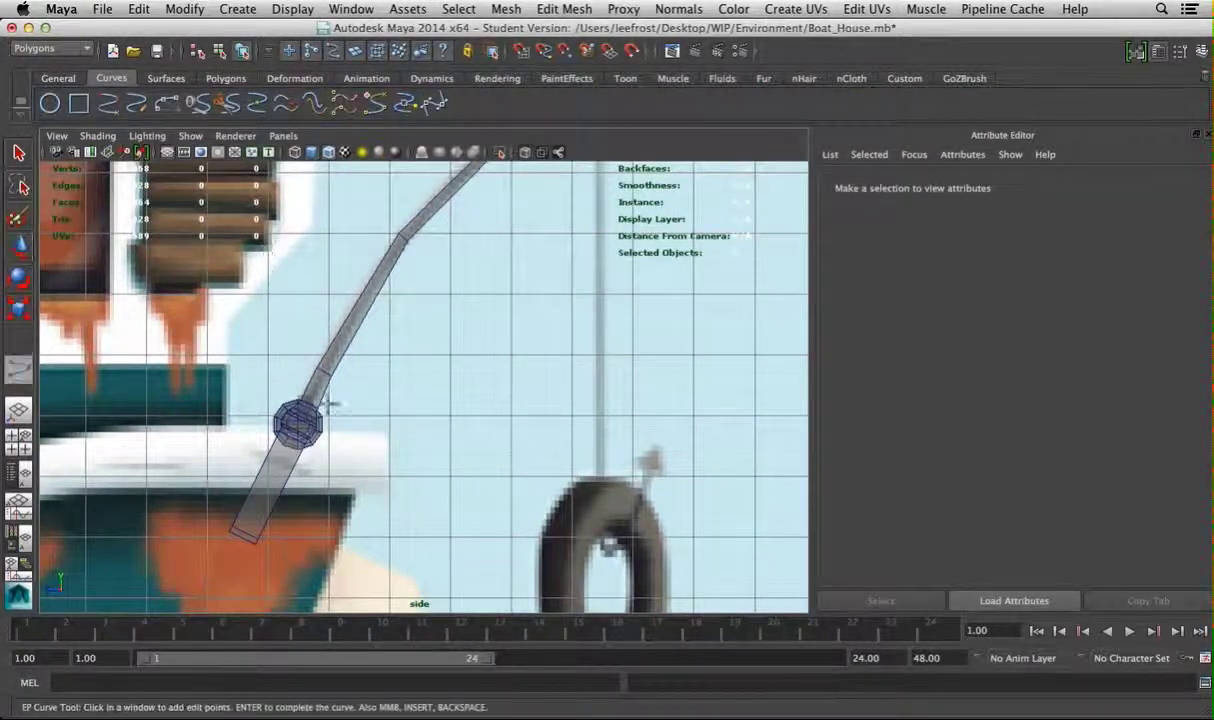
click(382, 398)
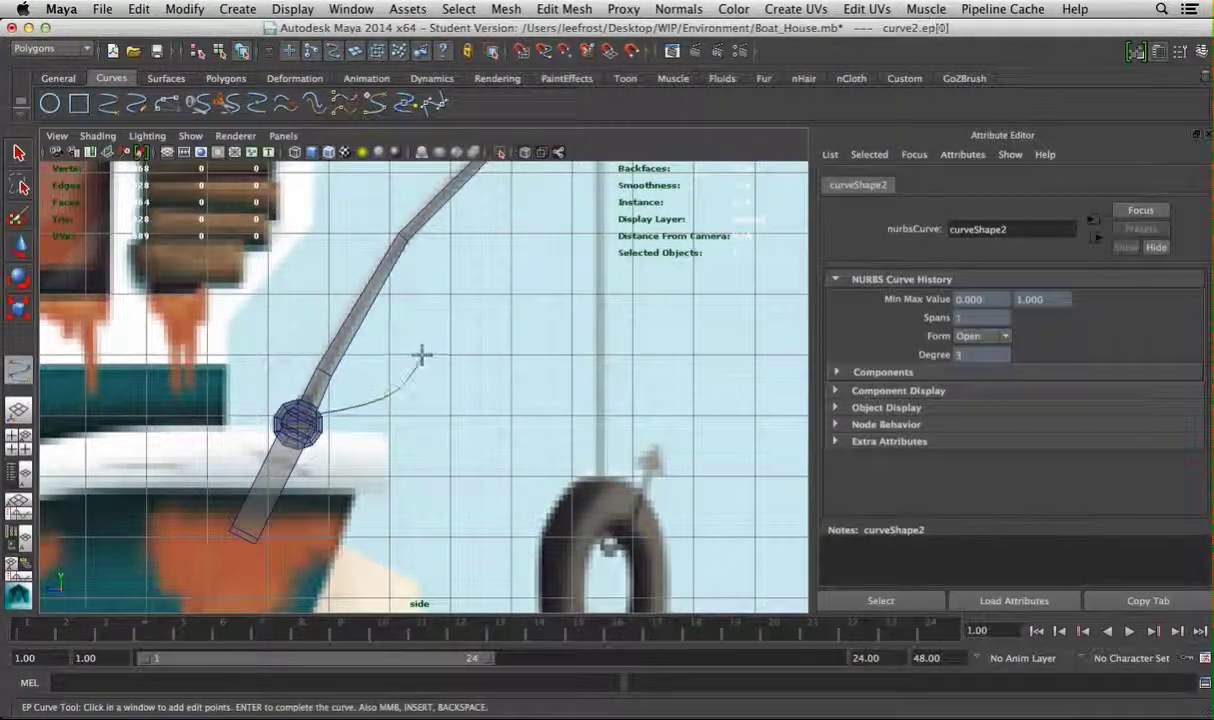
alt+middle_drag(433, 235, 412, 290)
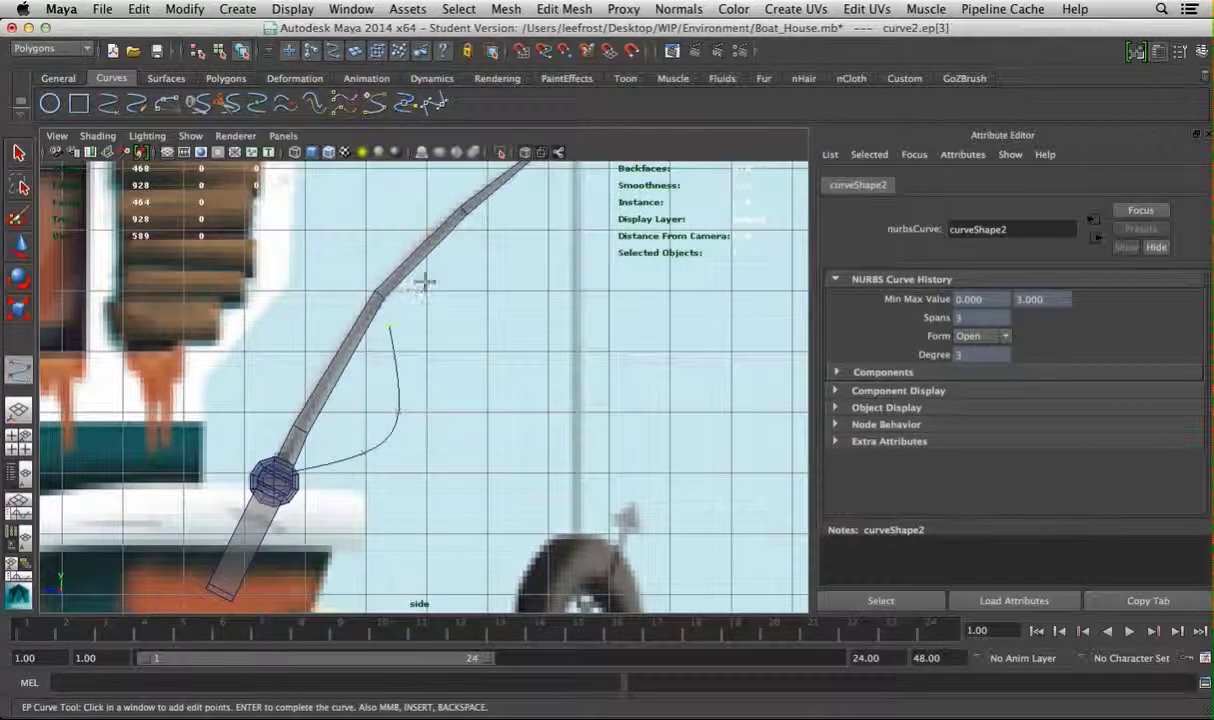
click(535, 257)
alt+middle_drag(535, 257, 518, 243)
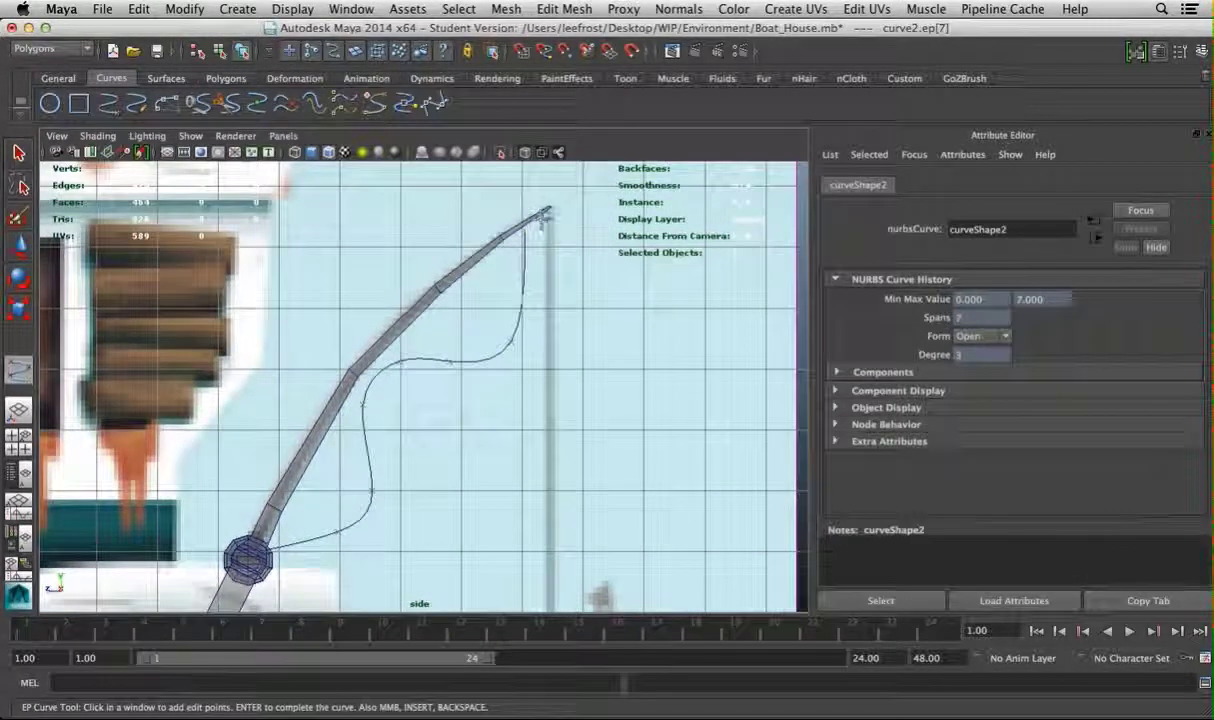
Correct the last curve point to the rod's tip, extend the line straight down to the reference tire, and finish the curve
key(BackSpace)
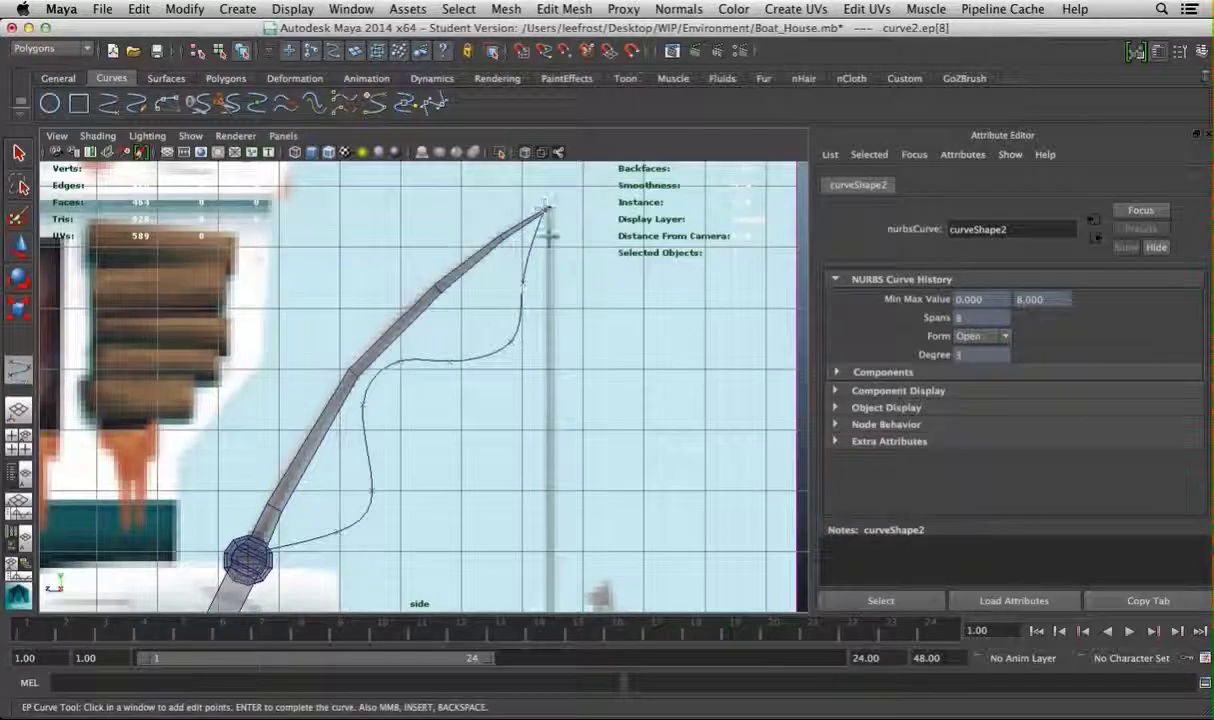
alt+middle_drag(549, 235, 556, 296)
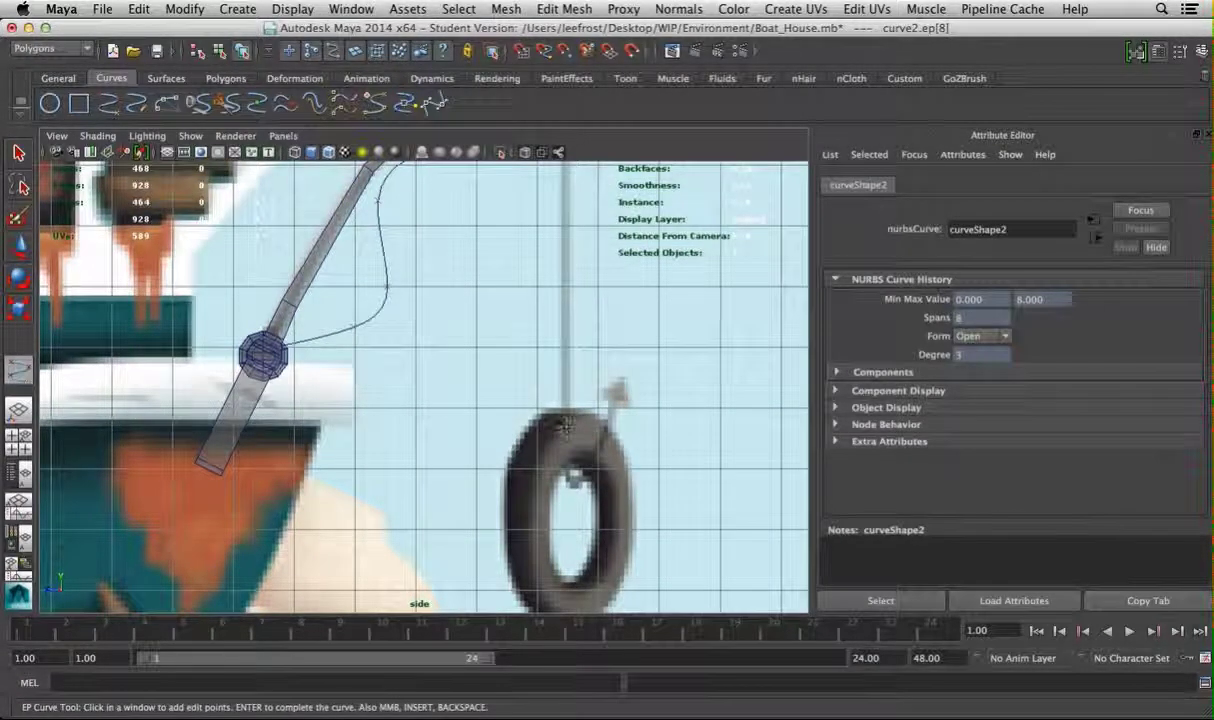
alt+middle_drag(471, 401, 550, 333)
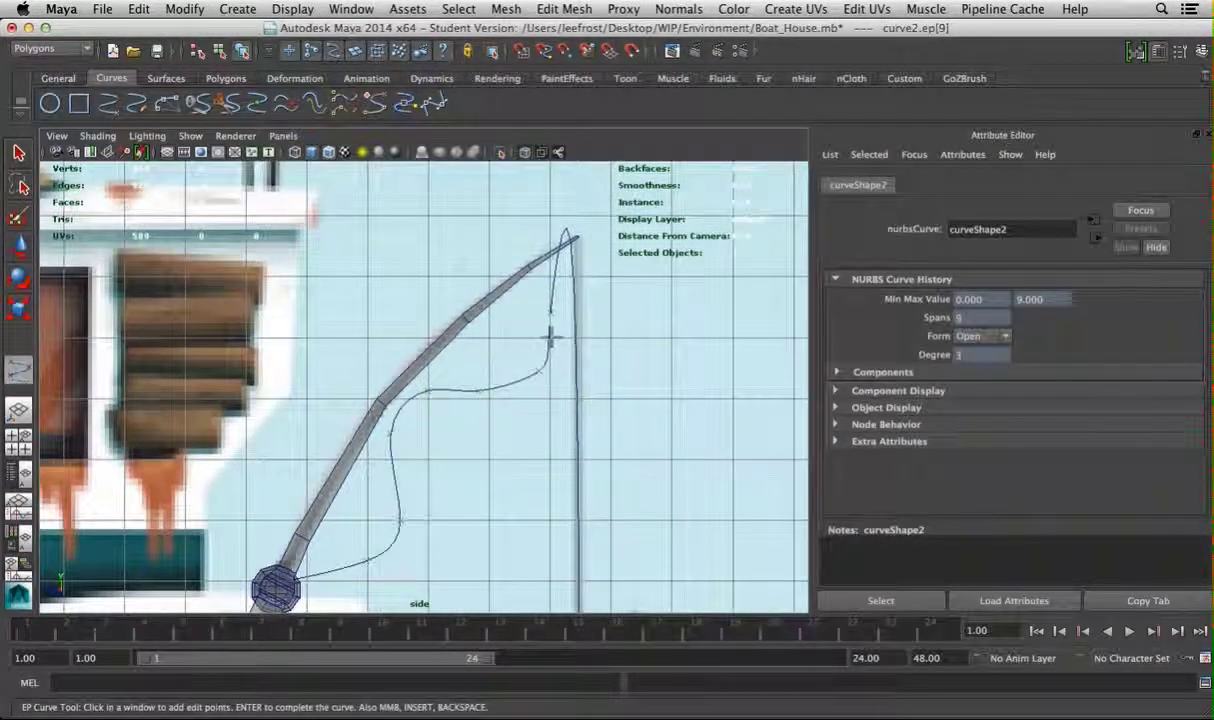
key(Return)
Try to lower the vertices at the rod's tip to meet the fishing line
key(w)
right_drag(560, 250, 490, 243)
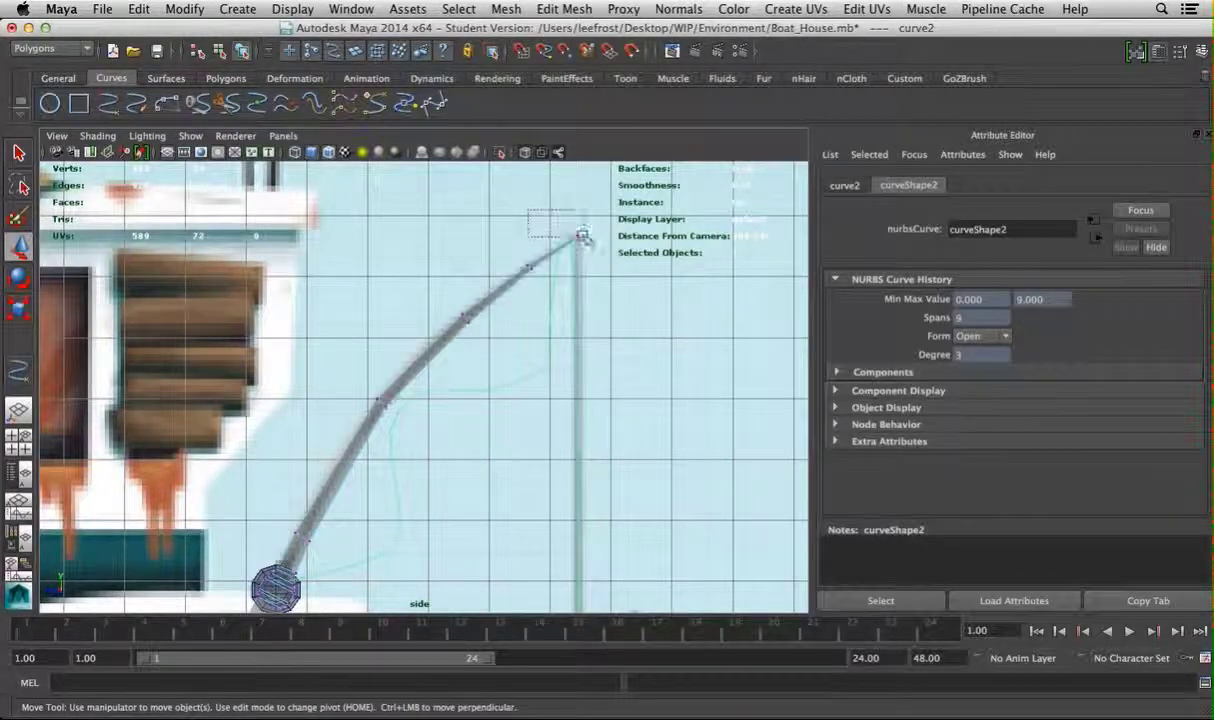
drag(542, 218, 597, 259)
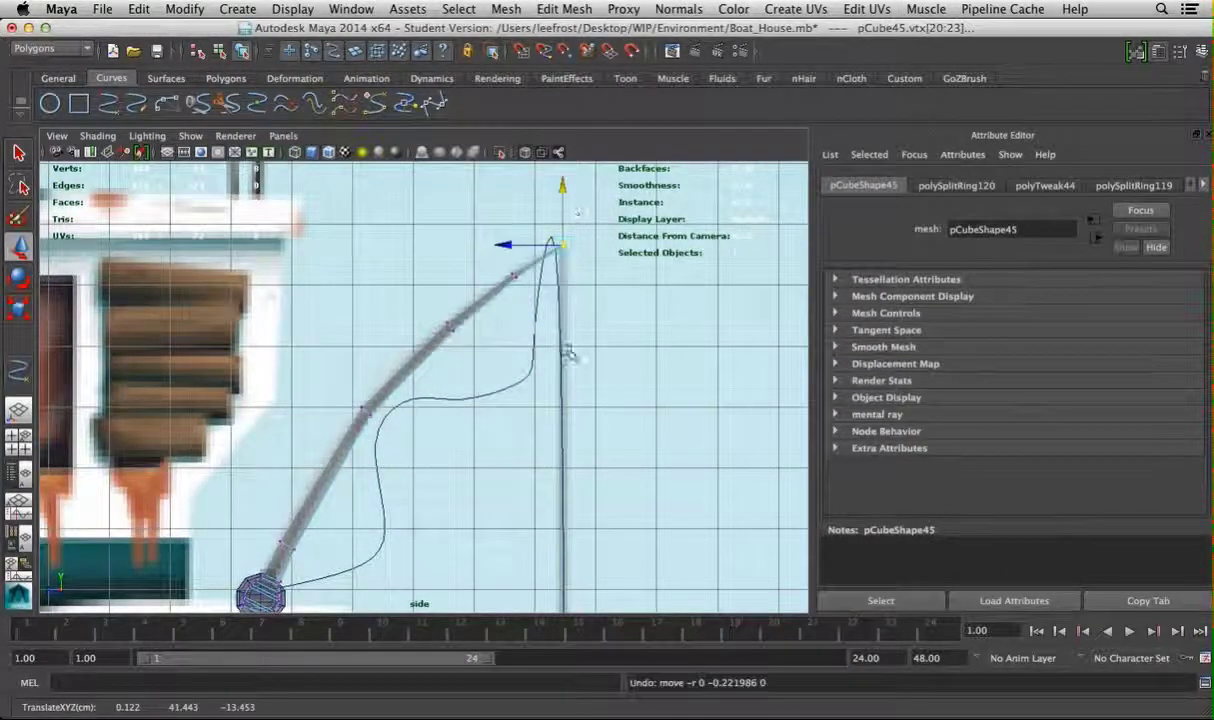
Edit the fishing line's control vertices near the rod's tip so the curve turns over the tip and drops vertically
click(564, 341)
right_drag(564, 339, 593, 302)
click(527, 355)
drag(527, 352, 507, 380)
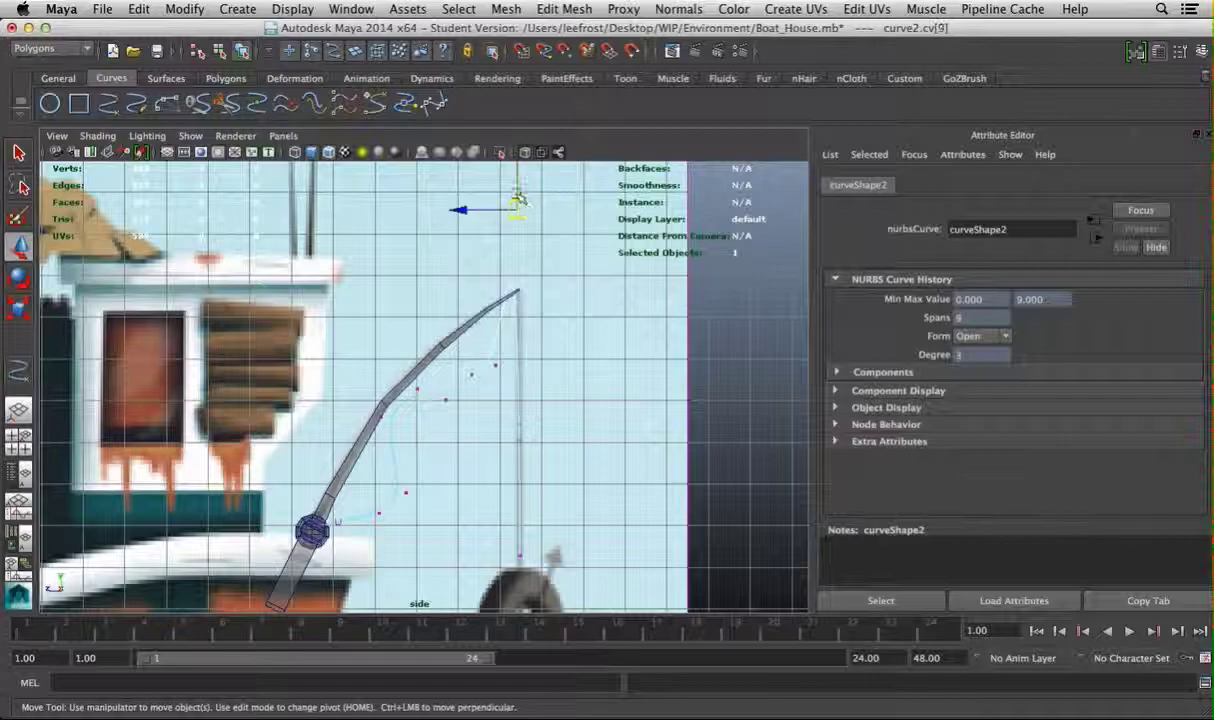
drag(519, 200, 461, 228)
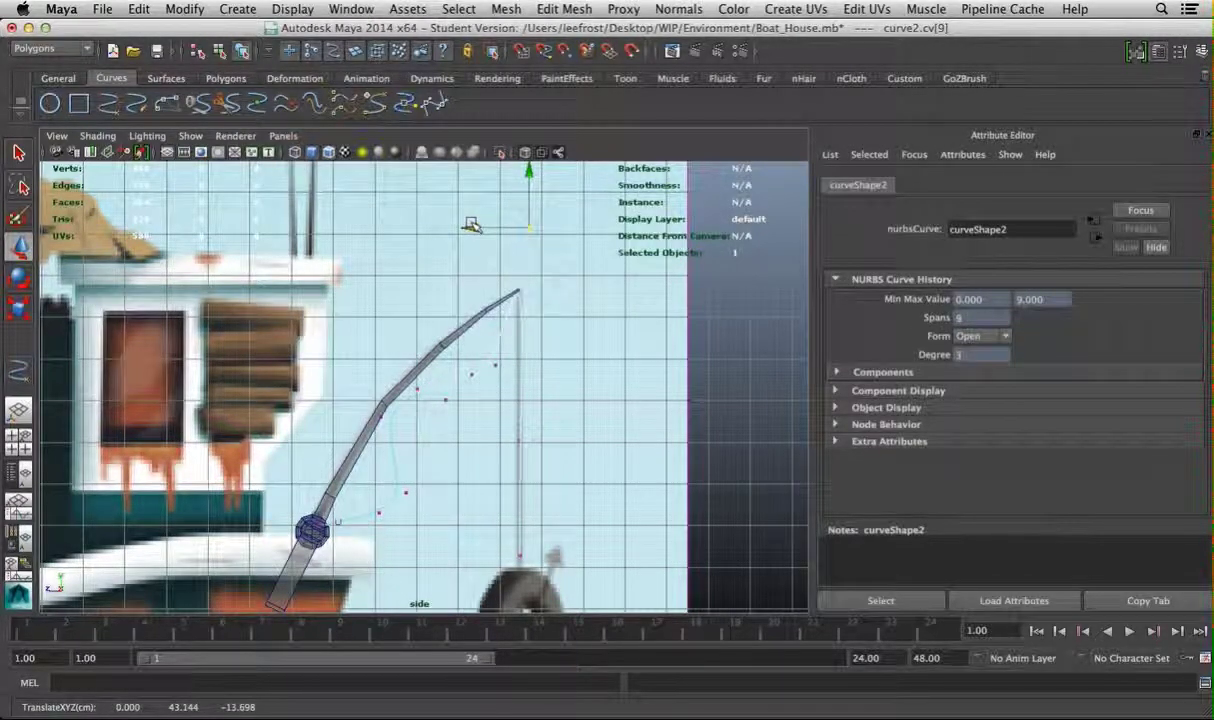
Move the control vertices along the line's slack section closer to the rod's bend and the reel
scroll(482, 336, up, 3)
click(393, 225)
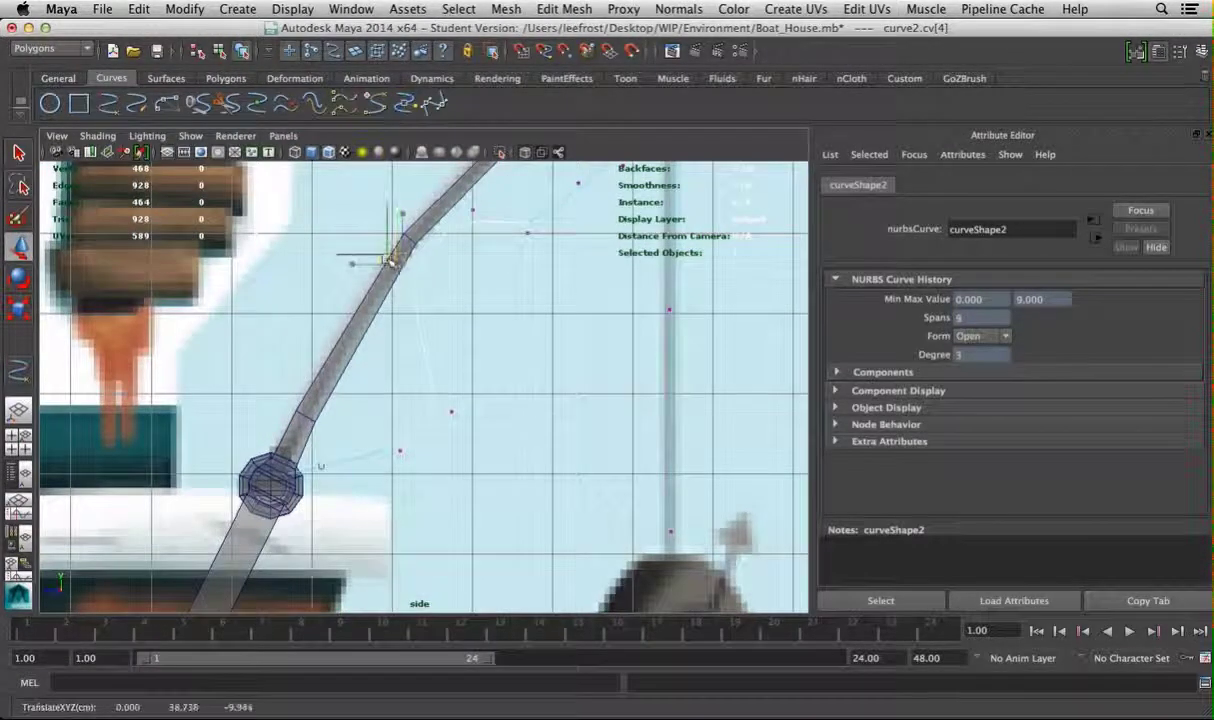
middle_drag(422, 403, 445, 213)
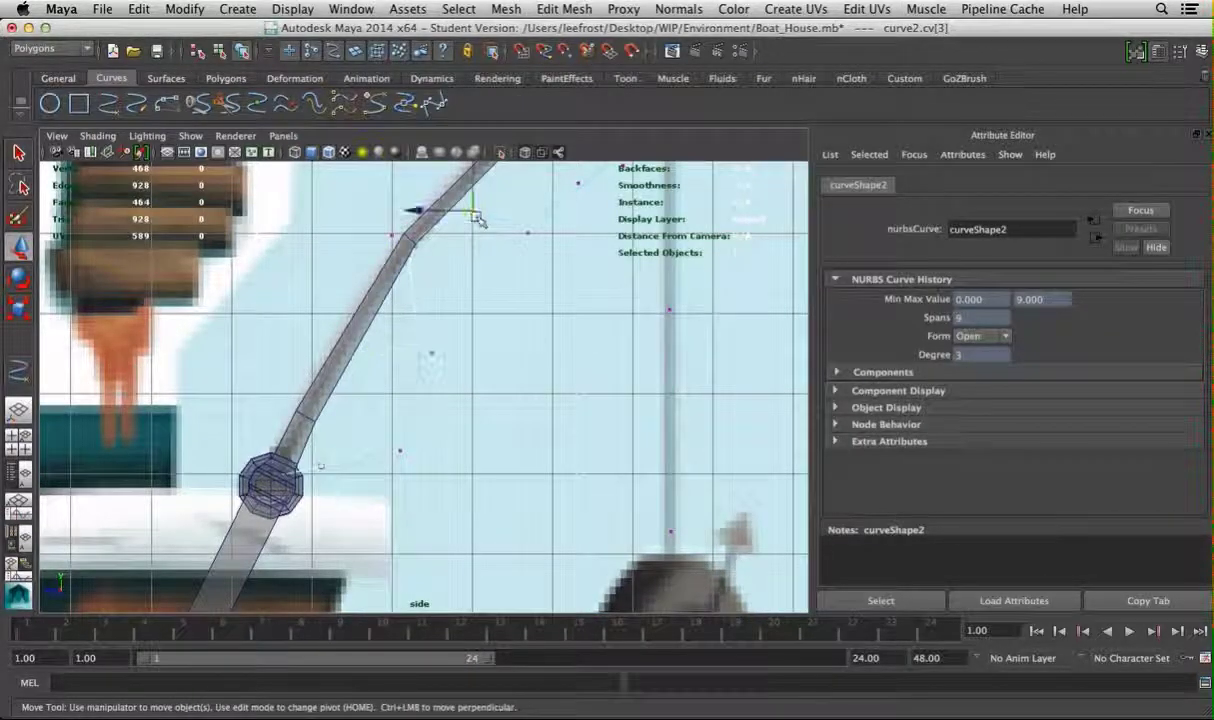
click(527, 232)
alt+middle_drag(524, 333, 476, 440)
click(531, 294)
alt+middle_drag(537, 360, 622, 240)
click(424, 440)
scroll(424, 450, down, 3)
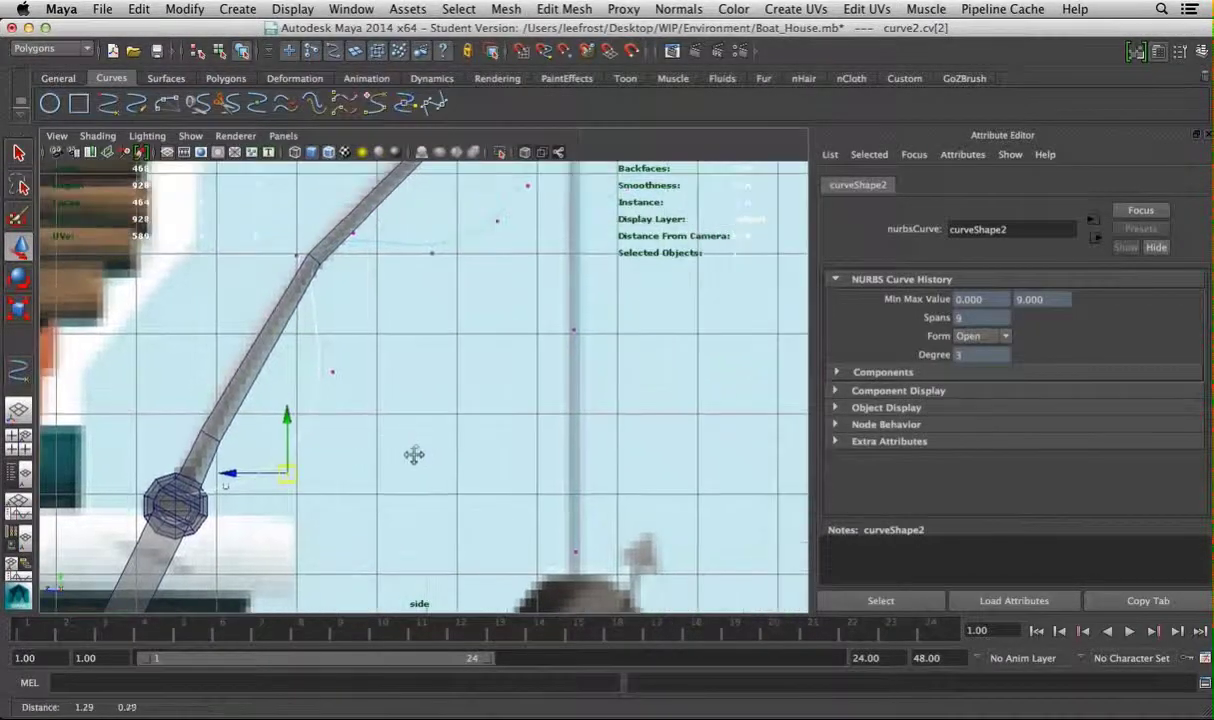
key(space)
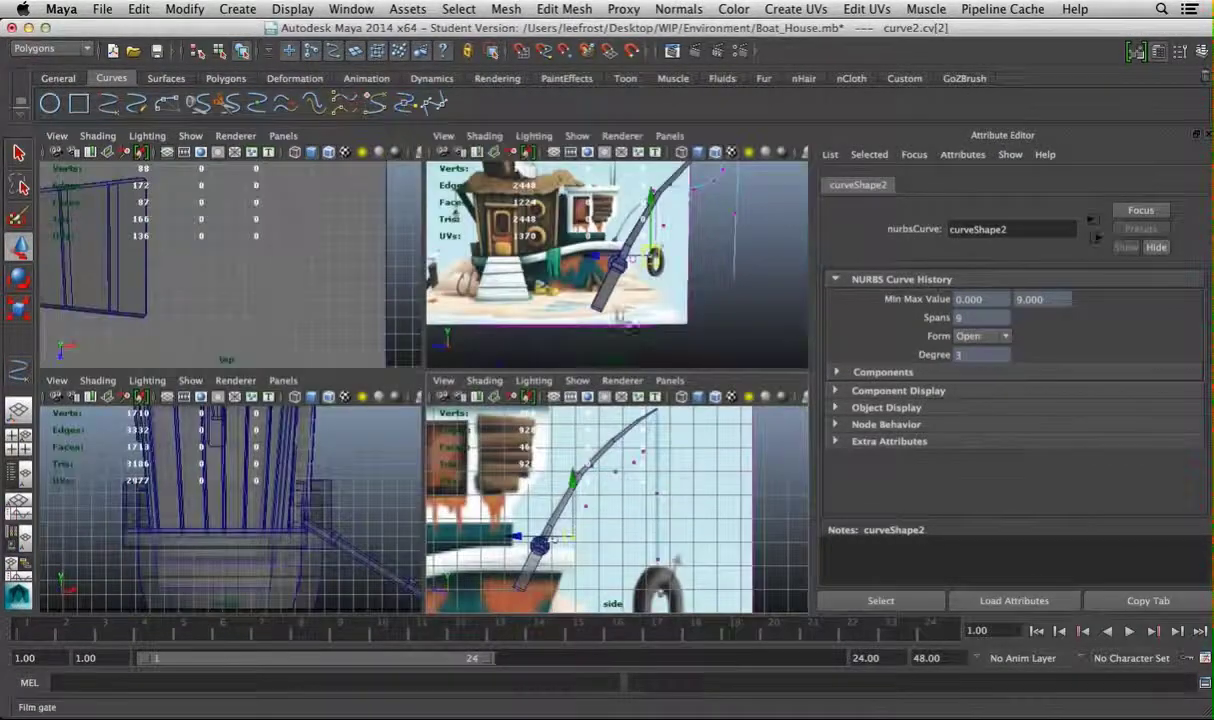
Return the fishing line curve to object mode, center its pivot, freeze its transformations and delete its history
key(space)
alt+drag(629, 361, 490, 344)
click(496, 366)
right_click(540, 338)
click(540, 338)
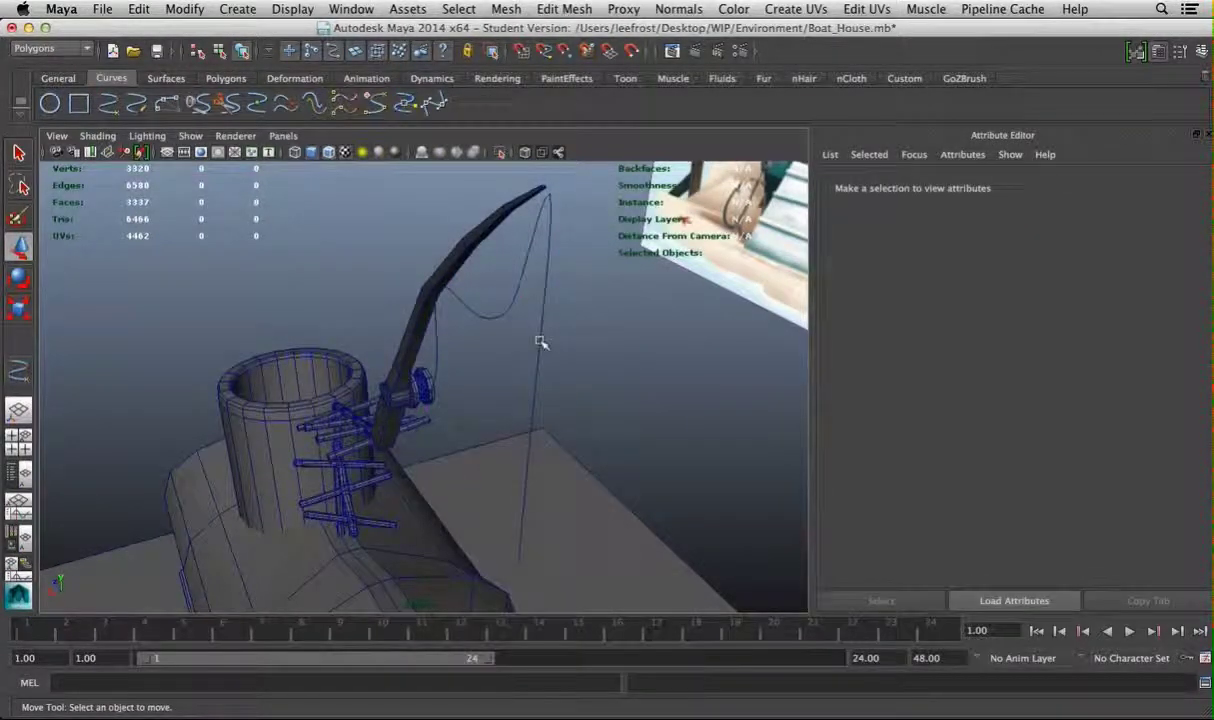
click(225, 78)
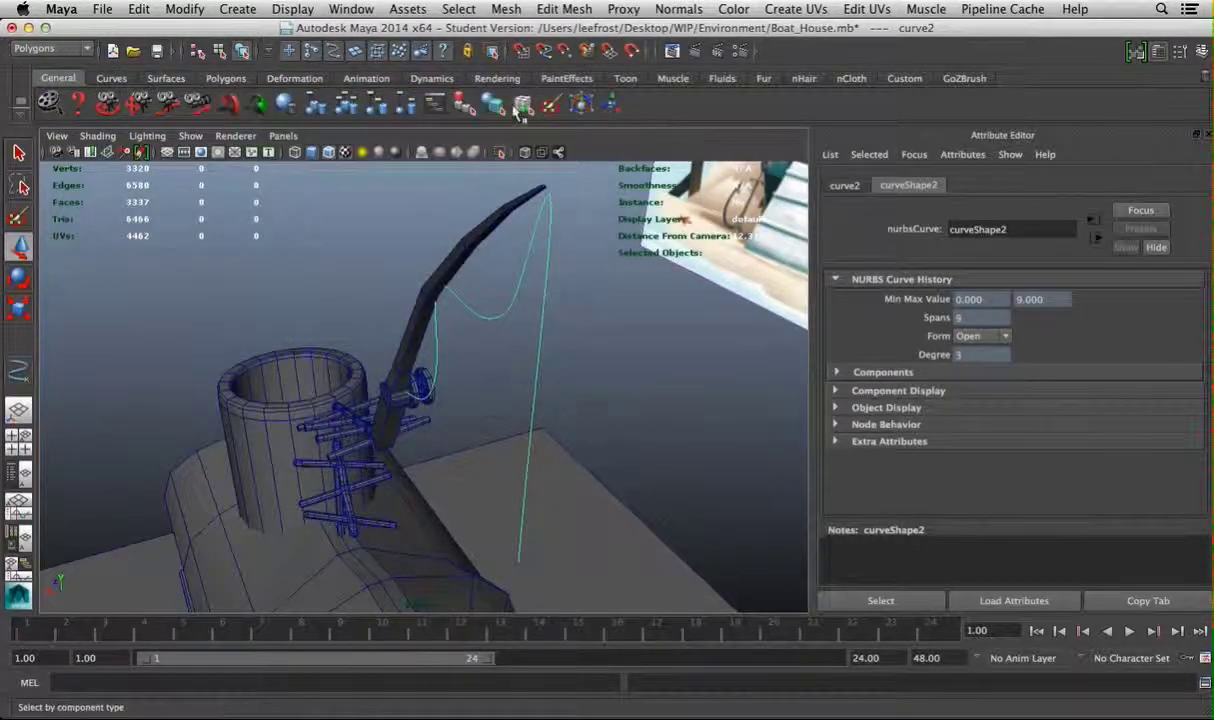
click(932, 105)
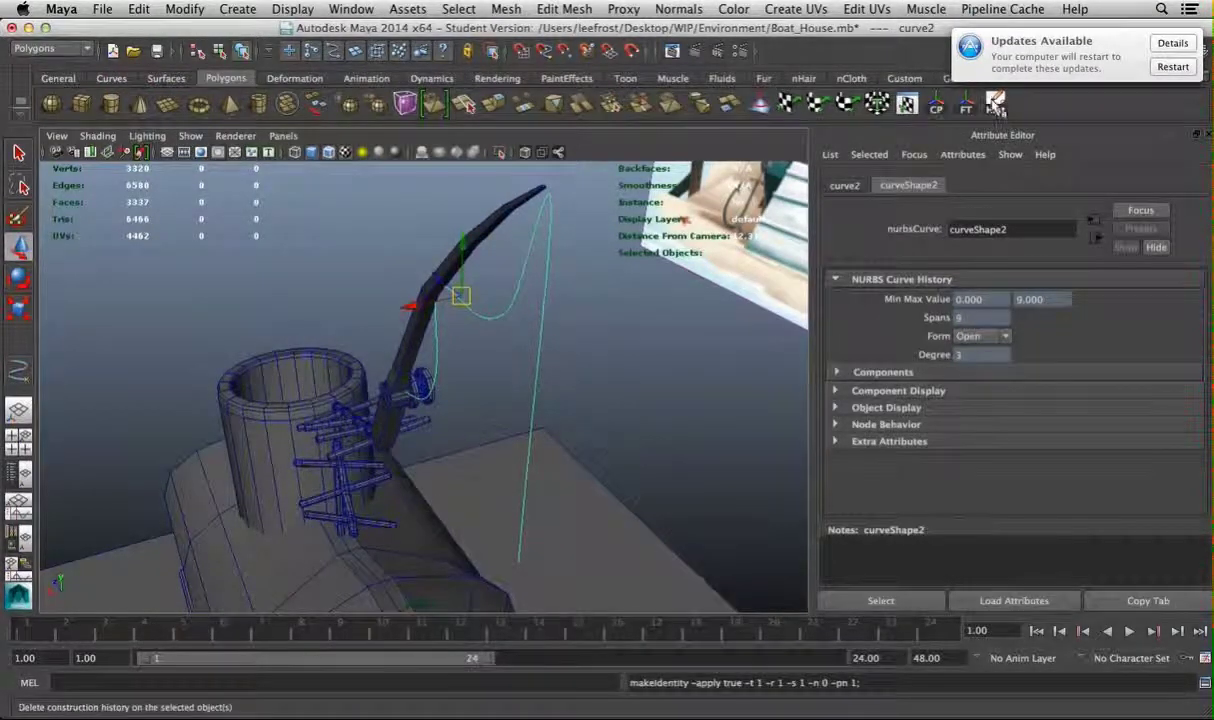
click(497, 328)
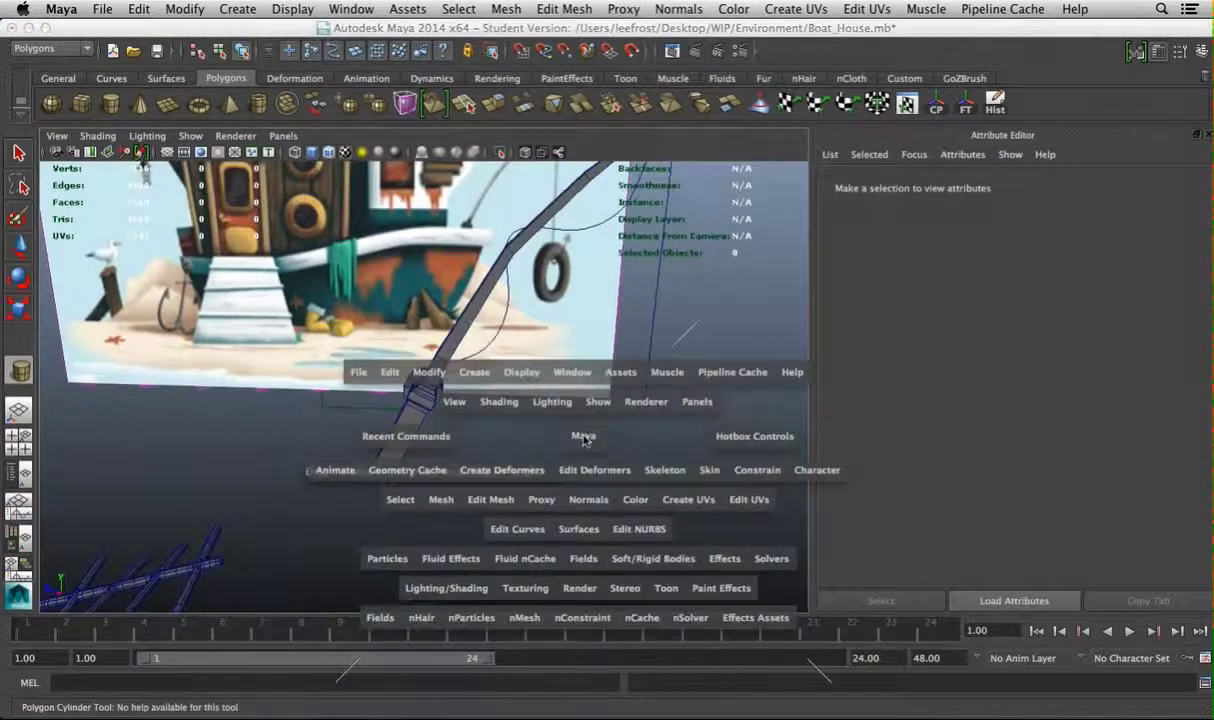
Create a small six-sided polygon cylinder over the reel, with a radius of about 0.065 and a height of about 0.050
key(space)
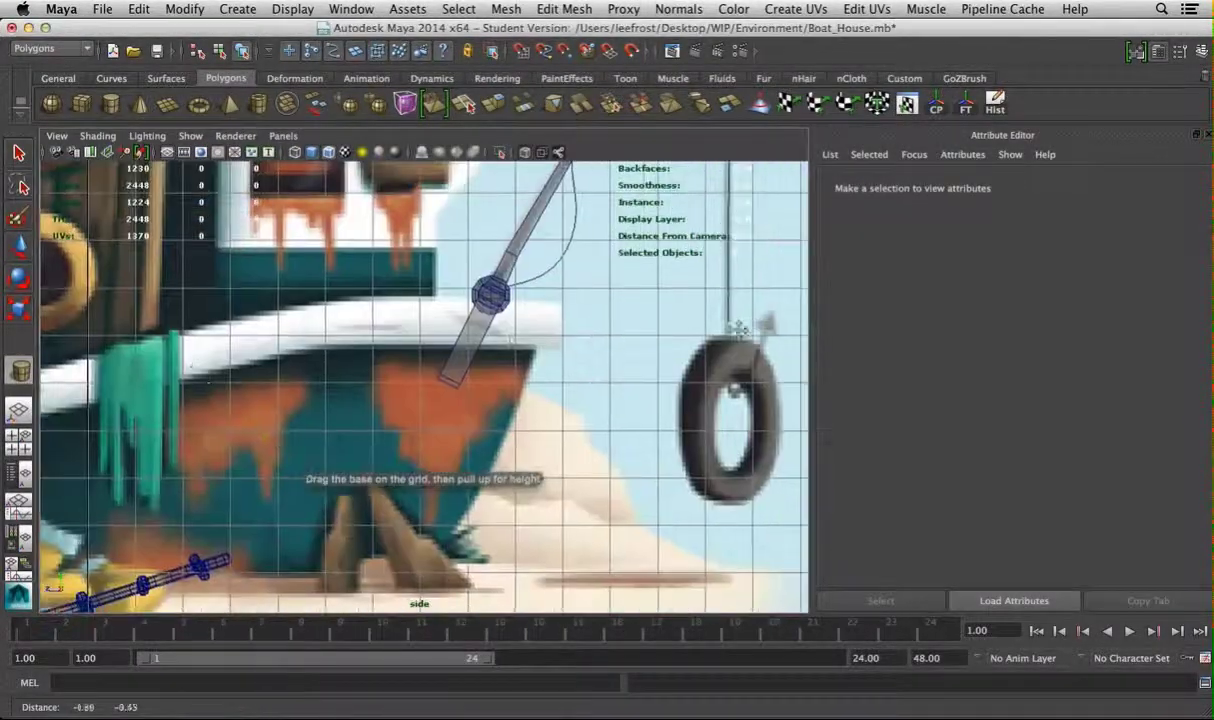
scroll(618, 409, up, 8)
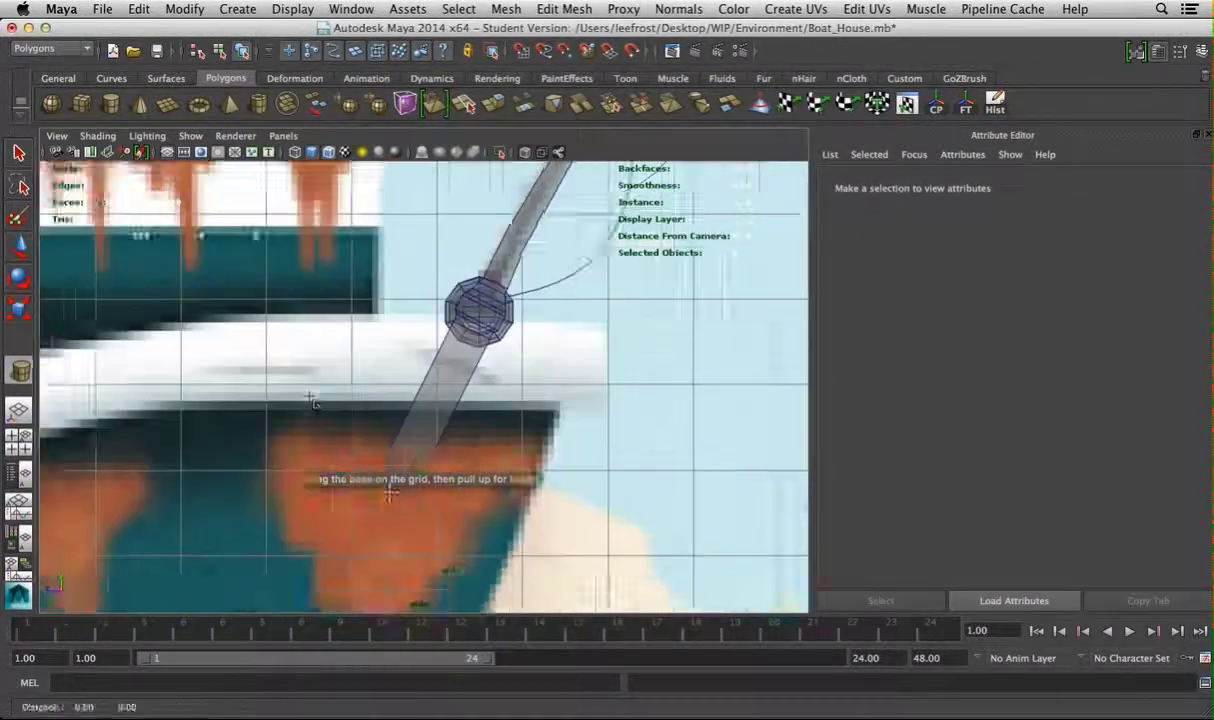
scroll(691, 479, up, 2)
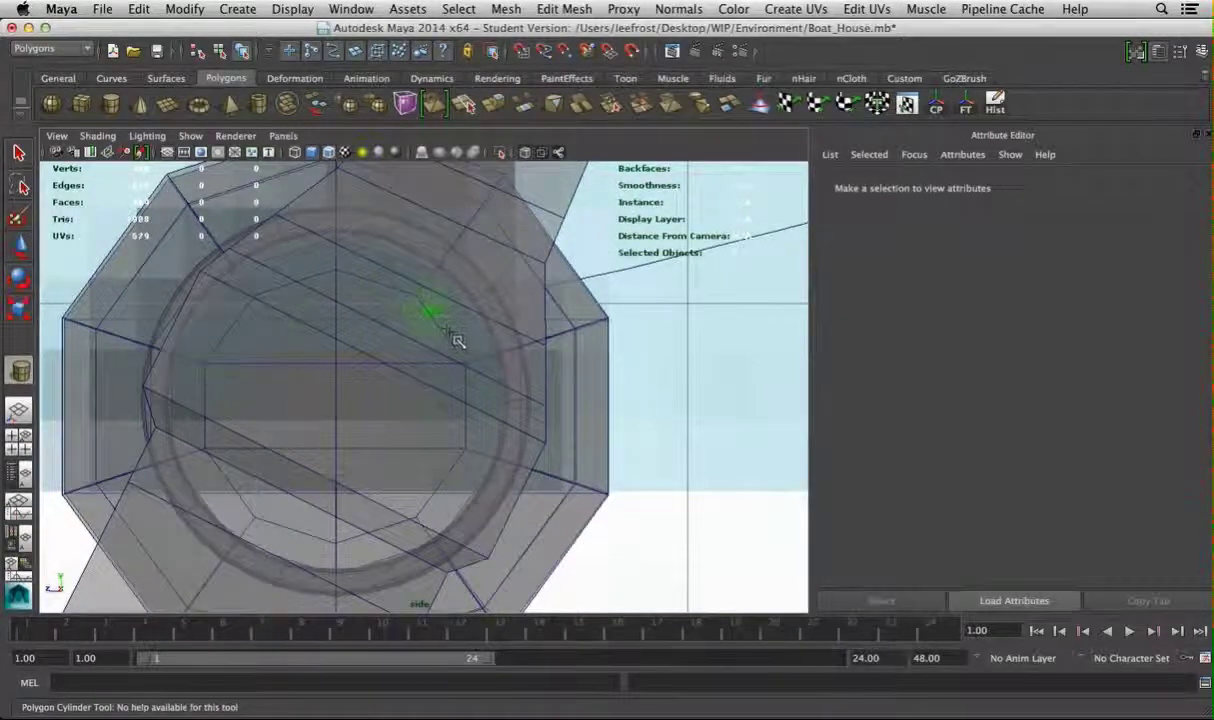
key(w)
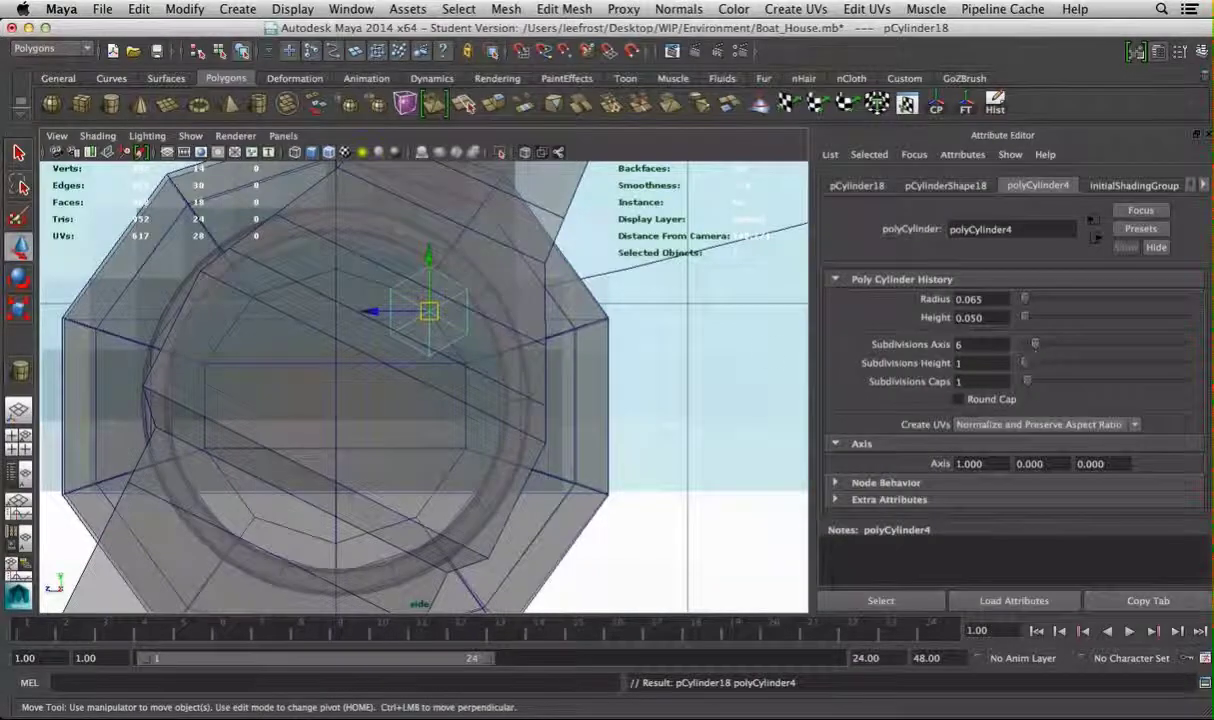
Move the small cylinder along X toward the start of the fishing line and rotate it about the Y axis
key(space)
key(space)
alt+right_drag(534, 352, 517, 373)
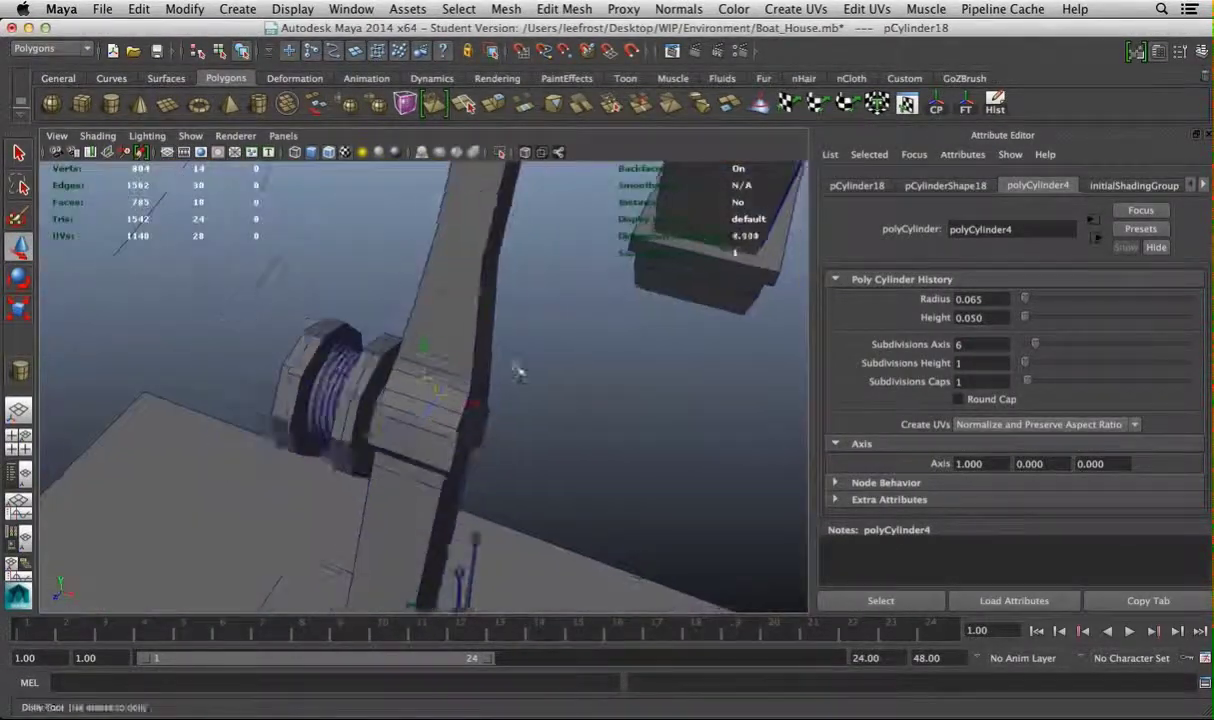
alt+drag(517, 373, 482, 400)
key(f)
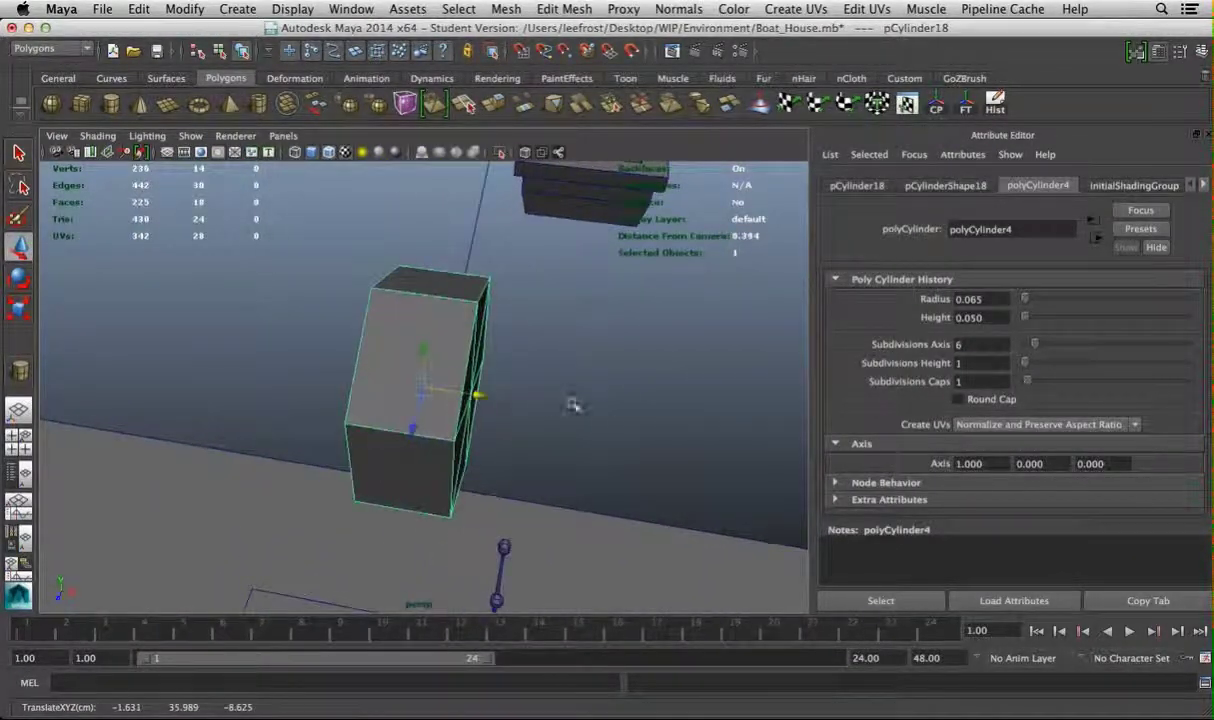
alt+drag(588, 412, 501, 406)
key(e)
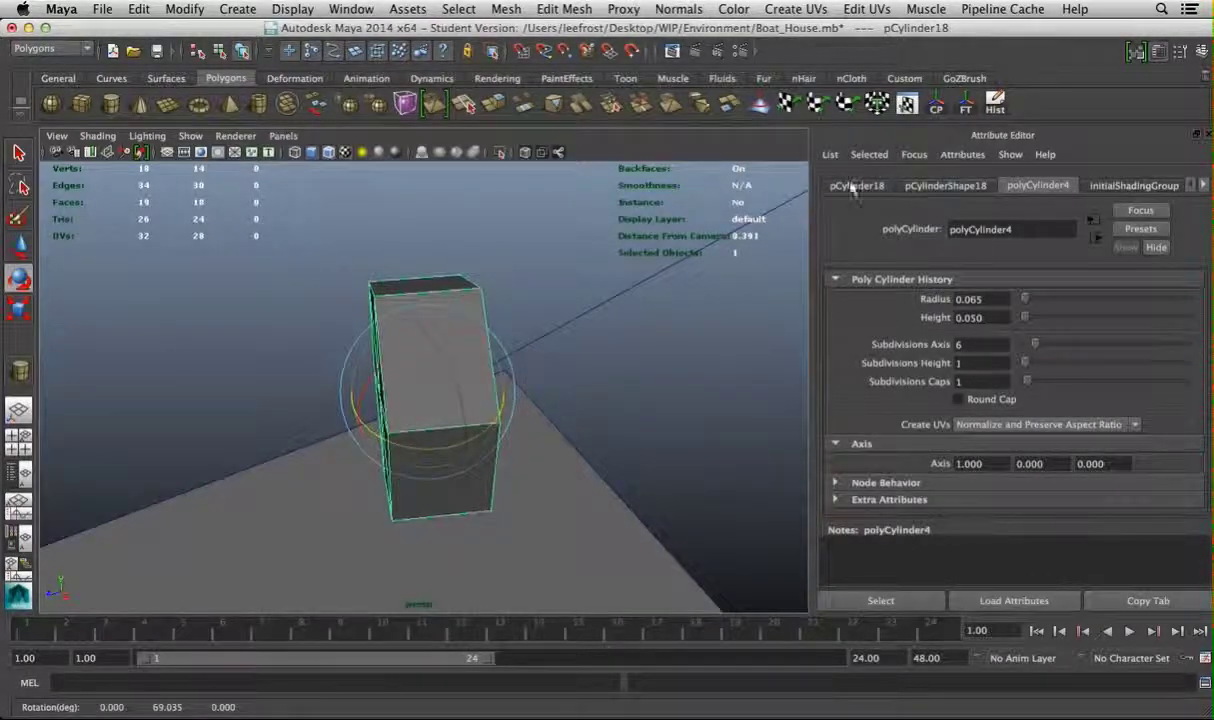
click(856, 185)
key(Return)
Adjust the small cylinder's placement so its end face is centered on the start of the fishing line curve
alt+drag(545, 398, 366, 344)
scroll(415, 382, up, 5)
scroll(397, 373, down, 8)
scroll(396, 373, up, 6)
key(w)
click(369, 392)
click(360, 388)
drag(360, 388, 434, 434)
alt+drag(400, 357, 474, 429)
key(r)
scroll(500, 430, up, 5)
scroll(540, 450, down, 8)
Set the perspective camera's near clip plane to 0.010
click(57, 152)
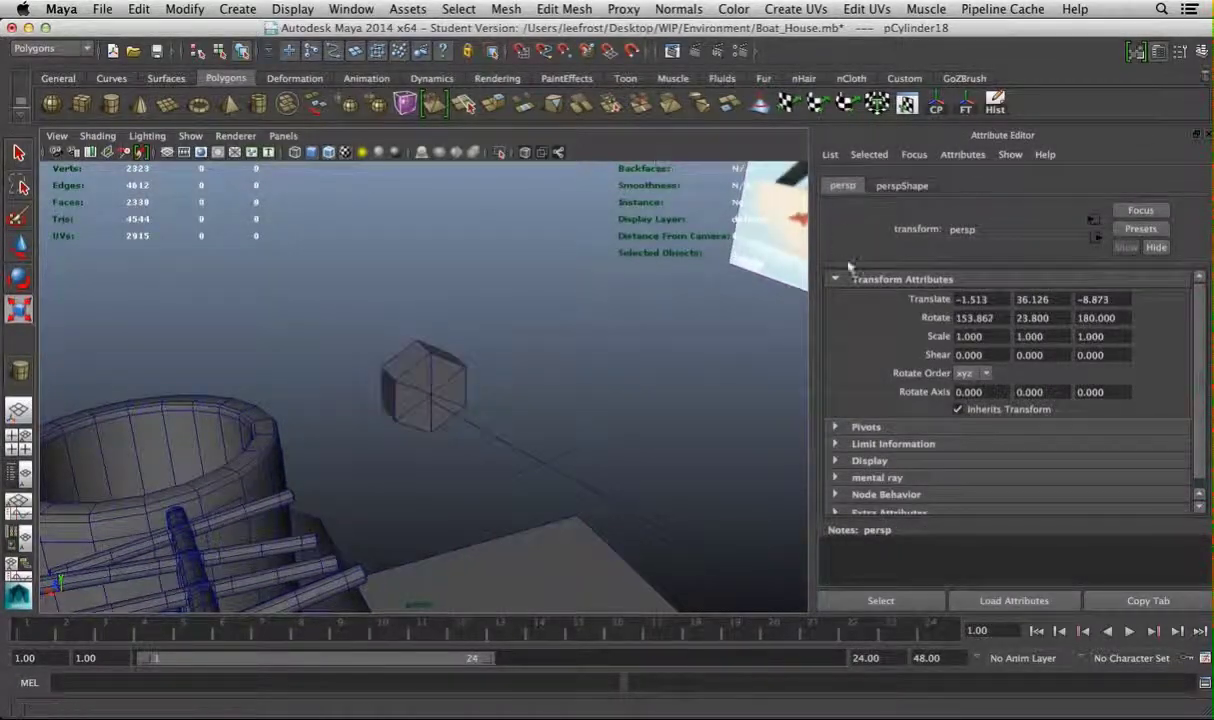
click(903, 186)
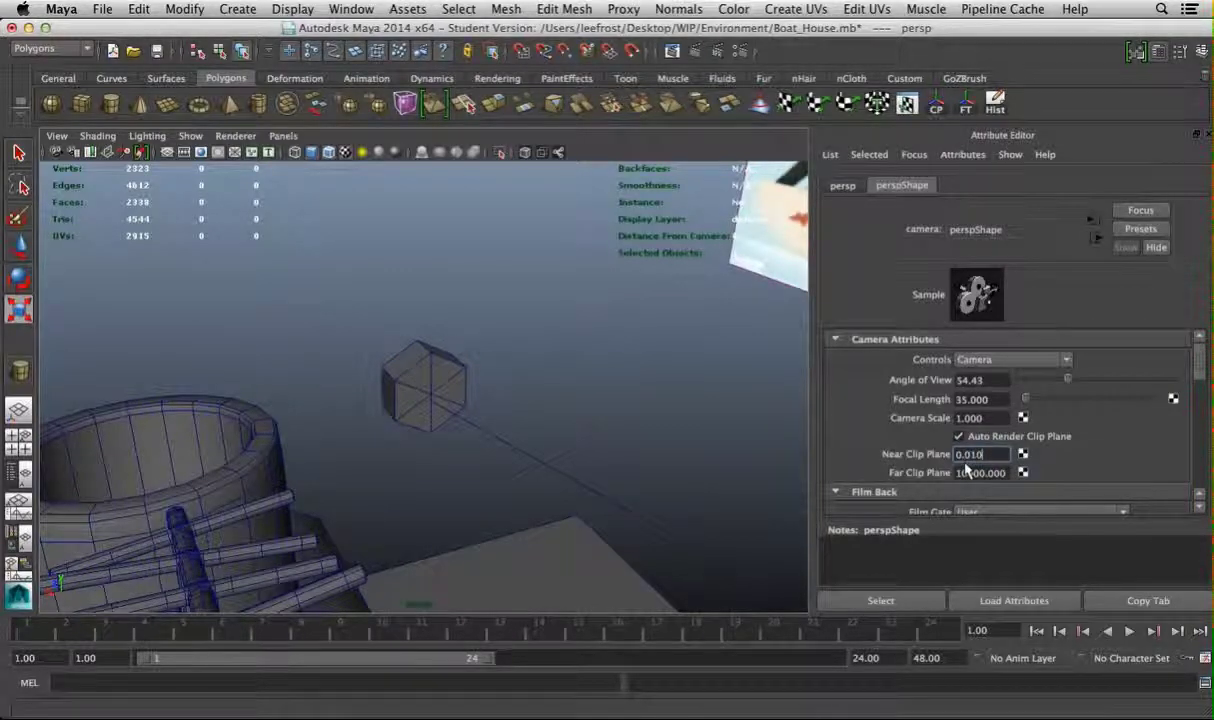
scroll(472, 341, up, 5)
click(450, 376)
key(w)
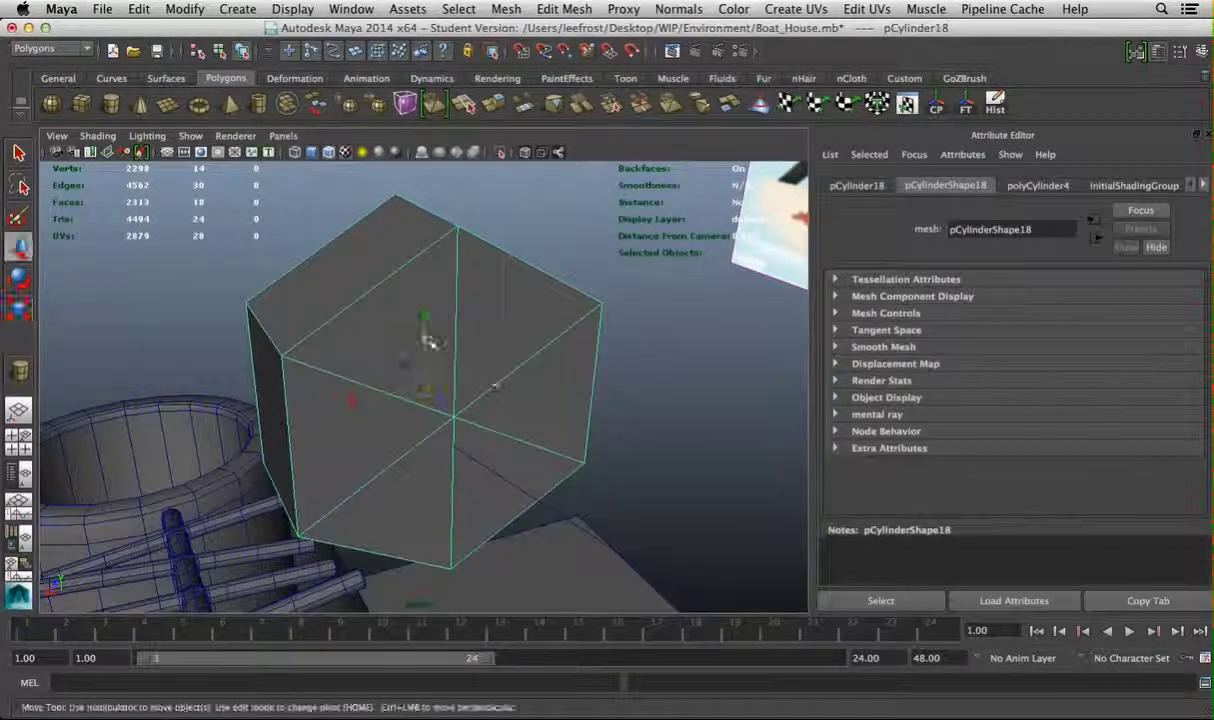
scroll(440, 360, down, 10)
click(455, 379)
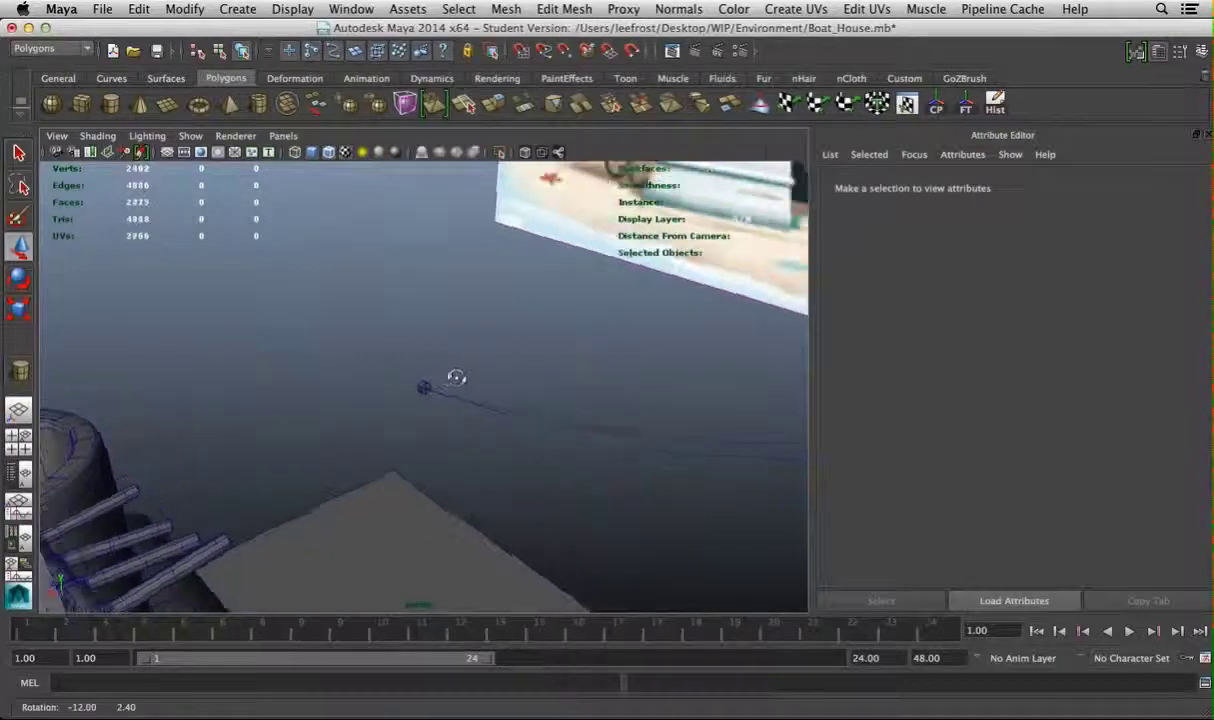
Extrude the cylinder's end faces along the fishing line curve with 30 divisions
click(424, 390)
mouse_move(424, 390)
right_down()
mouse_move(434, 385)
mouse_move(434, 412)
right_up()
scroll(381, 424, up, 3)
click(458, 400)
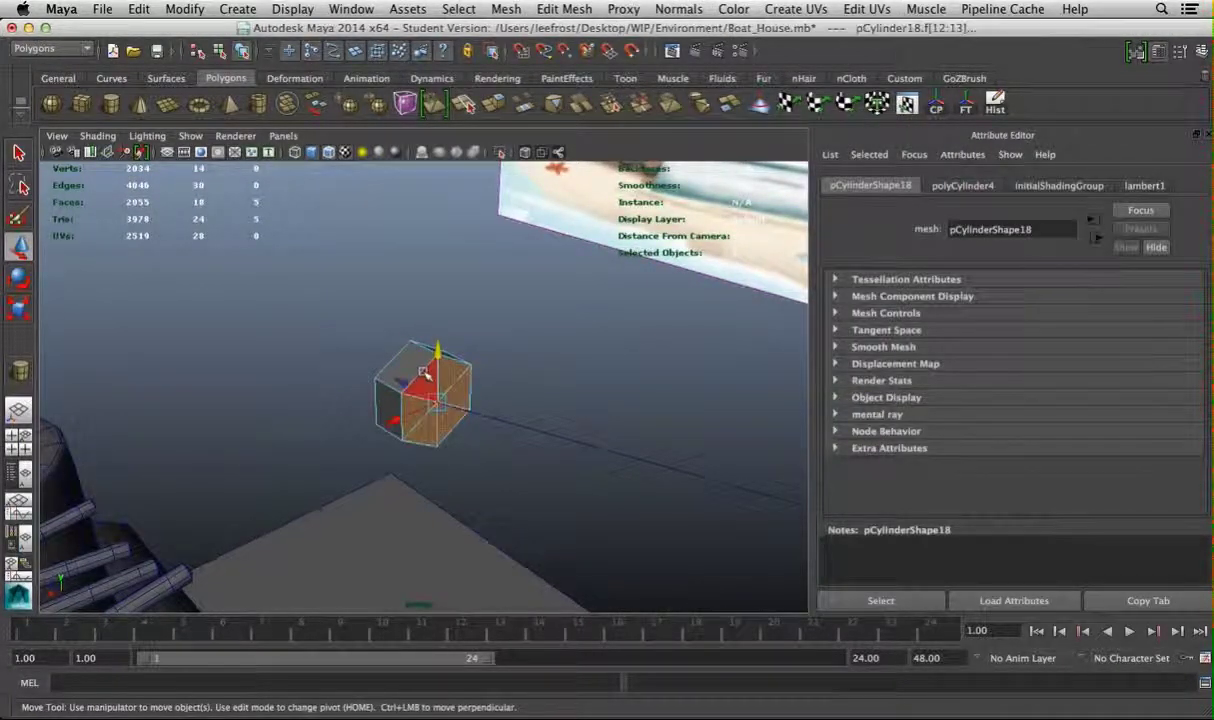
click(573, 443)
click(493, 108)
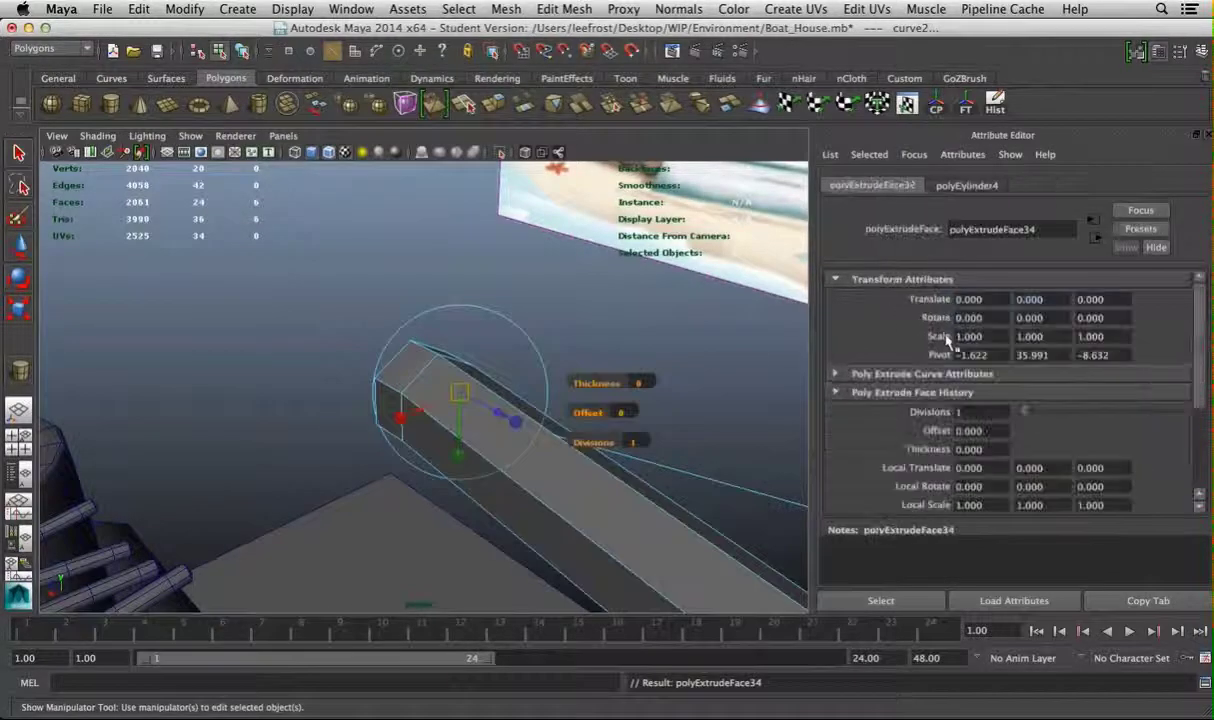
key(Return)
alt+drag(560, 400, 570, 370)
scroll(521, 376, up, 8)
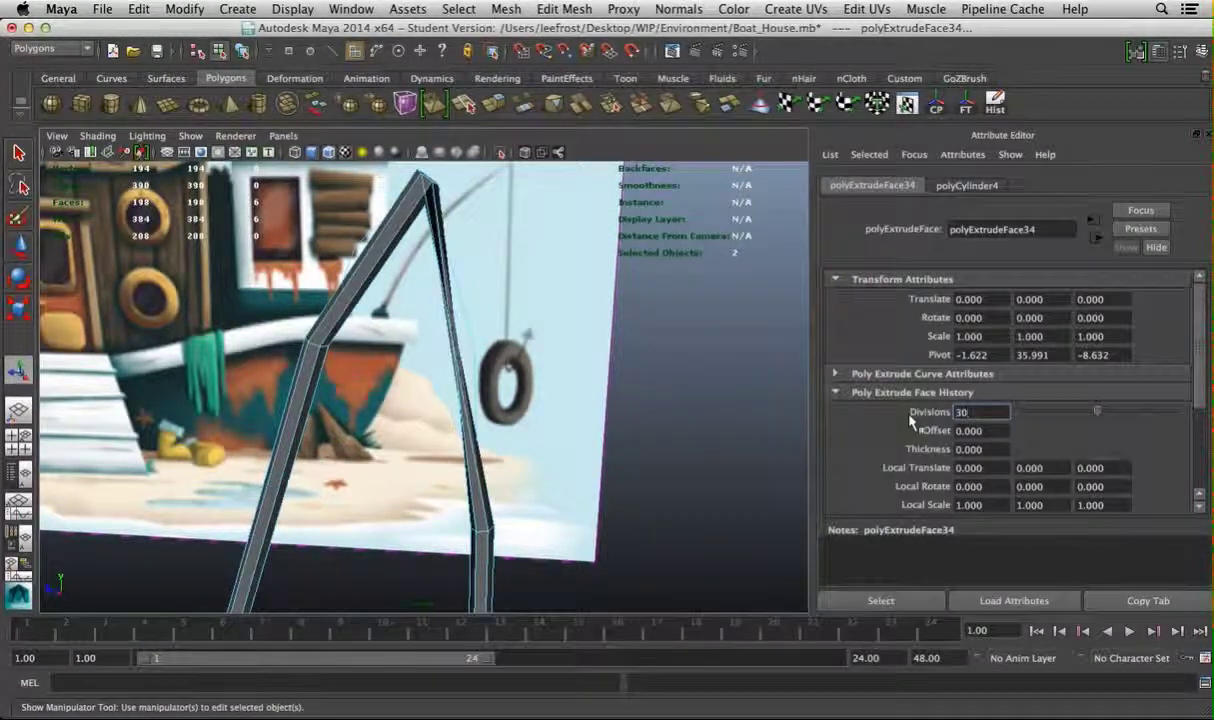
Return the extruded fishing line mesh to object mode, freeze its transformations and delete its history
alt+drag(665, 497, 404, 331)
key(space)
key(space)
key(space)
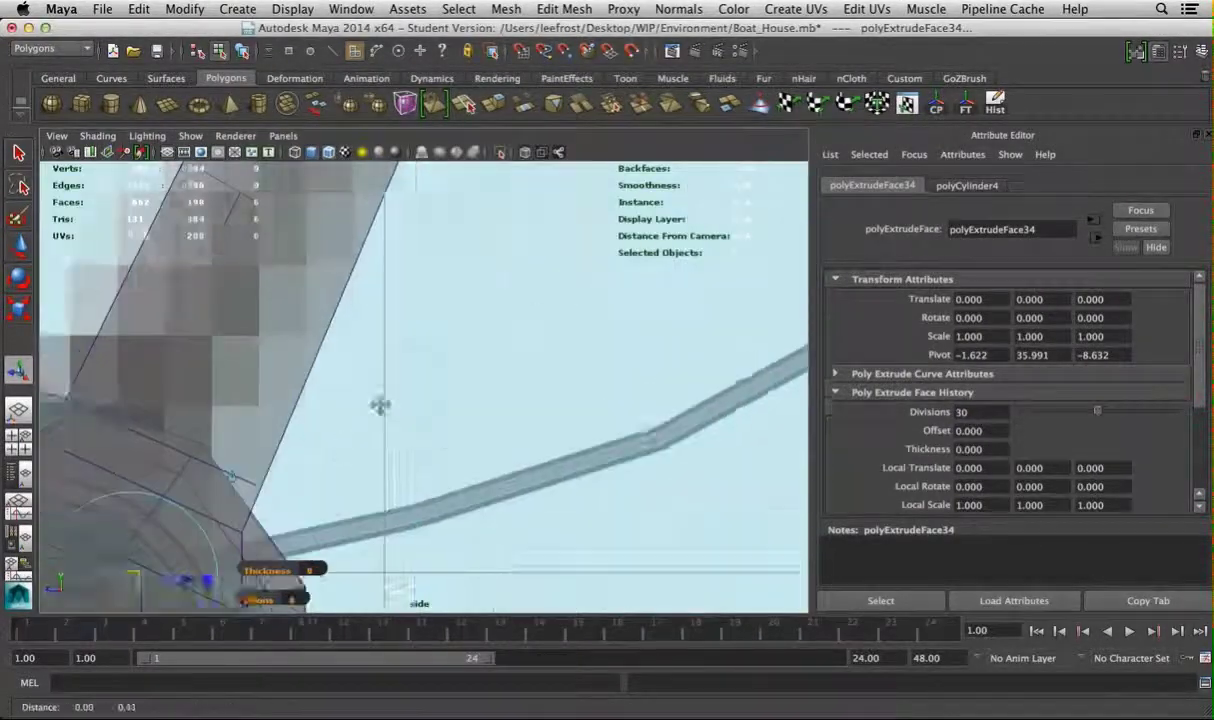
scroll(488, 476, up, 3)
scroll(401, 401, down, 4)
scroll(569, 314, up, 4)
scroll(716, 457, up, 2)
scroll(406, 306, up, 3)
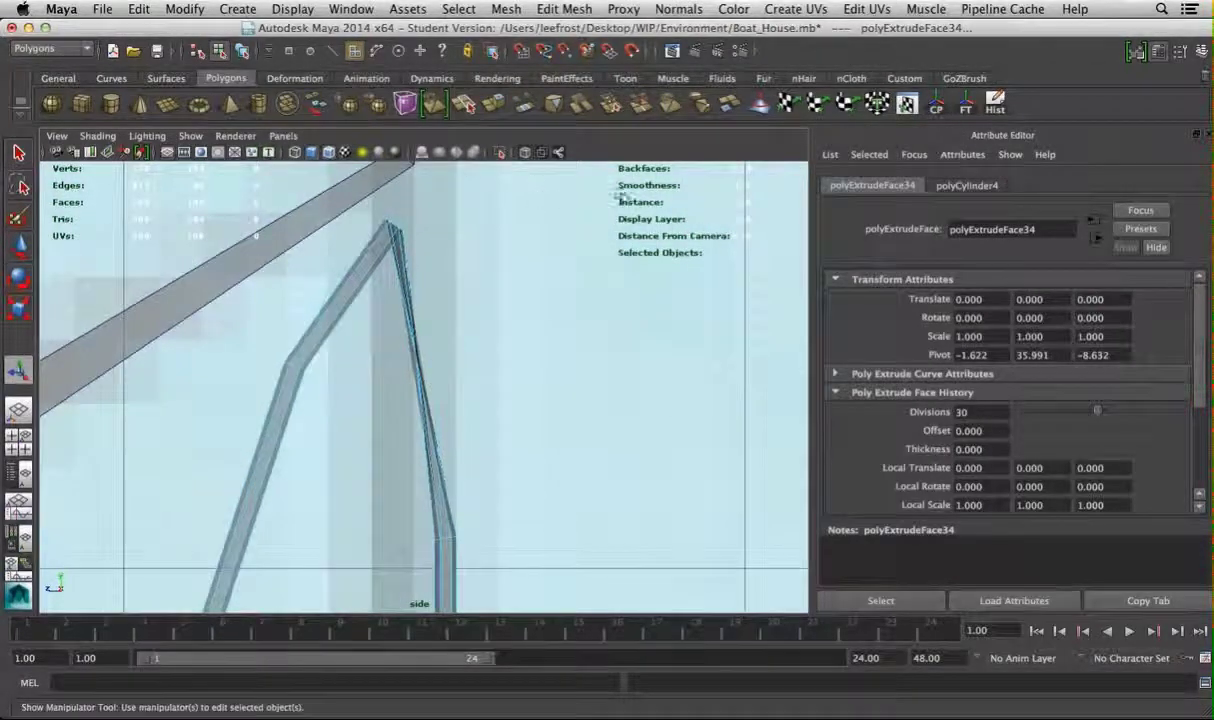
key(F8)
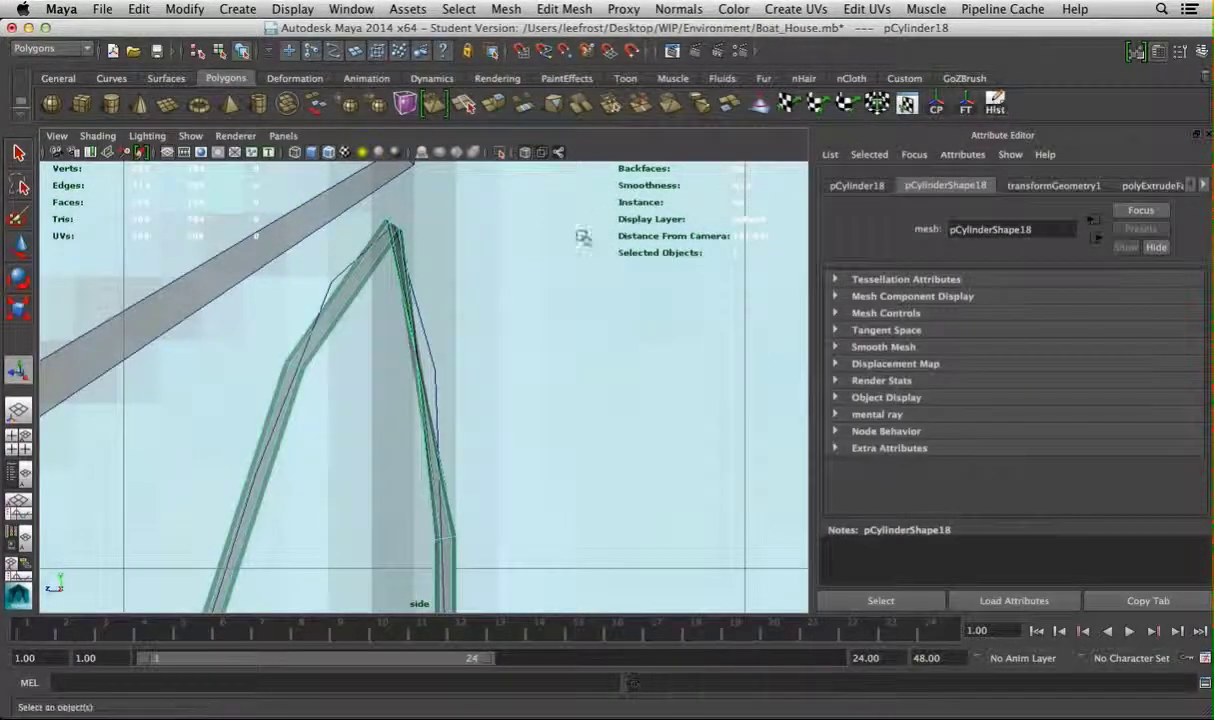
Insert an edge loop on the fishing line mesh's descending section, below the peak at the rod's tip
click(564, 9)
click(664, 200)
click(415, 352)
key(r)
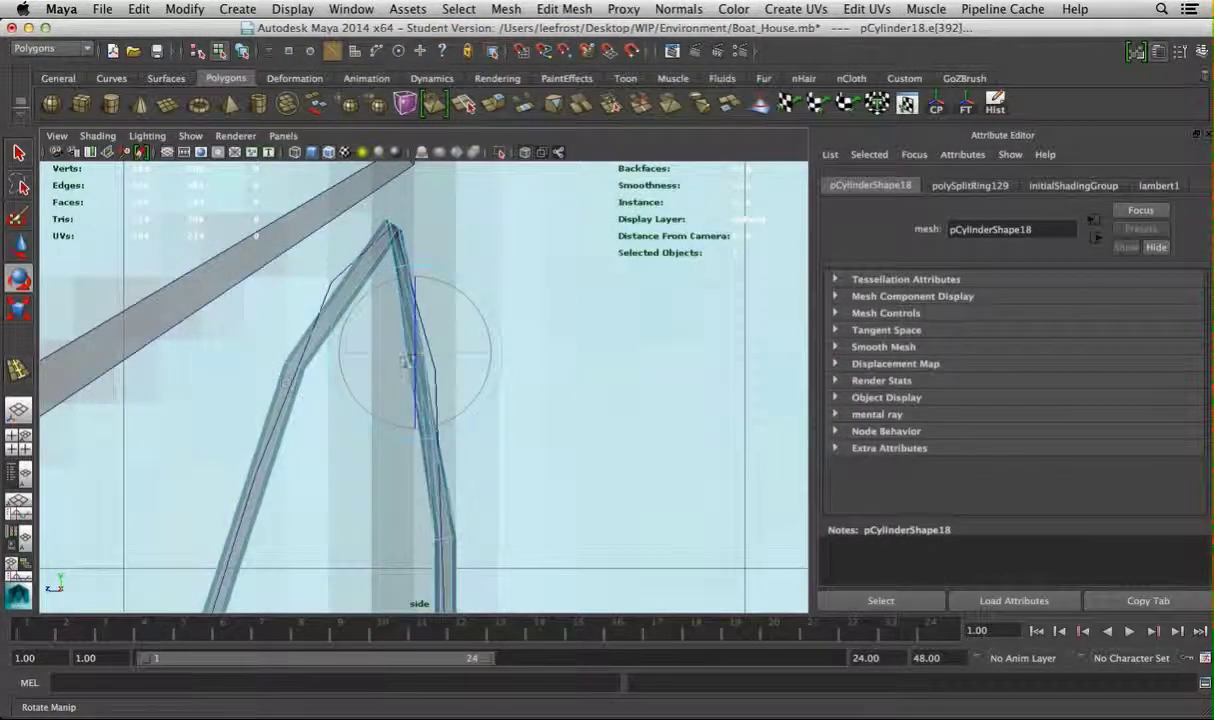
alt+drag(472, 312, 407, 271)
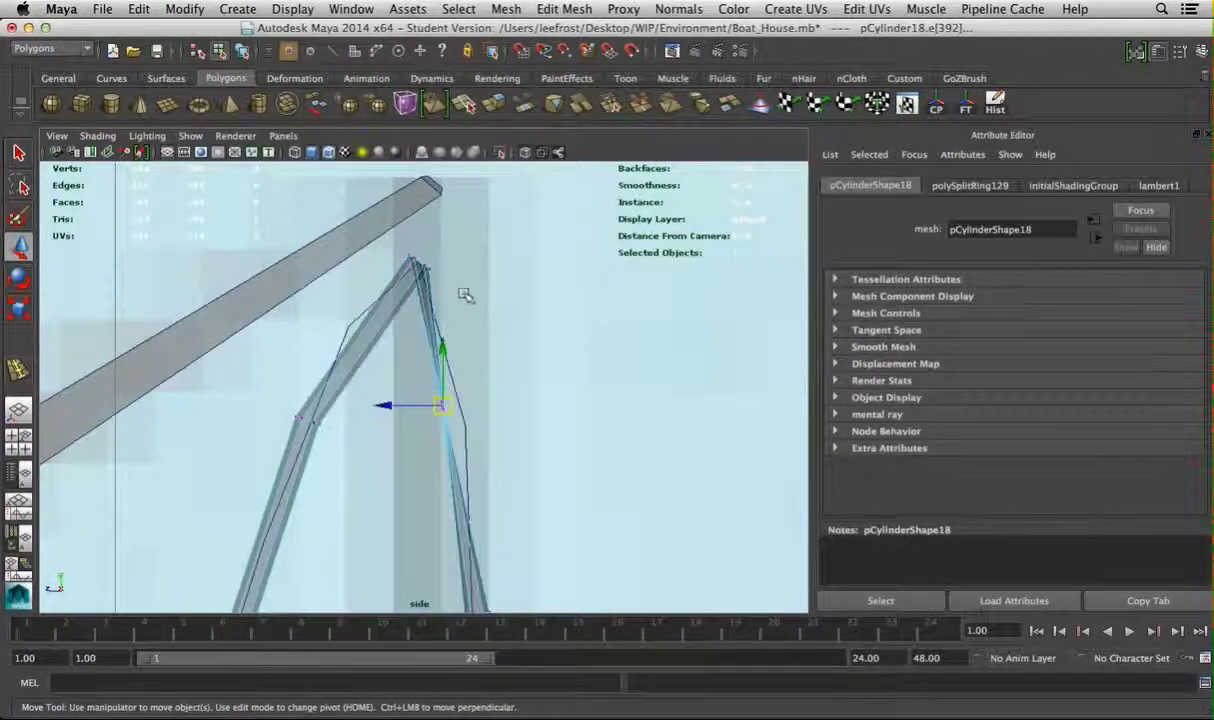
Rotate the vertices at the fishing line mesh's peak to correct the pinched, twisted bend
key(F9)
click(413, 263)
key(e)
key(z)
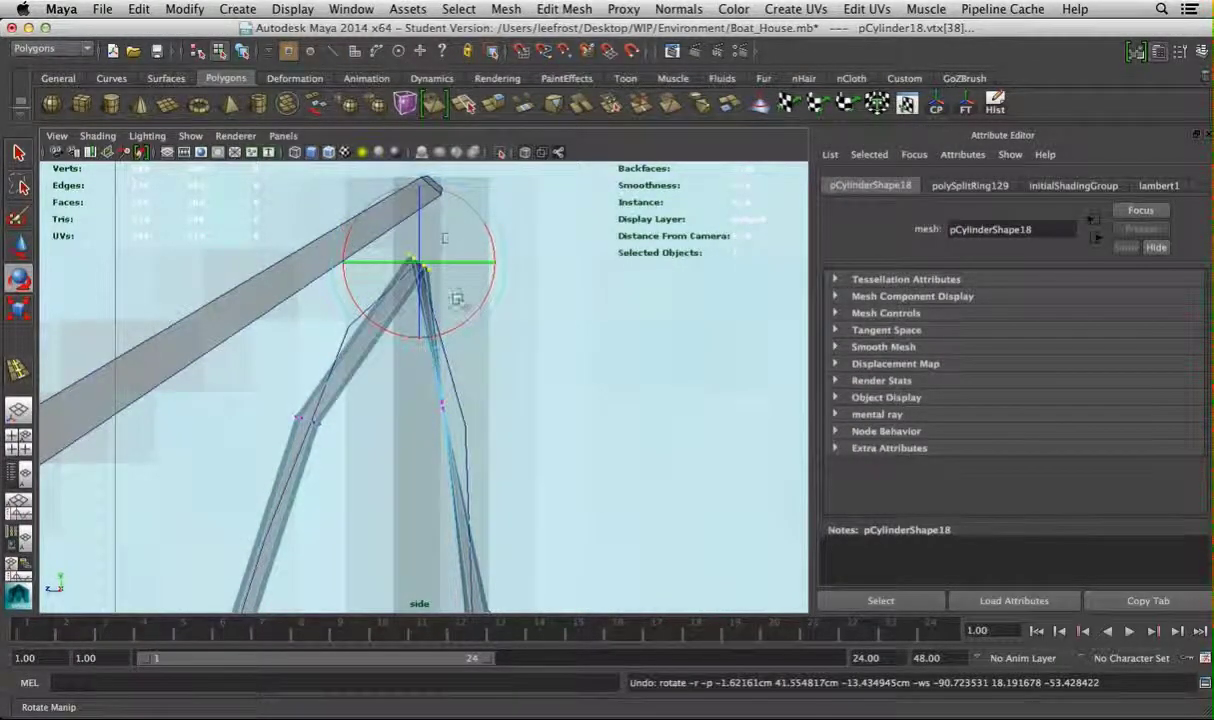
key(space)
key(space)
alt+middle_drag(578, 363, 542, 271)
alt+right_drag(542, 271, 550, 380)
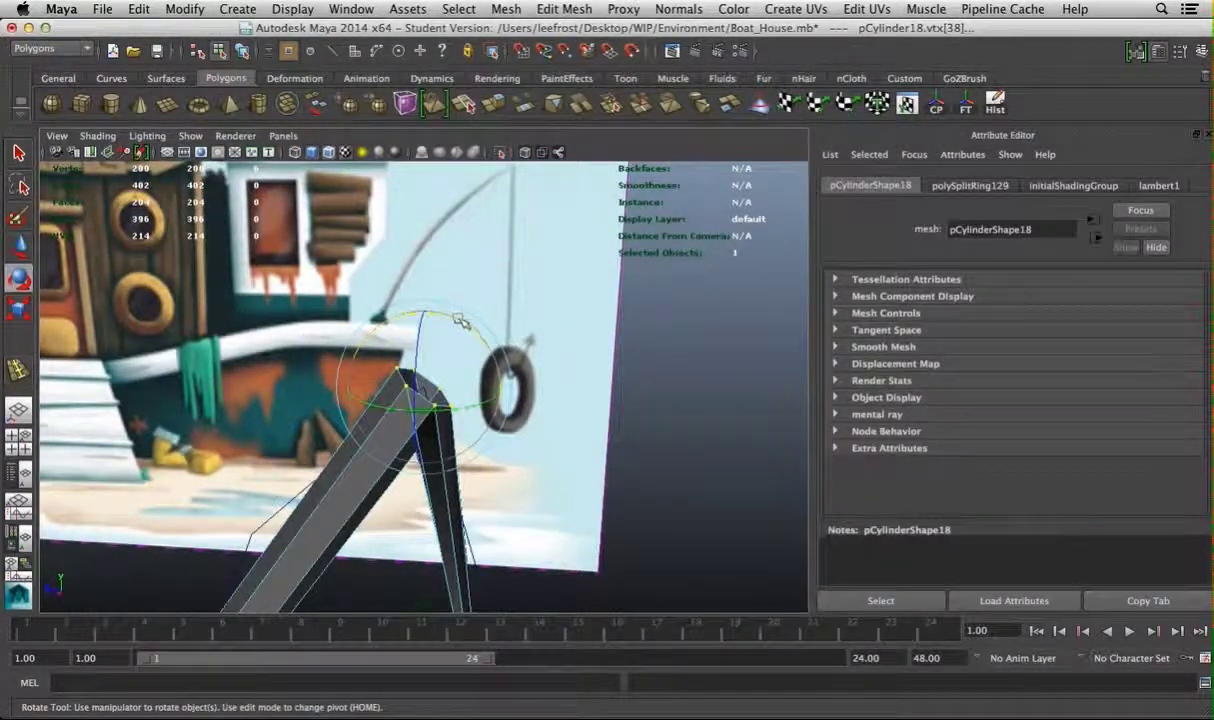
alt+middle_drag(458, 320, 517, 404)
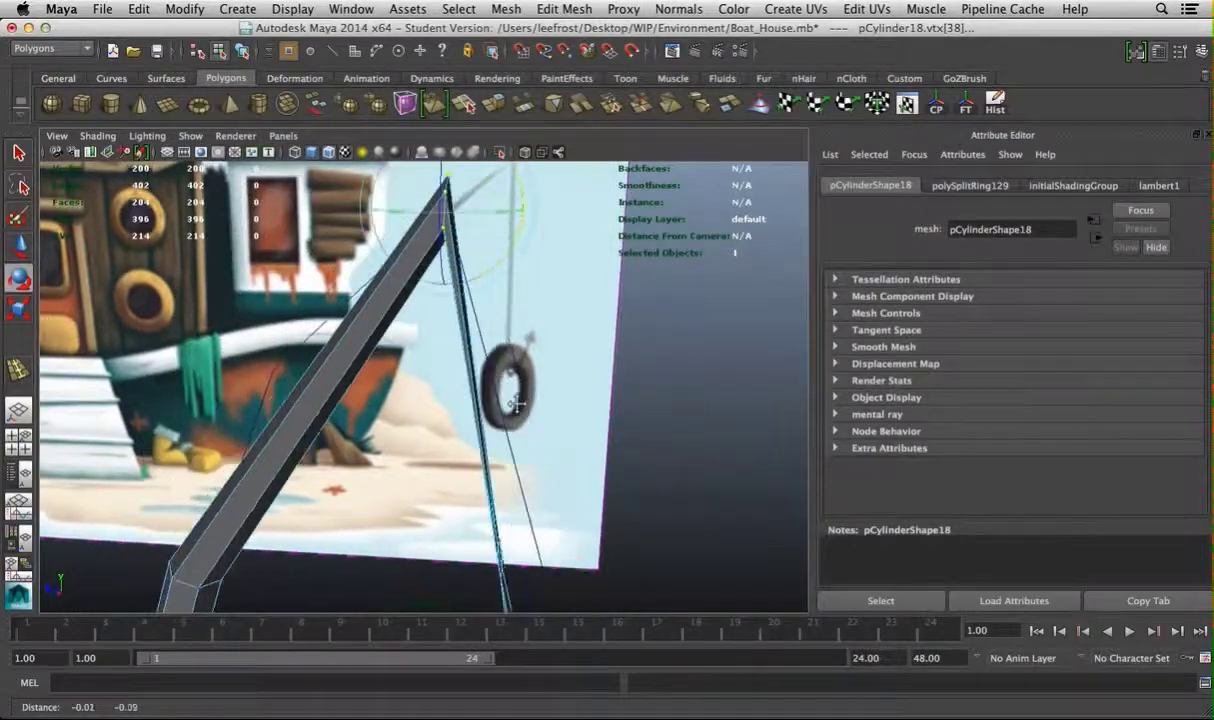
Insert an edge loop on the rising section just before the peak and move it outward to round the bend
click(564, 8)
click(610, 203)
click(418, 288)
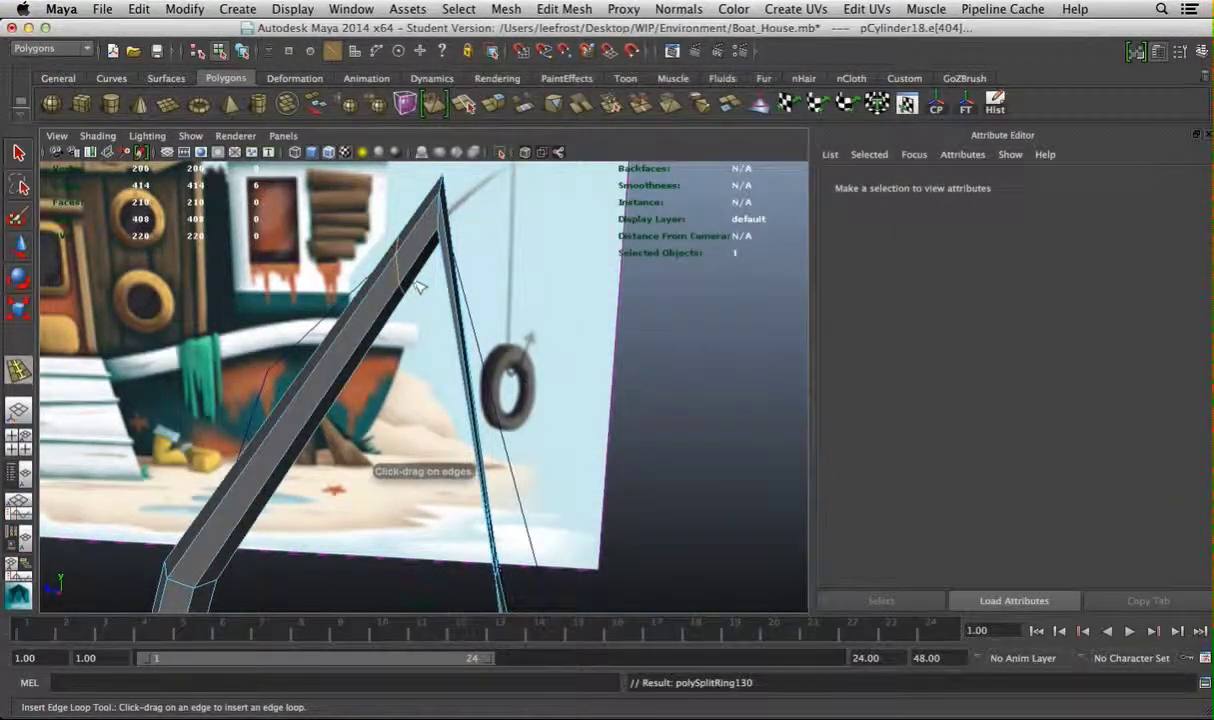
key(e)
key(w)
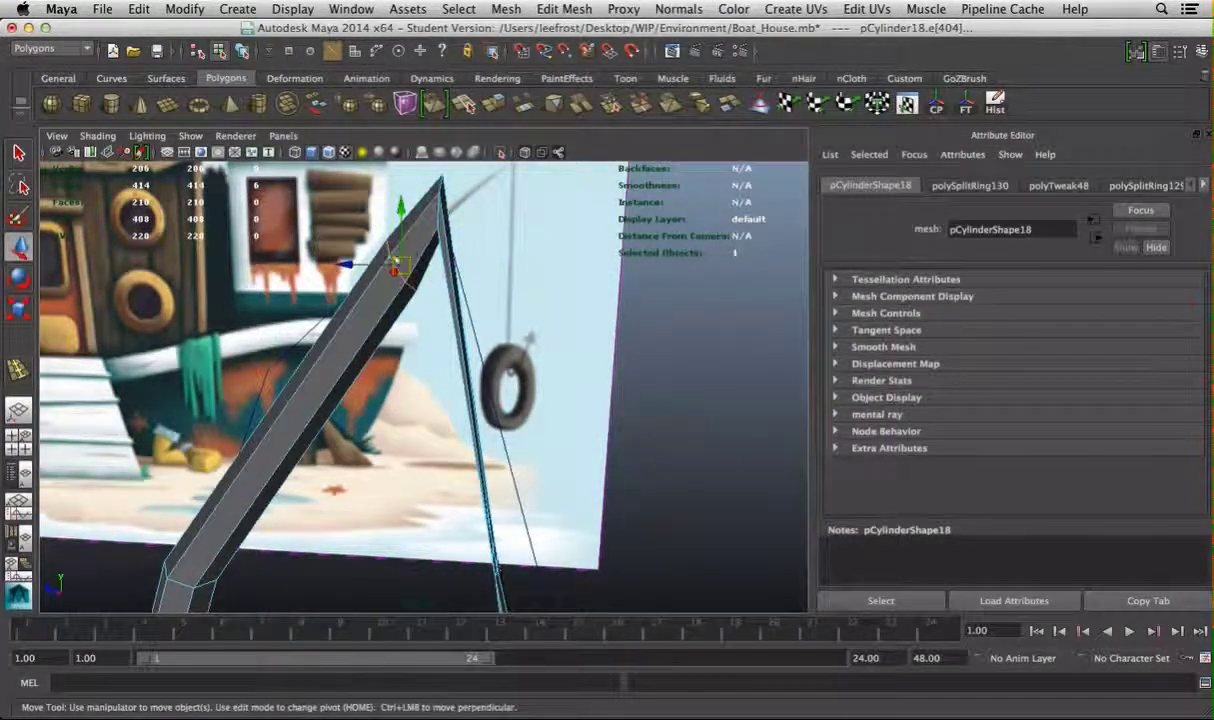
Insert another edge loop on the descending section near the peak, then rotate and move it up and outward to widen the bend
key(y)
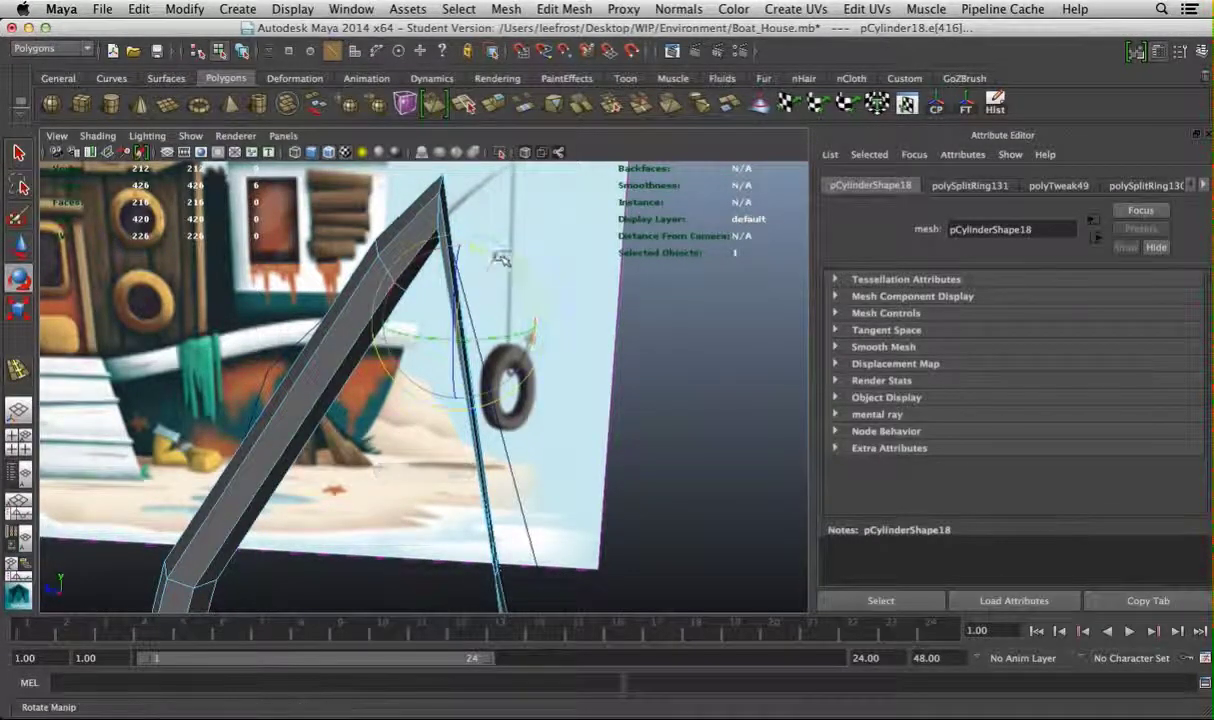
key(space)
key(space)
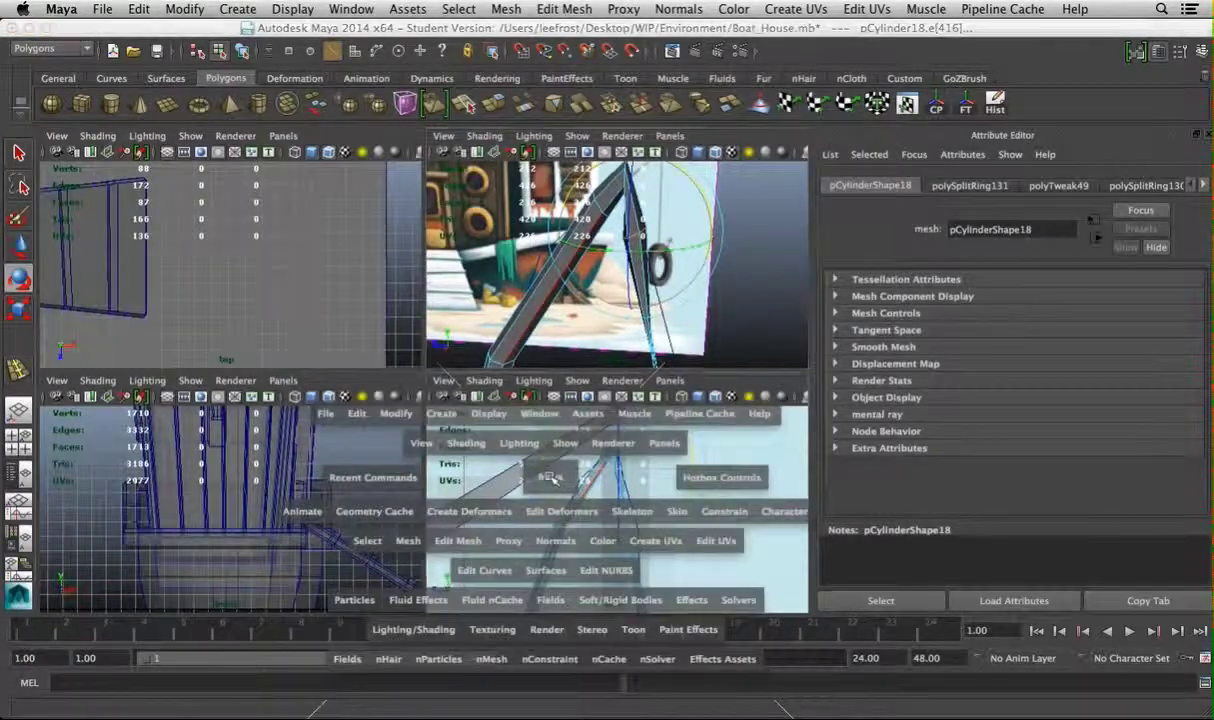
scroll(709, 466, up, 3)
key(w)
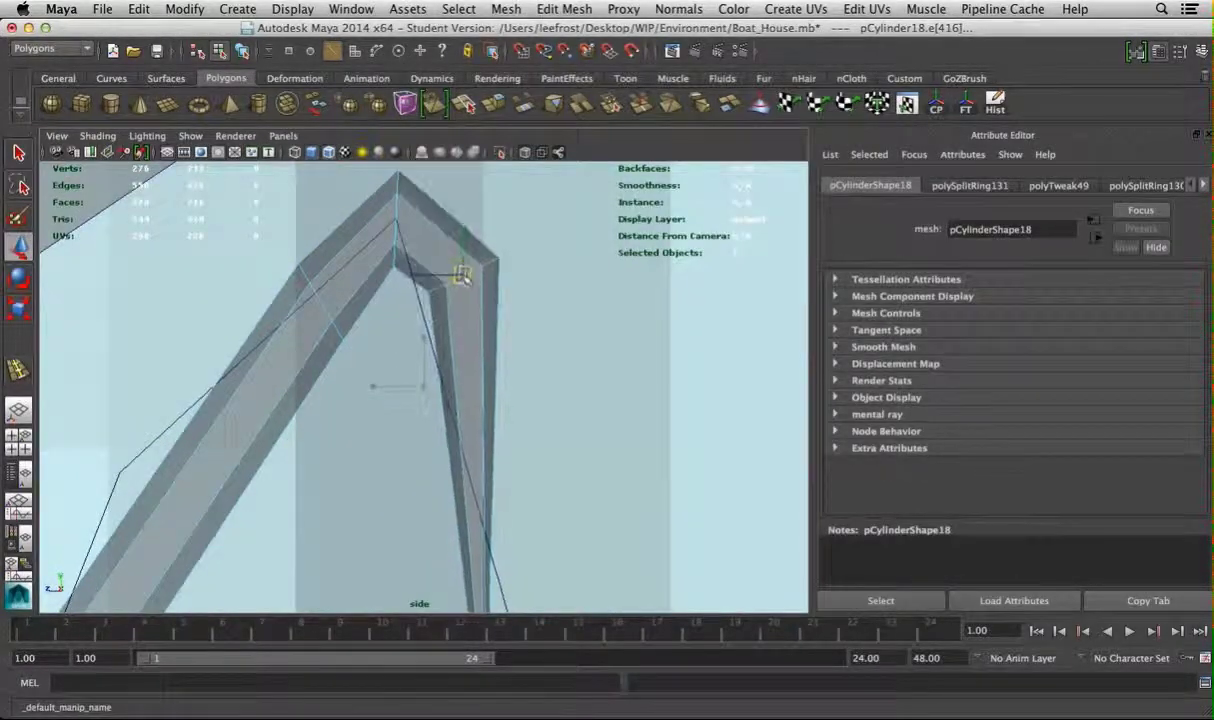
Rotate the next ring of vertices down the descending section and move it outward to follow the guide curve
scroll(465, 275, up, 5)
scroll(504, 352, down, 5)
scroll(564, 401, up, 3)
right_click(498, 376)
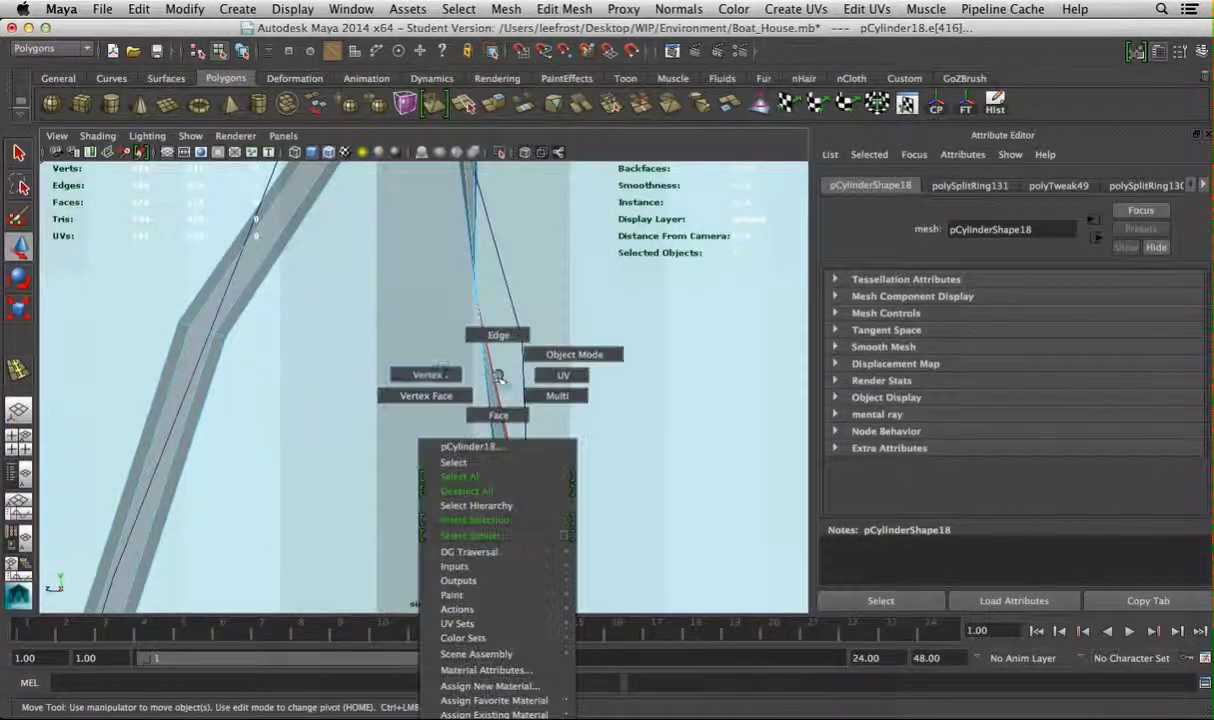
right_drag(498, 376, 557, 349)
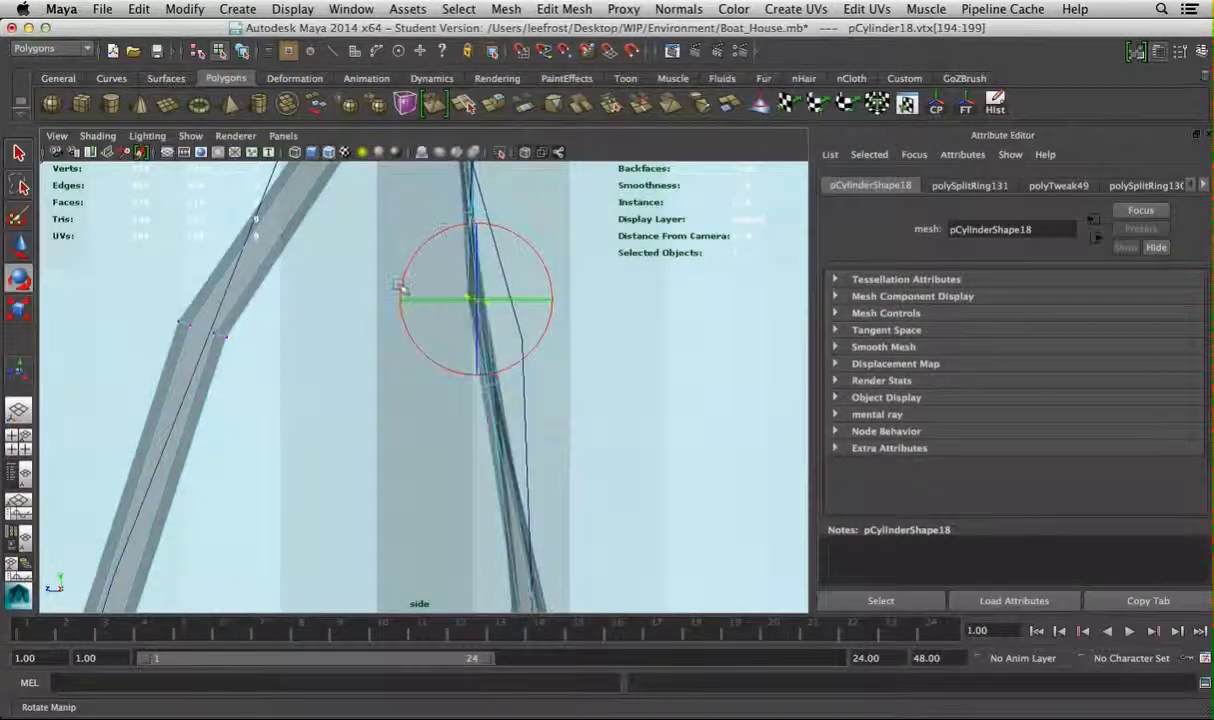
key(w)
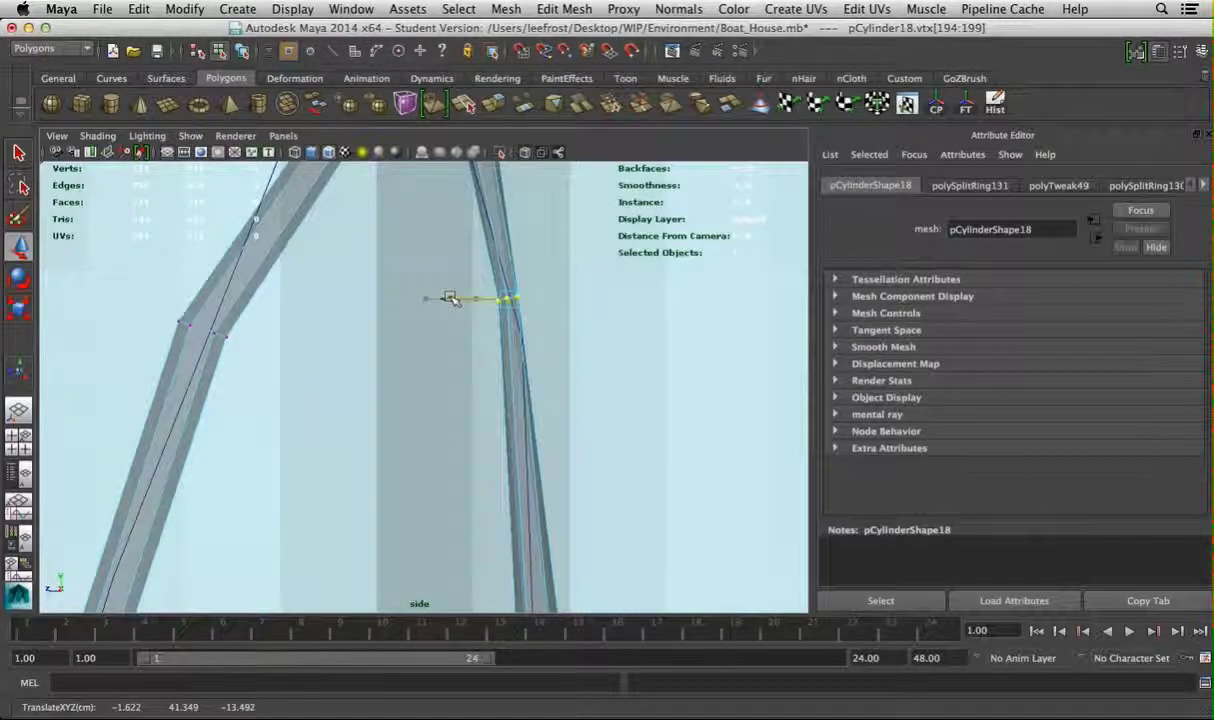
key(space)
key(space)
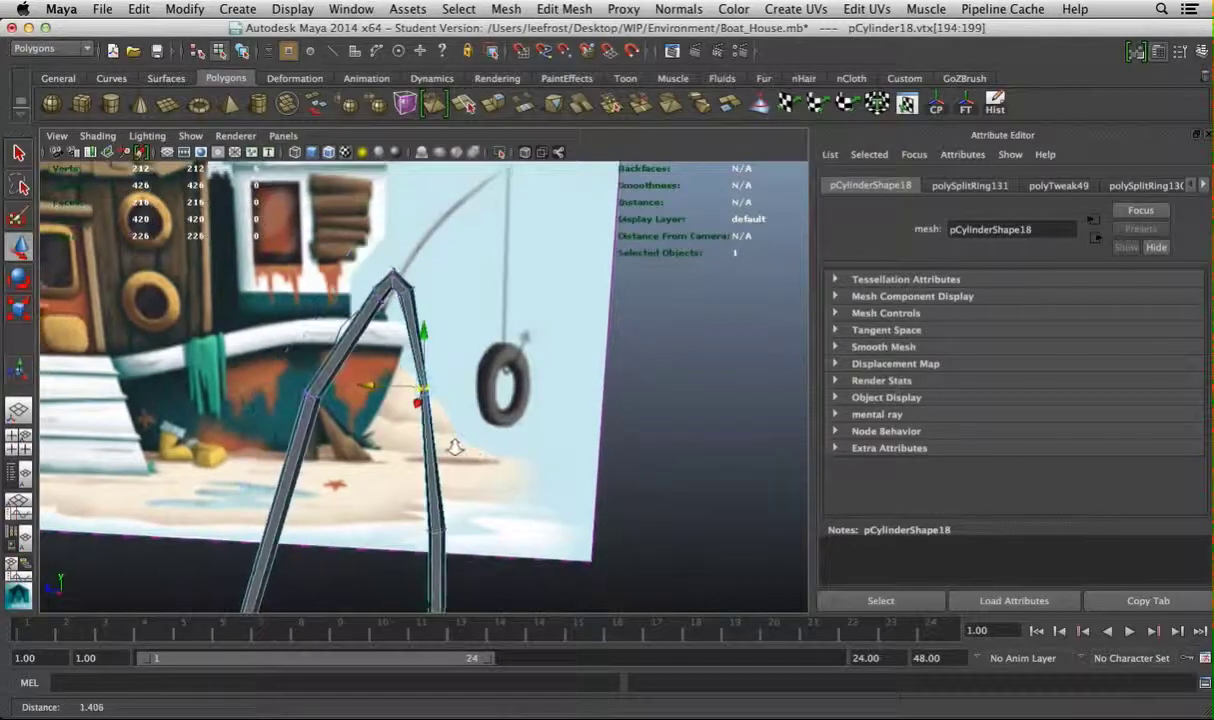
Scale the ring of vertices on the fishing line's descending section horizontally and leave vertex editing
alt+drag(455, 447, 370, 405)
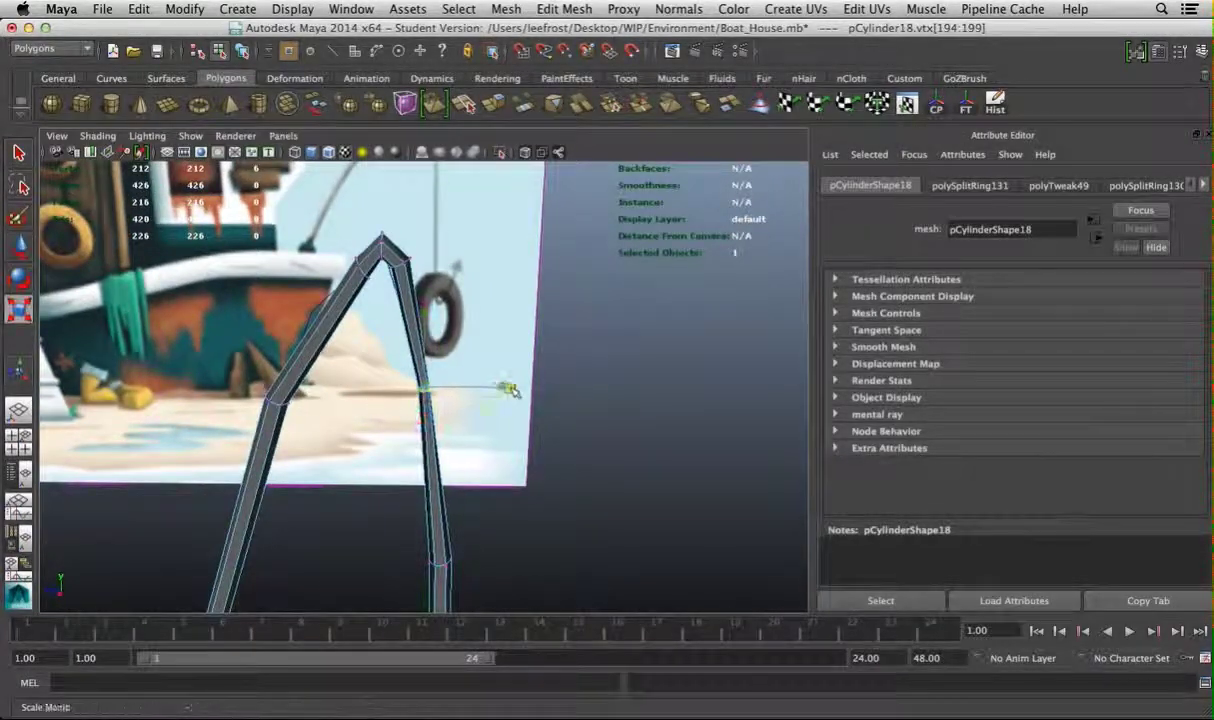
click(564, 439)
alt+drag(564, 439, 437, 416)
right_click(437, 416)
click(410, 463)
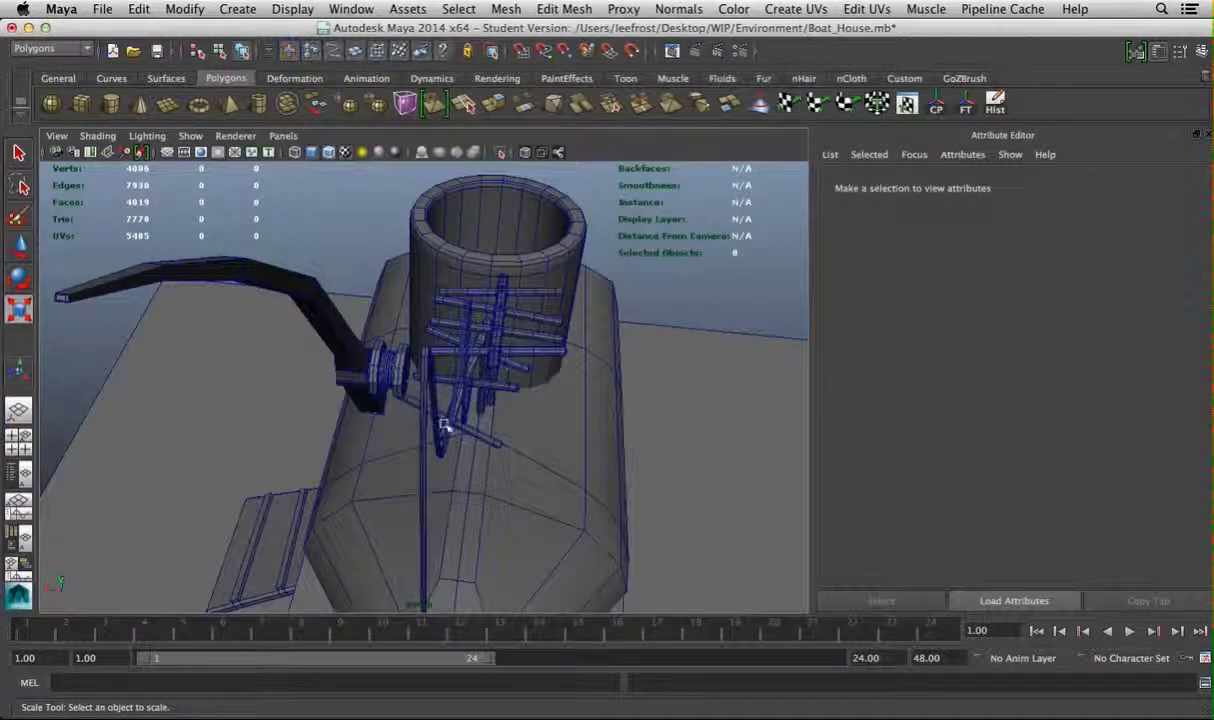
Move the whole fishing line mesh sideways so it lines up with the fishing rod
key(w)
alt+drag(350, 395, 400, 393)
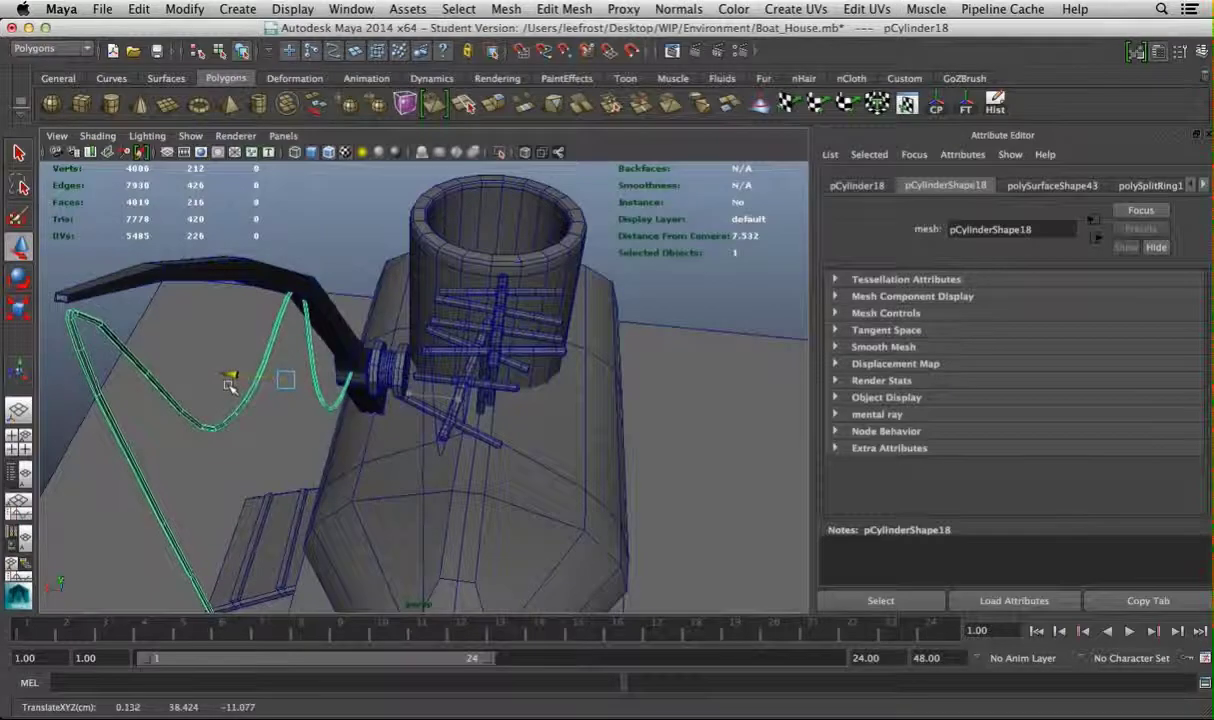
key(space)
key(space)
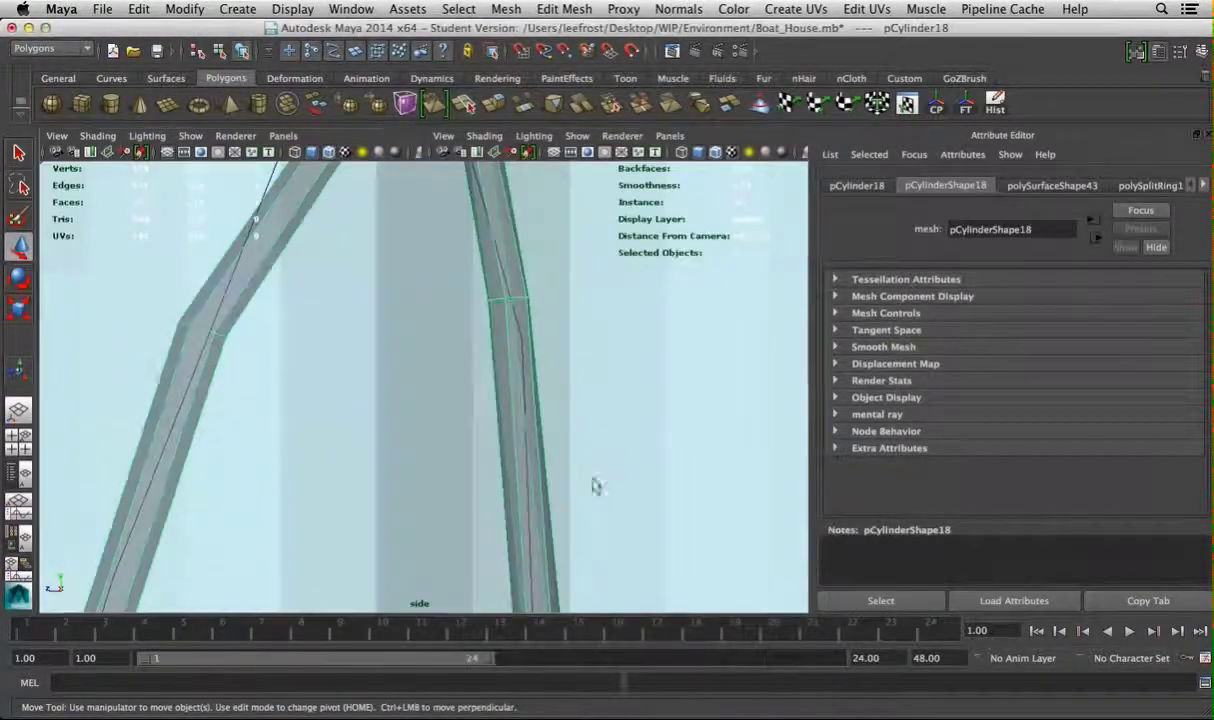
scroll(554, 409, up, 4)
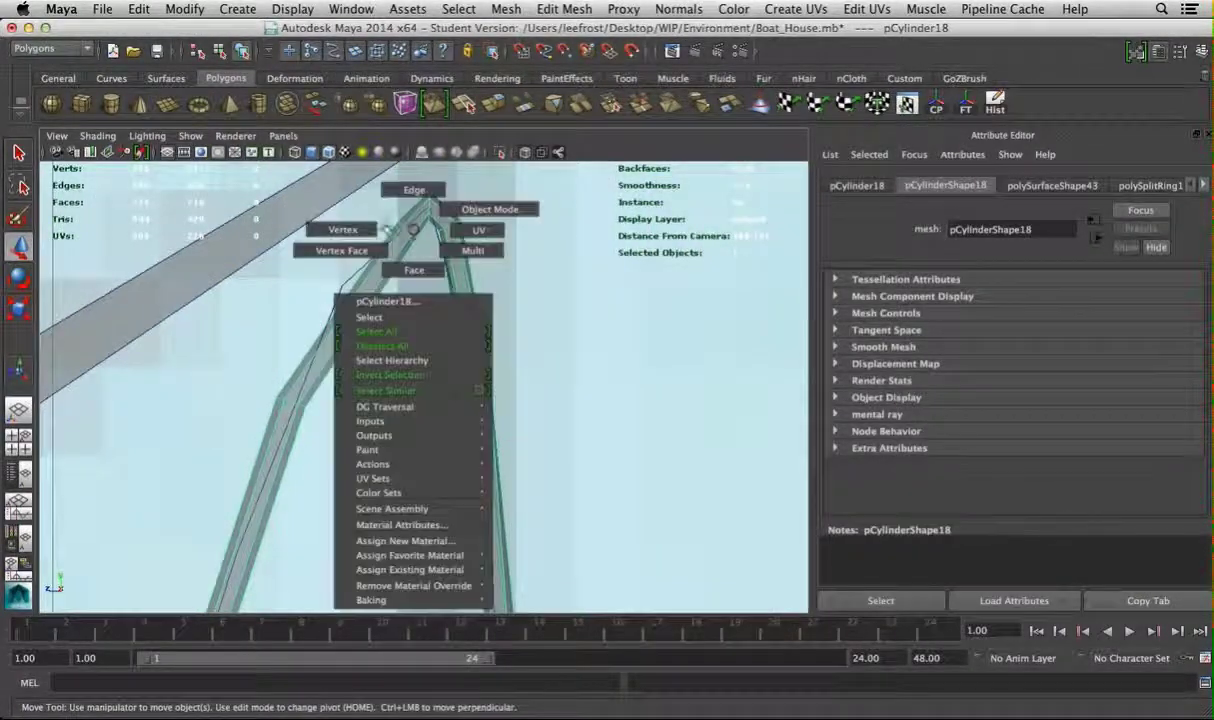
Move the fishing line's peak vertices up to the rod's tip and shift the adjacent descending ring to widen the bend
right_drag(391, 228, 380, 229)
click(425, 198)
alt+middle_drag(425, 198, 472, 312)
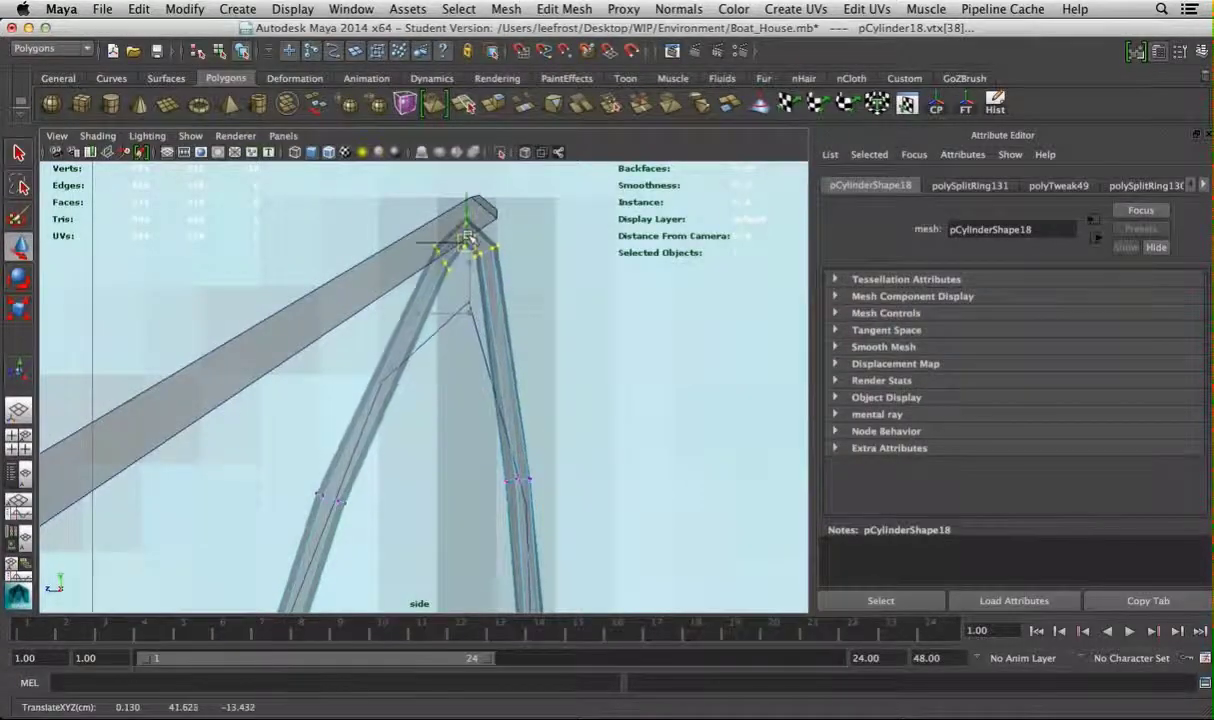
alt+middle_drag(502, 263, 425, 310)
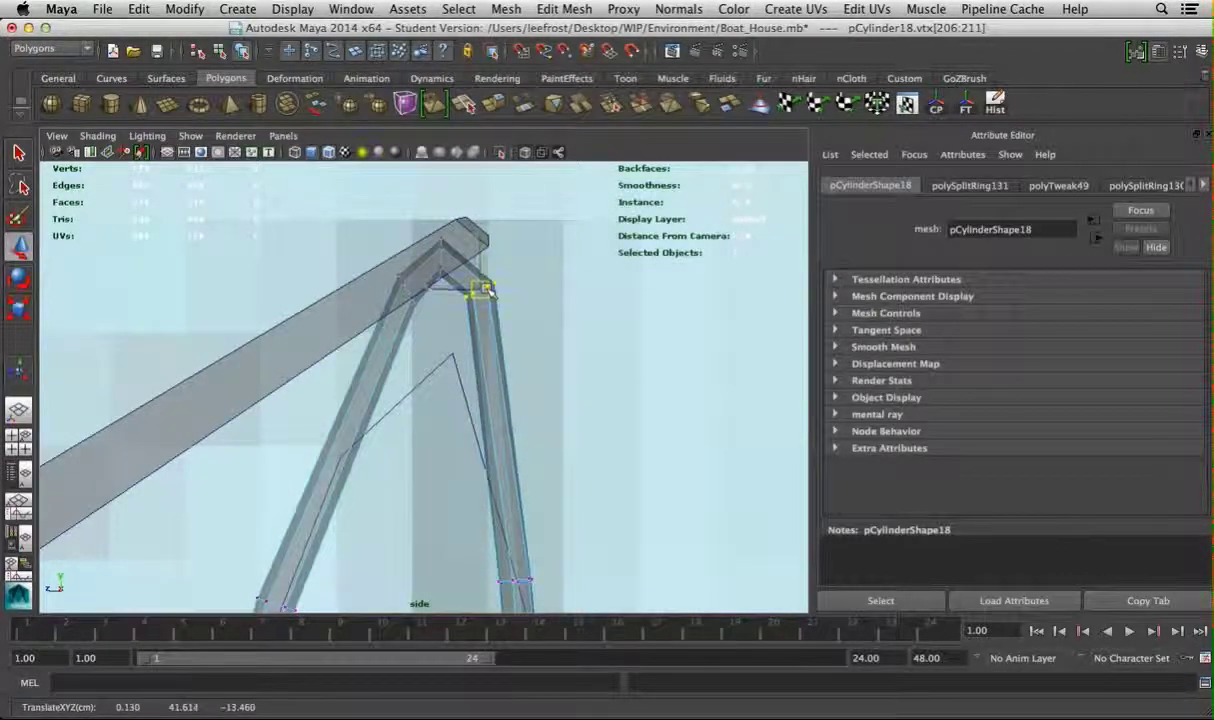
right_drag(447, 228, 447, 226)
right_drag(482, 290, 477, 253)
click(440, 262)
click(506, 9)
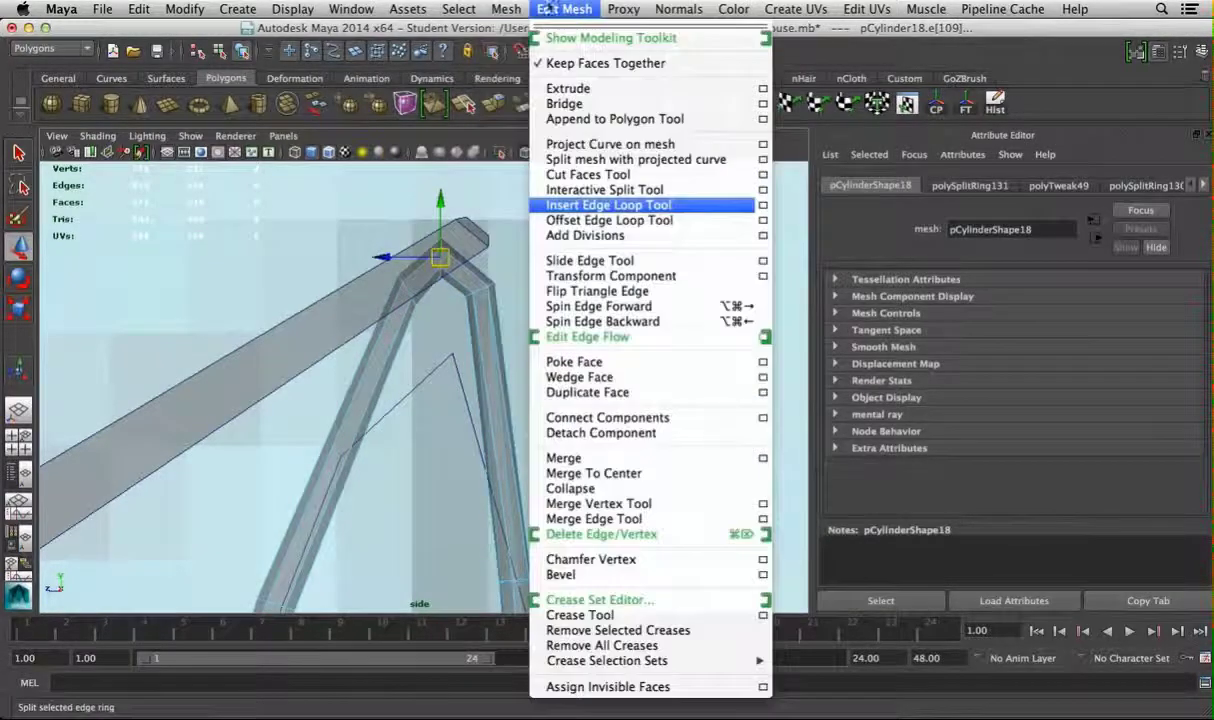
click(570, 495)
Return the fishing line to object mode and turn on its smooth mesh preview
key(F8)
right_drag(482, 306, 474, 303)
click(475, 302)
key(3)
scroll(420, 330, down, 3)
key(space)
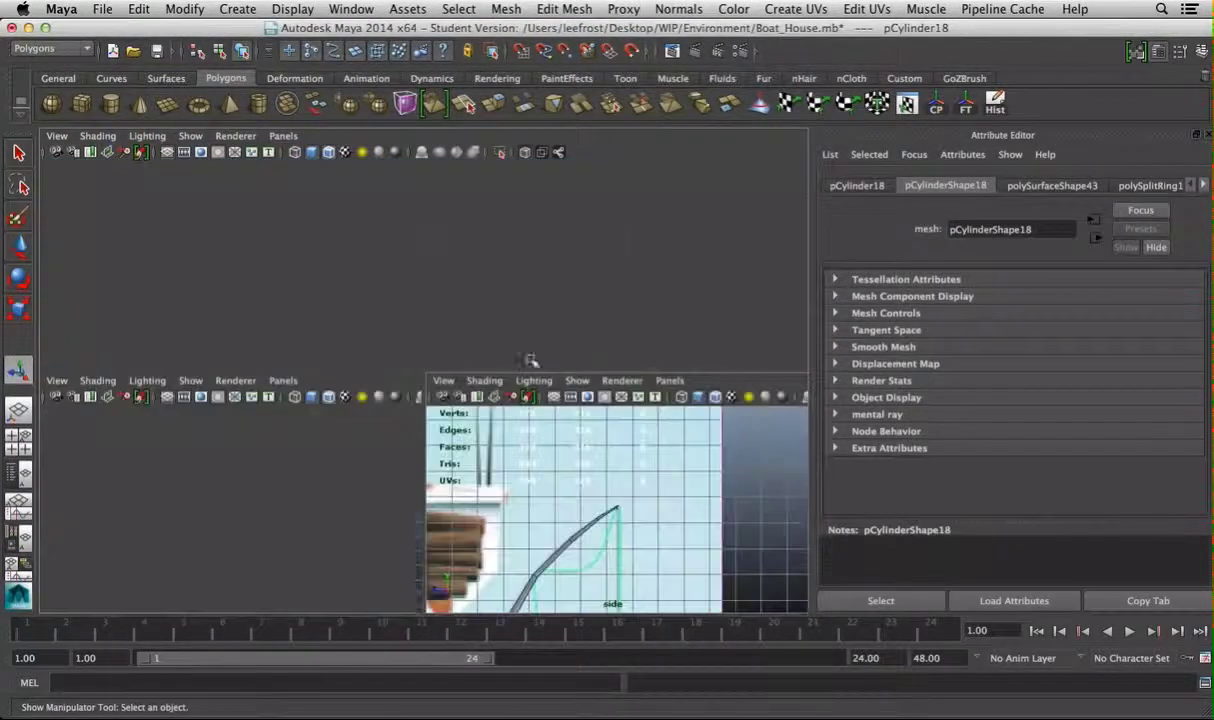
key(space)
alt+drag(499, 372, 300, 296)
Select the fishing rod's shaft and apply Smooth to its mesh
click(300, 296)
click(320, 298)
click(300, 310)
alt+drag(268, 336, 466, 379)
click(458, 377)
click(506, 9)
click(542, 108)
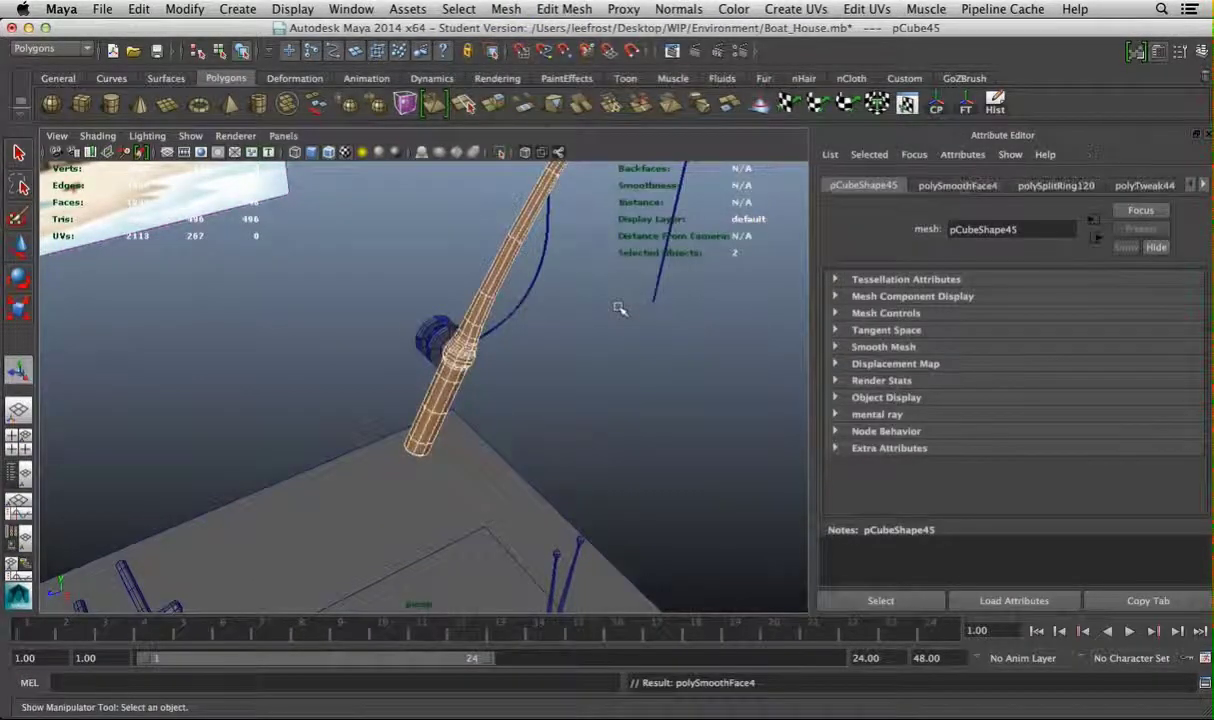
Try to soft-select the fishing line's vertices beside the reel
click(561, 428)
alt+drag(561, 428, 455, 412)
click(390, 420)
right_drag(472, 378, 400, 374)
drag(400, 375, 504, 442)
key(b)
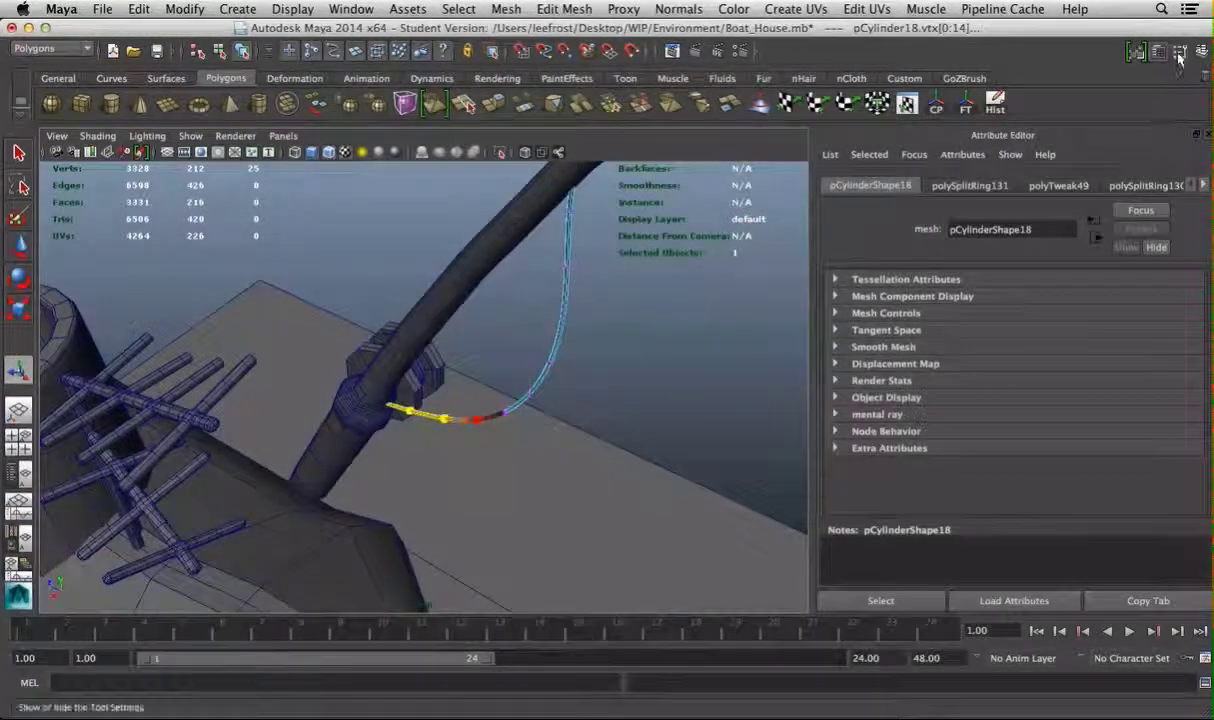
Open the tool settings, reselect the fishing line's vertices at the reel, and return to object mode
double_click(18, 370)
right_drag(576, 404, 589, 432)
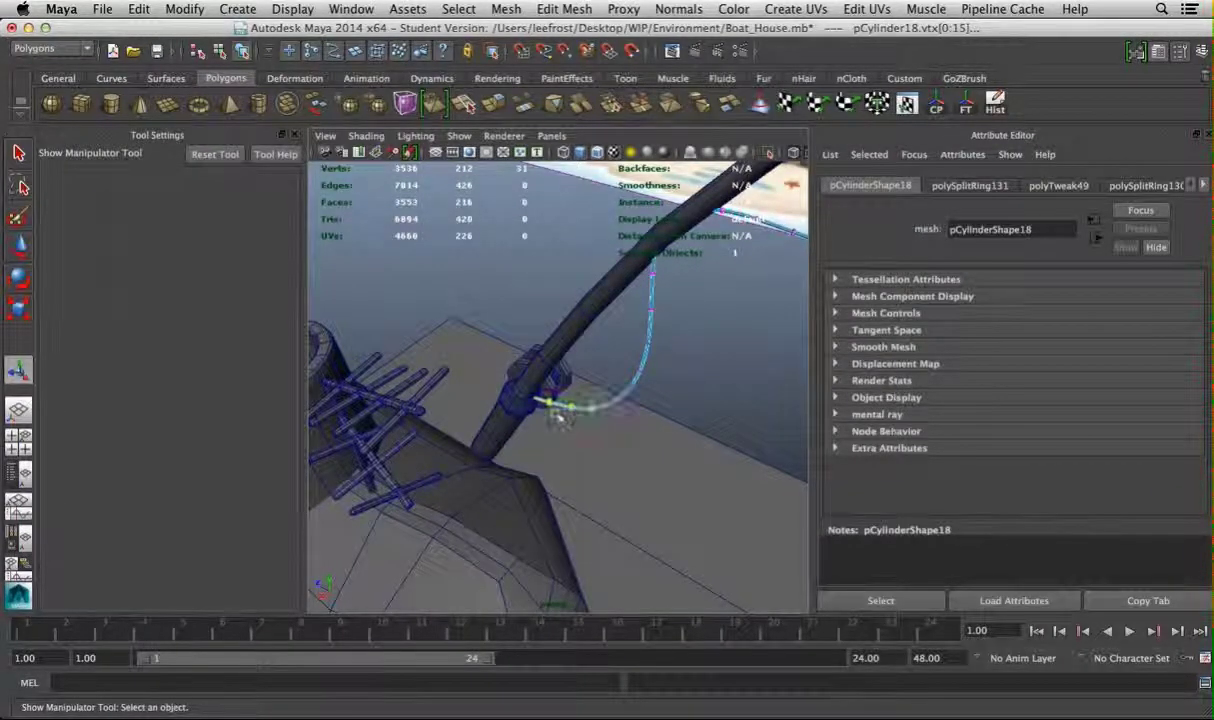
right_drag(566, 362, 640, 340)
click(600, 300)
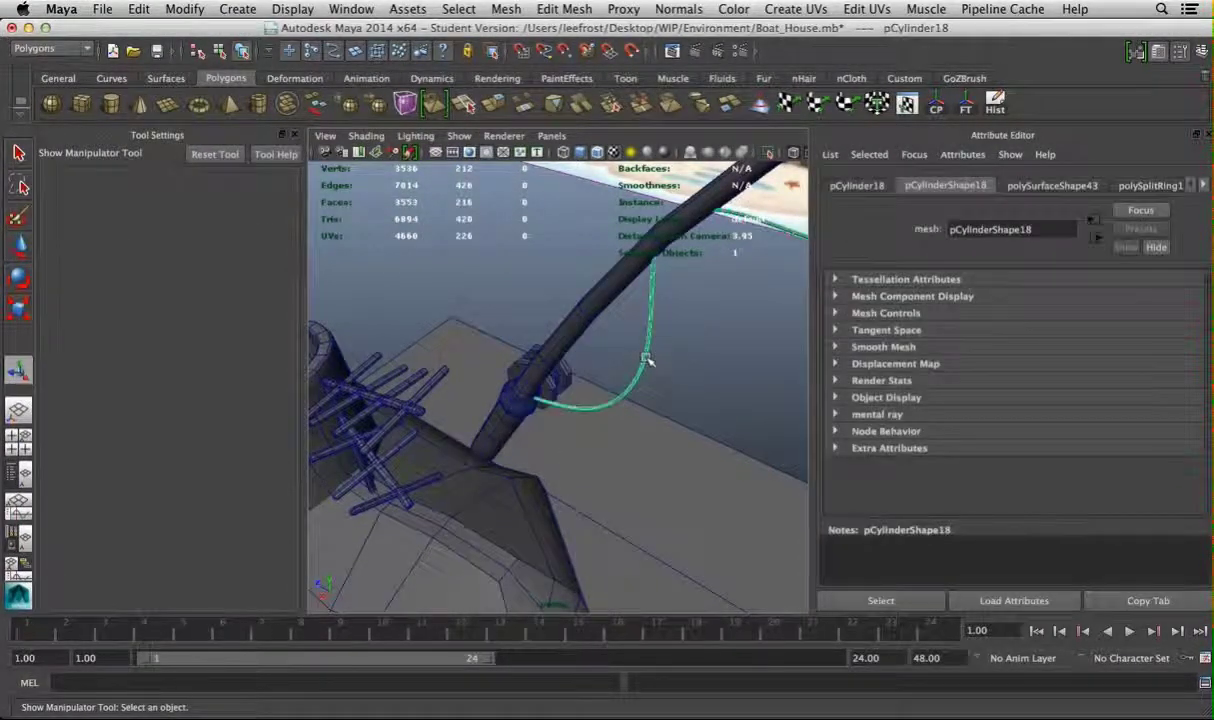
alt+drag(600, 300, 620, 340)
key(space)
key(space)
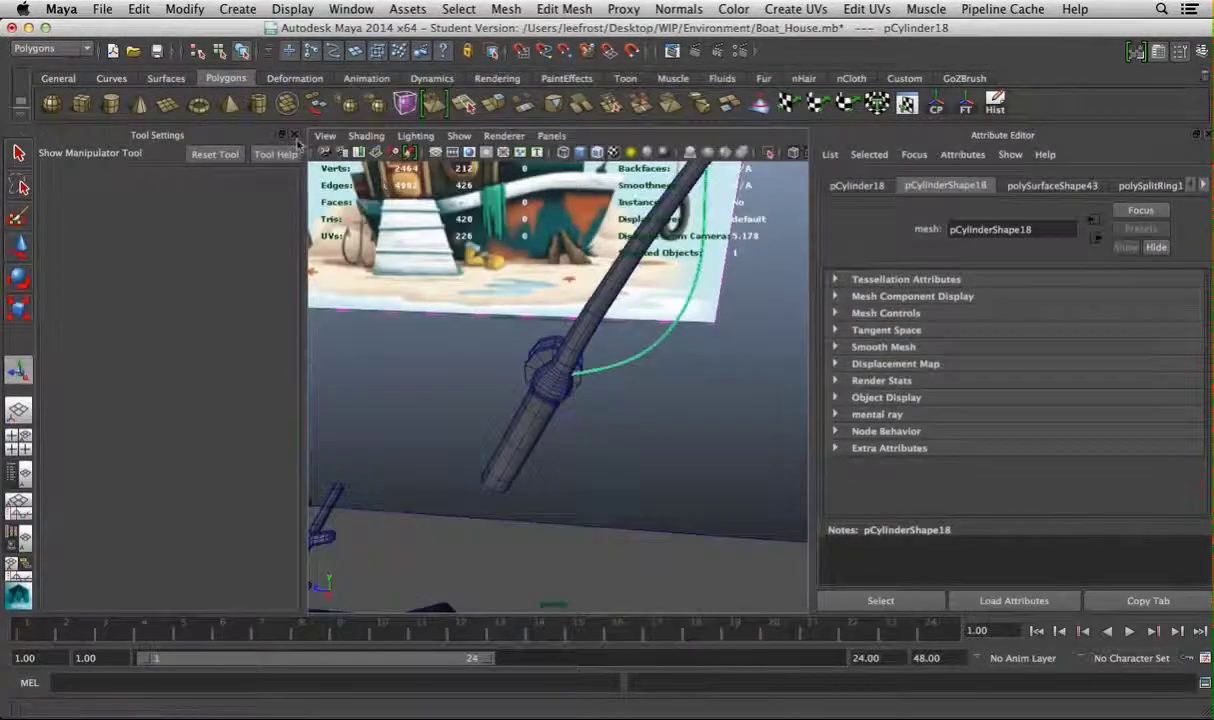
click(1158, 50)
click(1158, 50)
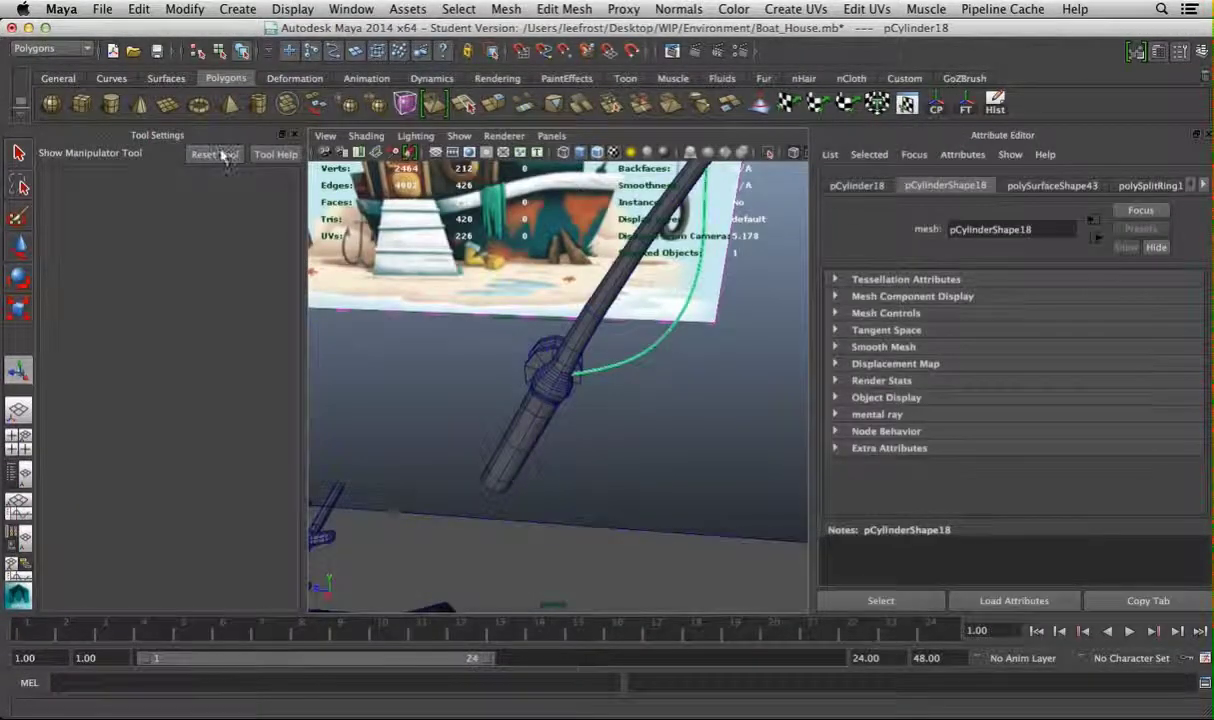
Freeze the fishing line's transformations and delete its construction history
click(618, 350)
click(623, 374)
click(633, 373)
click(633, 373)
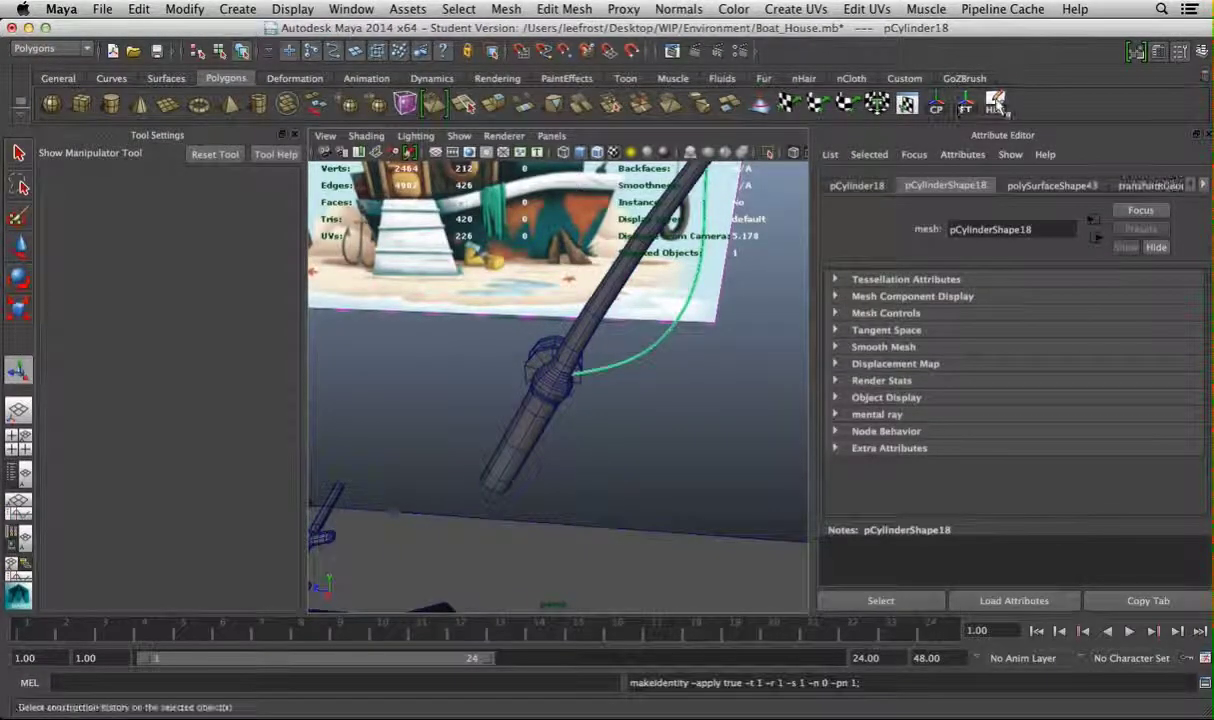
click(745, 345)
key(ctrl+shift+t)
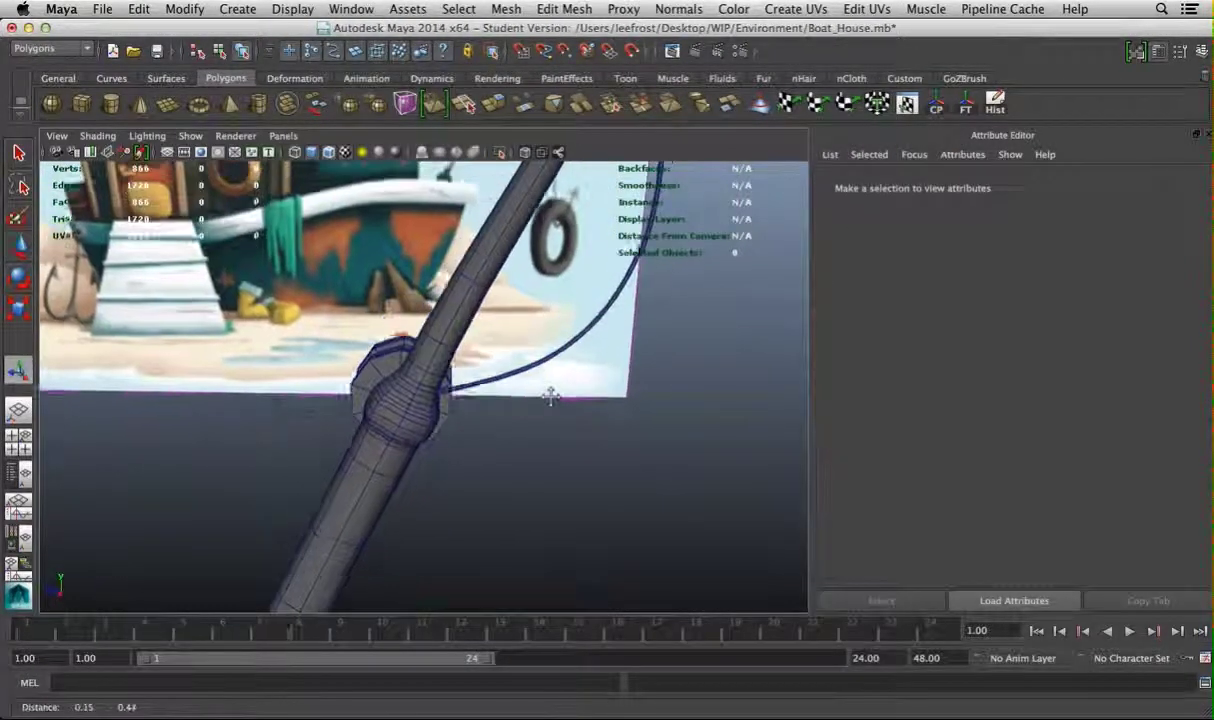
Select the fishing line's end vertices beside the reel with soft selection enabled
click(510, 380)
right_drag(510, 380, 447, 367)
drag(370, 322, 530, 430)
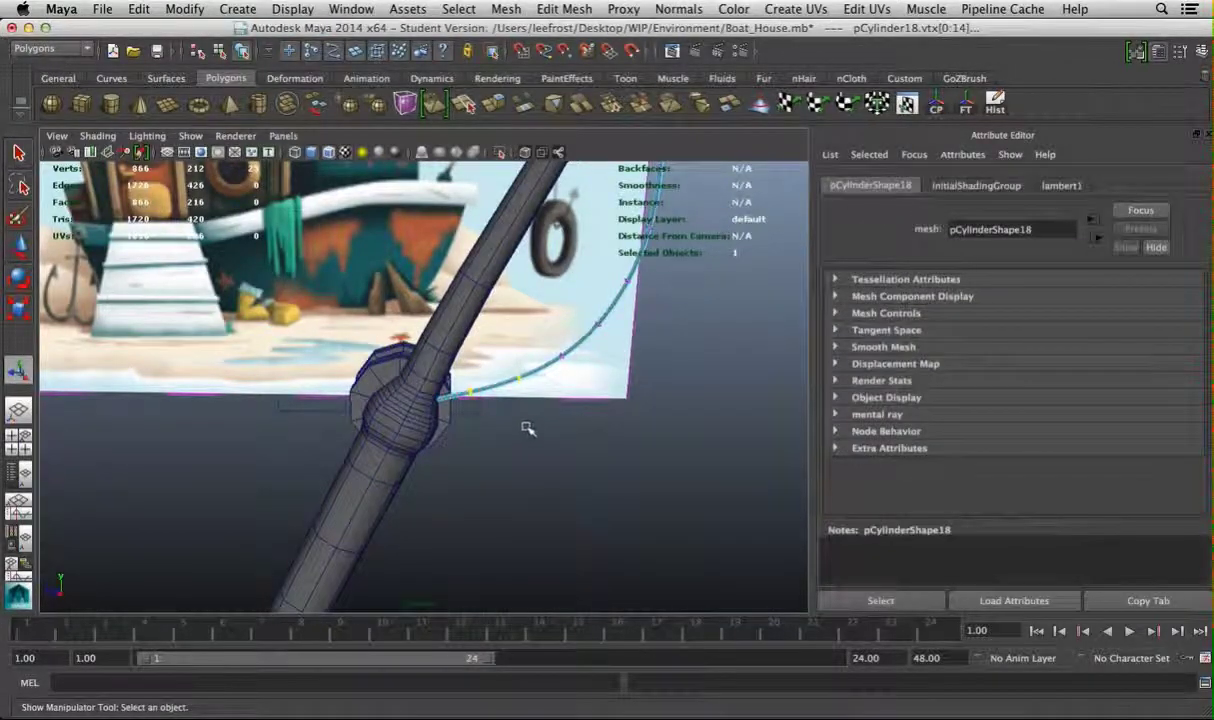
right_drag(514, 380, 557, 367)
alt+drag(537, 369, 550, 467)
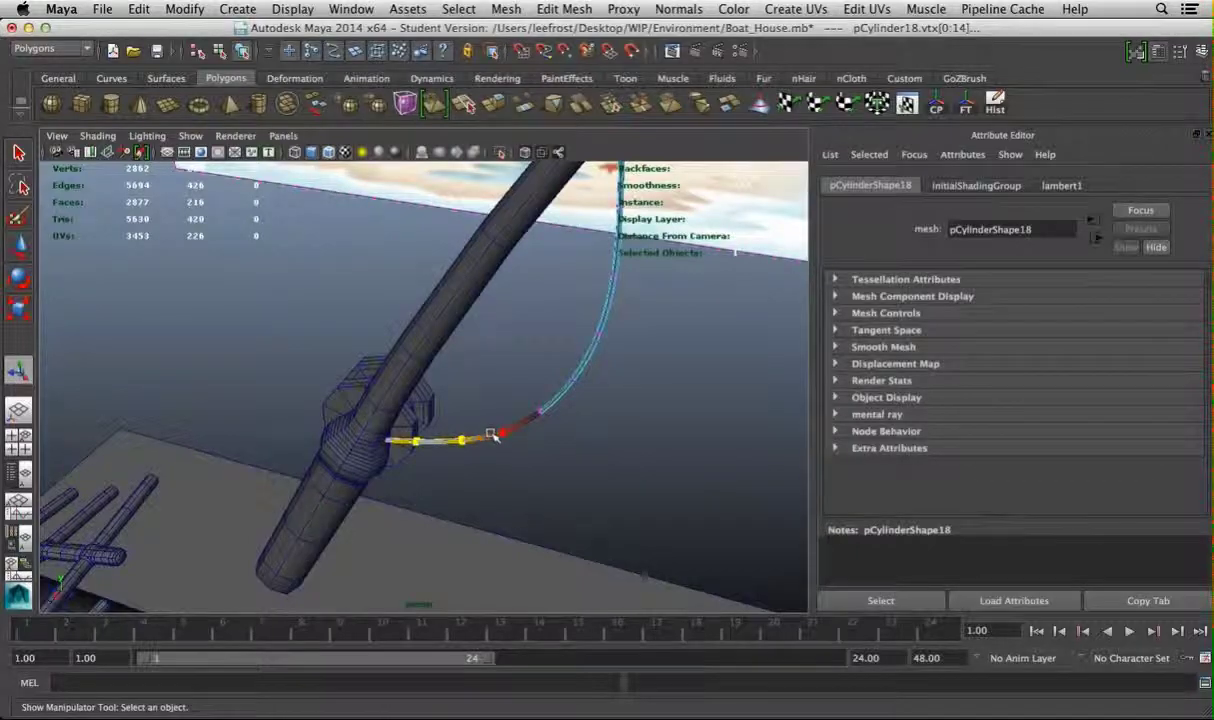
scroll(487, 437, up, 5)
scroll(509, 439, down, 5)
alt+drag(509, 439, 501, 393)
Move the soft-selected vertices of the line's lower loop sideways, away from the rod
key(w)
alt+drag(536, 441, 510, 410)
drag(360, 320, 556, 396)
click(480, 345)
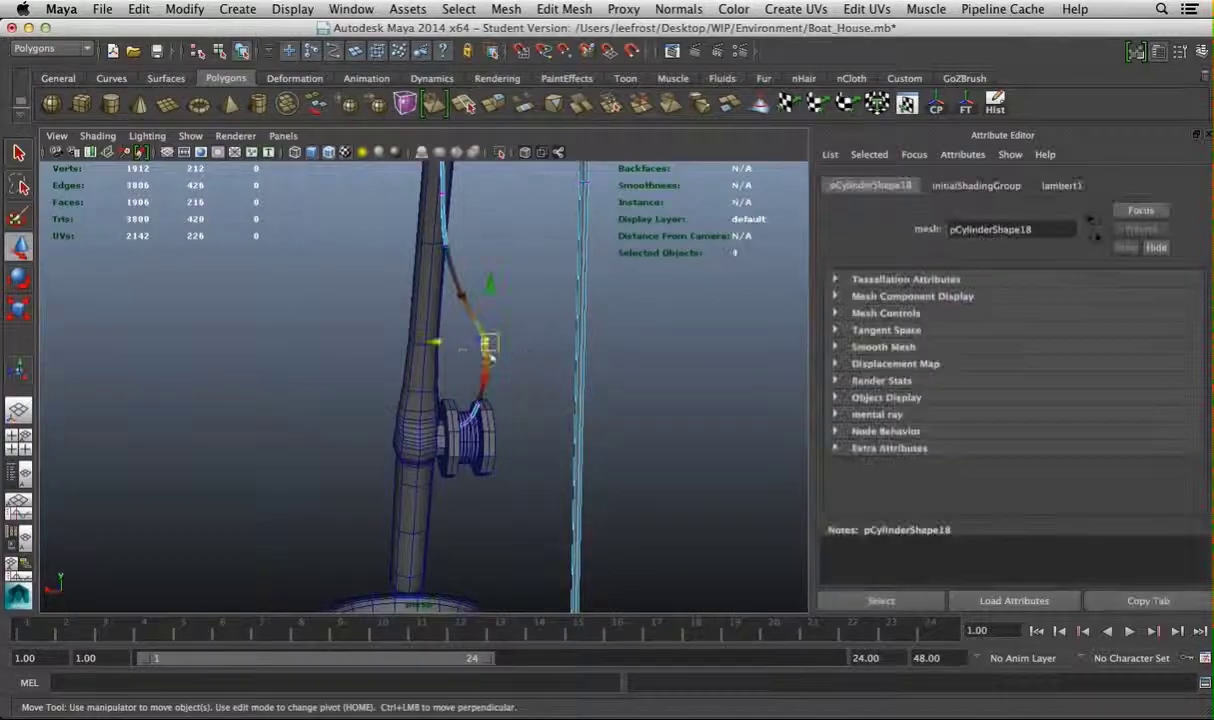
click(561, 344)
alt+drag(561, 344, 531, 426)
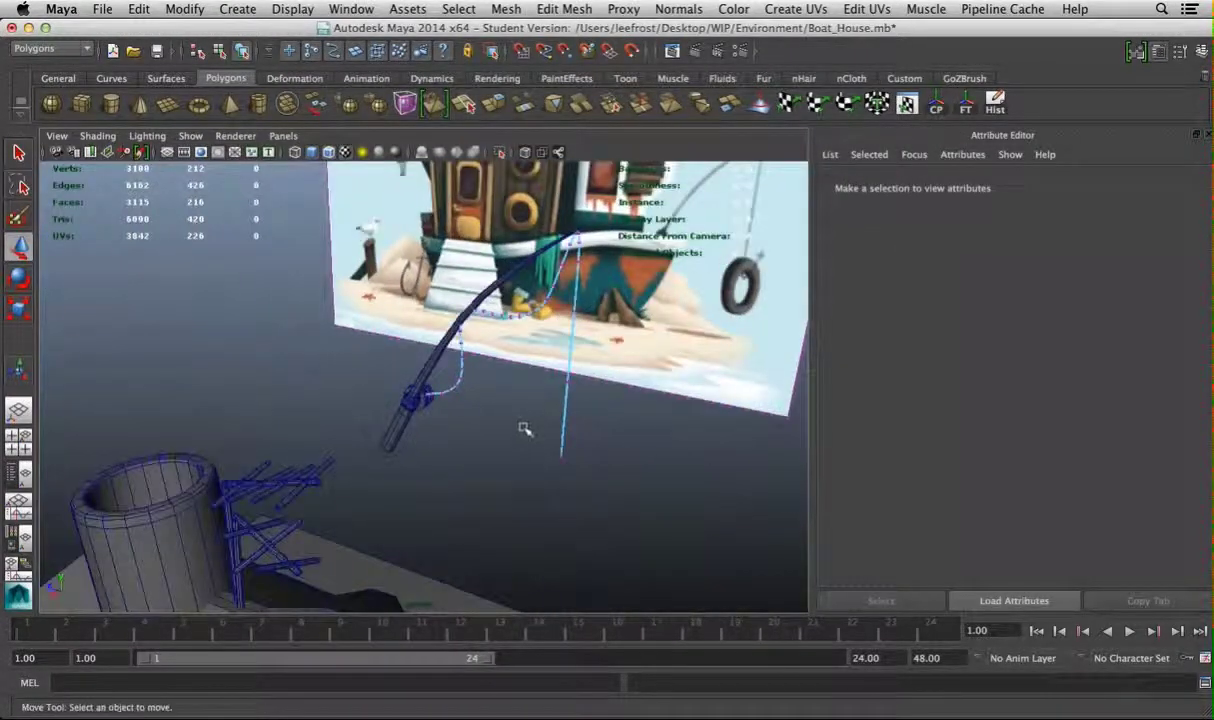
Select all parts of the fishing rod, reel and line, duplicate them, and move the copy toward the second boat house
right_drag(414, 400, 488, 352)
alt+drag(488, 352, 523, 420)
drag(372, 220, 532, 452)
right_drag(406, 402, 412, 412)
click(410, 410)
key(ctrl+d)
drag(463, 333, 580, 335)
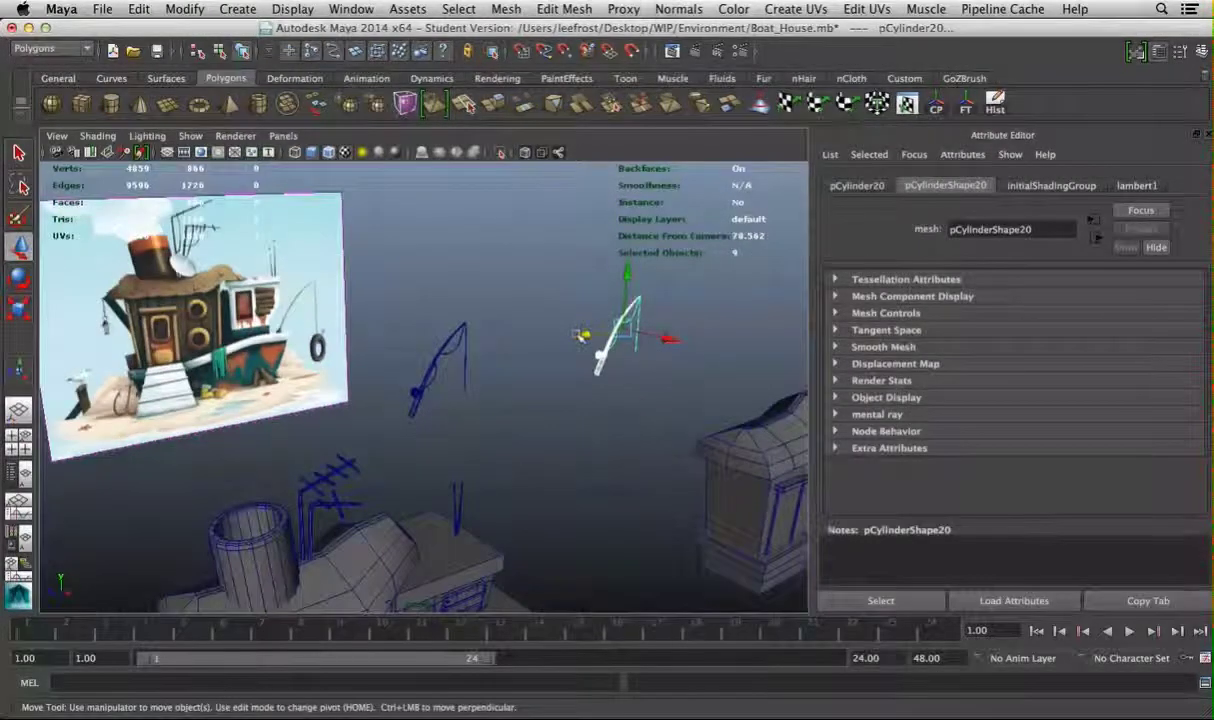
key(Delete)
Combine the original fishing rod, reel and line into a single mesh
alt+drag(658, 352, 580, 461)
click(506, 9)
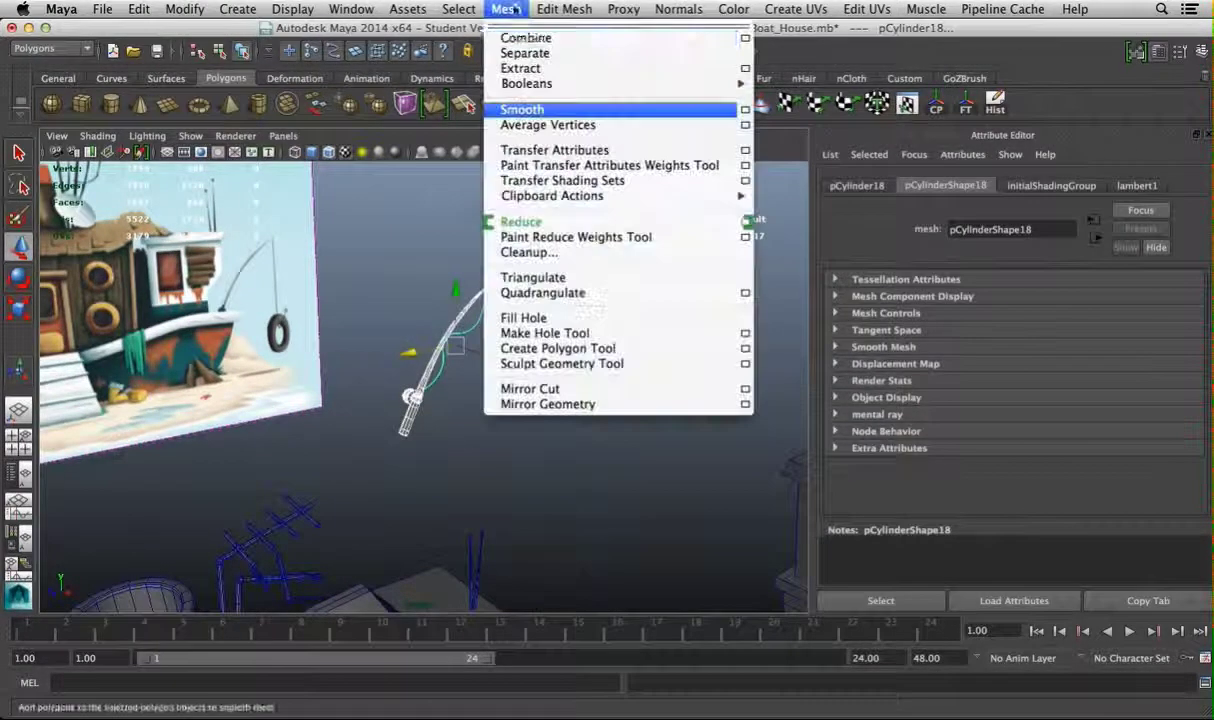
click(525, 37)
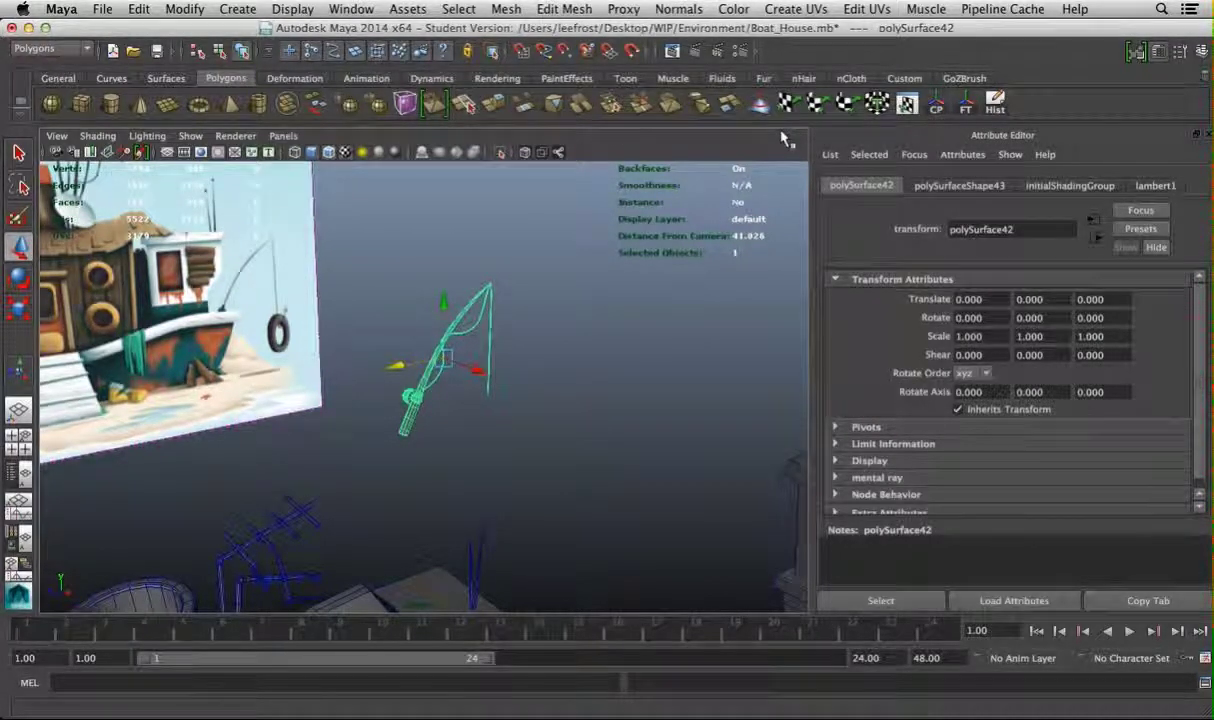
Move the combined fishing rod down onto the boat's bow, to a translation of about -1.373, -26.081, -6.203
alt+drag(450, 358, 446, 212)
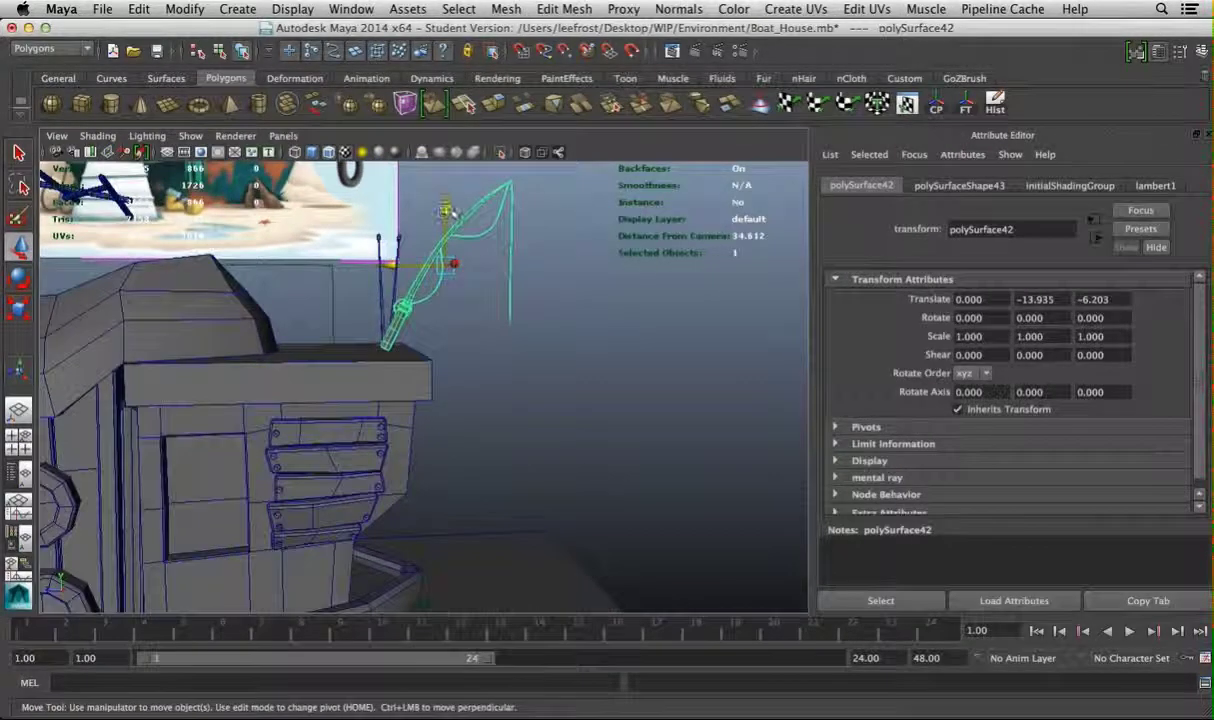
drag(485, 451, 549, 425)
alt+middle_drag(549, 425, 430, 372)
alt+drag(452, 463, 417, 398)
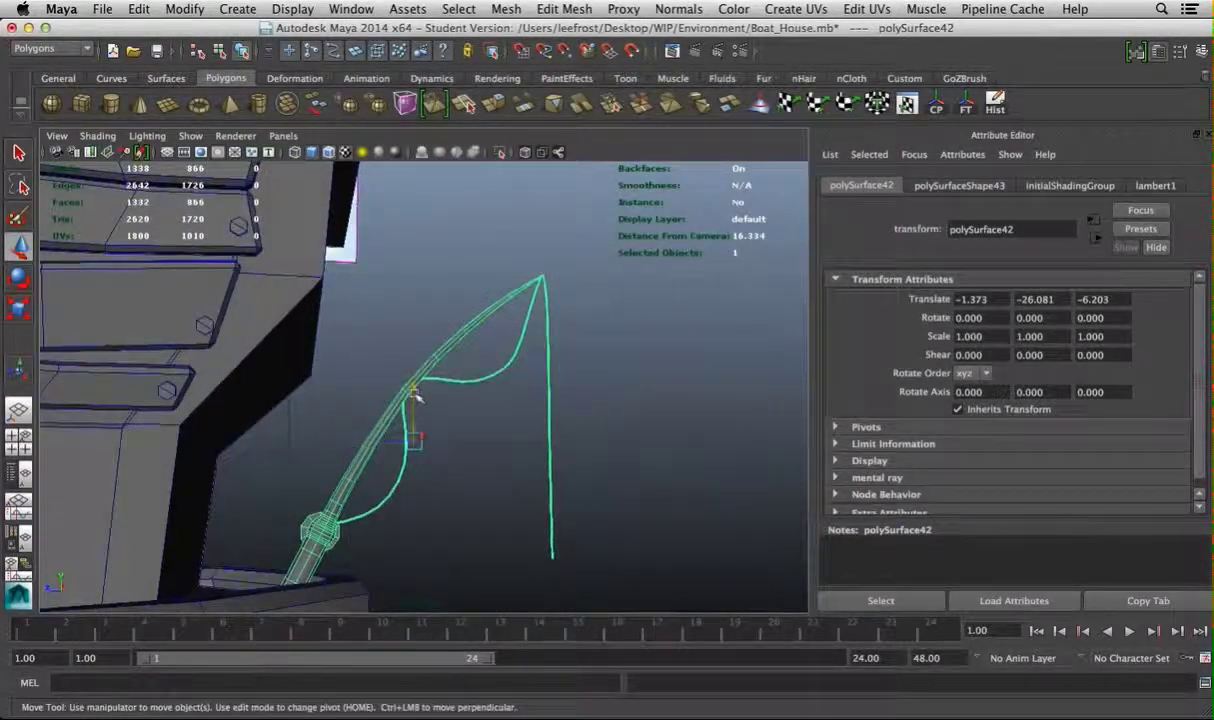
Scale the fishing rod uniformly to 1.315 and shift it on the bow to about -1.373, -25.778, -6.549
drag(418, 453, 488, 439)
key(w)
drag(430, 408, 431, 383)
Check the fishing rod's size and placement against the whole boat house
key(space)
key(space)
key(space)
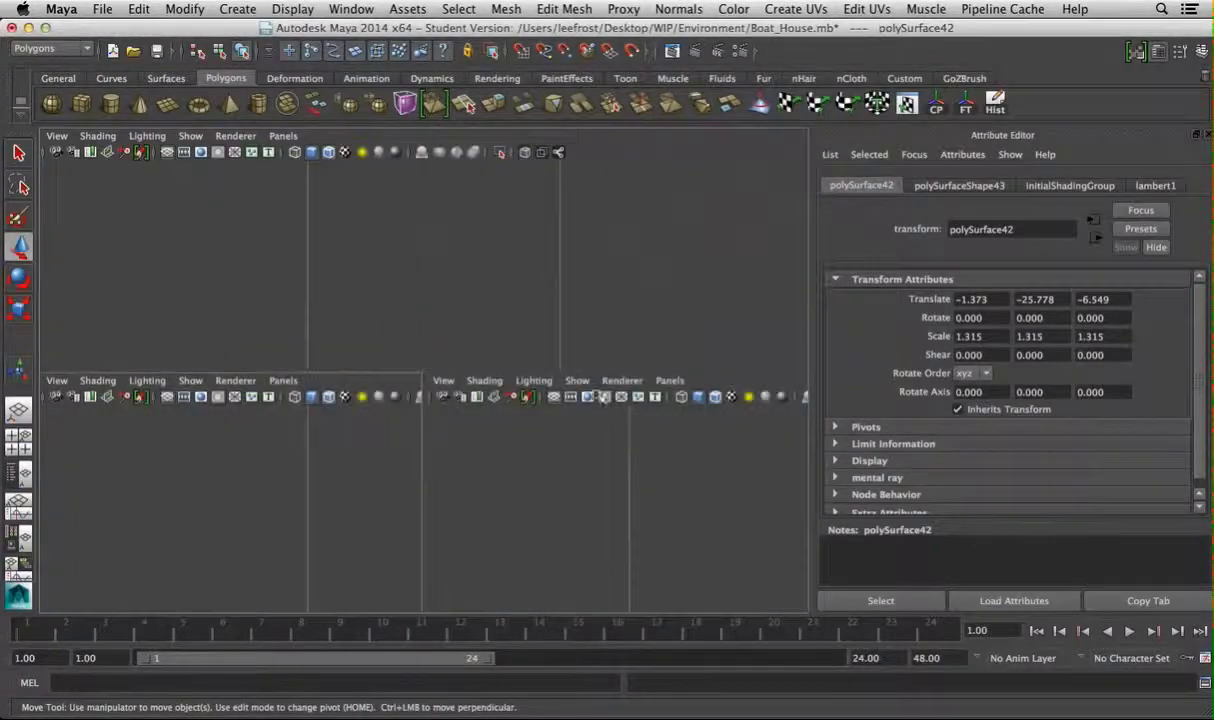
key(space)
scroll(450, 308, down, 5)
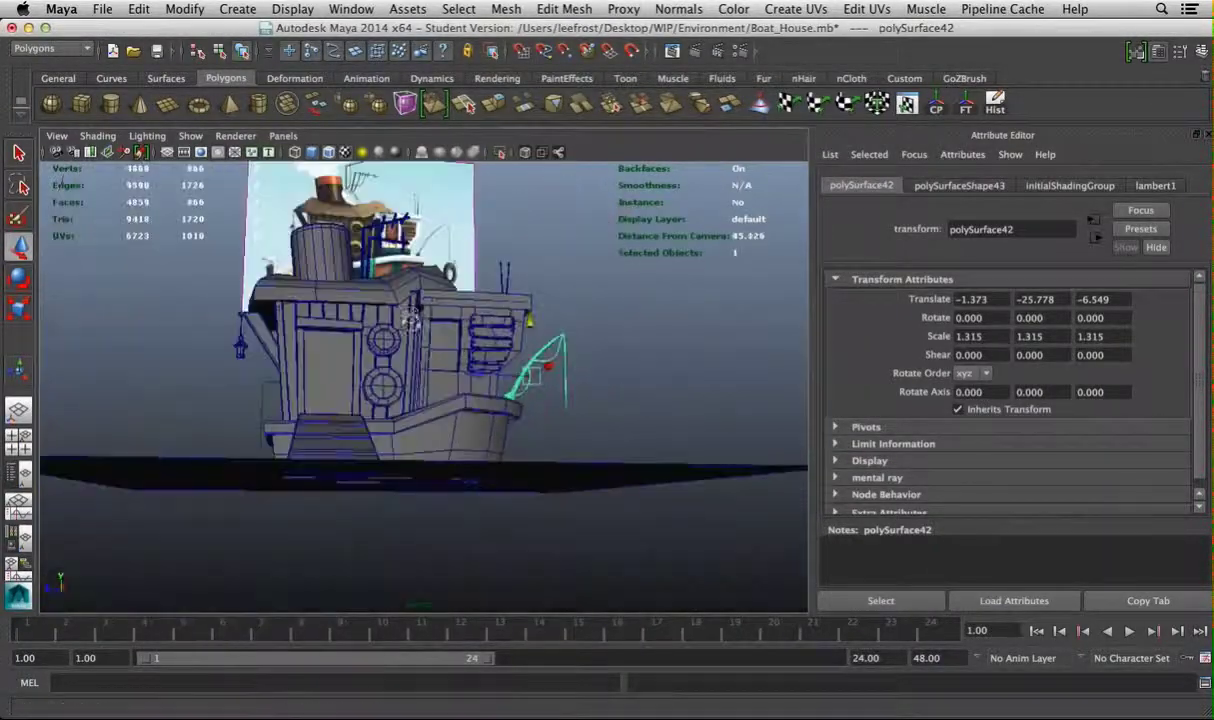
alt+drag(450, 308, 380, 315)
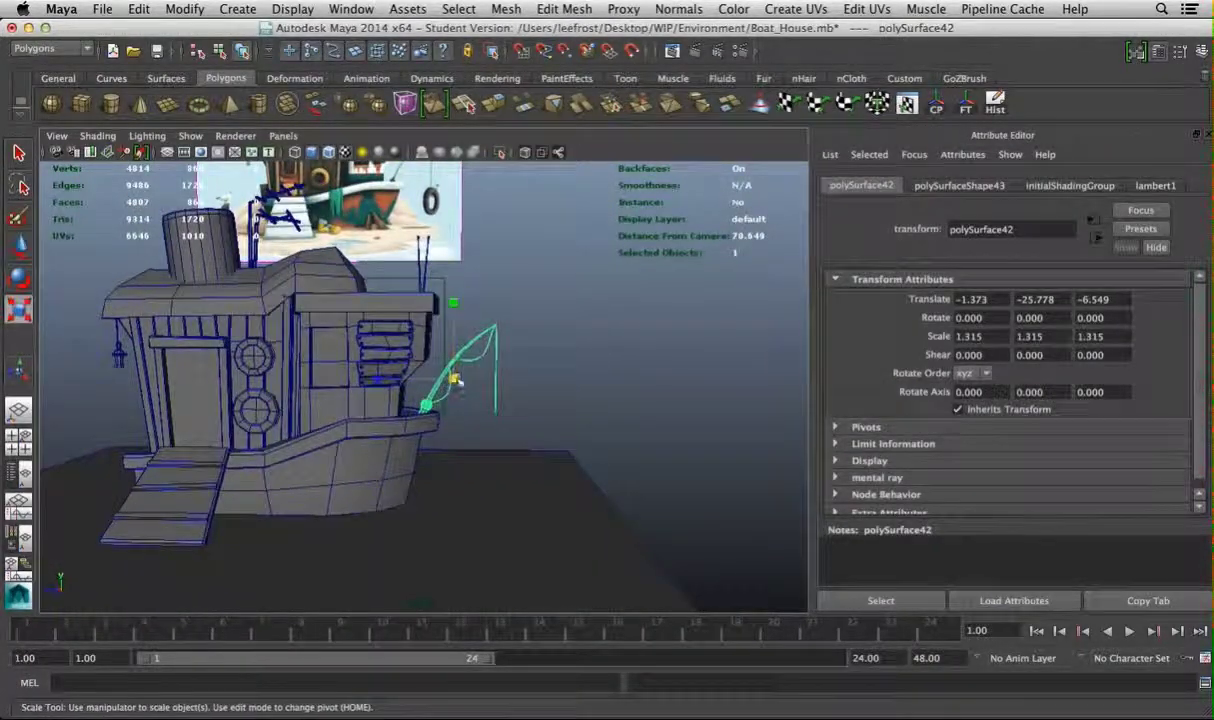
click(622, 410)
alt+drag(622, 410, 652, 436)
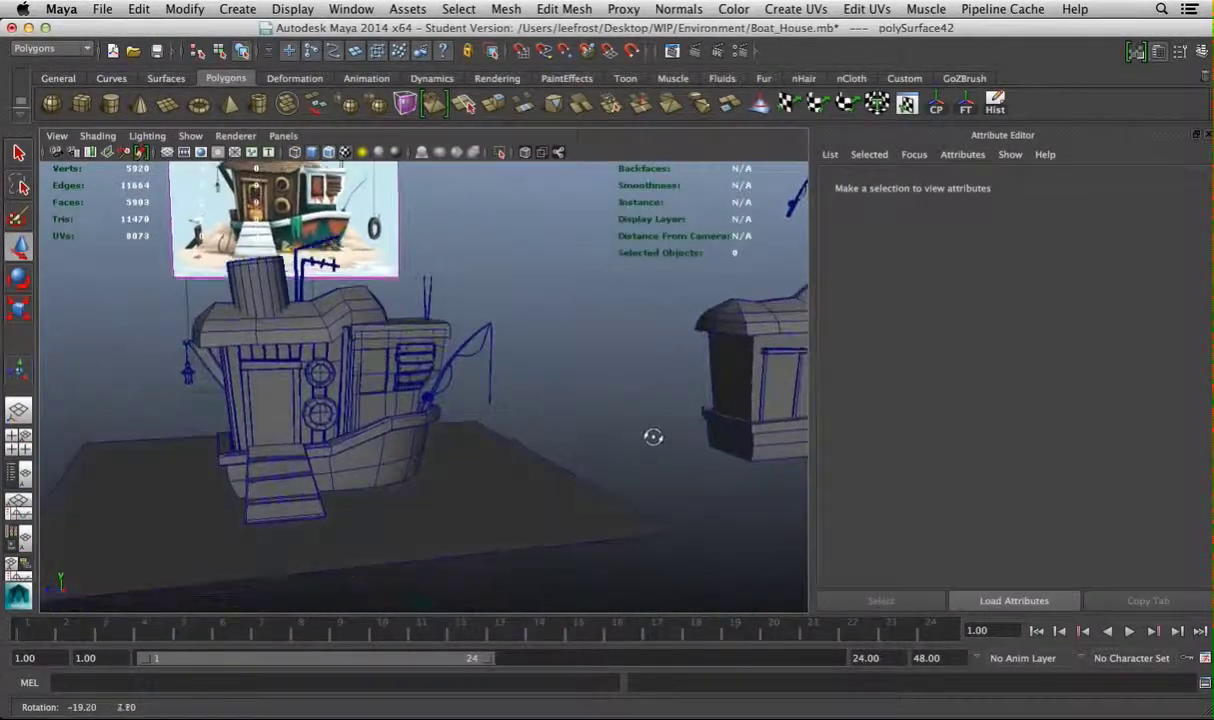
Create a polygon cube in the side view next to the reference image and frame it in perspective
key(super+Tab)
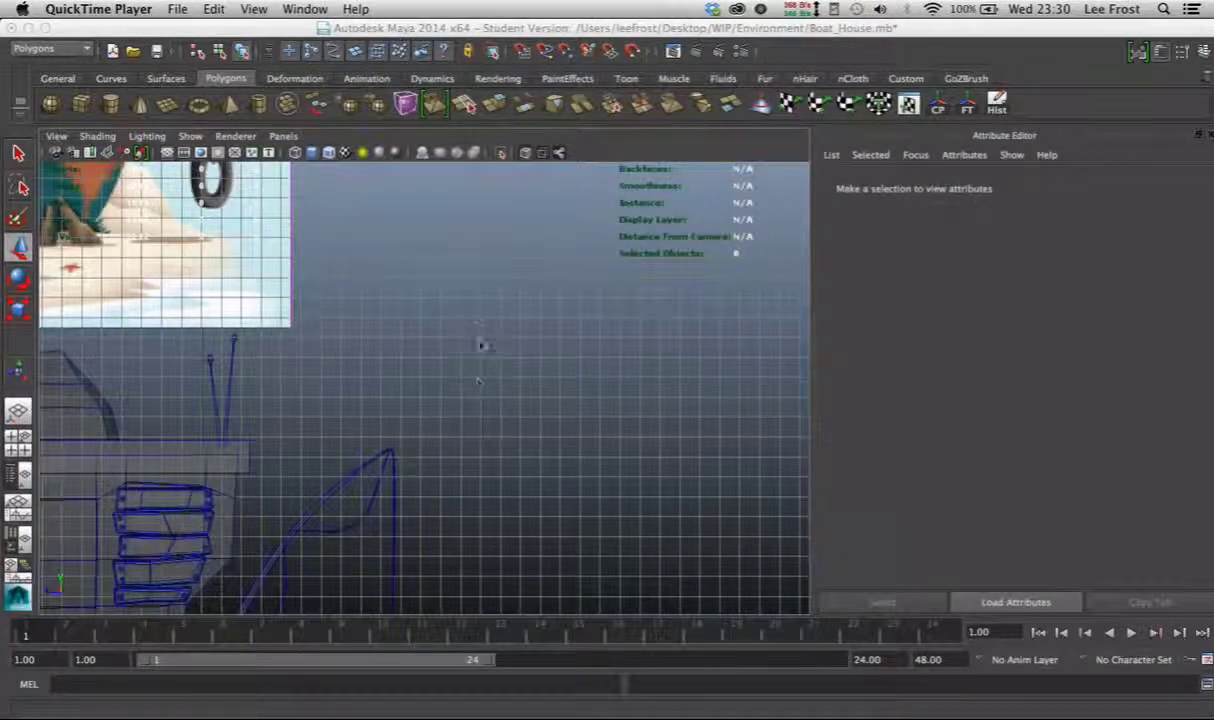
click(538, 420)
alt+middle_drag(538, 420, 542, 514)
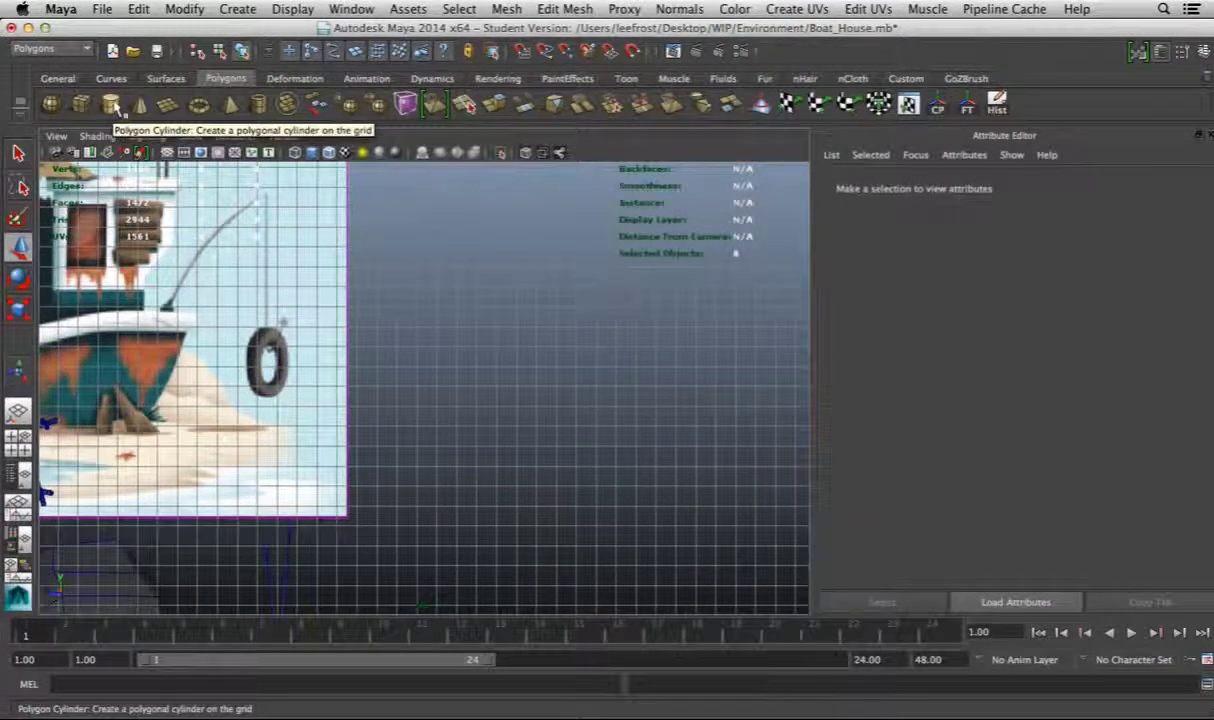
click(81, 104)
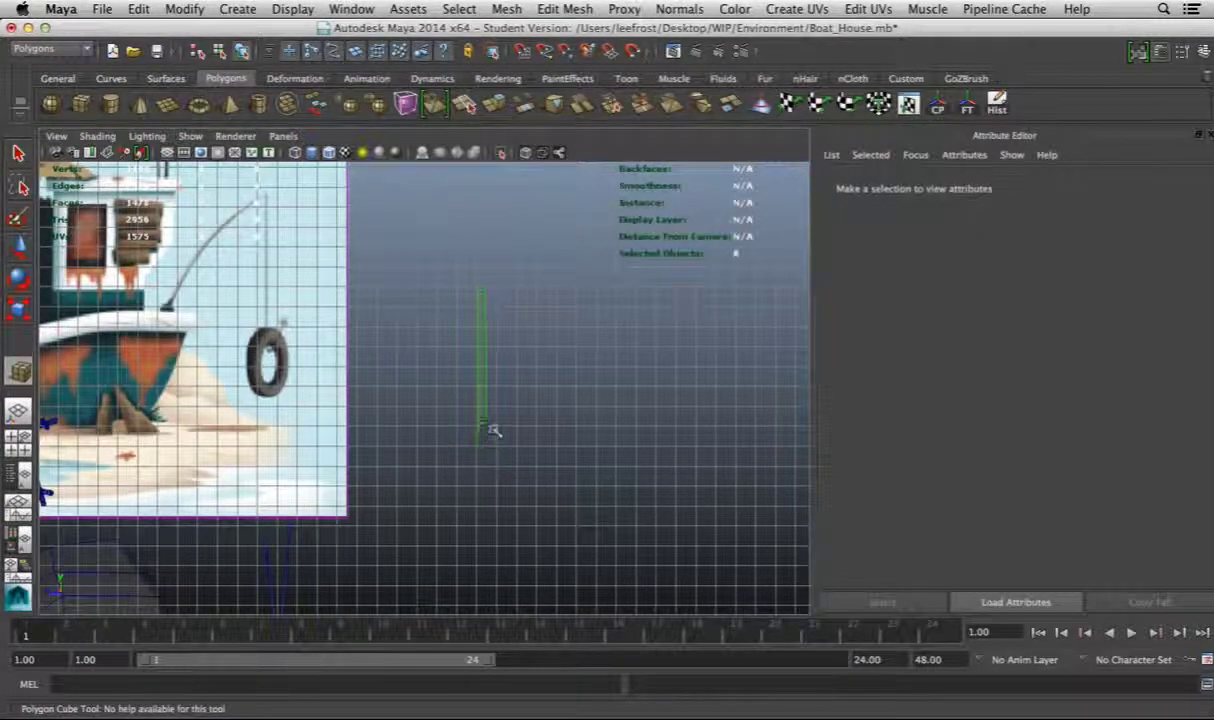
click(490, 302)
key(space)
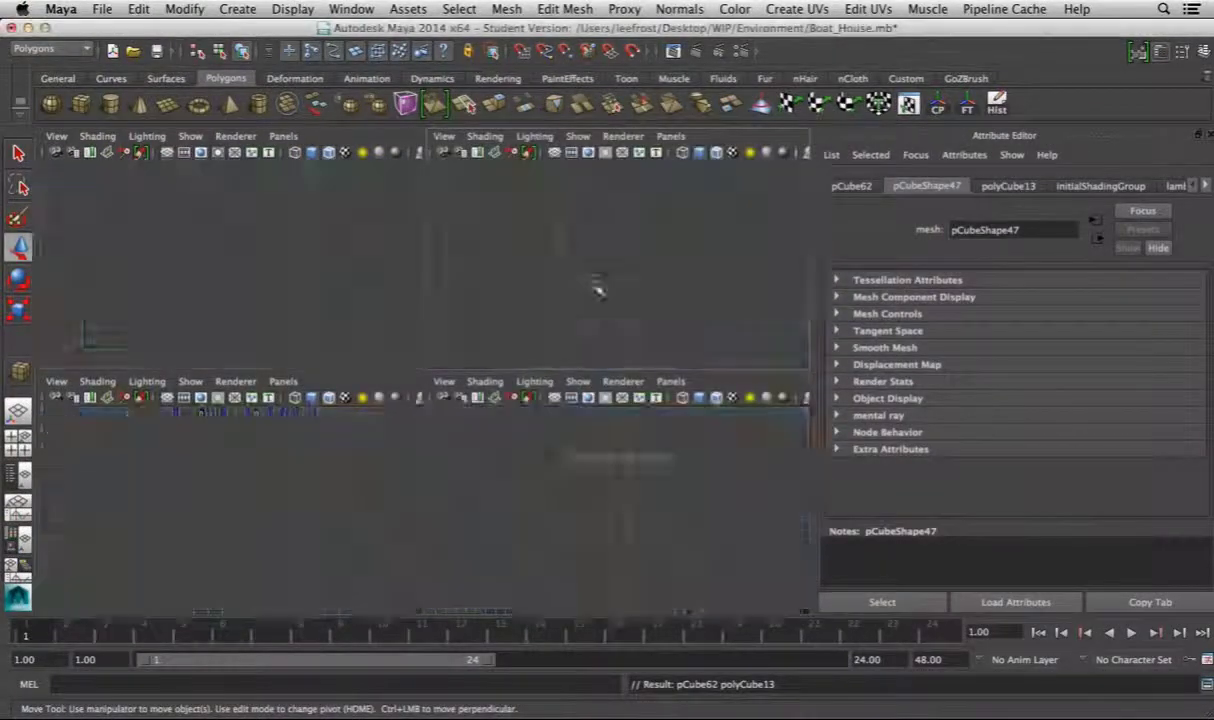
key(space)
key(f)
alt+drag(577, 406, 470, 457)
Extrude the cube's bottom face, narrow it, and extrude it straight down to form the long shank of a fishing hook
key(r)
key(super+1)
click(433, 103)
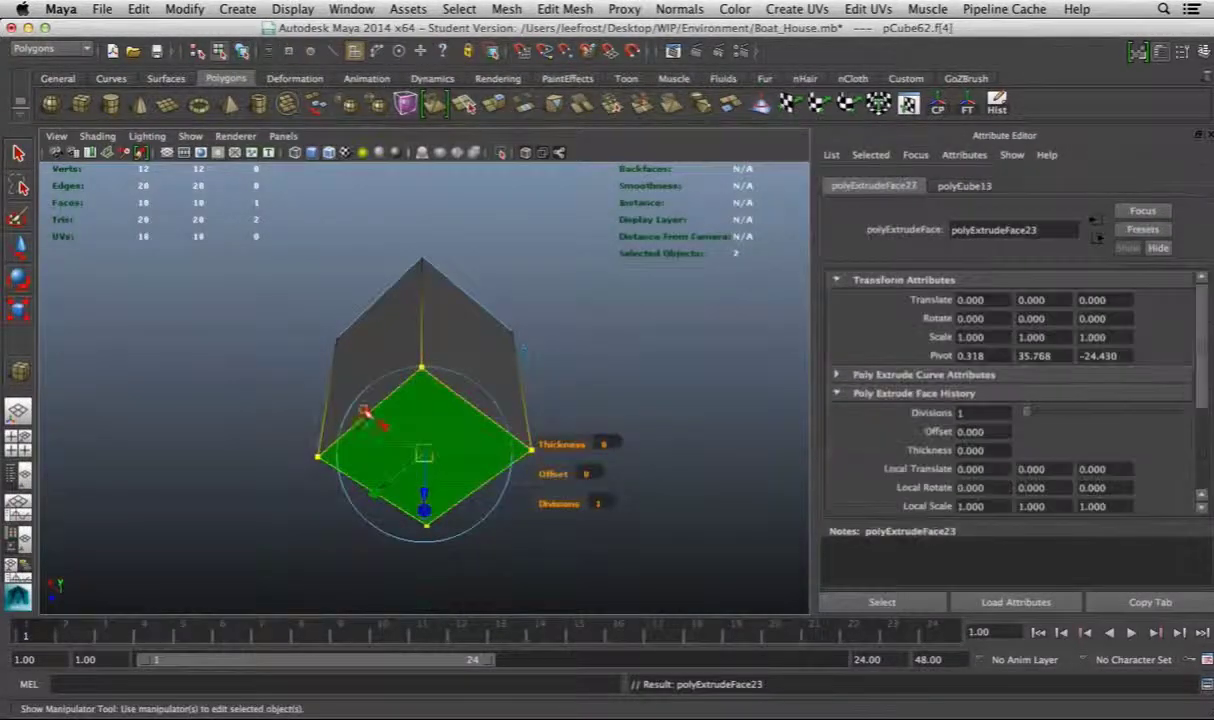
key(space)
key(ctrl+e)
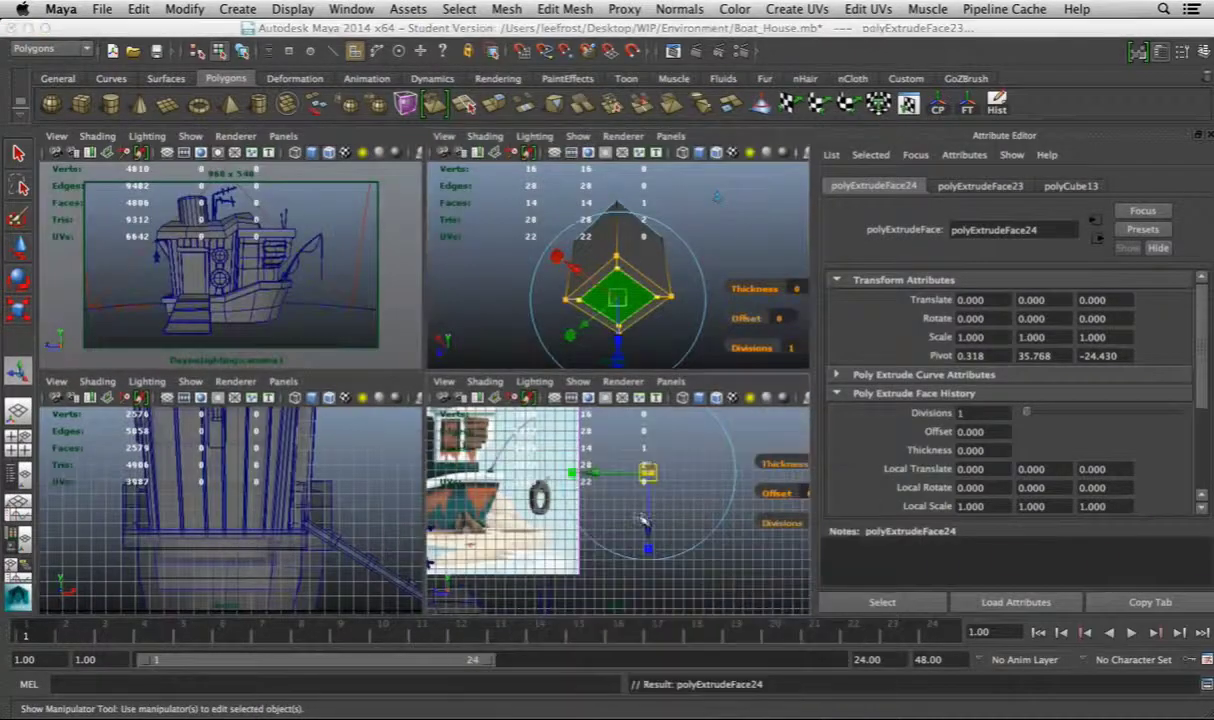
key(space)
drag(427, 300, 427, 323)
click(387, 360)
alt+drag(387, 360, 205, 135)
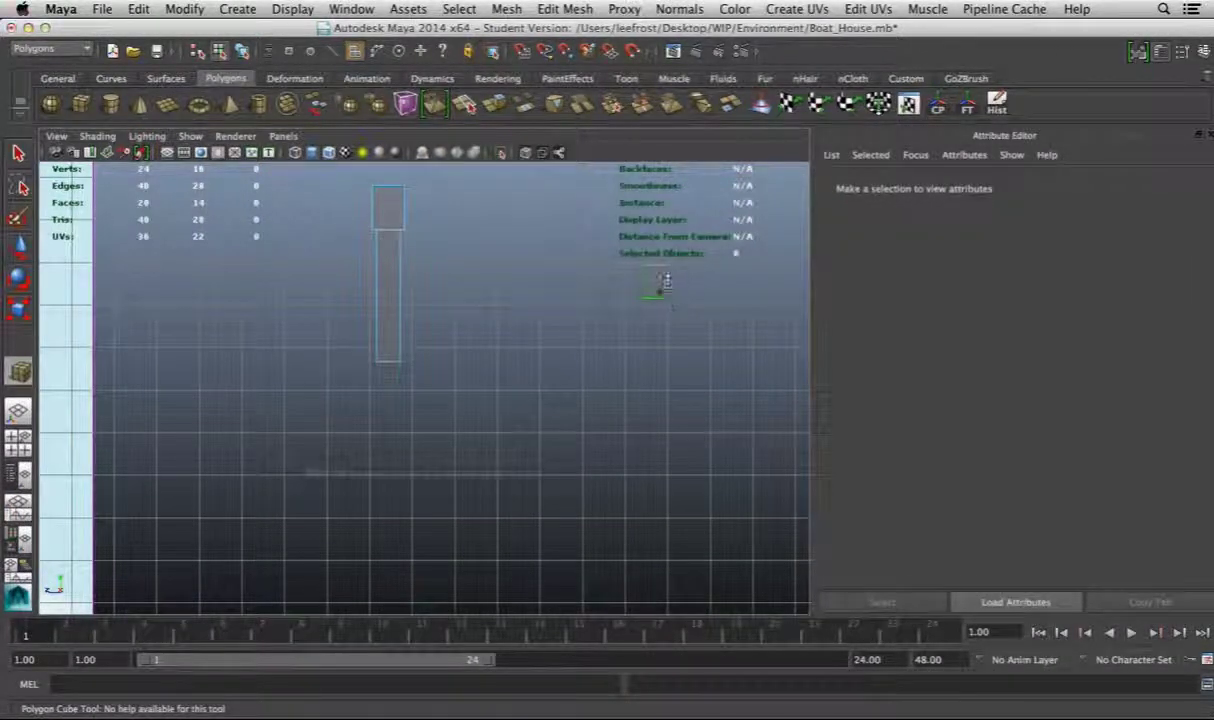
Create a second, smaller polygon cube beside the shank and scale in its top vertices to taper it into the hook's tip
click(678, 288)
key(space)
alt+drag(678, 288, 718, 233)
click(718, 233)
key(r)
click(620, 218)
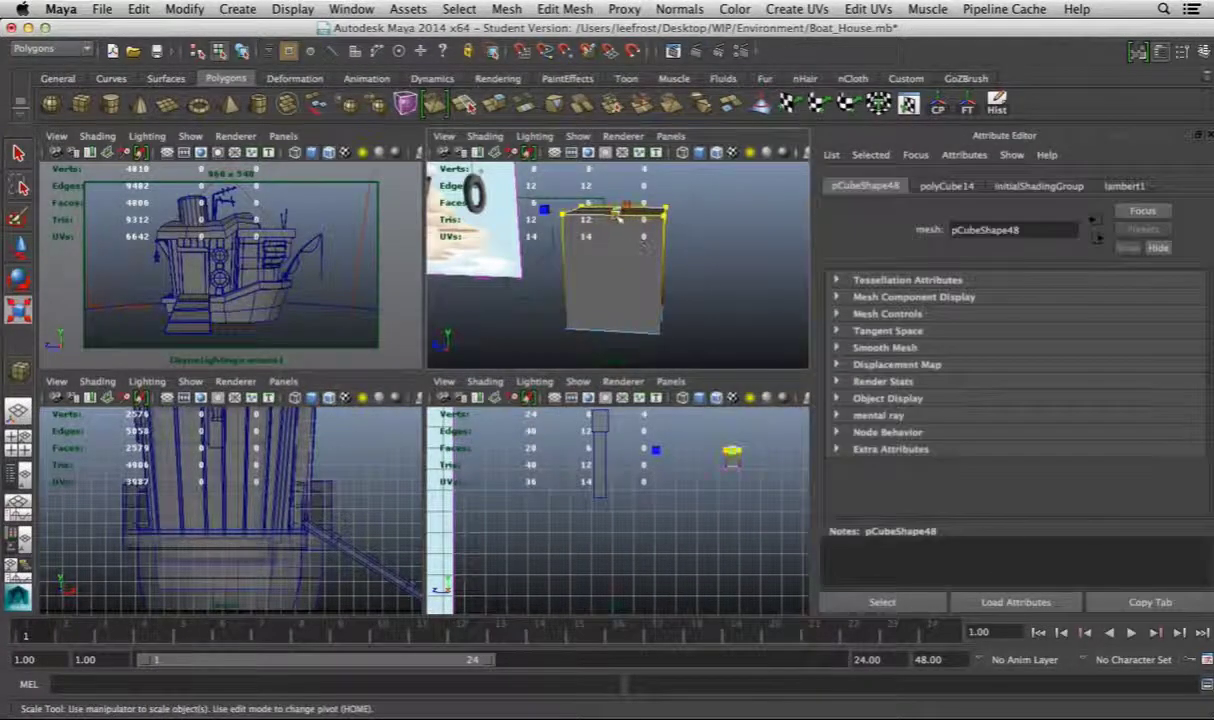
click(716, 296)
key(space)
key(space)
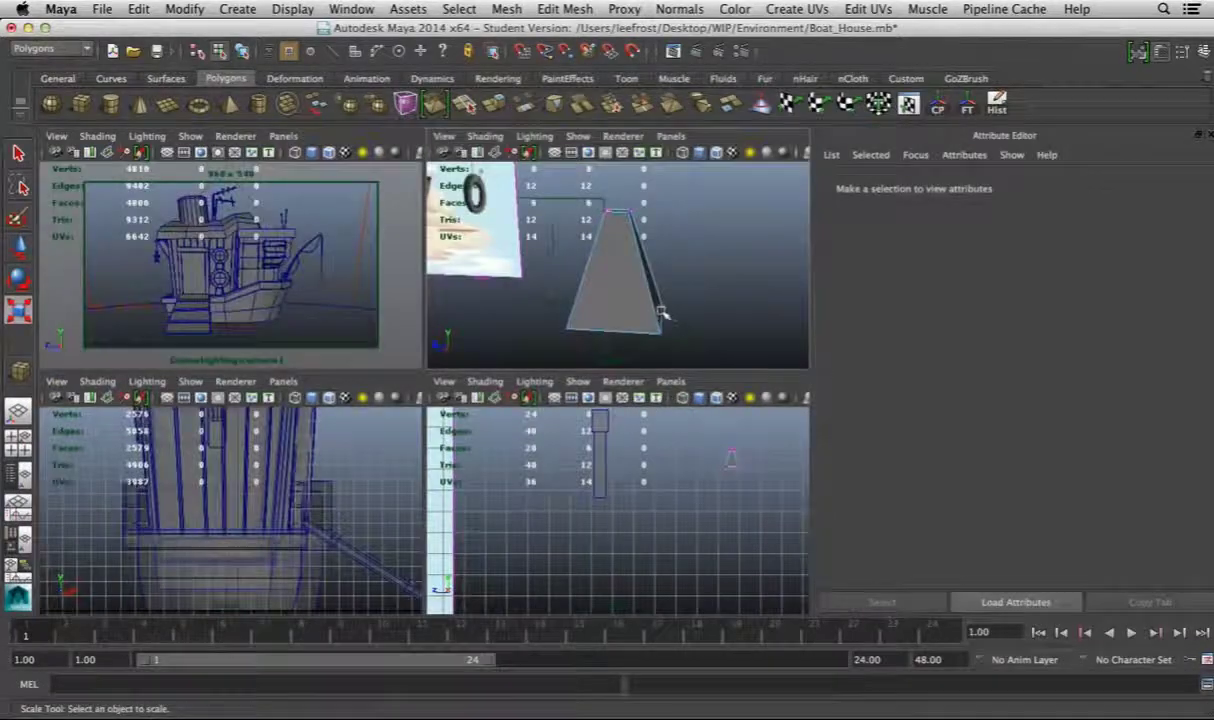
Move the tapered tip closer to the shank in the side view and rotate it so its base angles towards the shank's lower end
key(space)
alt+right_drag(585, 387, 658, 360)
click(658, 360)
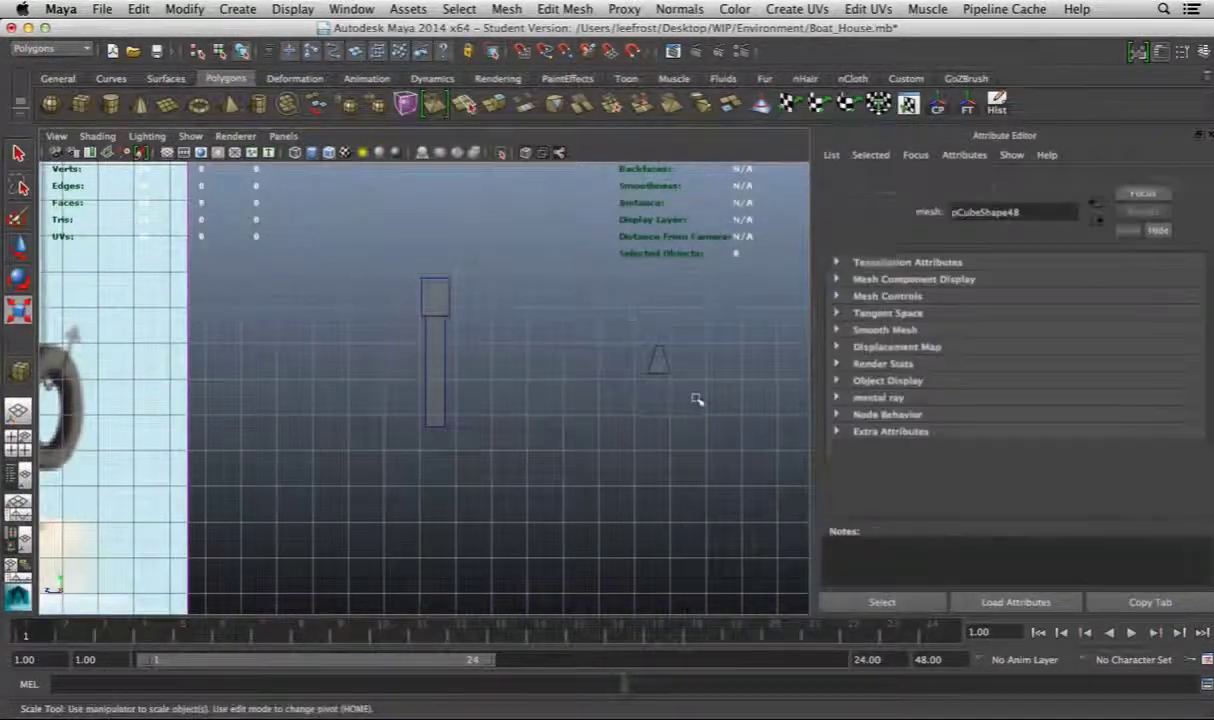
key(e)
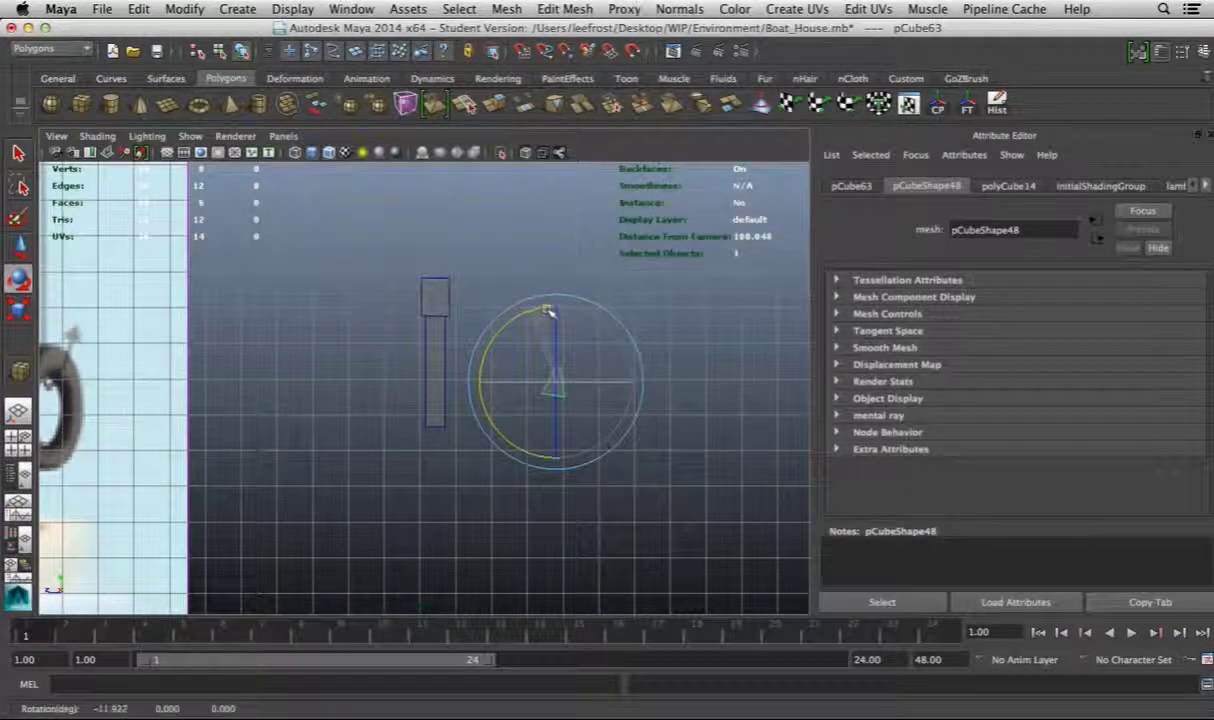
click(607, 482)
Delete the shank's bottom end face and the tapered tip's base face to leave both ends open
right_drag(439, 412, 339, 393)
click(430, 340)
key(w)
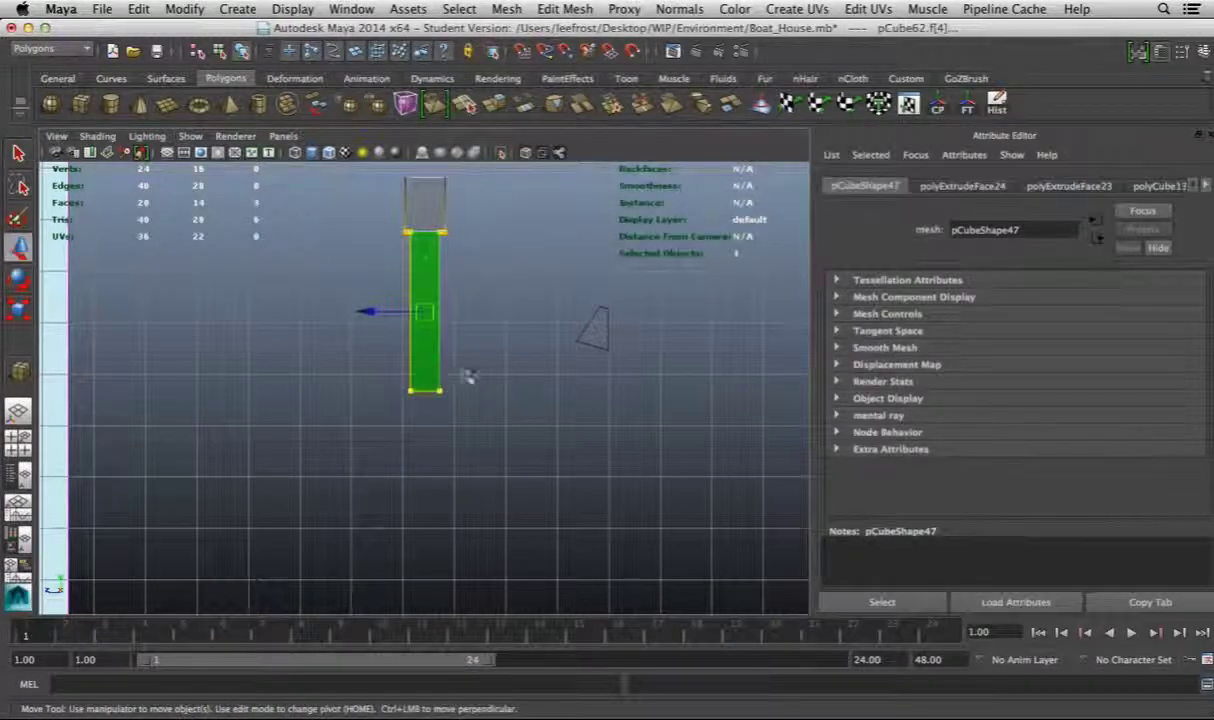
click(590, 374)
right_drag(612, 366, 590, 341)
click(600, 343)
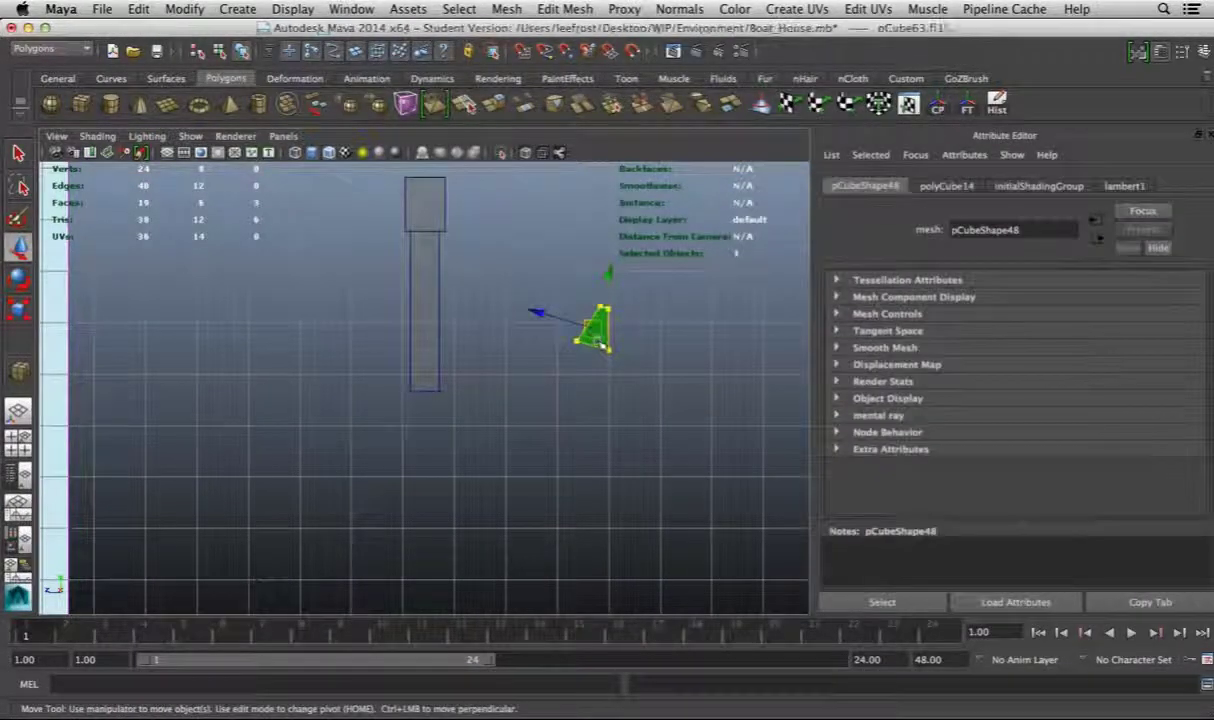
Combine the shank and the tapered tip into a single mesh
click(651, 339)
click(439, 283)
shift+click(597, 330)
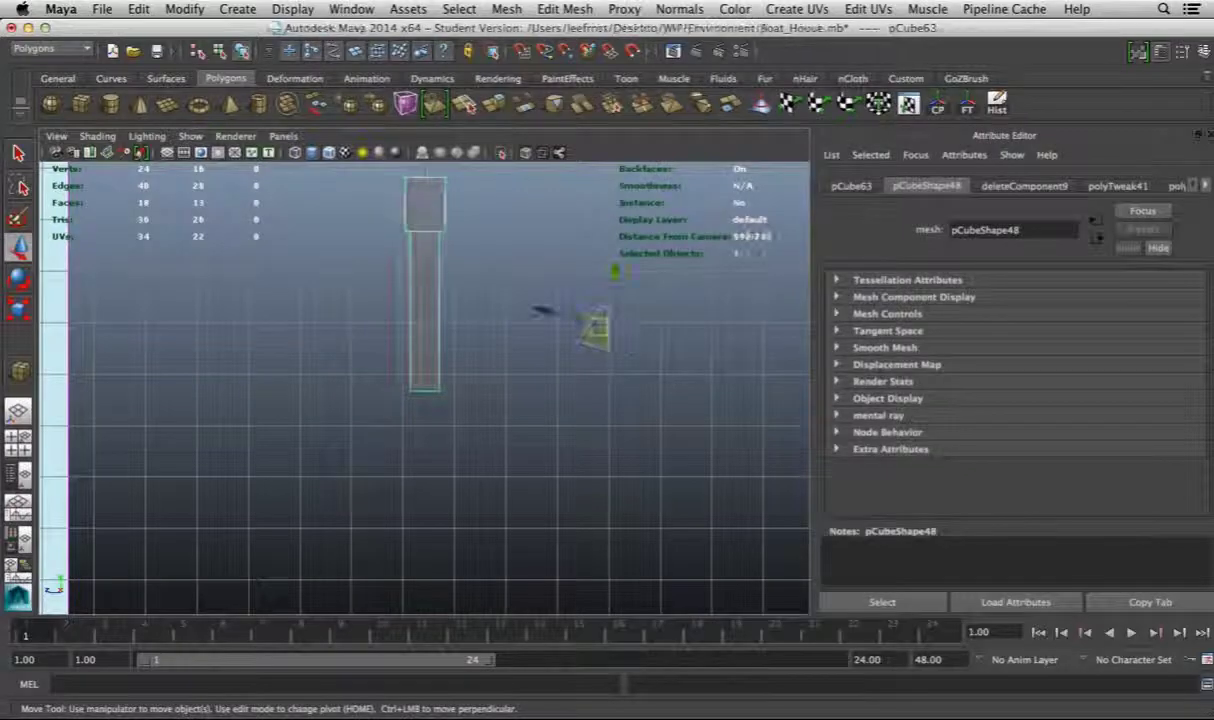
shift+right_drag(597, 330, 472, 356)
Bridge the open ends of the shank and tip with a smooth path plus curve, and set the bridge to 8 divisions
click(376, 328)
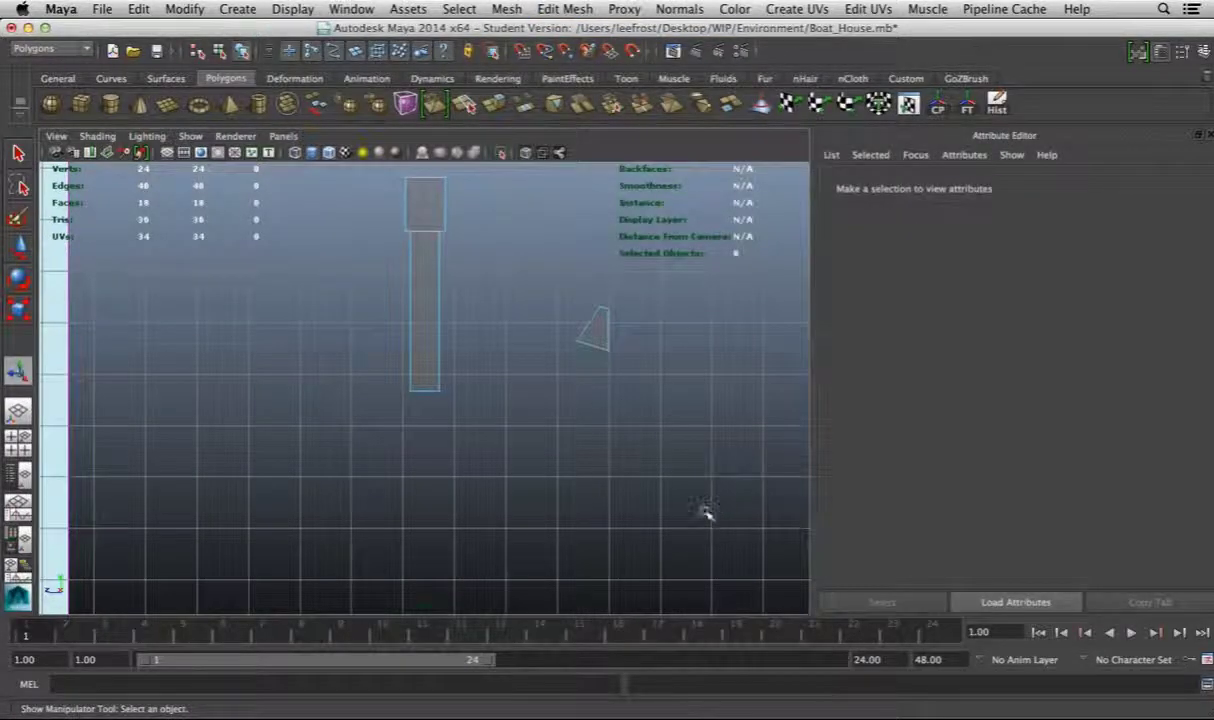
drag(706, 512, 405, 316)
click(565, 9)
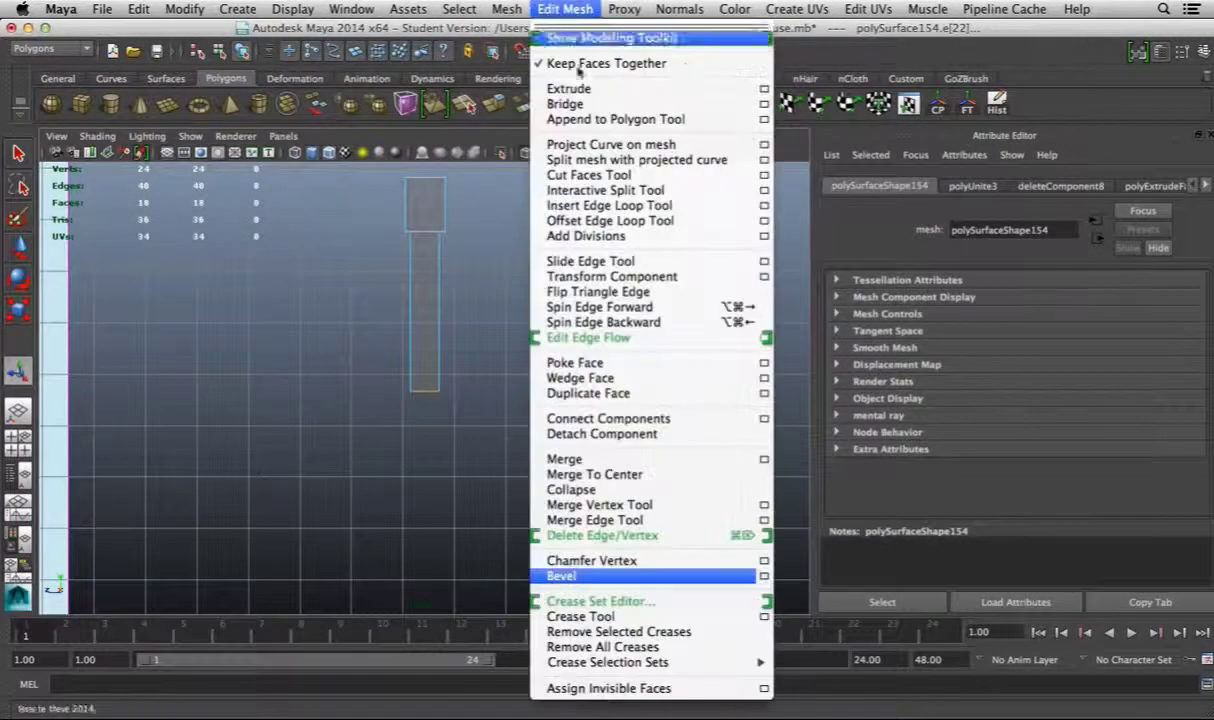
click(764, 105)
click(895, 398)
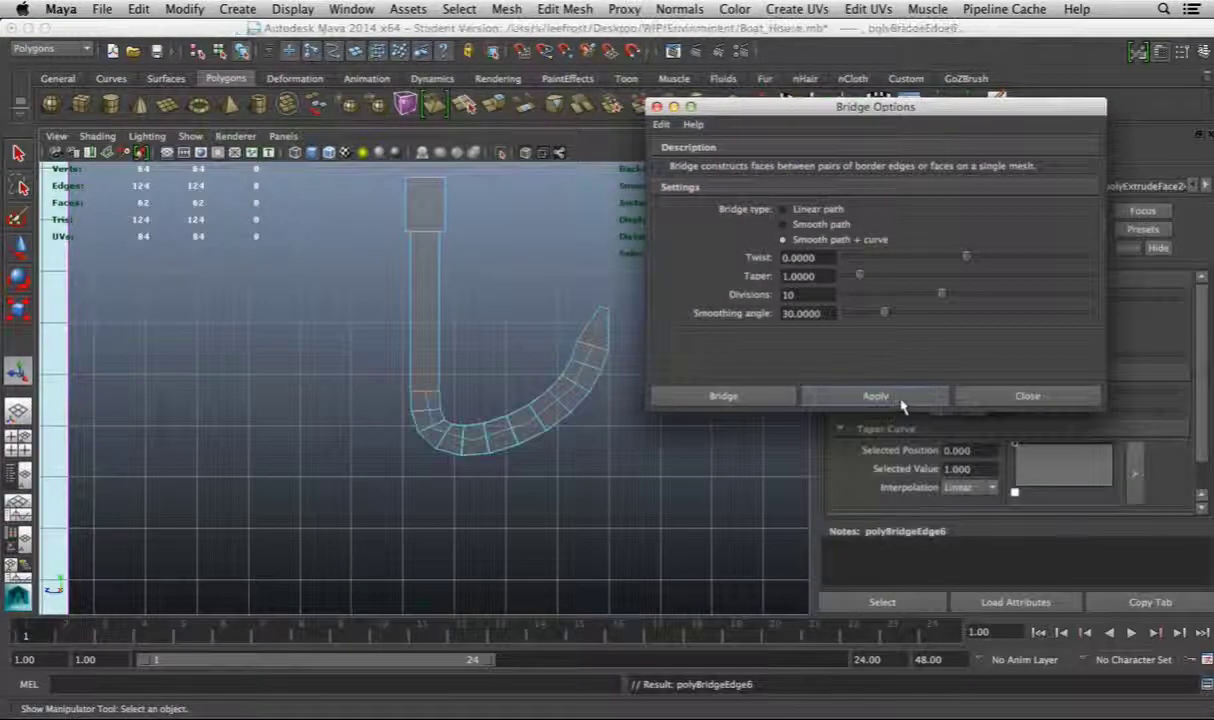
click(1027, 395)
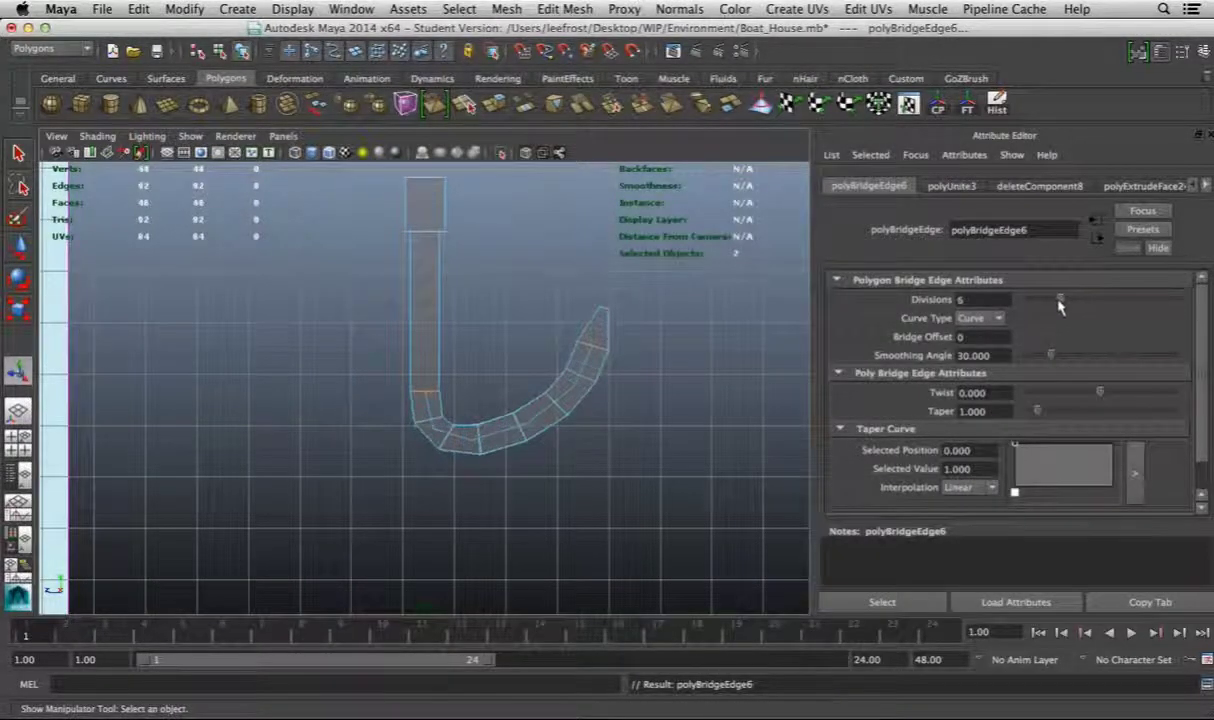
Move the bridge curve's control vertices down and outward in the side view to shape the bend into a rounder, deeper U
right_click(500, 395)
alt+right_drag(500, 400, 330, 320)
alt+drag(330, 320, 558, 357)
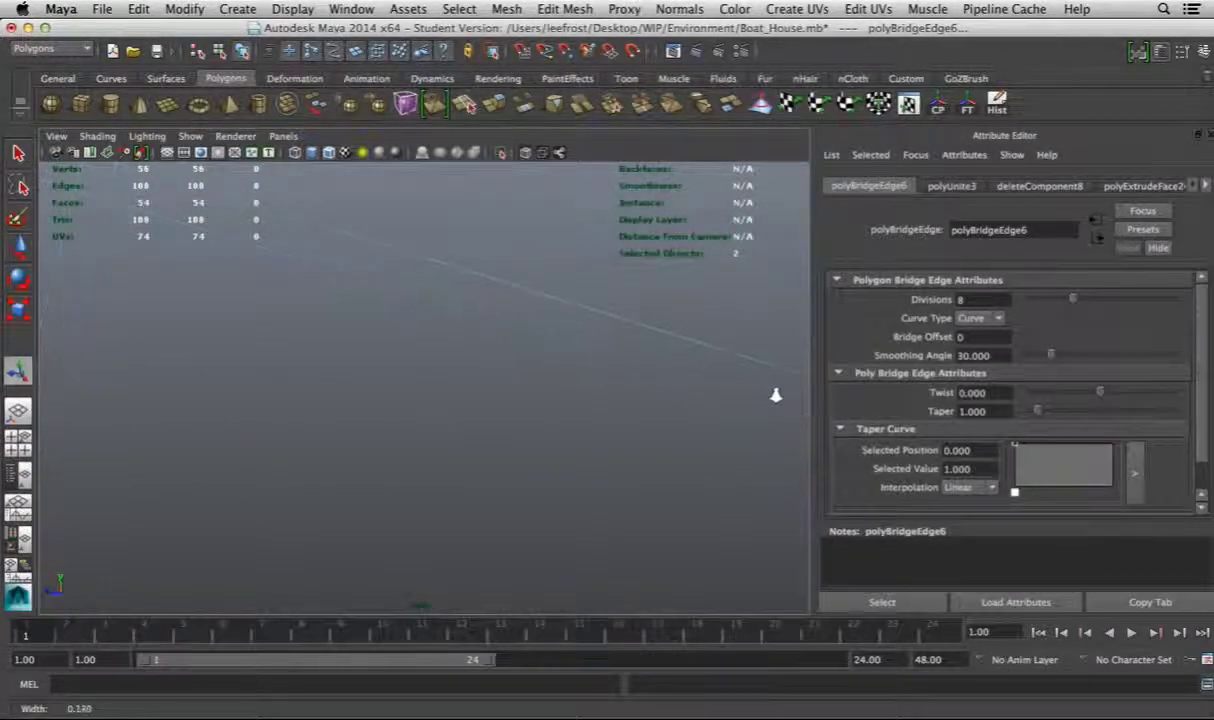
key(space)
key(space)
alt+right_drag(618, 298, 662, 420)
key(space)
key(space)
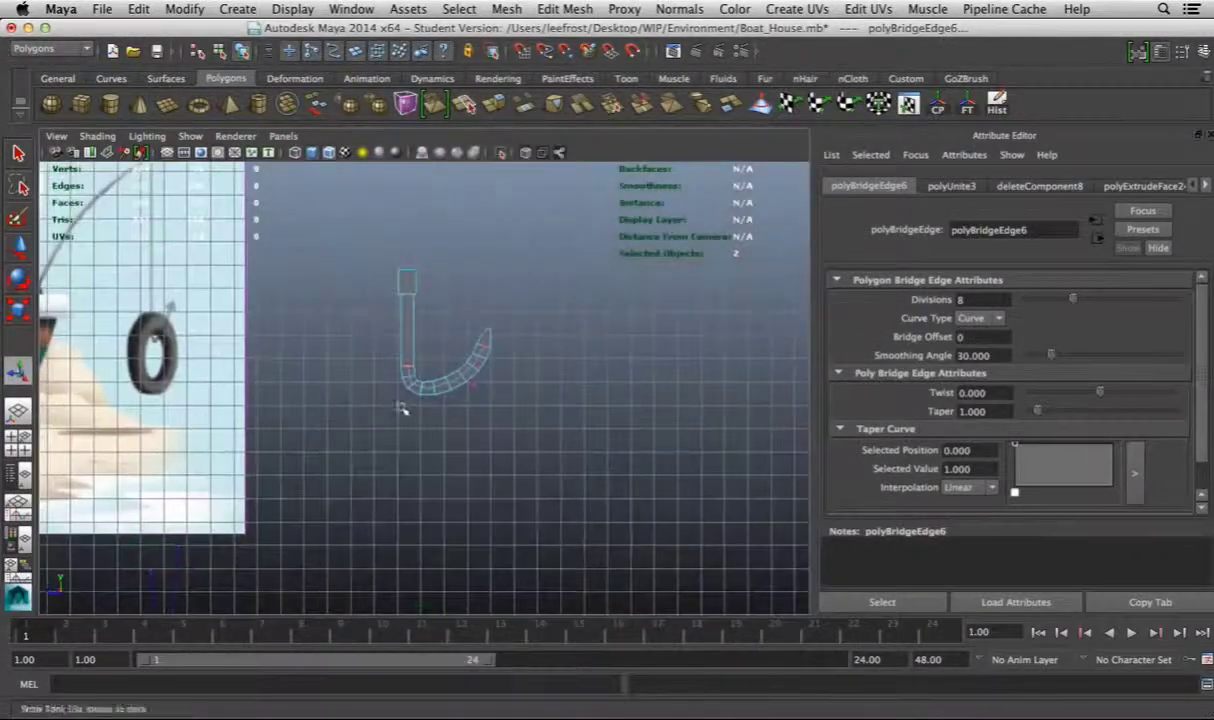
alt+right_drag(331, 398, 466, 390)
key(w)
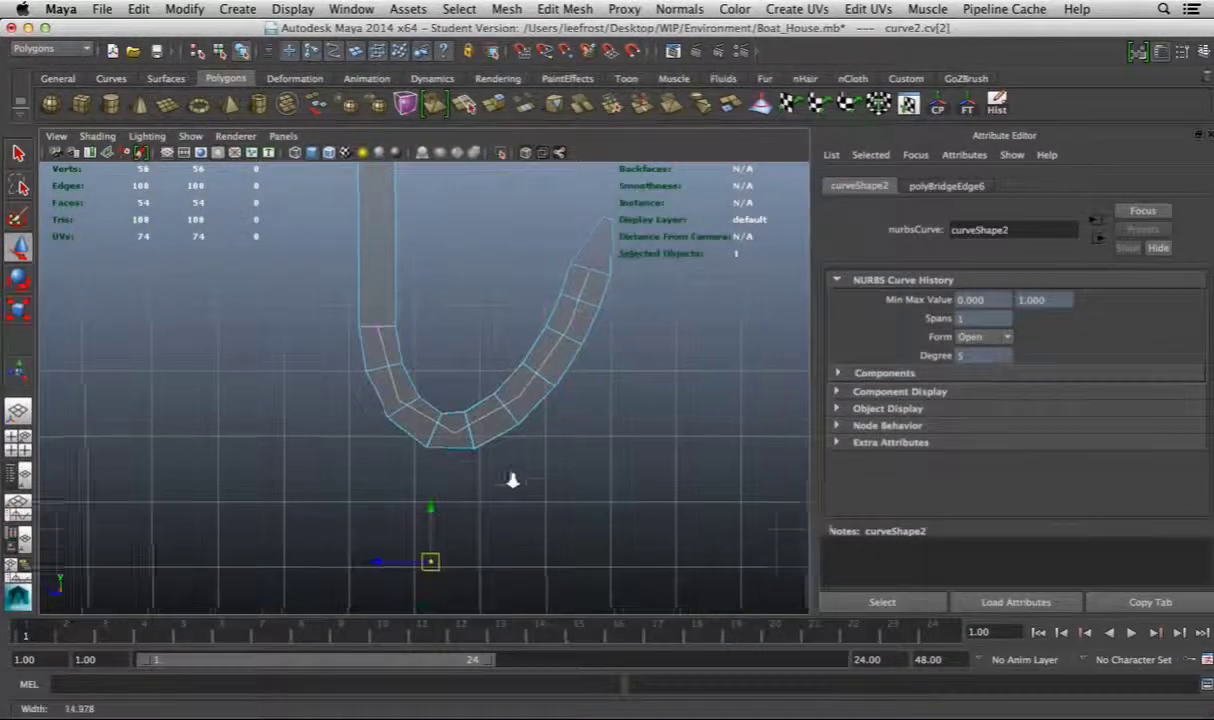
click(386, 383)
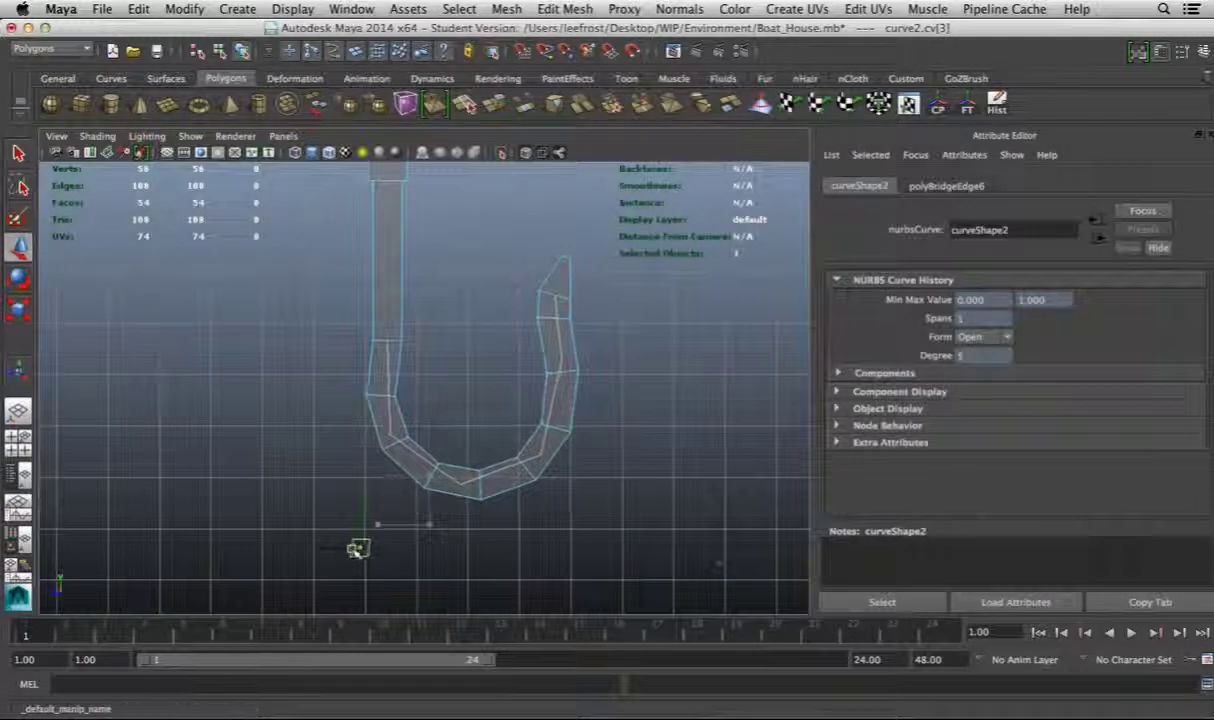
click(300, 425)
key(space)
key(space)
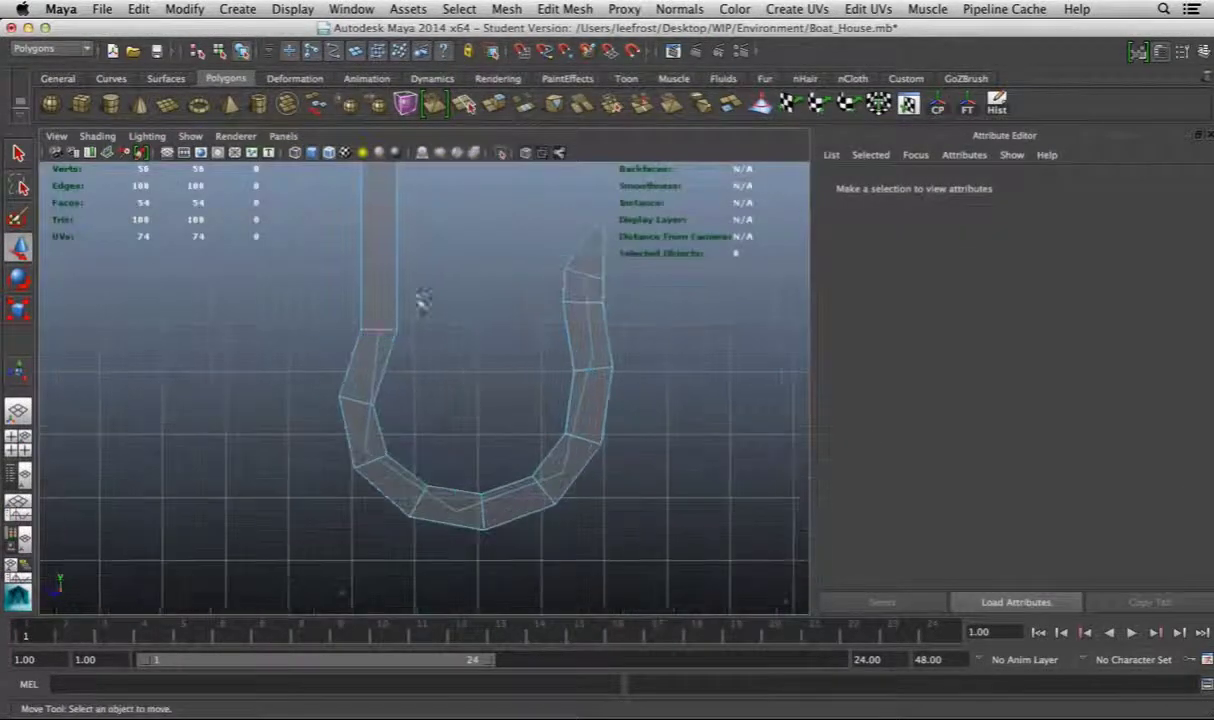
Shift the vertices of the hook's pointed tip outward and rotate the edge rings below it to tilt the point
click(398, 250)
click(601, 330)
scroll(542, 452, up, 10)
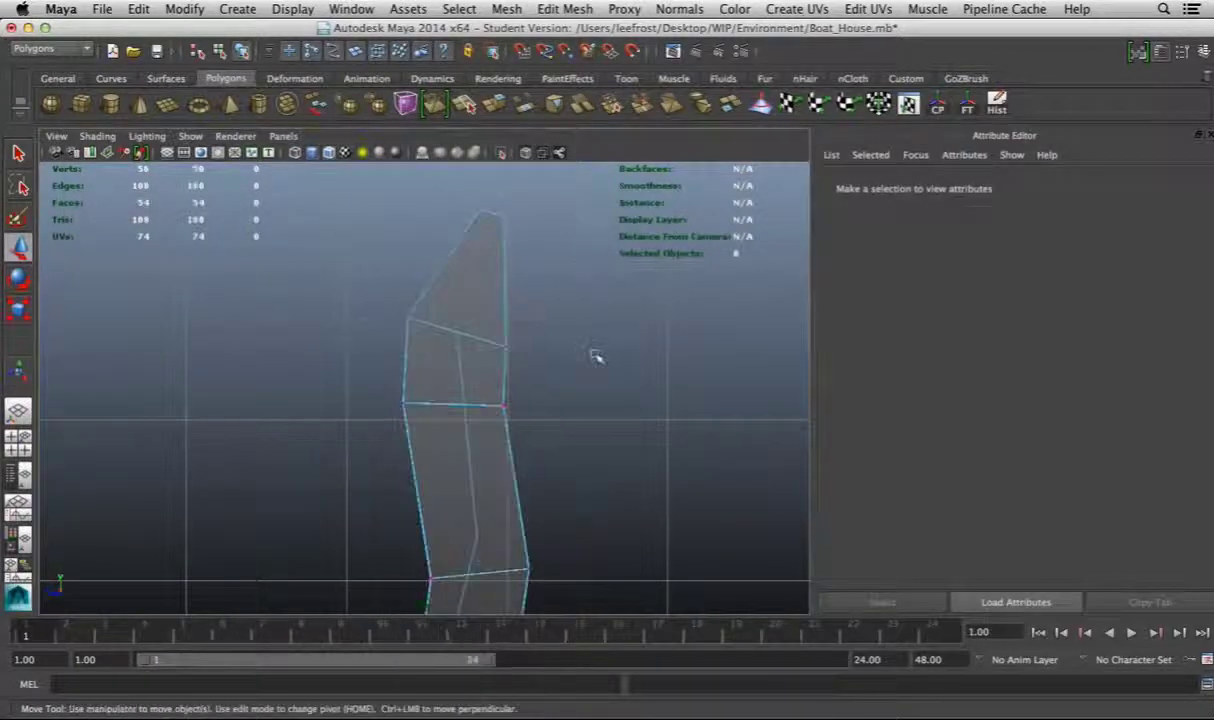
drag(595, 357, 405, 195)
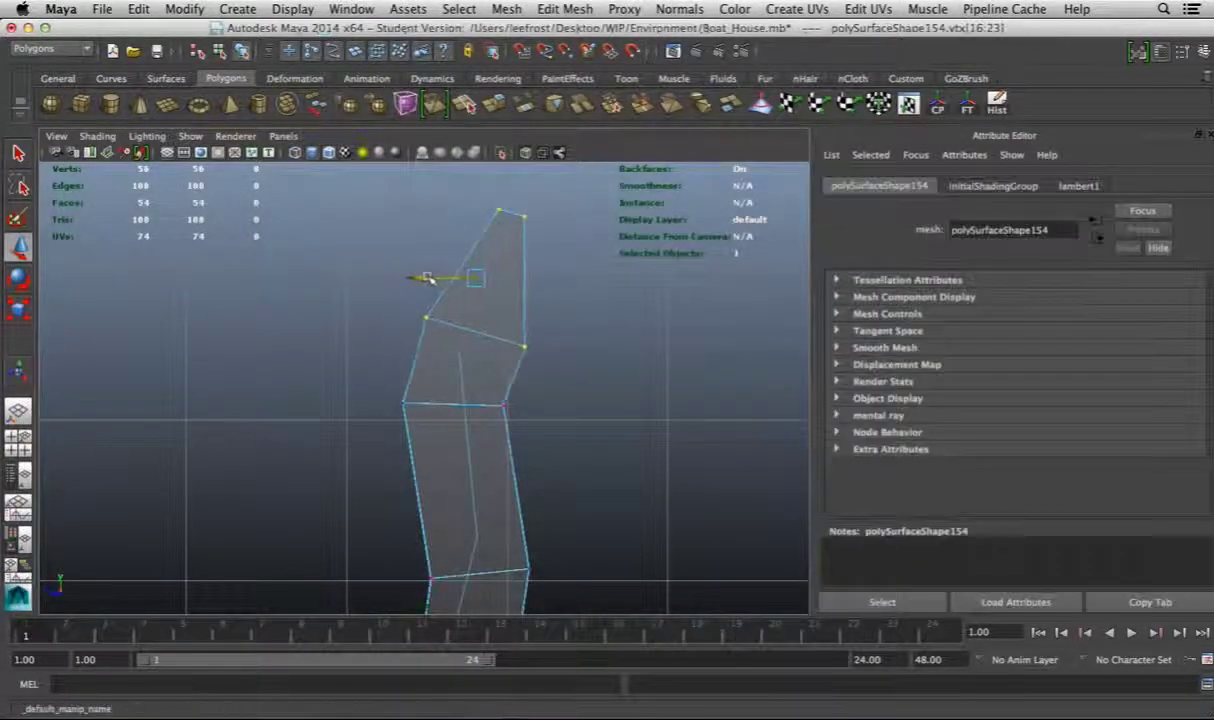
click(650, 425)
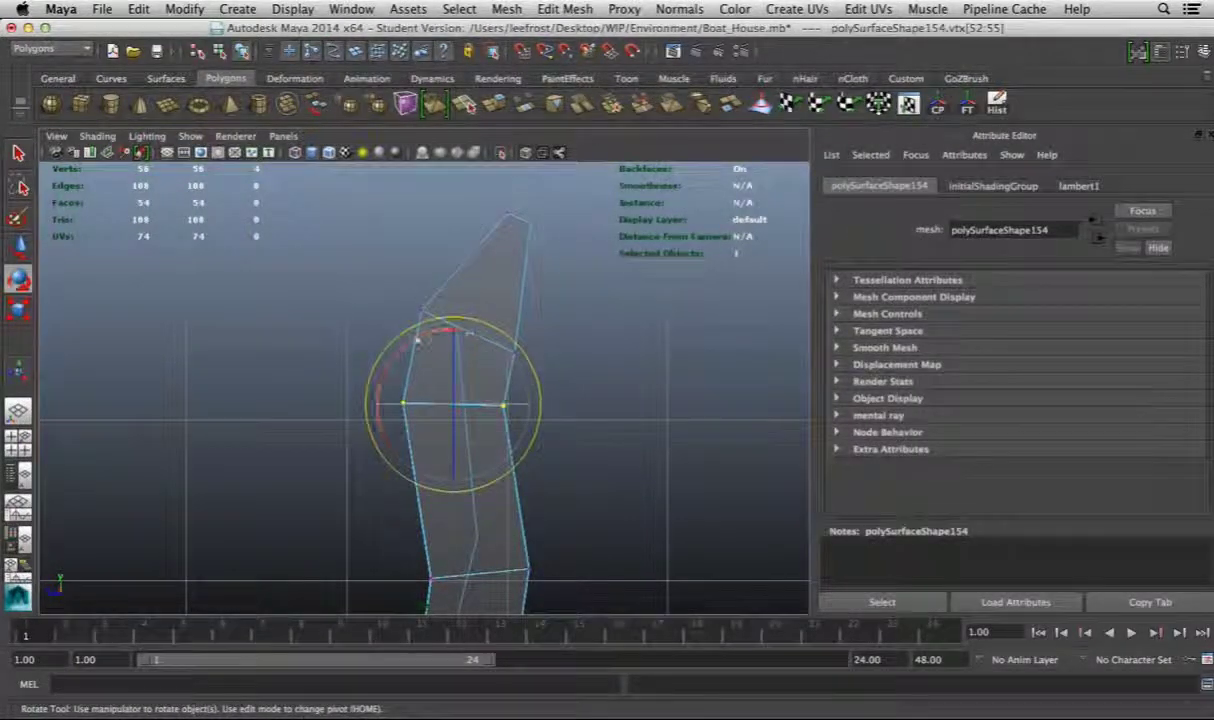
click(434, 401)
scroll(352, 352, down, 6)
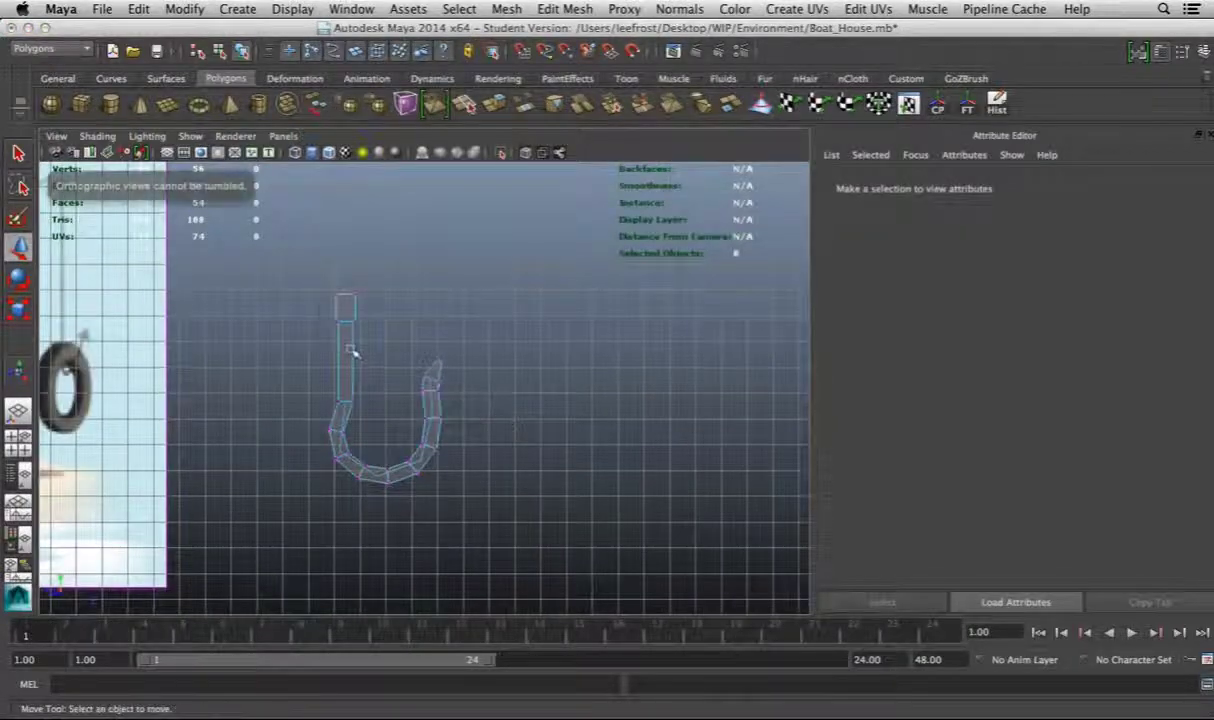
Insert supporting edge loops around the hook's top block and shank while previewing the mesh smoothed
key(F8)
key(space)
key(space)
alt+drag(560, 330, 500, 320)
click(565, 9)
click(609, 205)
scroll(420, 300, up, 5)
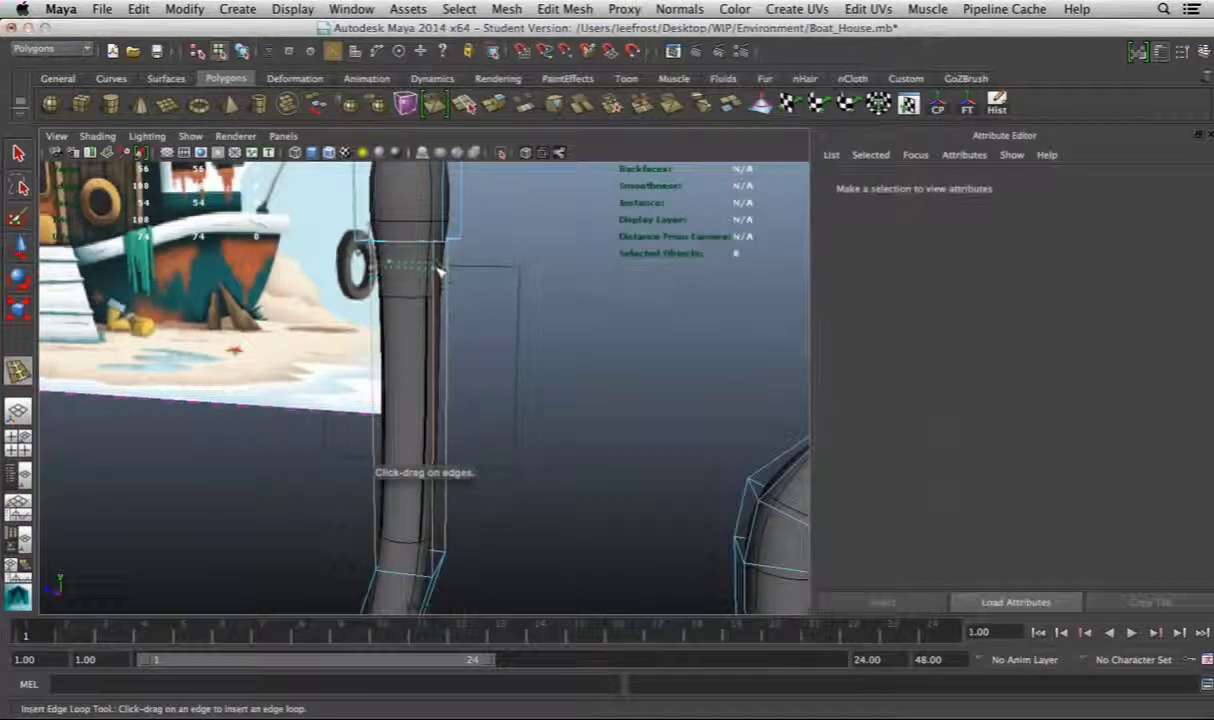
click(447, 265)
scroll(567, 265, down, 5)
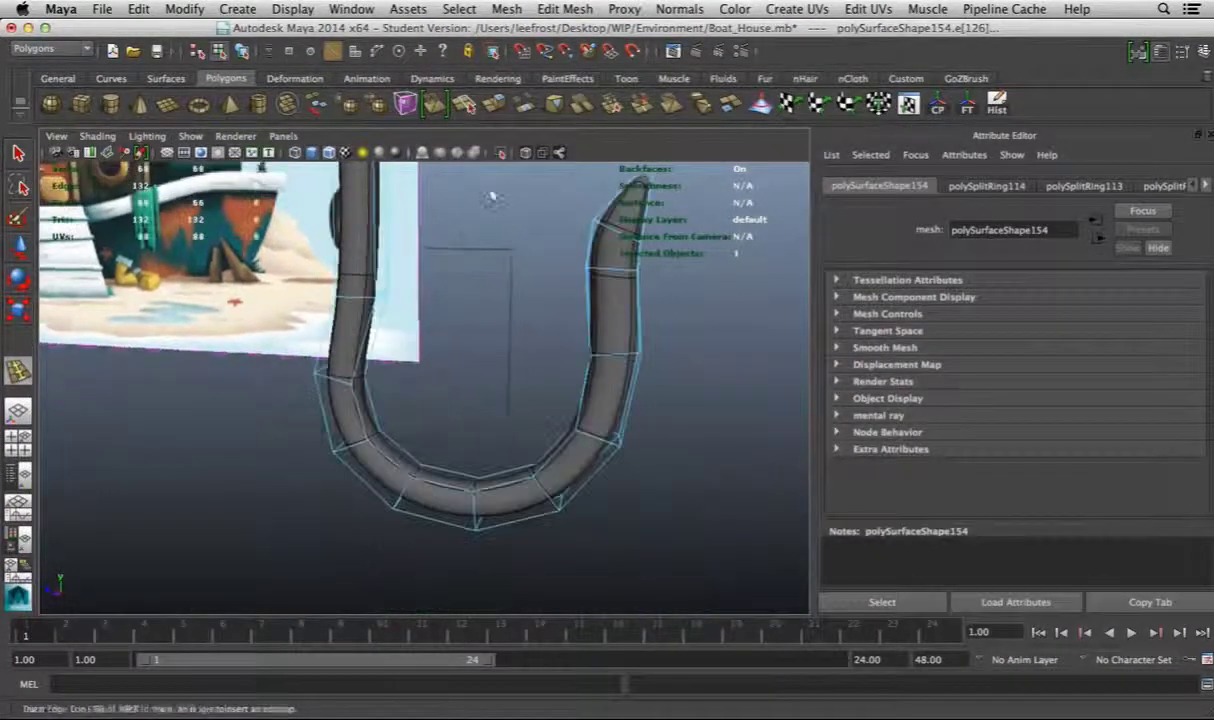
click(645, 317)
scroll(600, 330, down, 6)
Move the hook down below the end of the fishing line, to a translation of about -1.410, -26.367, 1.767
key(q)
alt+drag(500, 350, 483, 232)
key(F8)
key(w)
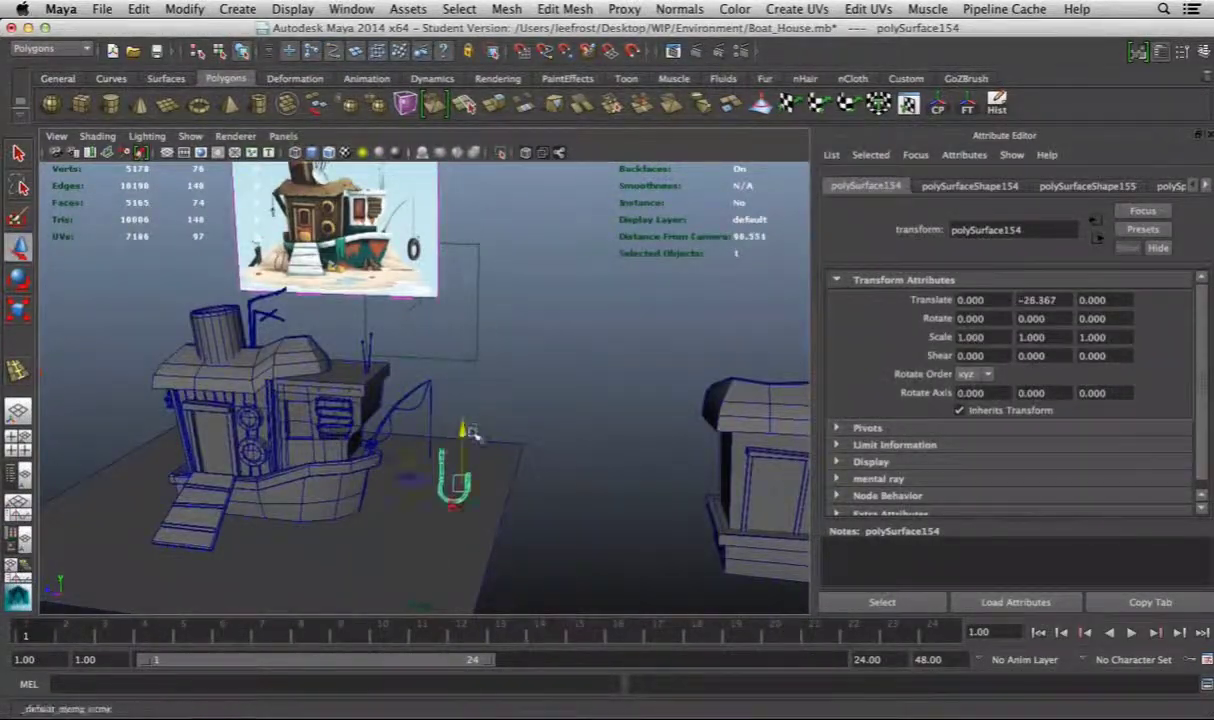
key(f)
alt+drag(542, 410, 416, 391)
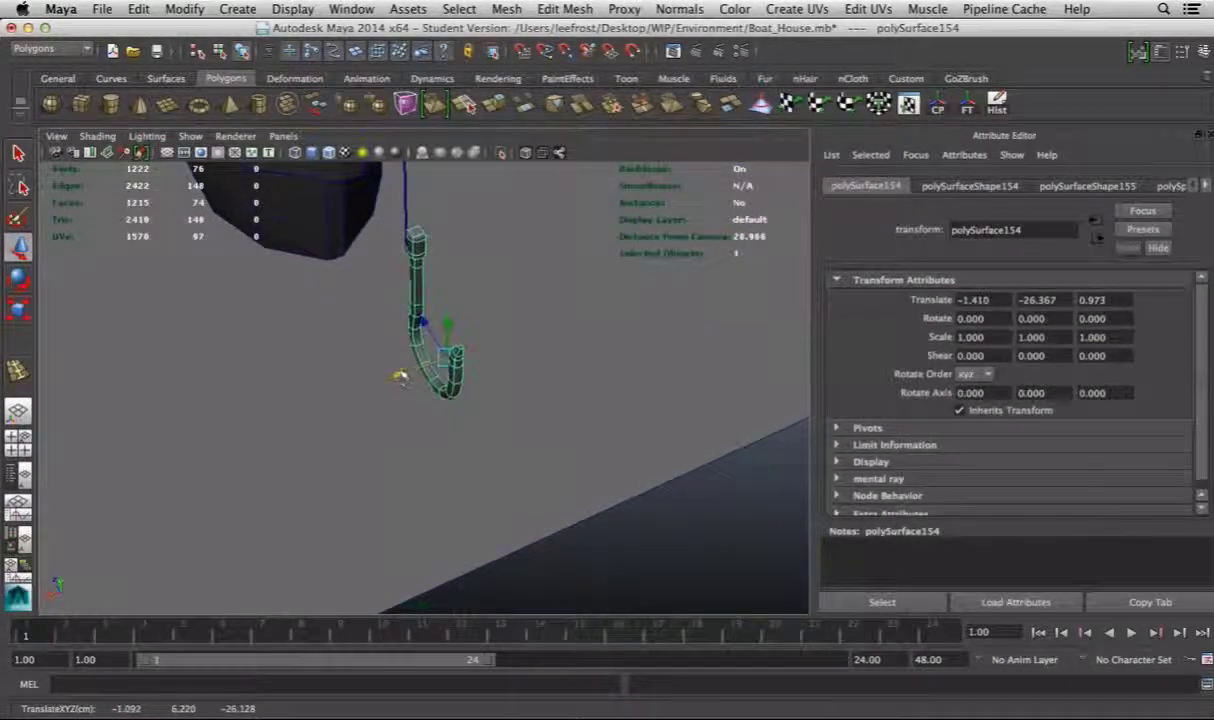
alt+drag(412, 311, 555, 336)
key(space)
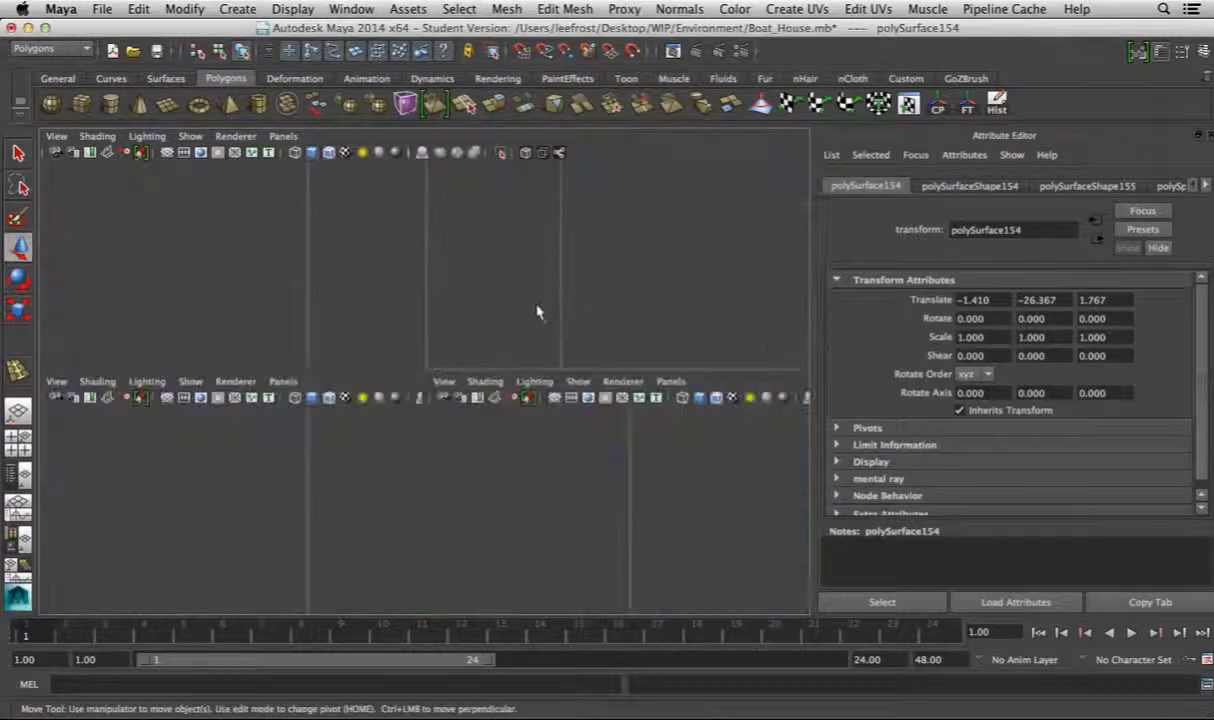
key(space)
key(f)
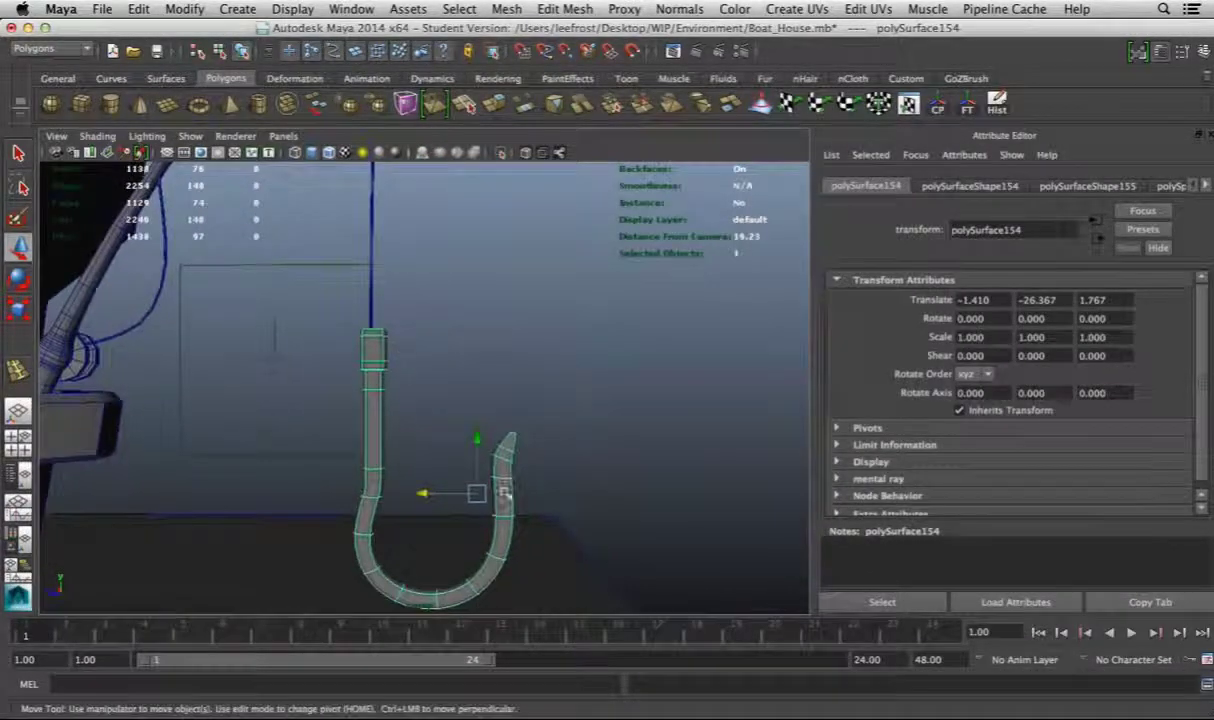
Scale the hook down uniformly and position its top block on the end of the fishing line
click(428, 460)
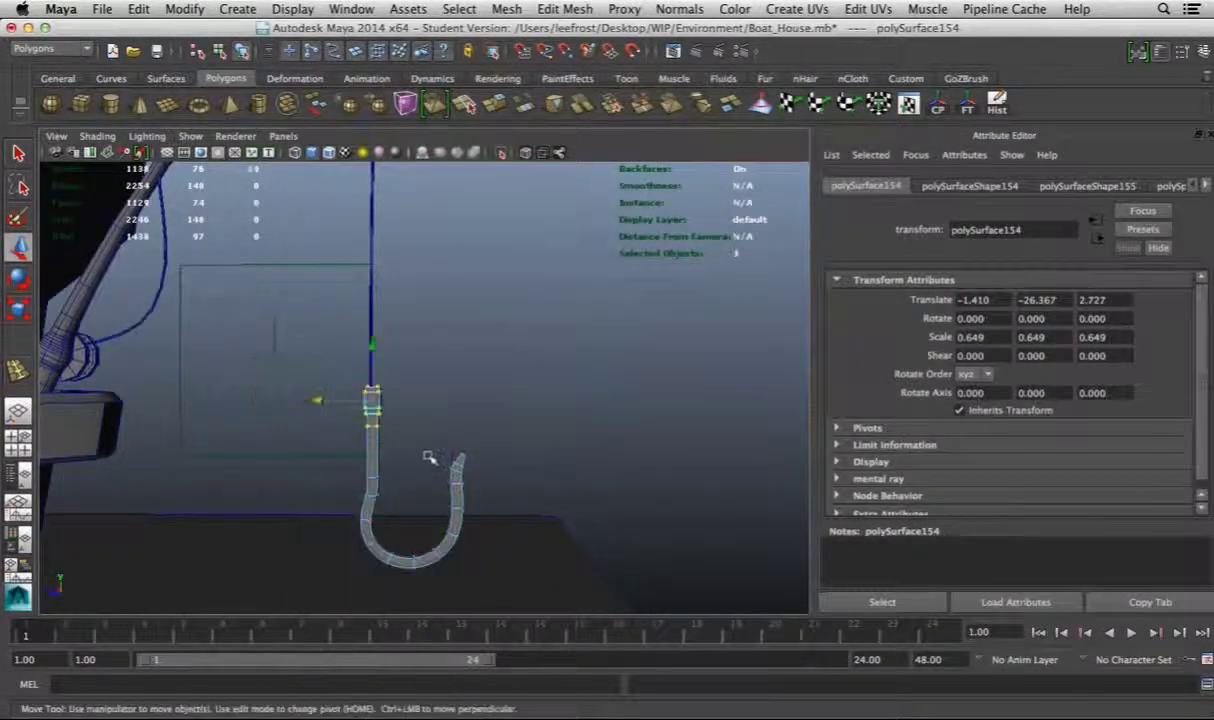
click(420, 473)
right_drag(406, 393, 505, 336)
key(r)
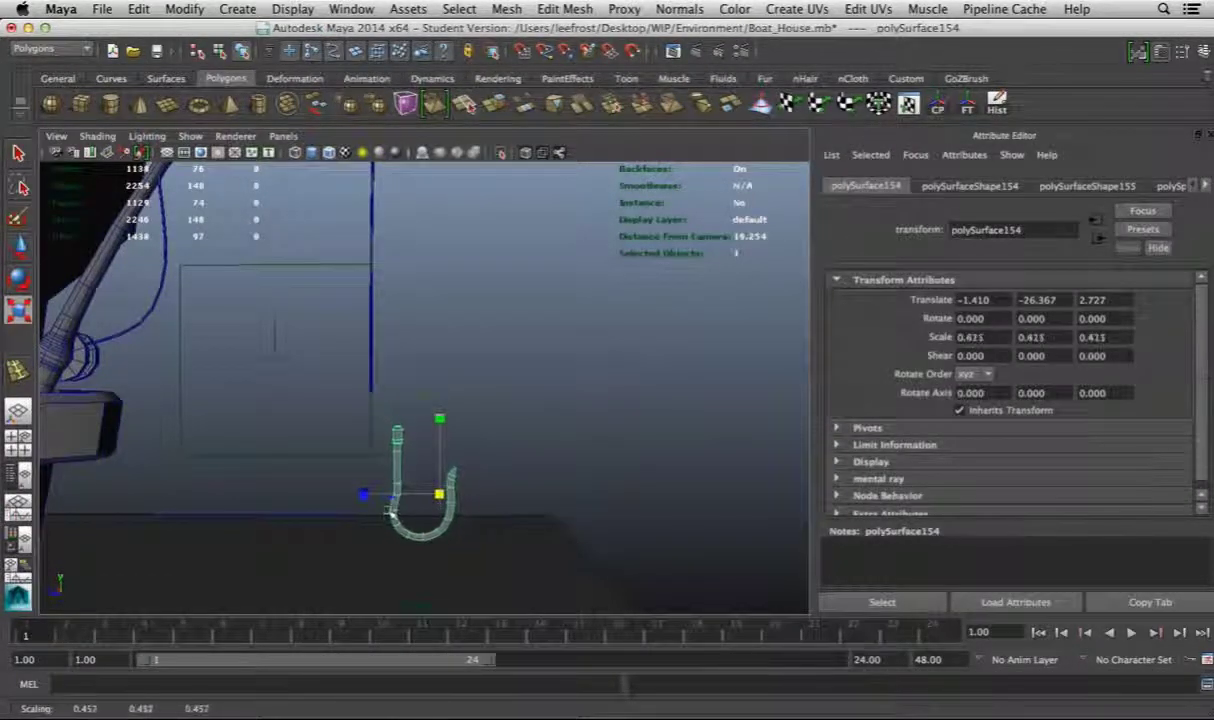
alt+drag(432, 396, 451, 449)
alt+drag(628, 367, 482, 333)
click(442, 279)
alt+right_drag(482, 333, 434, 400)
click(452, 395)
click(470, 370)
alt+drag(434, 400, 700, 415)
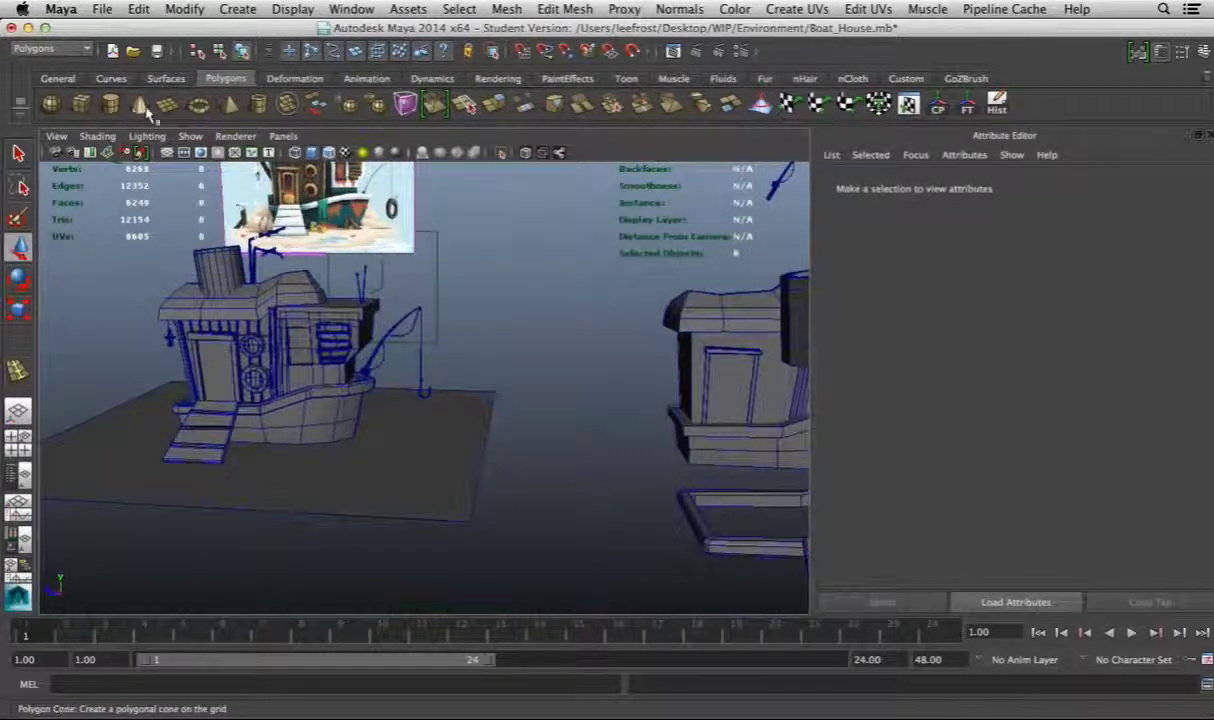
Create a polygon pipe in the side view beside the reference tyre and frame it in perspective
key(space)
key(space)
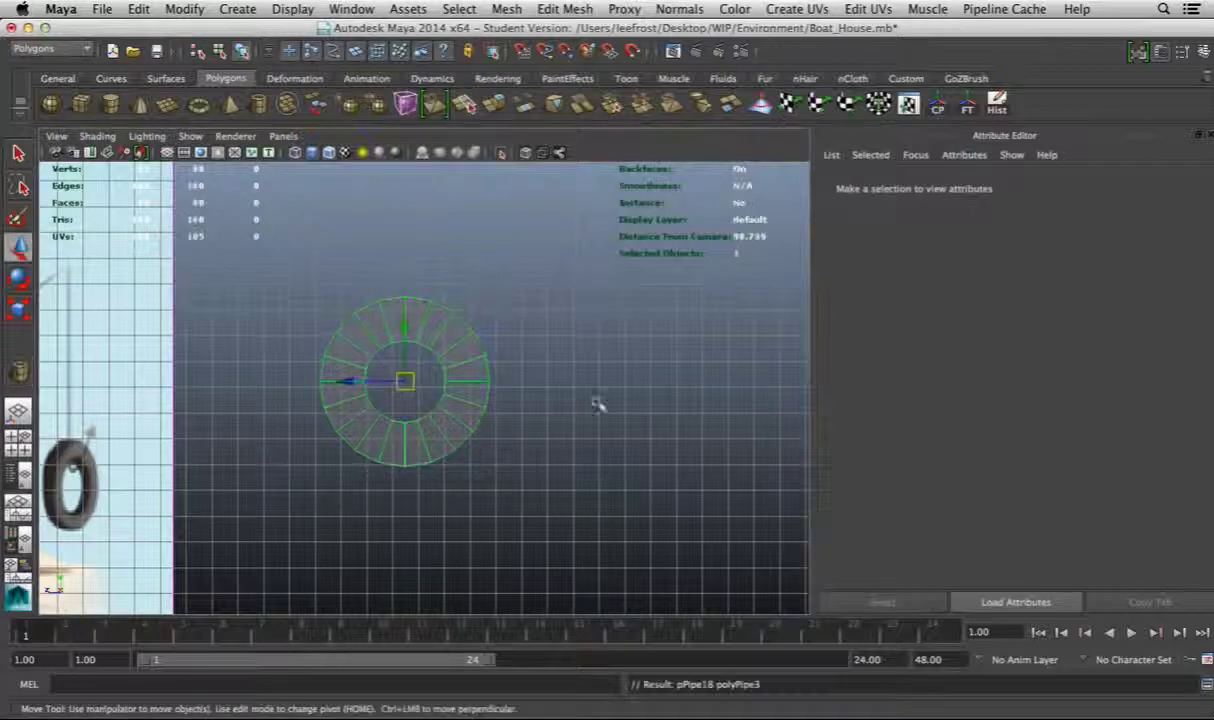
key(space)
key(space)
key(f)
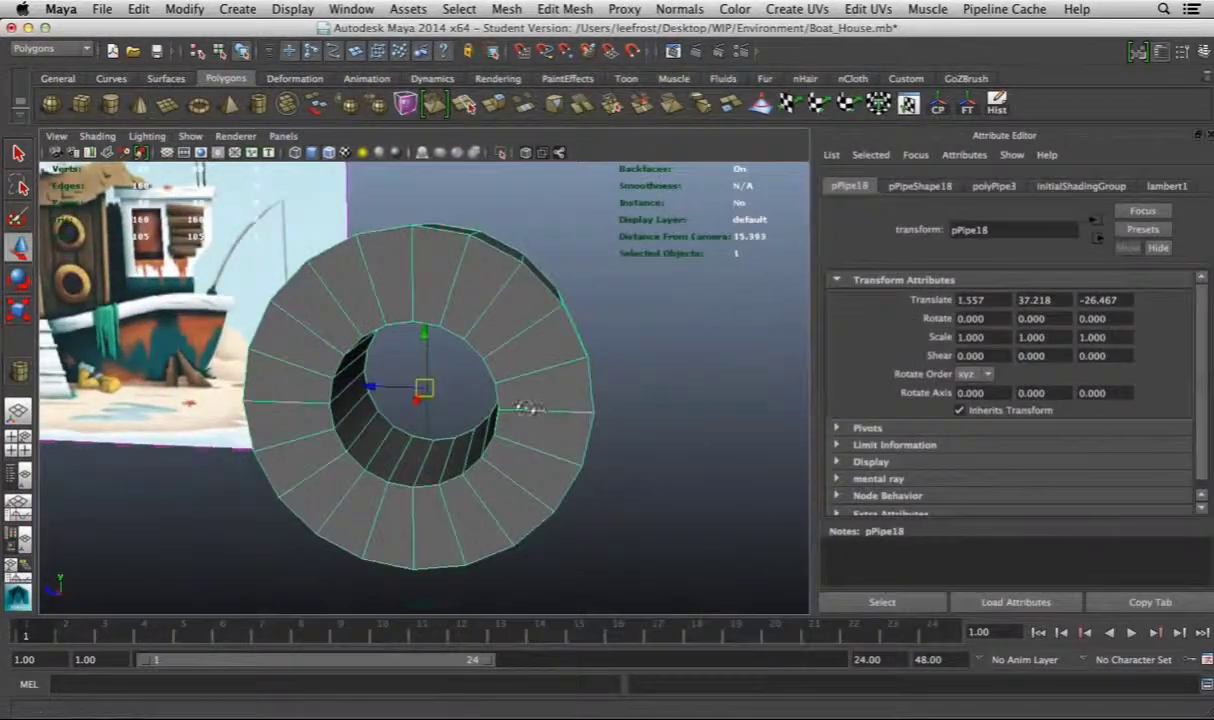
Narrow the polygon pipe along X to a scale of about 0.641 to give the tyre its width
alt+drag(535, 408, 502, 405)
click(565, 9)
click(623, 192)
click(565, 9)
click(623, 192)
click(467, 345)
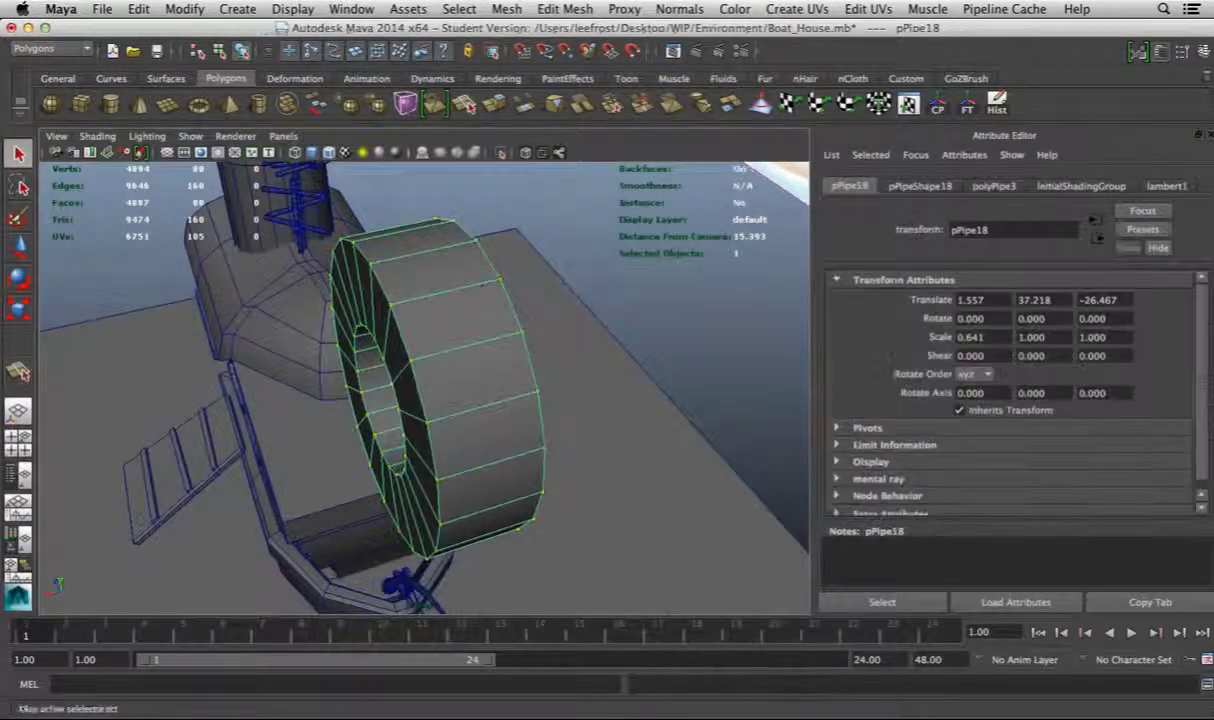
Insert an edge loop around the middle of the tyre's outer tread and bevel it
click(565, 9)
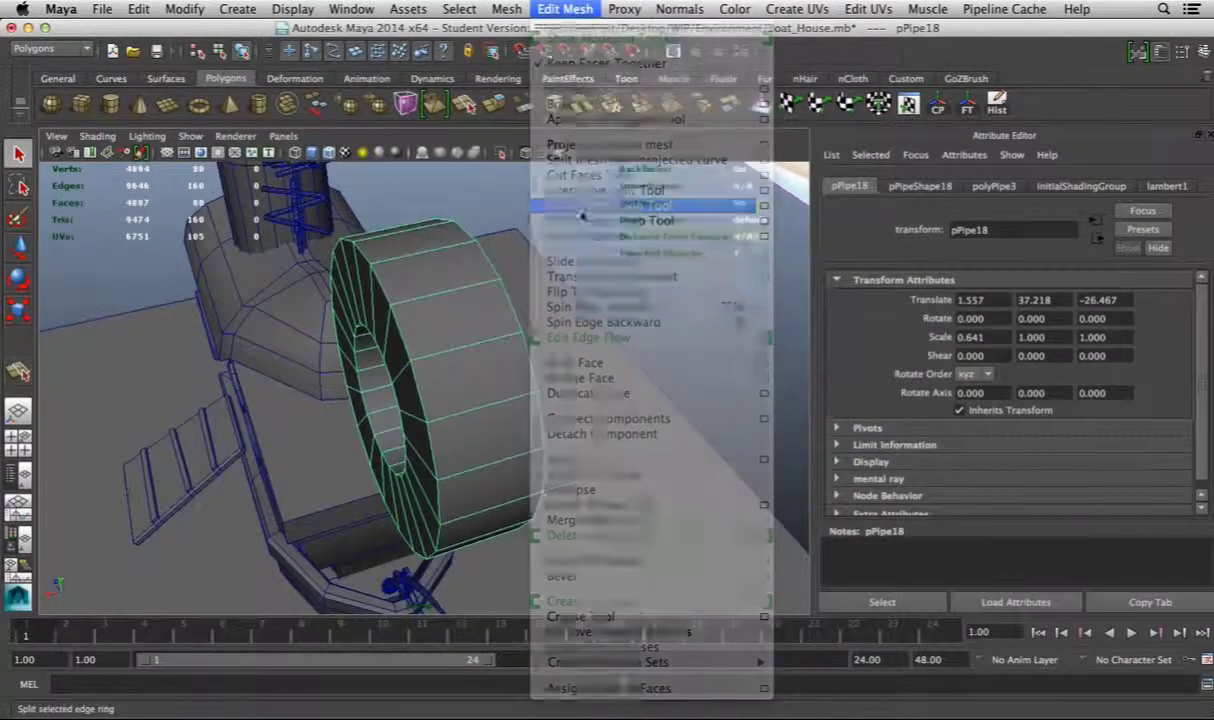
click(650, 210)
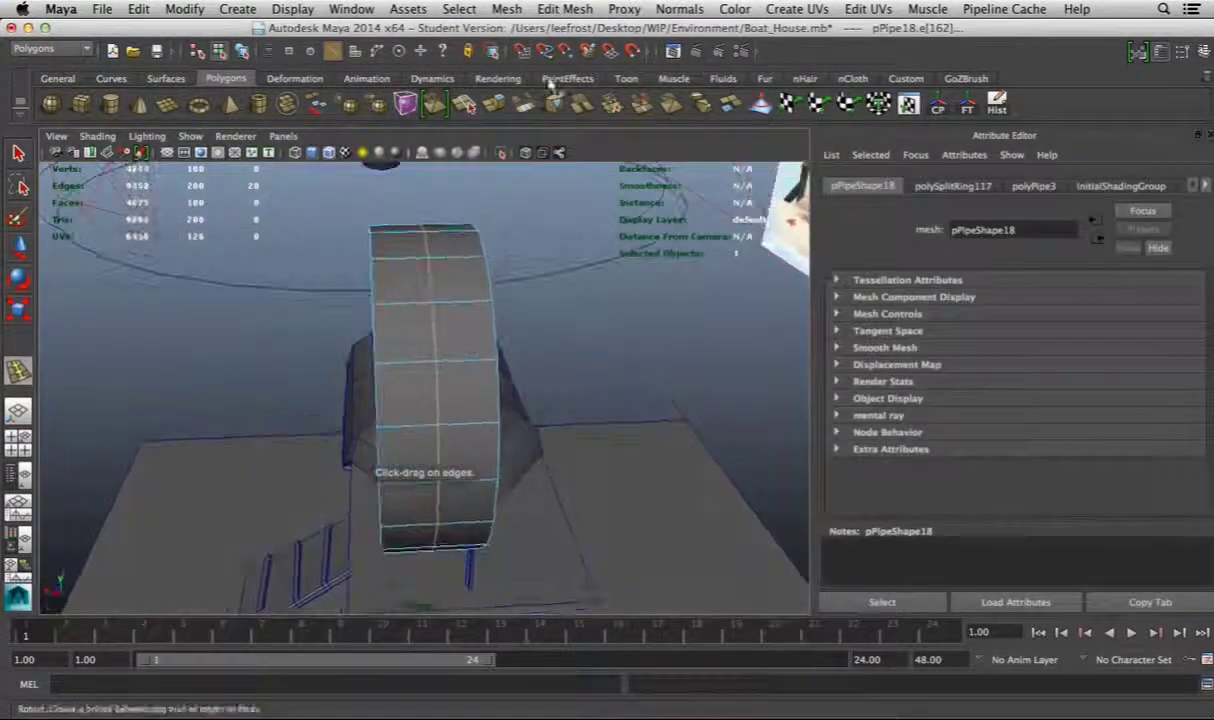
click(565, 9)
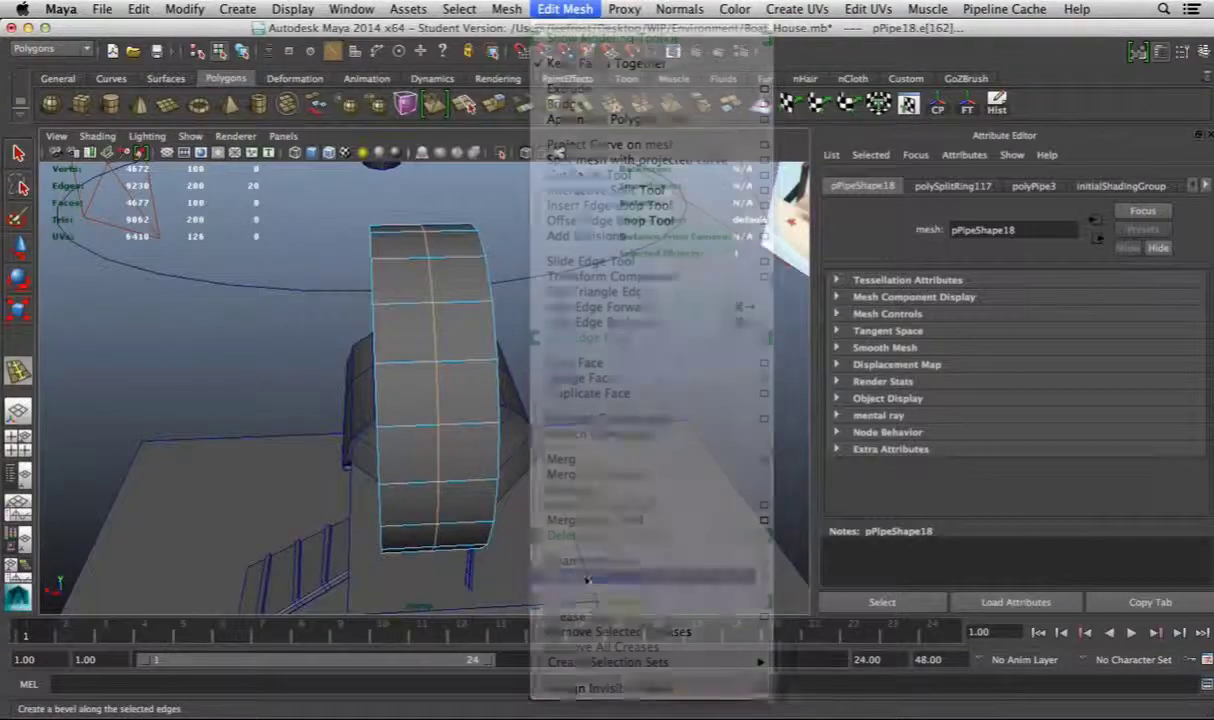
click(560, 575)
Select the edge loop around the tyre's outer tread and scale it to shape the profile
double_click(487, 357)
key(r)
alt+drag(401, 331, 425, 390)
click(257, 347)
alt+drag(257, 347, 575, 78)
Bevel the edge loops on the tyre's outer rims with an offset of about 0.241
double_click(461, 366)
click(565, 9)
click(556, 577)
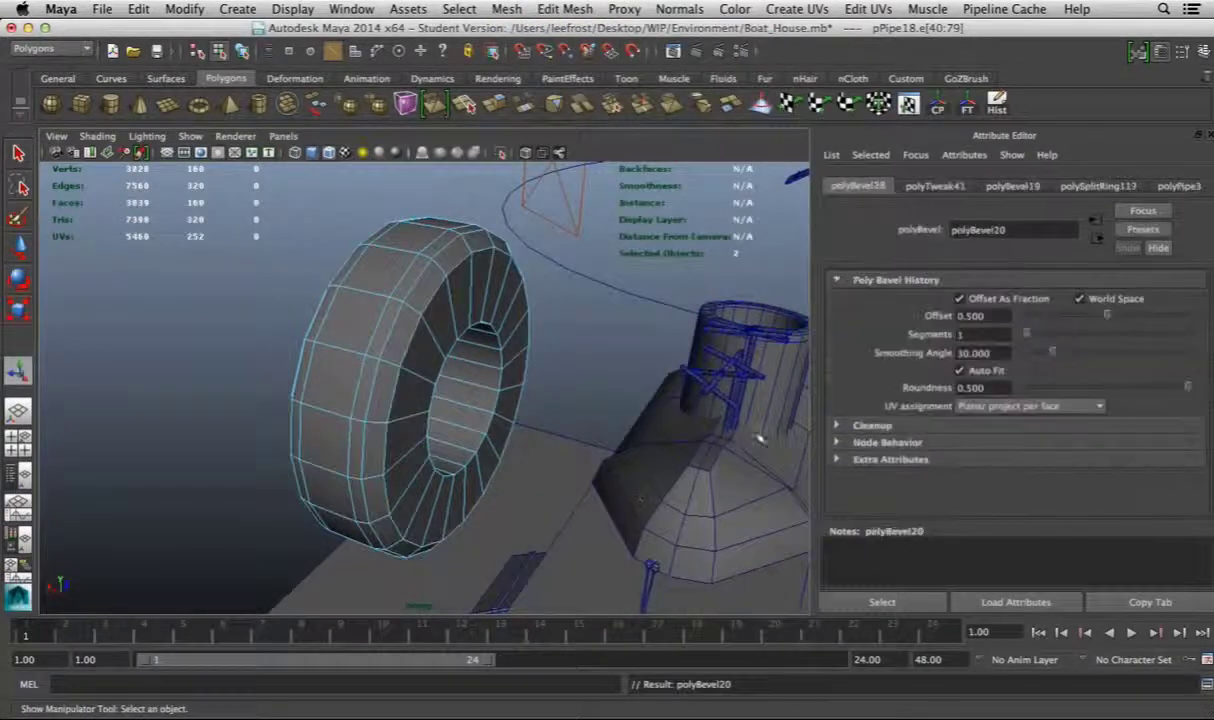
drag(1062, 316, 1066, 316)
alt+drag(420, 300, 433, 305)
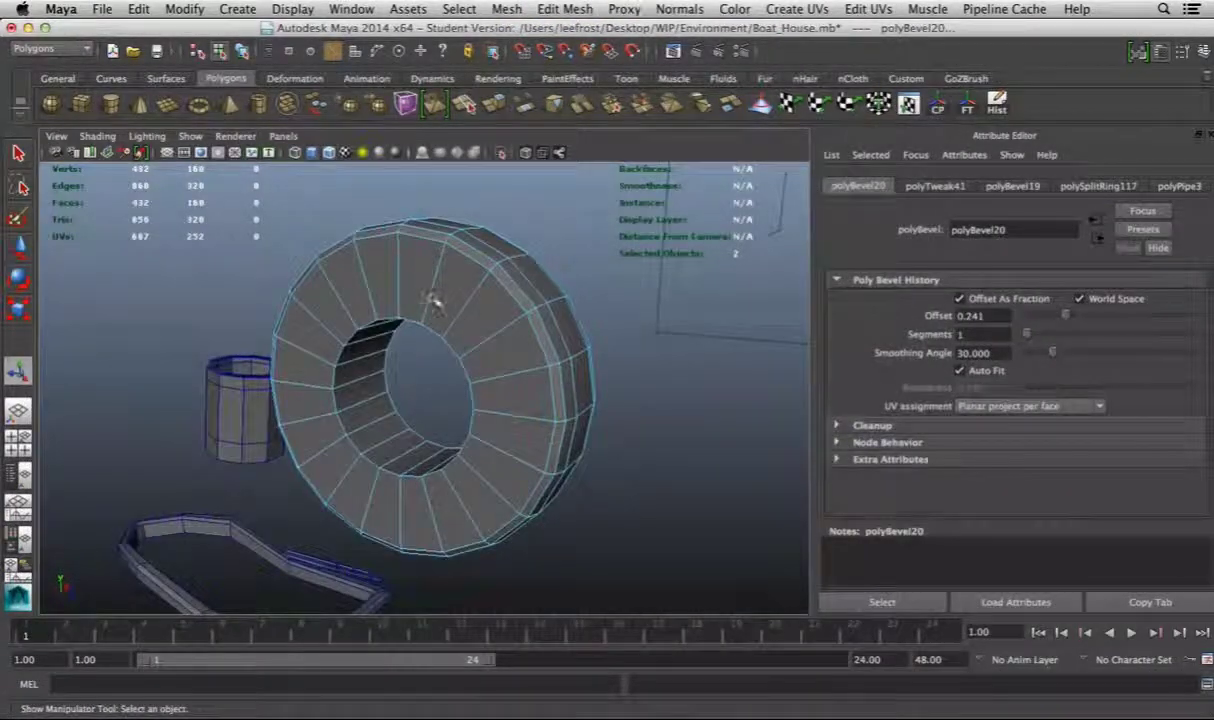
Insert an edge loop around each side face of the tyre, between the inner and outer rims
click(565, 9)
click(590, 210)
click(470, 325)
key(space)
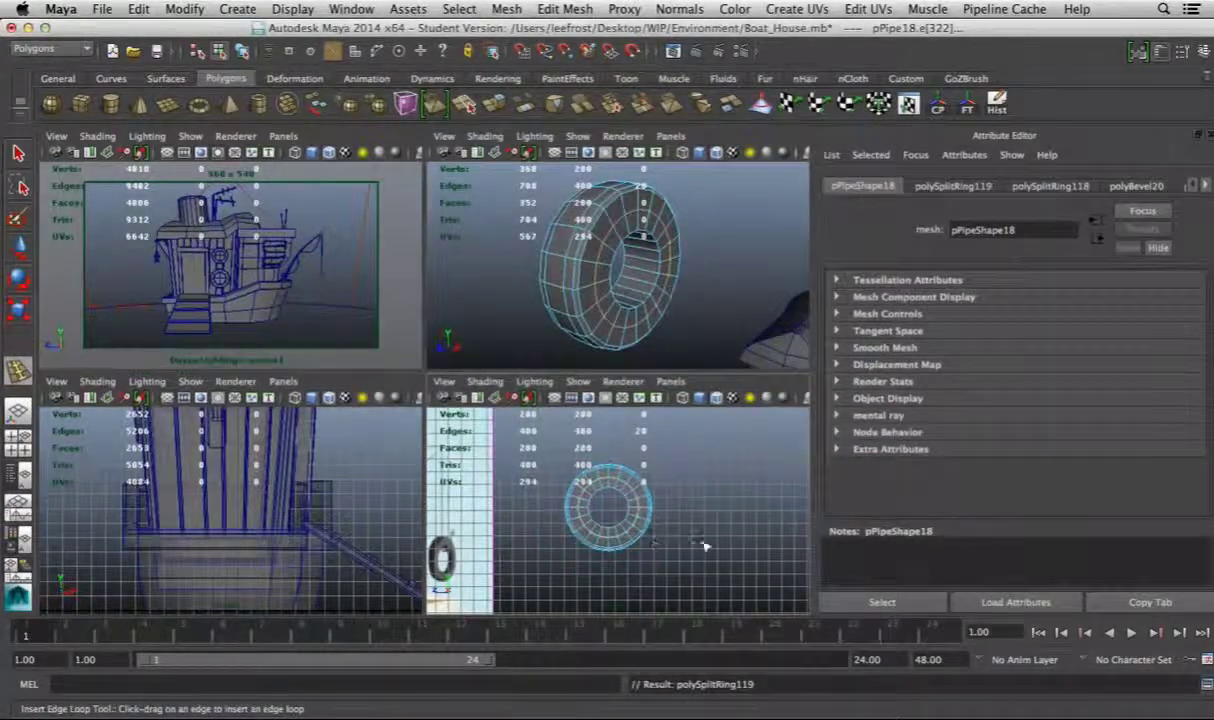
key(f)
click(606, 251)
key(space)
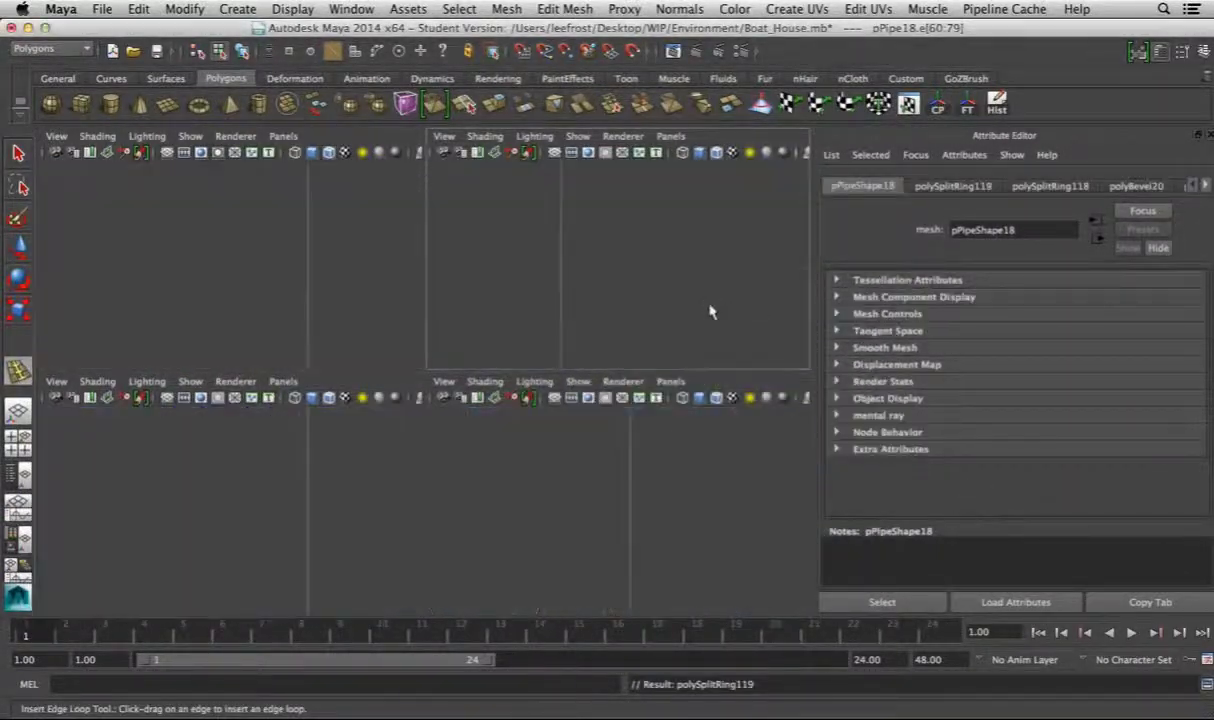
Adjust the two inserted side-wall loops to round out the tyre's sides
key(f)
key(w)
alt+drag(591, 375, 478, 361)
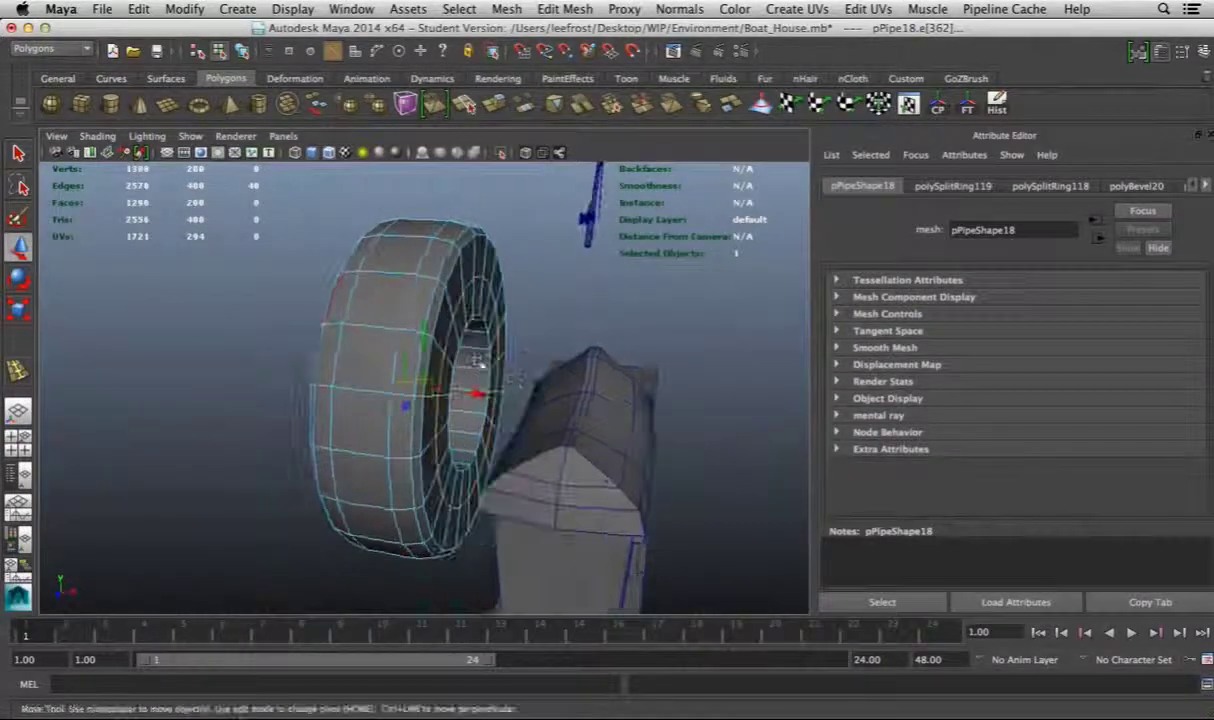
alt+drag(341, 378, 487, 362)
alt+drag(406, 393, 445, 392)
Bevel both edge loops around the tyre's inner hole with an offset of 0.5
key(F8)
click(500, 400)
click(565, 9)
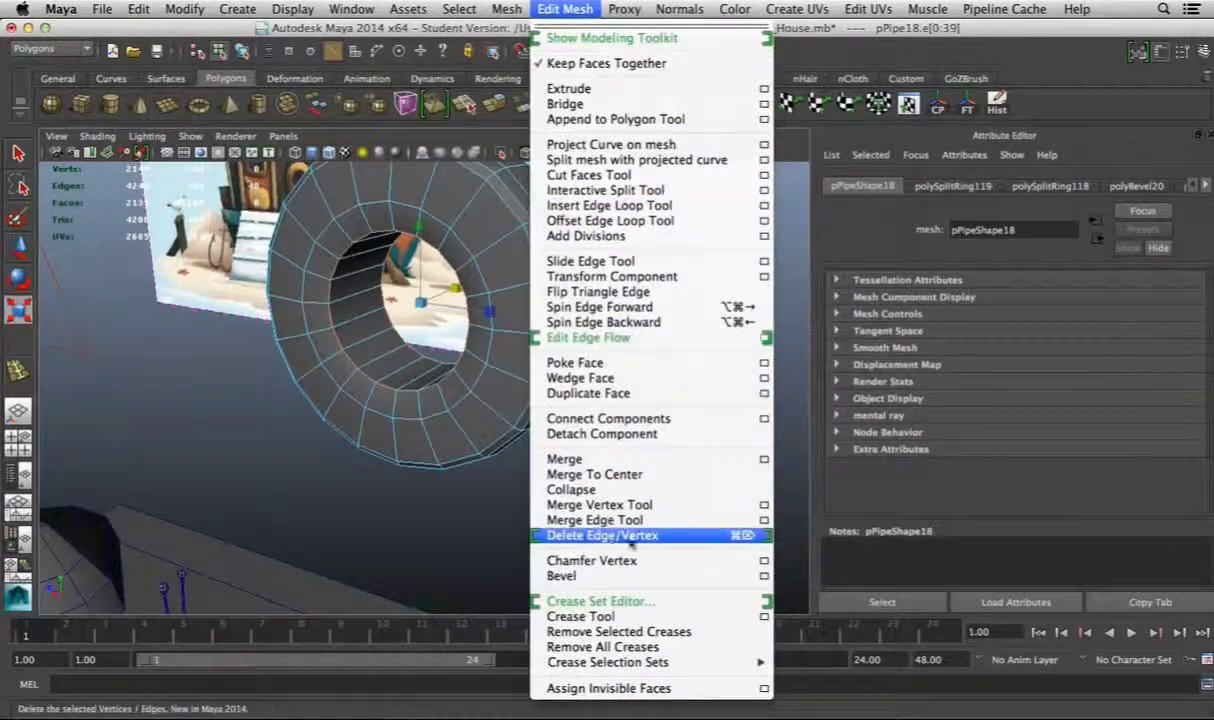
click(562, 575)
key(z)
key(g)
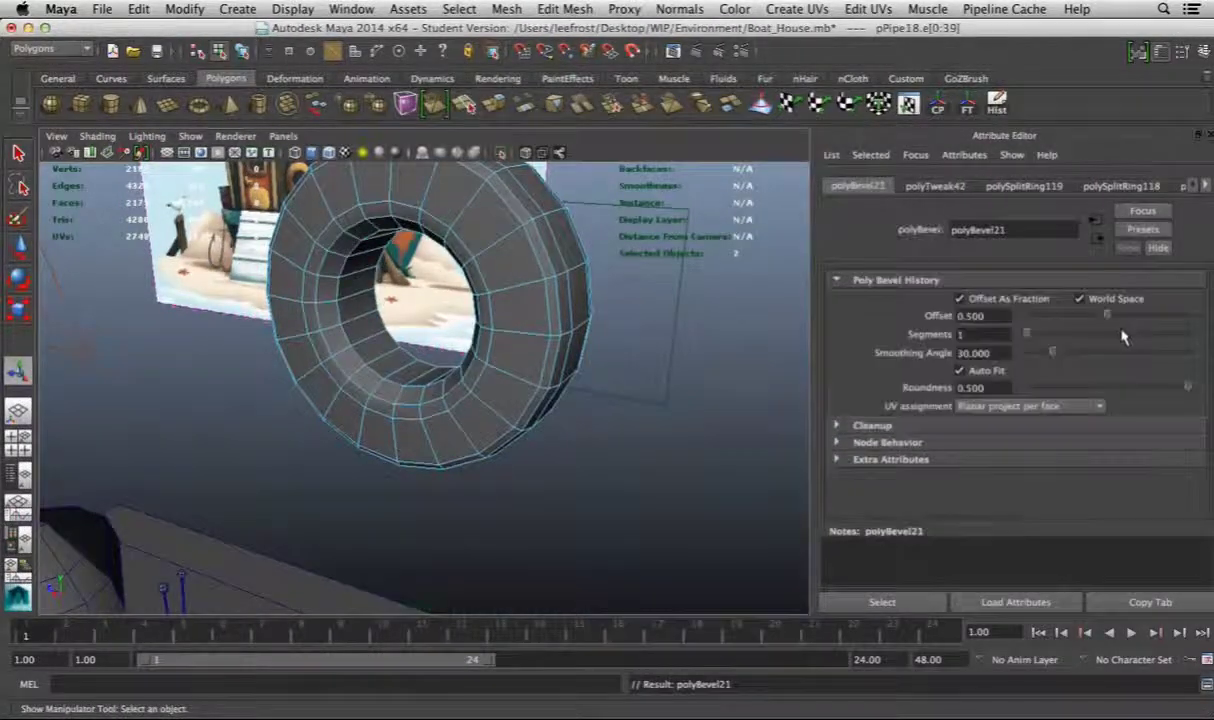
Extrude the faces around the tyre's inner hole with a local Z translation of about -1.462
key(F11)
click(495, 105)
alt+drag(480, 330, 457, 280)
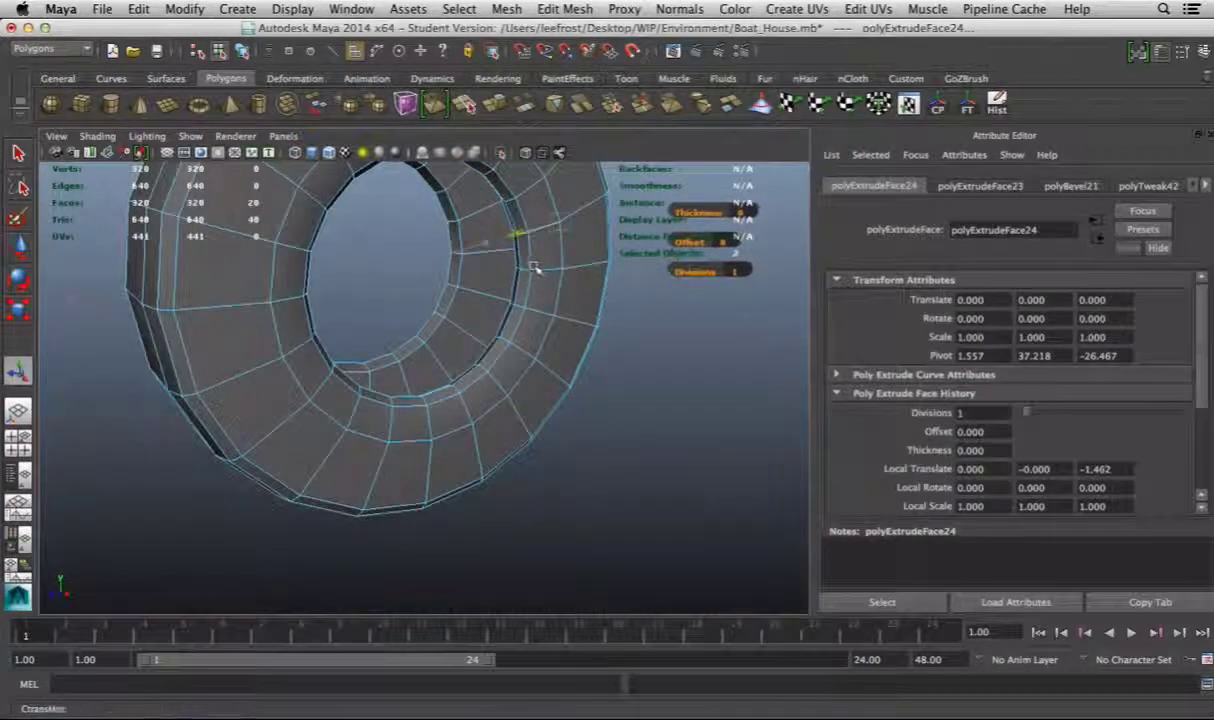
alt+right_drag(535, 268, 466, 395)
alt+drag(466, 395, 490, 265)
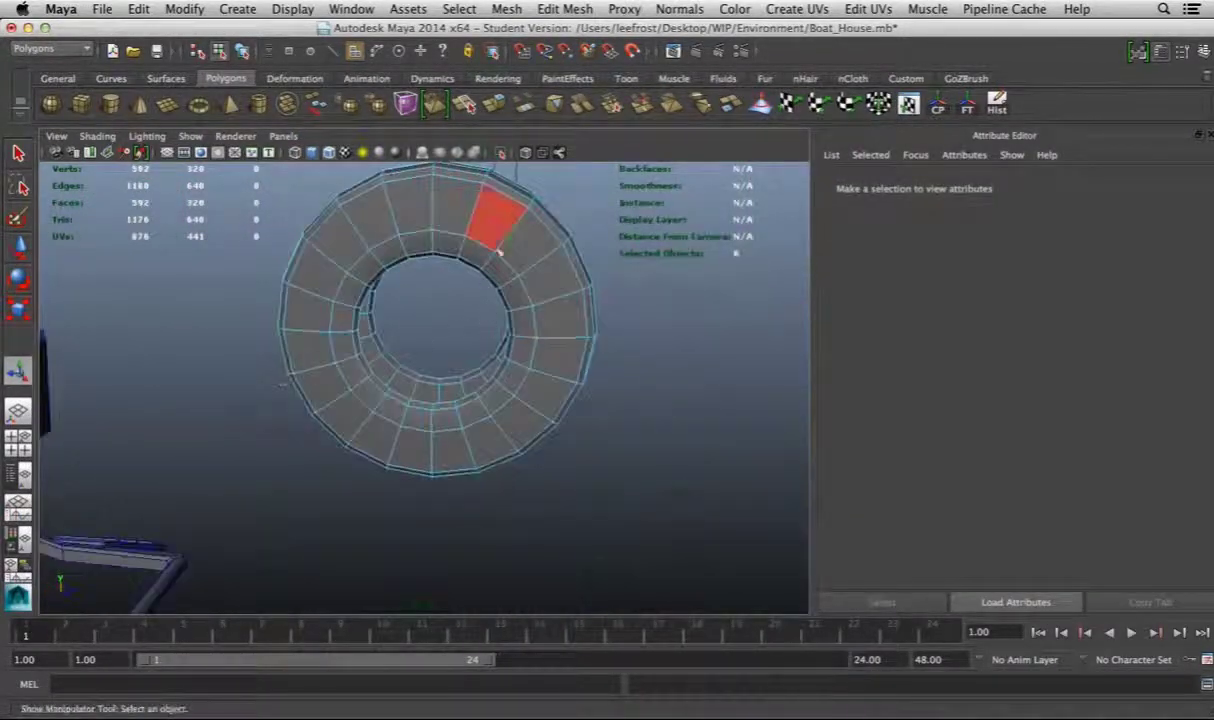
Return to object mode and lower the tyre to a Y translation of about 6.883, near the fishing hook
key(F8)
alt+drag(387, 352, 335, 440)
key(w)
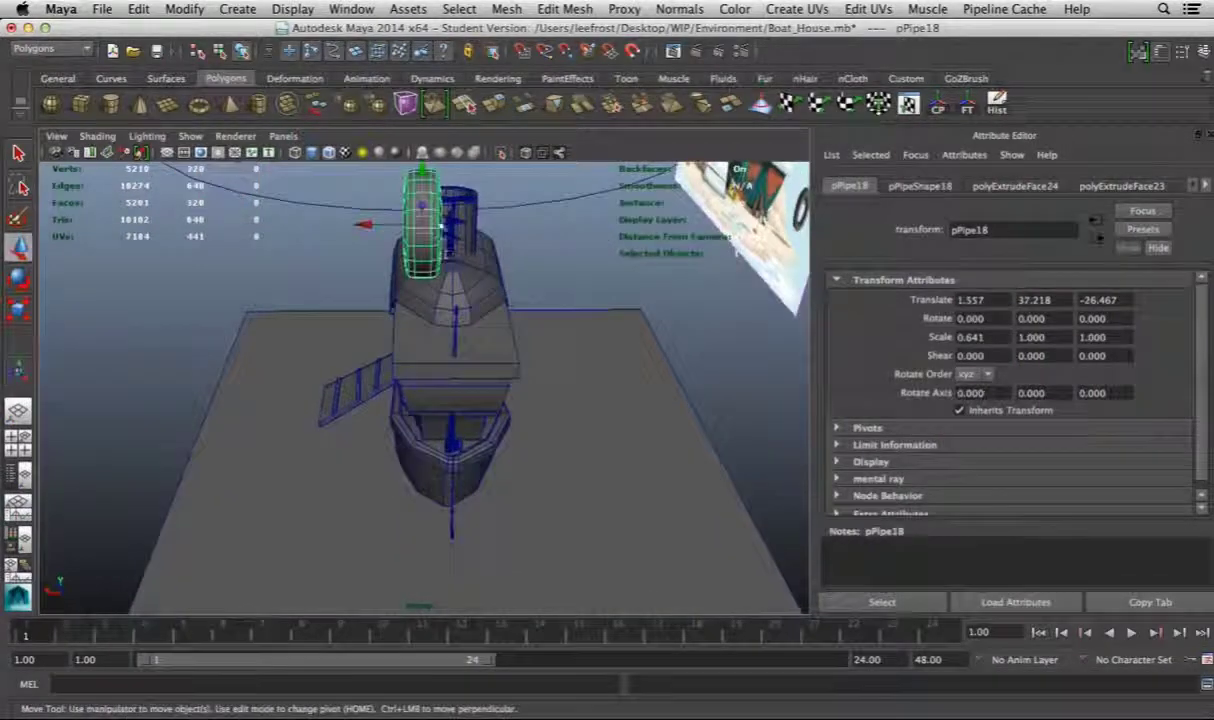
drag(441, 226, 461, 534)
key(f)
alt+drag(423, 439, 393, 421)
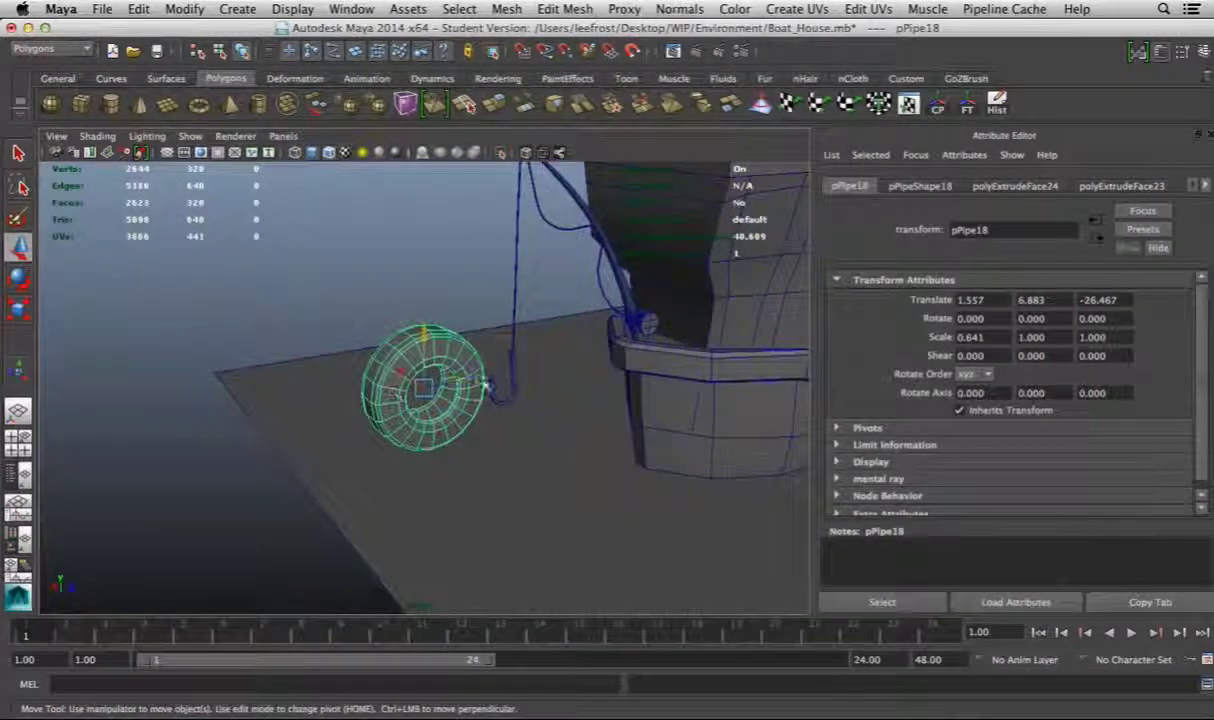
Scale the tyre to about 0.514, 0.962, 0.962, rotate it 51.524 about Y and move it to about 0.344, 6.883, -22.856
alt+drag(432, 367, 564, 457)
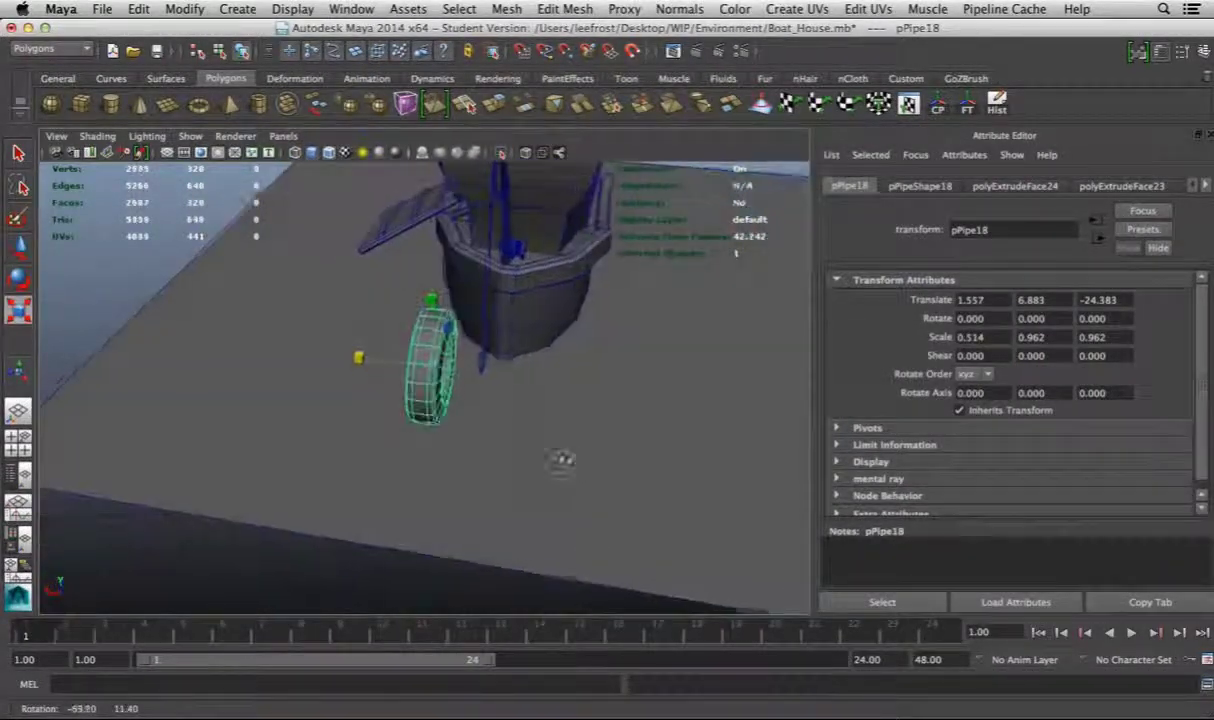
key(e)
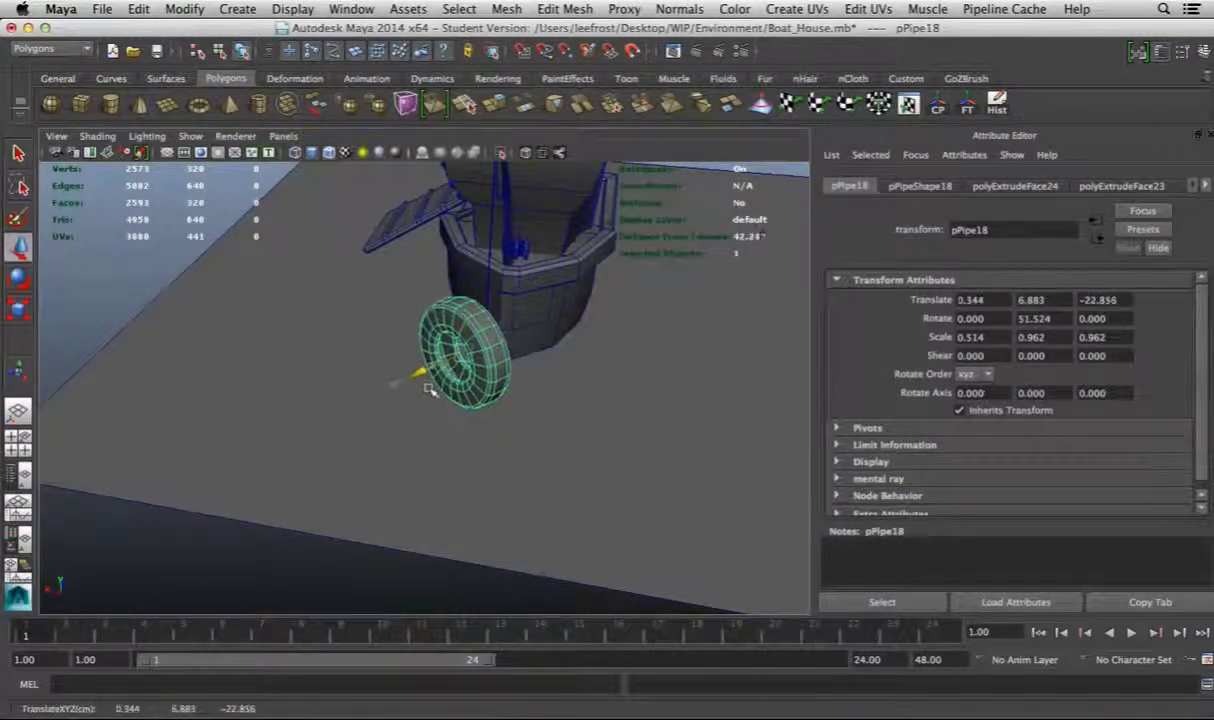
alt+drag(481, 389, 404, 403)
Stretch the hook to a scale of about 0.408, 0.436, 0.482 at the end of the fishing line
click(352, 356)
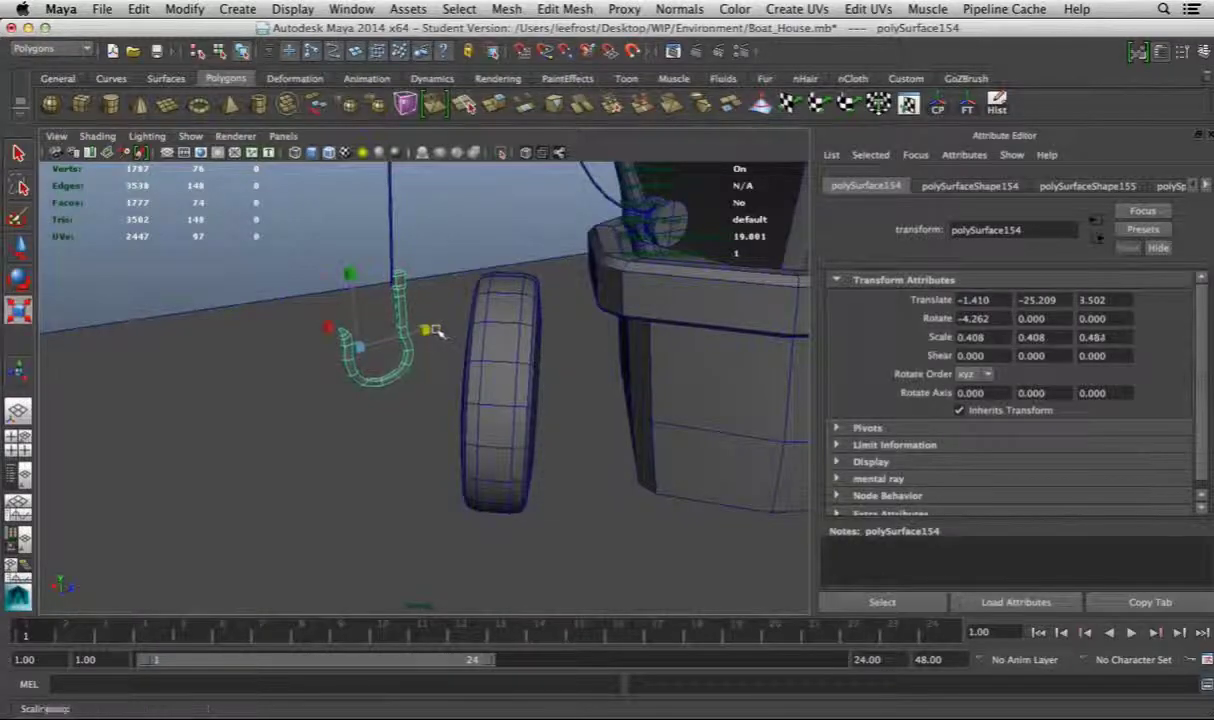
alt+drag(410, 336, 323, 393)
Place the tyre on the hook at about 0.278, 5.676, -22.774 with a Y rotation of about 59.734
click(445, 371)
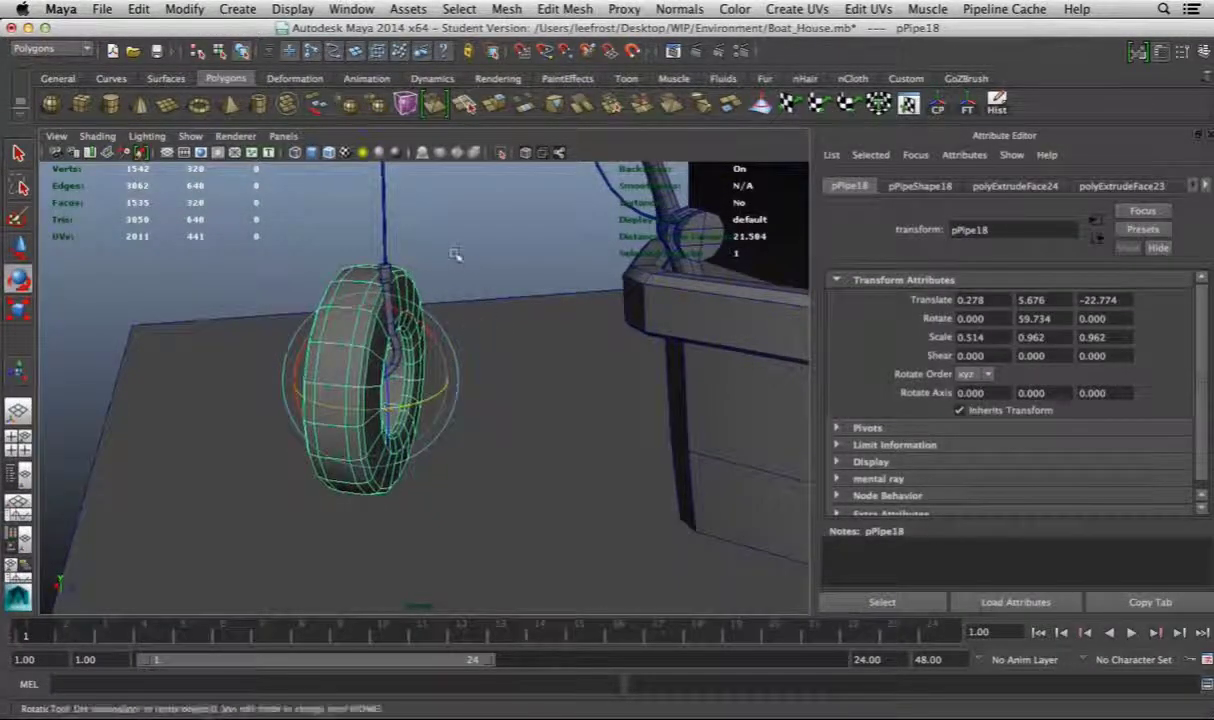
key(ctrl+z)
key(ctrl+z)
key(ctrl+z)
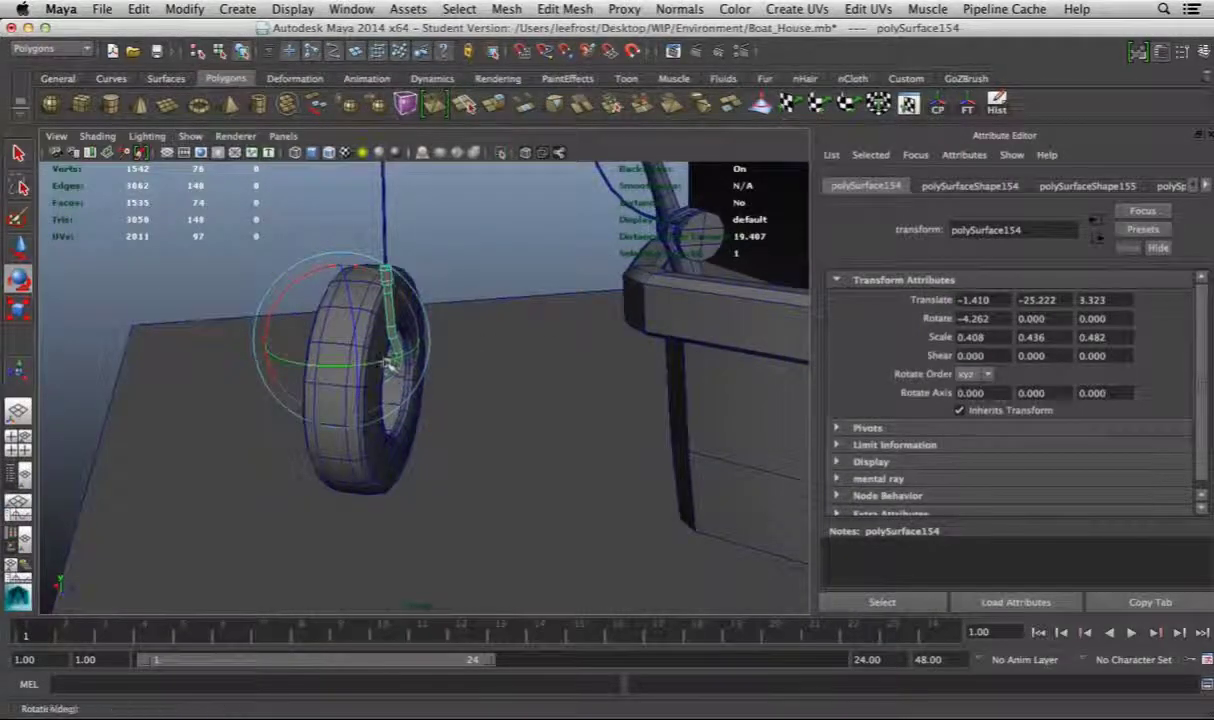
Rotate the hook to about -25.791 in Y and move it to about -1.305, -25.222, 3.374
key(w)
alt+drag(363, 362, 495, 463)
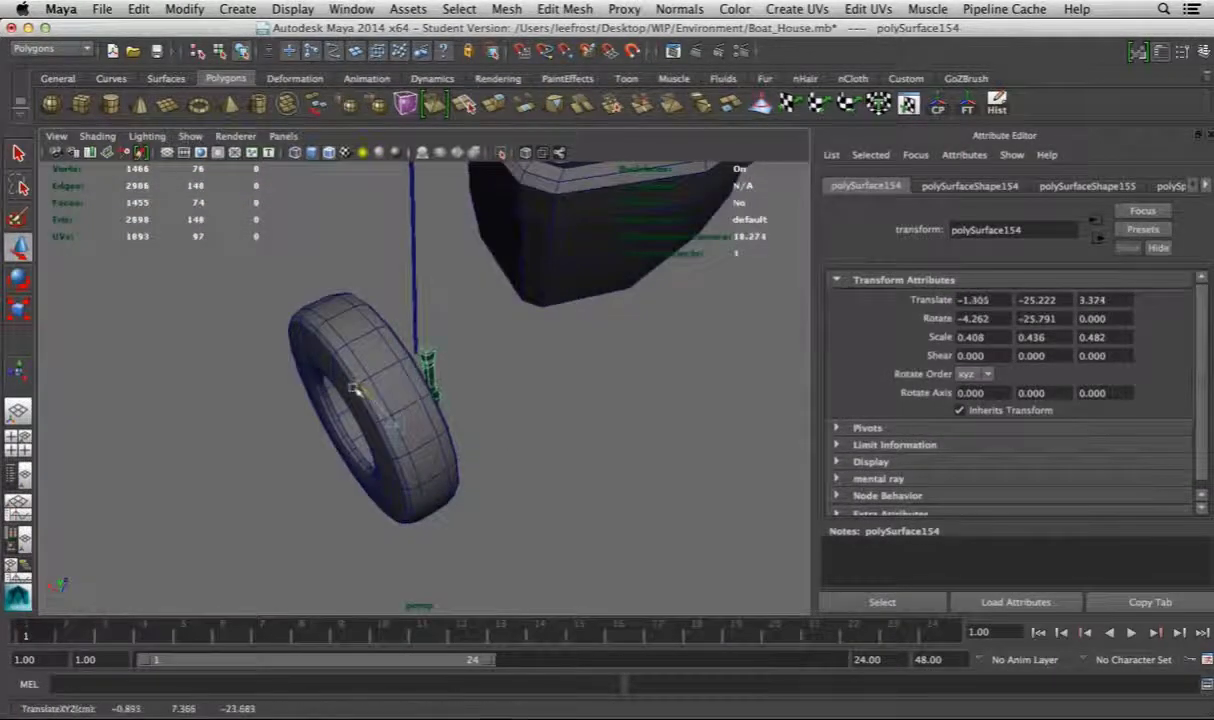
alt+drag(436, 377, 370, 395)
Tilt the tyre to about -11.255, 59.247, -9.705 and move it to about -0.103, 5.741, -22.124 so it hangs from the hook
click(388, 401)
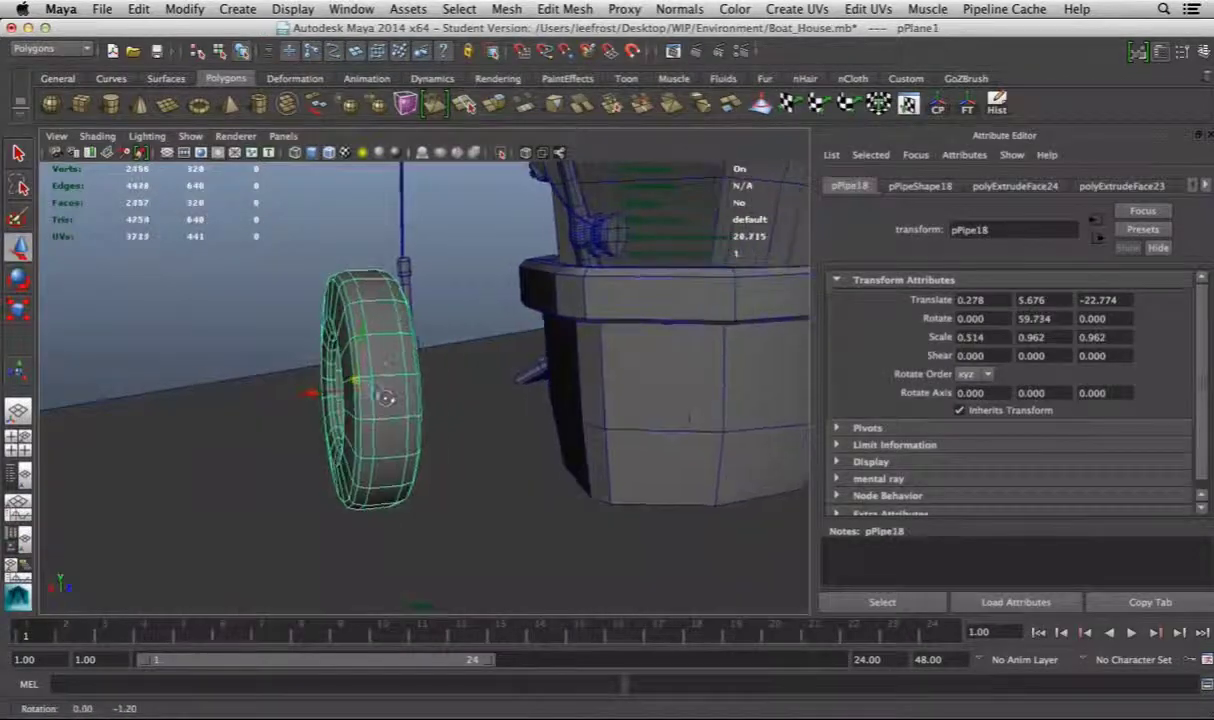
key(e)
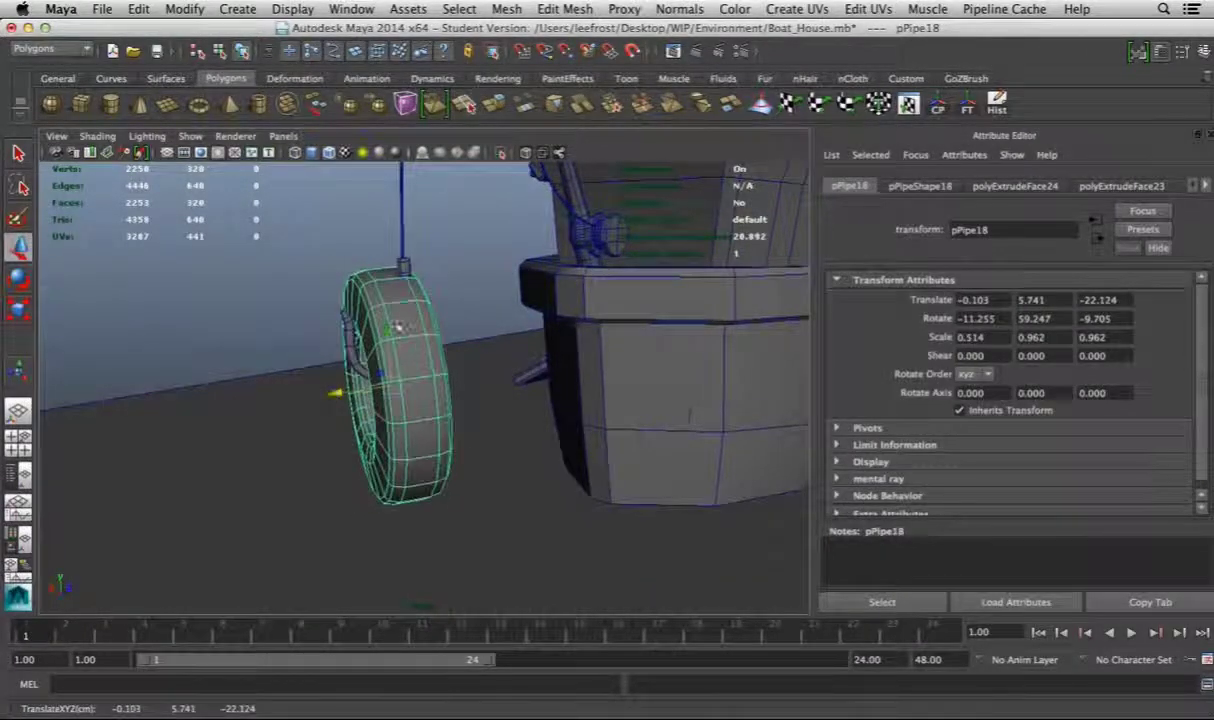
click(336, 420)
alt+right_drag(331, 420, 580, 505)
key(ctrl+z)
alt+drag(560, 495, 501, 388)
Move the vertices of the hook's curved tip outward so that it passes through and clears the tyre's side
key(r)
key(w)
click(490, 430)
key(space)
key(space)
right_drag(495, 335, 450, 331)
alt+drag(550, 496, 452, 396)
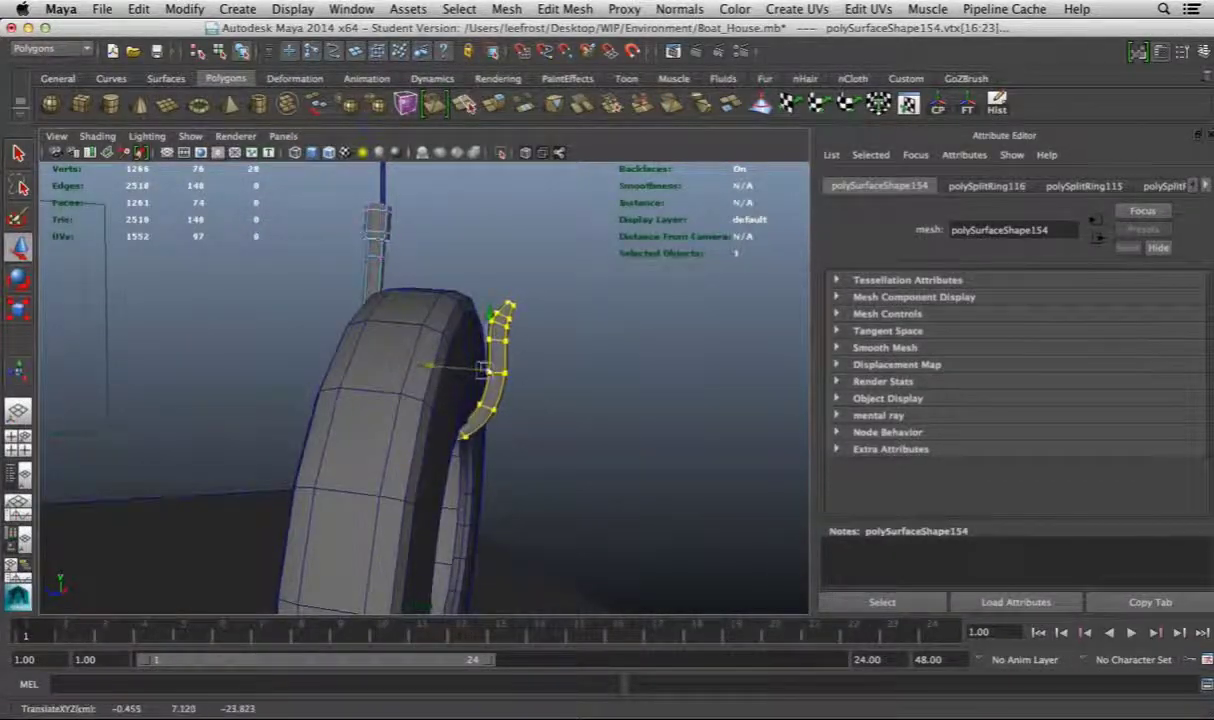
click(512, 332)
alt+drag(512, 332, 555, 420)
alt+right_drag(555, 420, 542, 406)
click(420, 402)
click(542, 406)
key(ctrl+super+Escape)
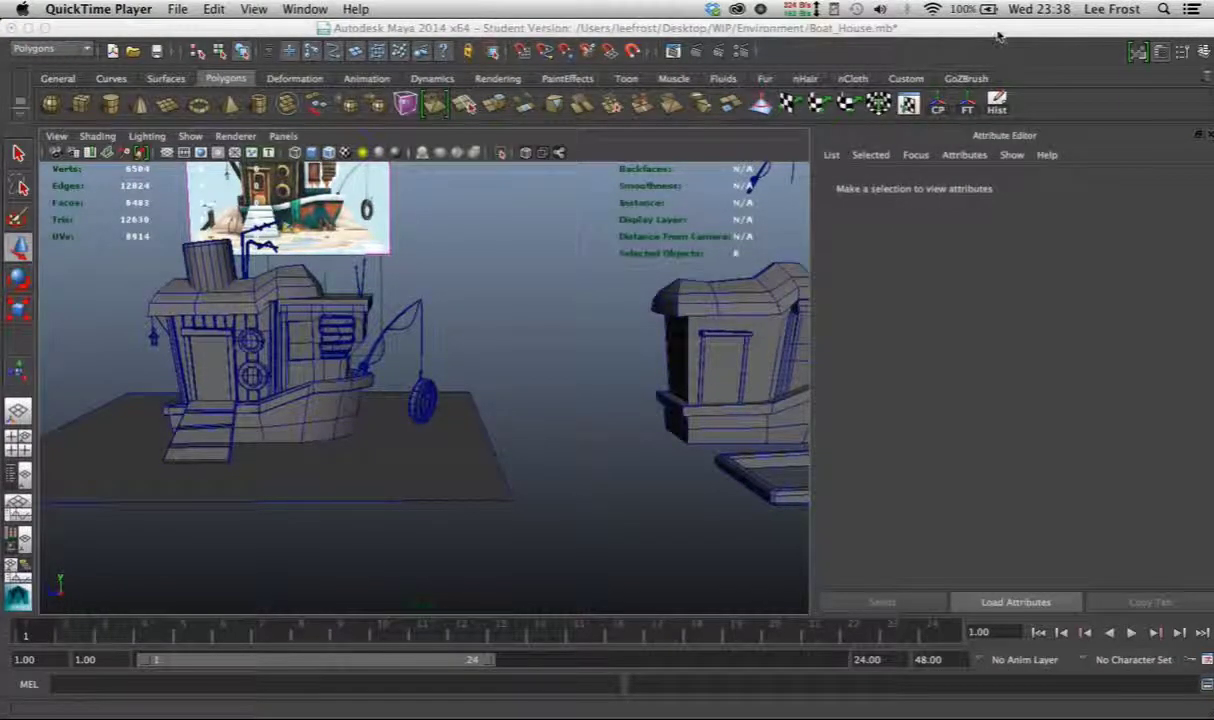
click(537, 325)
Create a polygon cube over the boat house's doorway in the side view
key(space)
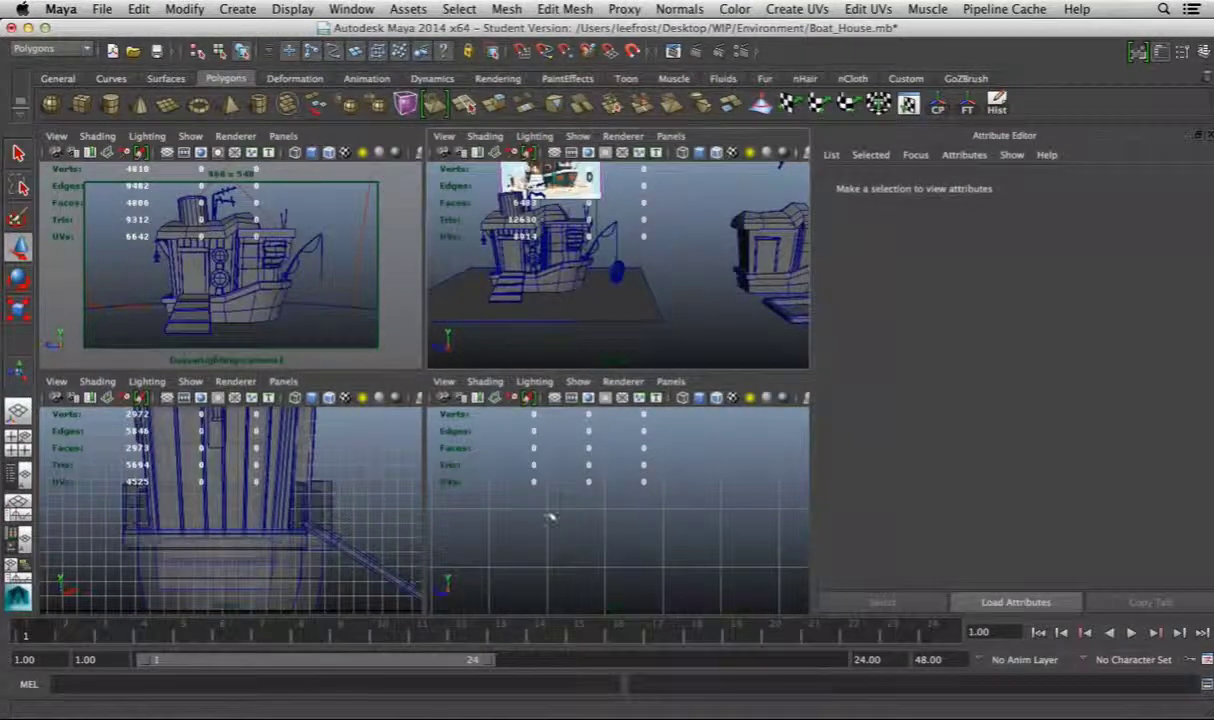
key(space)
alt+middle_drag(325, 428, 442, 344)
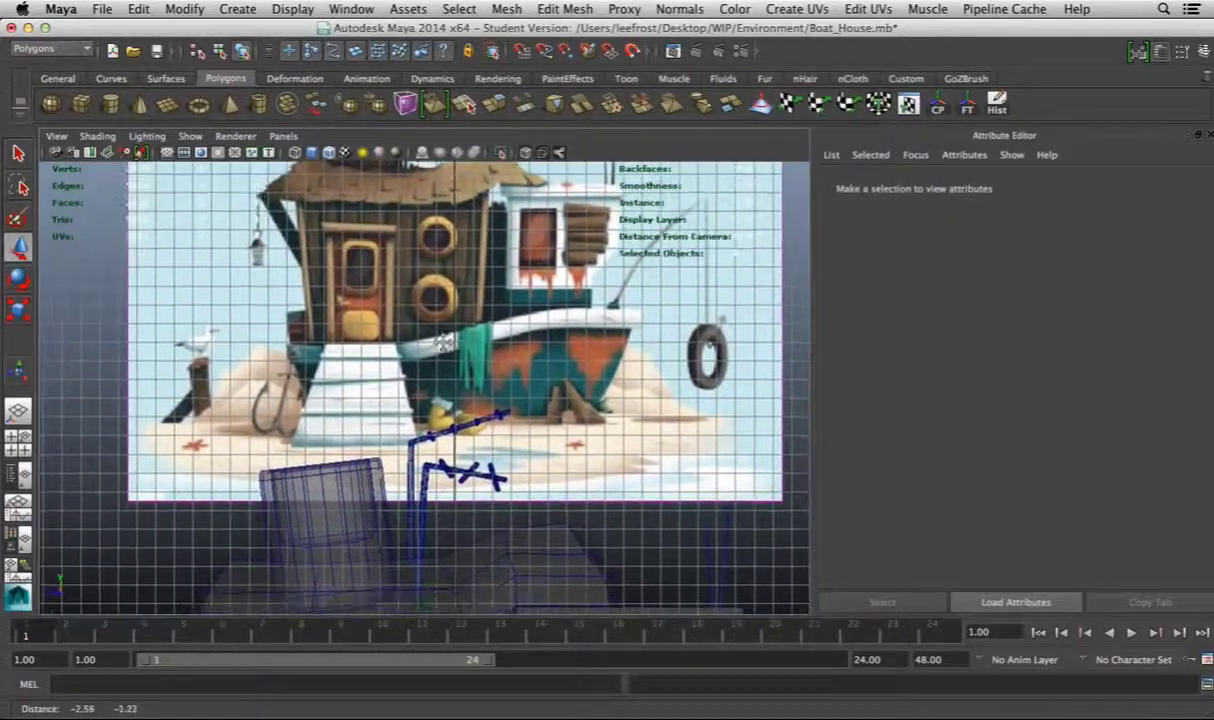
scroll(442, 344, up, 10)
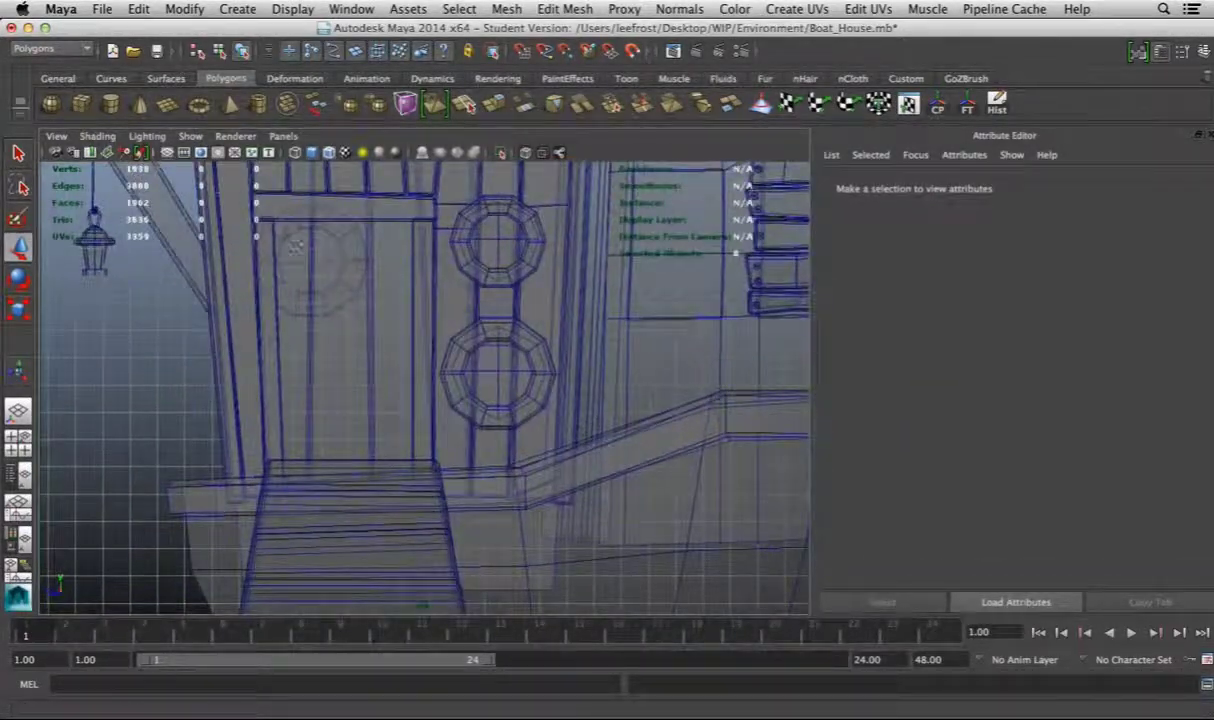
key(w)
right_click(323, 320)
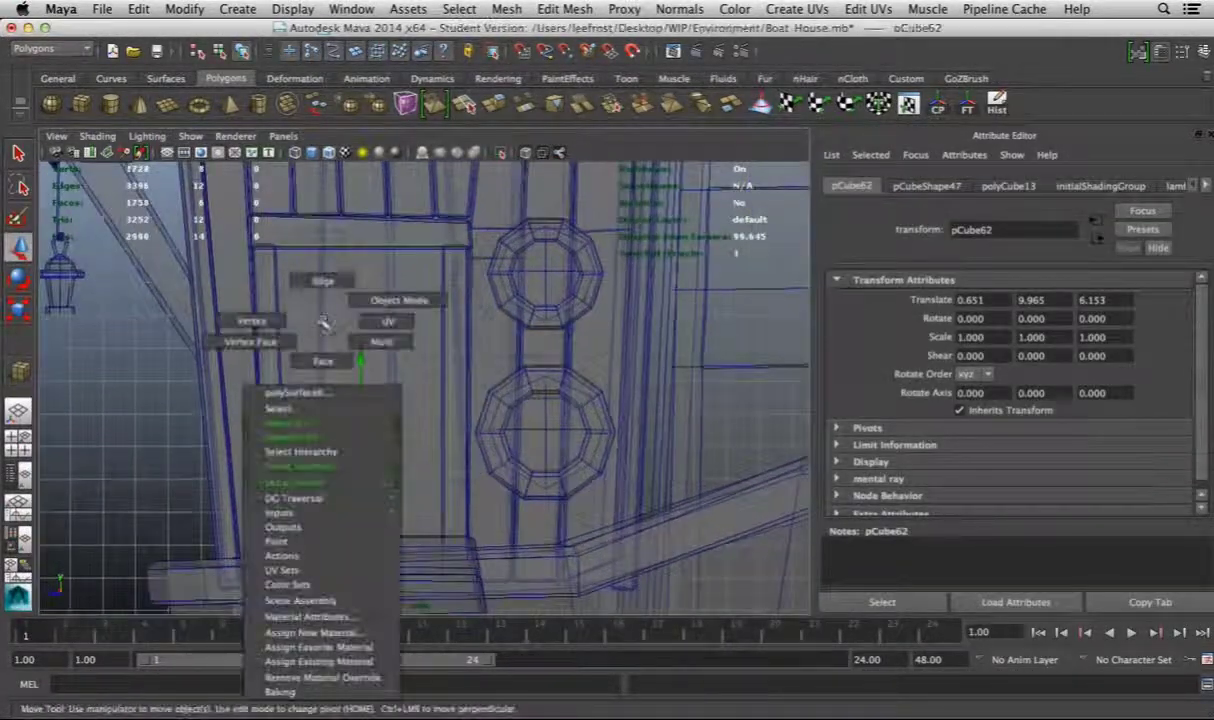
Move the new cube out in front of the doorway to an X translation of about 10.715
key(space)
key(space)
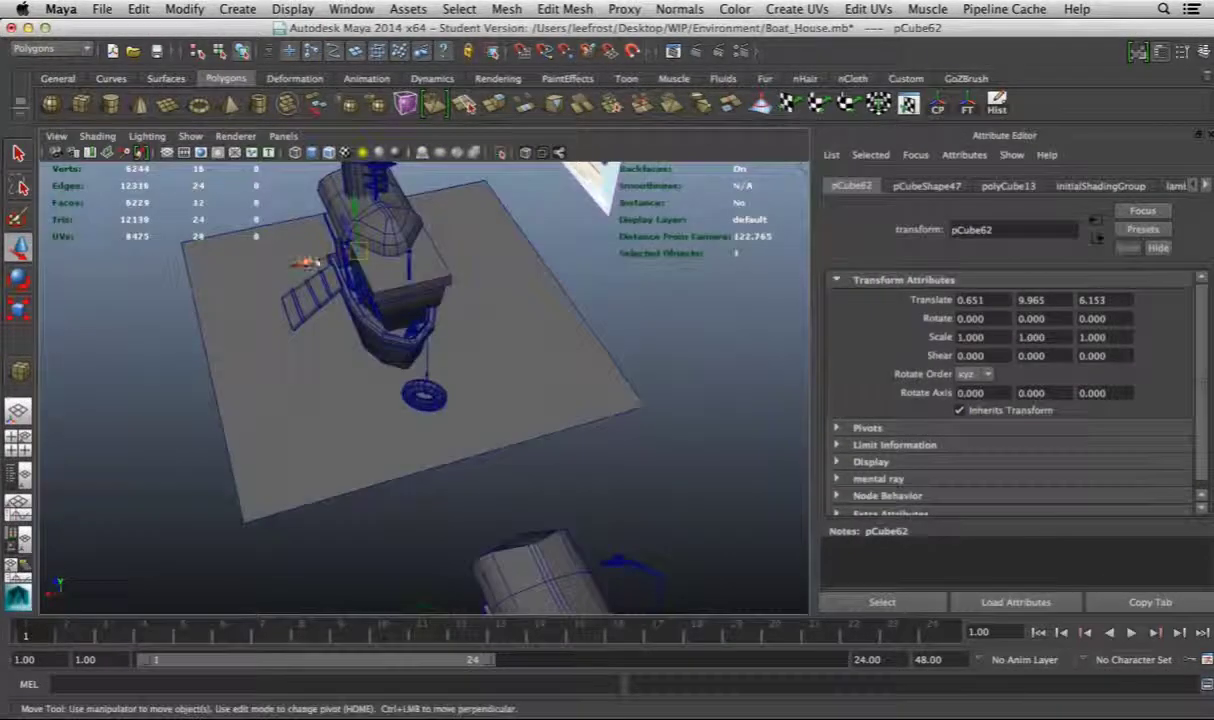
click(301, 265)
Move the cube's corner vertices in the side view to match the slanted door frame
key(space)
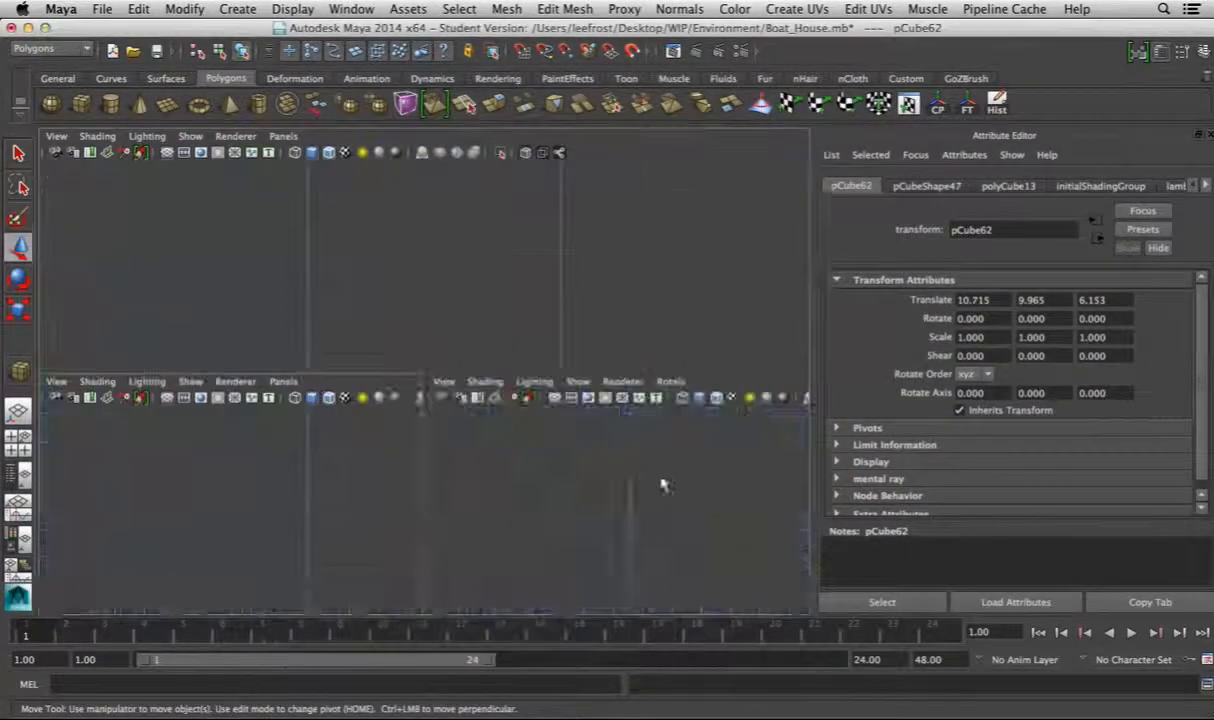
key(space)
scroll(290, 274, up, 2)
key(F8)
click(260, 266)
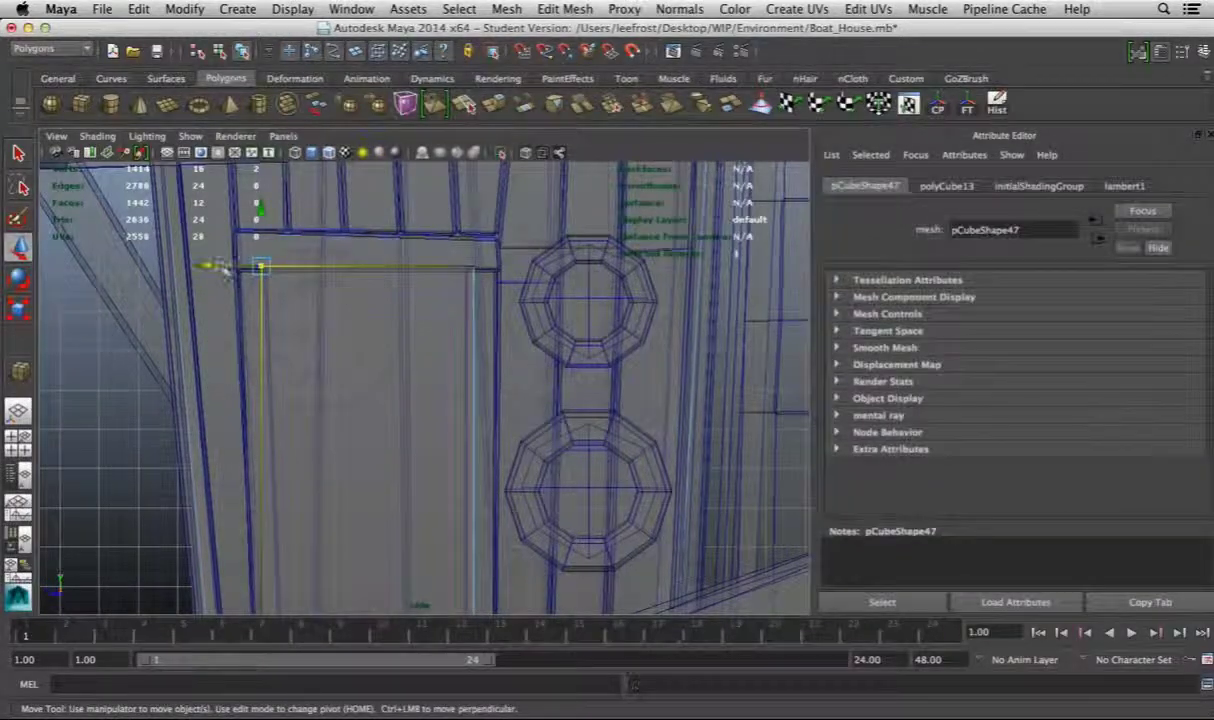
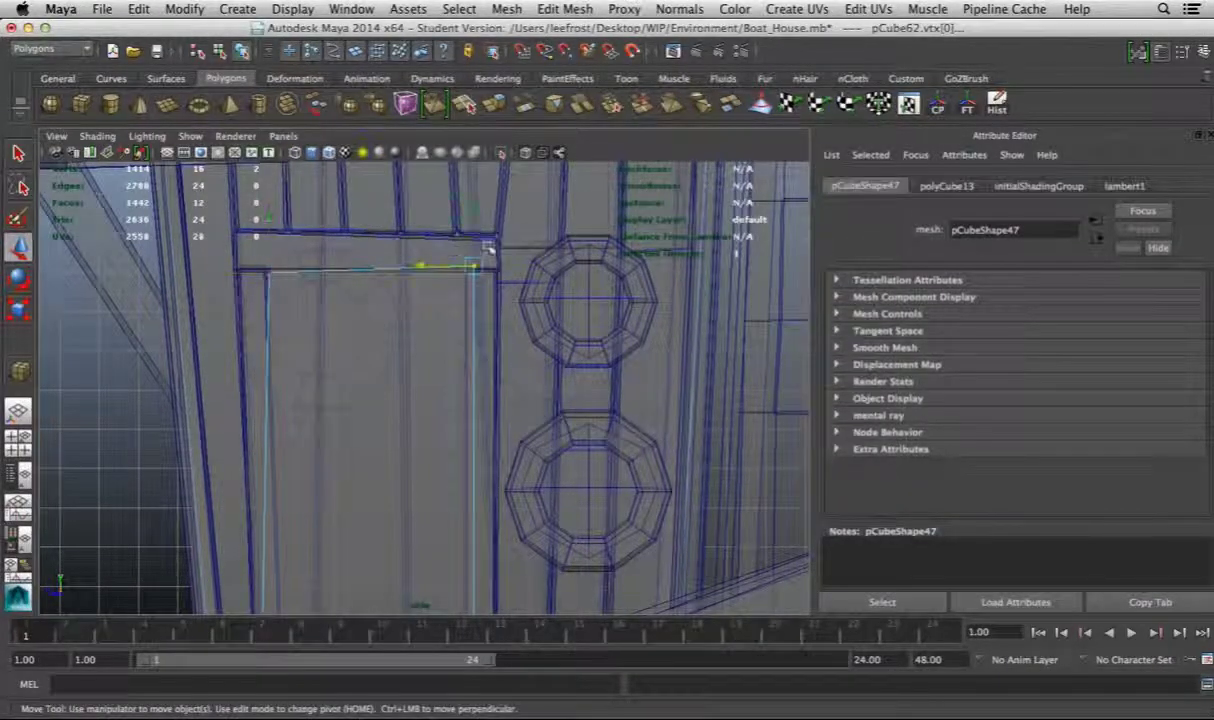
alt+drag(466, 276, 299, 492)
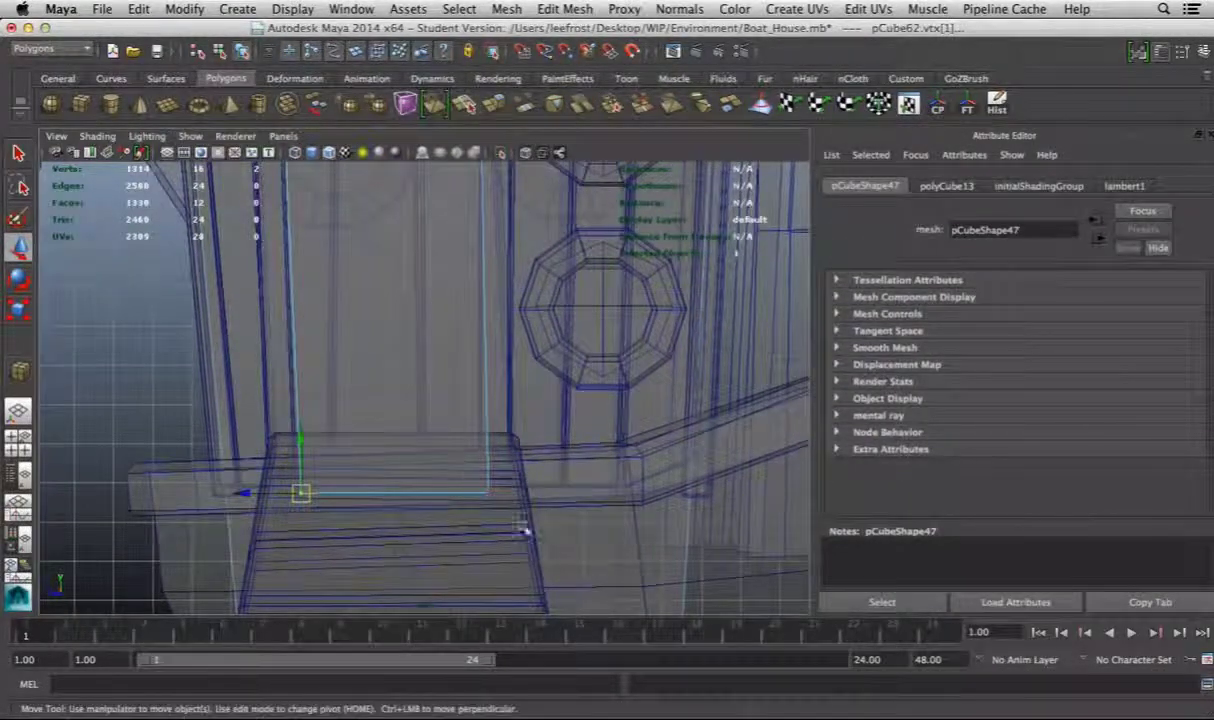
key(space)
key(space)
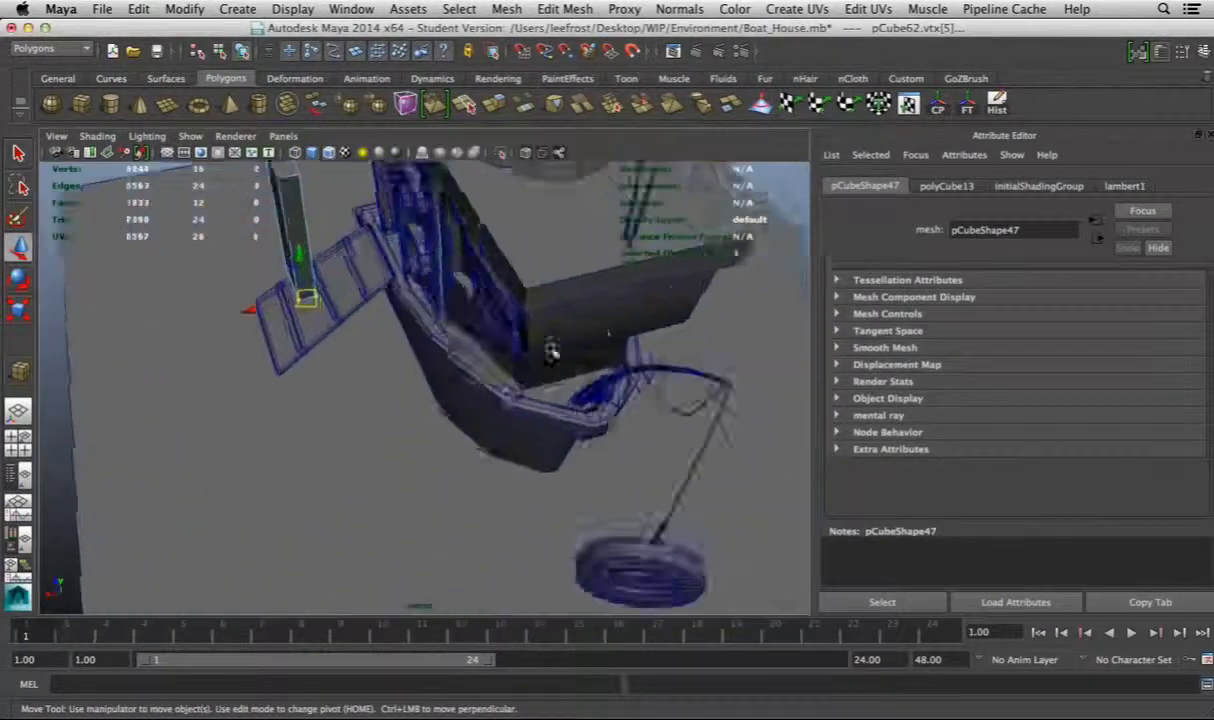
Thin the door to an X scale of 0.432, rotate it -4.173 about Z and seat it in the doorway at about 2.782, 10.007, 6.153
scroll(256, 258, down, 5)
alt+drag(256, 258, 336, 410)
key(F8)
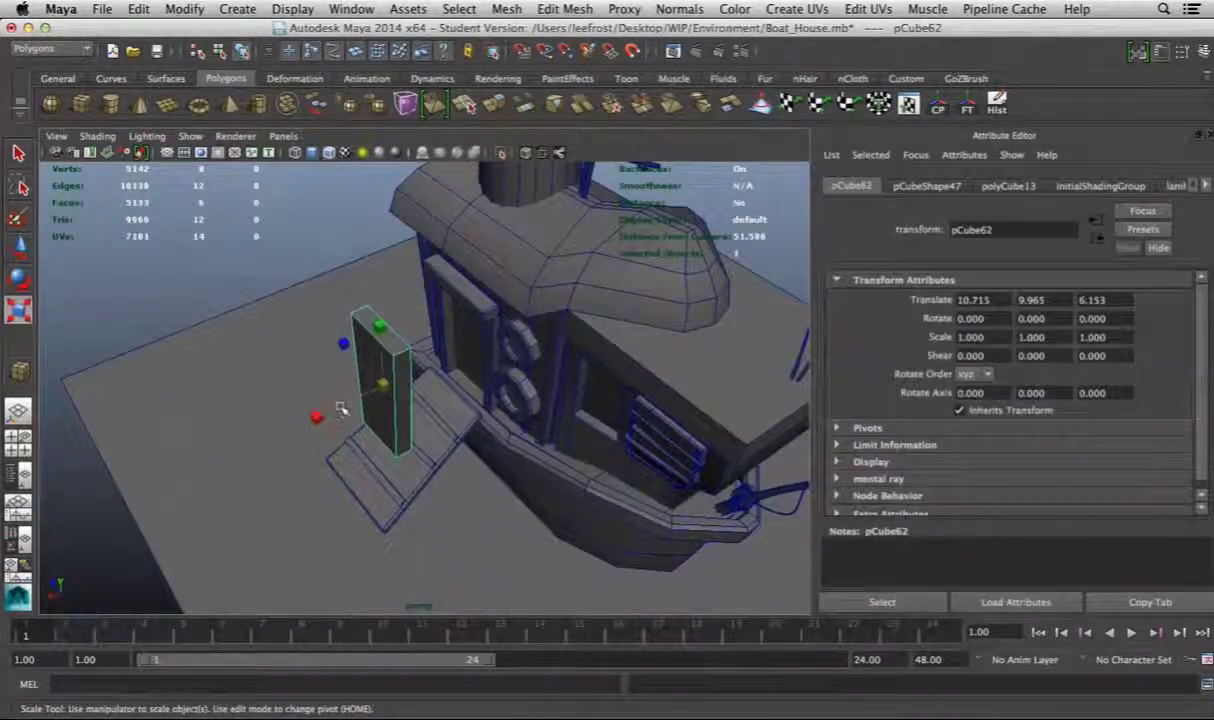
key(w)
key(f)
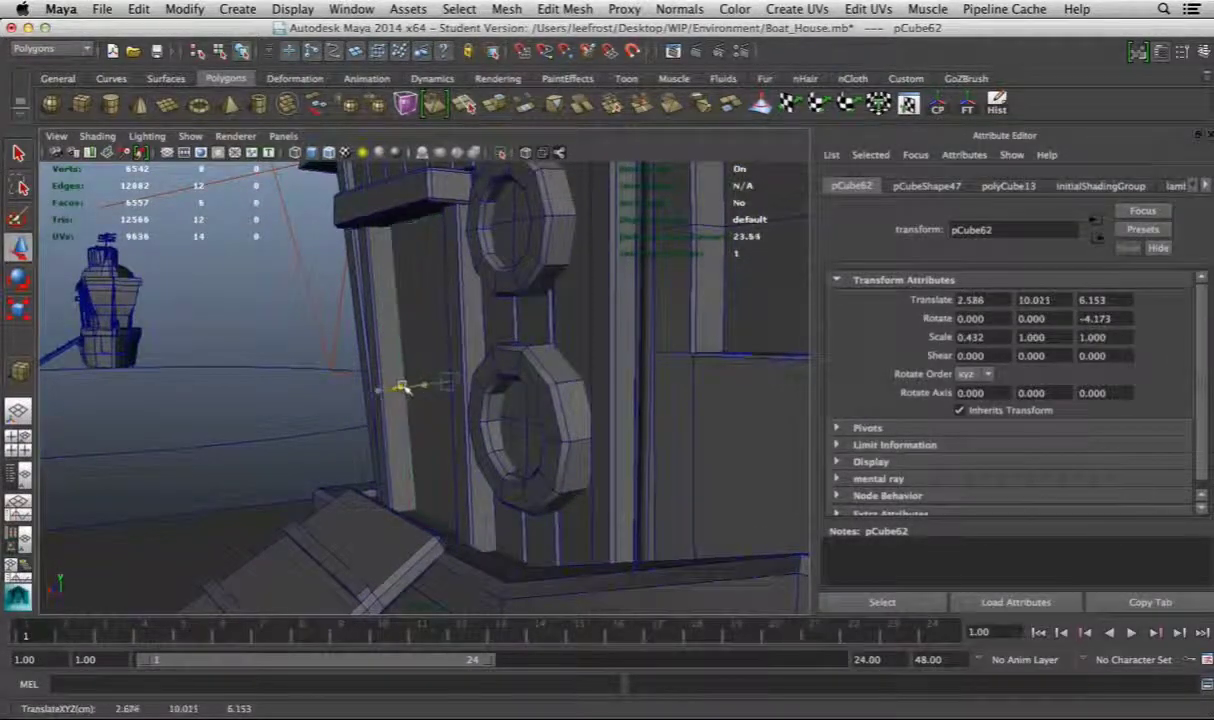
alt+drag(343, 375, 482, 385)
key(space)
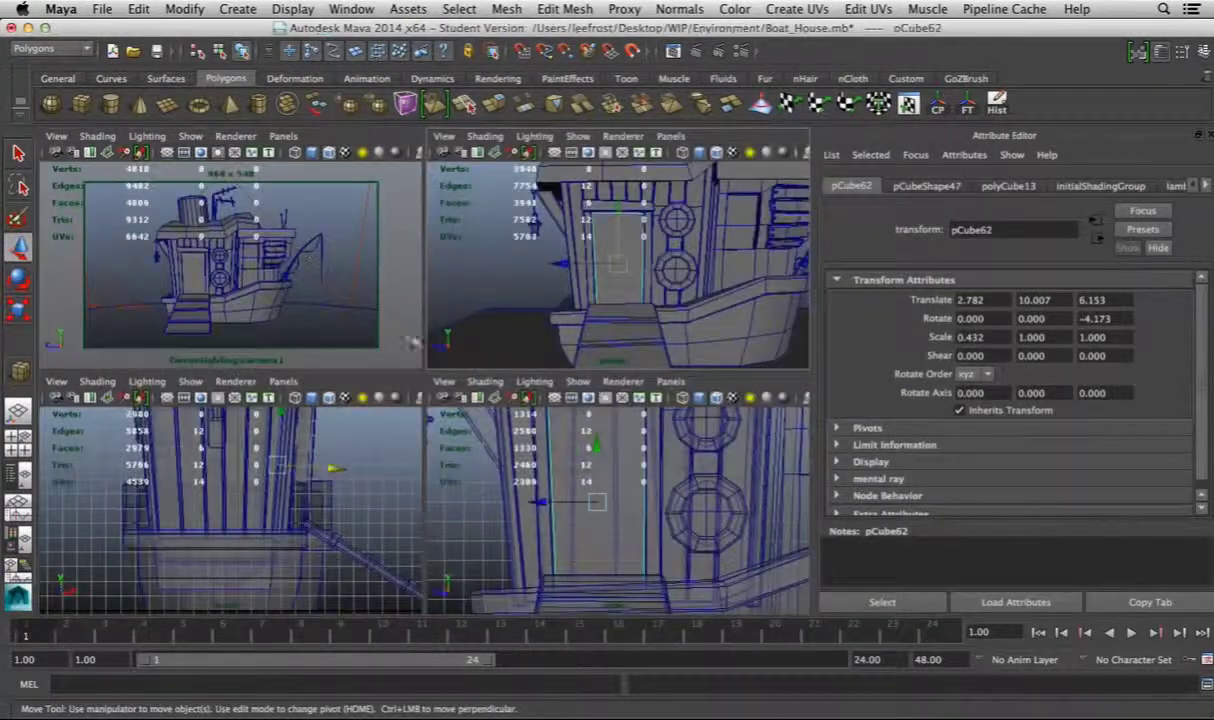
key(space)
alt+drag(540, 312, 545, 340)
scroll(545, 340, down, 5)
scroll(545, 340, up, 5)
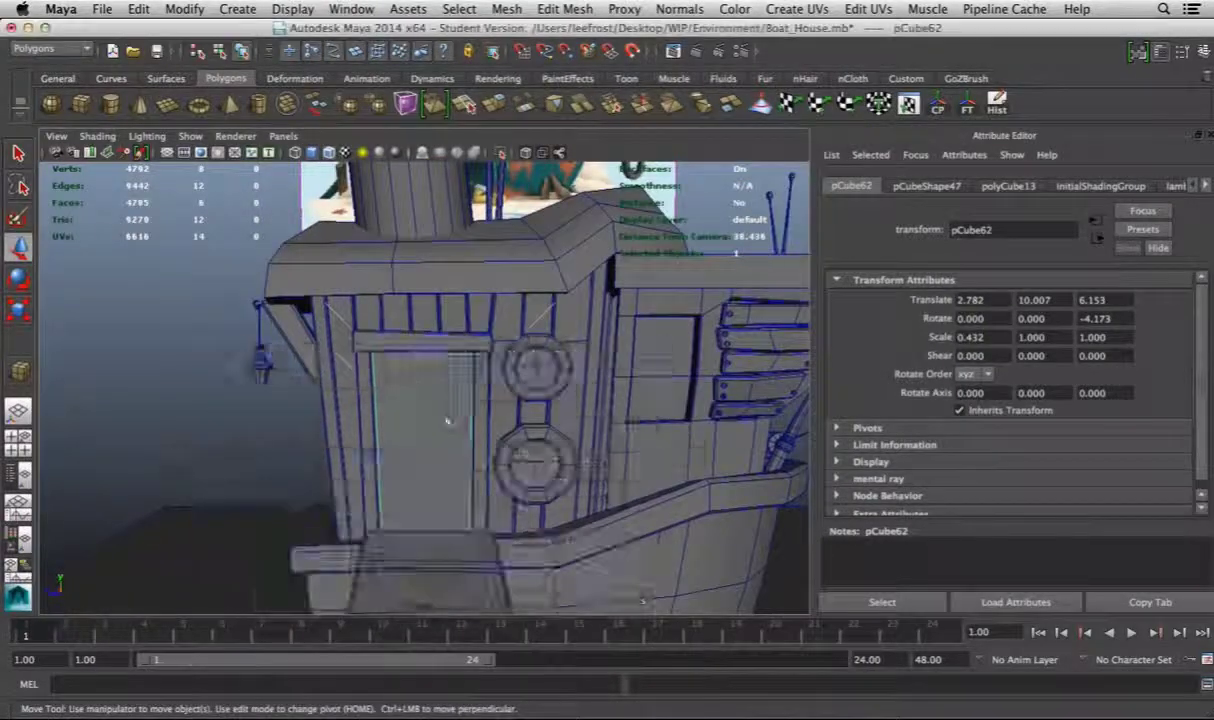
Create a polygon cube over the upper part of the door as a window block, stretched in X to about 1.12
key(space)
key(space)
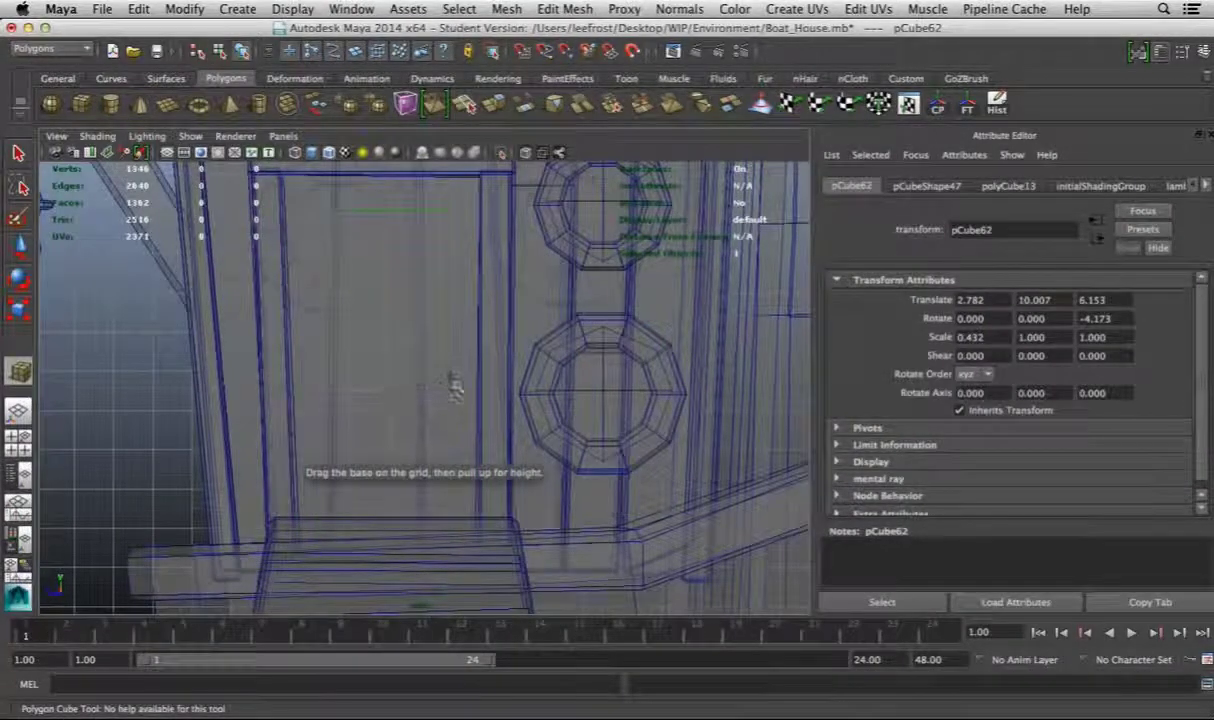
click(497, 296)
key(space)
key(space)
alt+drag(539, 382, 425, 416)
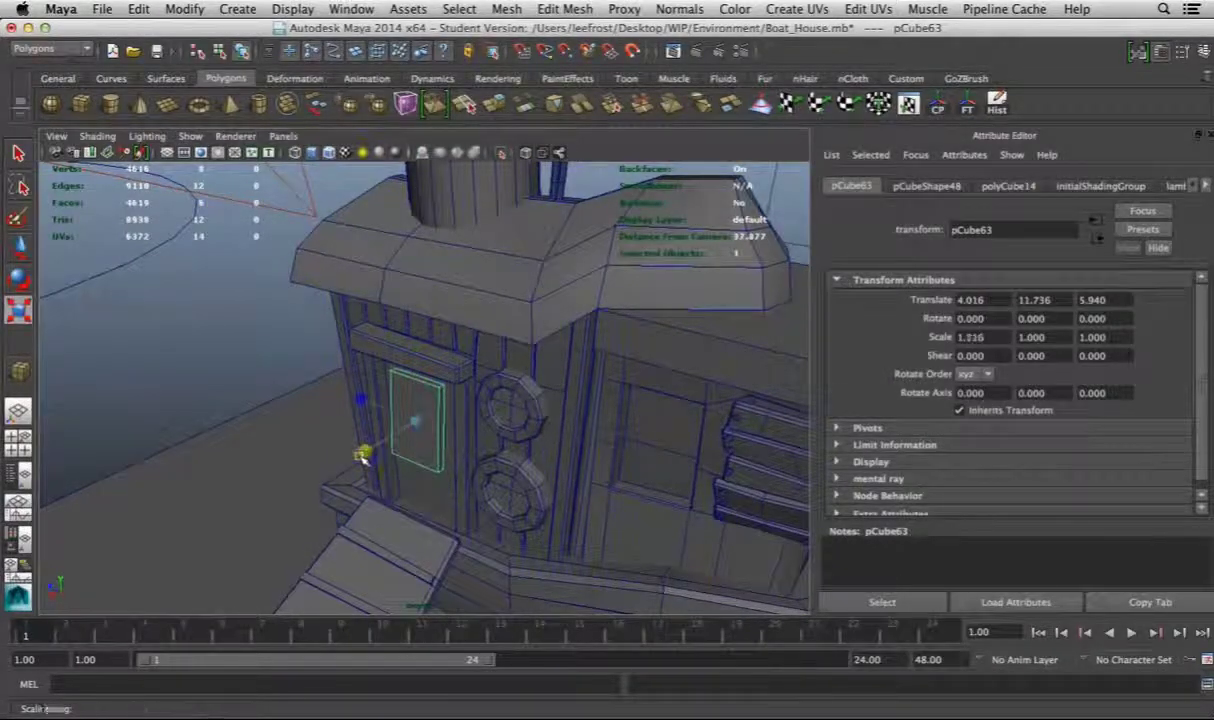
Move the window block's corner vertices in the side view to give it a slightly skewed outline that tapers towards the base
key(space)
key(space)
scroll(428, 360, up, 2)
key(F8)
drag(314, 292, 328, 272)
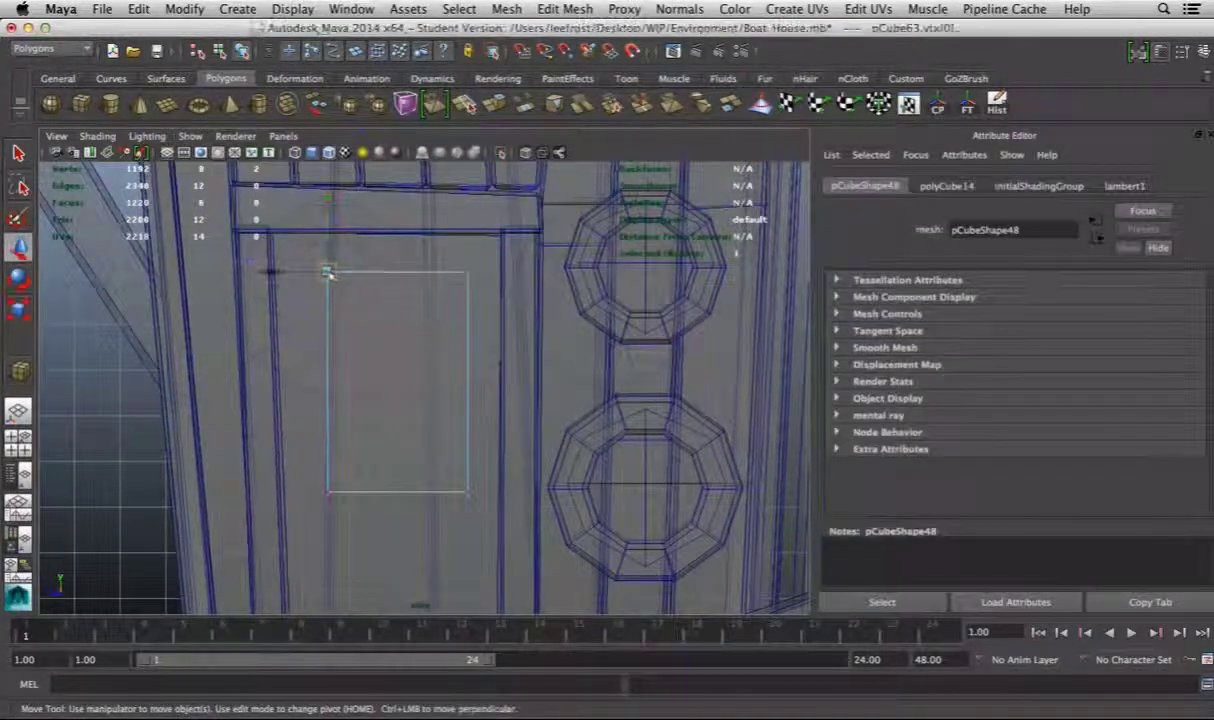
click(341, 495)
middle_drag(341, 495, 421, 457)
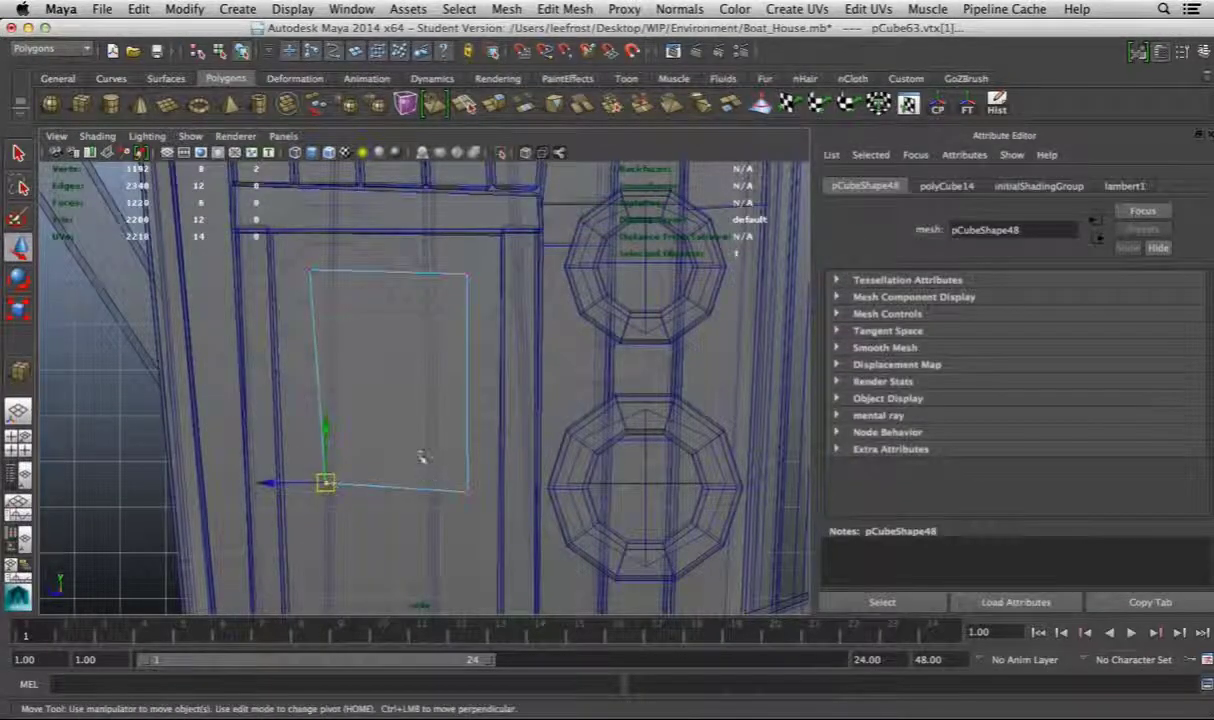
key(F8)
Try to bevel the window block's upper corner edge with an offset of 0.5, then undo it
right_drag(325, 292, 325, 254)
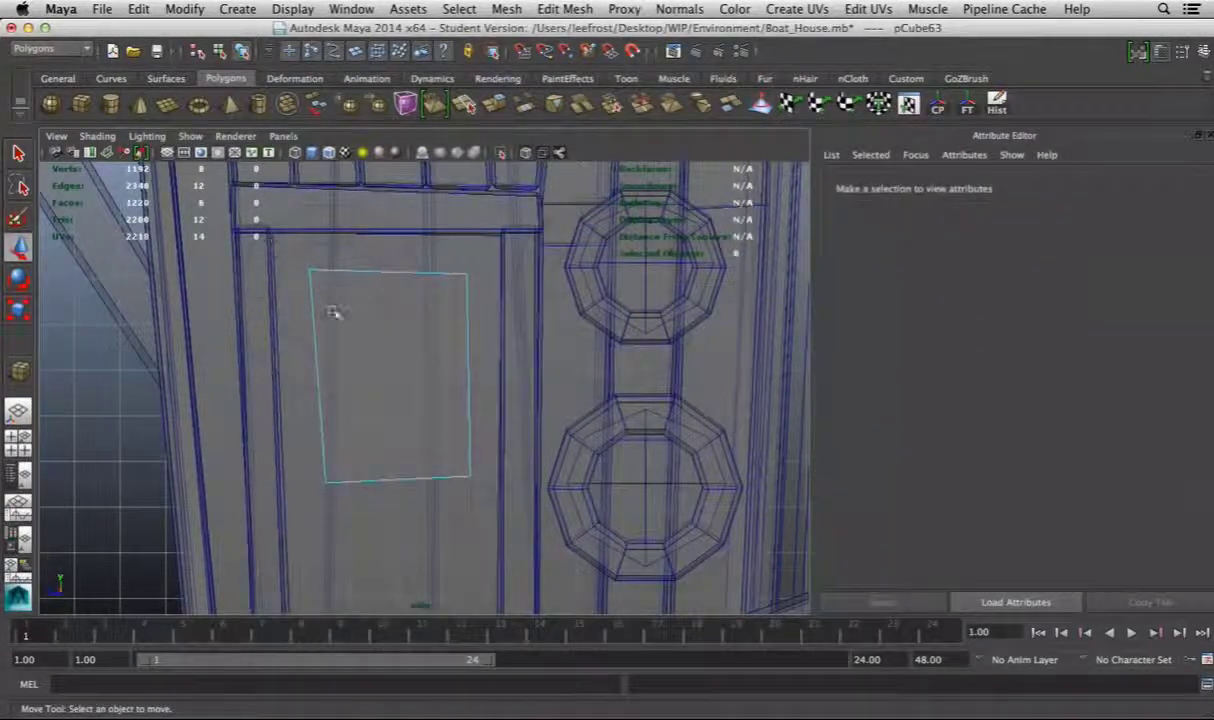
click(389, 274)
click(506, 9)
mouse_move(565, 9)
click(555, 571)
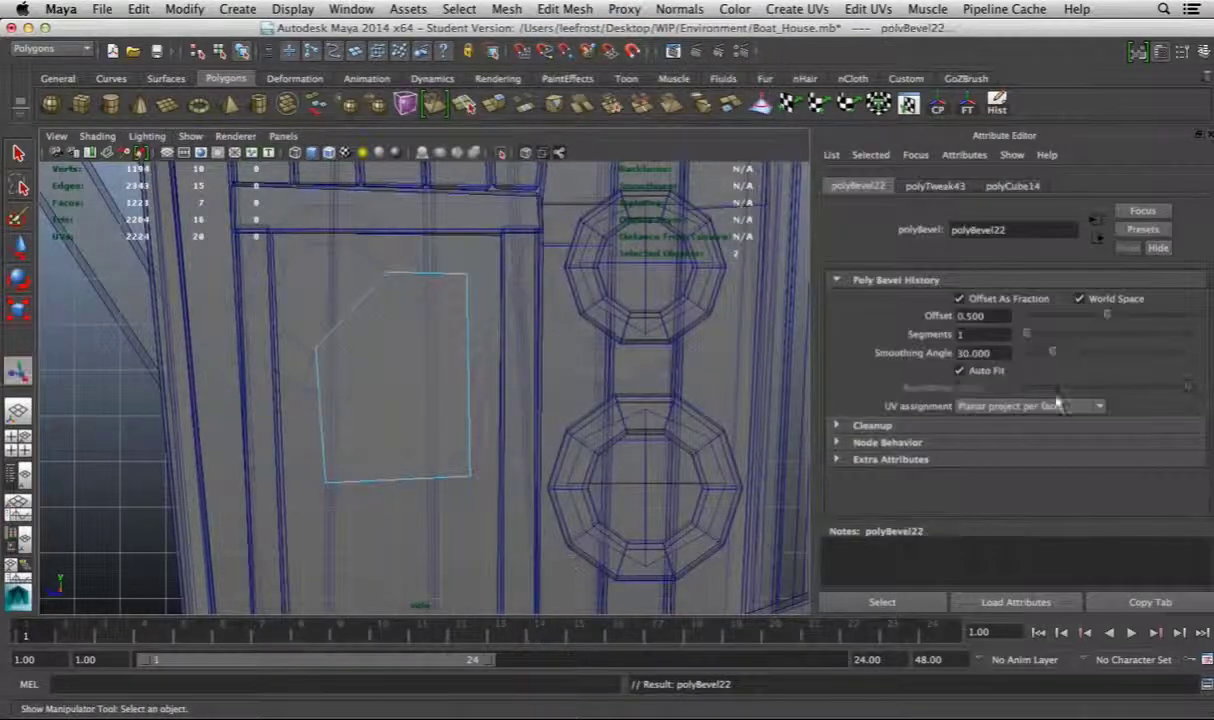
key(z)
key(z)
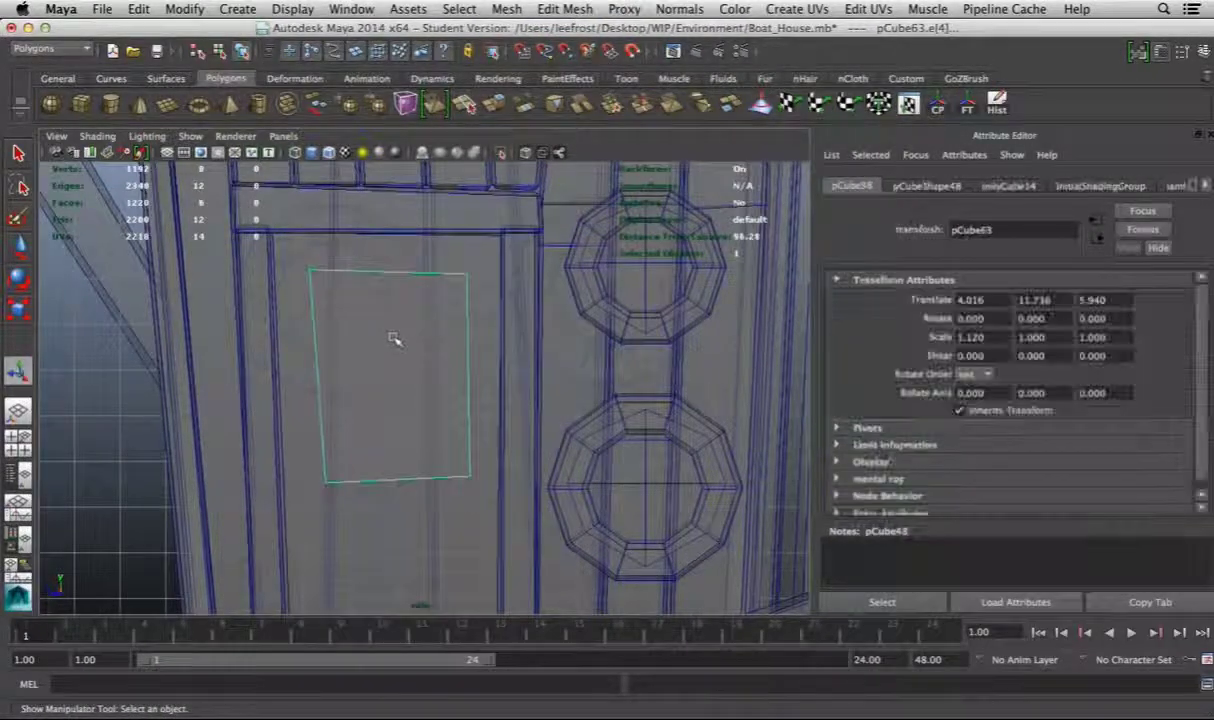
Insert edge loops near the window block's borders, check them with smooth preview, and delete the surplus loops through its middle
click(565, 9)
click(650, 60)
click(384, 272)
key(3)
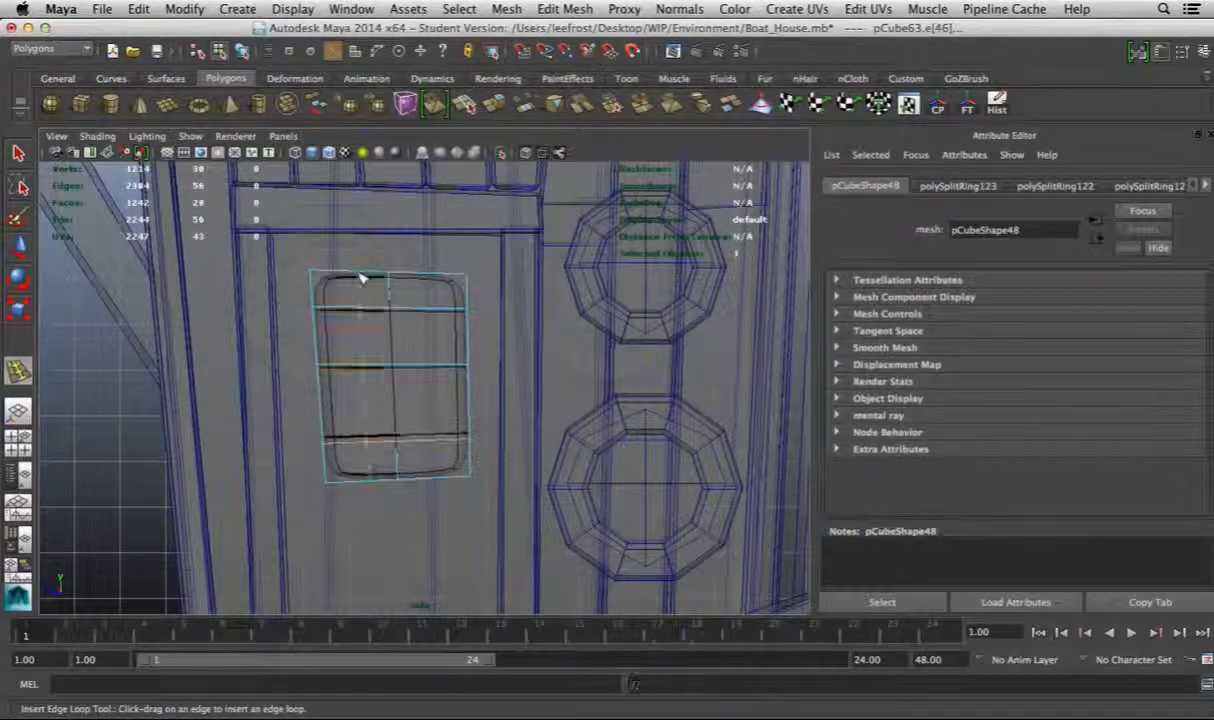
click(565, 9)
click(640, 534)
key(1)
Select all the front faces of the window block and extrude them to start an inset frame
scroll(471, 430, up, 2)
right_drag(396, 360, 396, 398)
click(382, 347)
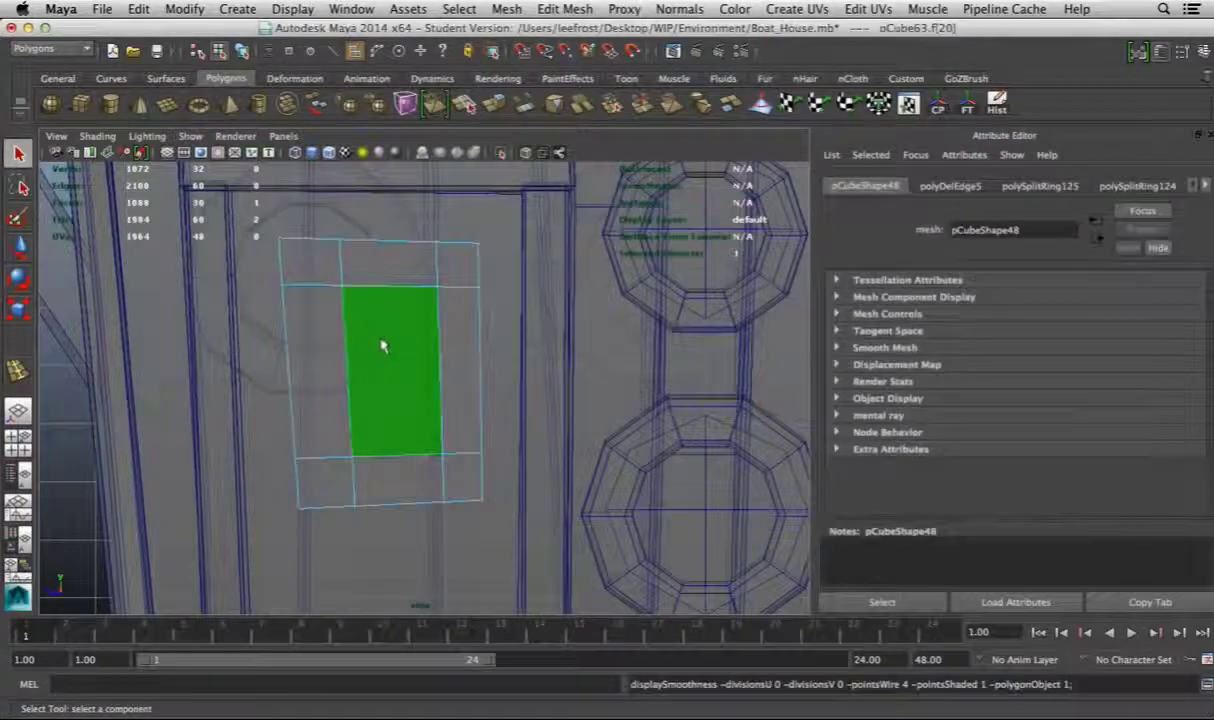
click(453, 378)
click(528, 108)
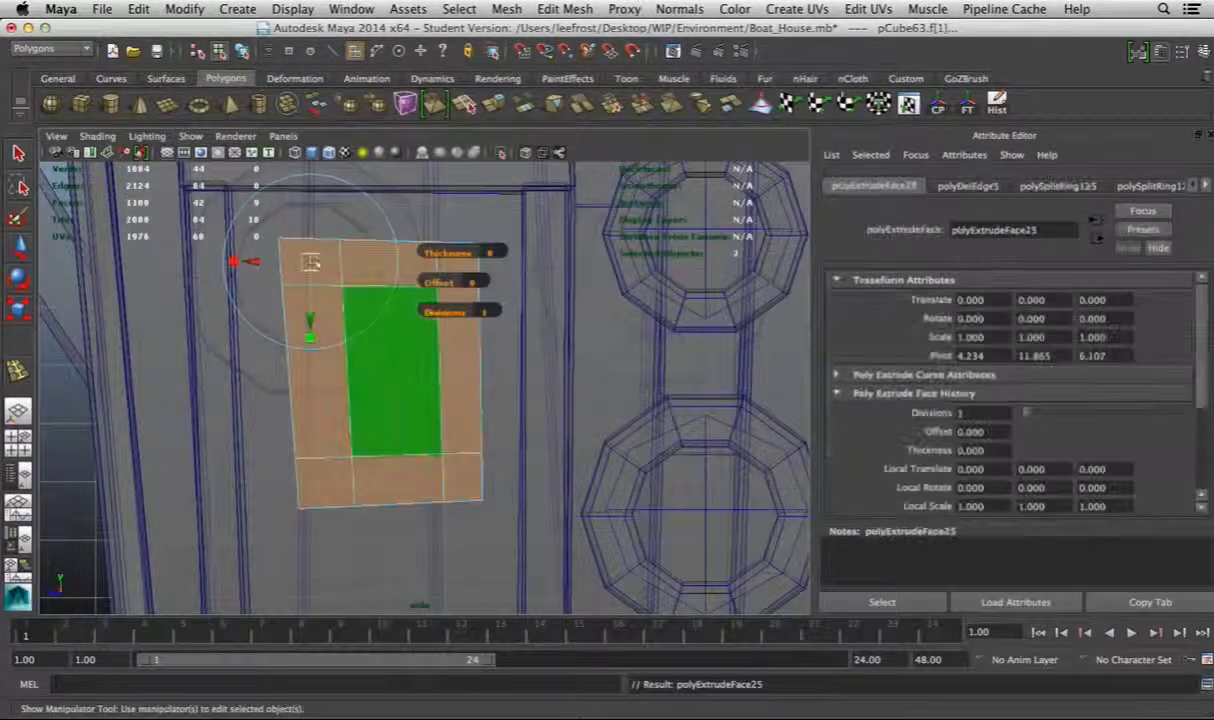
alt+middle_drag(408, 252, 423, 343)
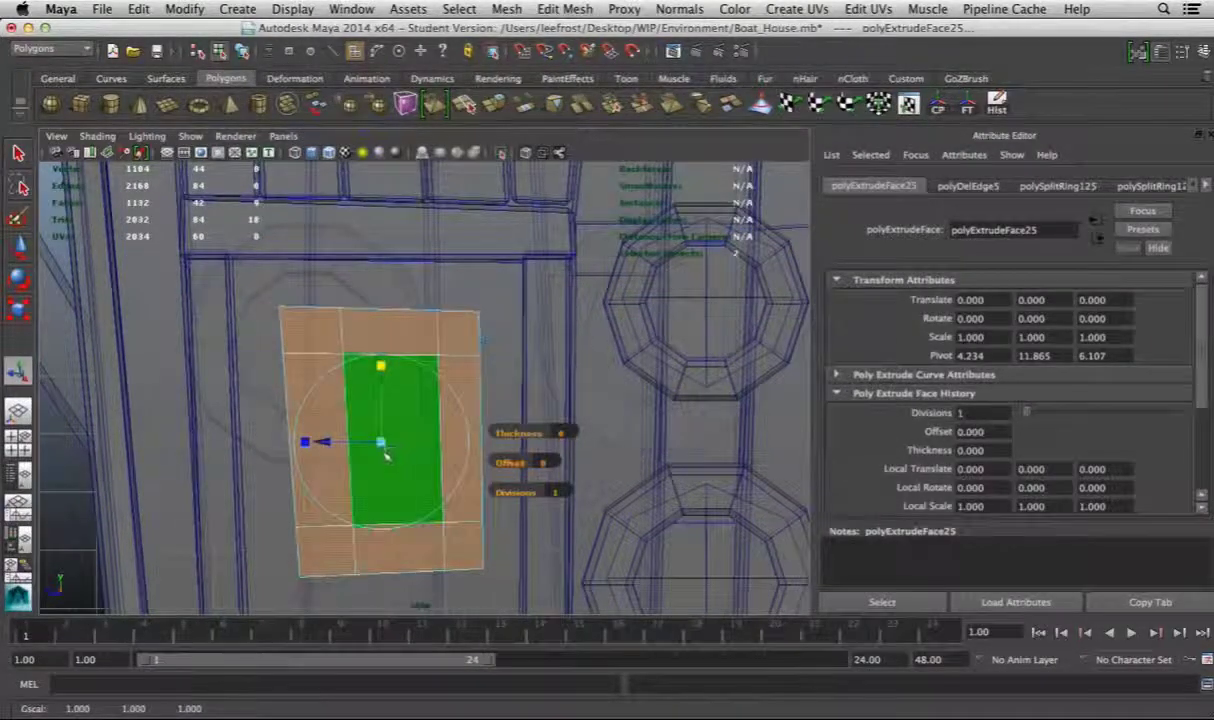
drag(390, 453, 358, 452)
key(ctrl+z)
Extrude the inset faces a second time to recess the window pane behind its frame
key(space)
key(space)
alt+drag(534, 385, 425, 388)
key(ctrl+e)
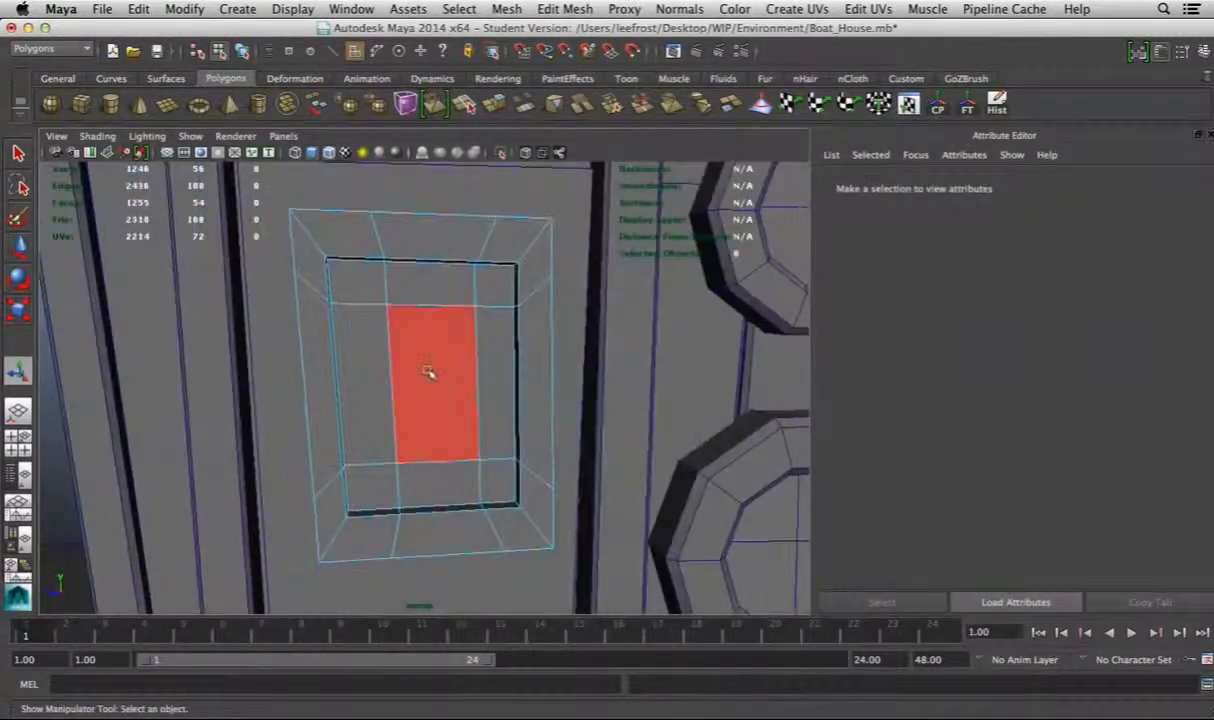
Insert supporting edge loops around the side and frame of the window, then return to object mode
key(F8)
alt+right_drag(466, 352, 480, 405)
click(527, 398)
click(565, 9)
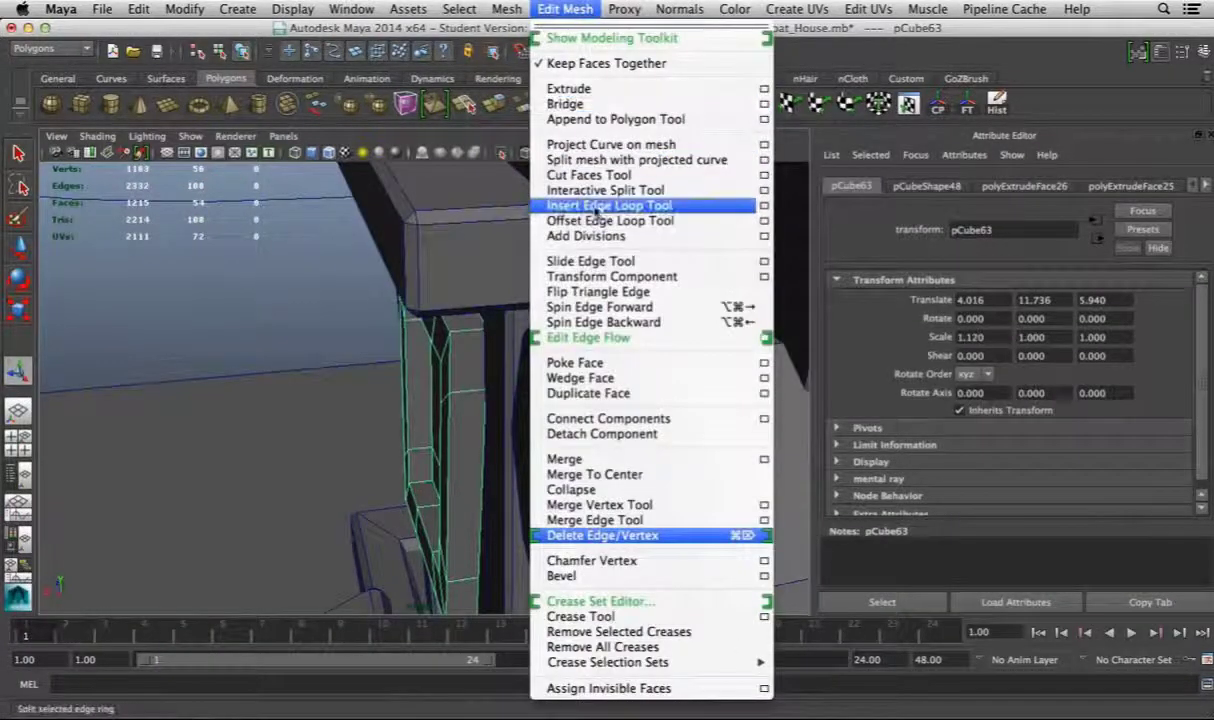
click(650, 203)
click(466, 397)
alt+drag(477, 395, 486, 461)
alt+drag(463, 253, 528, 333)
alt+right_drag(528, 333, 518, 311)
key(F8)
Tilt the window to -4.234 in Z and move it against the door surface
alt+drag(588, 430, 500, 370)
key(e)
key(w)
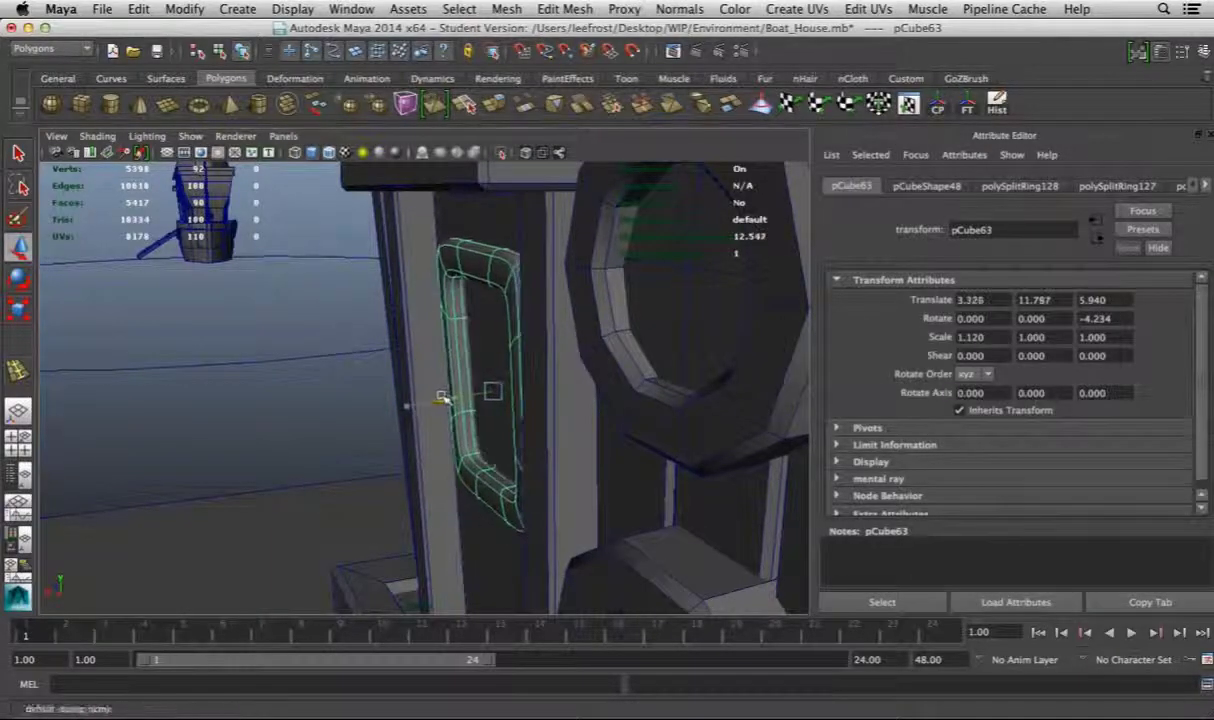
click(385, 411)
key(a)
Scale the window's upper vertices wider in the side view so the frame narrows towards its lower edge
key(space)
key(space)
click(393, 401)
right_drag(307, 298, 265, 288)
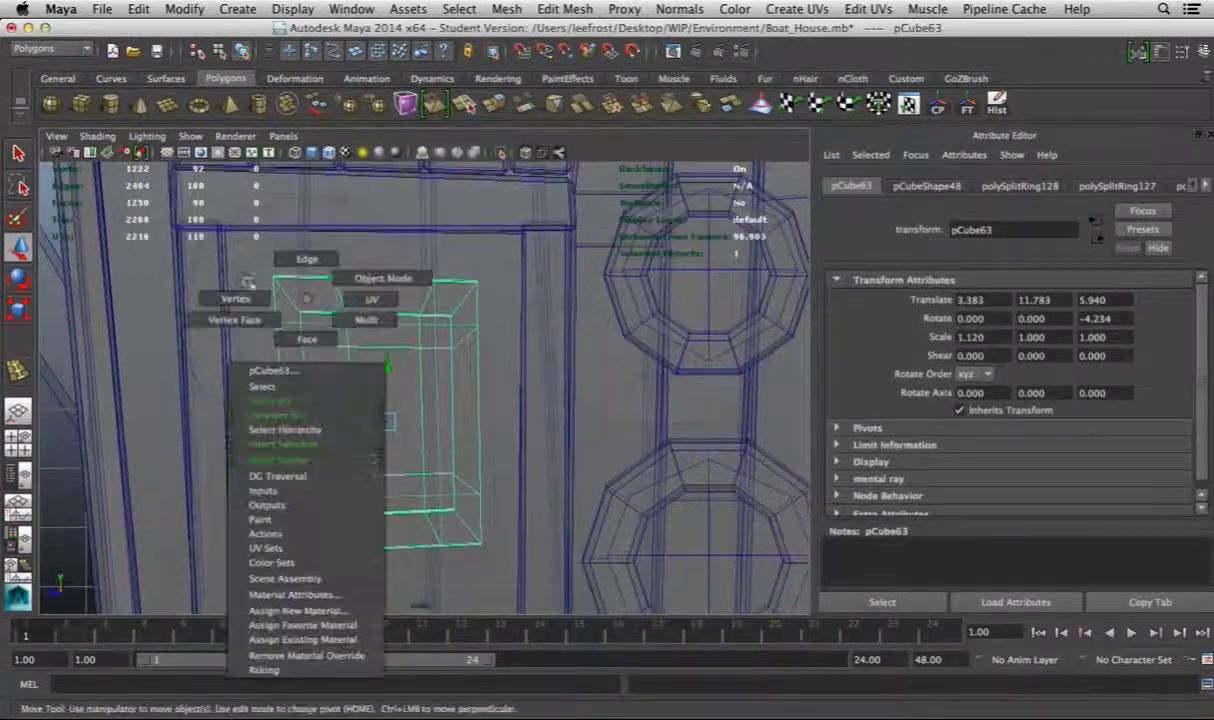
click(300, 315)
key(r)
alt+middle_drag(285, 316, 267, 218)
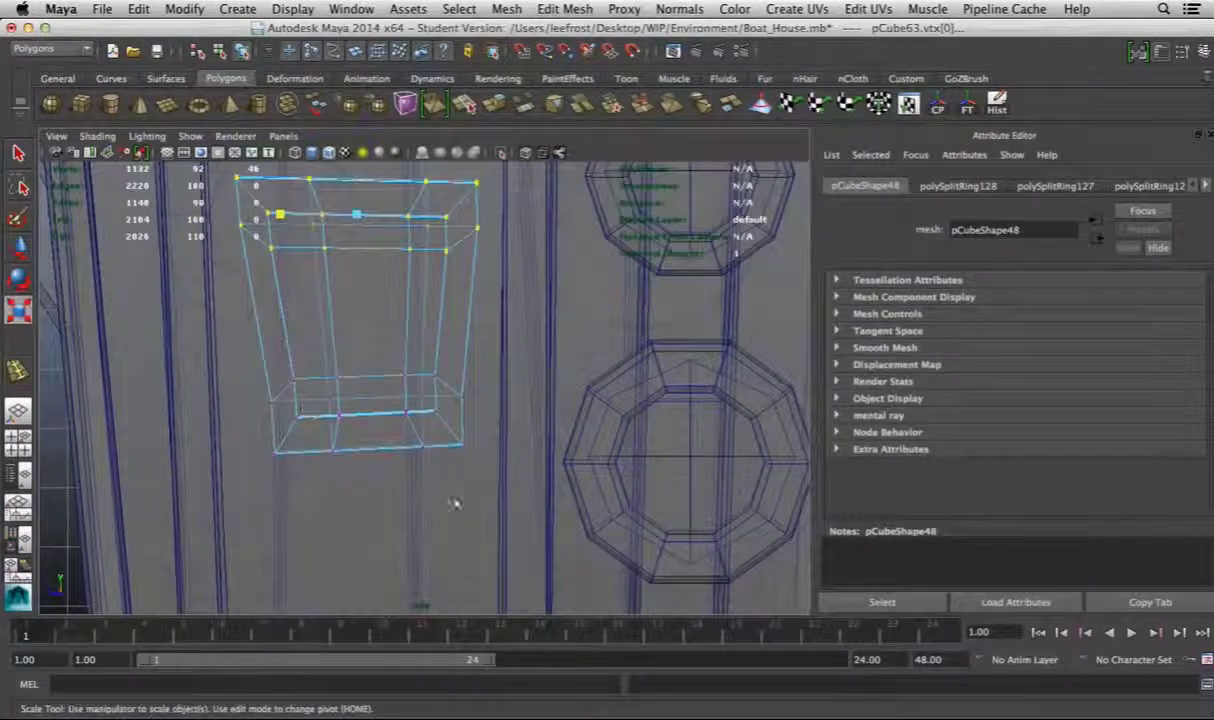
click(393, 325)
Examine the smoothed door window on the boat house and compare it with the reference image
click(710, 425)
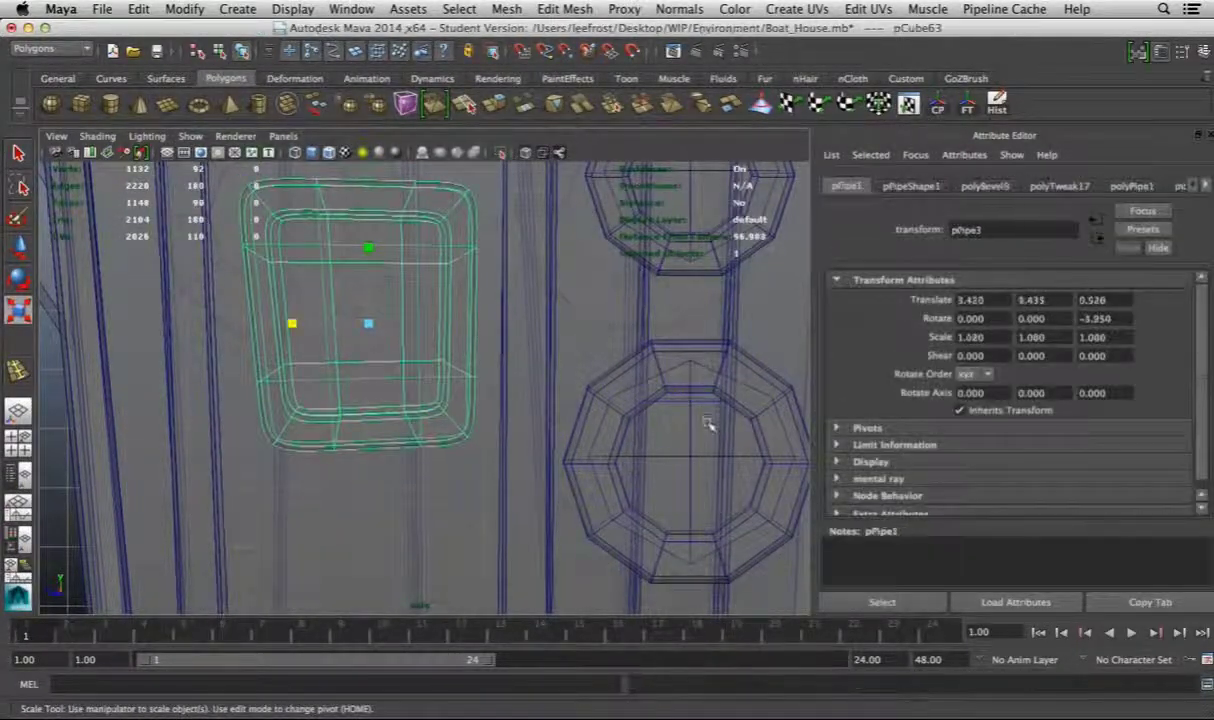
key(space)
key(space)
alt+drag(614, 332, 336, 466)
click(556, 374)
click(483, 318)
click(398, 415)
alt+drag(398, 415, 486, 407)
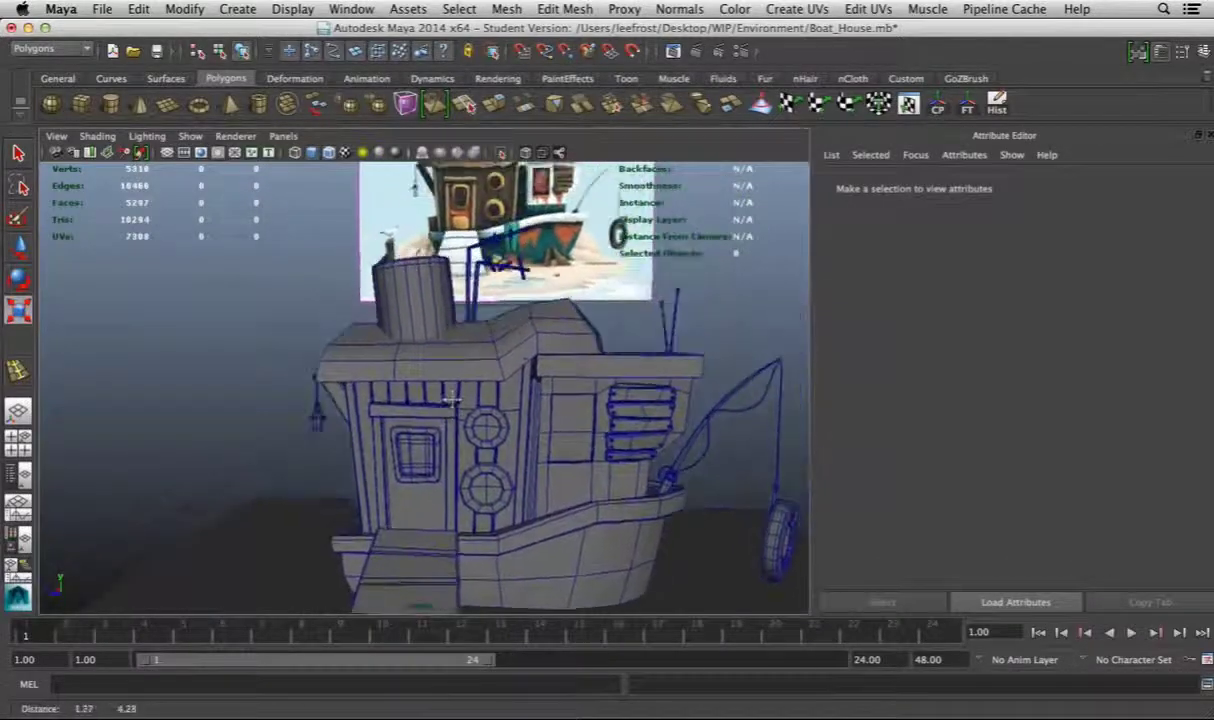
key(space)
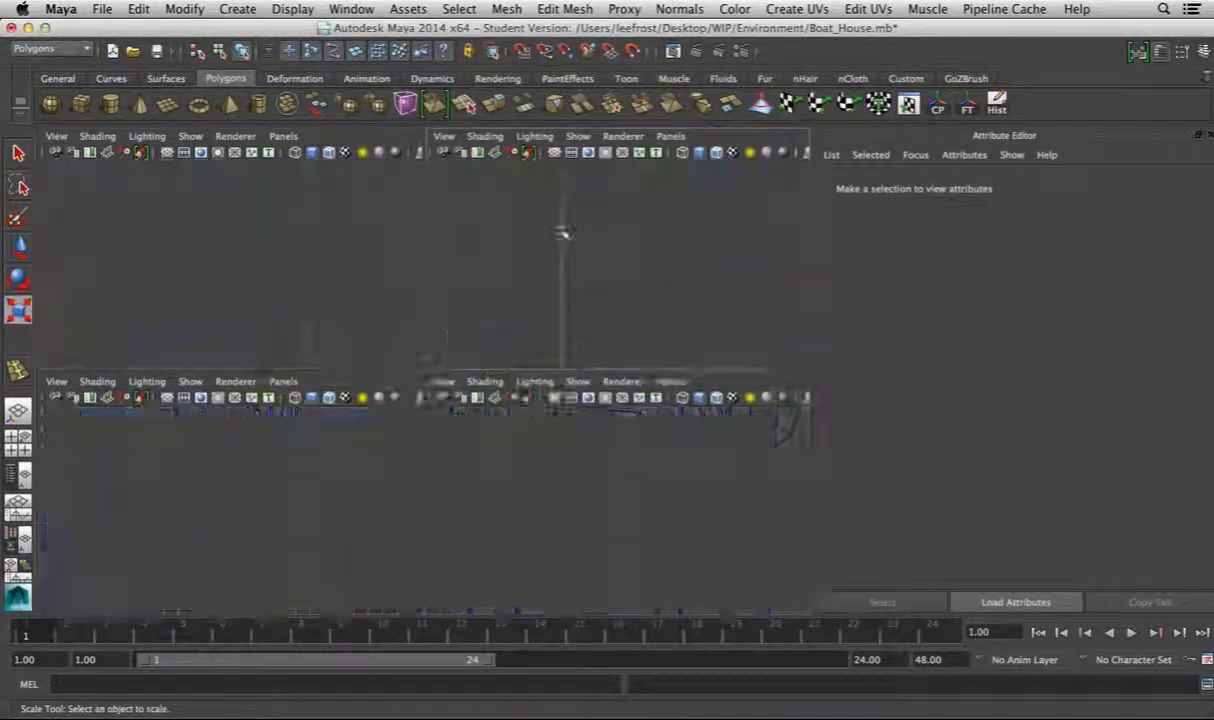
key(space)
alt+drag(791, 440, 569, 290)
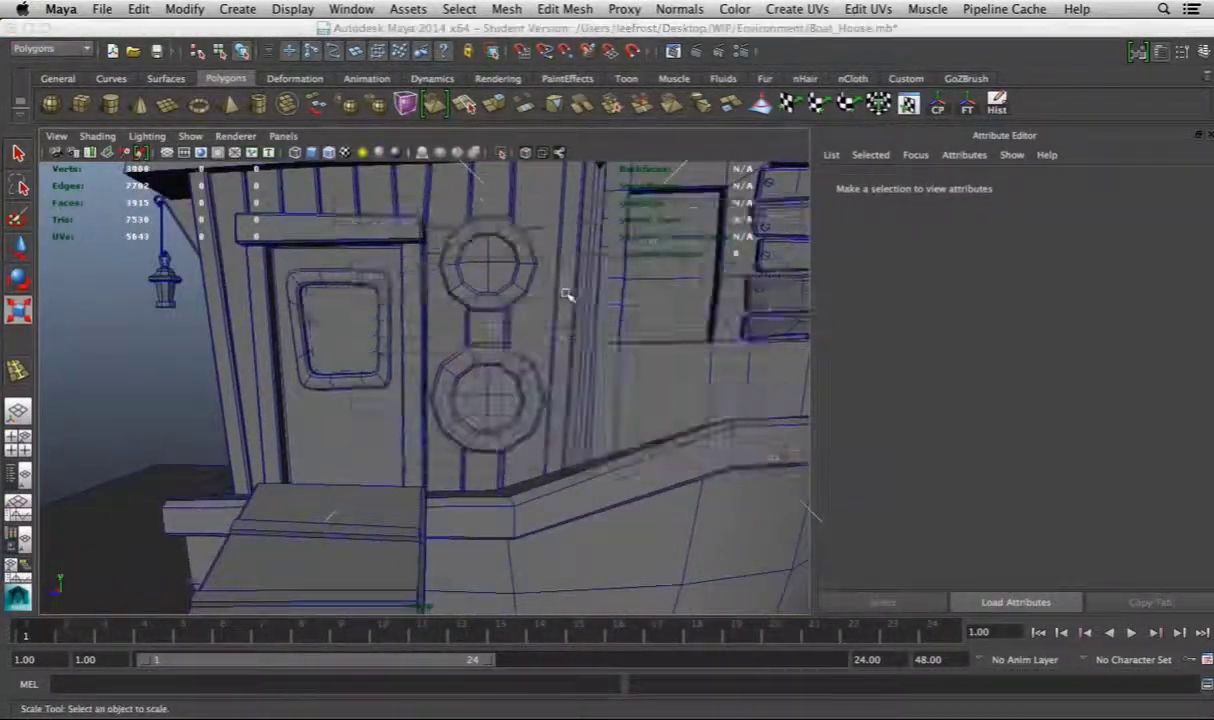
Create a polygon cube on the lower part of the door as a panel and stretch it in X to 1.637
key(space)
key(space)
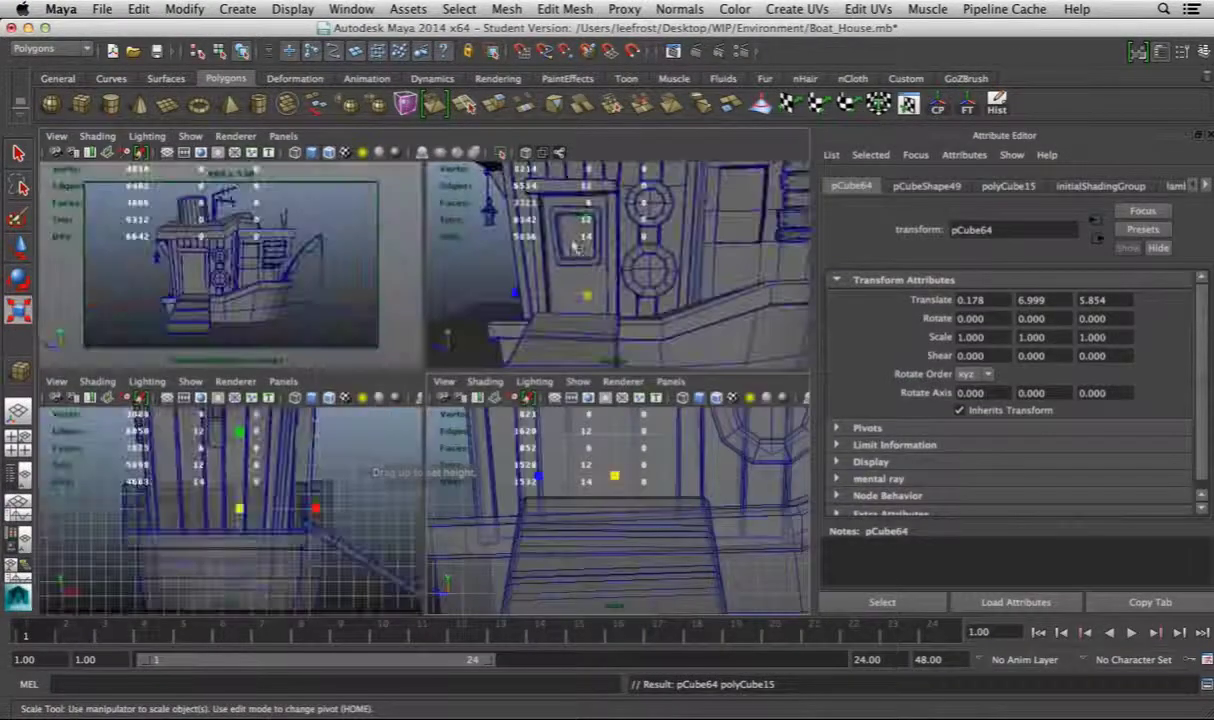
key(space)
alt+drag(430, 380, 383, 404)
key(f)
key(r)
Insert edge loops around the thickness of the lower door panel to hold its front and back edges
click(506, 9)
click(600, 142)
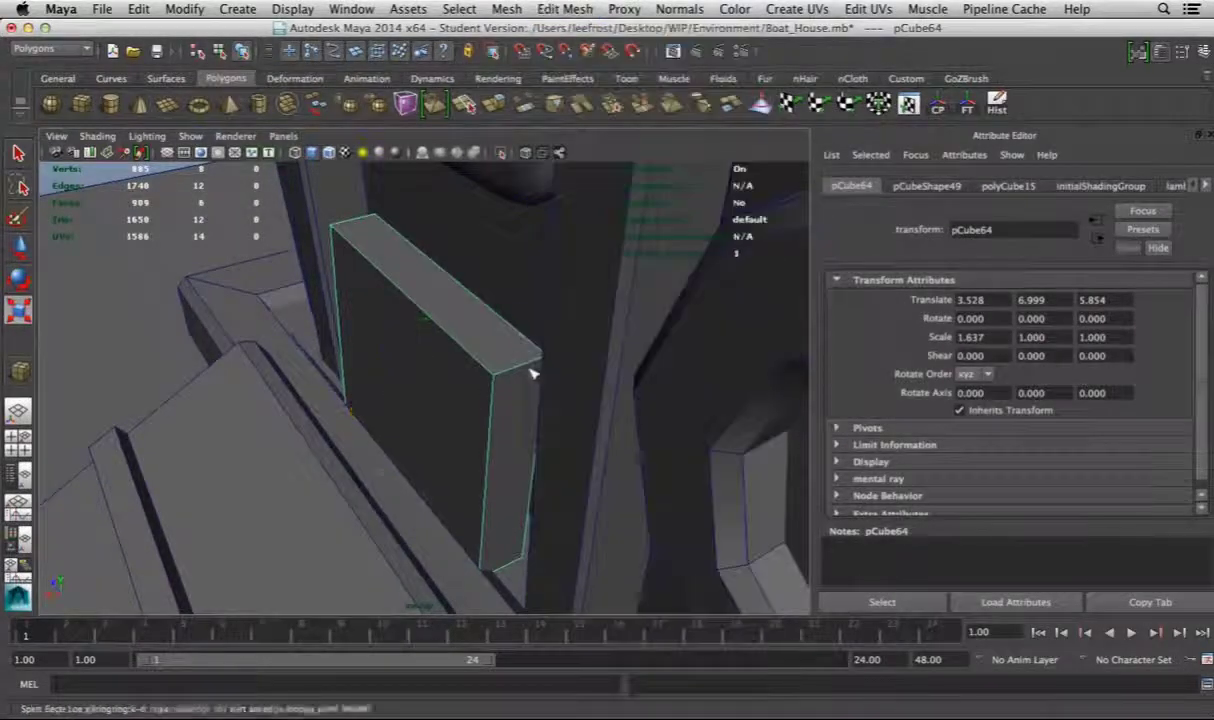
click(538, 366)
alt+drag(538, 366, 542, 379)
Try off-centre vertical and horizontal edge loops on the lower door panel, then undo them
drag(355, 270, 355, 272)
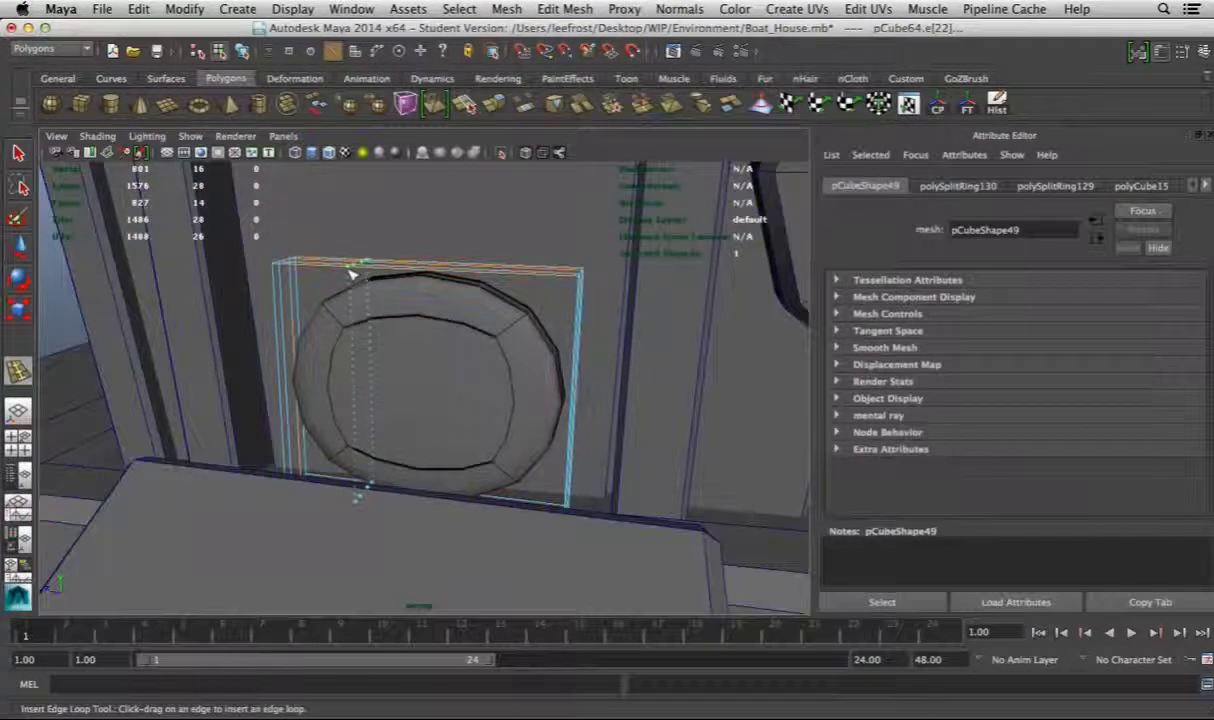
drag(572, 326, 578, 345)
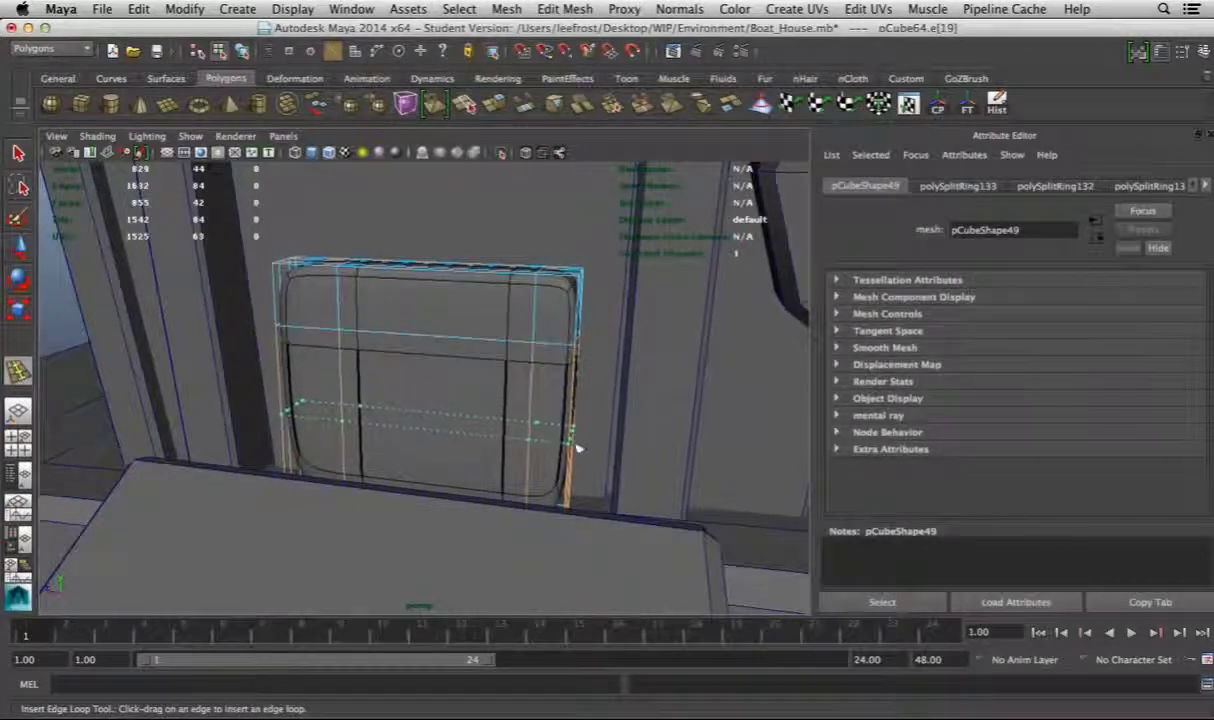
key(z)
key(z)
key(z)
Insert one vertical and one horizontal edge loop through the middle of the lower door panel and return to object mode
click(580, 378)
alt+drag(580, 378, 375, 395)
key(w)
key(F8)
Tilt the lower door panel to -4.236 in Z and move it back into the door surface
key(e)
key(w)
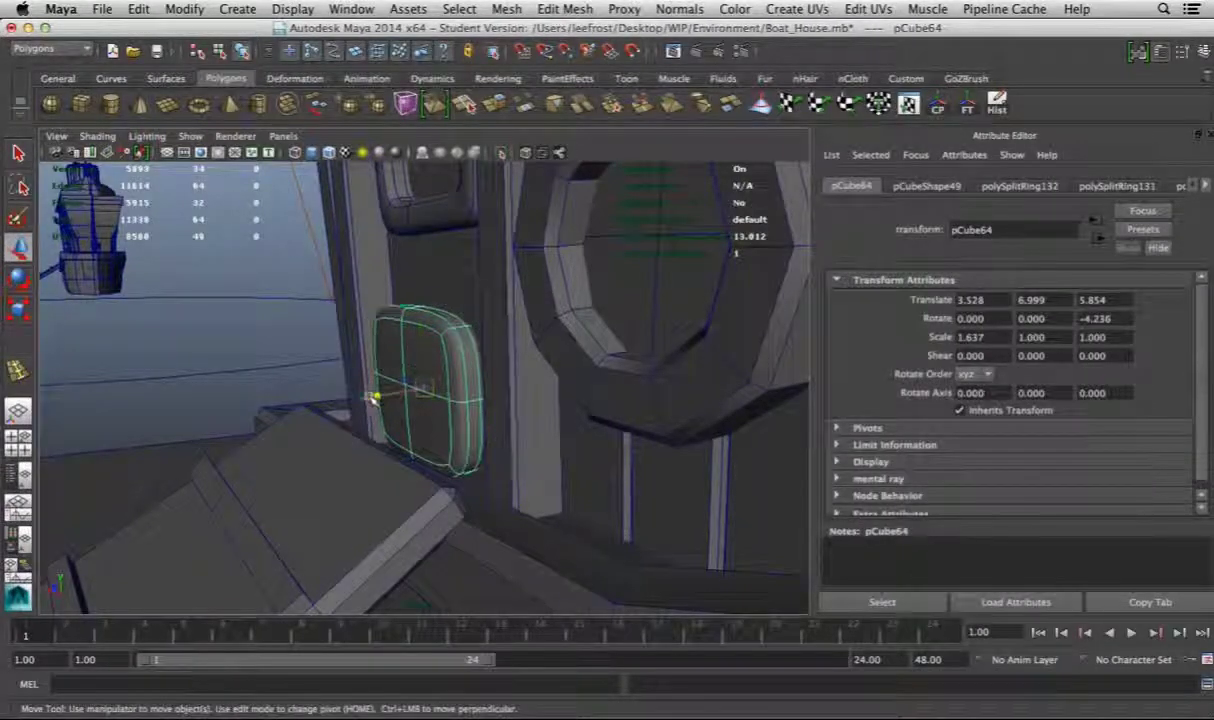
click(306, 365)
alt+drag(306, 365, 550, 371)
Scale the lower door panel to 1.045 in Y and 1.114 in Z
key(space)
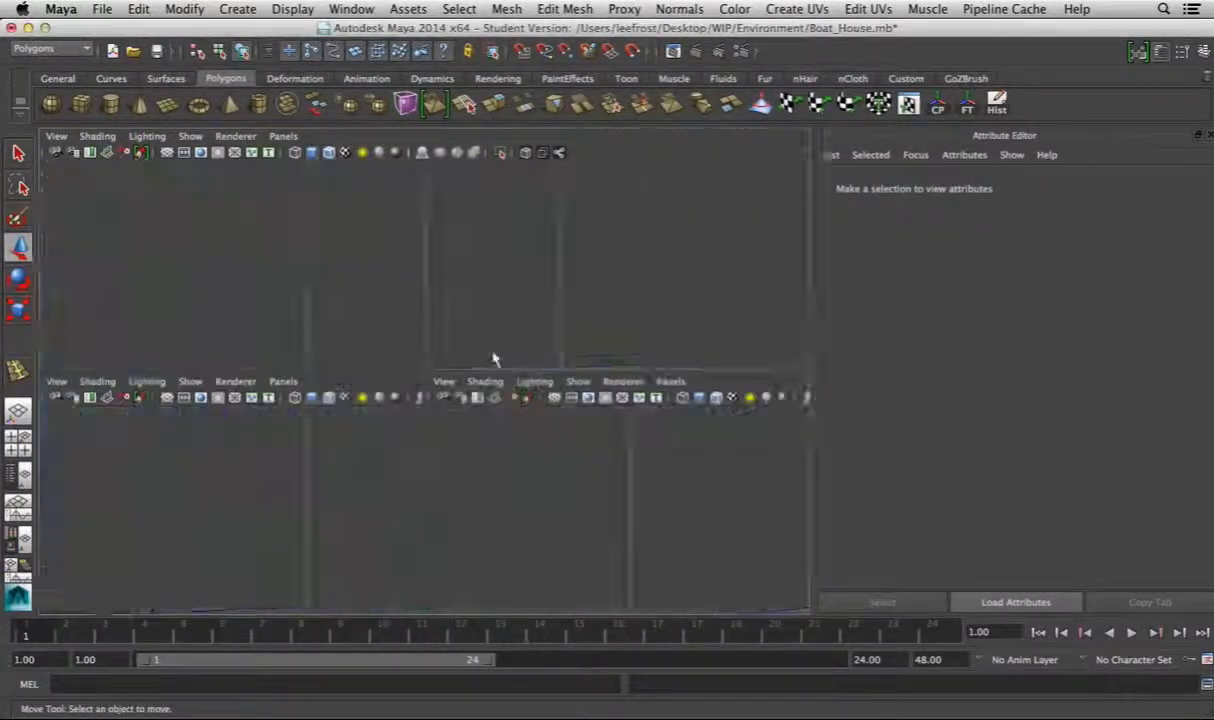
key(space)
alt+drag(420, 352, 338, 421)
click(406, 368)
key(r)
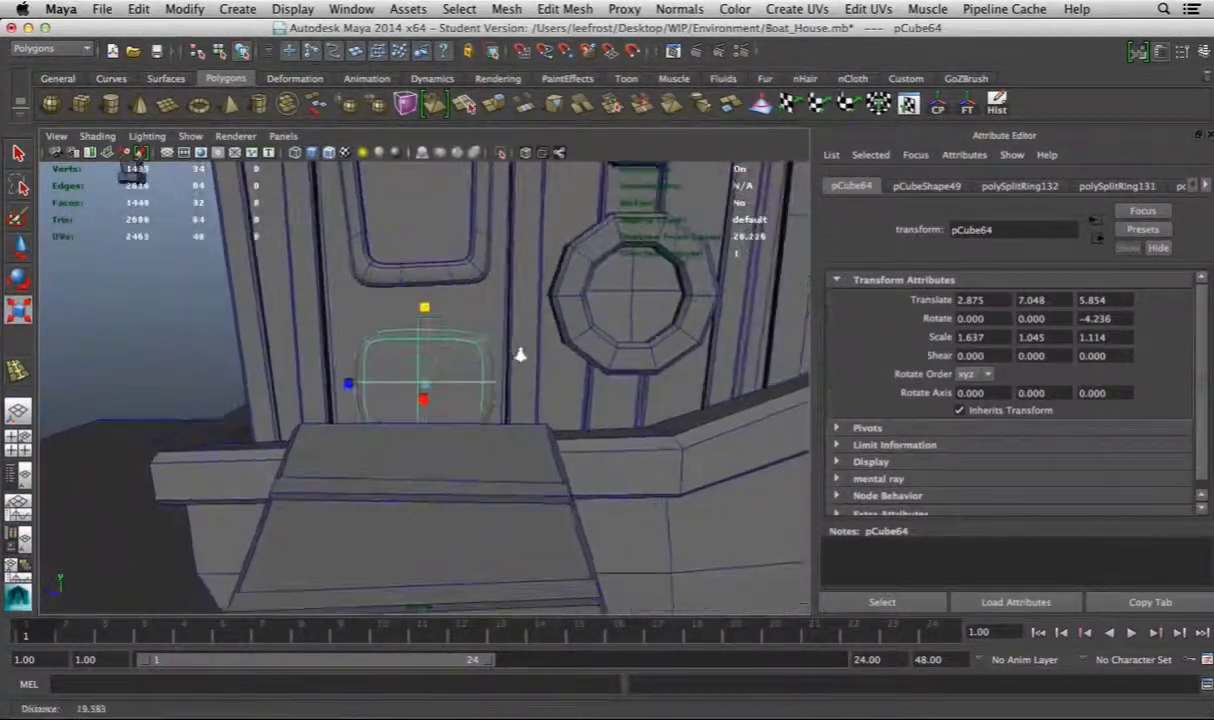
alt+drag(520, 355, 448, 334)
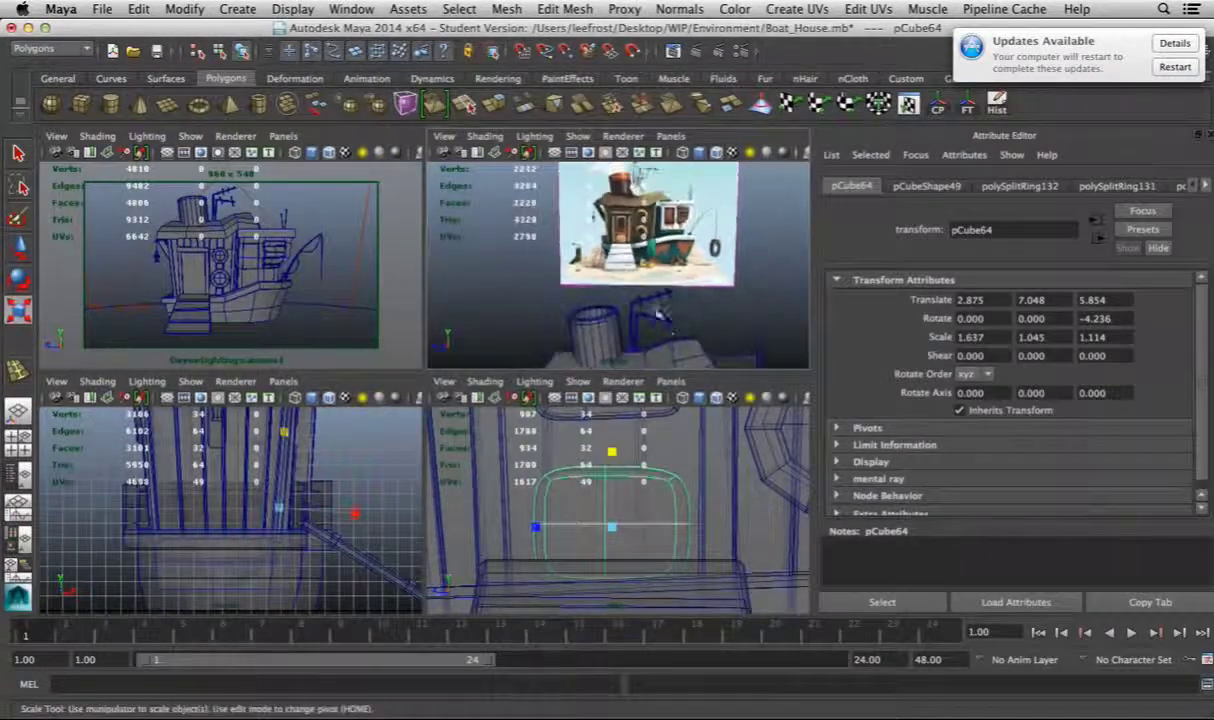
Create another small polygon cube near the reference image as the start of a door handle
click(710, 325)
key(space)
key(space)
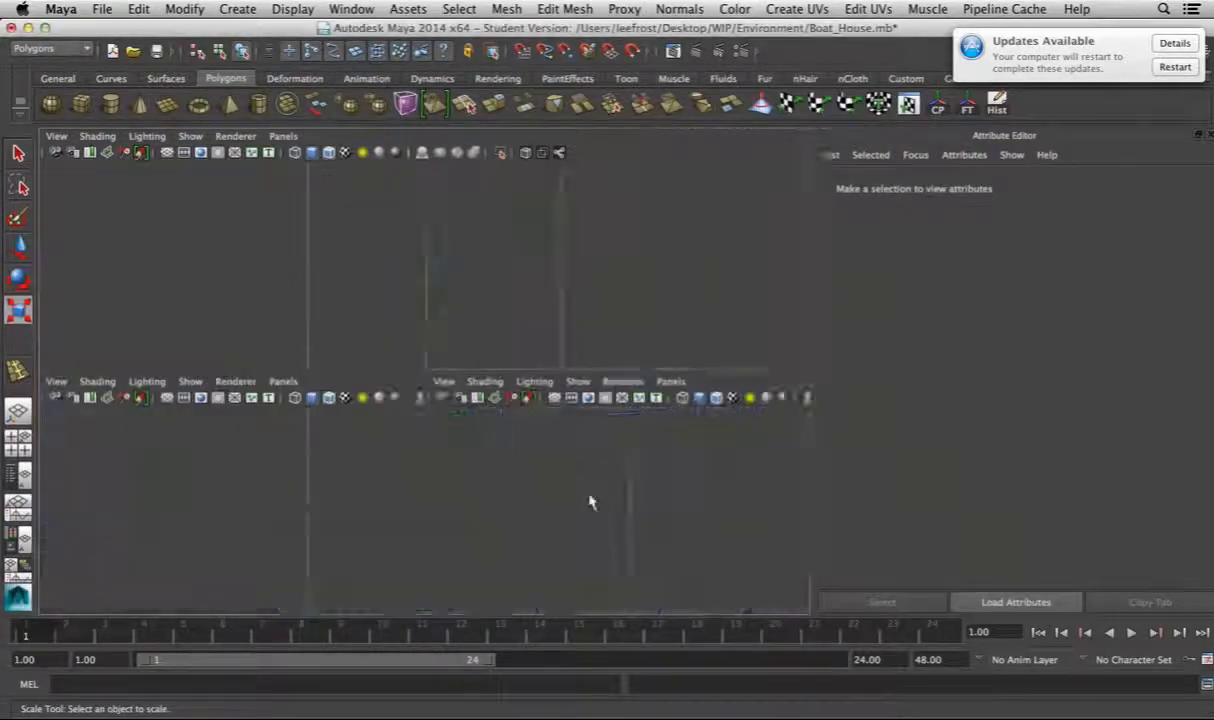
key(space)
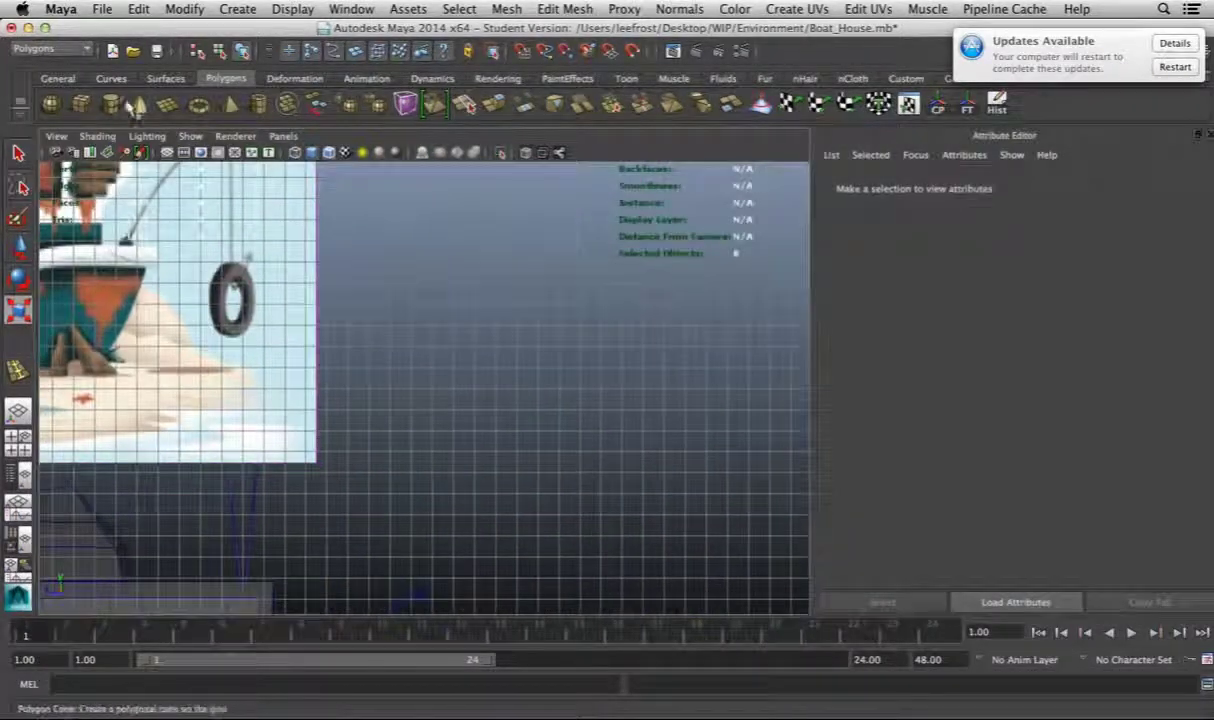
click(443, 368)
key(space)
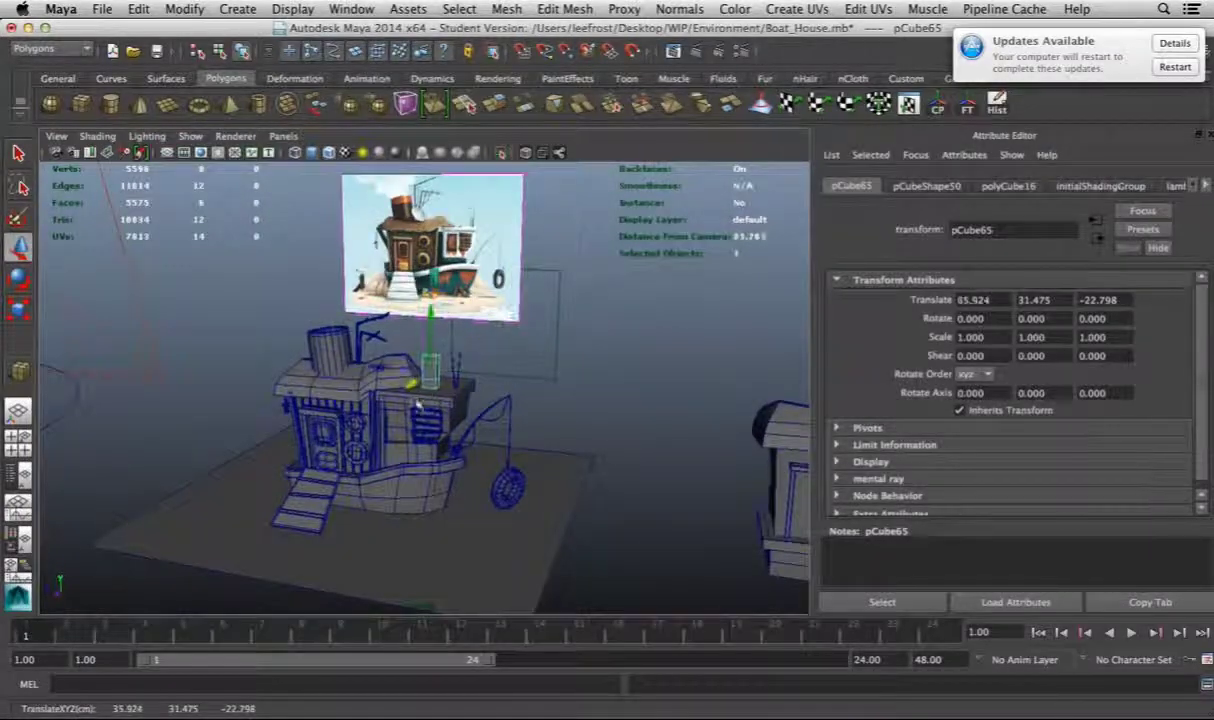
Undo the stray changes, scale the new cube uniformly to 0.430 and move it in front of the door
key(ctrl+z)
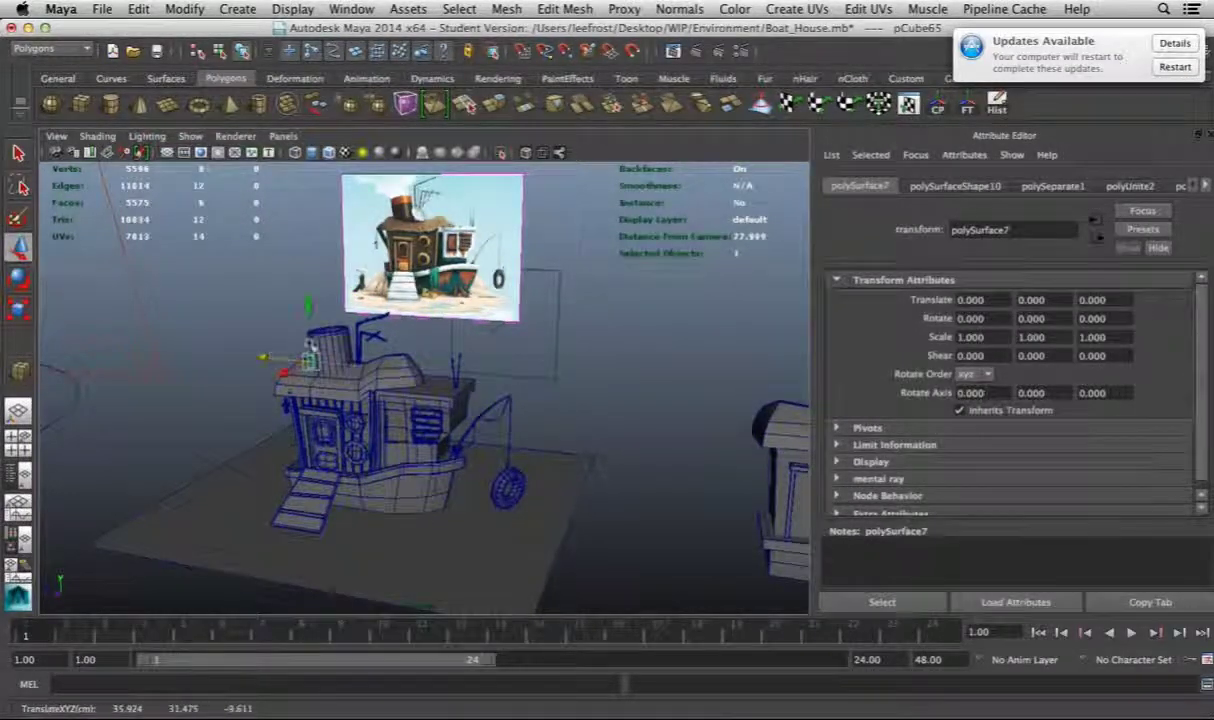
key(ctrl+z)
alt+drag(437, 464, 297, 333)
alt+drag(601, 182, 590, 202)
key(w)
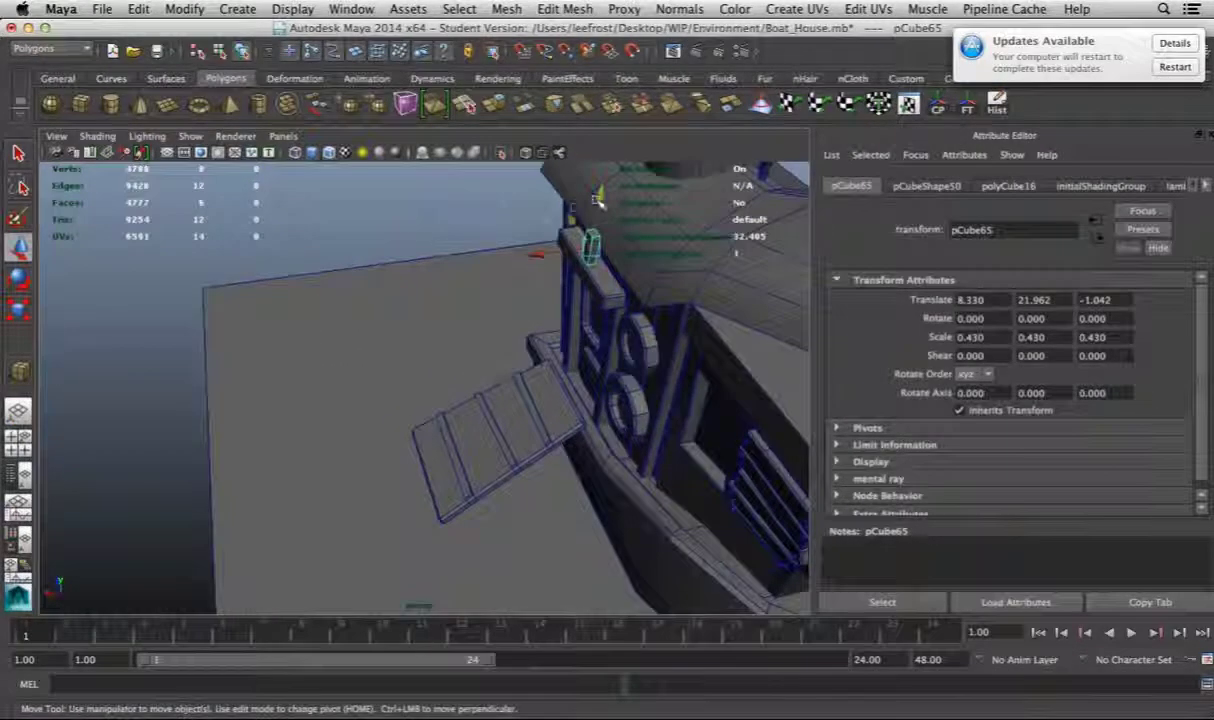
alt+drag(552, 291, 458, 328)
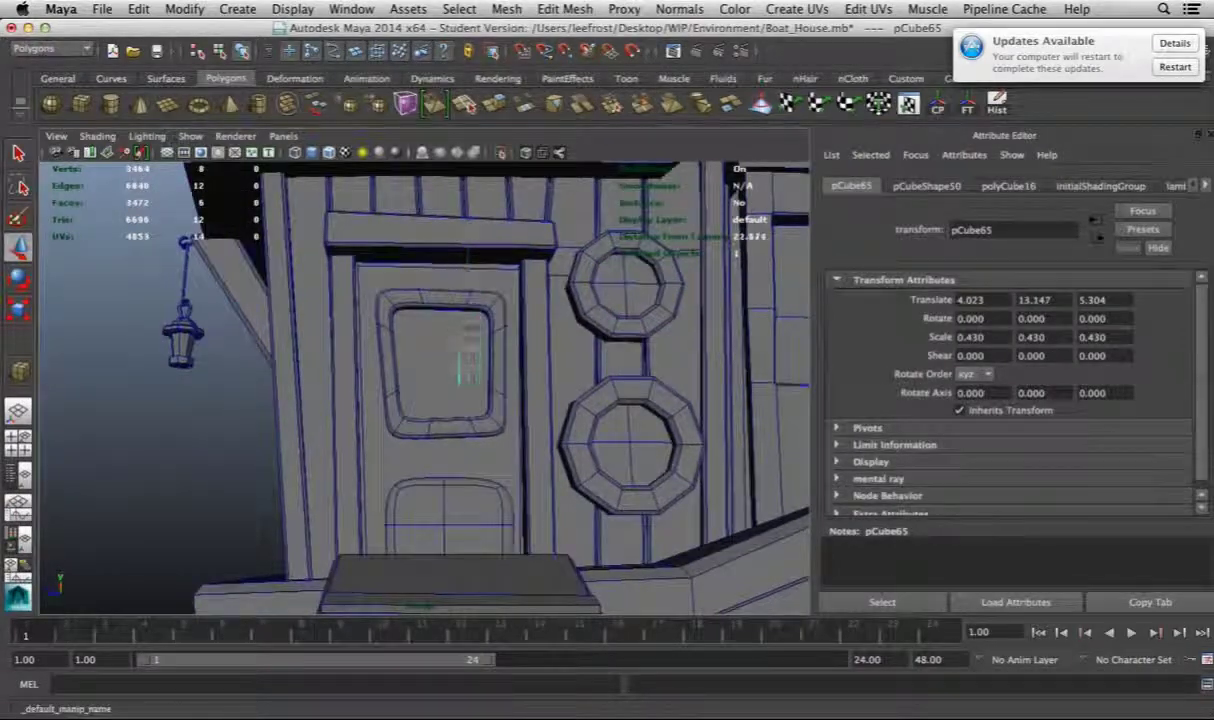
Scale the handle cube uniformly to 0.286, tilt it to 4.829 in X and place it beside the door's lower panel
key(space)
key(space)
alt+drag(482, 474, 420, 395)
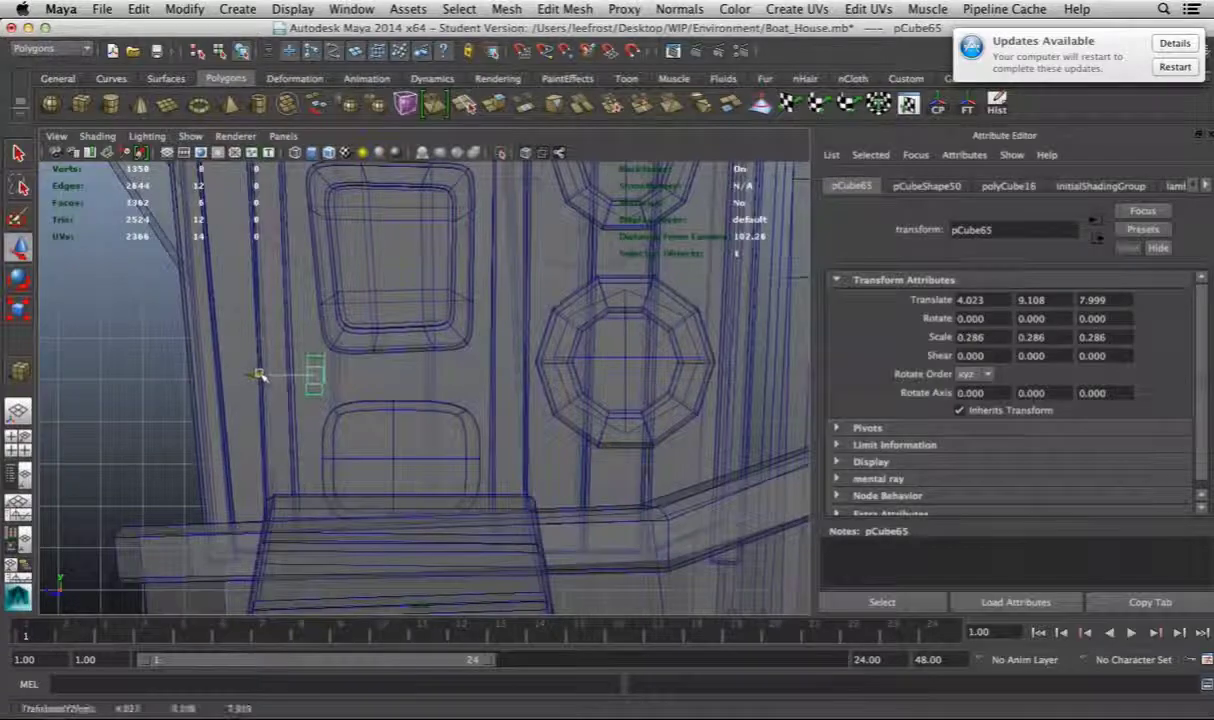
key(space)
key(space)
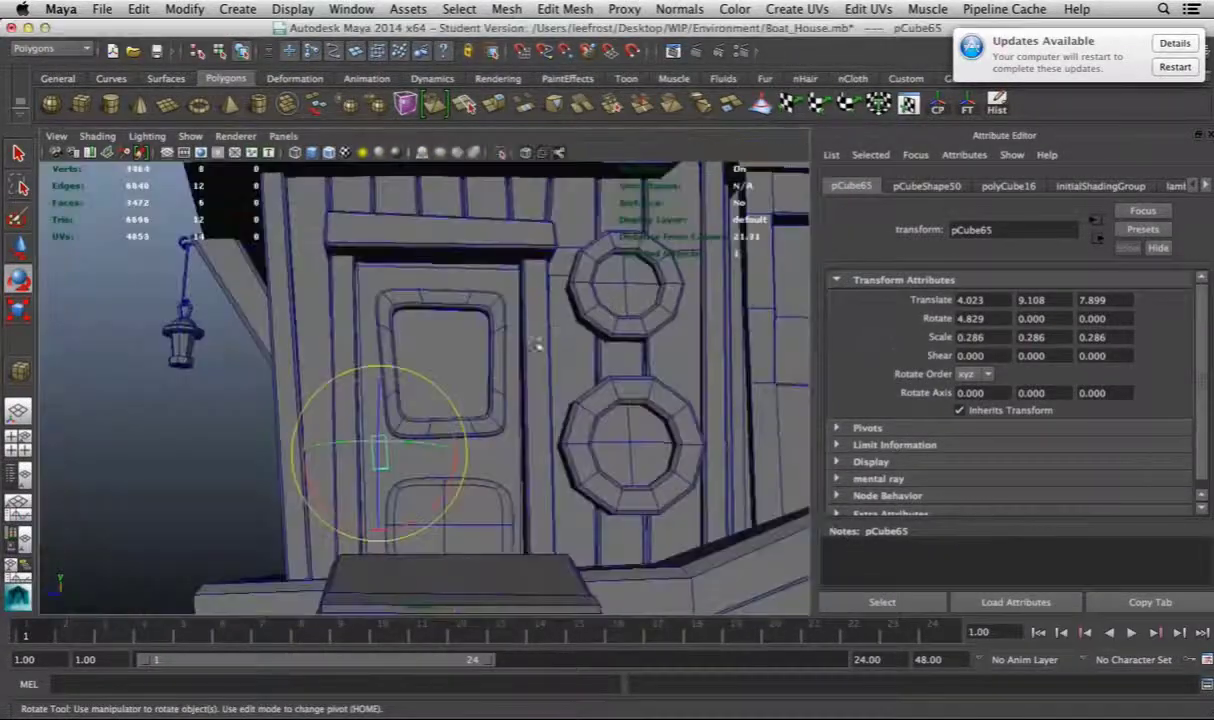
alt+drag(380, 358, 420, 400)
alt+right_drag(420, 400, 390, 403)
key(w)
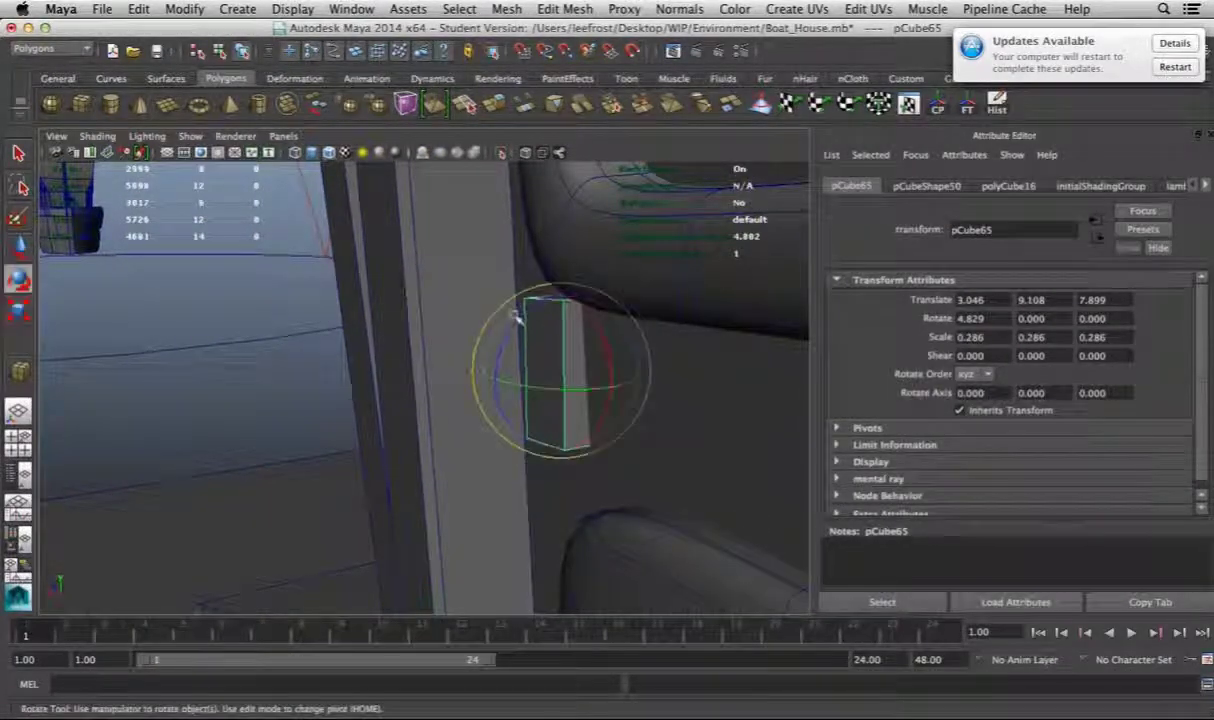
Insert two horizontal and two vertical edge loops in the handle cube, framing a central face
key(space)
key(space)
alt+right_drag(341, 463, 618, 460)
scroll(627, 408, up, 5)
click(565, 9)
click(660, 205)
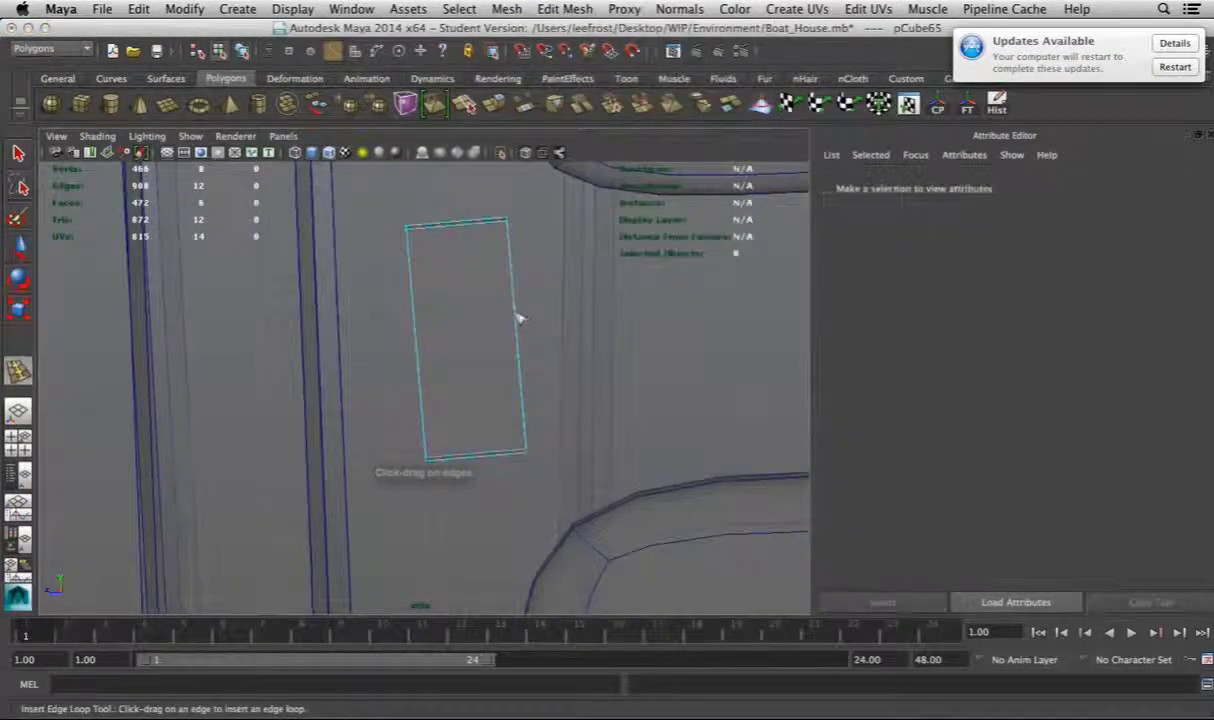
click(515, 318)
click(470, 225)
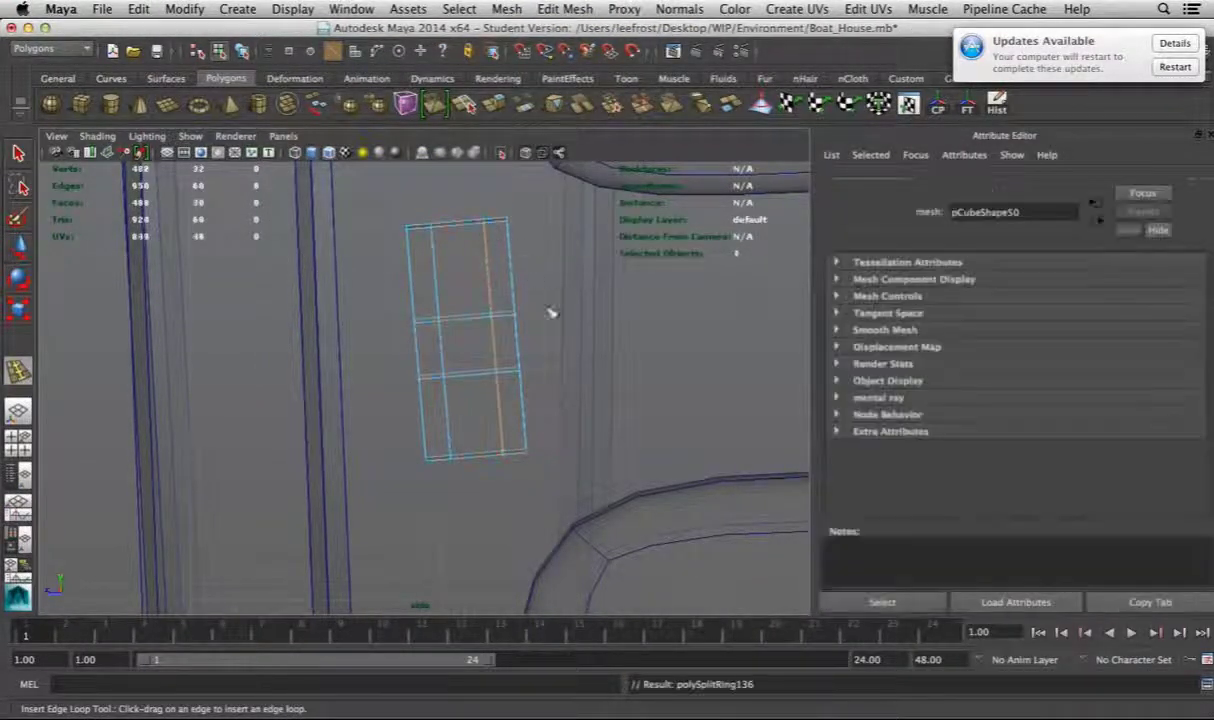
click(490, 320)
Extrude the handle's central face outward, then extrude its side face into a tapered lever
key(w)
key(F11)
click(482, 366)
key(space)
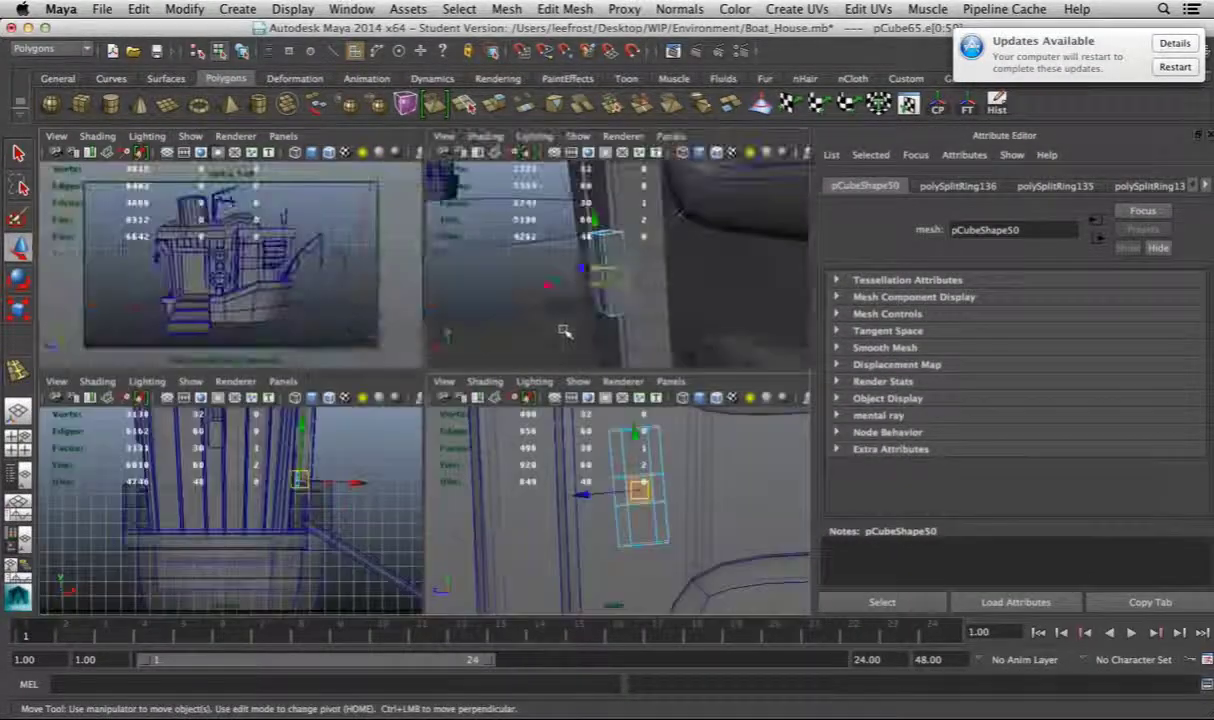
key(space)
mouse_move(488, 379)
alt+mouse_down()
mouse_move(515, 354)
mouse_move(505, 390)
alt+mouse_up()
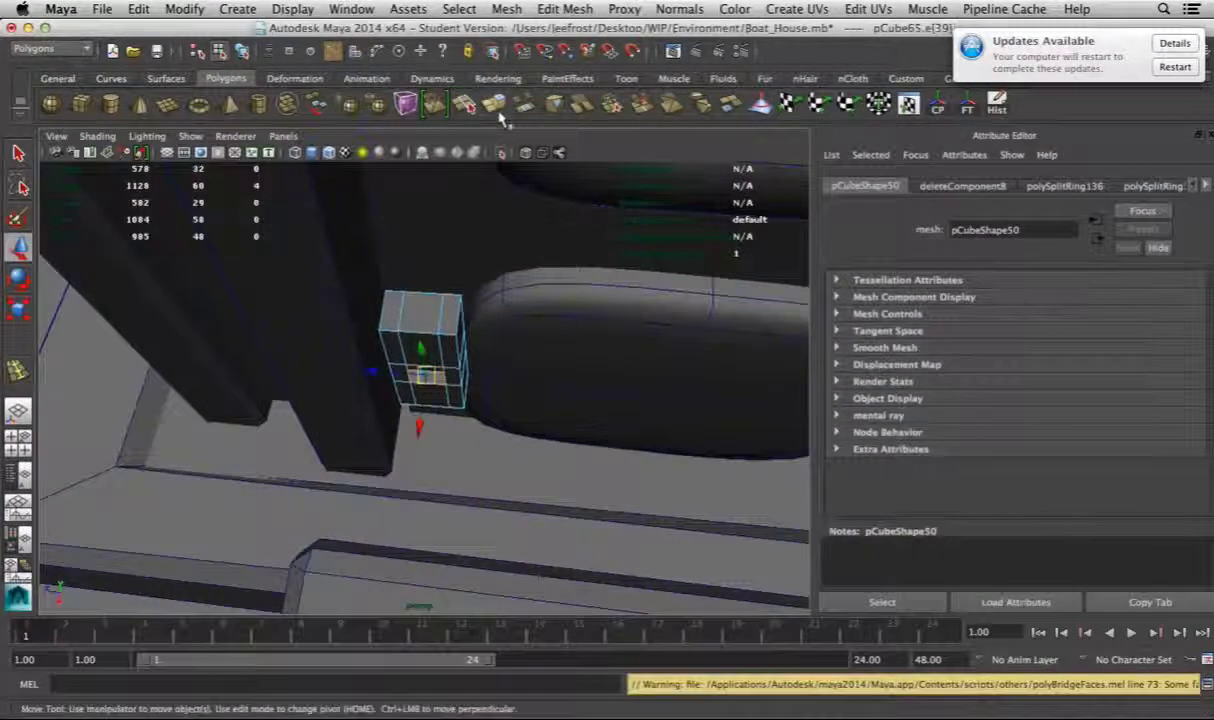
click(463, 103)
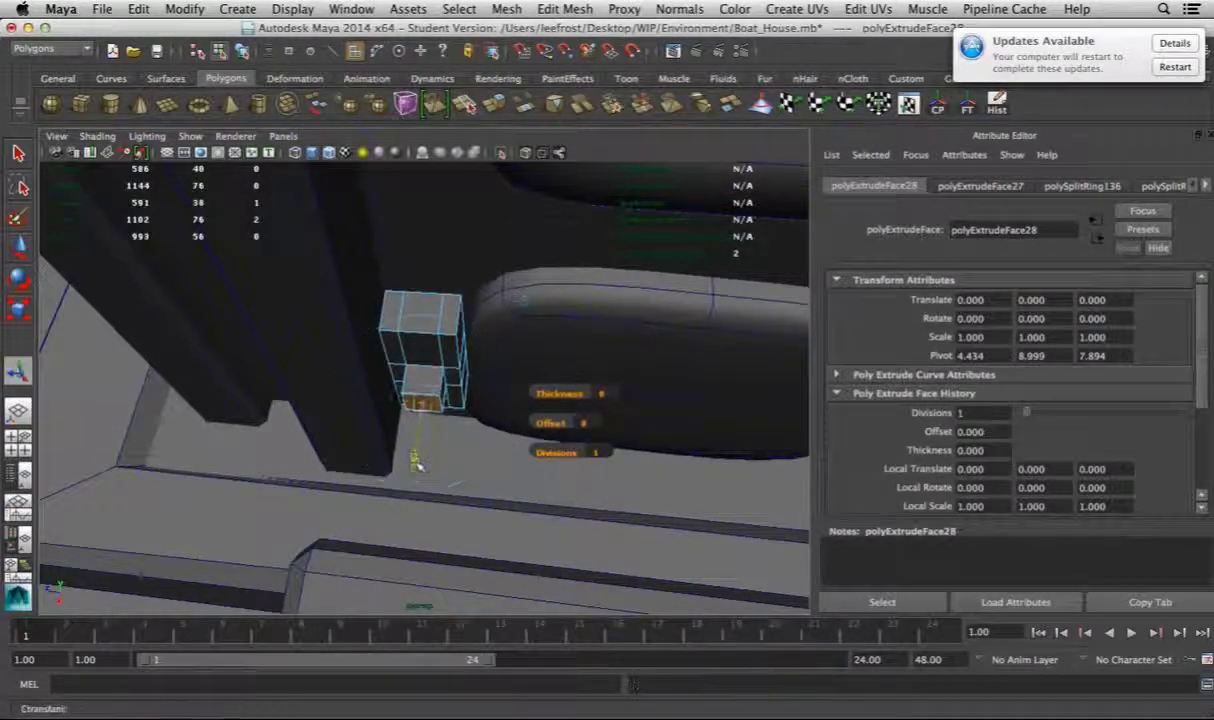
alt+drag(413, 484, 450, 460)
click(452, 412)
key(ctrl+e)
drag(500, 418, 555, 388)
Tilt the whole handle to -3.504 in Z and pull it away from the door
key(F8)
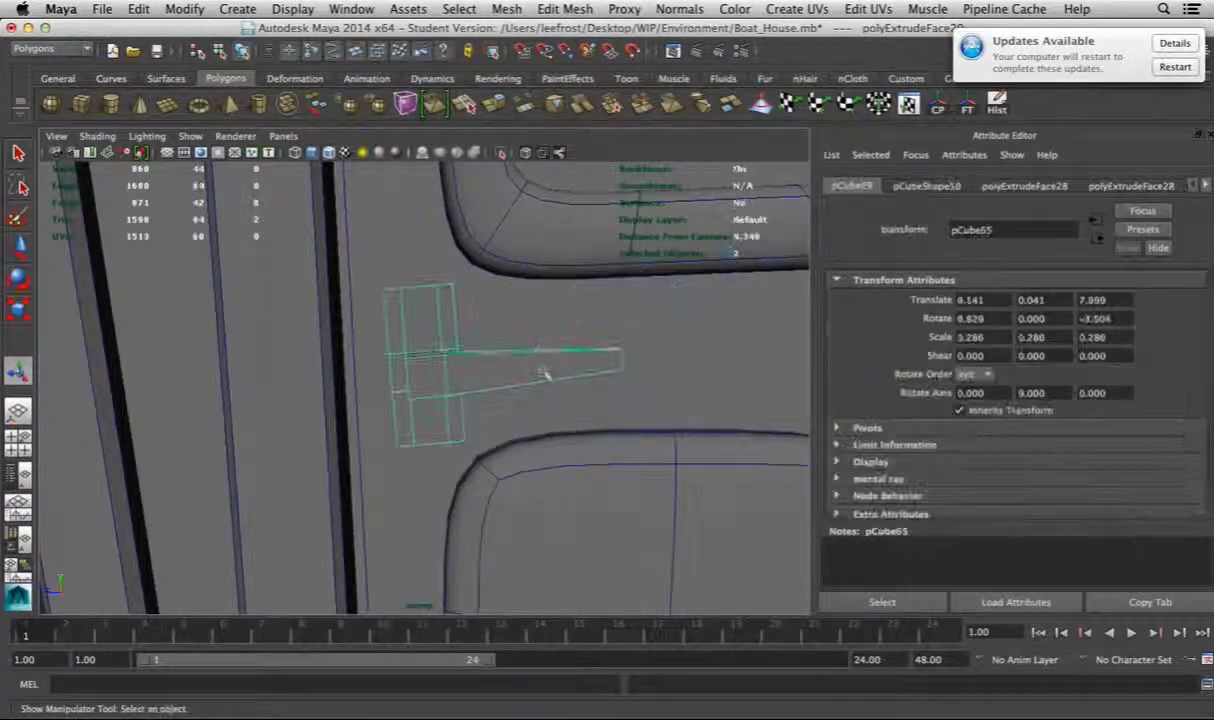
key(w)
alt+drag(558, 318, 420, 390)
Insert edge loops near the upper and lower ends of the handle plate to sharpen its smoothed shape
key(F8)
click(565, 9)
click(590, 165)
click(478, 535)
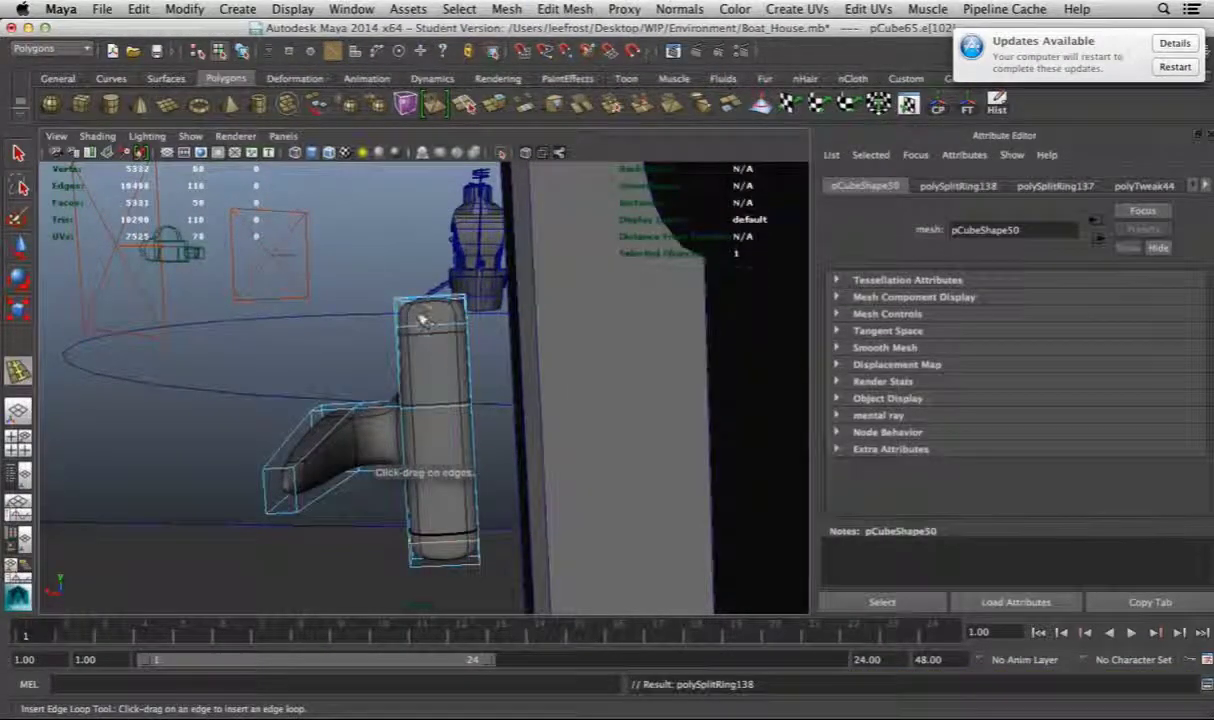
alt+drag(404, 378, 466, 428)
alt+drag(576, 463, 488, 417)
click(618, 441)
Delete the hidden back faces of the handle plate
key(q)
right_click(442, 376)
click(472, 355)
alt+drag(472, 355, 341, 333)
key(F11)
click(381, 330)
click(298, 397)
Add supporting edge loops to the handle and move it back against the door at 3.050 in X
key(w)
click(565, 9)
click(640, 200)
click(345, 330)
right_drag(328, 326, 402, 300)
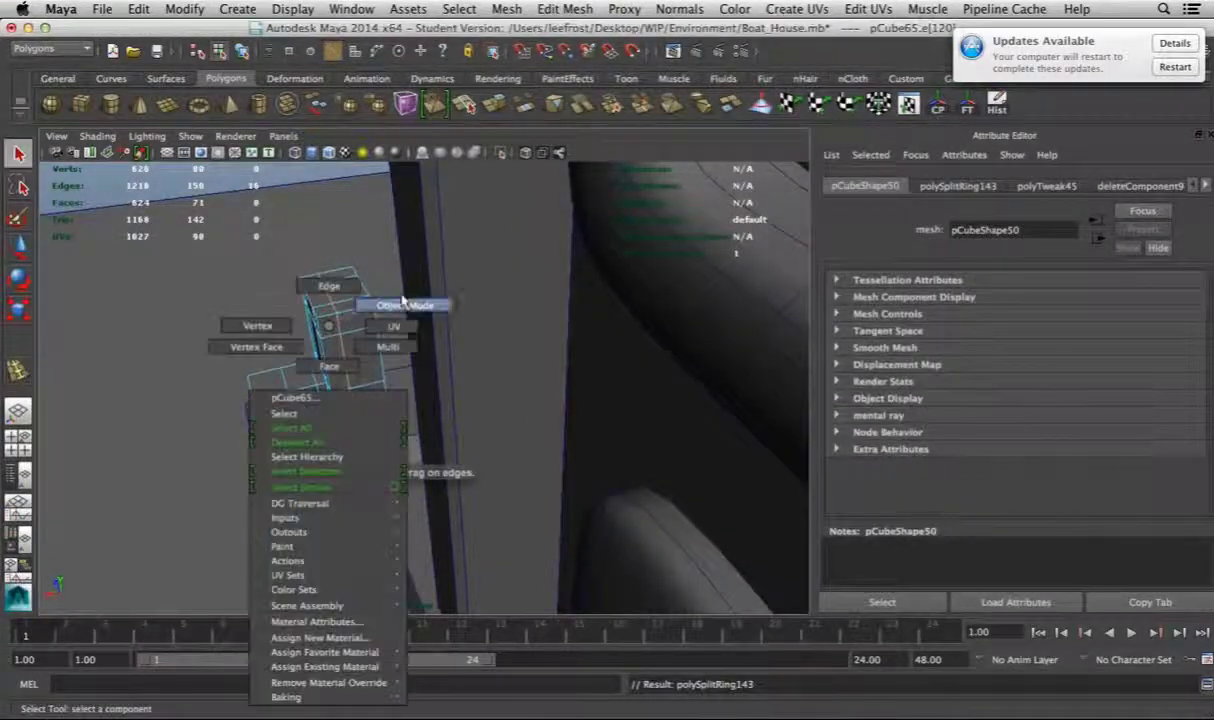
key(w)
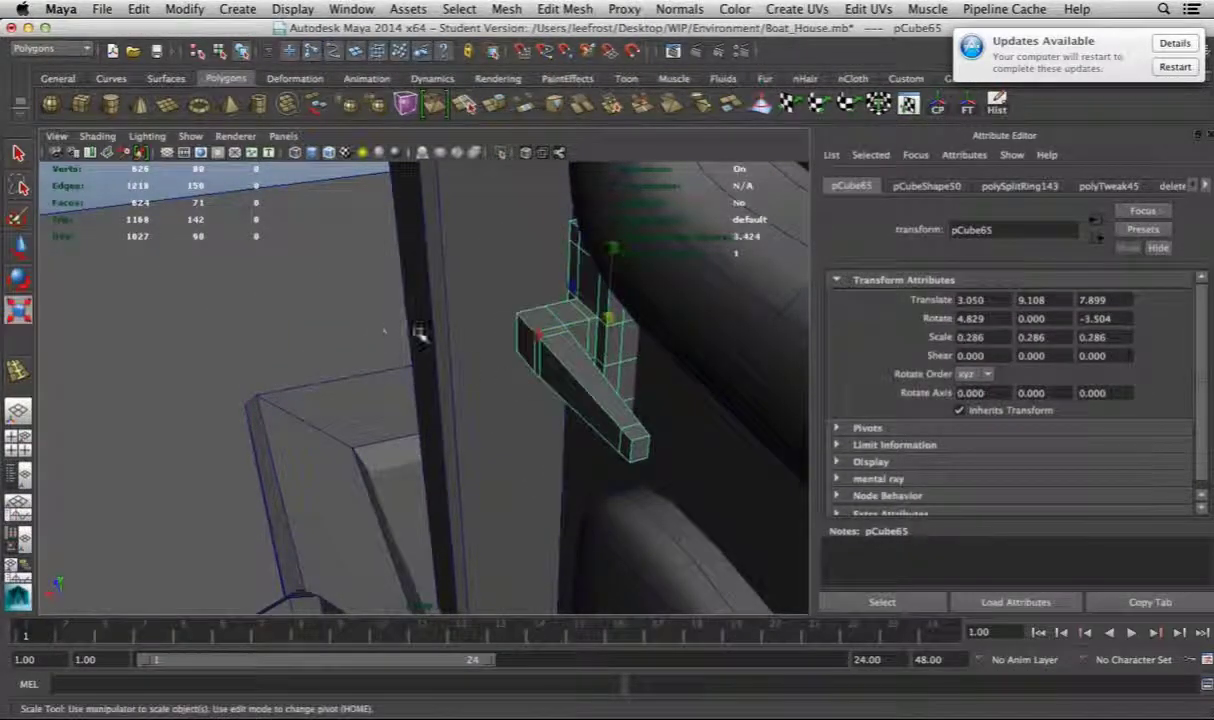
click(419, 335)
Create a tall polygon cube beside the reference image and flatten it into a thin roof plank
scroll(500, 350, down, 10)
alt+drag(563, 362, 497, 340)
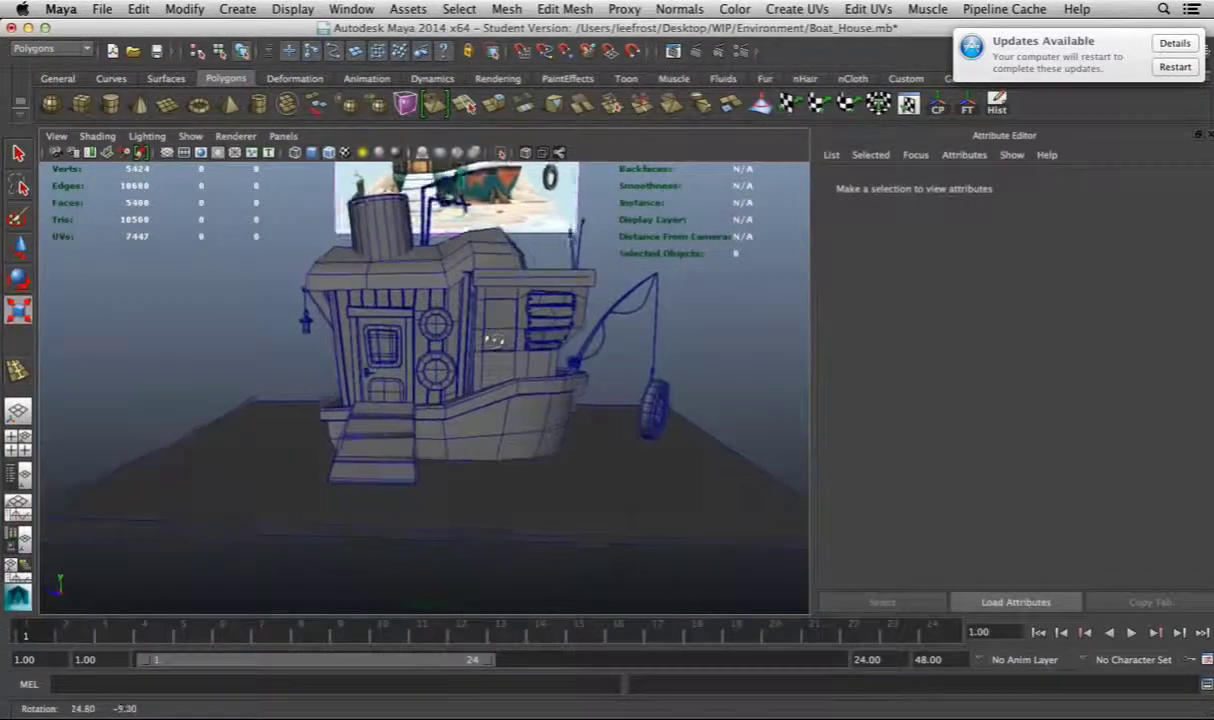
scroll(473, 341, up, 2)
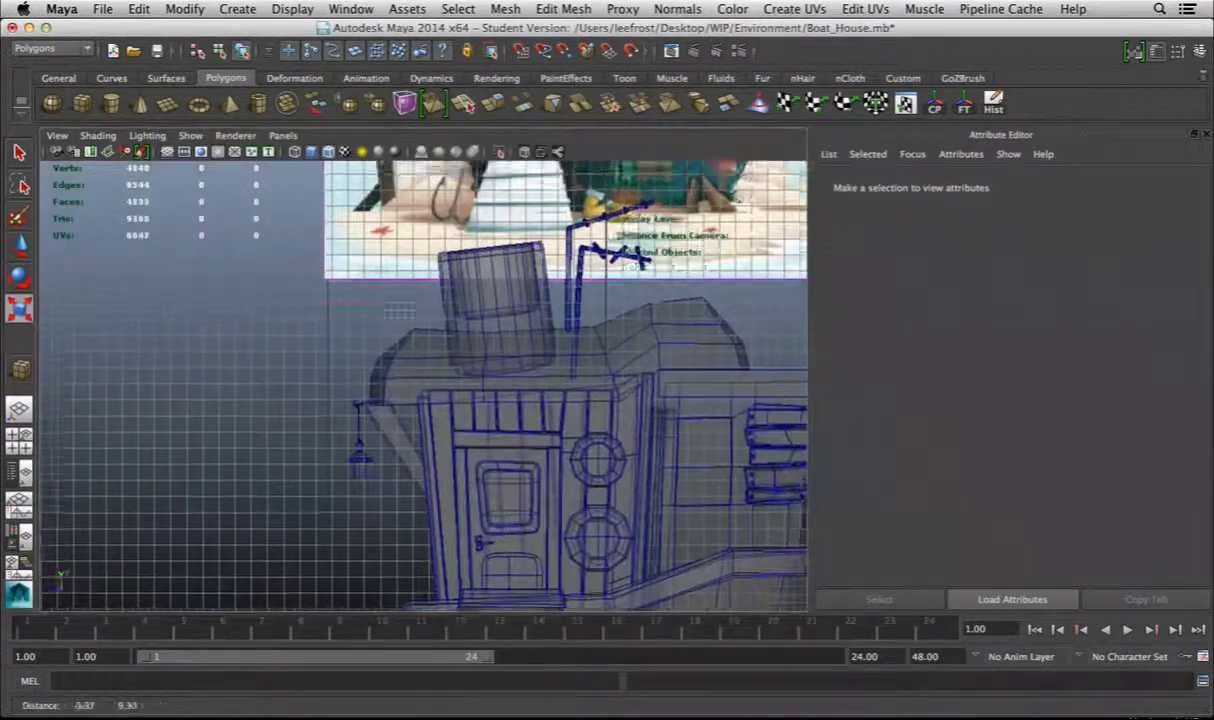
scroll(423, 385, down, 2)
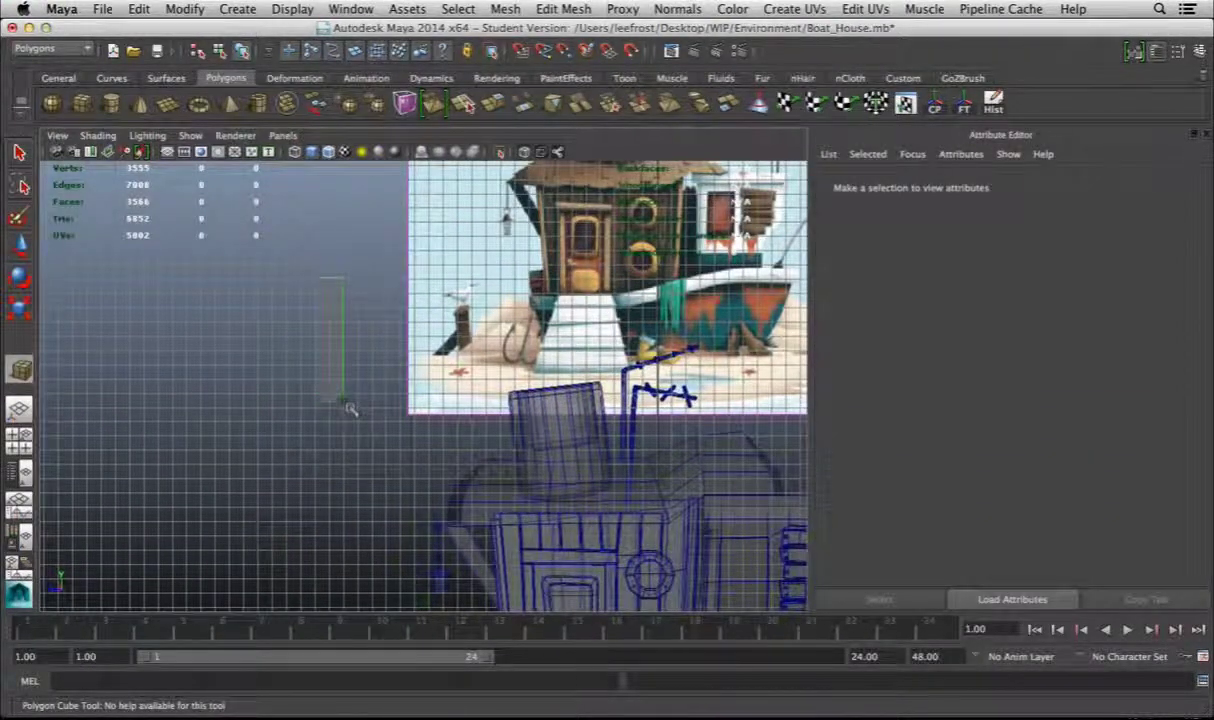
drag(350, 395, 345, 300)
key(r)
alt+drag(420, 420, 551, 428)
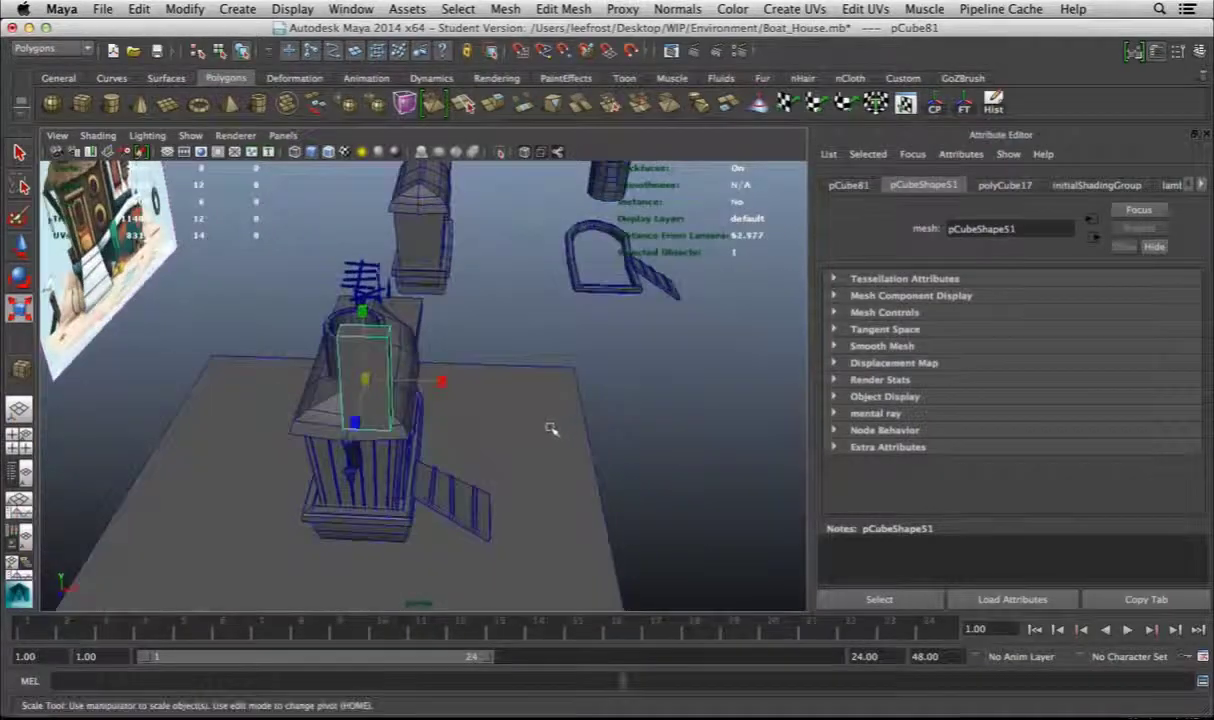
Bevel the plank's edges with an offset of 0.309
click(503, 9)
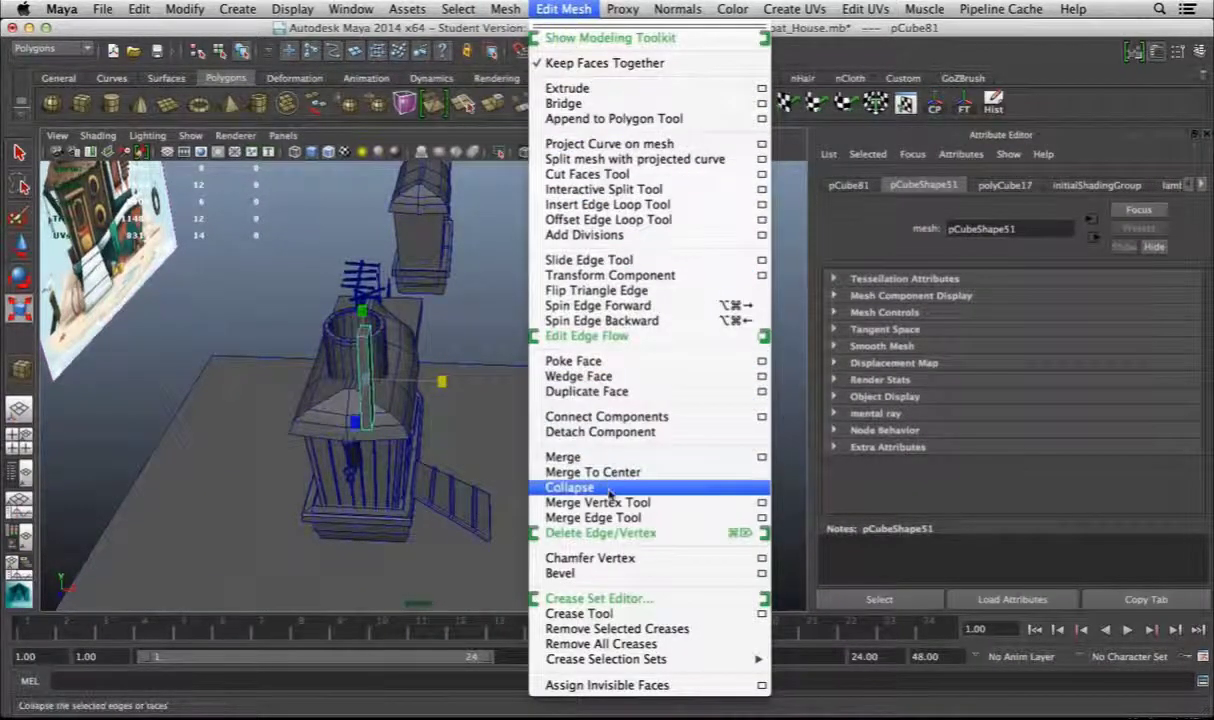
click(594, 571)
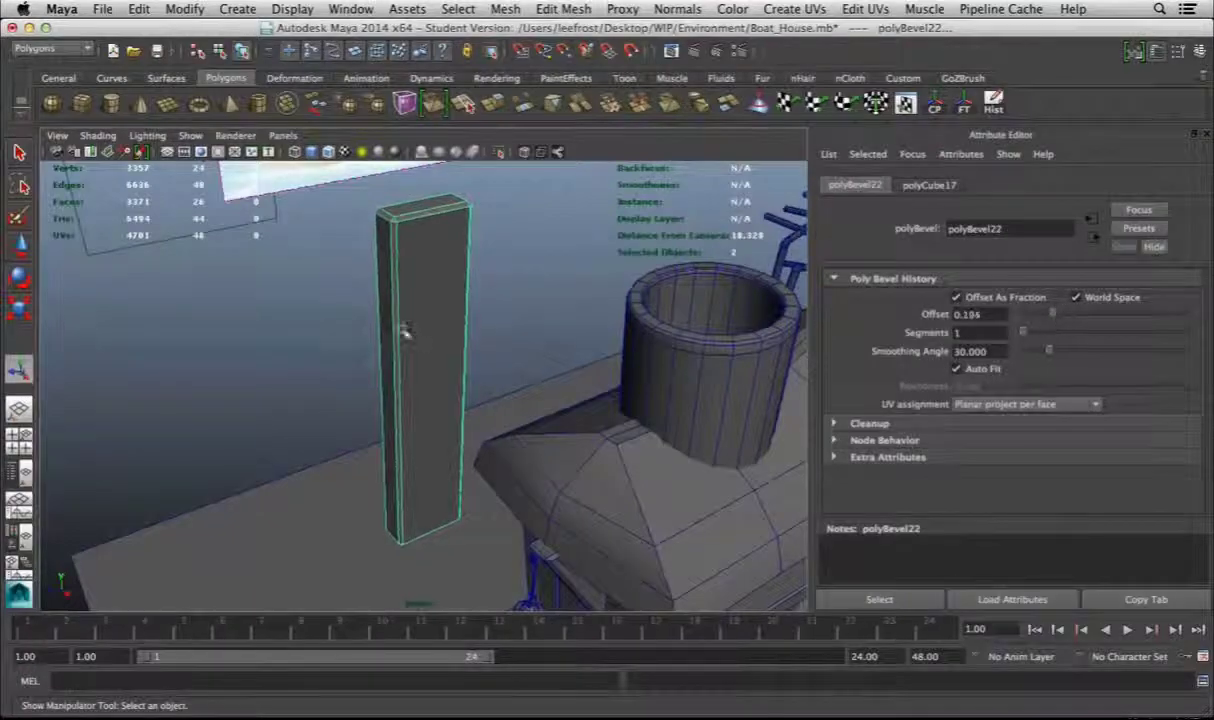
click(405, 333)
alt+drag(410, 340, 491, 368)
key(r)
click(496, 420)
key(ctrl+z)
click(1012, 185)
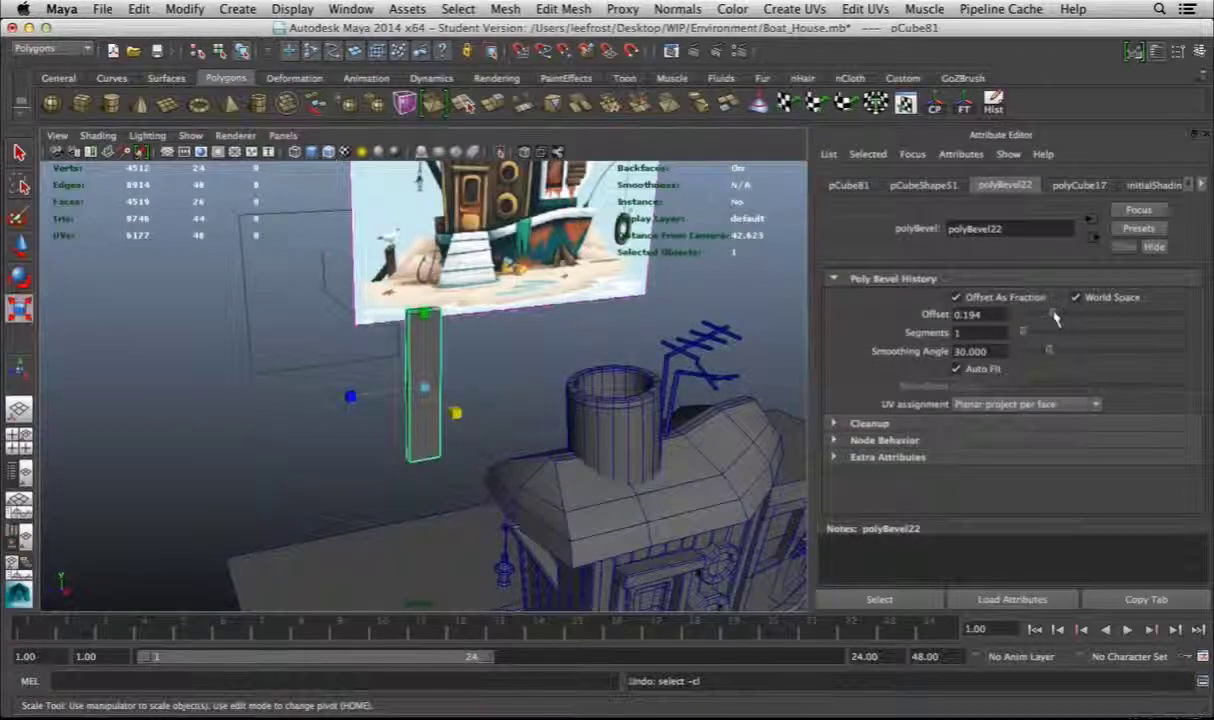
alt+drag(660, 425, 434, 496)
key(ctrl+z)
Move the plank over to the front roof section and rotate it to lie along the roof slope
key(w)
drag(424, 385, 473, 440)
key(e)
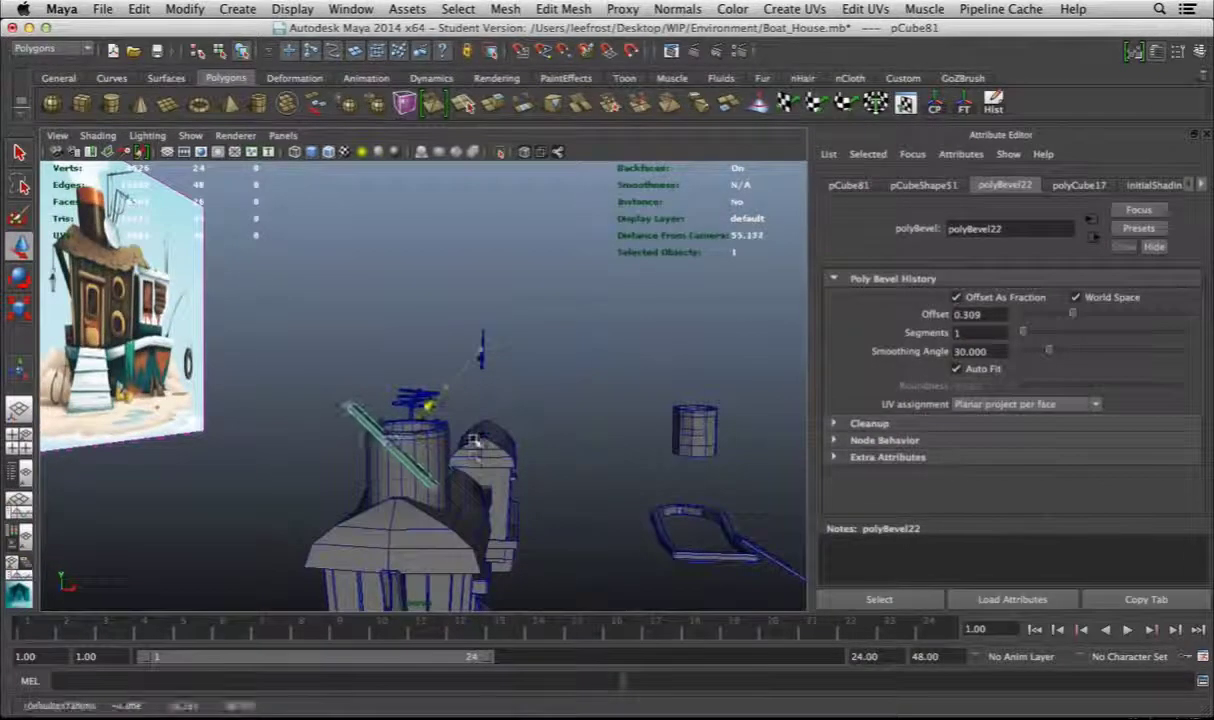
alt+right_drag(346, 420, 578, 482)
alt+drag(578, 482, 385, 350)
Move the vertices at the plank's upper end down onto the roof ridge
right_drag(360, 305, 300, 300)
alt+drag(300, 300, 380, 330)
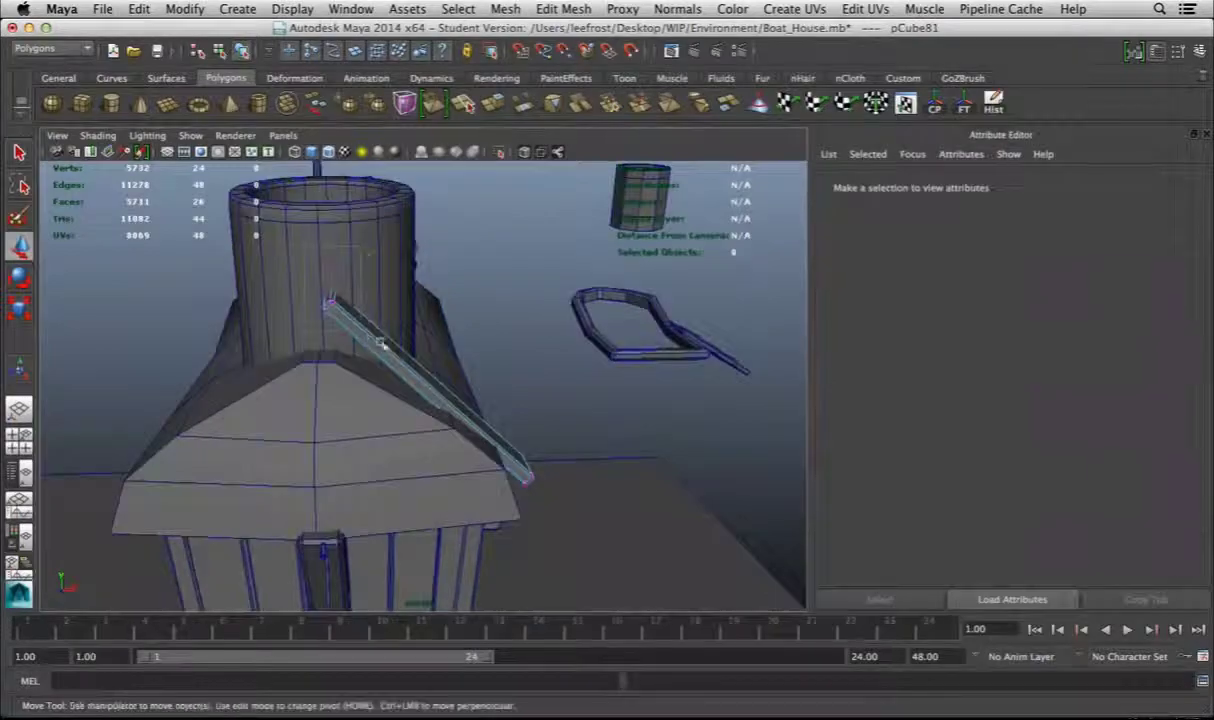
drag(300, 335, 358, 275)
Insert an edge loop across the plank to bend it over the roof, and fit its lower end vertices to the eave
click(563, 9)
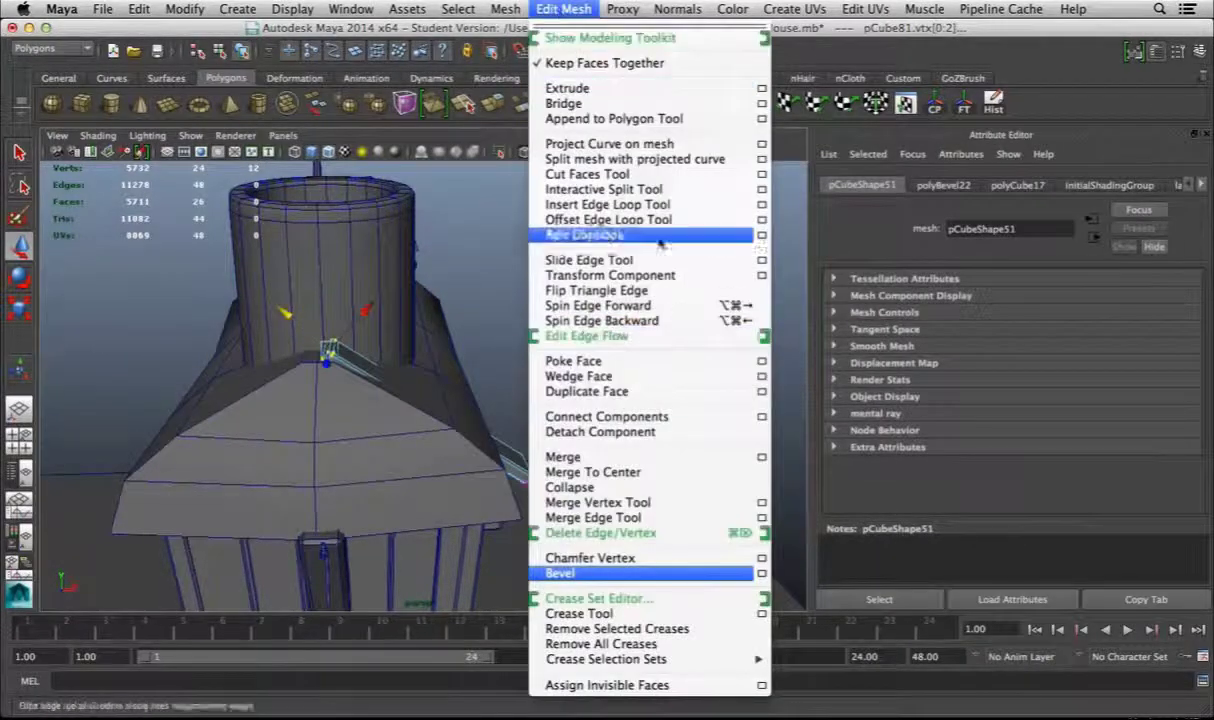
click(610, 206)
click(430, 415)
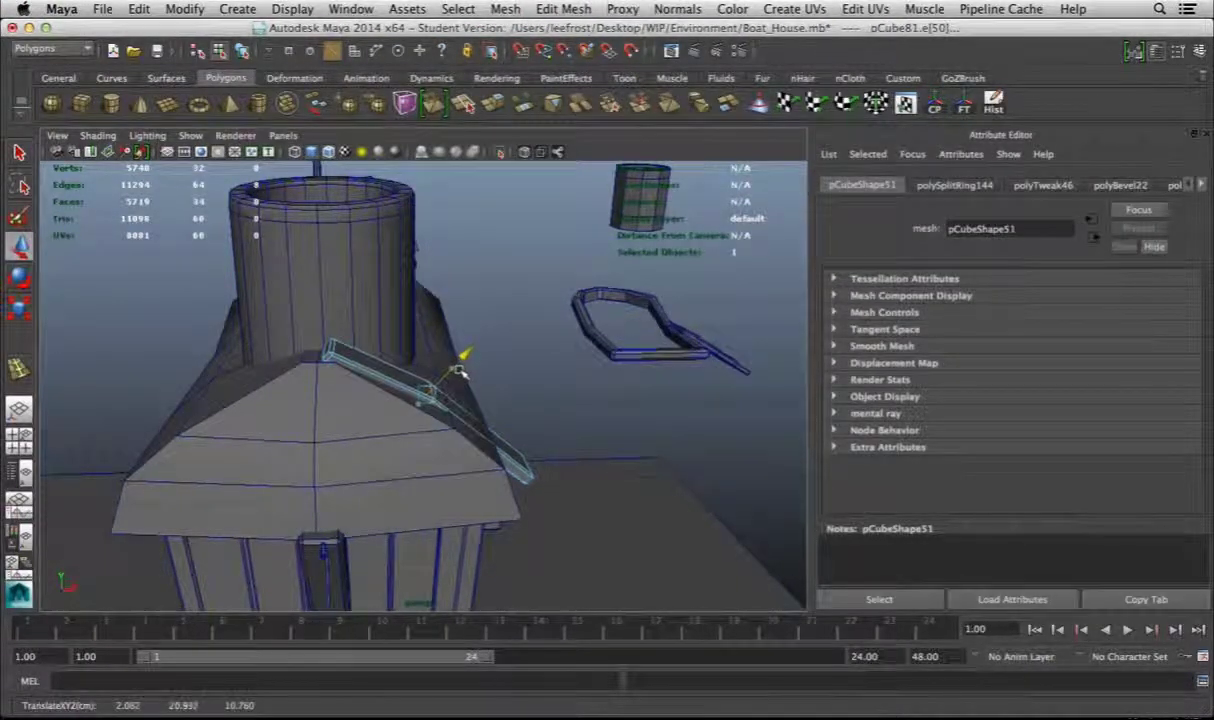
alt+drag(462, 370, 420, 347)
right_drag(447, 380, 366, 393)
drag(470, 390, 395, 447)
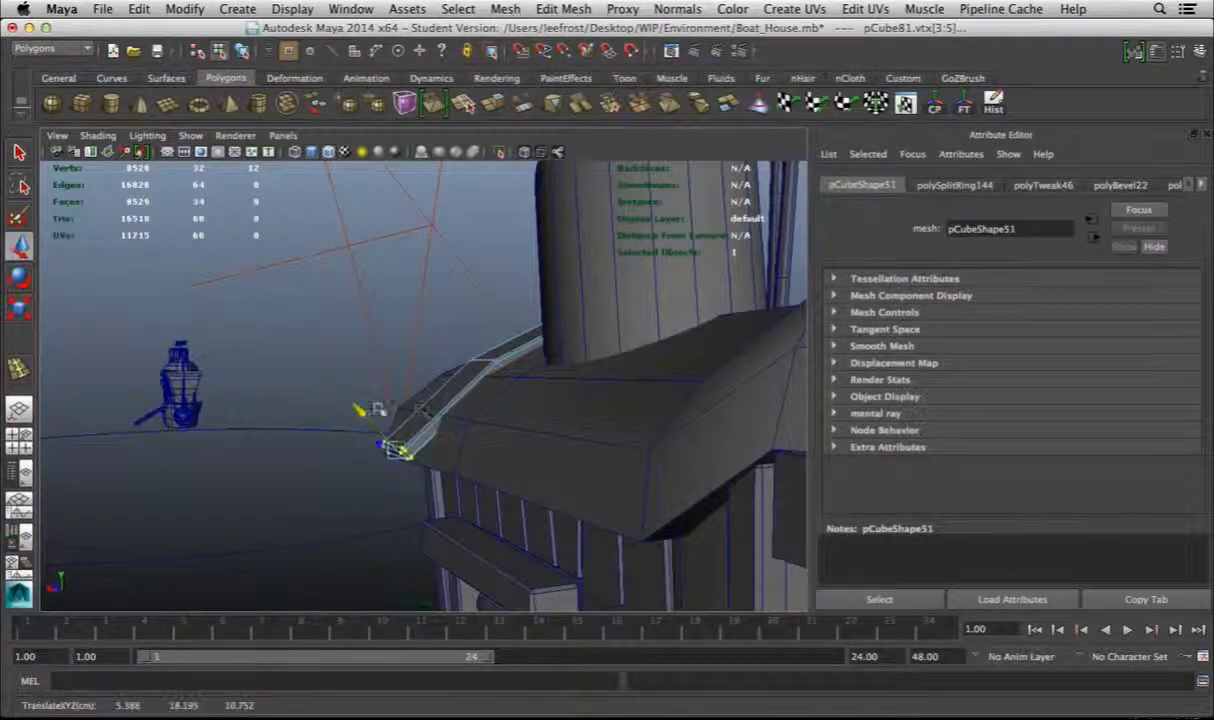
Insert a second edge loop across the plank and narrow its upper end to follow the roof's shape
key(g)
click(434, 398)
alt+drag(407, 401, 451, 473)
key(w)
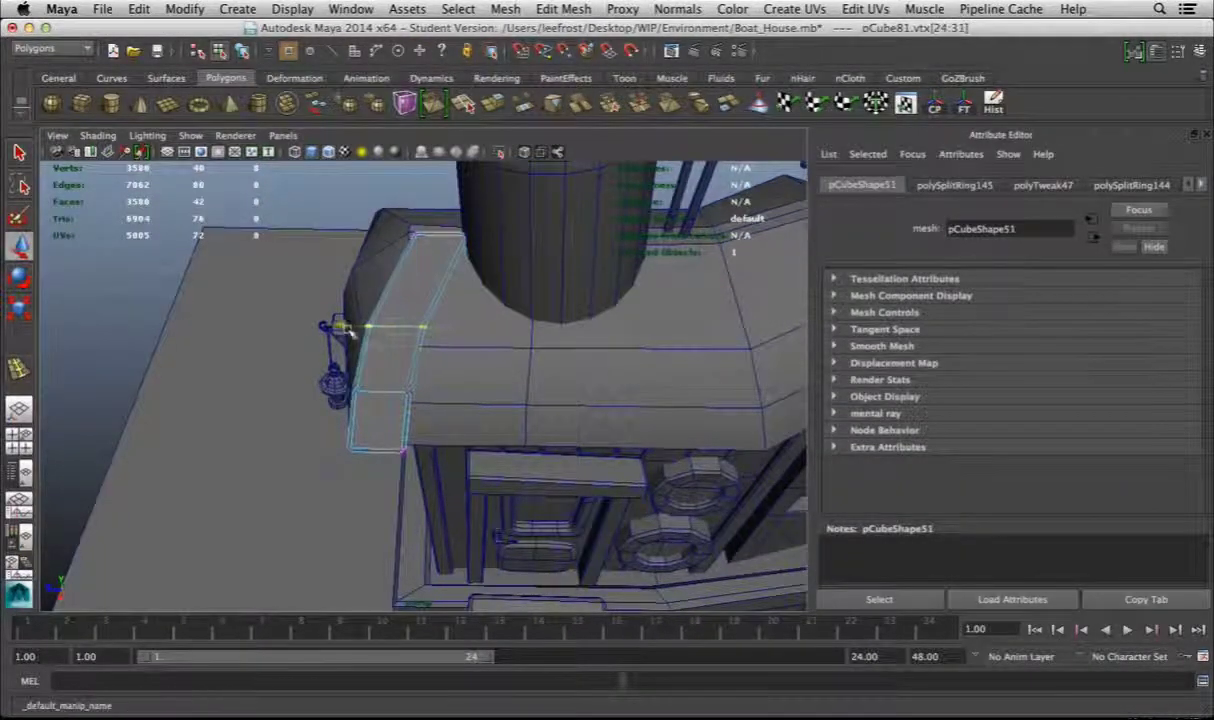
drag(505, 268, 445, 232)
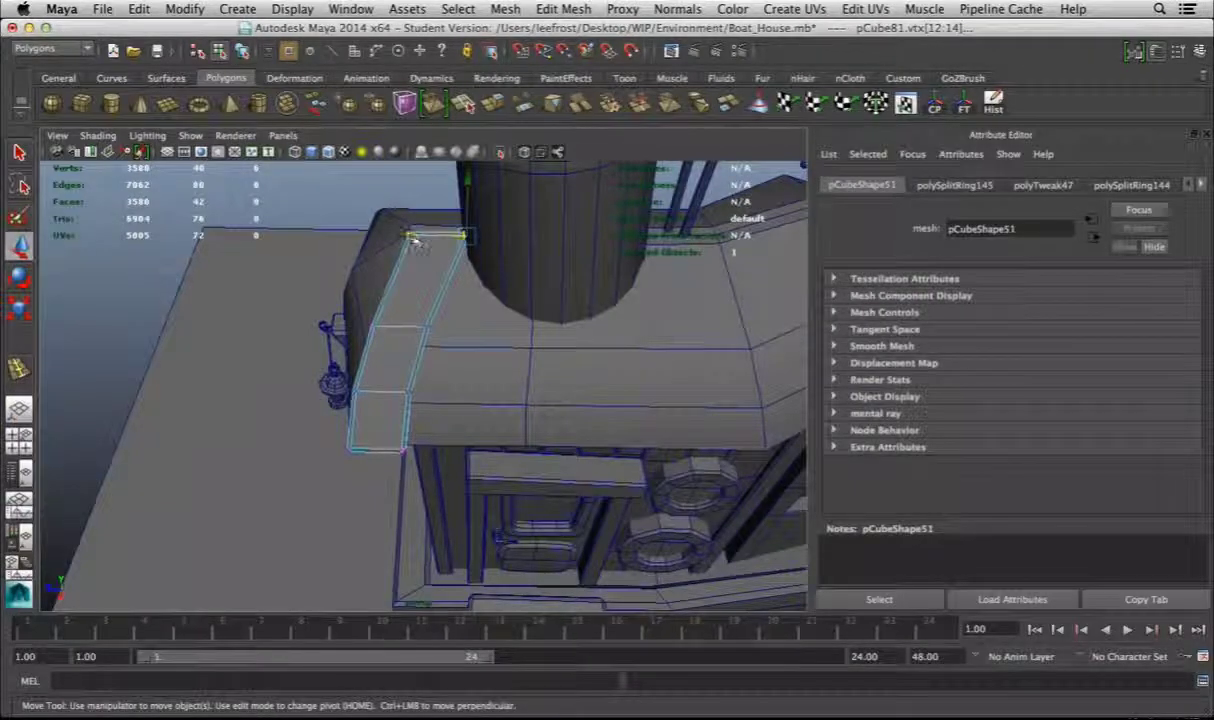
Duplicate the plank, place the copy alongside the first and reshape its side vertices to fit
right_drag(372, 328, 458, 347)
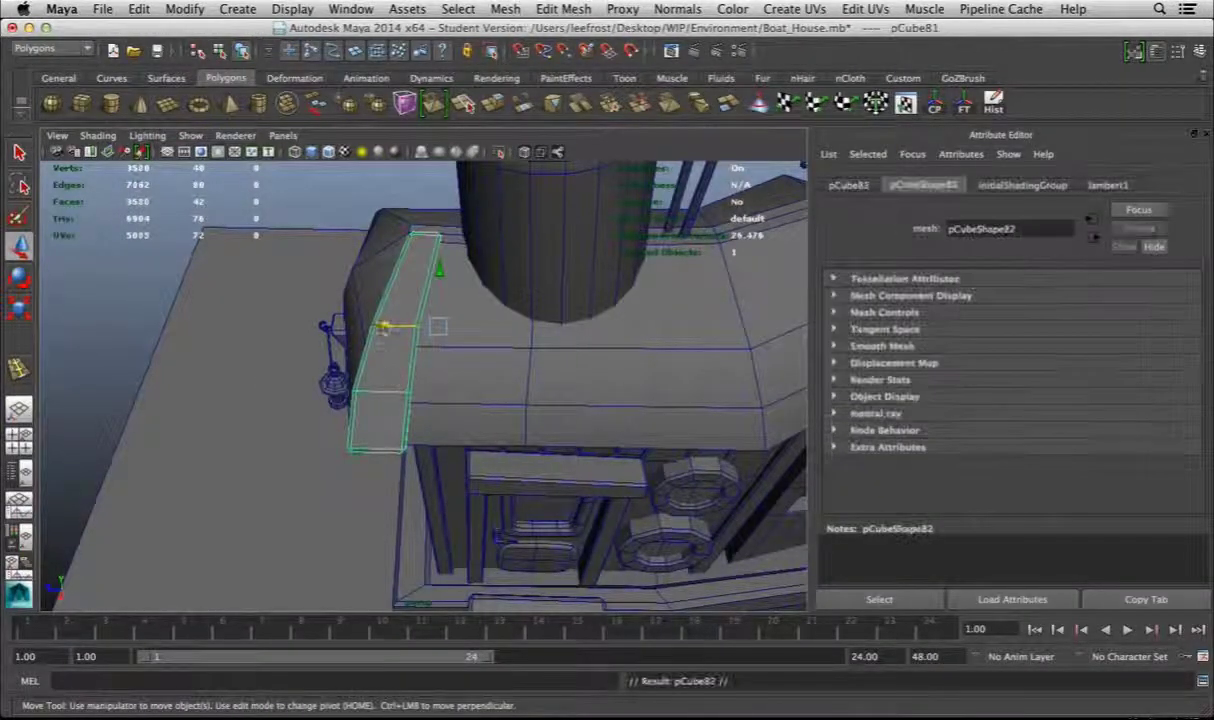
key(F9)
drag(488, 226, 425, 242)
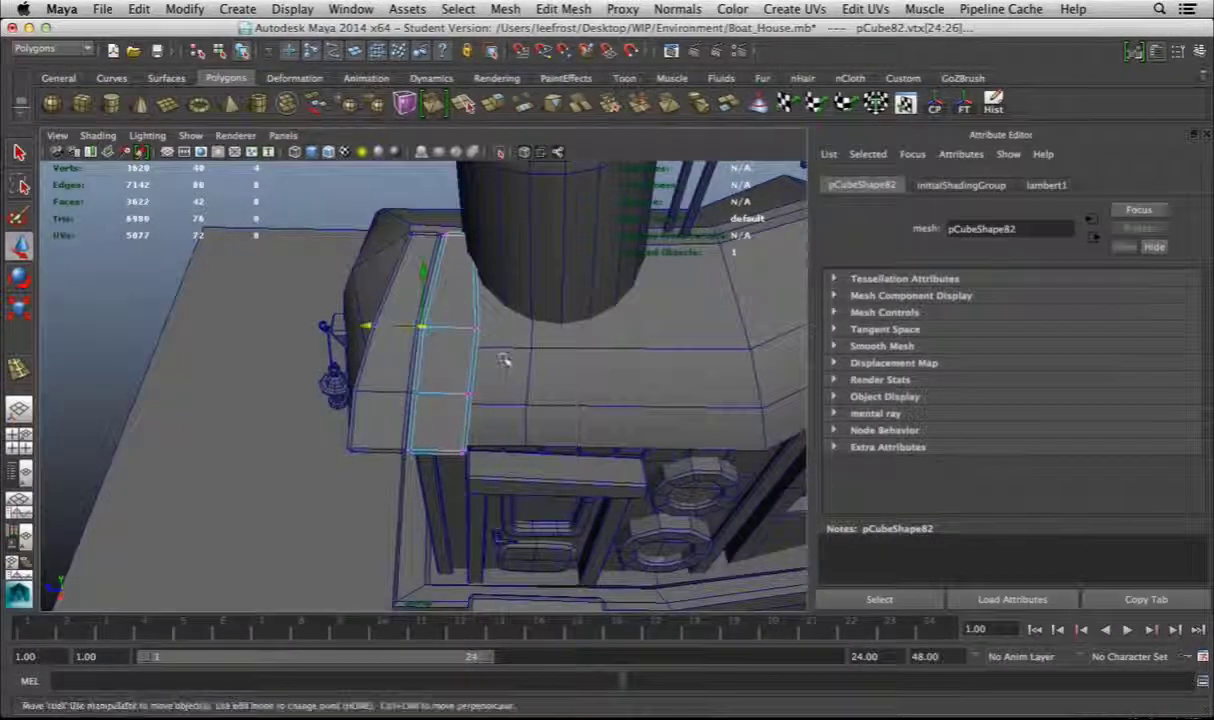
Duplicate the second plank, place the copy beside it and shape its upper end around the chimney
key(ctrl+d)
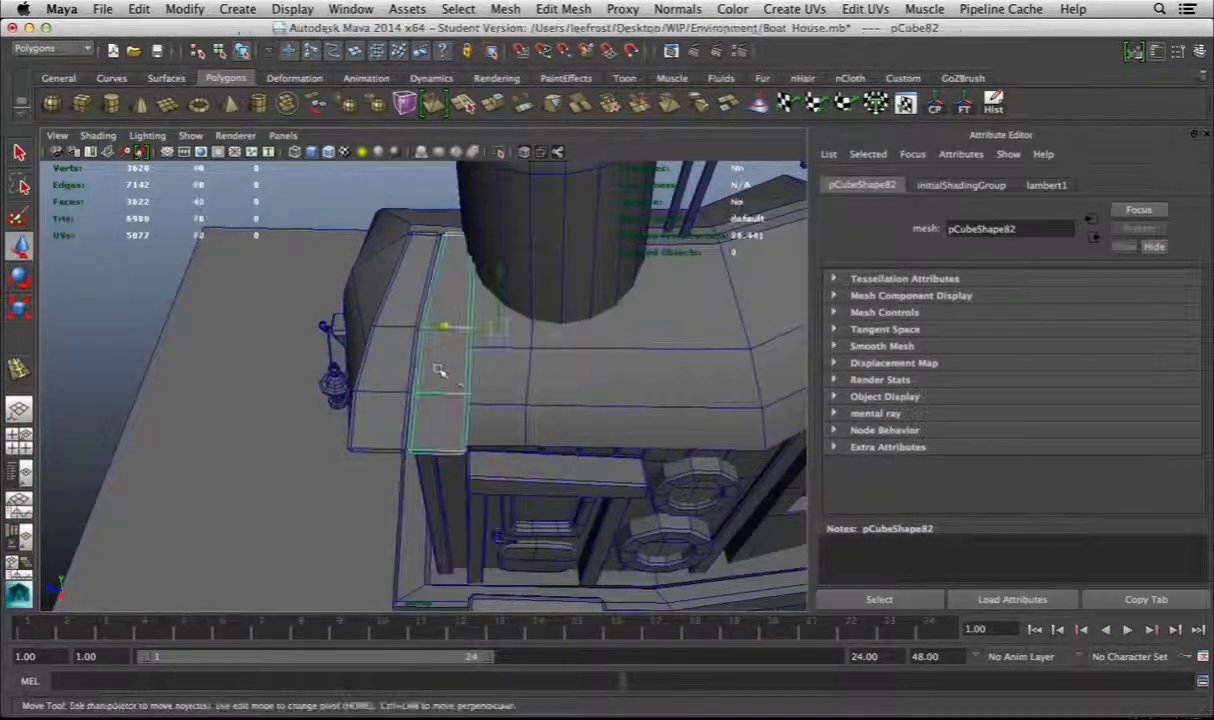
key(F9)
drag(545, 312, 607, 340)
alt+drag(531, 348, 468, 441)
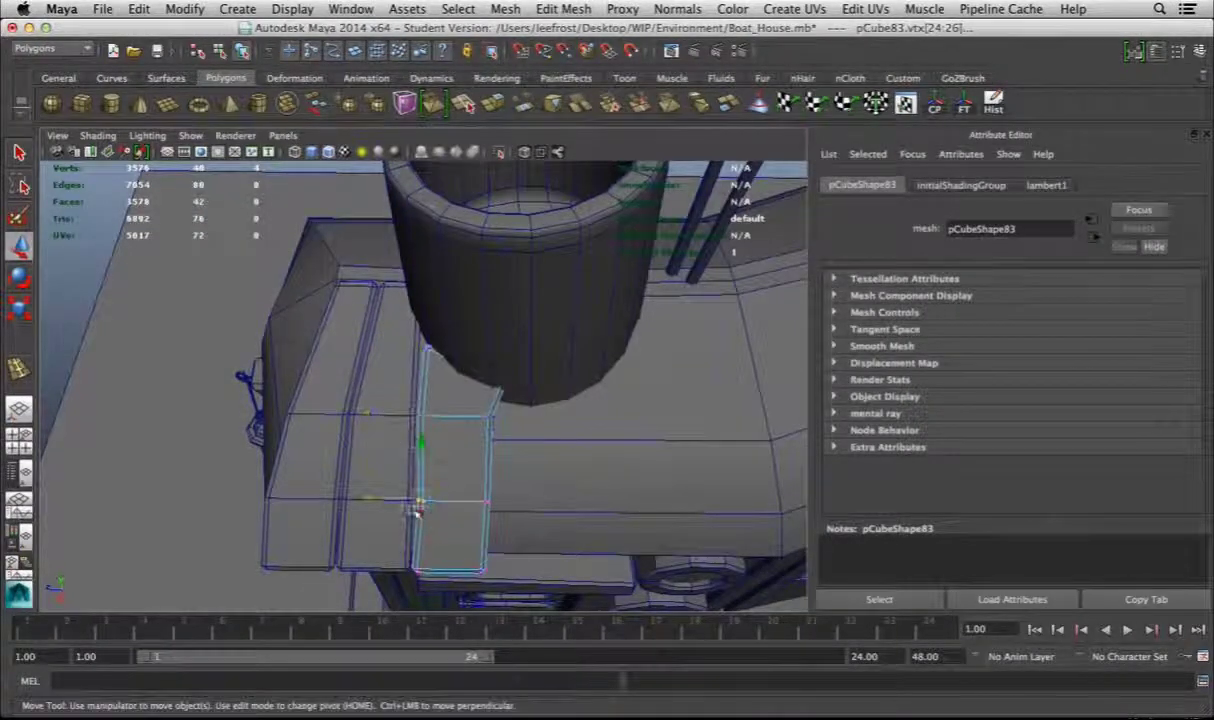
mouse_move(478, 380)
alt+mouse_down()
mouse_move(450, 405)
mouse_move(492, 397)
mouse_move(542, 496)
mouse_move(518, 442)
mouse_move(393, 397)
mouse_move(432, 387)
mouse_move(284, 317)
mouse_move(509, 352)
mouse_move(425, 355)
mouse_move(453, 410)
mouse_move(490, 341)
mouse_move(478, 367)
mouse_move(569, 385)
mouse_move(480, 363)
alt+mouse_up()
click(478, 367)
Insert a lengthwise edge loop in the third plank and adjust its lower end vertices along the eave
shift+right_drag(480, 363, 420, 447)
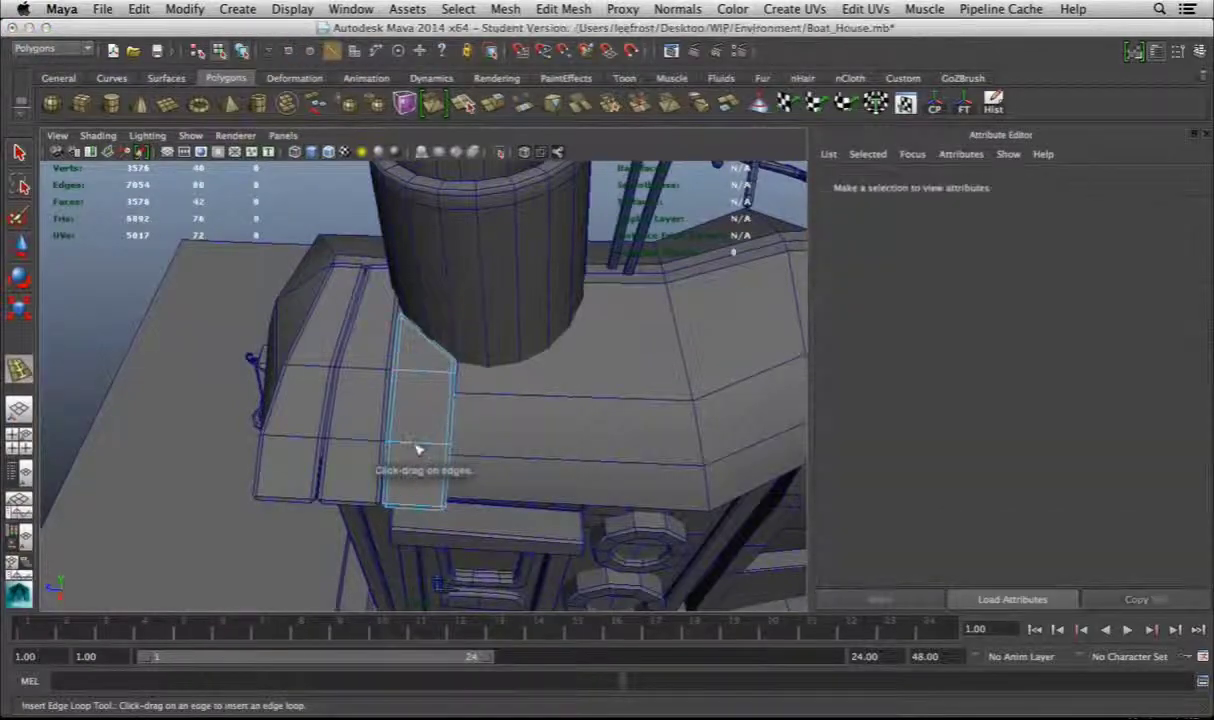
click(420, 447)
alt+drag(457, 424, 449, 374)
key(w)
right_drag(449, 374, 390, 366)
alt+drag(483, 298, 396, 483)
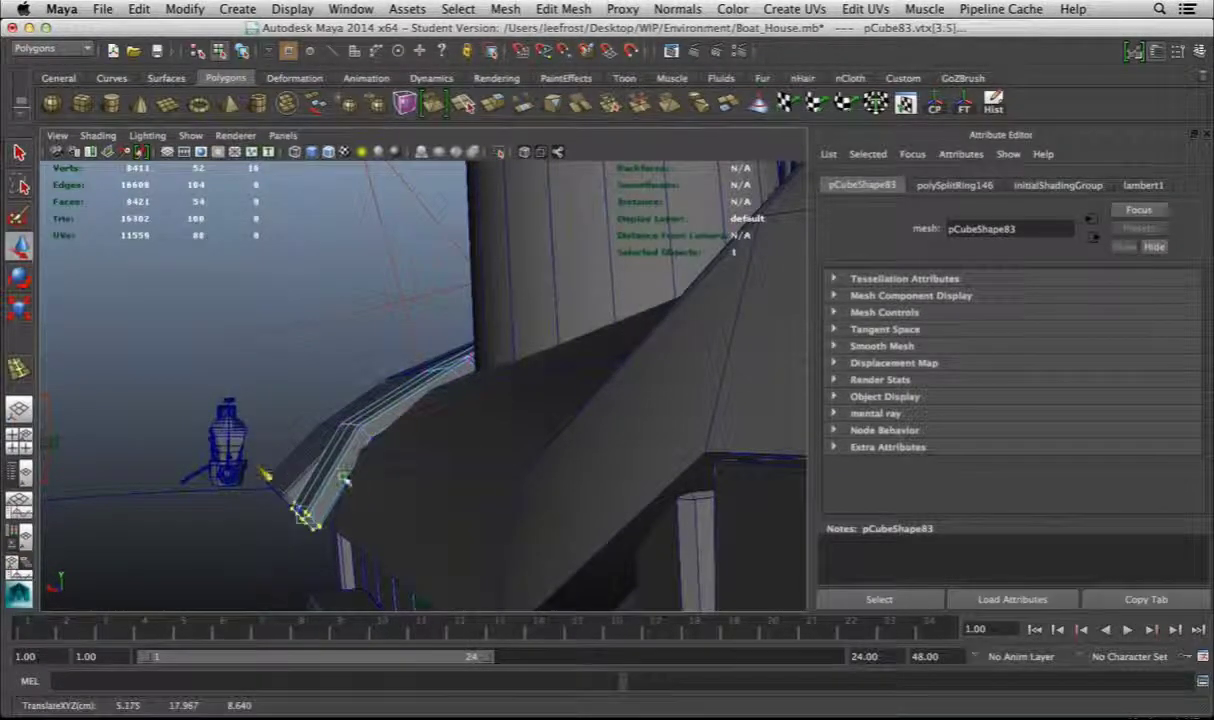
alt+drag(265, 470, 461, 420)
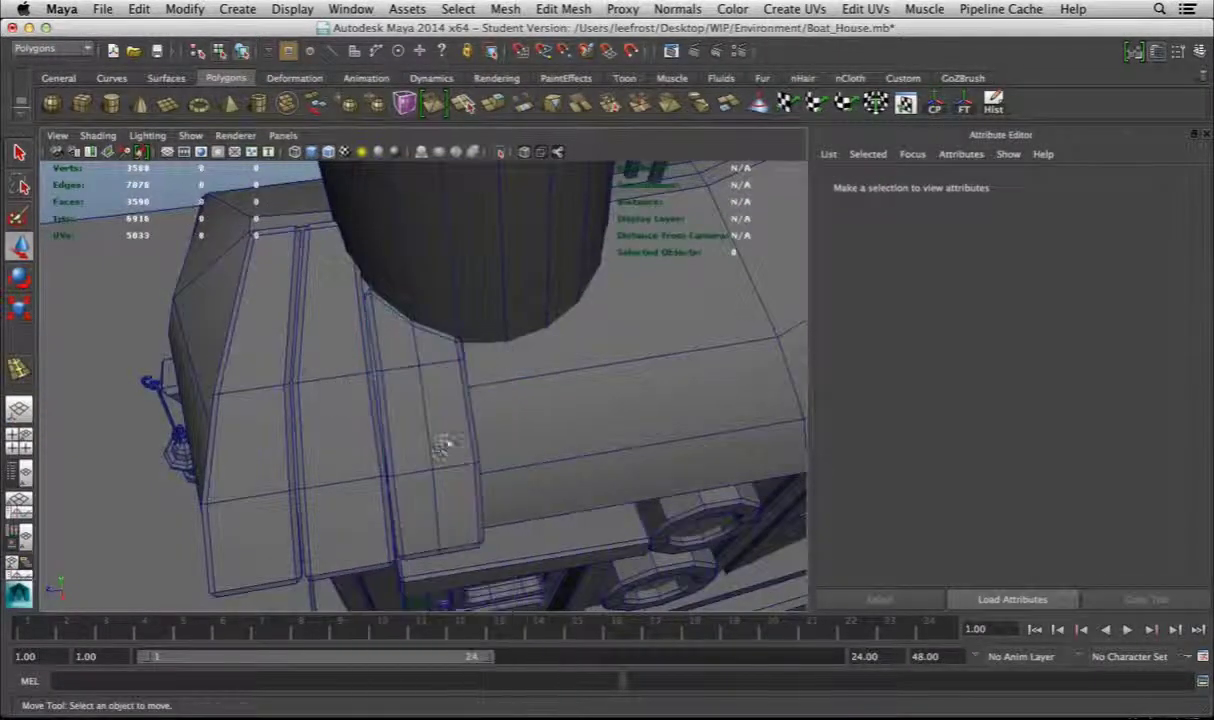
Duplicate a roof plank, place the copy beside the third plank below the chimney and align its side vertices
click(379, 425)
alt+drag(379, 425, 437, 470)
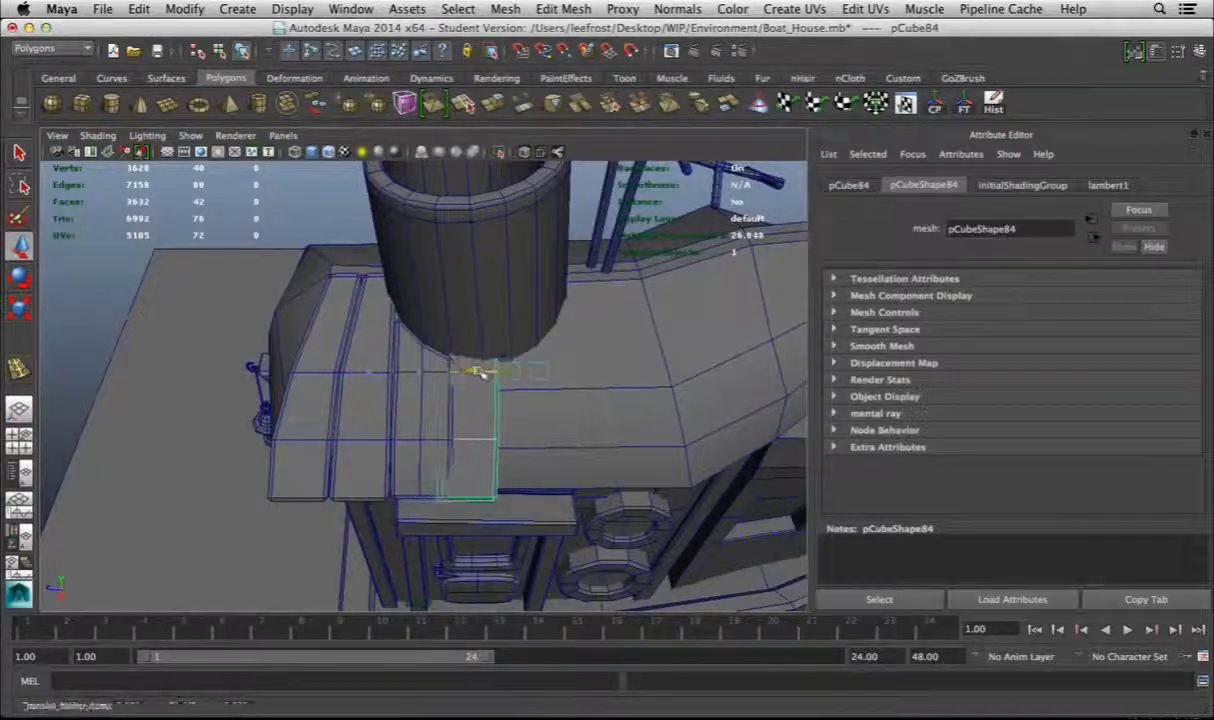
scroll(480, 373, up, 3)
right_drag(420, 393, 357, 424)
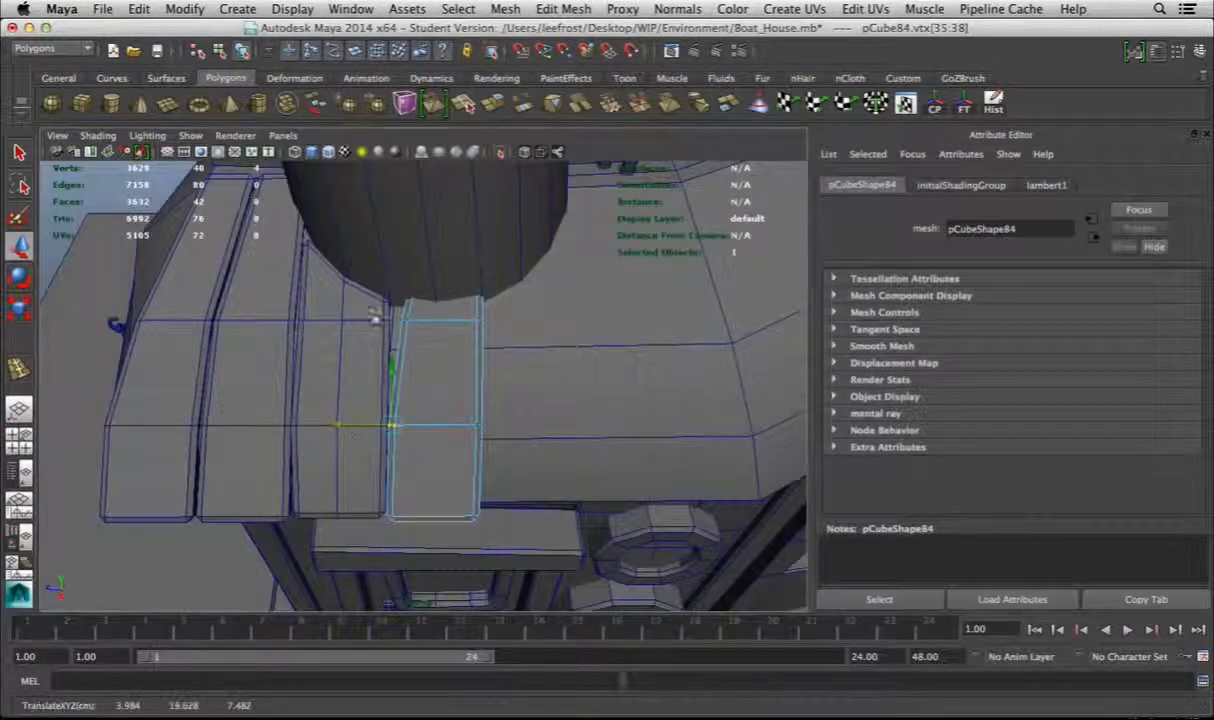
Delete the fourth plank's upper cross edge loop and move its top vertices to meet the chimney base
right_drag(446, 286, 446, 286)
click(563, 9)
click(630, 531)
right_drag(443, 374, 373, 375)
alt+drag(556, 339, 539, 310)
alt+drag(456, 372, 406, 327)
scroll(440, 360, up, 5)
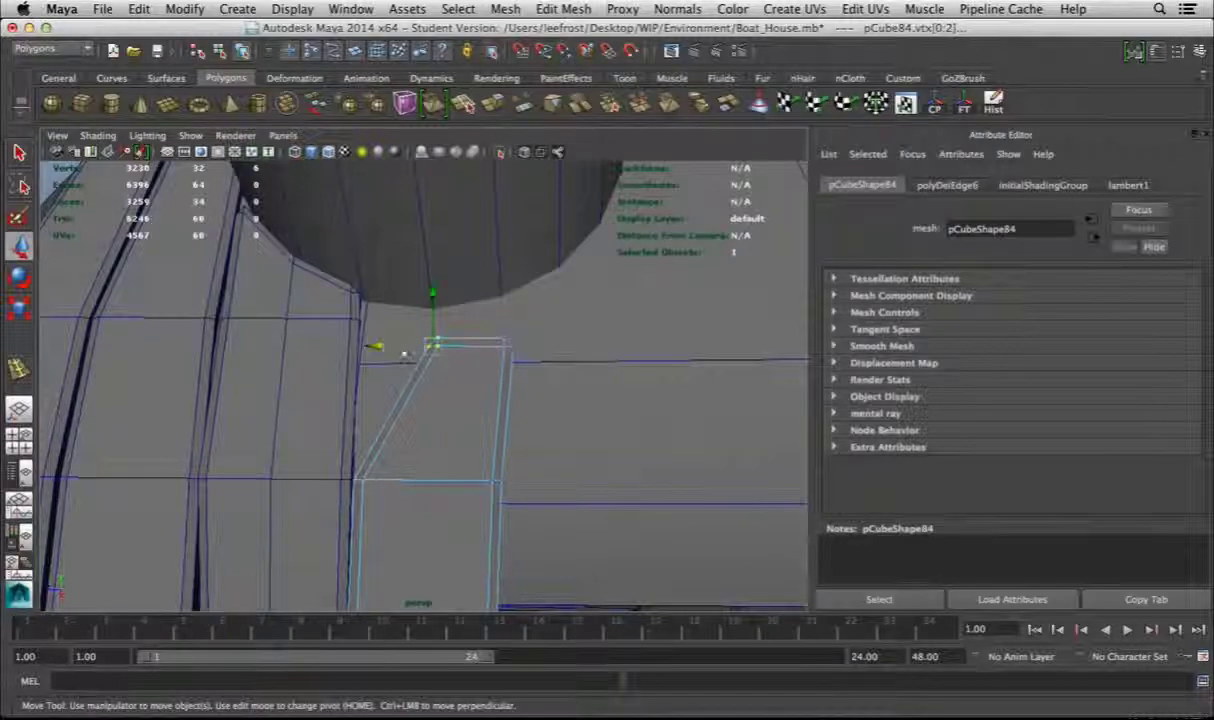
alt+drag(487, 257, 369, 268)
alt+drag(315, 297, 370, 300)
Insert a lengthwise edge loop down the middle of the fourth plank and fit it to the chimney's curve
click(563, 9)
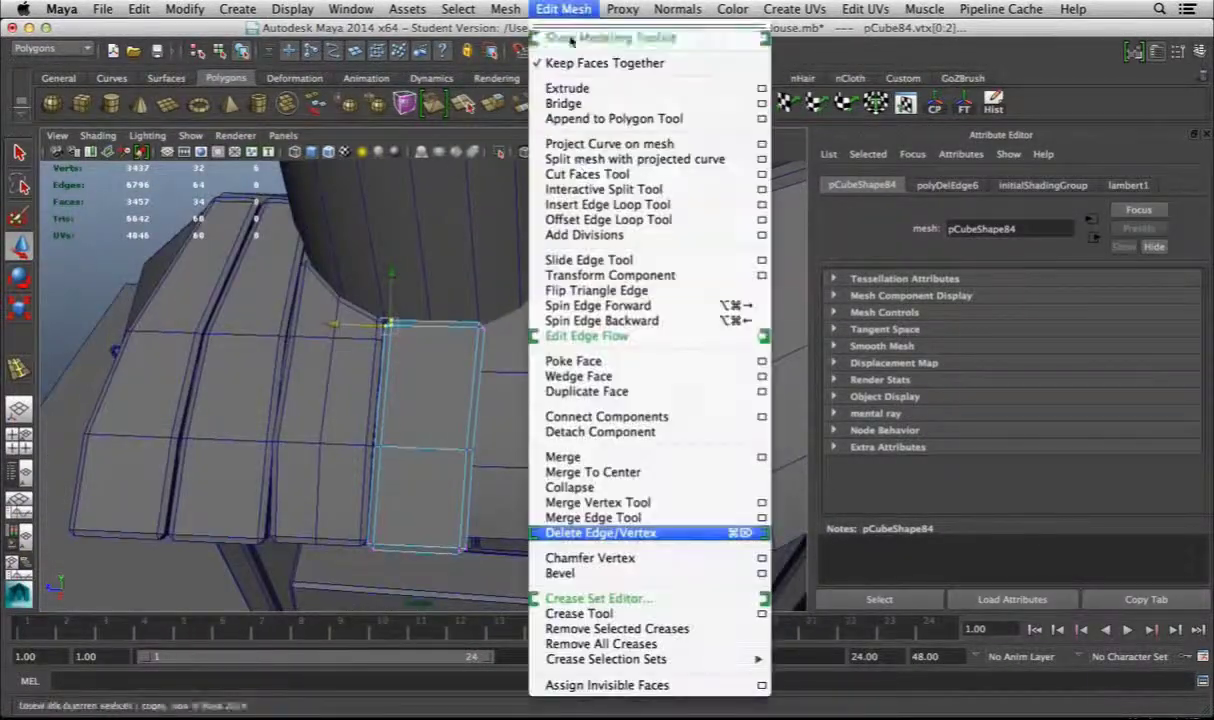
click(608, 205)
click(425, 450)
right_click(425, 406)
key(w)
alt+drag(437, 277, 362, 438)
Mirror the third plank without merging it with the original, and separate the result into its own mesh
click(362, 438)
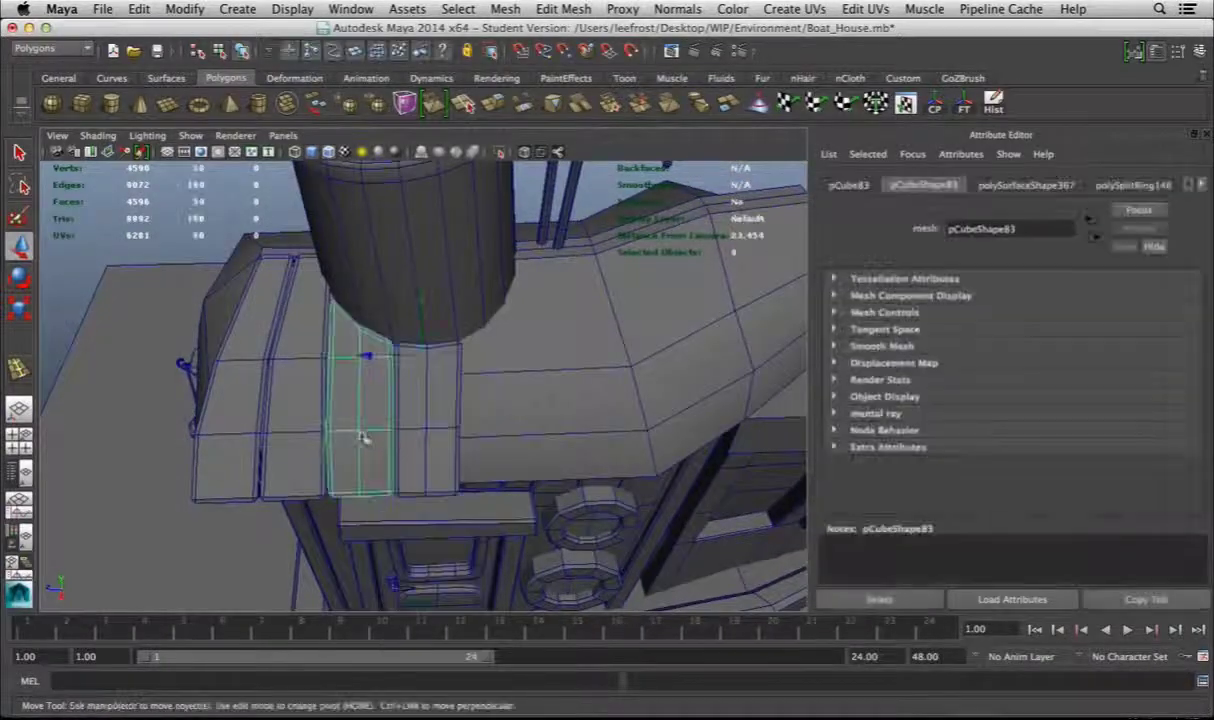
click(563, 9)
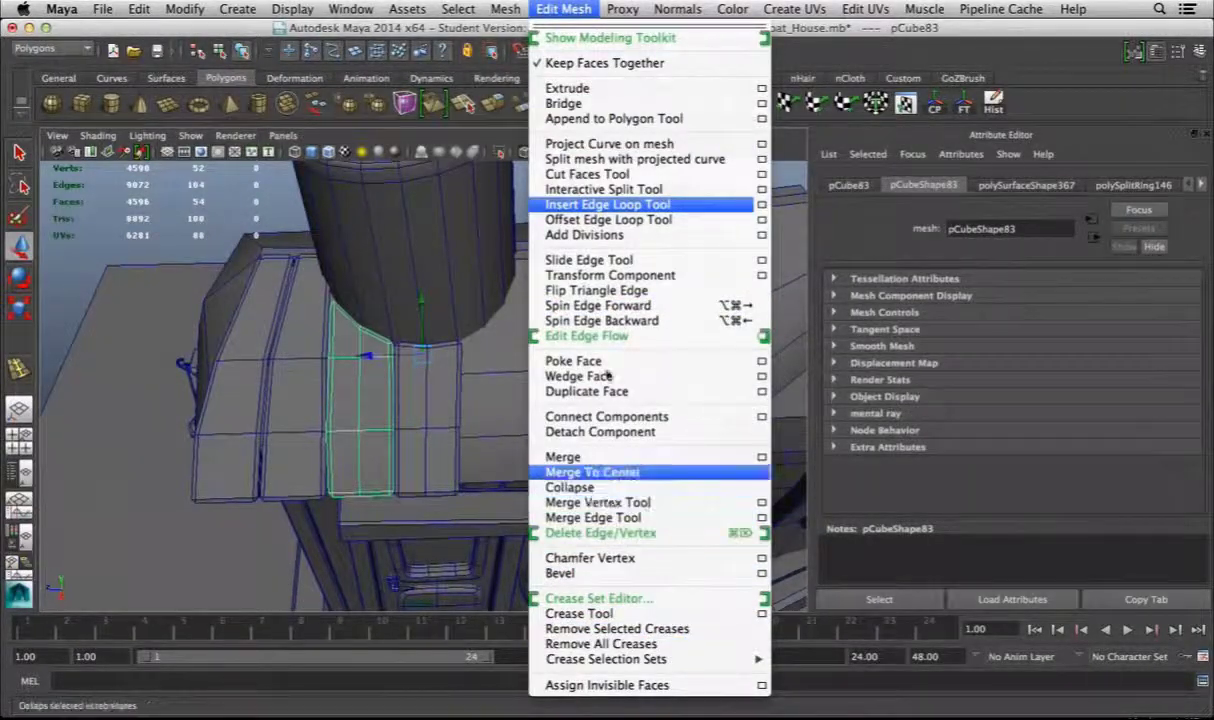
click(543, 403)
click(505, 9)
click(732, 401)
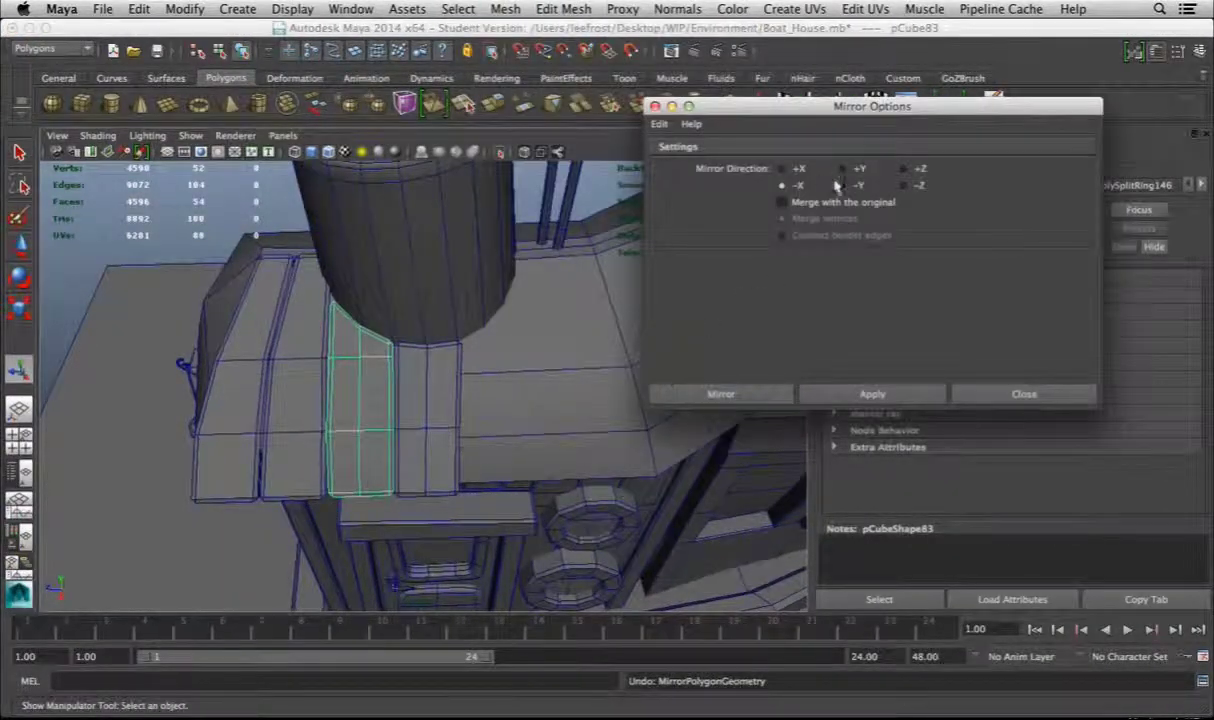
click(741, 394)
click(505, 9)
click(525, 48)
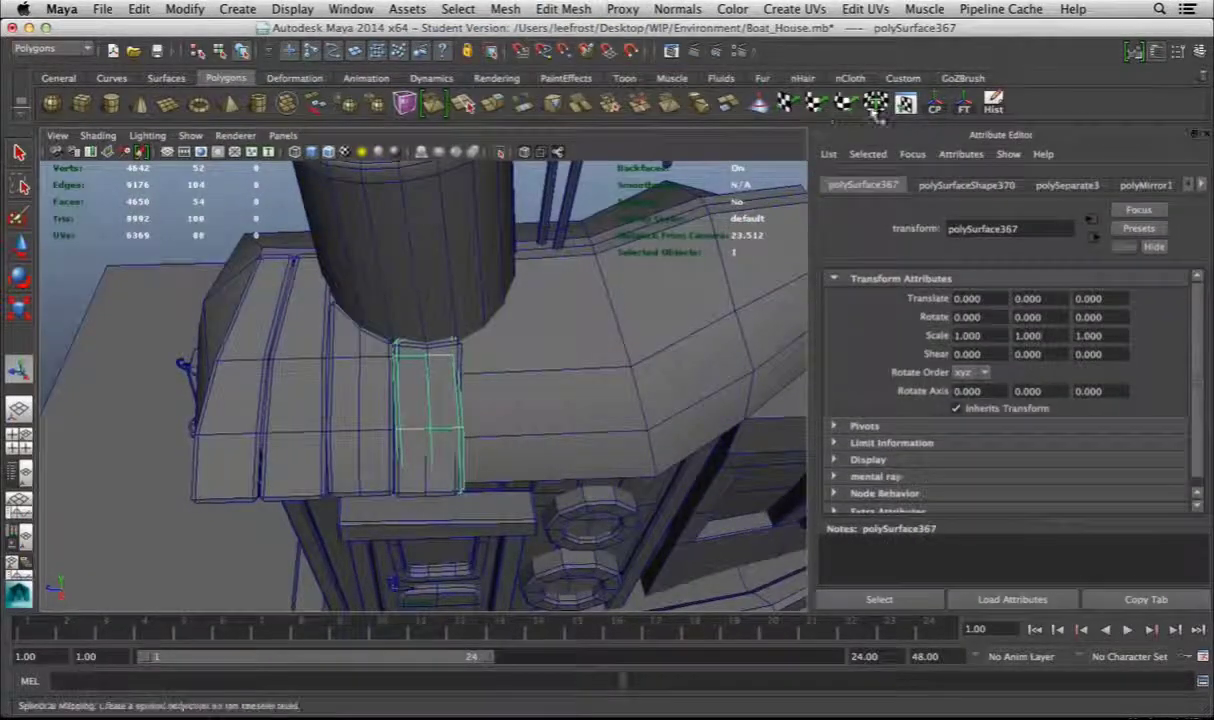
Move the mirrored plank to the far side of the fourth plank and rotate it slightly to fit the roof
key(w)
drag(428, 422, 432, 362)
key(e)
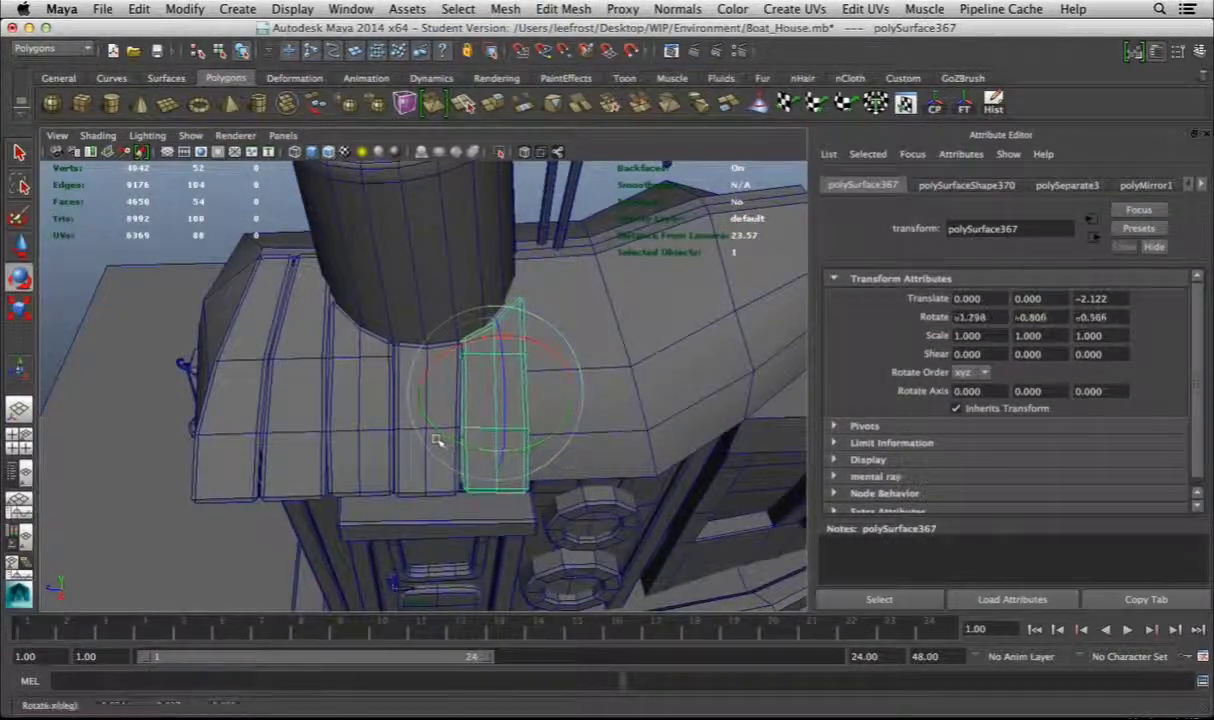
alt+drag(437, 441, 406, 442)
Adjust the mirrored plank's upper vertices so its end follows the chimney's curve
right_drag(407, 355, 393, 401)
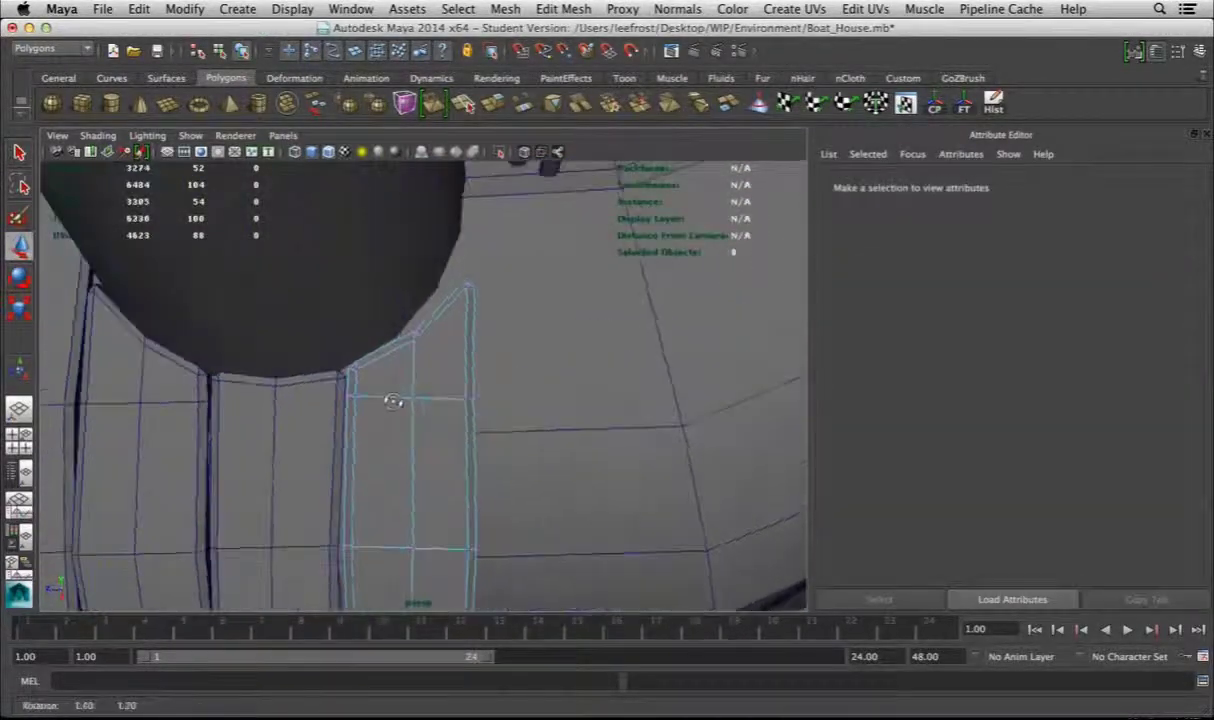
click(467, 289)
key(w)
drag(443, 362, 367, 328)
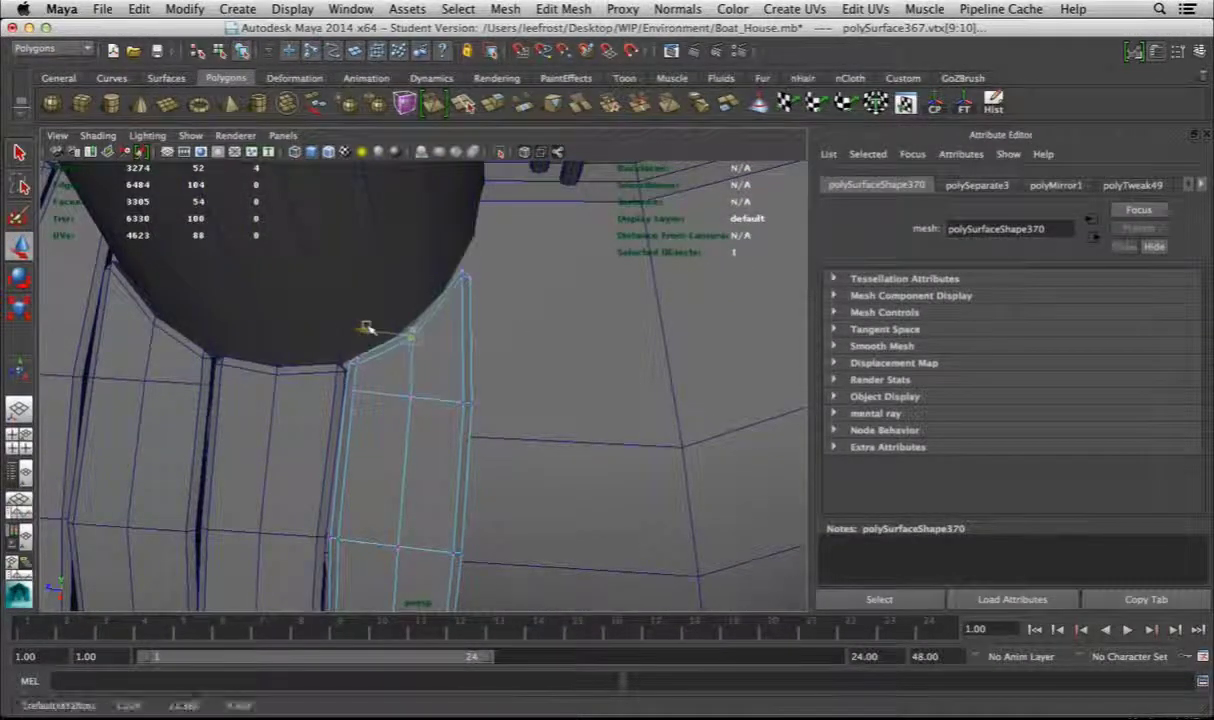
alt+drag(442, 432, 343, 362)
Duplicate the second plank and place the copy next to the mirrored plank, past the chimney
key(F8)
click(353, 359)
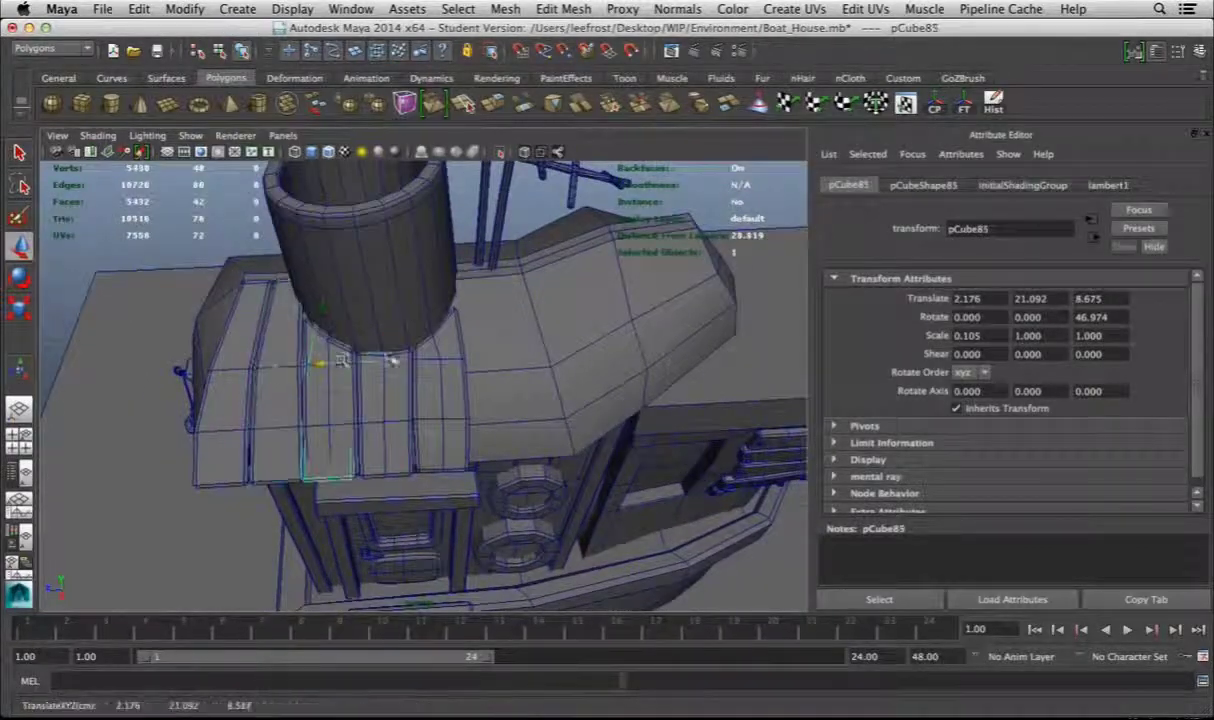
alt+drag(487, 347, 465, 333)
Reshape the sixth plank's side and cross-row vertices to straighten it against its neighbour and follow the roof surface
key(F8)
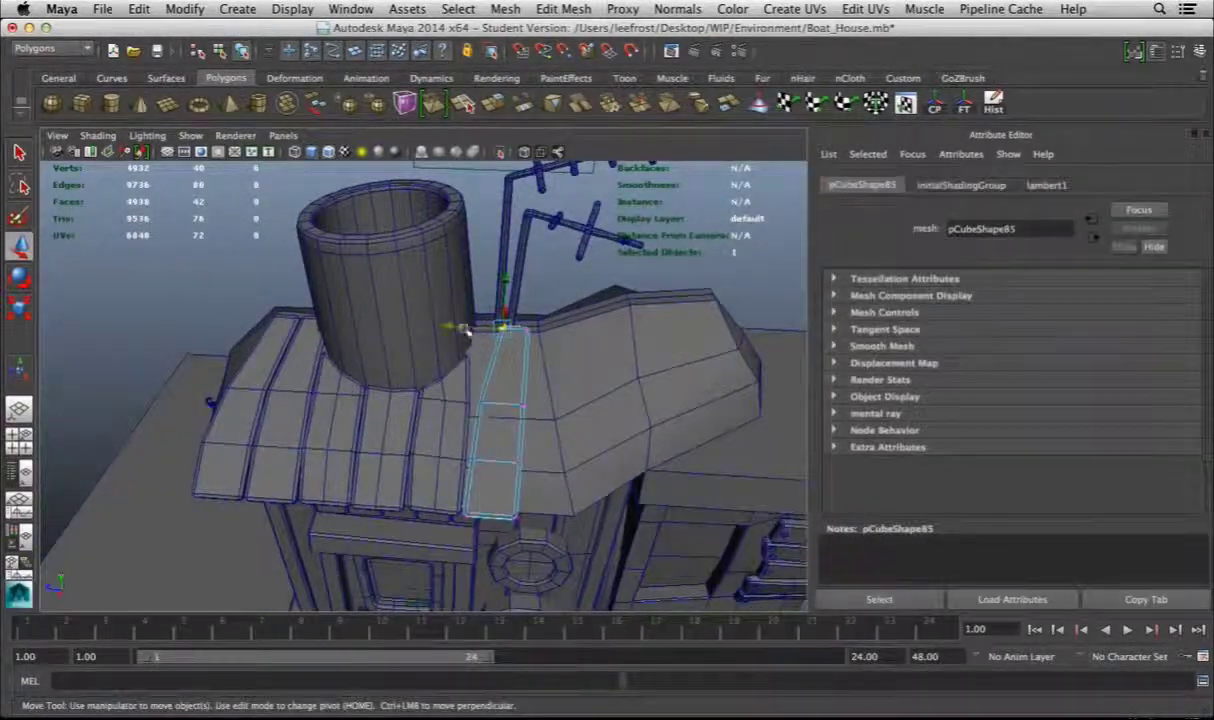
alt+right_drag(436, 458, 391, 381)
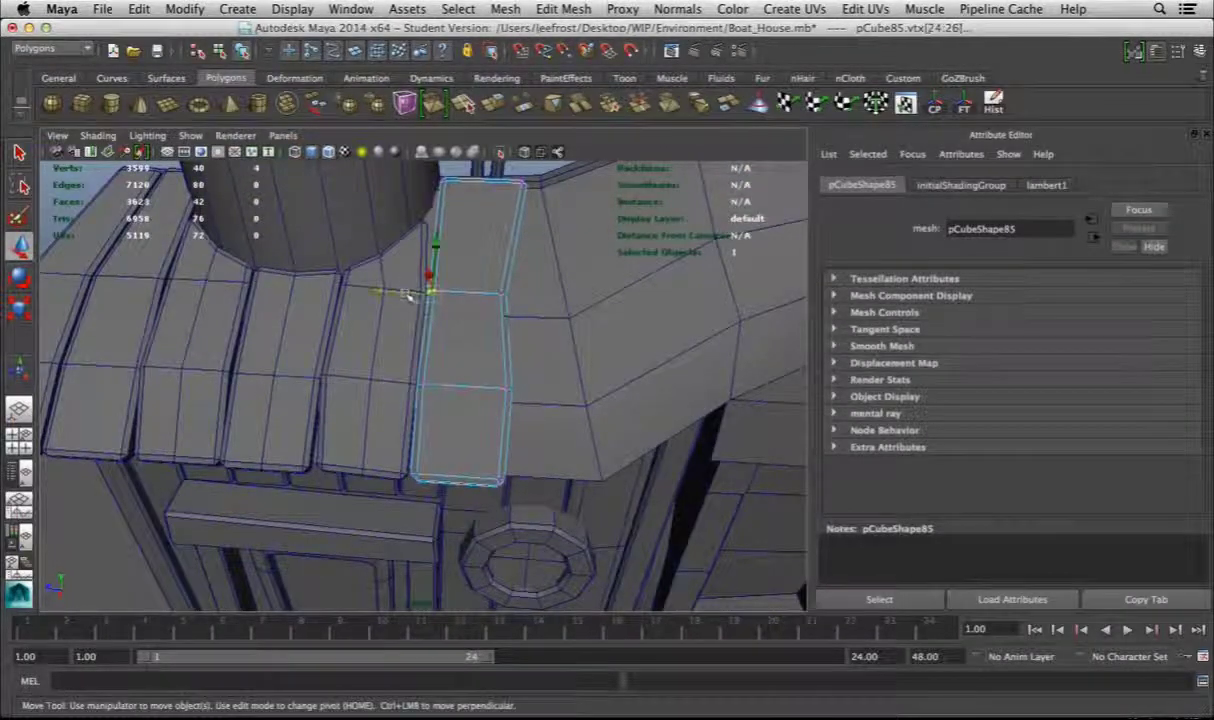
alt+drag(503, 294, 402, 279)
alt+drag(470, 377, 325, 352)
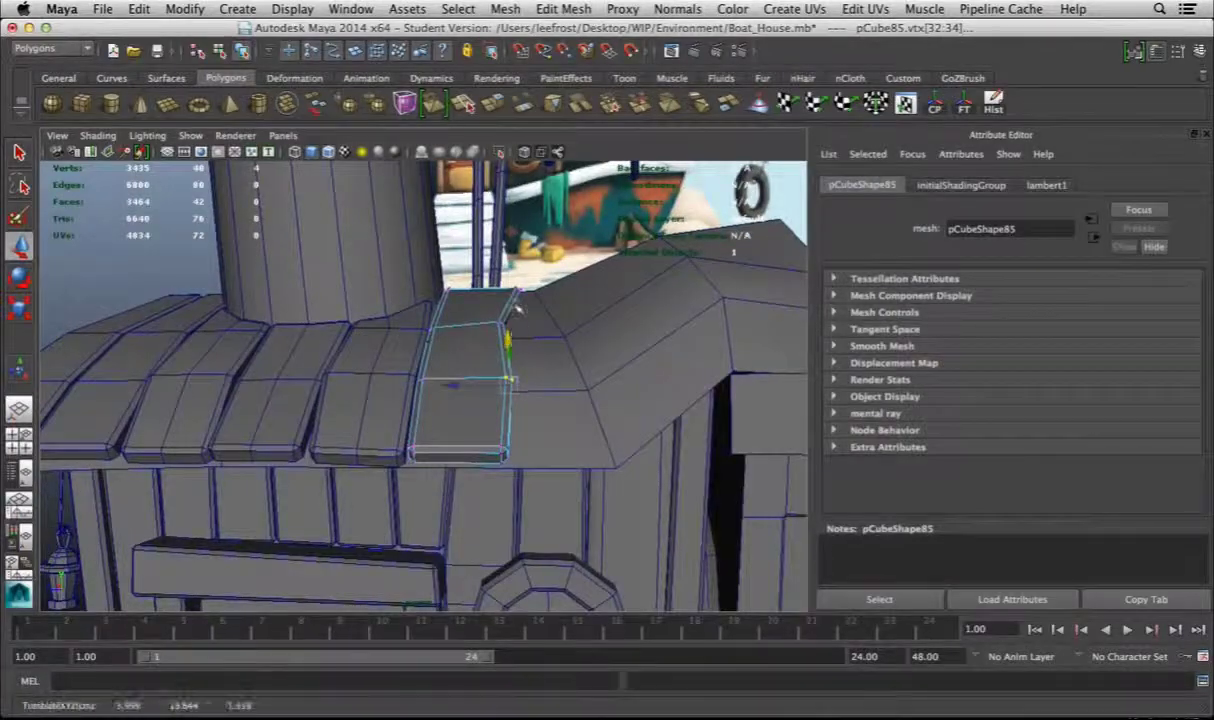
alt+right_drag(325, 352, 360, 380)
alt+drag(470, 343, 472, 385)
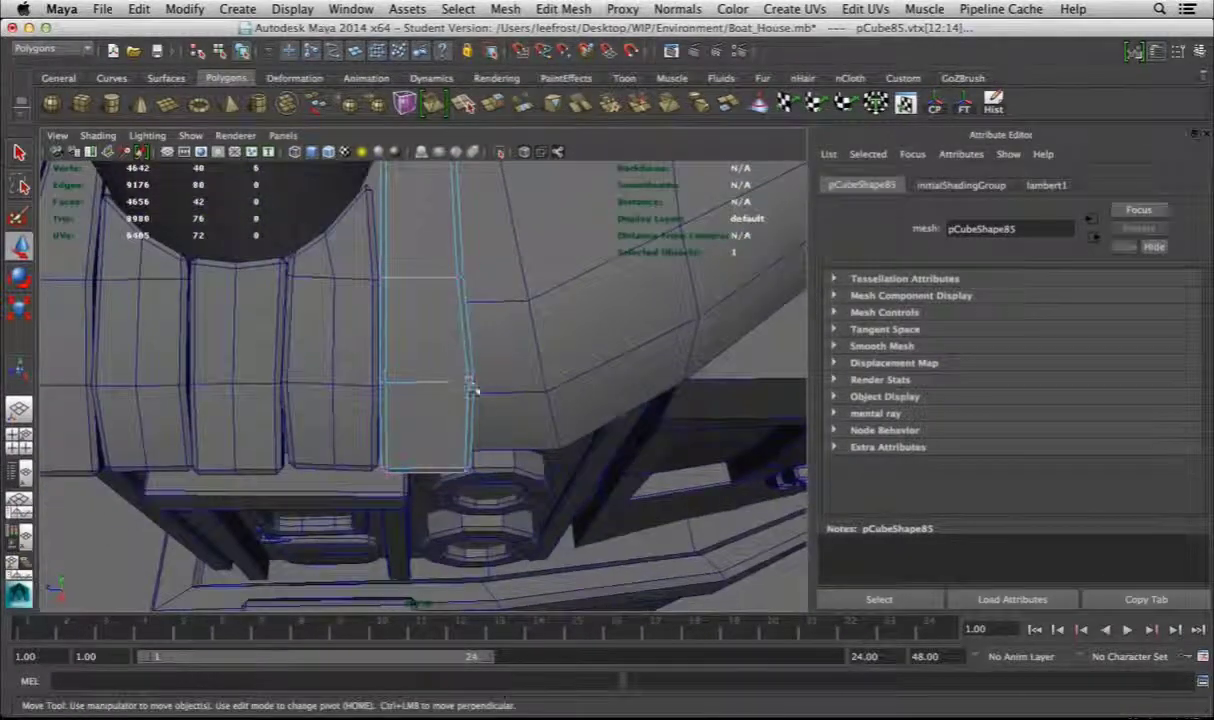
click(505, 9)
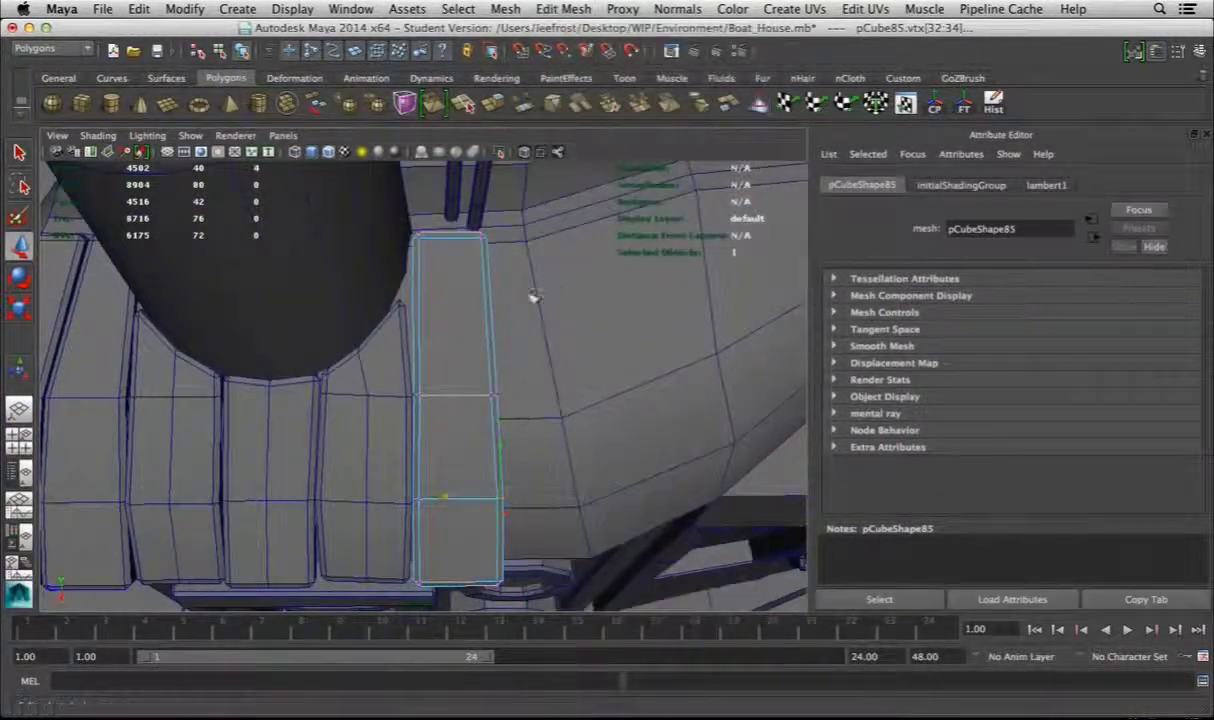
click(498, 395)
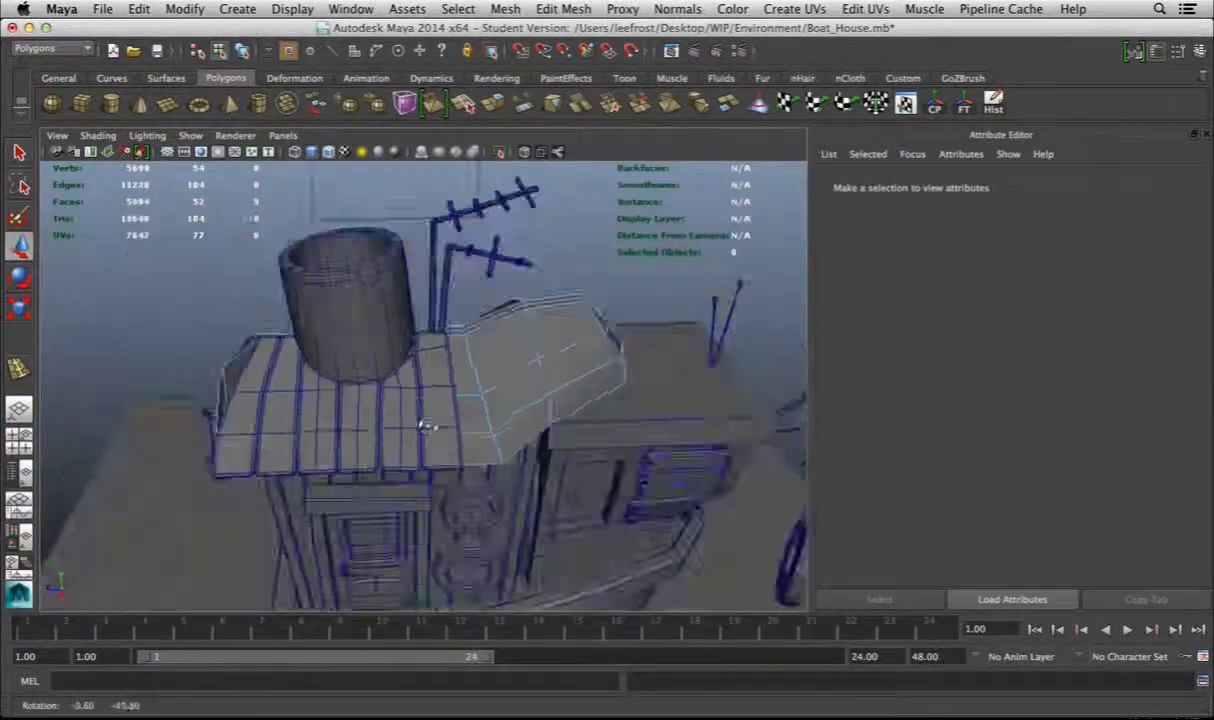
Duplicate the first plank and place the copy beside the sixth plank, near the bend in the roof
right_click(407, 380)
alt+drag(739, 469, 183, 403)
click(183, 403)
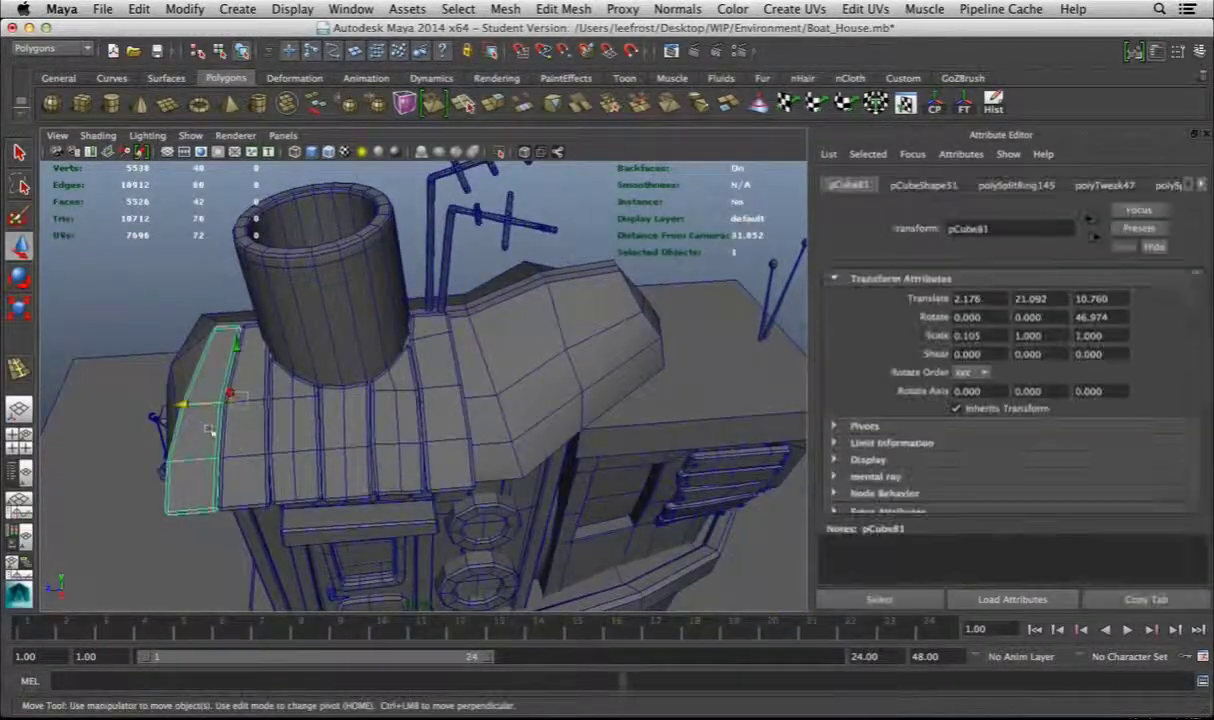
Reshape the seventh plank's vertices to butt against its neighbour and follow the roof's slope
right_drag(497, 400, 425, 366)
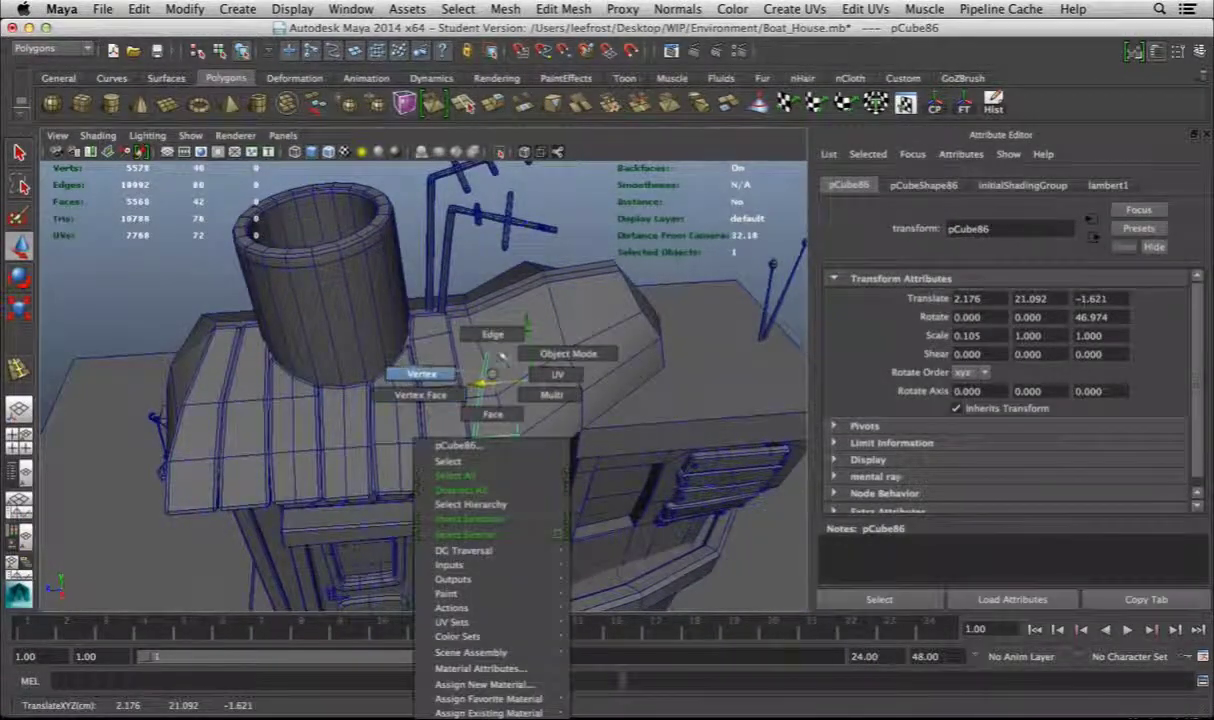
alt+drag(480, 380, 350, 383)
alt+drag(265, 312, 399, 563)
alt+drag(422, 433, 457, 241)
click(401, 336)
alt+drag(401, 336, 444, 393)
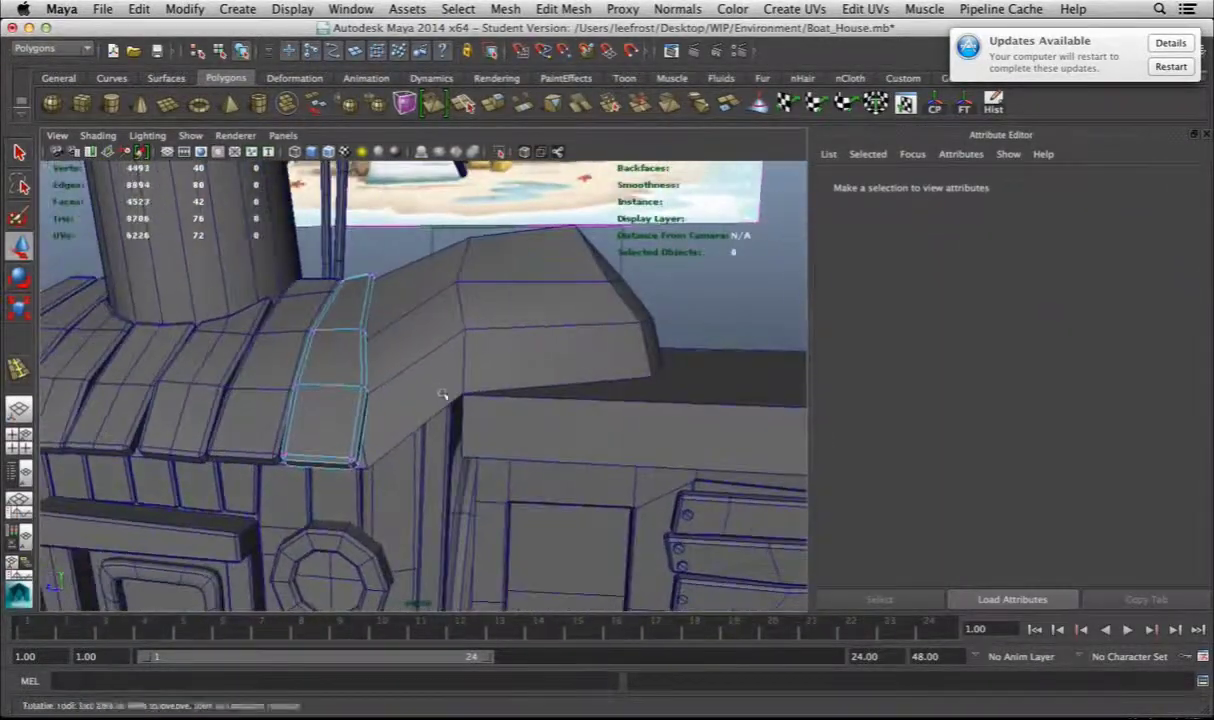
Duplicate the seventh plank and position the copy over the upward bend of the roof
click(340, 390)
key(e)
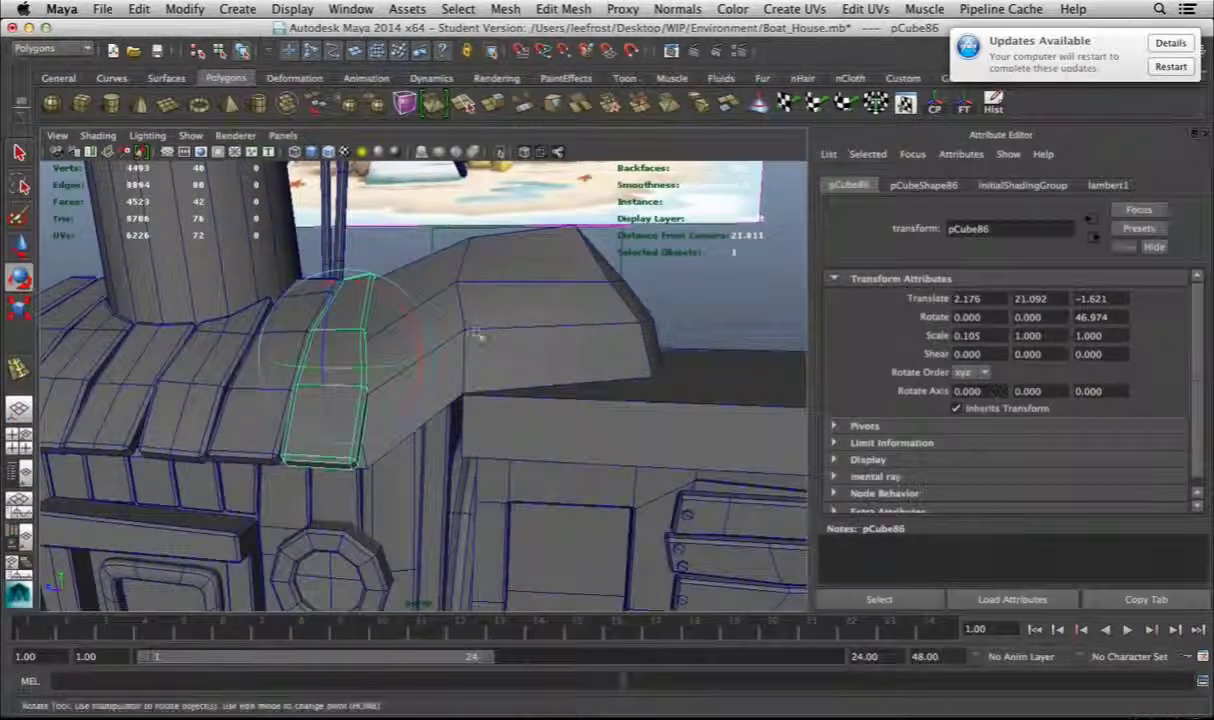
alt+drag(340, 305, 288, 368)
click(288, 368)
key(shift+d)
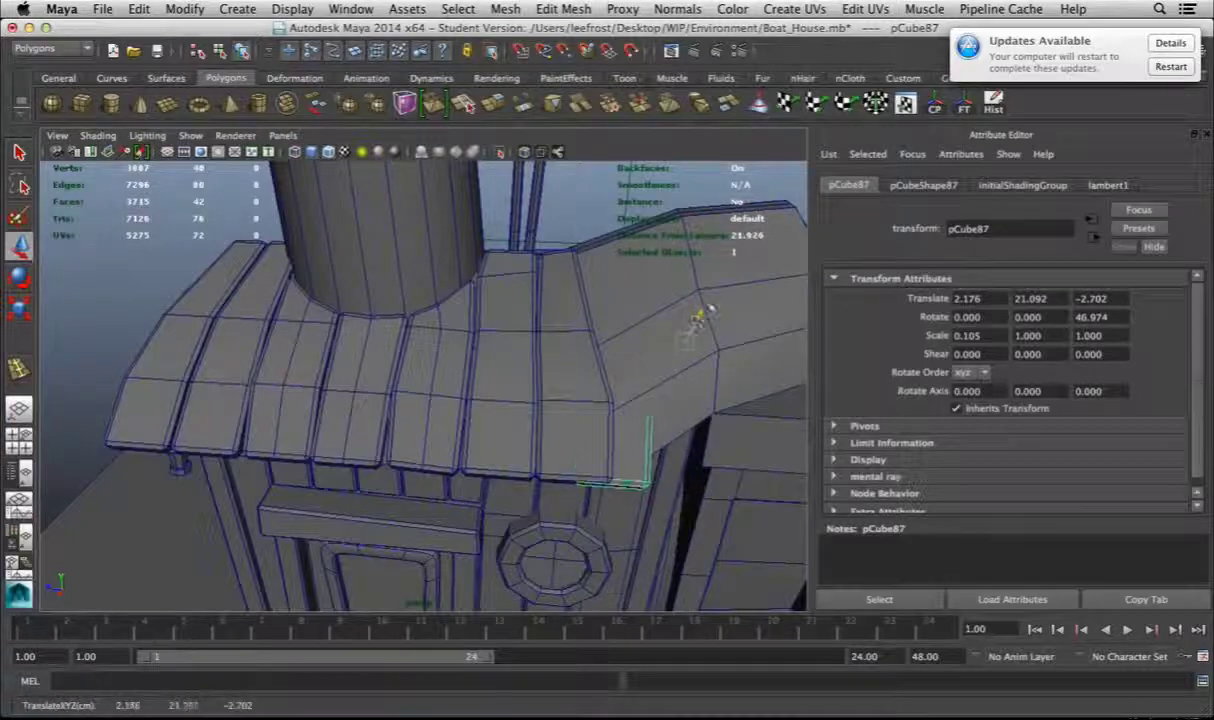
alt+drag(607, 375, 487, 340)
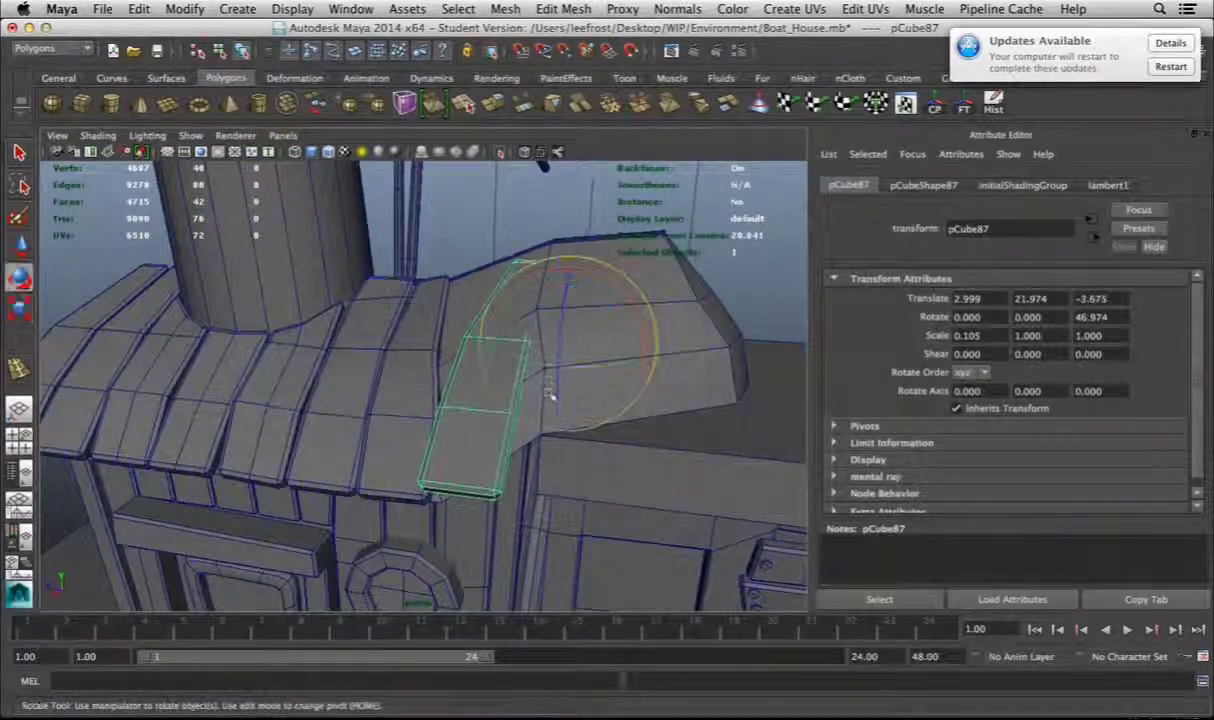
Move the bend plank's upper, side and lower-end vertices to match the neighbouring plank and the rising eave
alt+drag(516, 407, 505, 380)
key(F10)
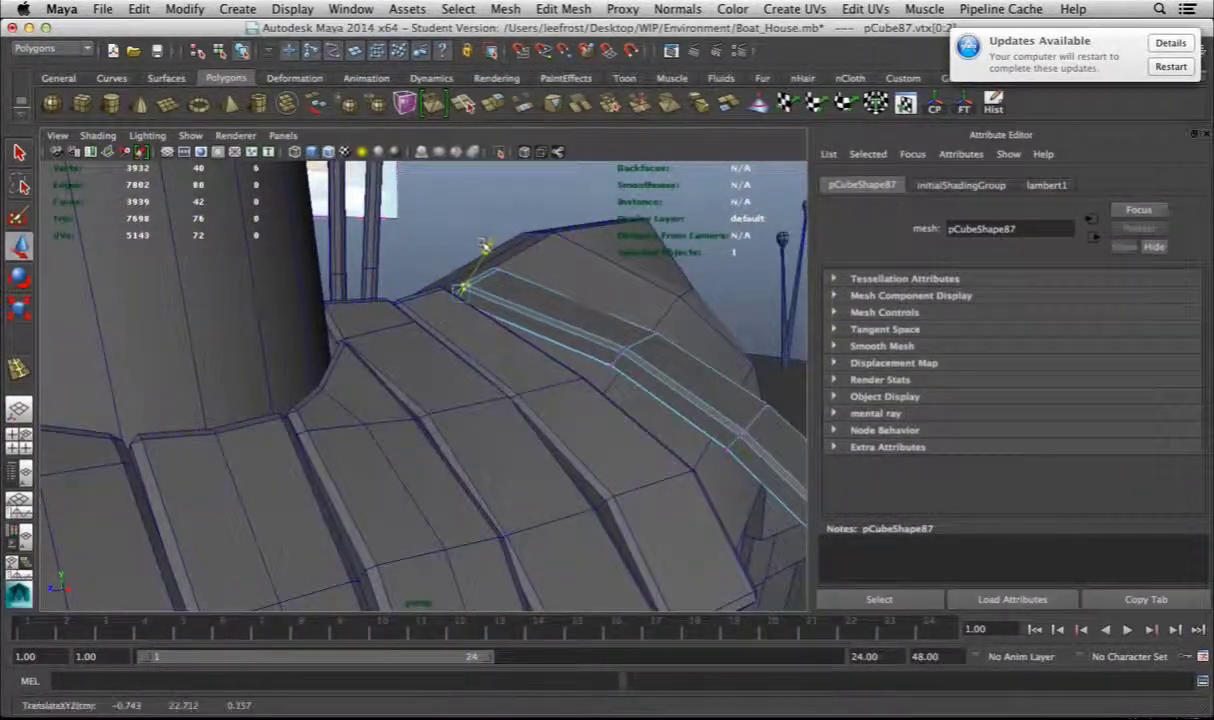
mouse_move(484, 245)
alt+mouse_down()
mouse_move(441, 250)
mouse_move(574, 357)
mouse_move(379, 336)
mouse_move(569, 425)
mouse_move(472, 396)
mouse_move(531, 520)
mouse_move(360, 341)
mouse_move(480, 268)
alt+mouse_up()
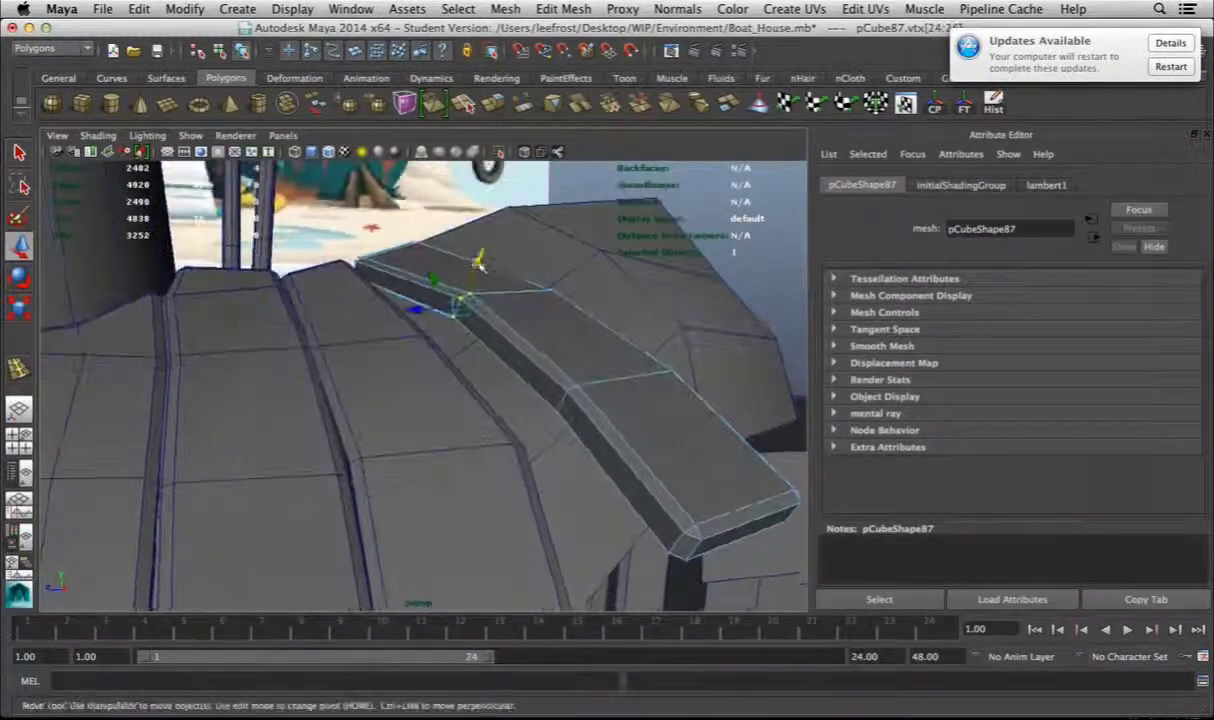
alt+drag(470, 315, 372, 314)
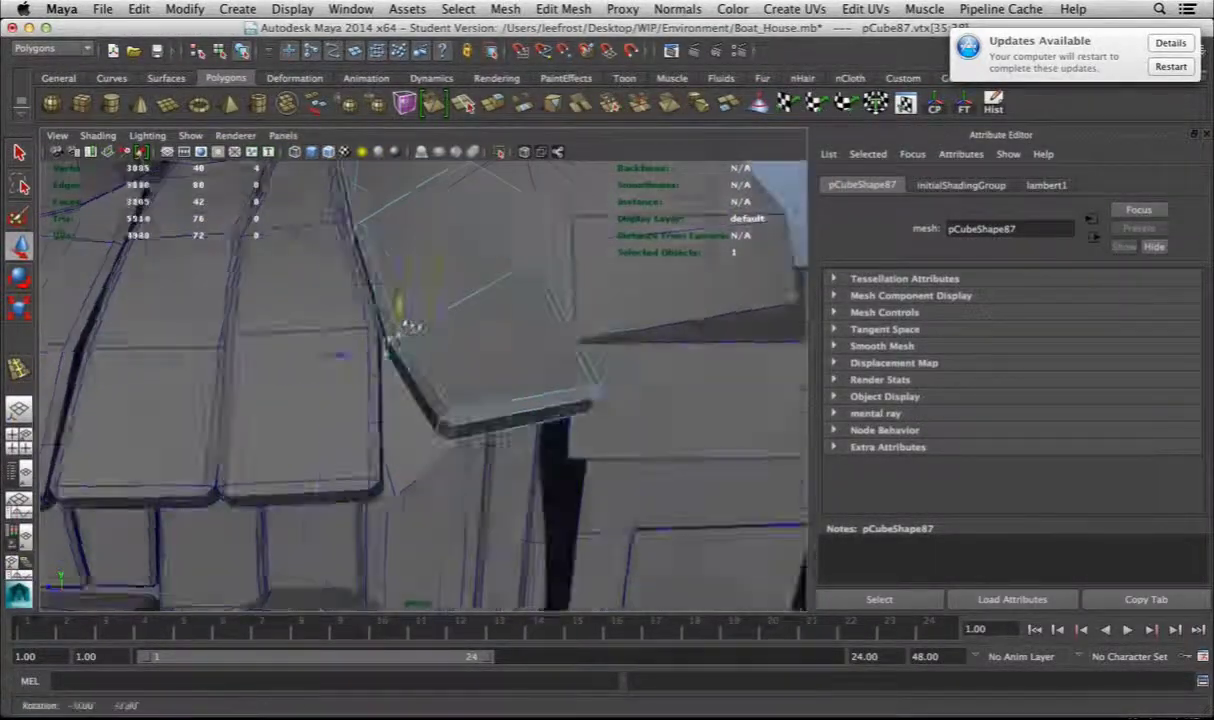
alt+drag(580, 357, 500, 214)
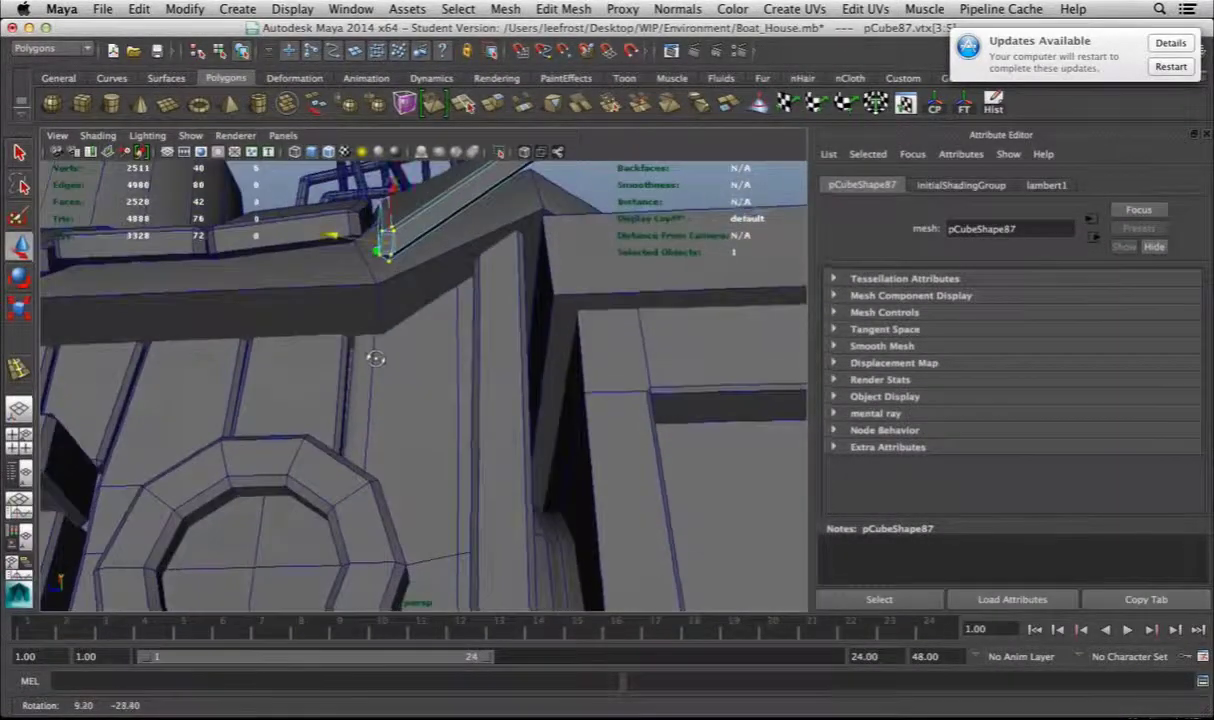
alt+drag(655, 315, 503, 158)
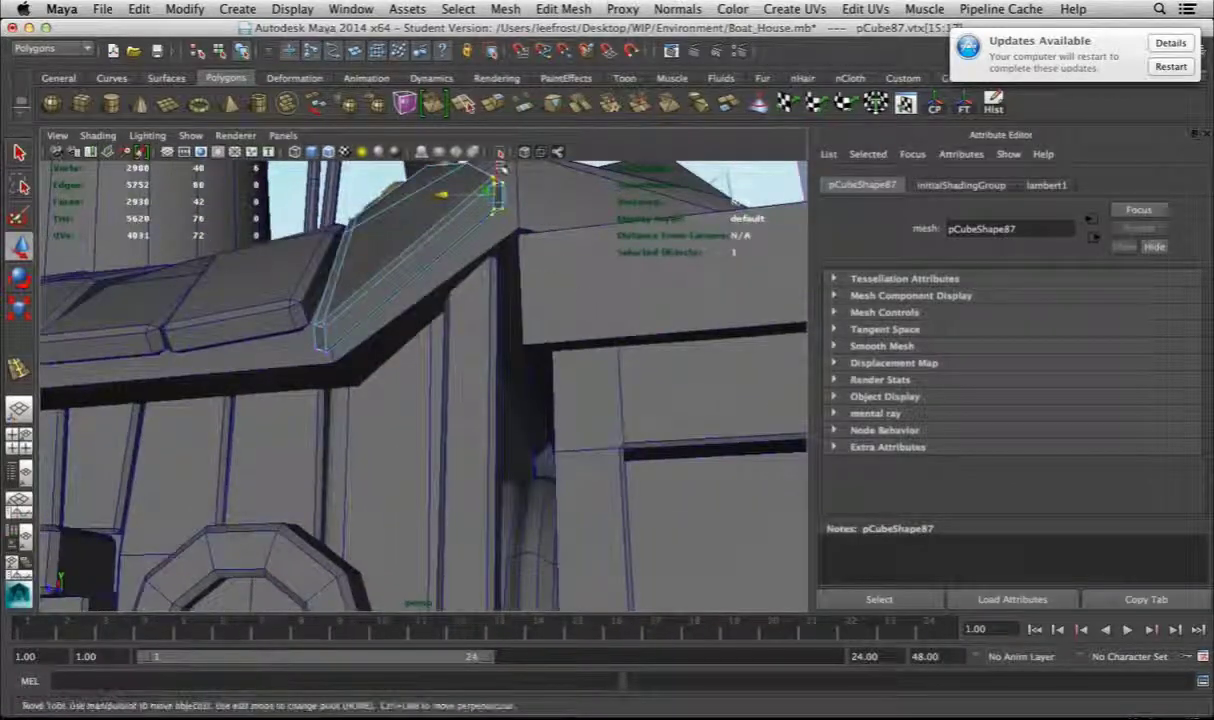
Adjust the bend plank's outer side vertices to the roof surface and add a cross edge loop near its upper end
alt+drag(494, 297, 451, 289)
alt+drag(436, 296, 380, 258)
click(297, 238)
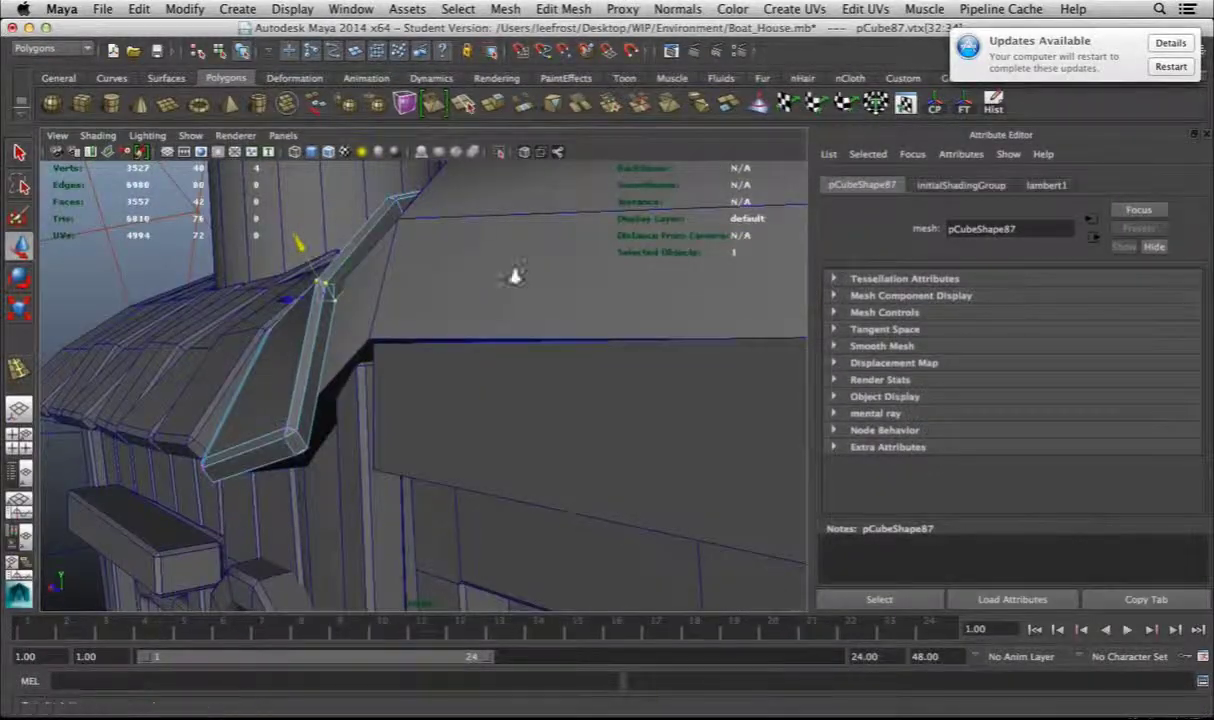
alt+drag(527, 279, 658, 314)
click(470, 405)
click(510, 523)
alt+drag(510, 523, 420, 300)
Duplicate the bend plank, move the copy farther along the roof and centre its pivot for rotation
right_click(406, 380)
click(401, 352)
alt+drag(401, 352, 478, 322)
click(360, 350)
key(ctrl+d)
scroll(455, 385, up, 3)
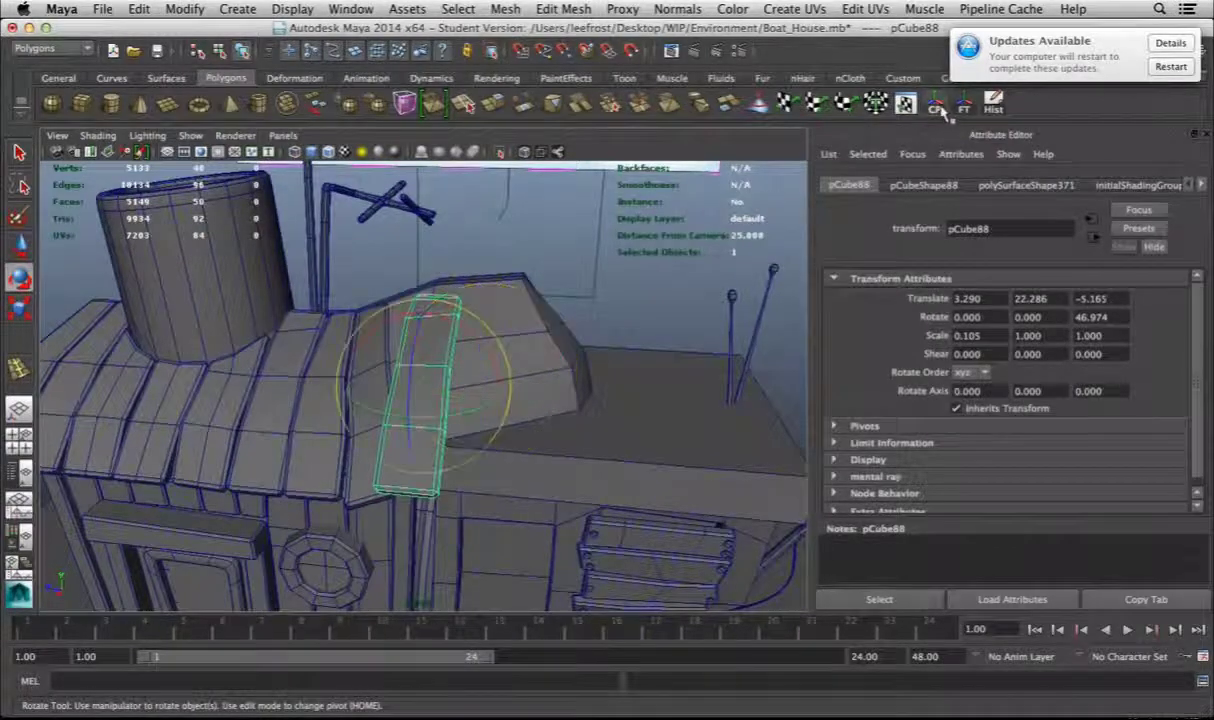
Fit the copied plank beside the bend plank, then duplicate it again and place that copy alongside
key(w)
alt+drag(447, 437, 425, 400)
key(ctrl+d)
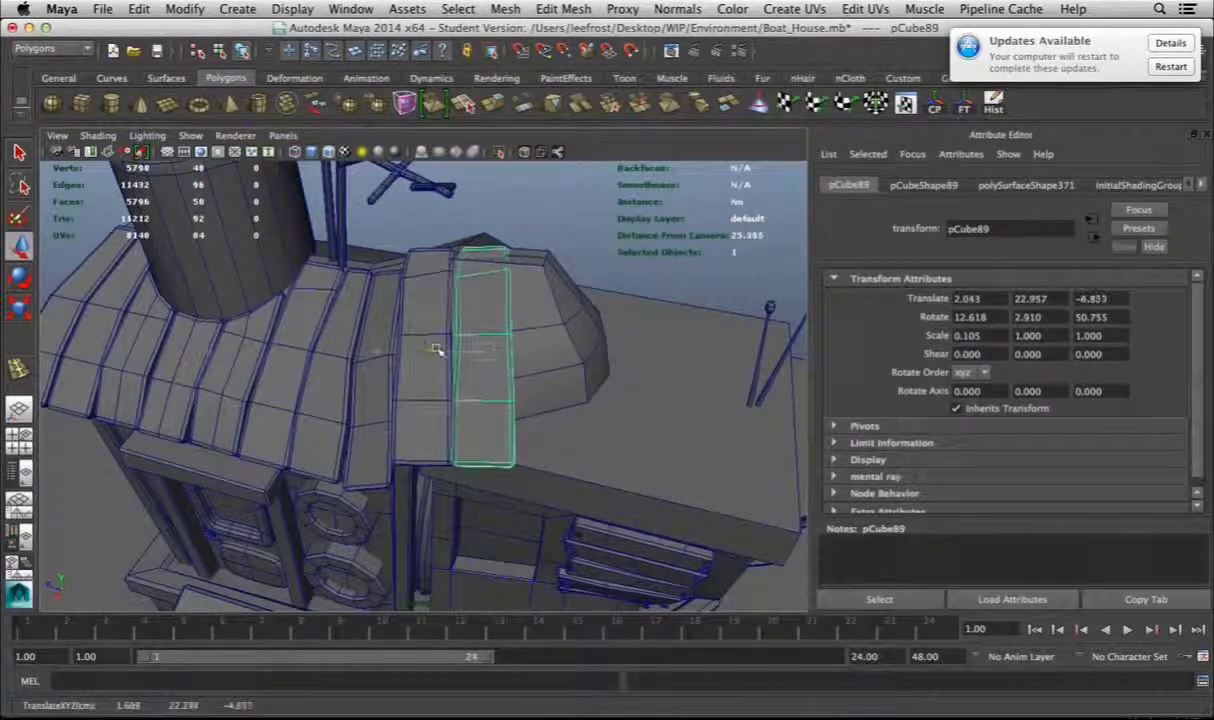
Remove the extra upper cross edge loop from the bend plank and adjust its upper-end vertices
key(F10)
click(563, 9)
click(623, 200)
scroll(509, 392, up, 3)
alt+drag(509, 392, 333, 490)
click(333, 490)
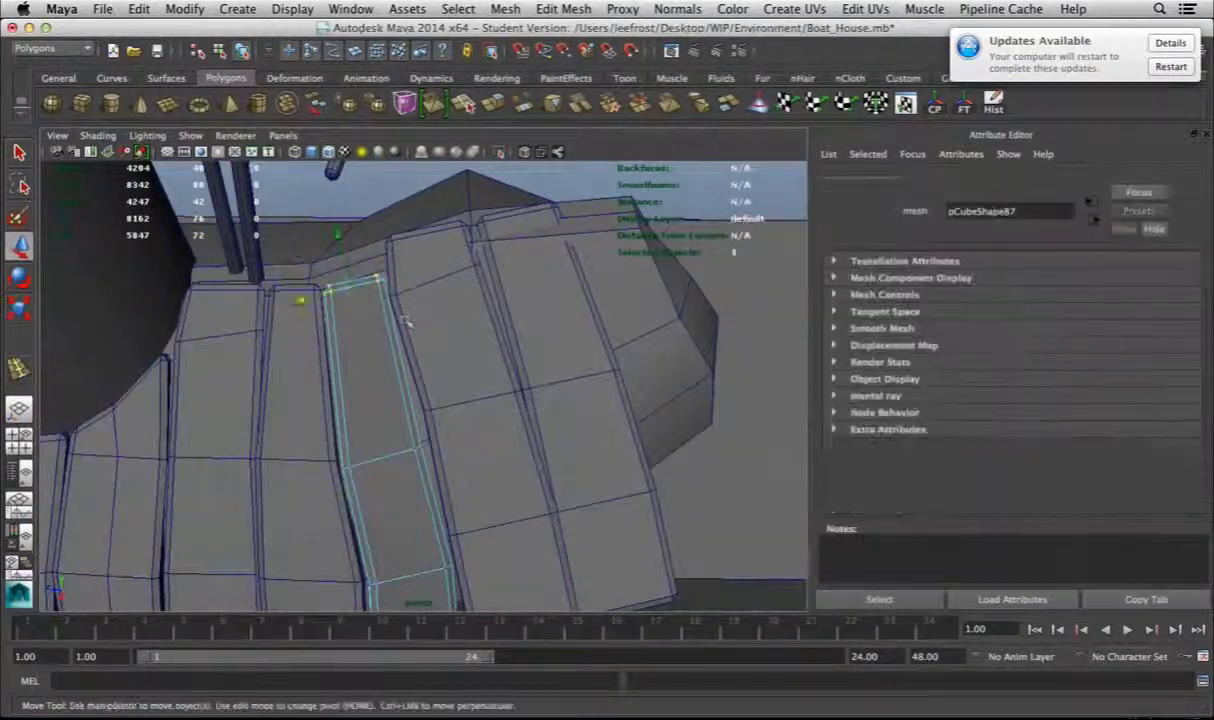
Remove the extra upper cross edge loop from the next plank copy and move its upper-end vertices toward the neighbouring plank
alt+drag(336, 271, 432, 262)
right_drag(432, 262, 434, 228)
key(Delete)
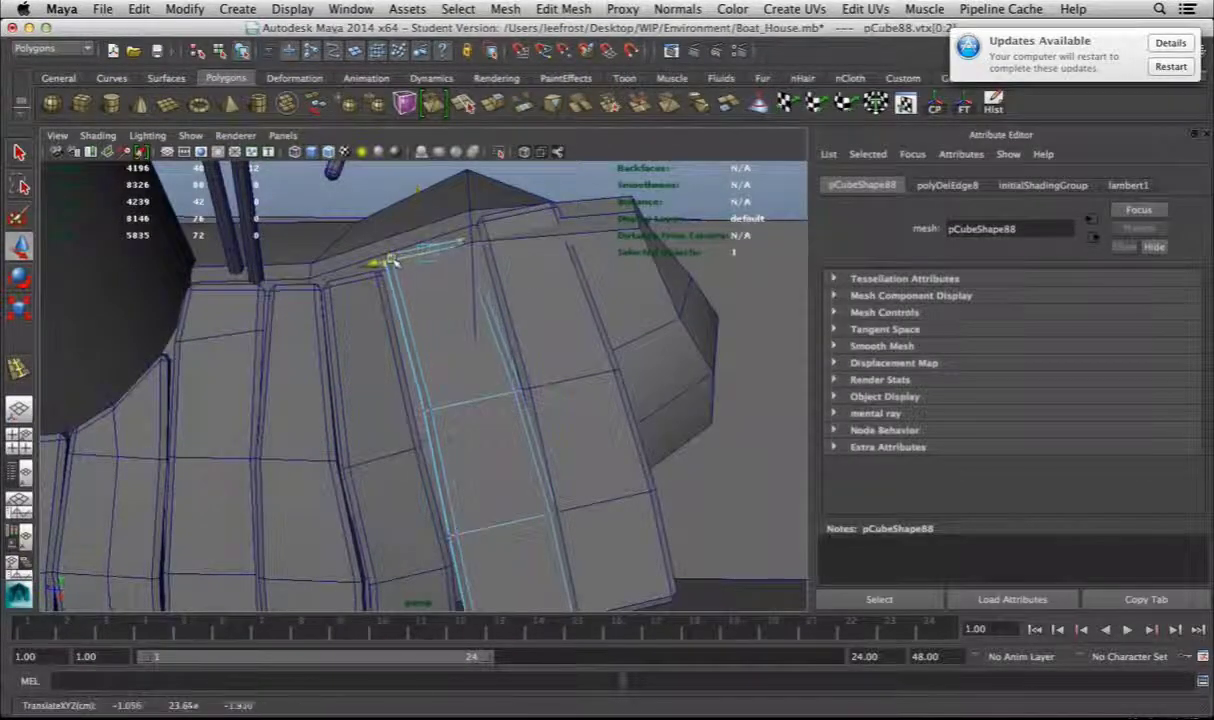
alt+drag(463, 243, 390, 275)
alt+drag(343, 316, 277, 281)
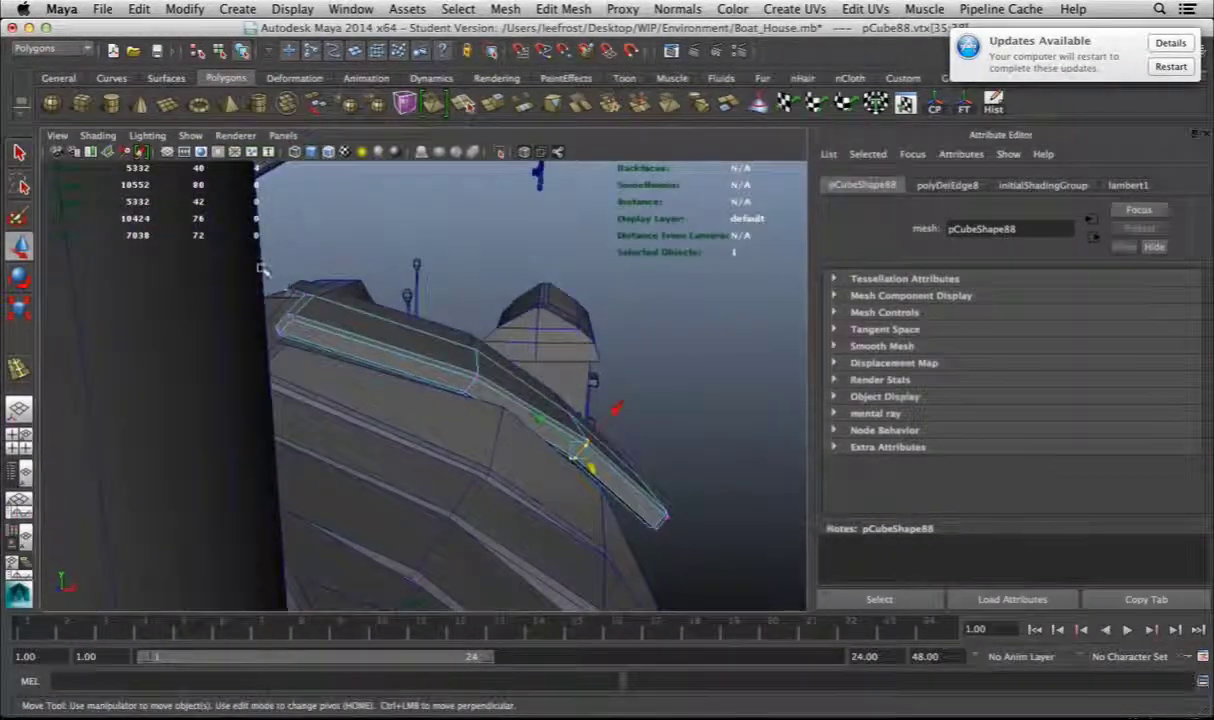
key(z)
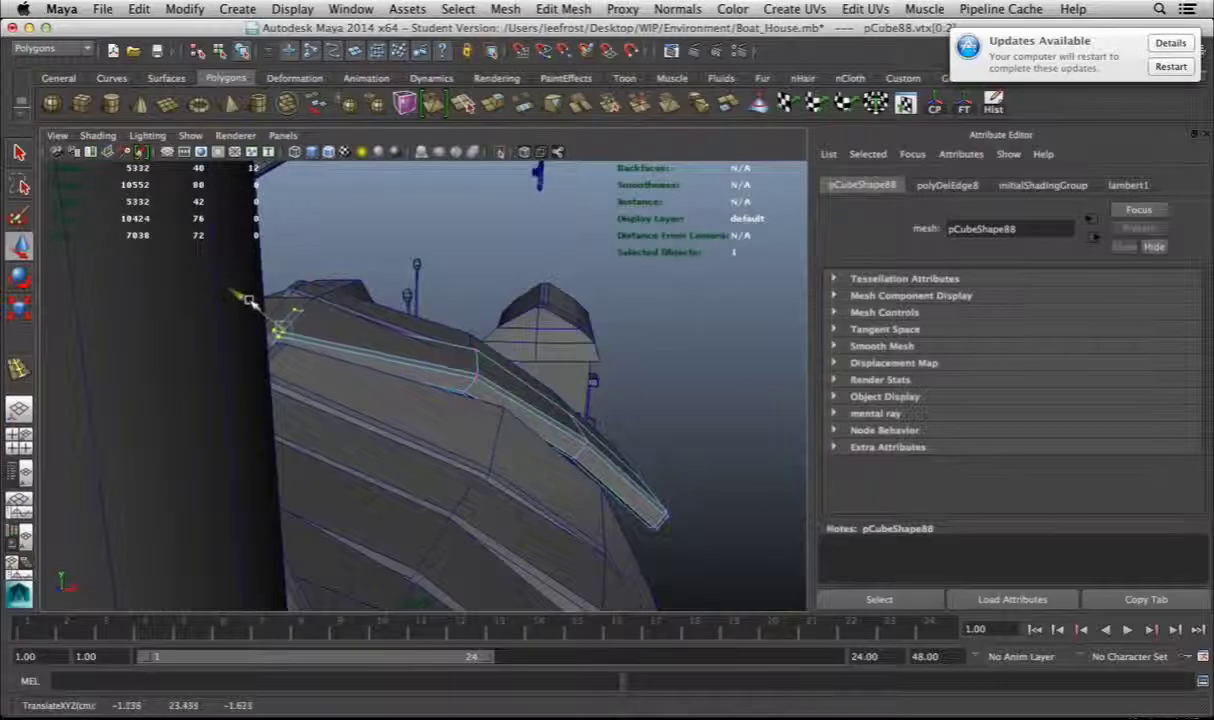
key(w)
alt+drag(338, 278, 519, 333)
Insert a new cross edge loop through the upper section of that plank
click(563, 9)
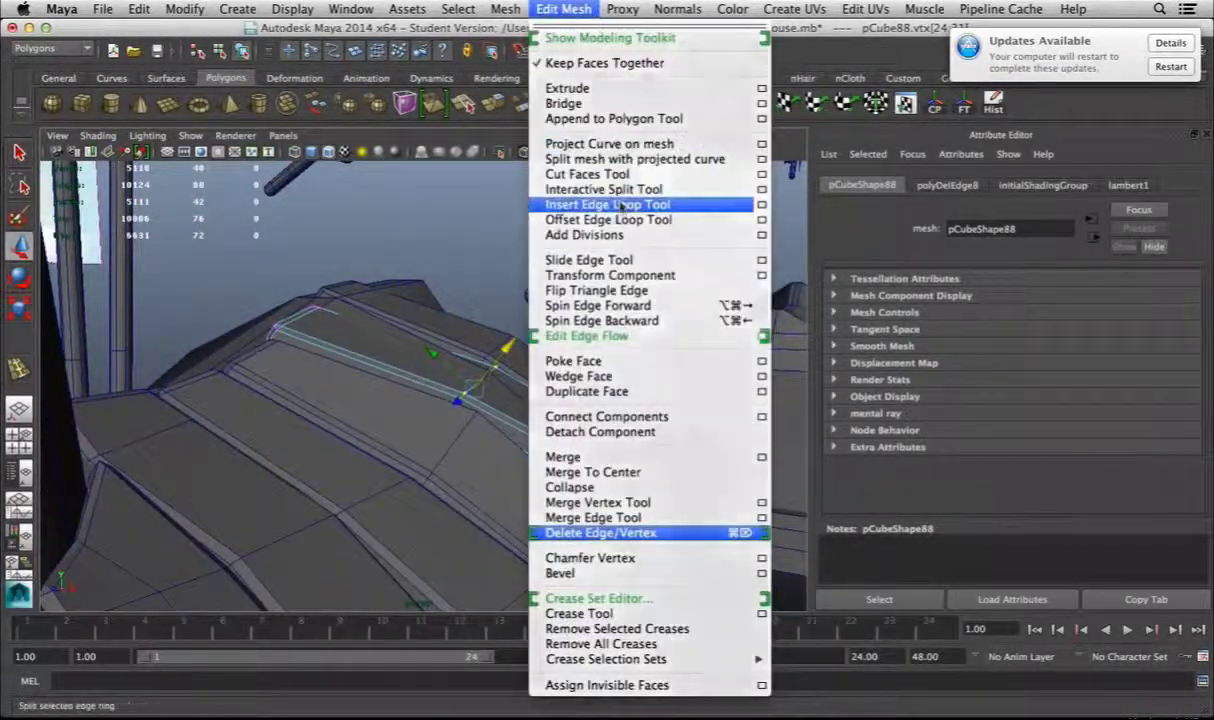
click(610, 203)
click(425, 318)
alt+drag(425, 318, 345, 388)
key(w)
alt+right_drag(345, 388, 471, 345)
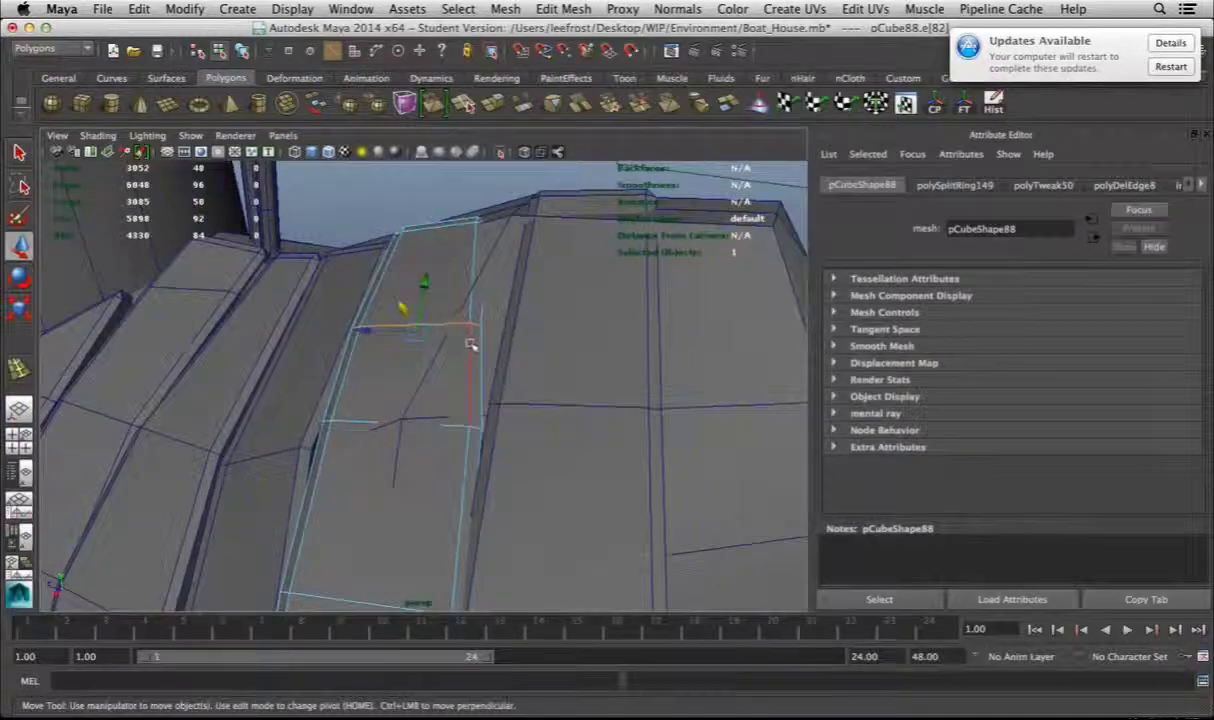
Move the side vertices of the plank's new loop and lower cross row so they follow the roof's curve
alt+drag(466, 344, 450, 318)
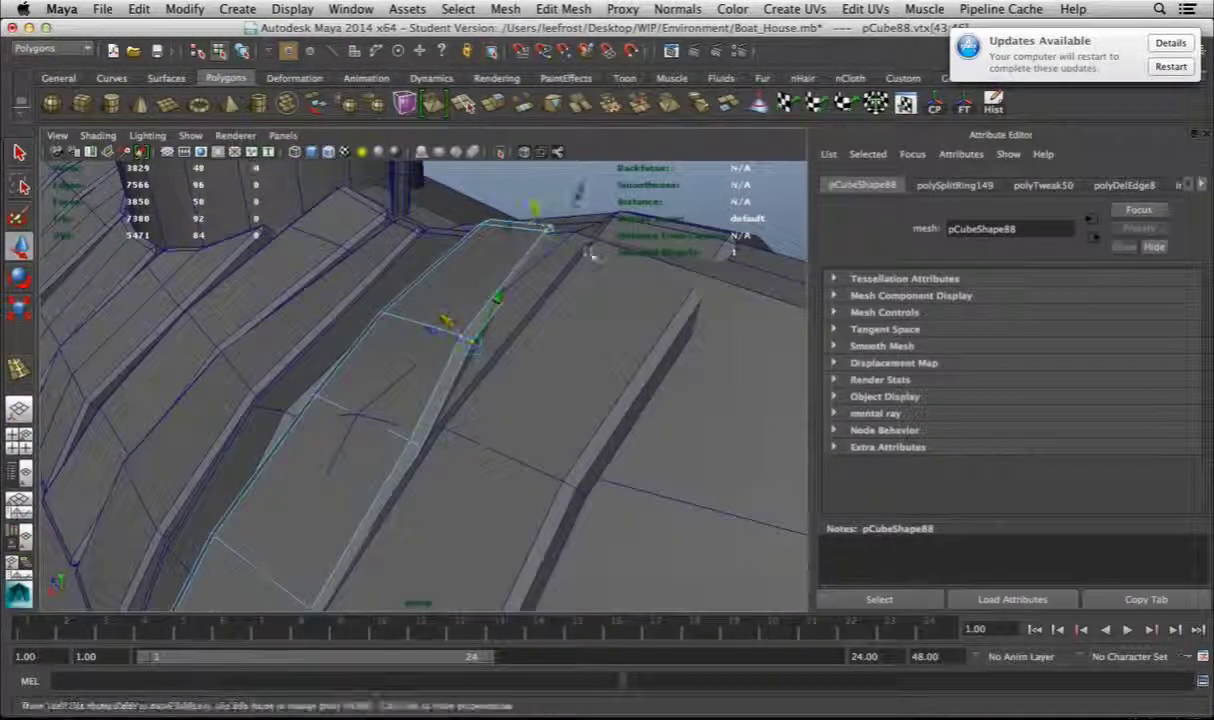
alt+drag(534, 203, 430, 247)
click(388, 328)
click(594, 262)
alt+drag(594, 262, 322, 298)
click(338, 320)
click(373, 283)
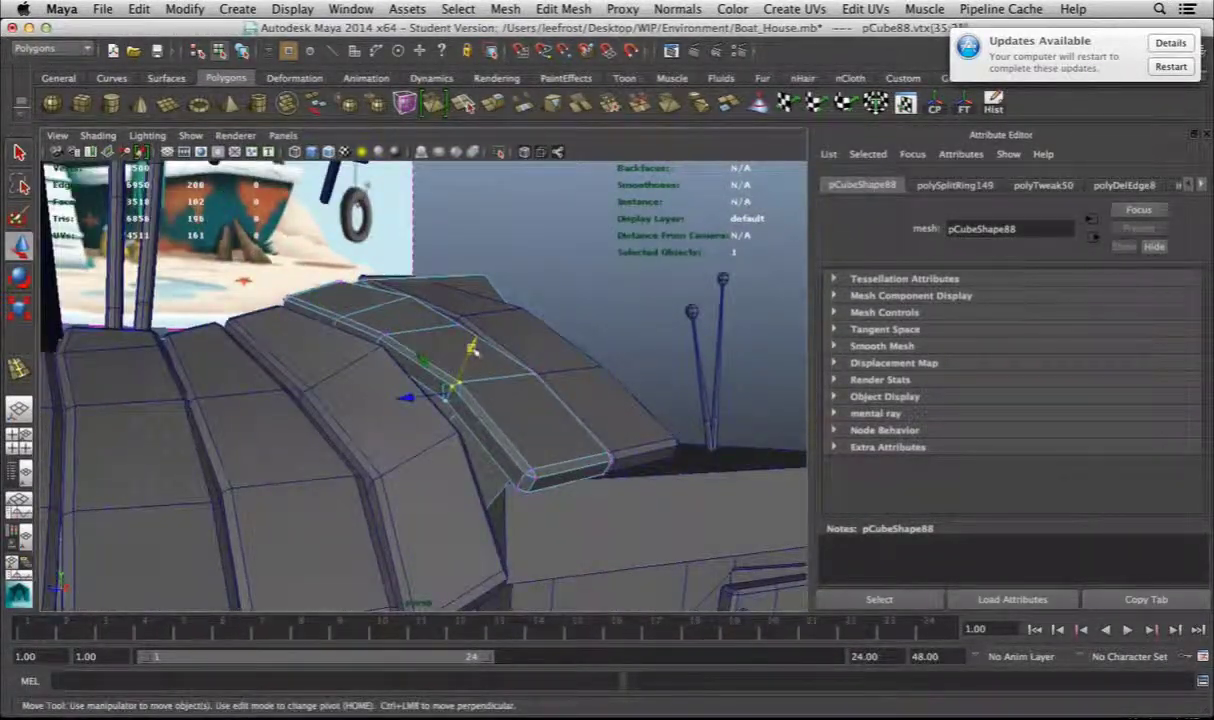
Move the plank's lower-end inner vertices to meet the adjacent plank at the roof edge
alt+drag(548, 440, 440, 385)
right_drag(434, 380, 482, 393)
alt+drag(341, 450, 378, 265)
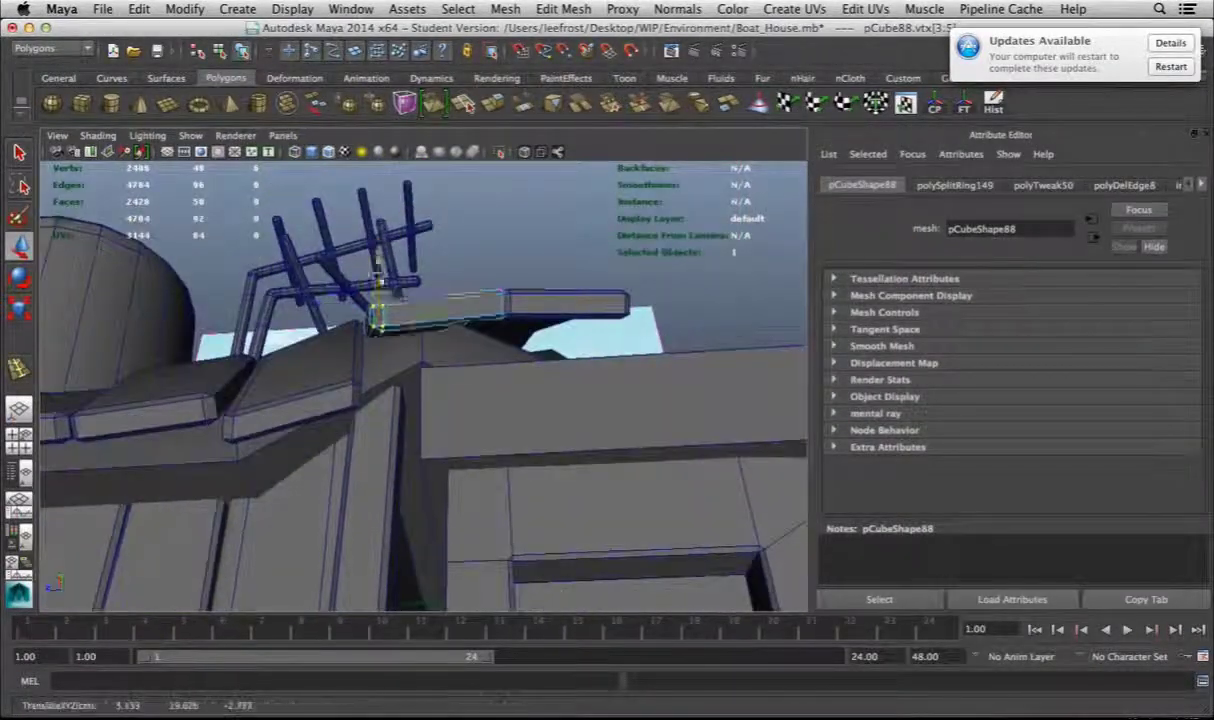
alt+drag(377, 325, 485, 409)
Select the outermost plank copy and fit its upper-end vertices to the neighbouring plank and the roof ridge
click(534, 474)
alt+drag(534, 474, 443, 538)
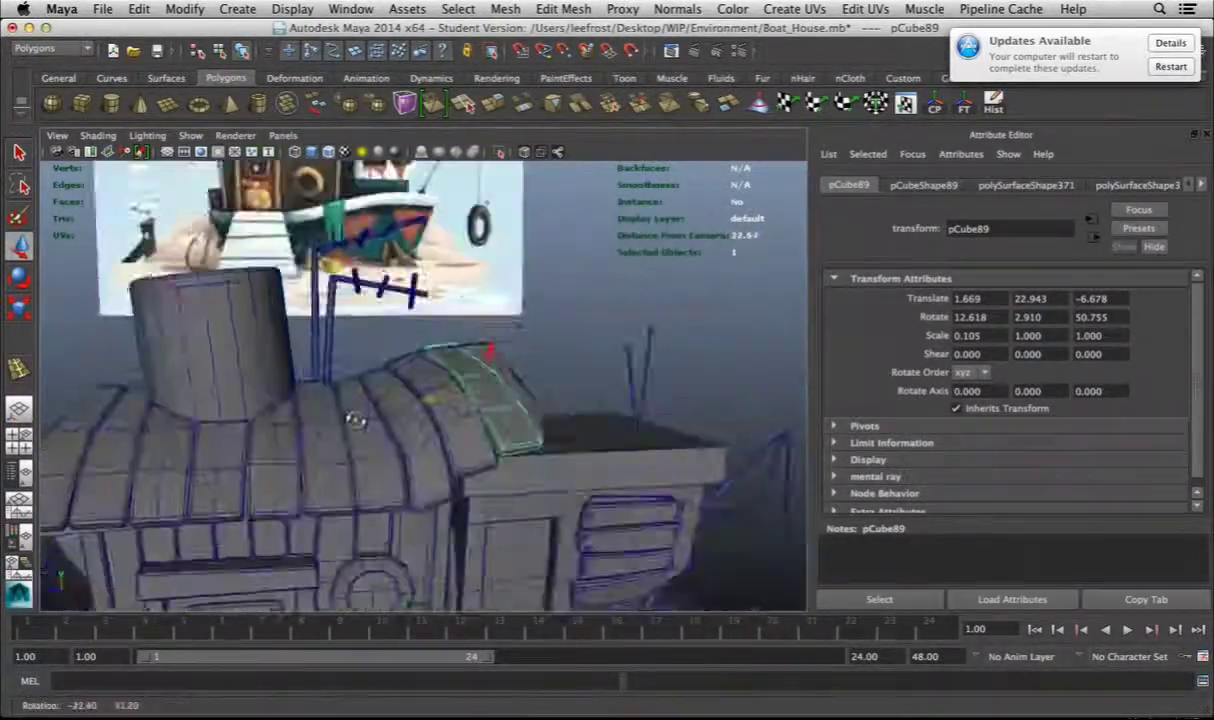
alt+drag(355, 419, 310, 449)
right_drag(322, 343, 322, 343)
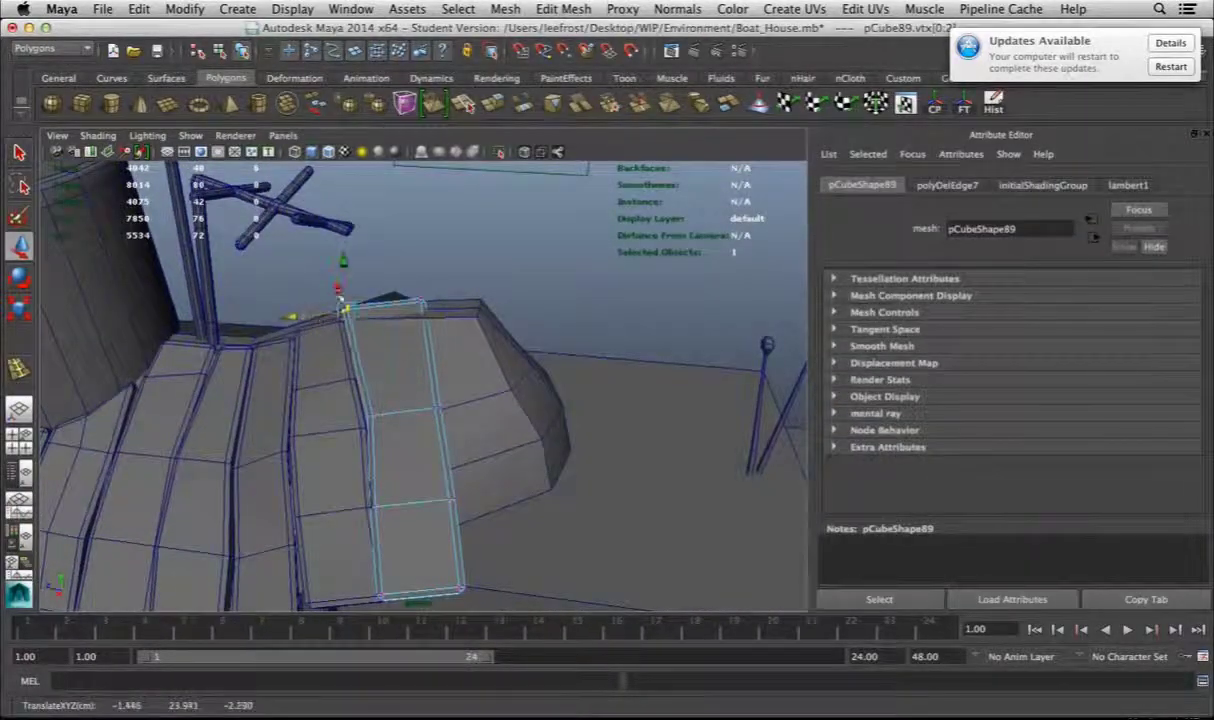
key(f)
scroll(534, 374, down, 5)
alt+drag(534, 374, 540, 413)
alt+drag(640, 408, 505, 386)
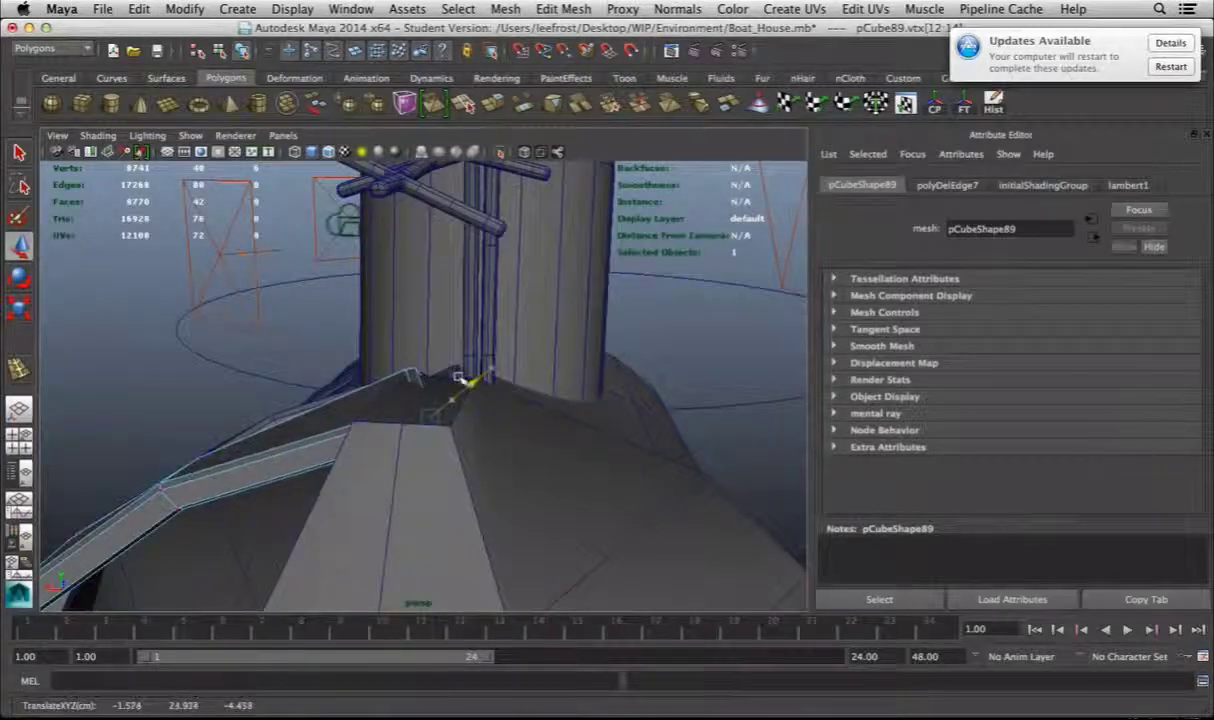
Adjust the outermost plank's cross-row and lower-end vertices to follow the roof and meet the plank beside it
alt+drag(390, 365, 499, 439)
alt+middle_drag(499, 439, 473, 331)
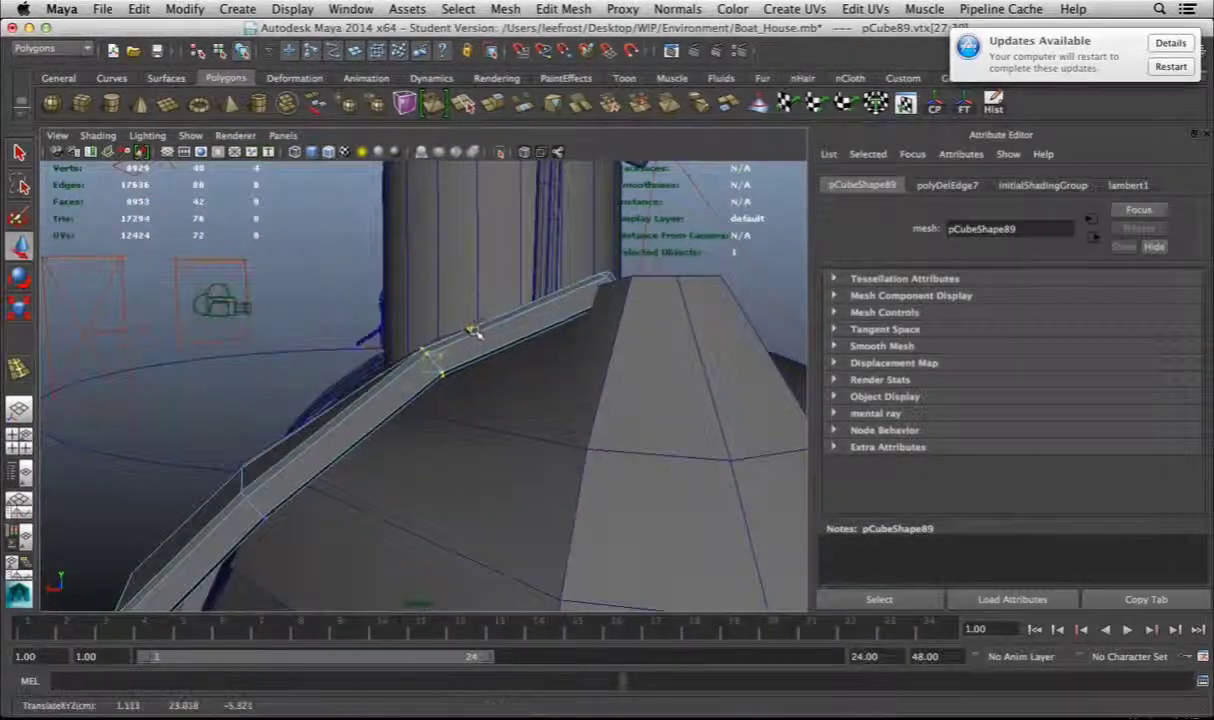
alt+drag(445, 350, 465, 572)
key(ctrl+z)
click(302, 398)
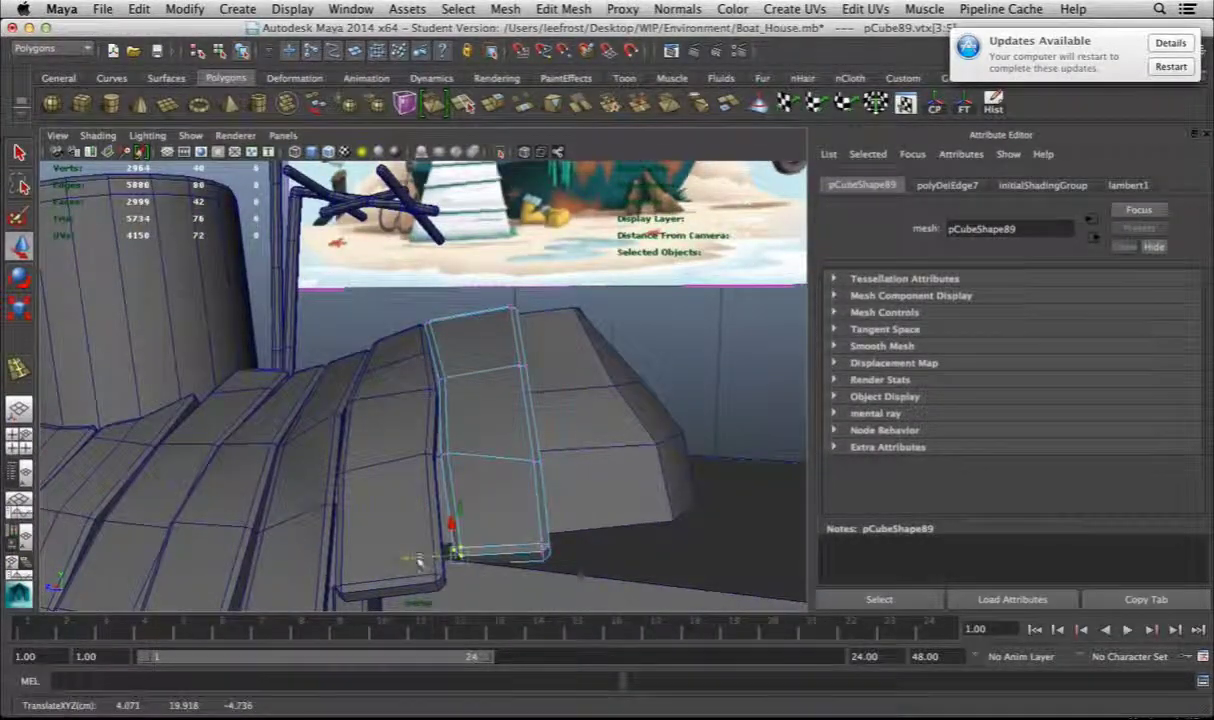
alt+drag(565, 582, 365, 484)
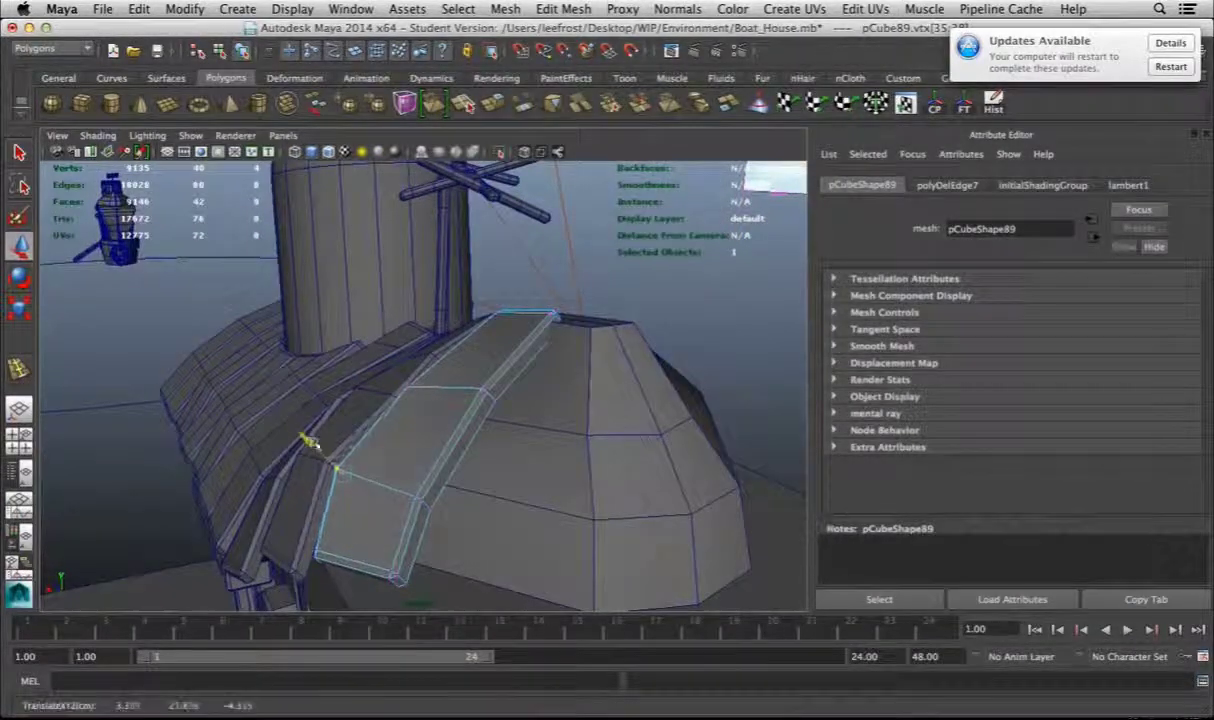
alt+drag(374, 426, 542, 495)
Duplicate the outermost plank and place the copy beside it, farther around the roof's rounded end
click(478, 430)
click(290, 406)
alt+drag(290, 406, 513, 473)
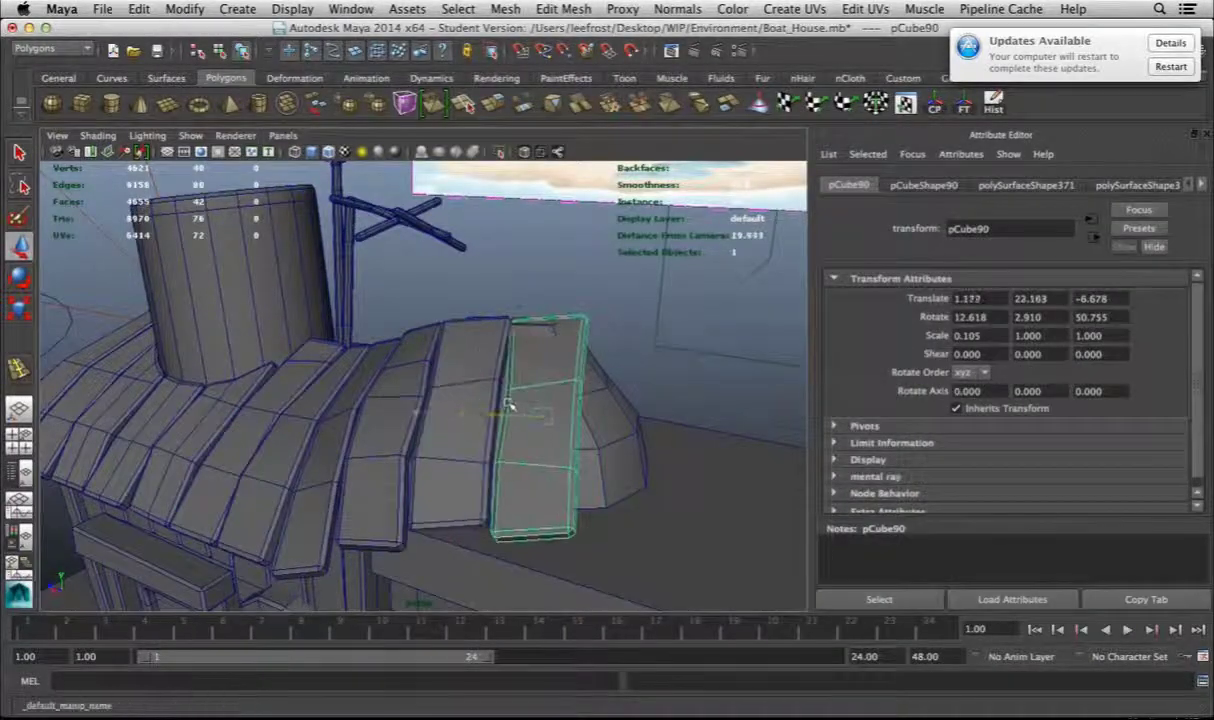
Pull the new plank's upper-end vertices toward the roof peak so that the plank narrows at its top
right_drag(550, 345, 553, 300)
alt+drag(553, 300, 515, 360)
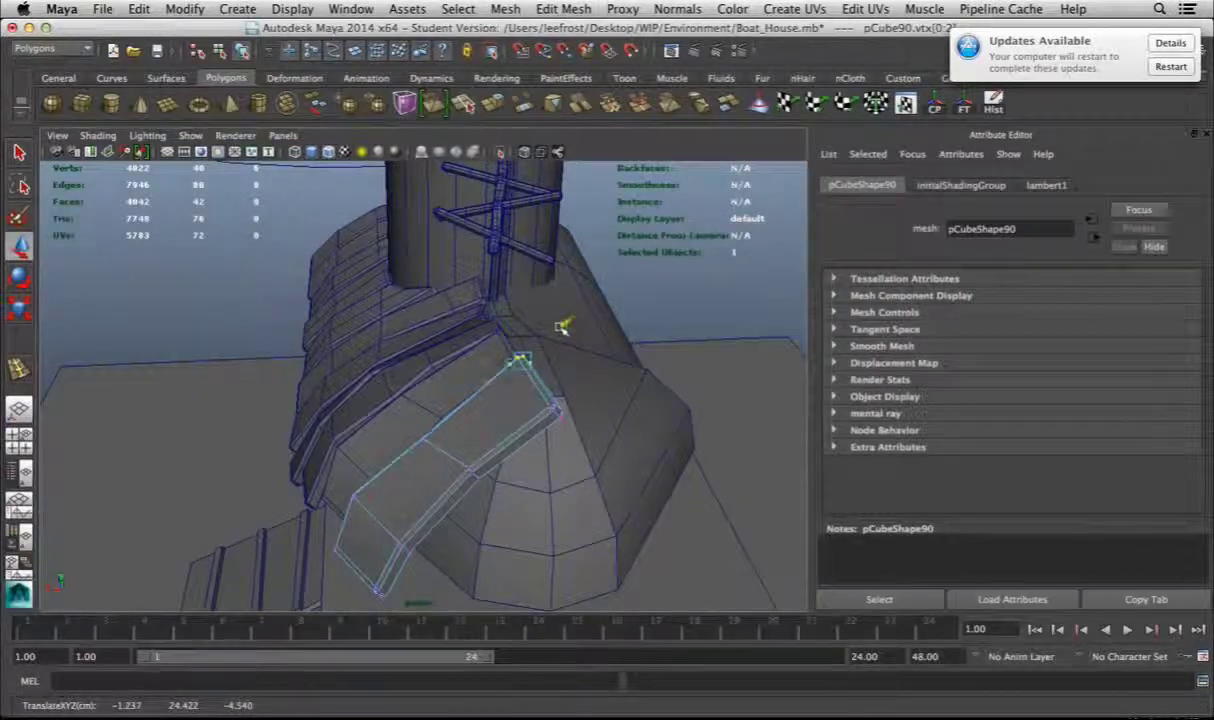
click(561, 417)
alt+drag(561, 417, 510, 376)
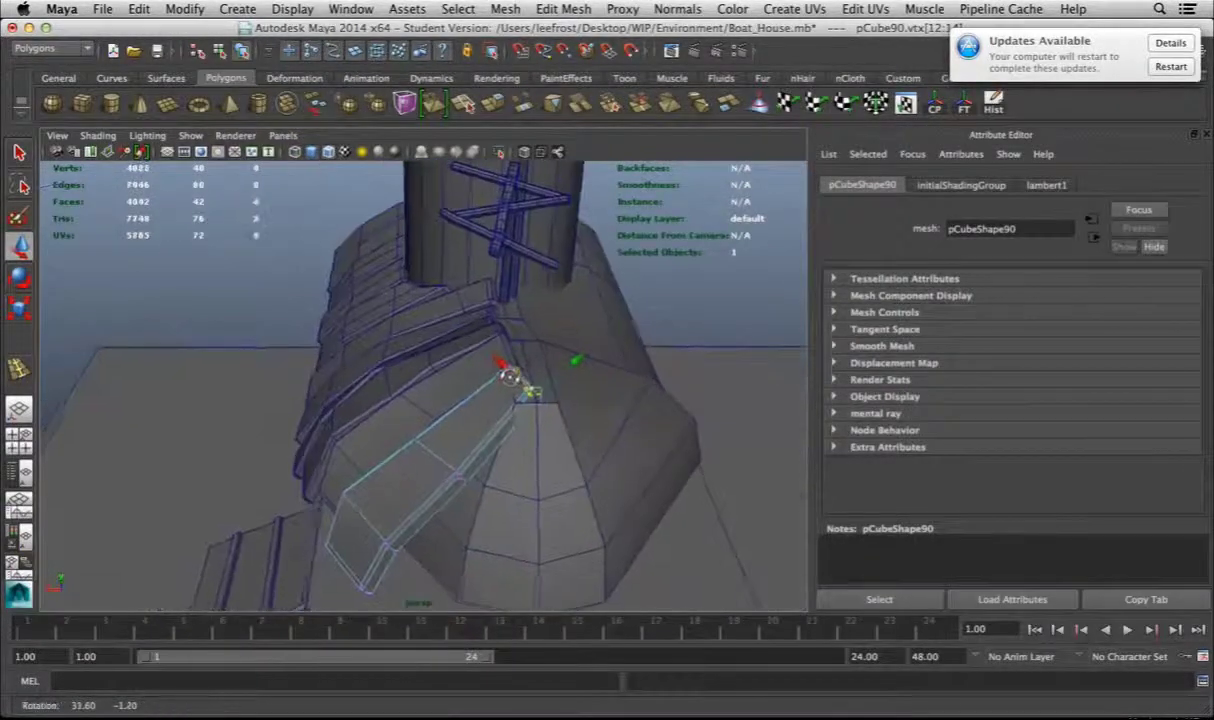
alt+drag(510, 455, 408, 410)
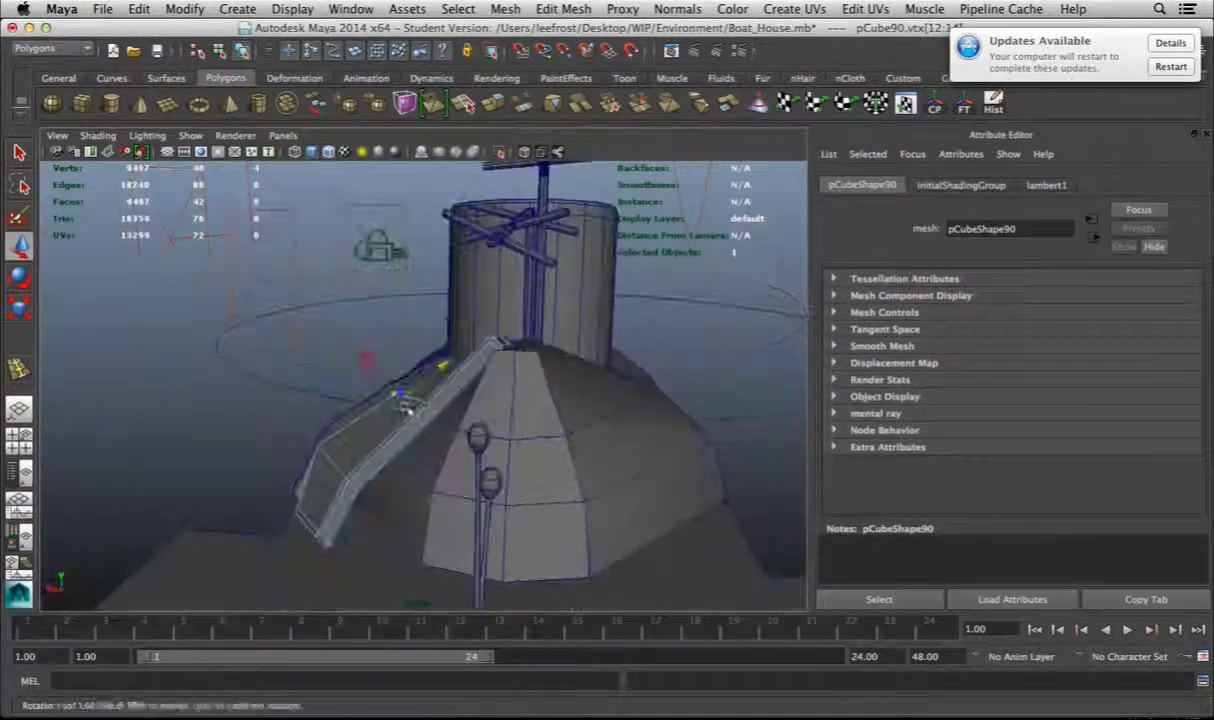
key(f)
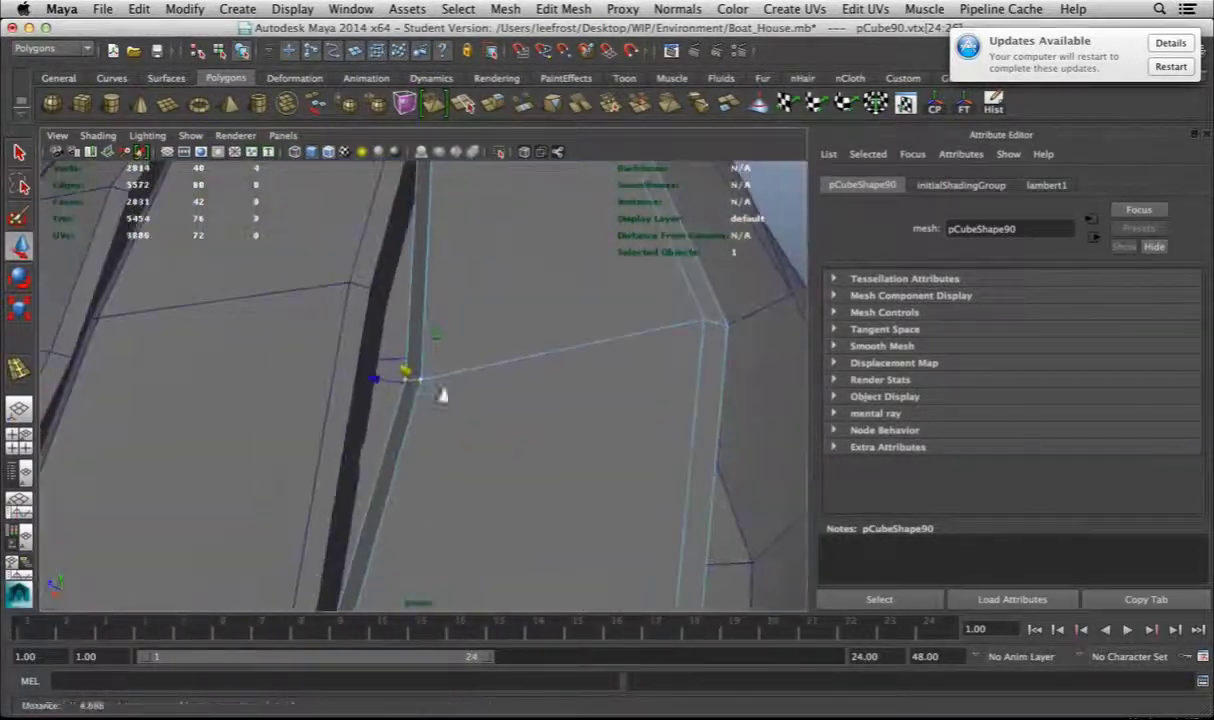
Move the new plank's upper cross-row vertices and upper inner corner against the neighbouring plank
alt+right_drag(500, 390, 405, 362)
key(q)
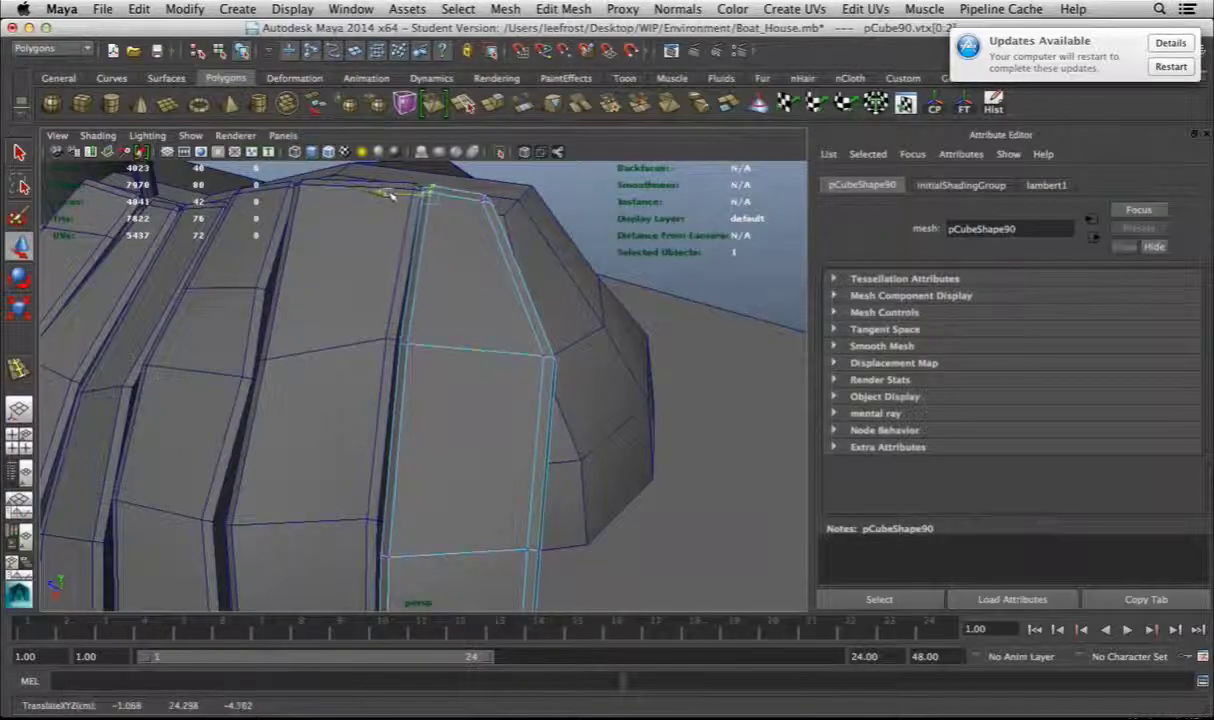
key(w)
alt+drag(480, 358, 448, 404)
alt+drag(533, 360, 453, 323)
Fit the new plank's lower cross-row and lower-end vertices around the rounded roof end, then return to object selection
alt+drag(322, 447, 427, 475)
mouse_move(367, 440)
alt+mouse_down()
mouse_move(631, 512)
mouse_move(380, 446)
alt+mouse_up()
mouse_move(381, 369)
alt+mouse_down()
mouse_move(447, 423)
mouse_move(420, 425)
mouse_move(352, 393)
mouse_move(373, 390)
alt+mouse_up()
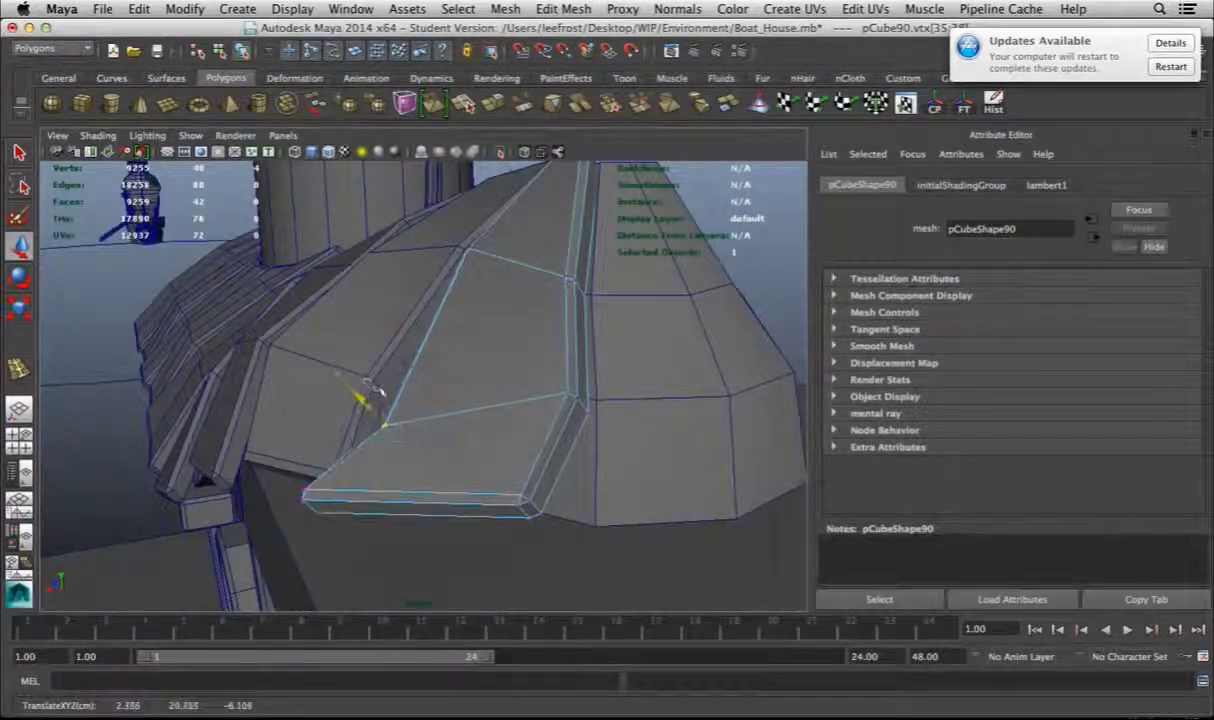
alt+drag(375, 453, 447, 352)
click(377, 369)
key(F9)
right_drag(447, 352, 412, 393)
alt+drag(412, 393, 300, 345)
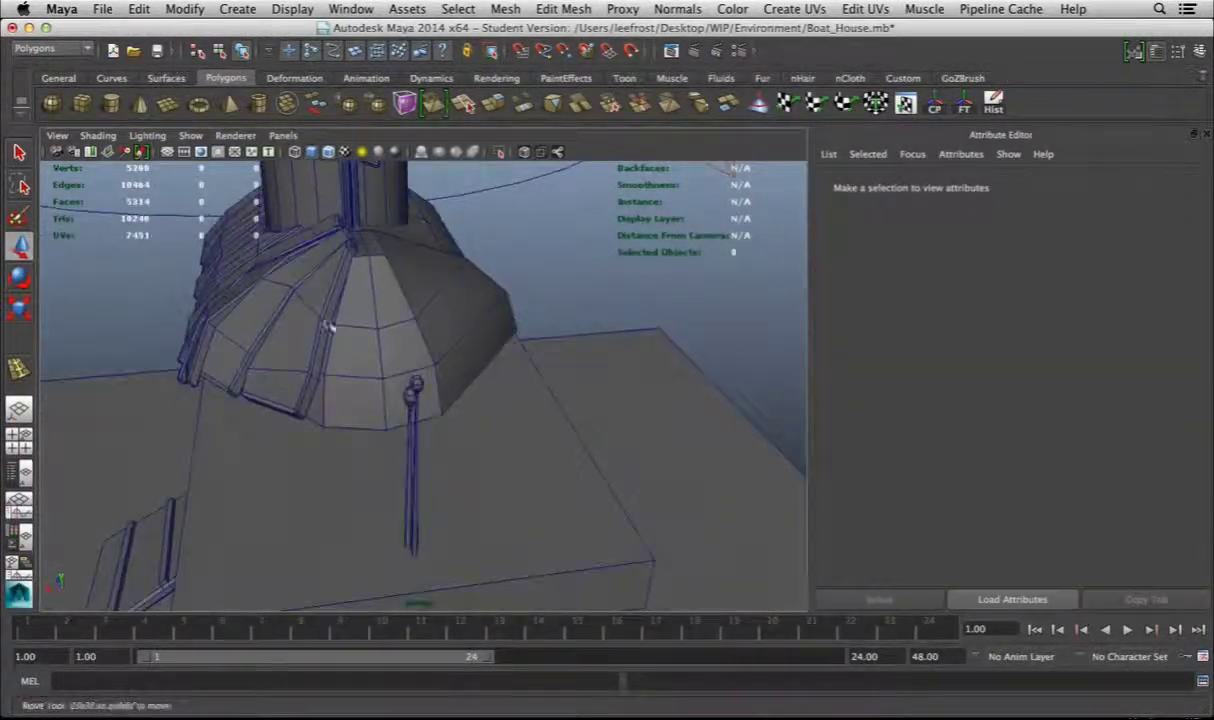
click(295, 340)
alt+right_drag(295, 340, 220, 300)
alt+drag(220, 300, 300, 330)
click(435, 360)
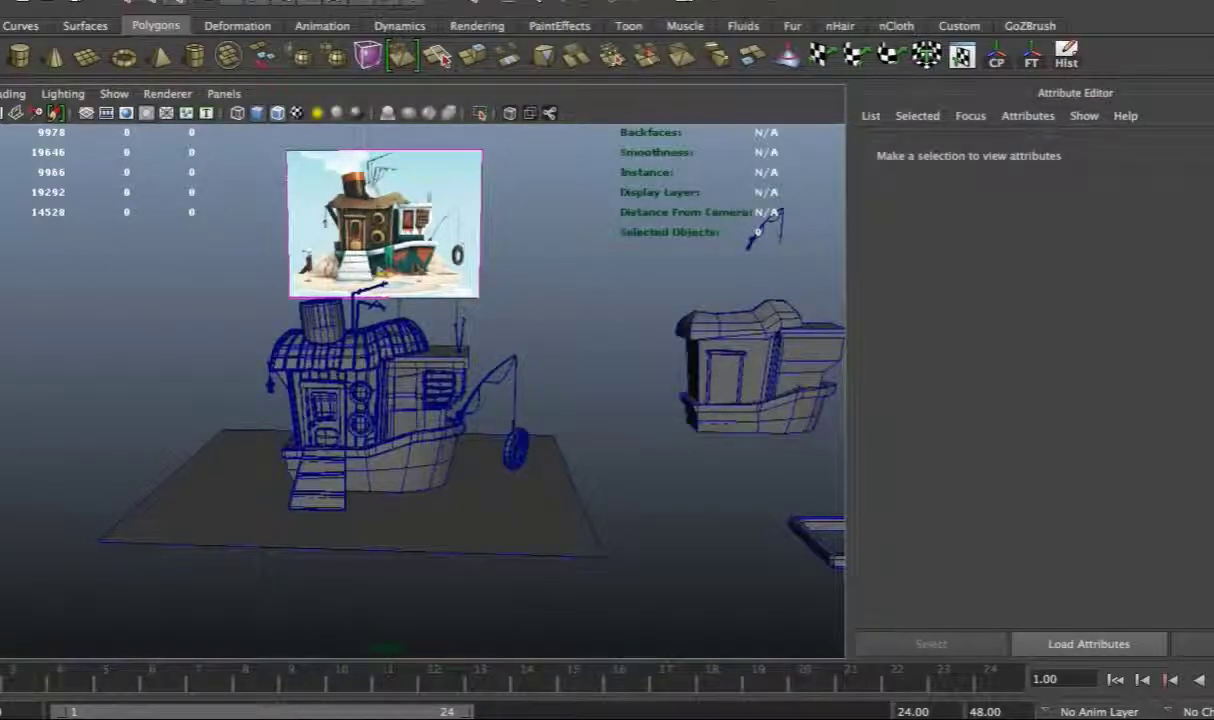
Create a wide, low polygon cylinder in the empty area beside the boat house's ground plane
alt+drag(663, 188, 521, 455)
alt+right_drag(521, 455, 482, 453)
alt+drag(482, 453, 391, 158)
click(18, 57)
alt+drag(300, 330, 410, 420)
drag(425, 440, 399, 347)
scroll(449, 424, up, 5)
click(449, 424)
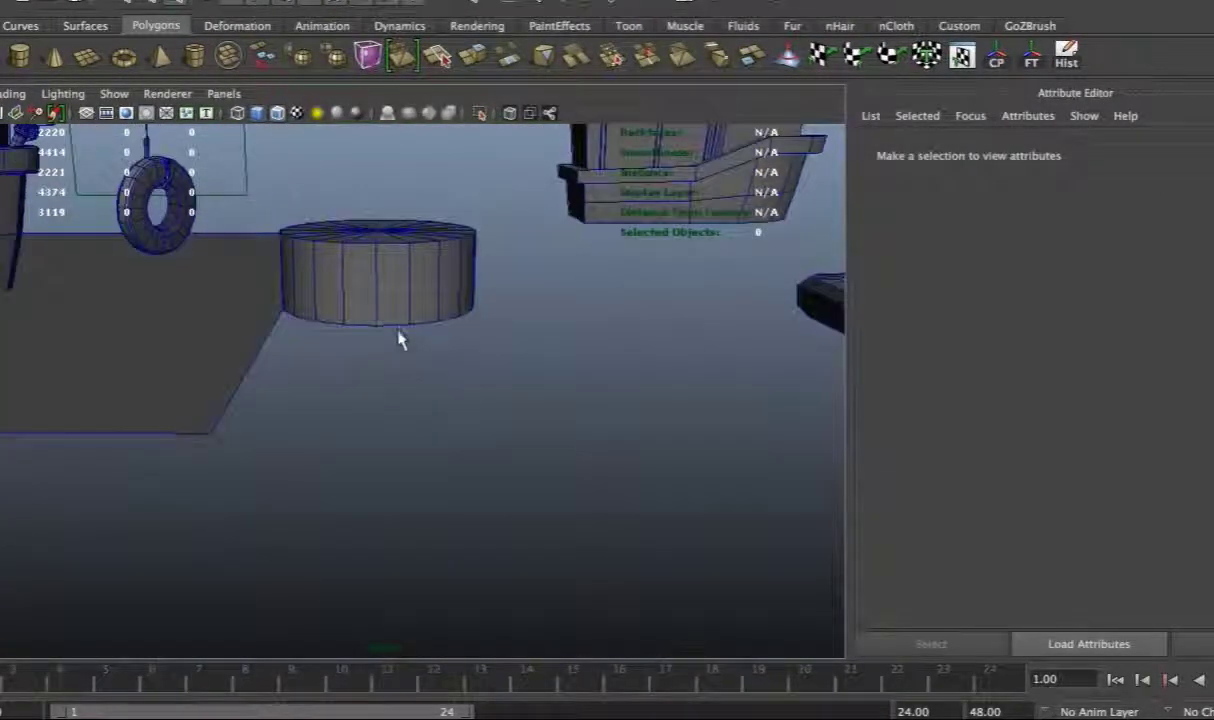
Reduce the new cylinder's axis subdivisions to 10
right_drag(390, 298, 480, 236)
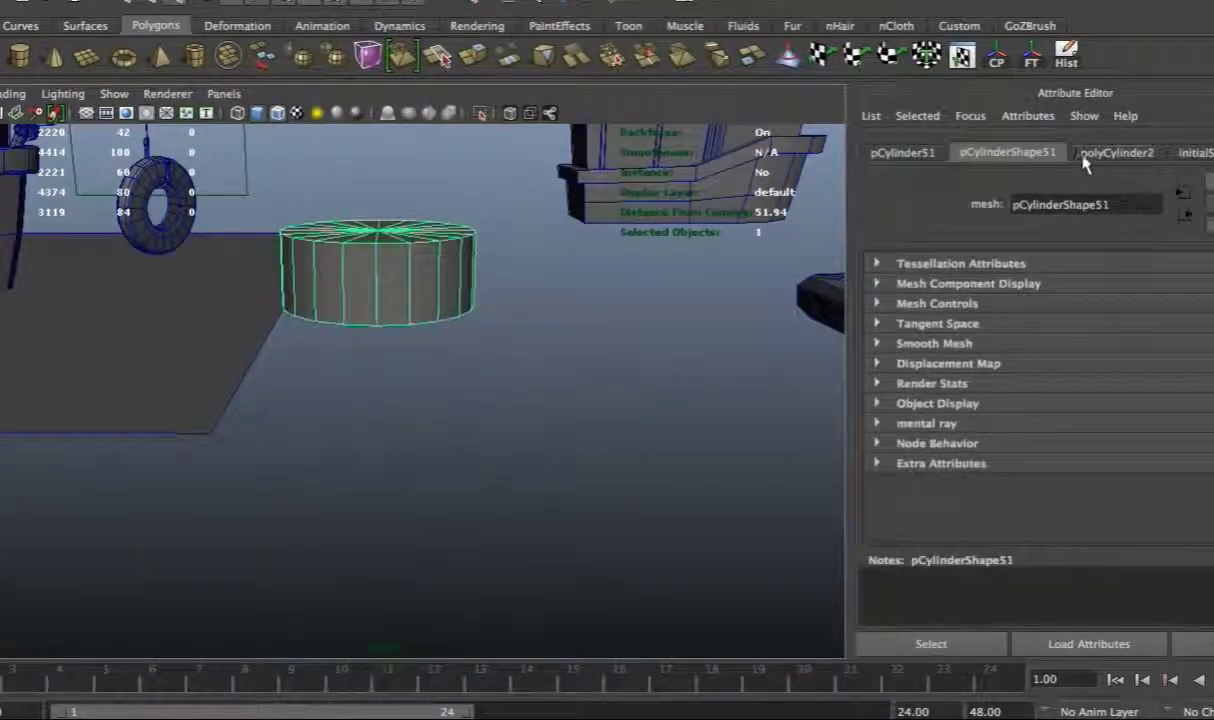
click(1116, 152)
drag(1160, 352, 1128, 352)
click(482, 390)
alt+drag(482, 390, 504, 452)
click(495, 445)
drag(1136, 342, 1128, 347)
alt+drag(455, 444, 480, 436)
Delete the centre vertices of both cylinder caps
right_drag(377, 309, 480, 287)
alt+drag(480, 287, 393, 393)
right_drag(393, 393, 417, 425)
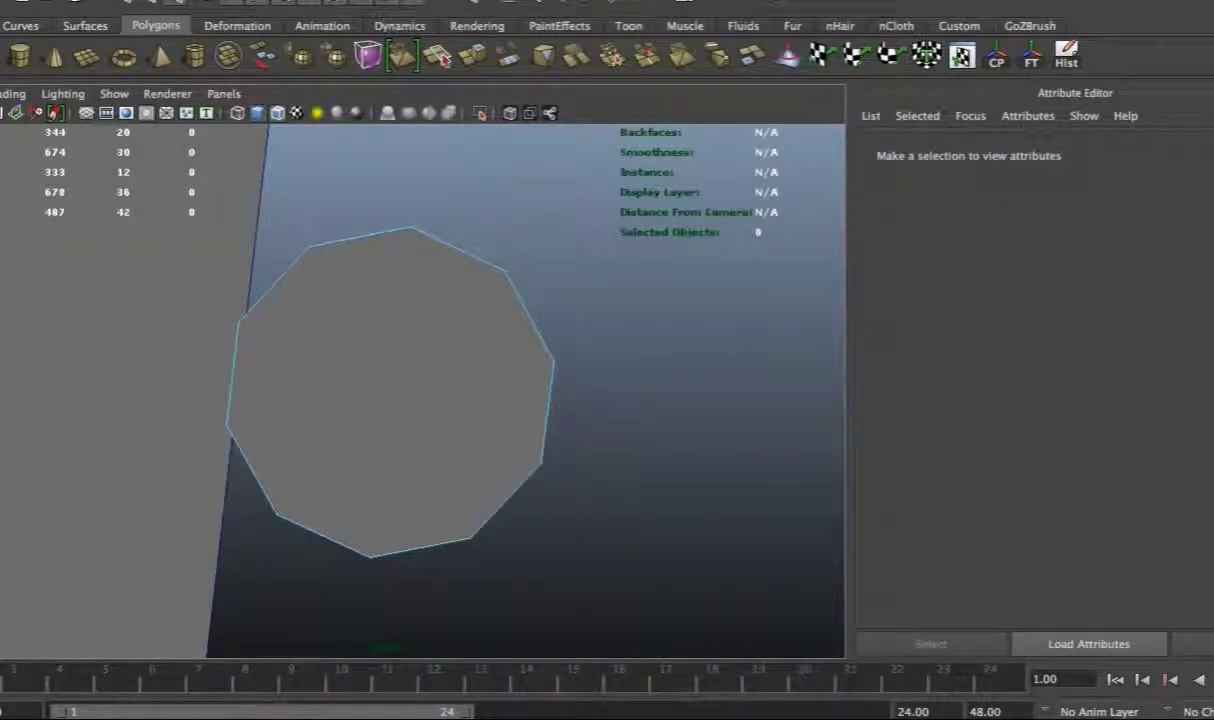
Split one cylinder cap with a cut between opposite corners and two parallel cross cuts between its side corners
click(305, 279)
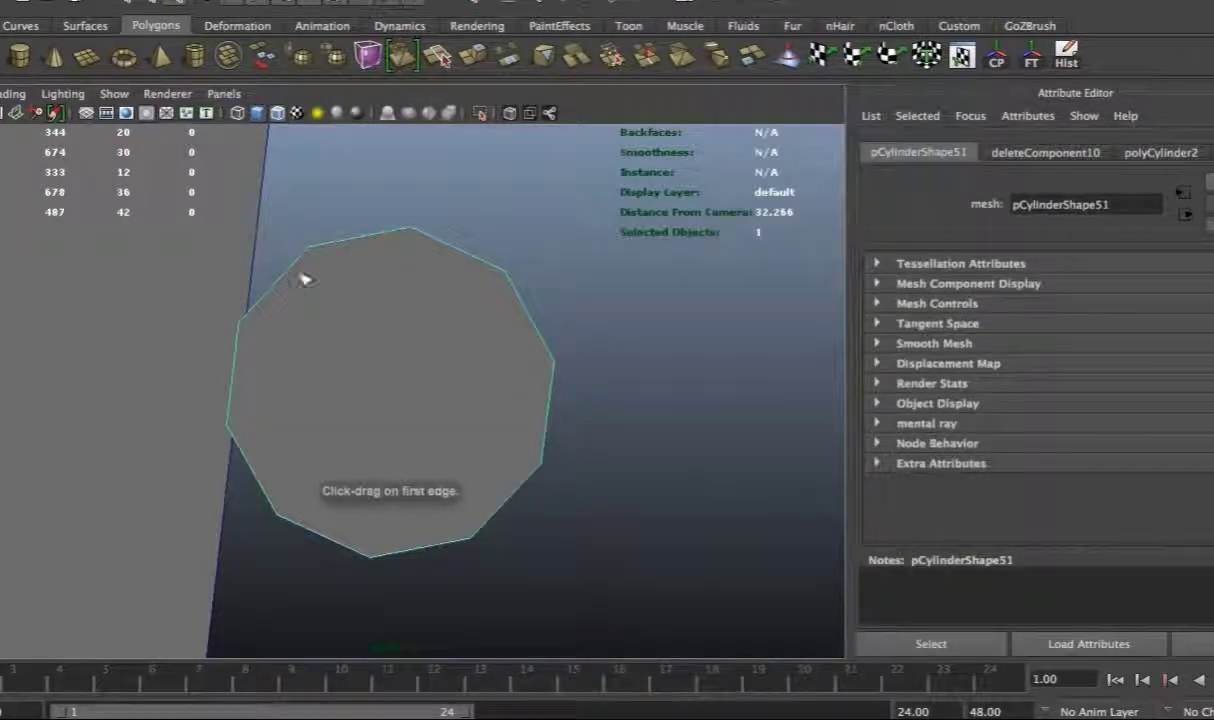
click(388, 241)
click(355, 548)
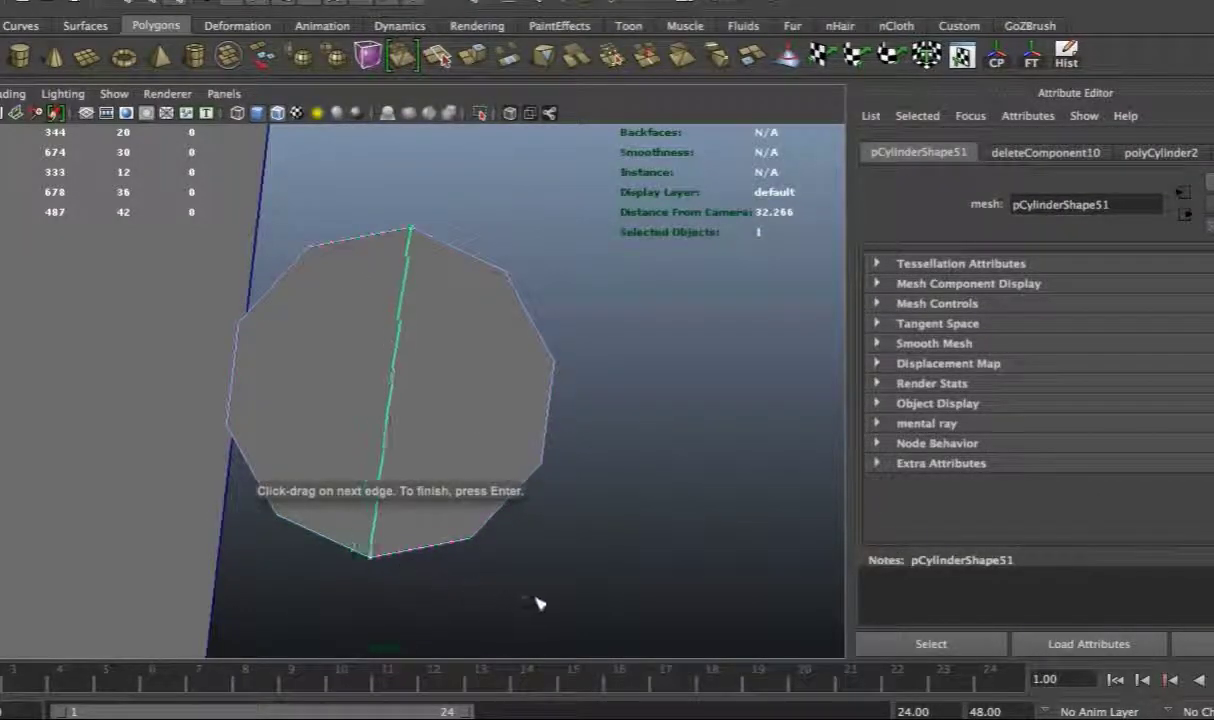
click(227, 425)
click(541, 462)
key(Return)
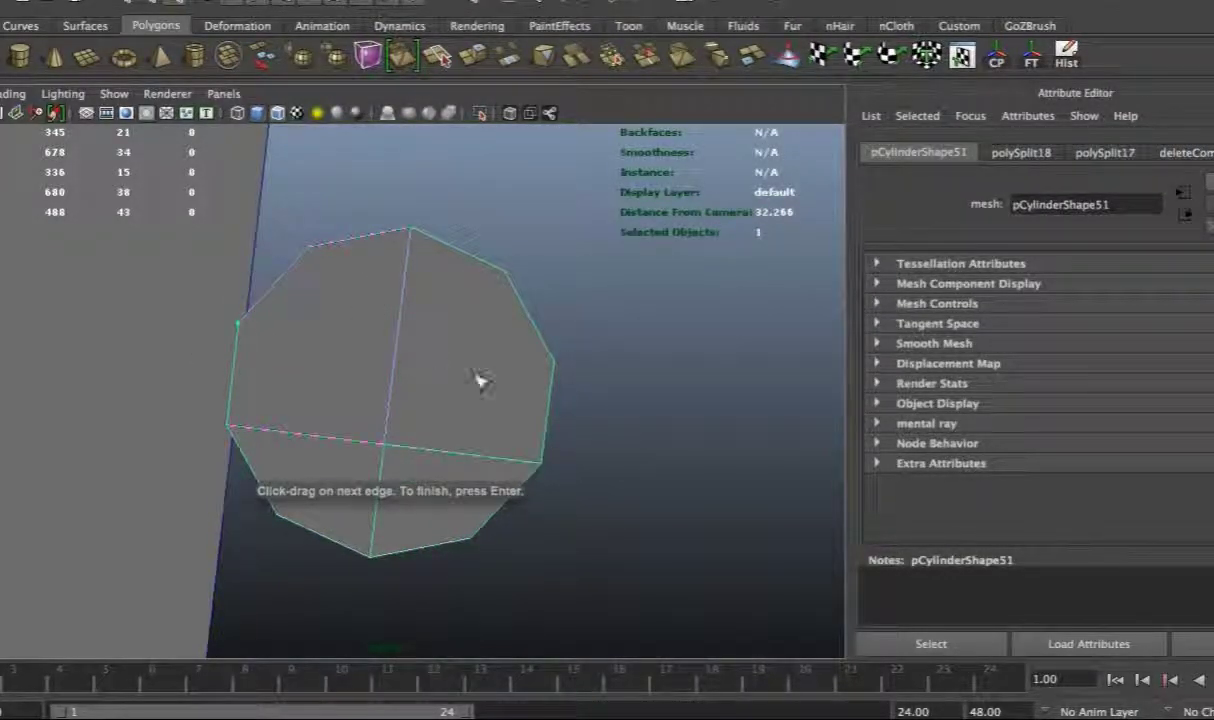
key(Return)
Split the opposite cap with the same pattern of one centre cut and two parallel cross cuts
alt+drag(440, 394, 370, 245)
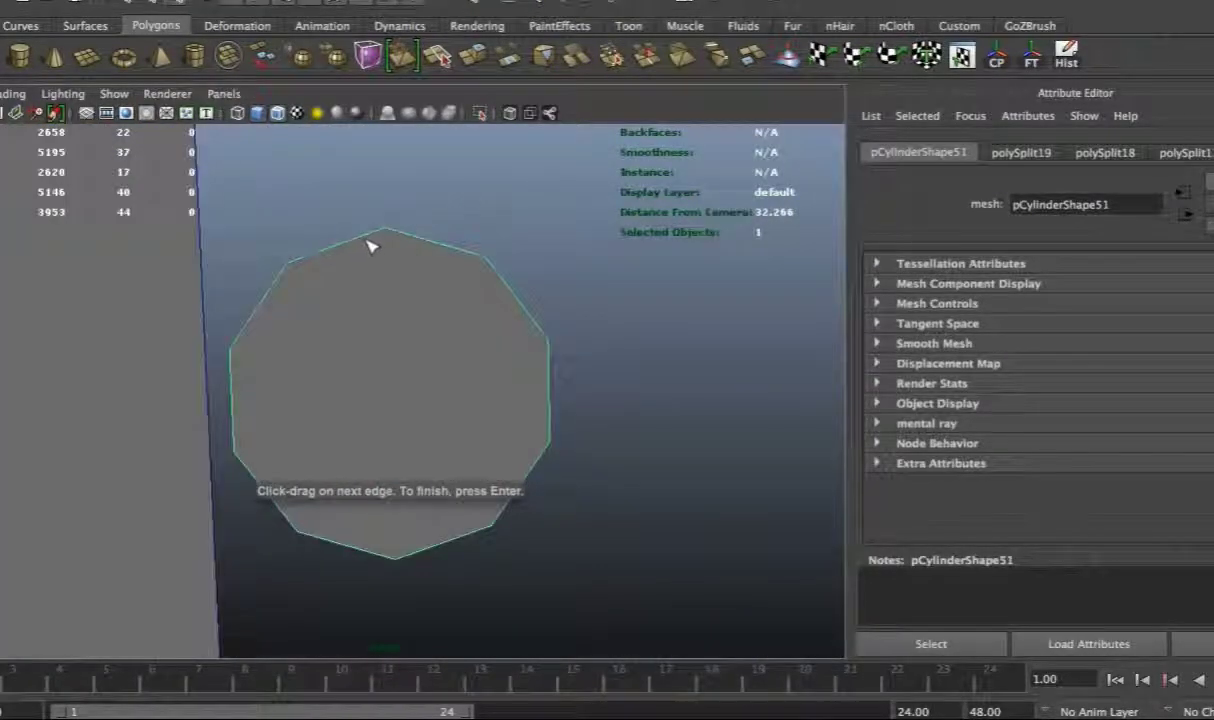
click(393, 556)
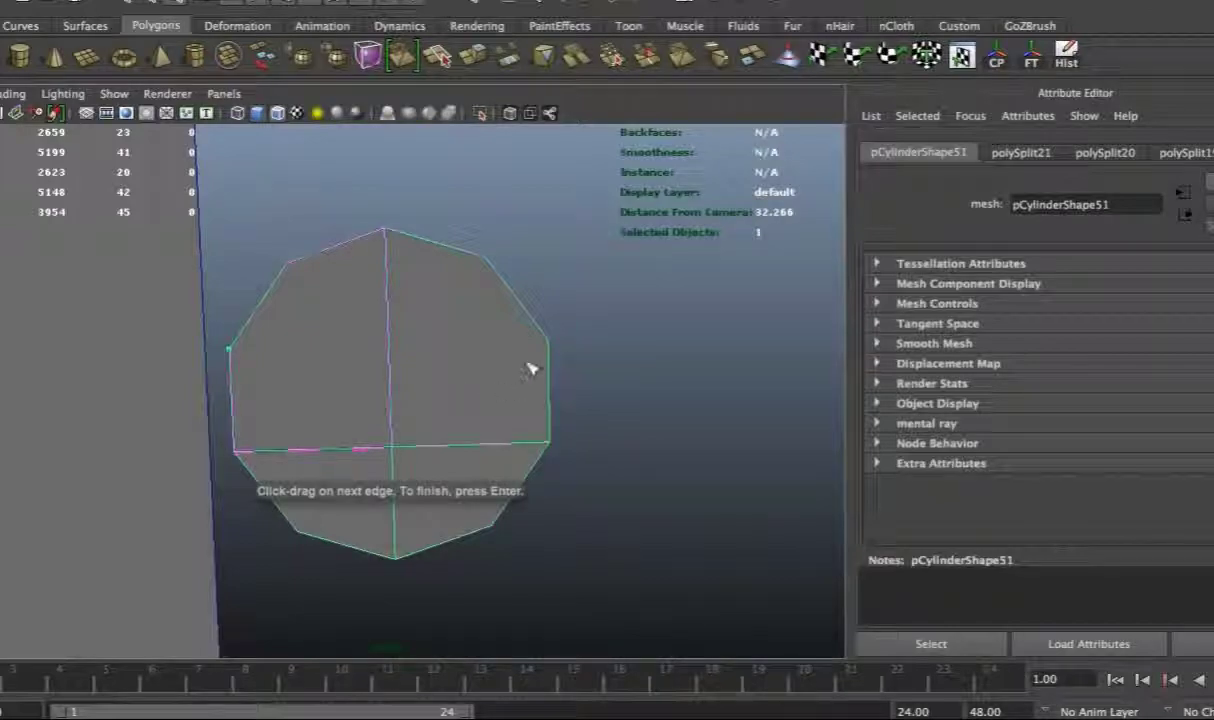
click(538, 327)
key(Return)
Scale in the vertices of the cylinder's bottom end to taper it into a bowl shape
alt+drag(618, 423, 415, 450)
right_drag(420, 377, 215, 390)
drag(395, 445, 290, 422)
Insert two horizontal edge loops around the bowl, round out its side profile and lower its top vertices
click(545, 2)
click(608, 175)
drag(390, 418, 393, 415)
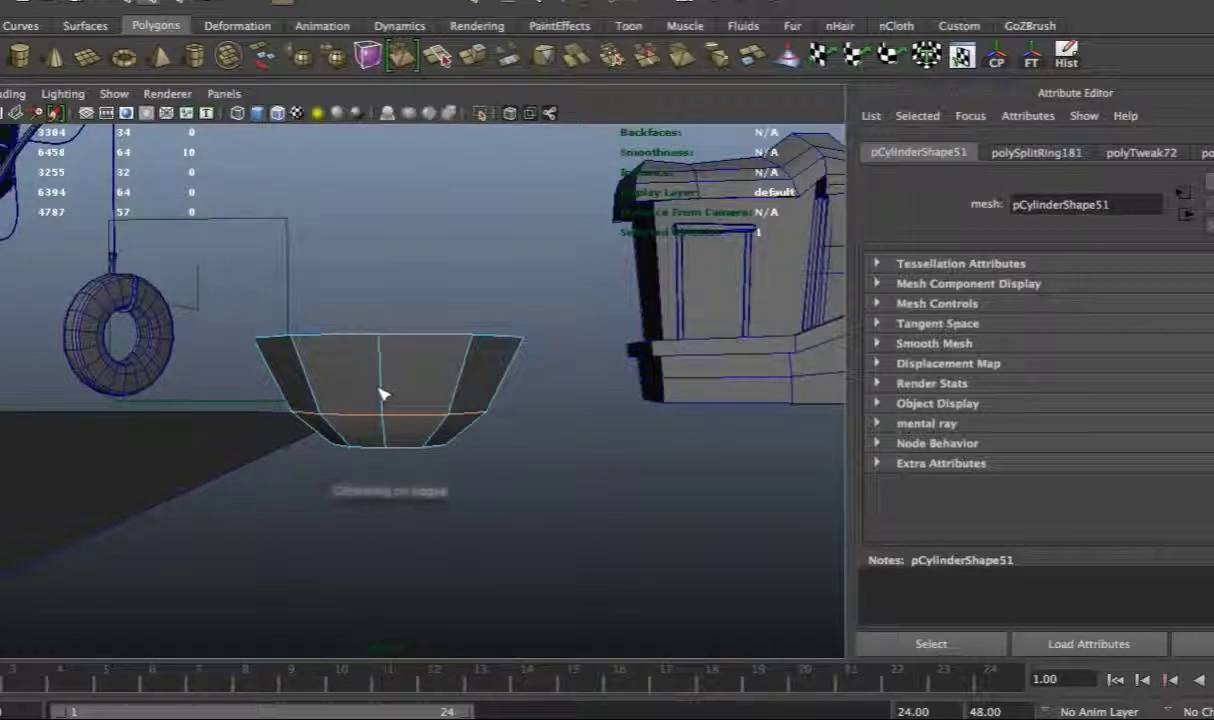
right_drag(401, 363, 330, 358)
double_click(357, 343)
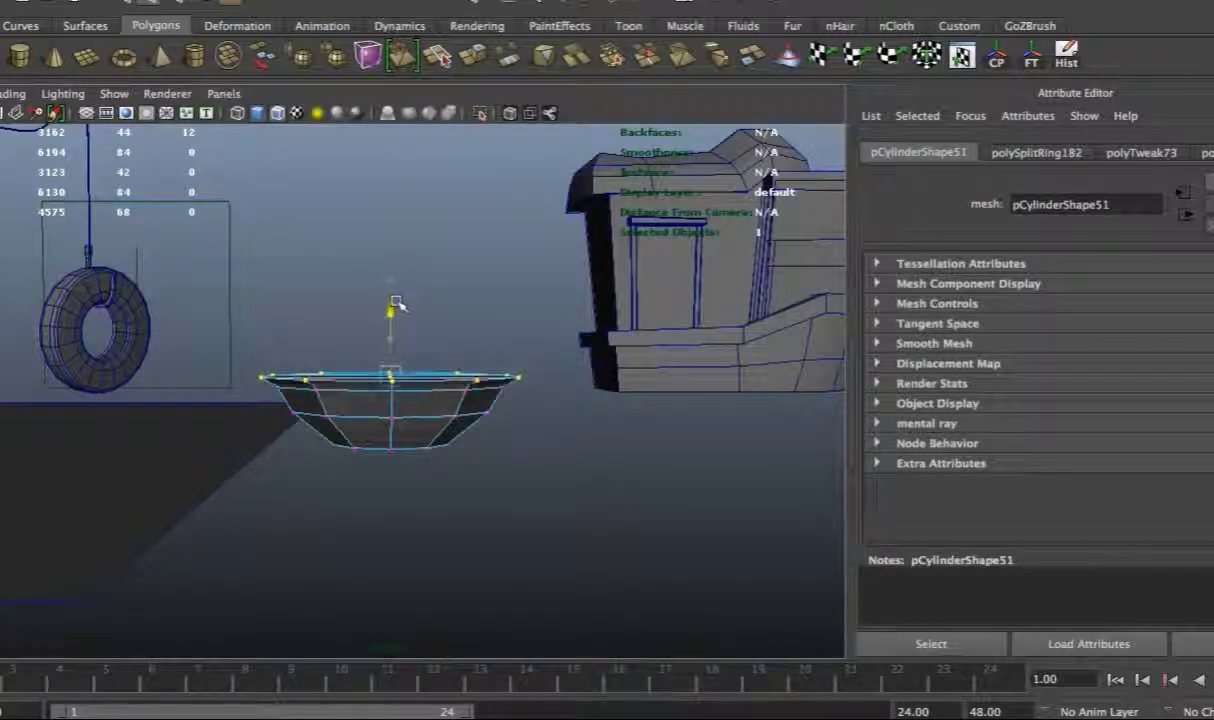
Select the bowl's top cap faces and extrude them inward and down to hollow out the interior
key(F11)
alt+drag(368, 385, 477, 401)
scroll(347, 428, up, 3)
drag(352, 447, 450, 366)
key(ctrl+e)
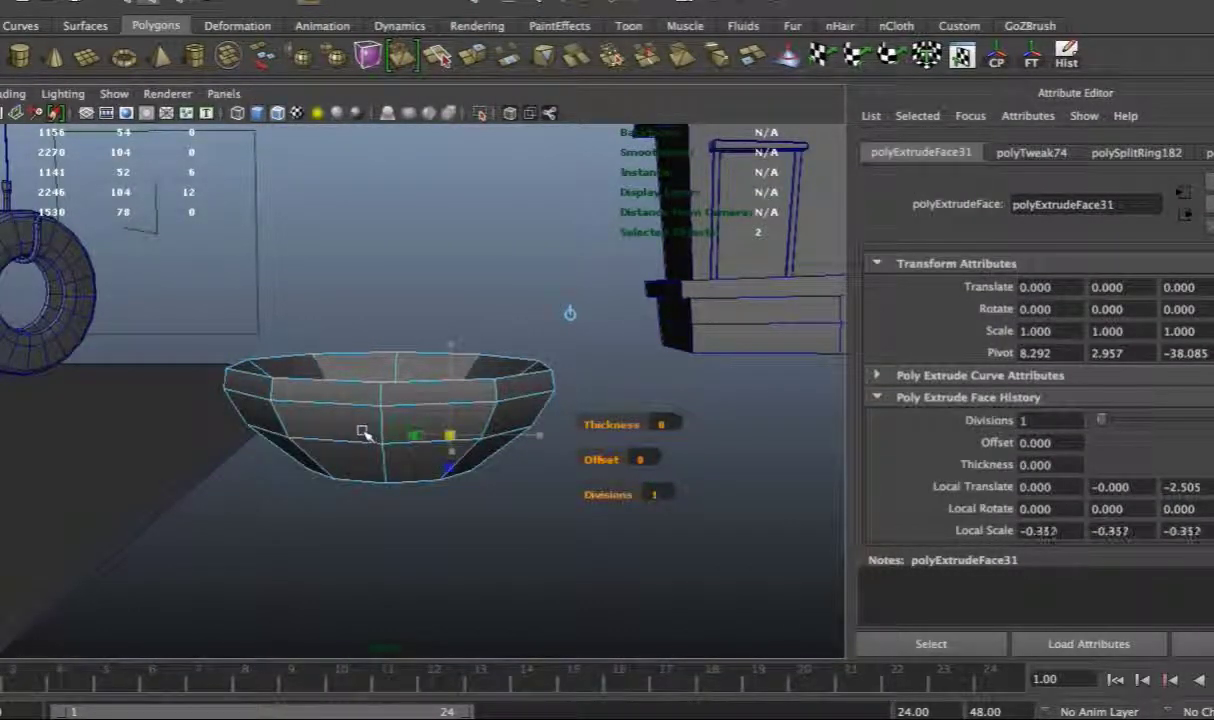
drag(447, 378, 453, 390)
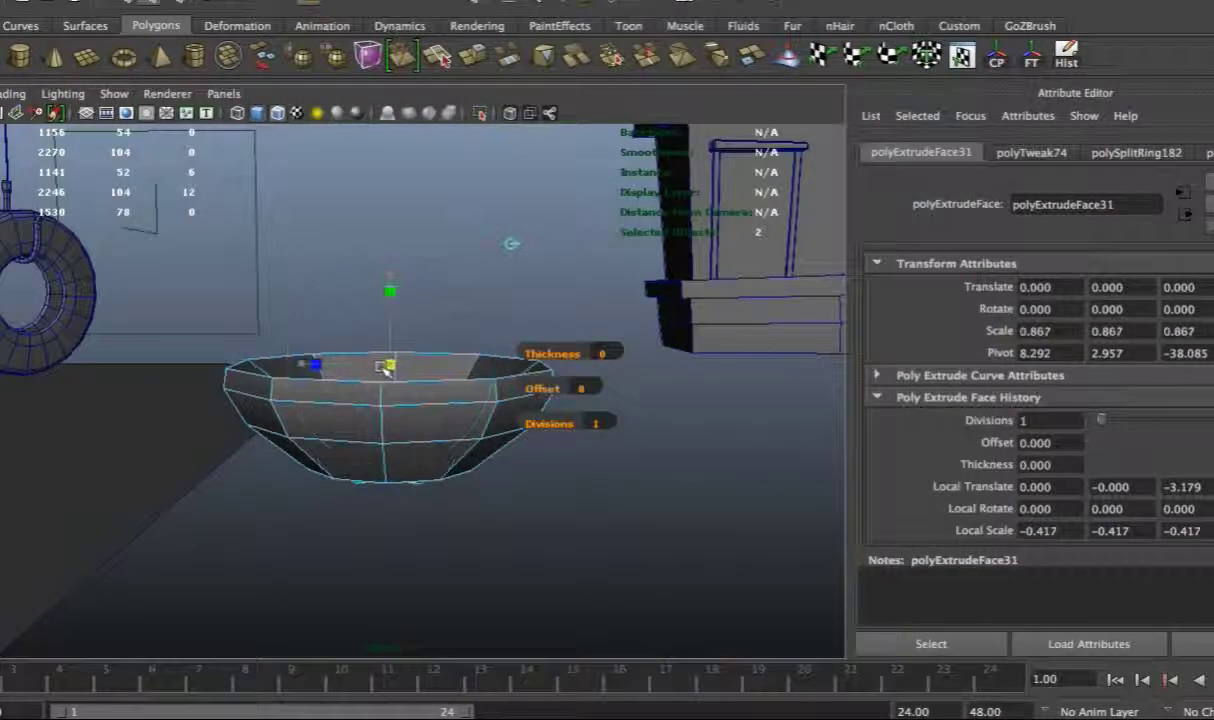
Undo the last scaling of the bowl's extruded inner faces
alt+drag(438, 400, 362, 369)
key(ctrl+z)
key(ctrl+z)
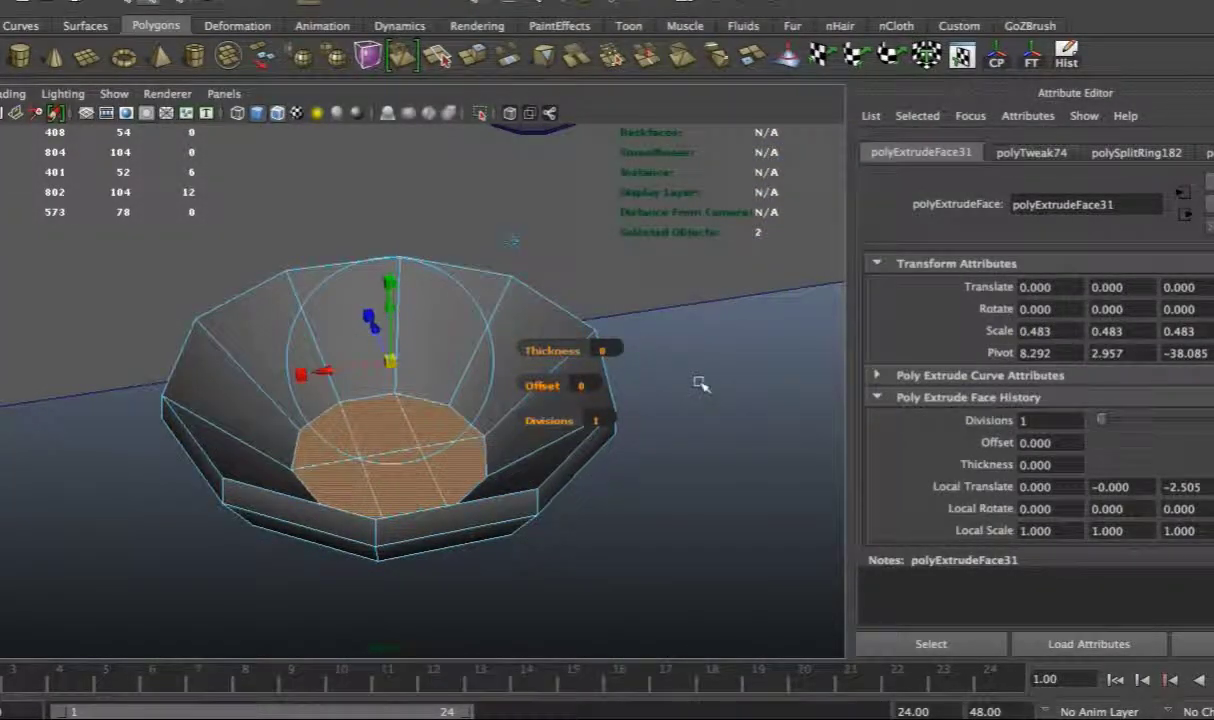
Insert an edge loop around the bowl's inner wall just below the rim
click(700, 385)
click(610, 173)
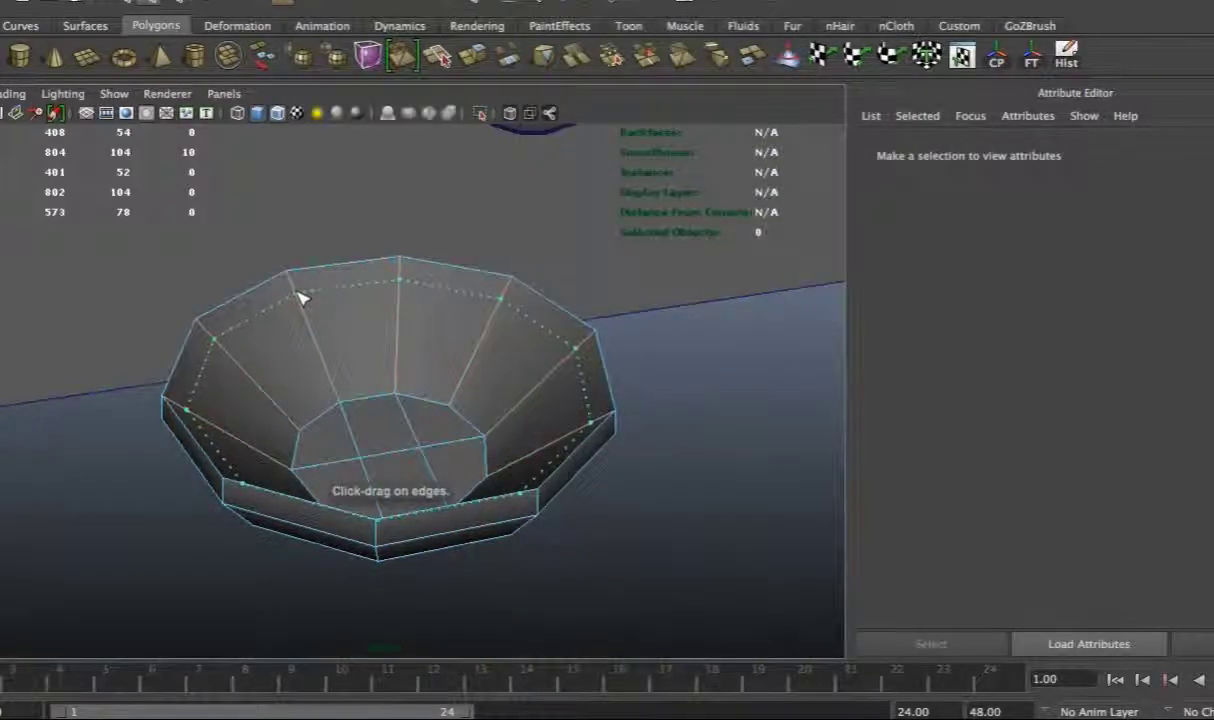
click(300, 298)
click(683, 528)
alt+drag(683, 528, 420, 409)
right_drag(359, 376, 450, 362)
right_drag(379, 377, 420, 428)
click(257, 282)
Return the bowl to object mode, scale it down and move it onto the roof beside the chimney
alt+drag(257, 282, 344, 360)
right_drag(347, 372, 407, 336)
mouse_move(420, 385)
alt+mouse_down()
mouse_move(551, 560)
mouse_move(574, 466)
mouse_move(420, 466)
mouse_move(398, 380)
alt+mouse_up()
click(551, 560)
right_drag(398, 380, 455, 371)
alt+drag(422, 404, 456, 488)
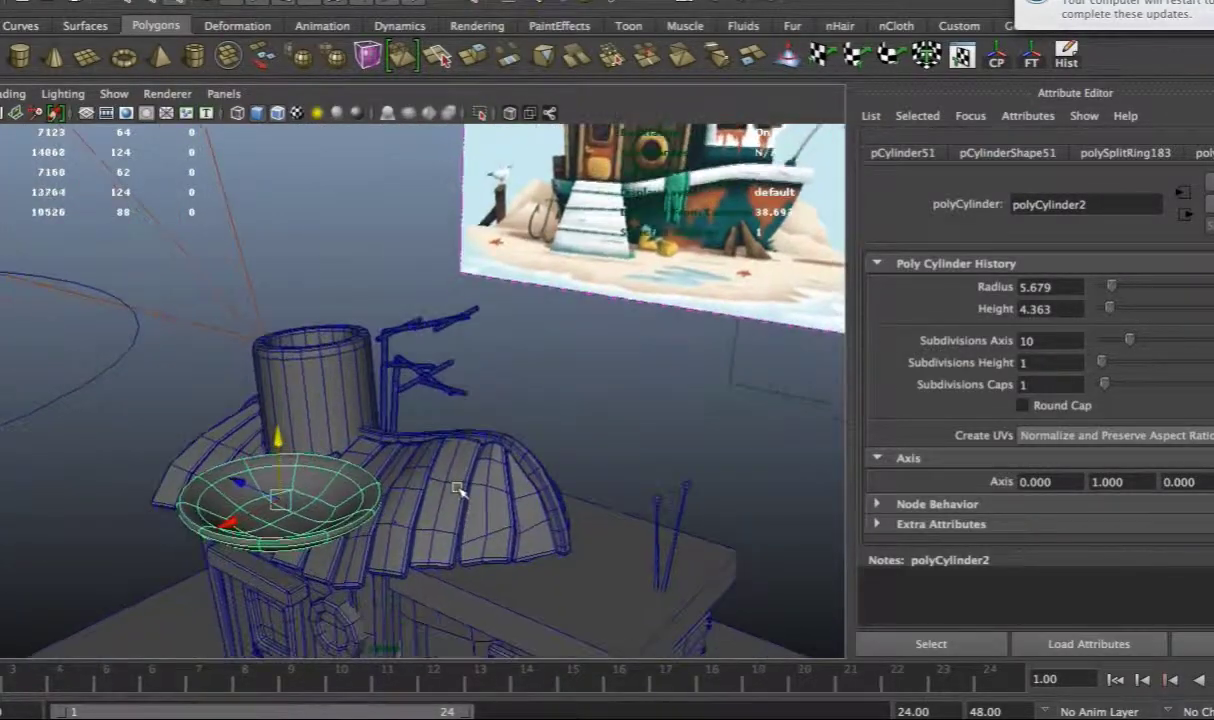
drag(271, 505, 226, 514)
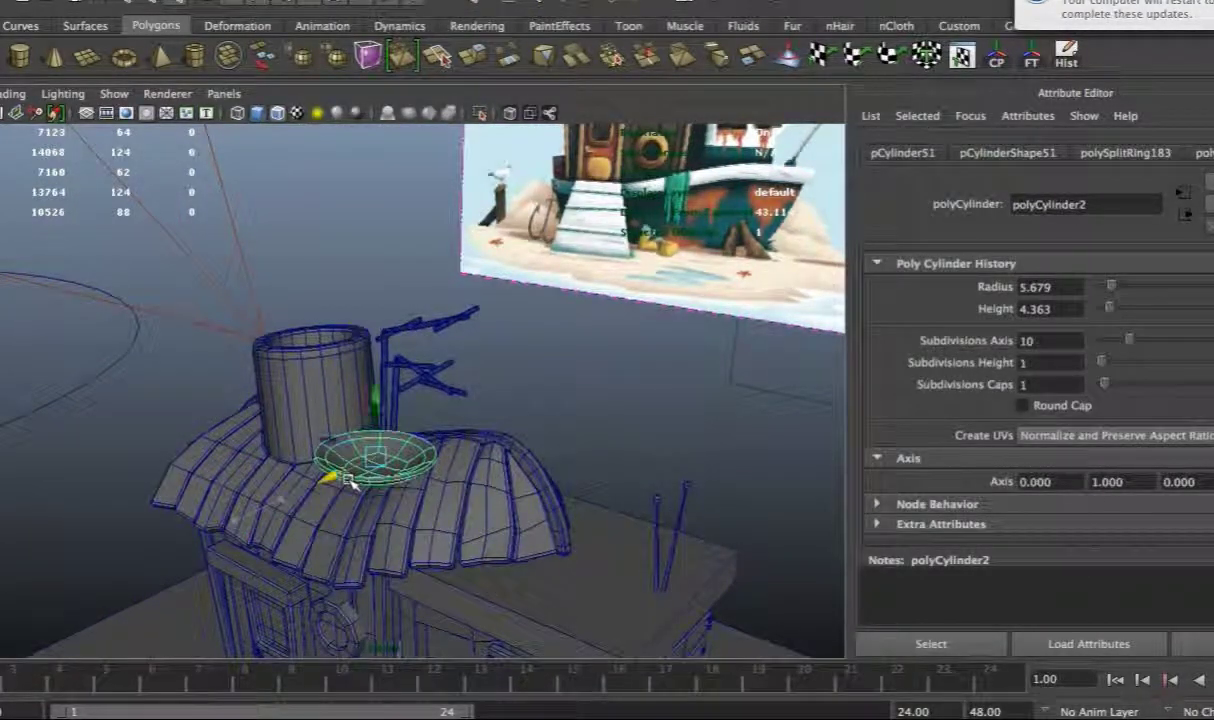
alt+drag(392, 490, 370, 367)
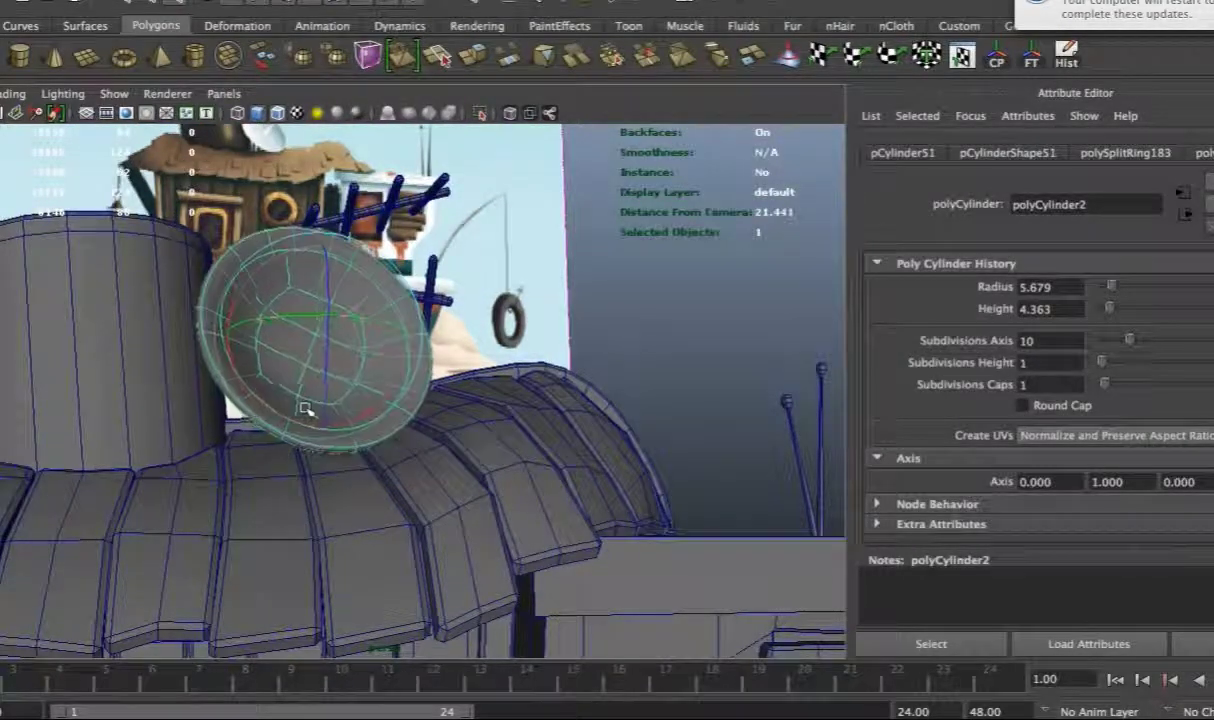
Tilt the bowl upright as a satellite dish and position it on the roof between the chimney and the antennas
click(481, 332)
alt+drag(481, 332, 374, 363)
click(362, 322)
alt+drag(375, 306, 365, 393)
click(618, 352)
click(365, 393)
click(648, 366)
alt+drag(648, 366, 400, 395)
click(366, 442)
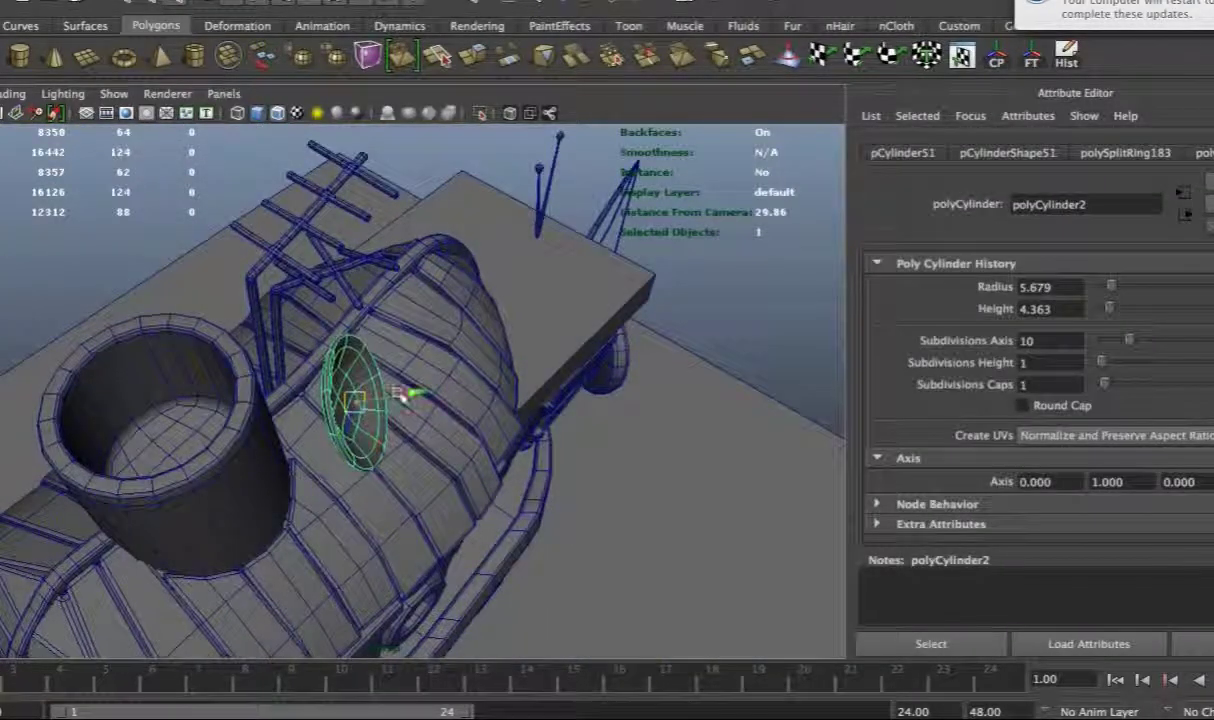
alt+drag(461, 428, 520, 400)
click(658, 371)
alt+drag(658, 371, 495, 368)
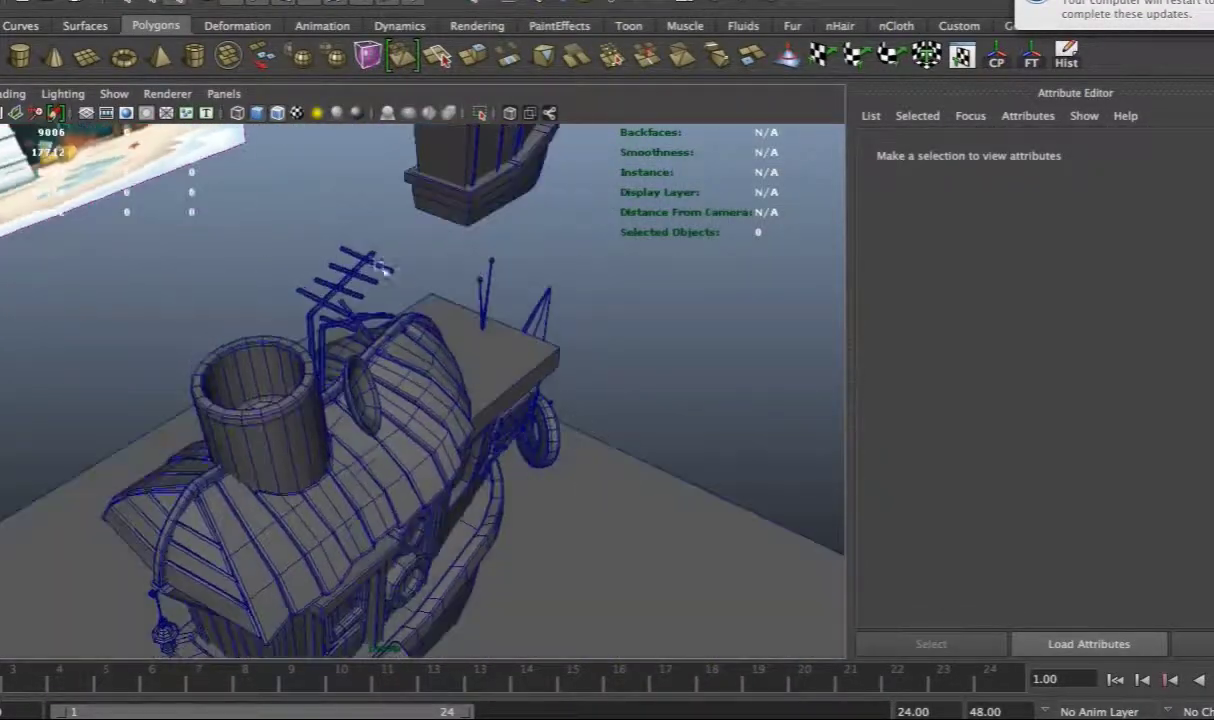
Create a thin rectangular polygon block for the dish's bracket plate
drag(695, 381, 699, 372)
drag(699, 372, 695, 348)
key(f)
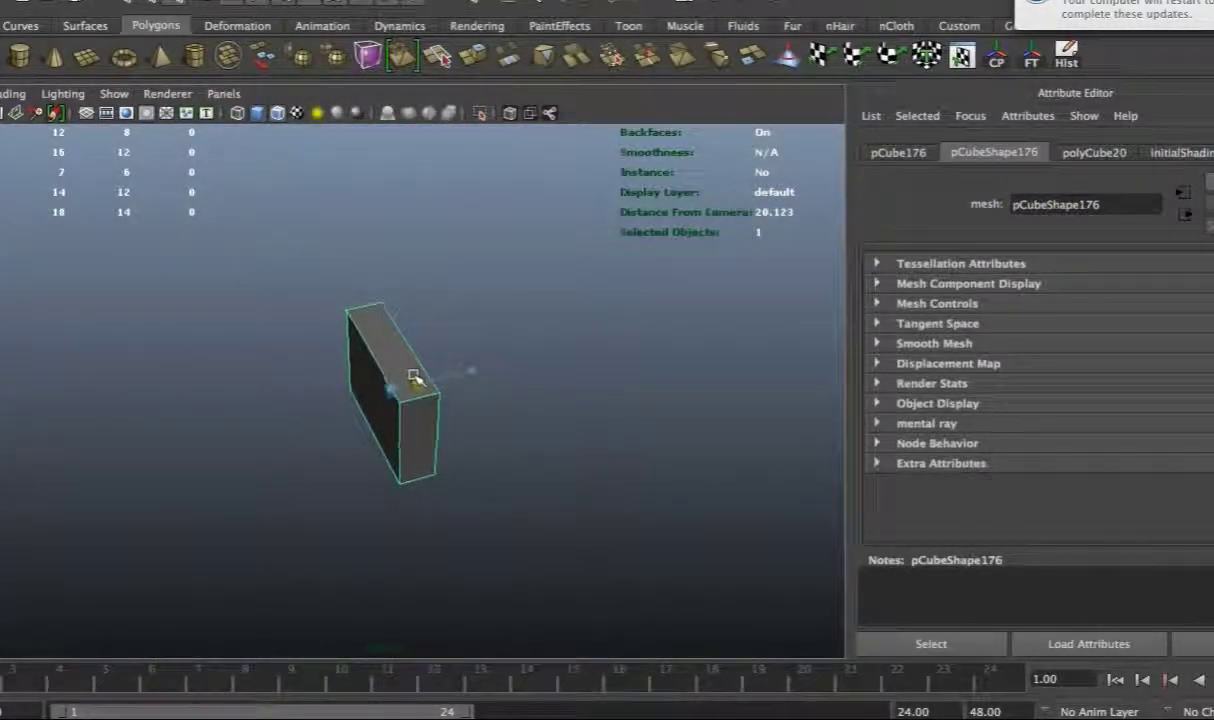
Insert two vertical and two horizontal edge loops to divide the block's broad face into a three-by-three grid
click(500, 384)
click(540, 3)
click(623, 174)
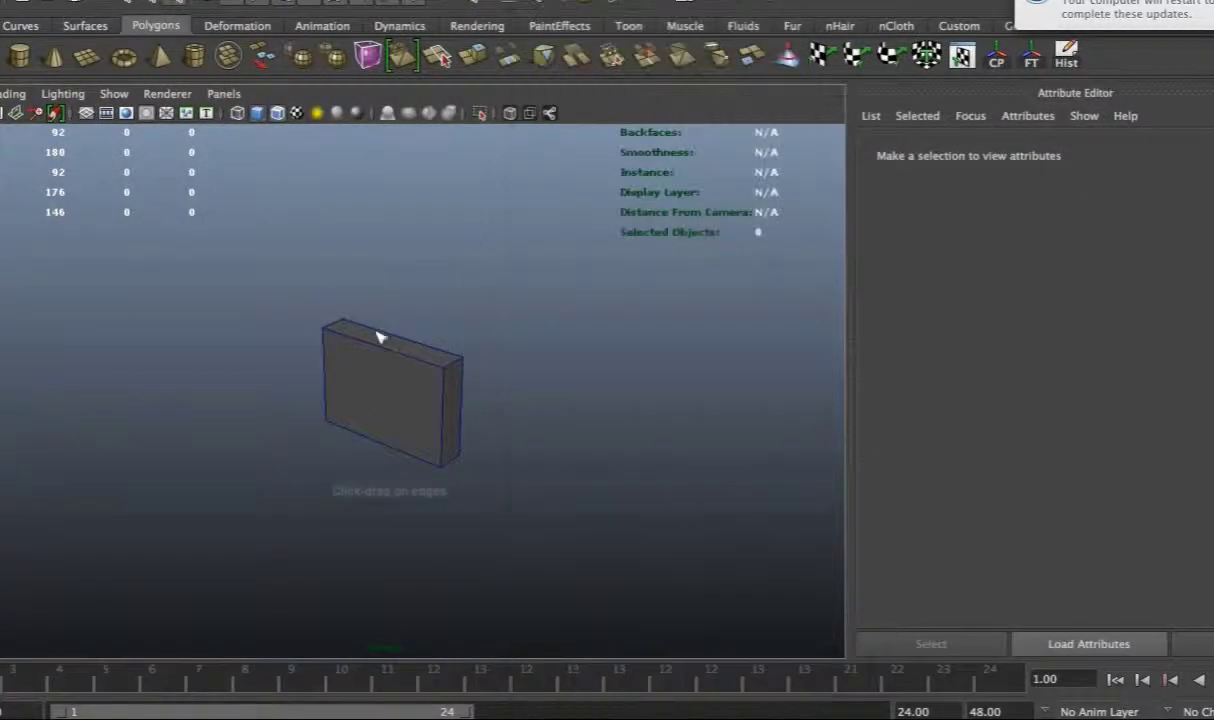
click(356, 339)
alt+drag(456, 361, 430, 349)
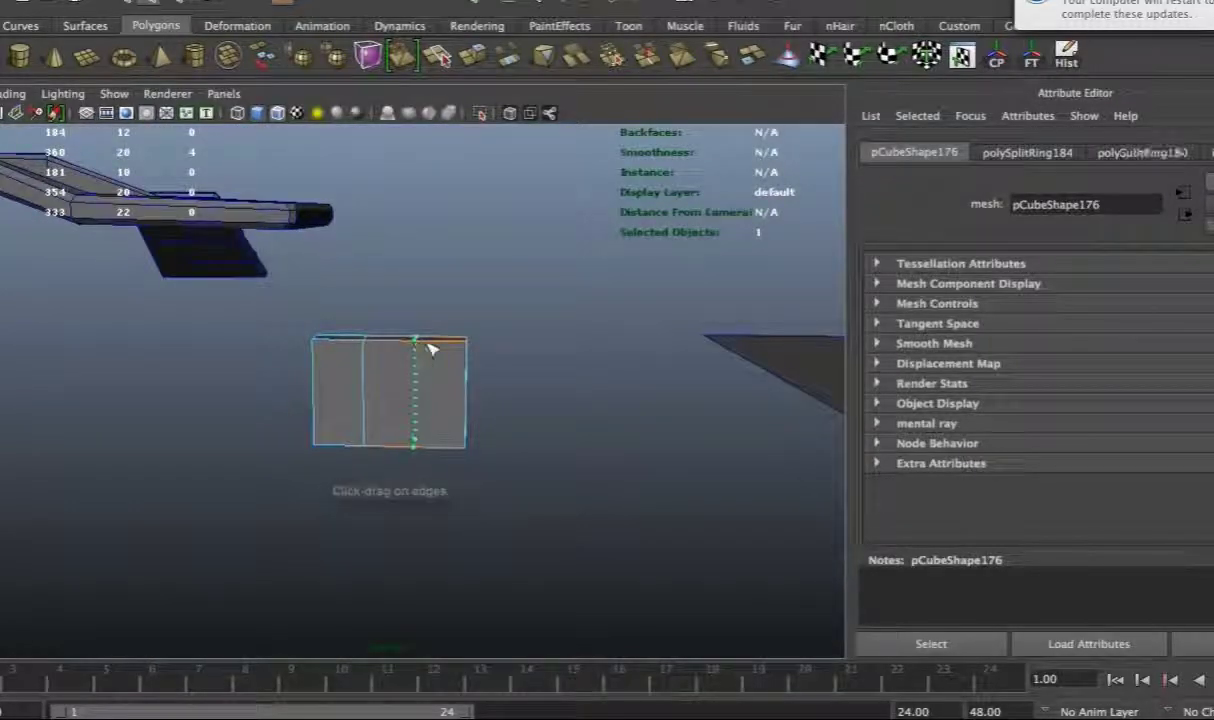
drag(418, 422, 418, 420)
alt+drag(418, 420, 366, 434)
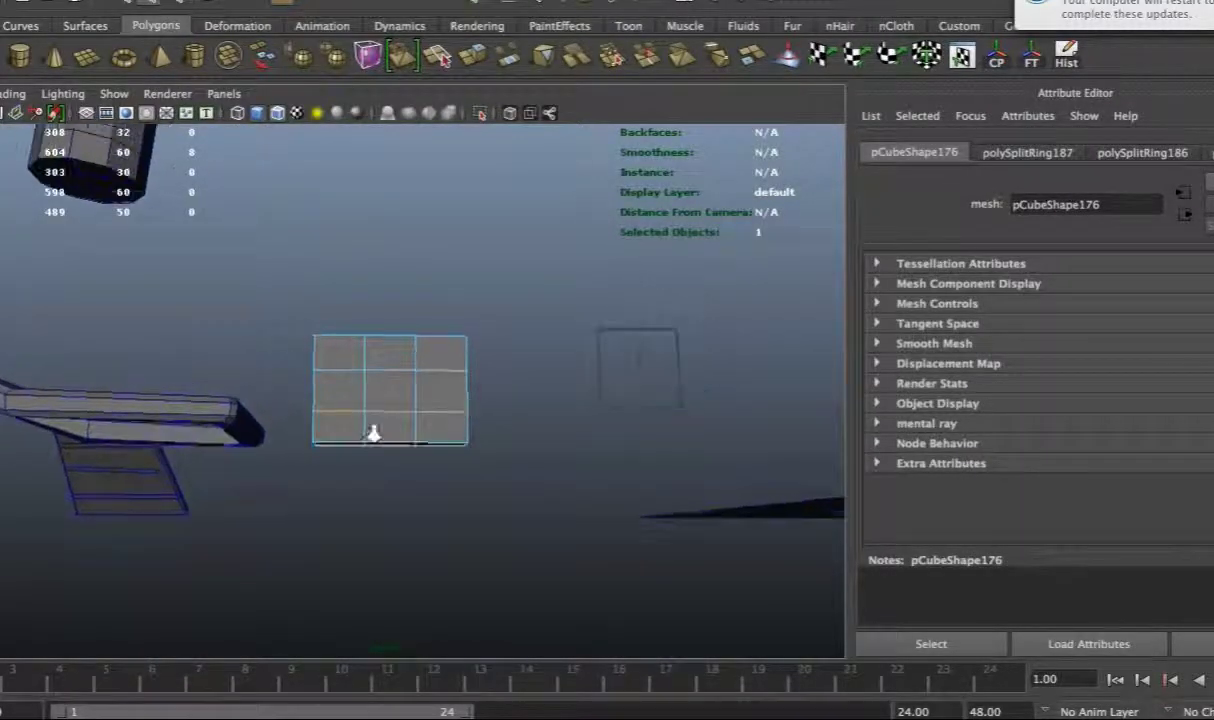
Extrude the block's centre face outward in two segments and extrude the end segment's underside down into a long leg
alt+right_drag(366, 434, 440, 445)
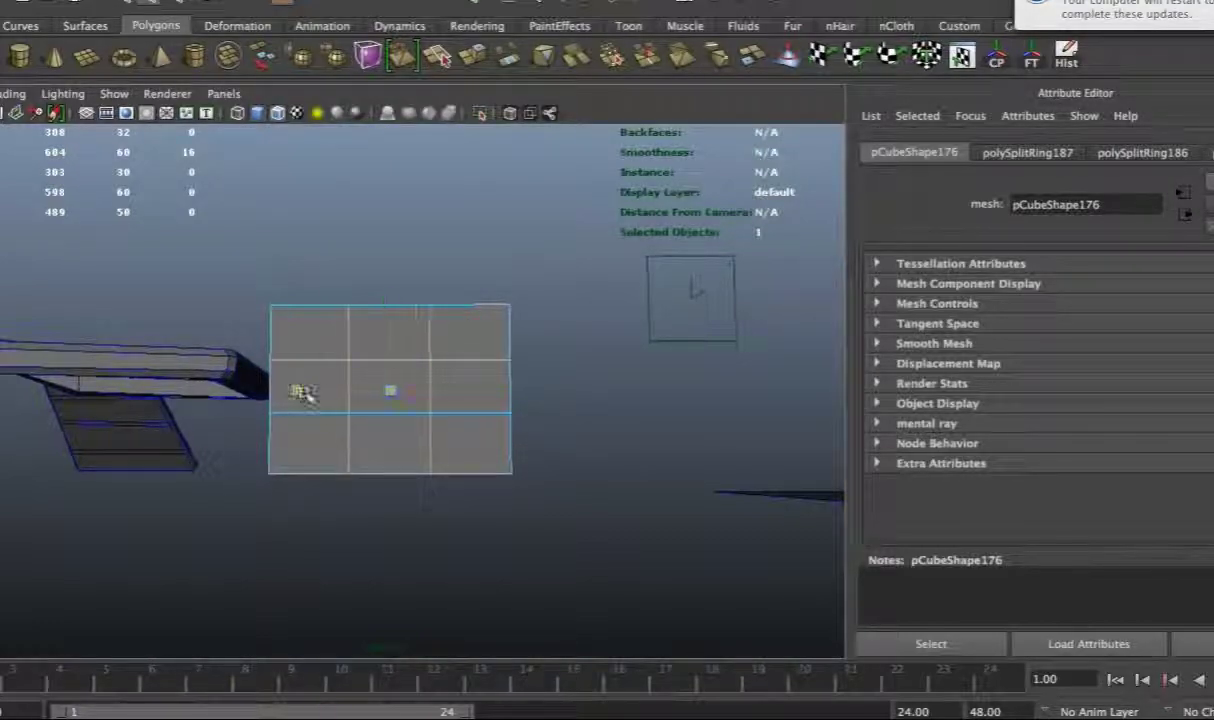
key(F11)
click(371, 422)
alt+drag(371, 422, 432, 318)
key(ctrl+e)
key(ctrl+e)
click(362, 338)
key(ctrl+e)
alt+drag(366, 380, 474, 564)
click(583, 515)
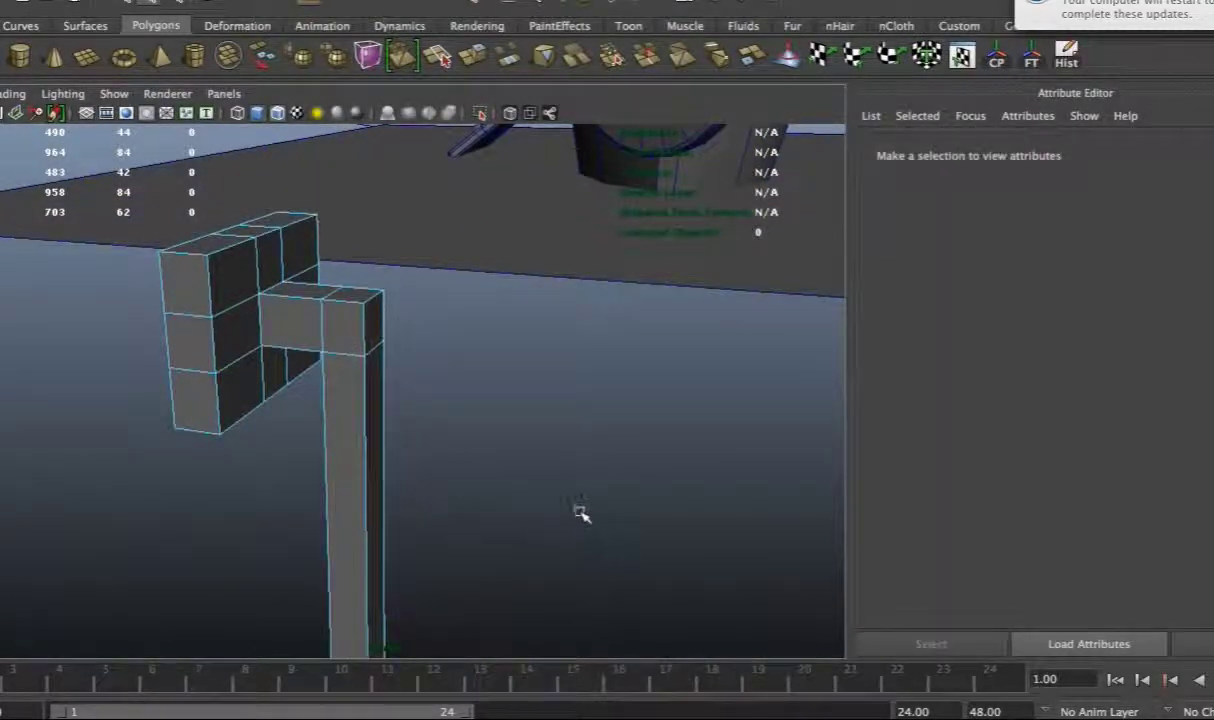
Insert support edge loops on both sides of the corner where the bracket's arm bends into the leg
alt+drag(583, 515, 460, 81)
click(545, 3)
click(545, 176)
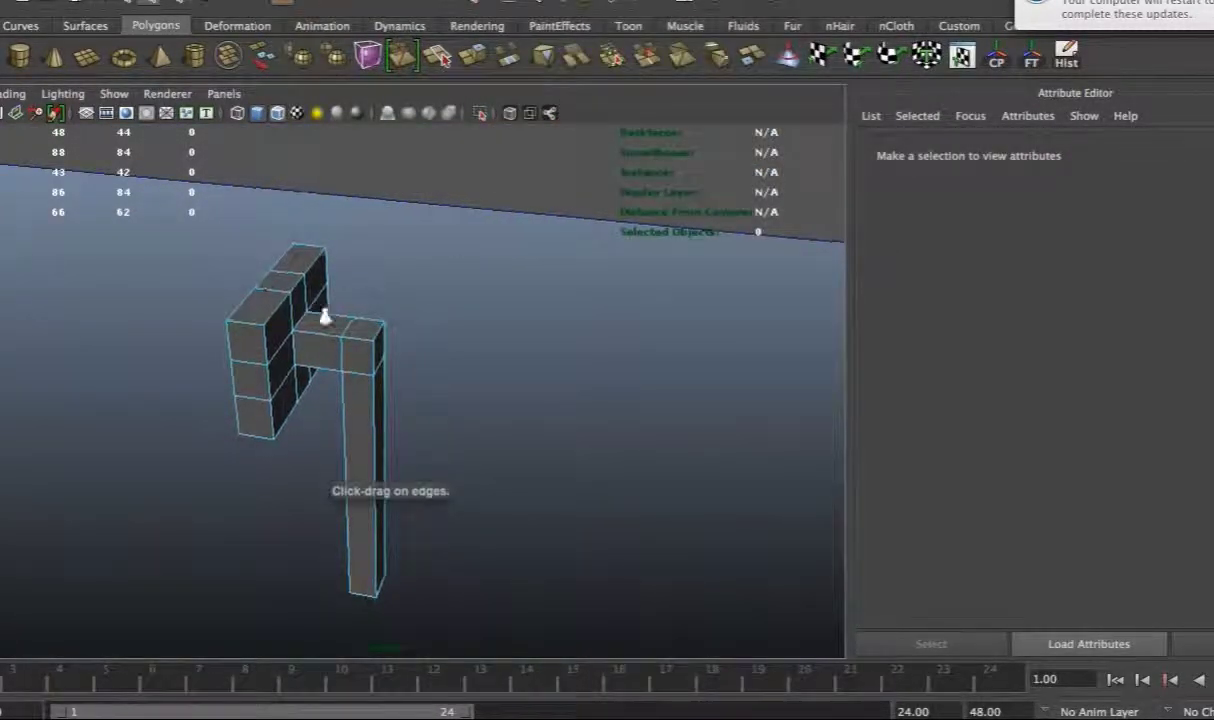
alt+drag(312, 306, 312, 309)
click(312, 309)
click(367, 380)
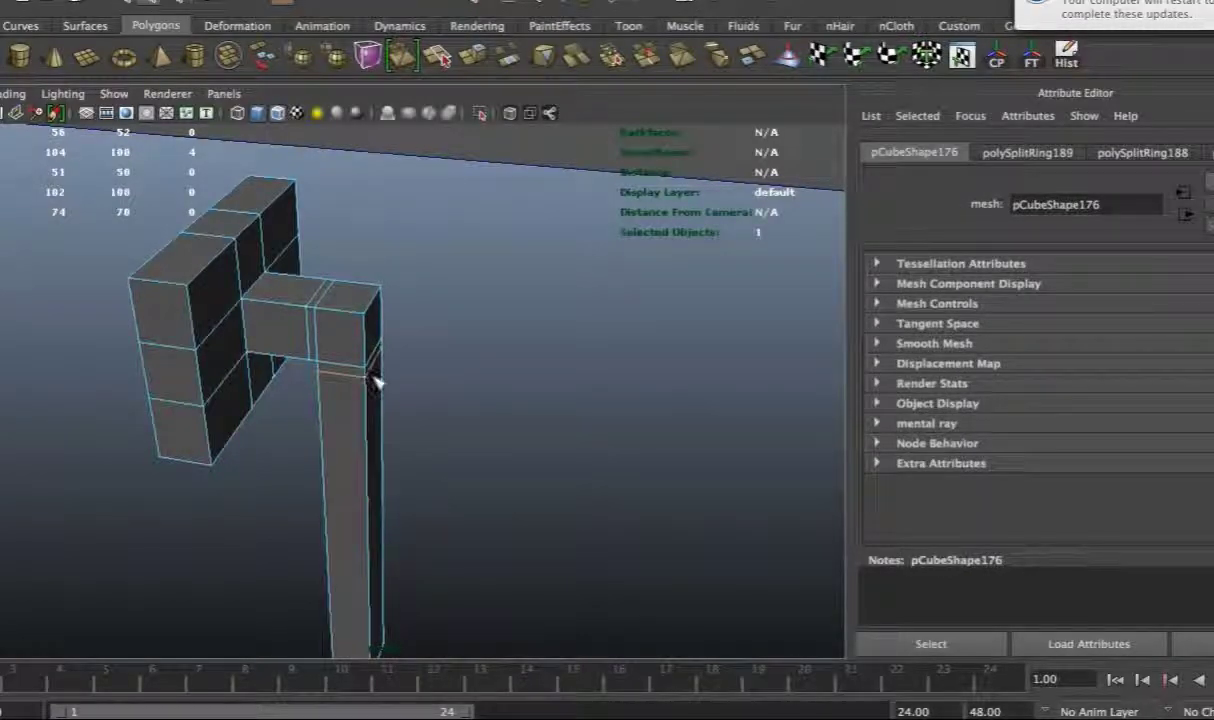
Turn on the bracket's smooth preview and insert support edge loops around its plate to sharpen the shape
key(3)
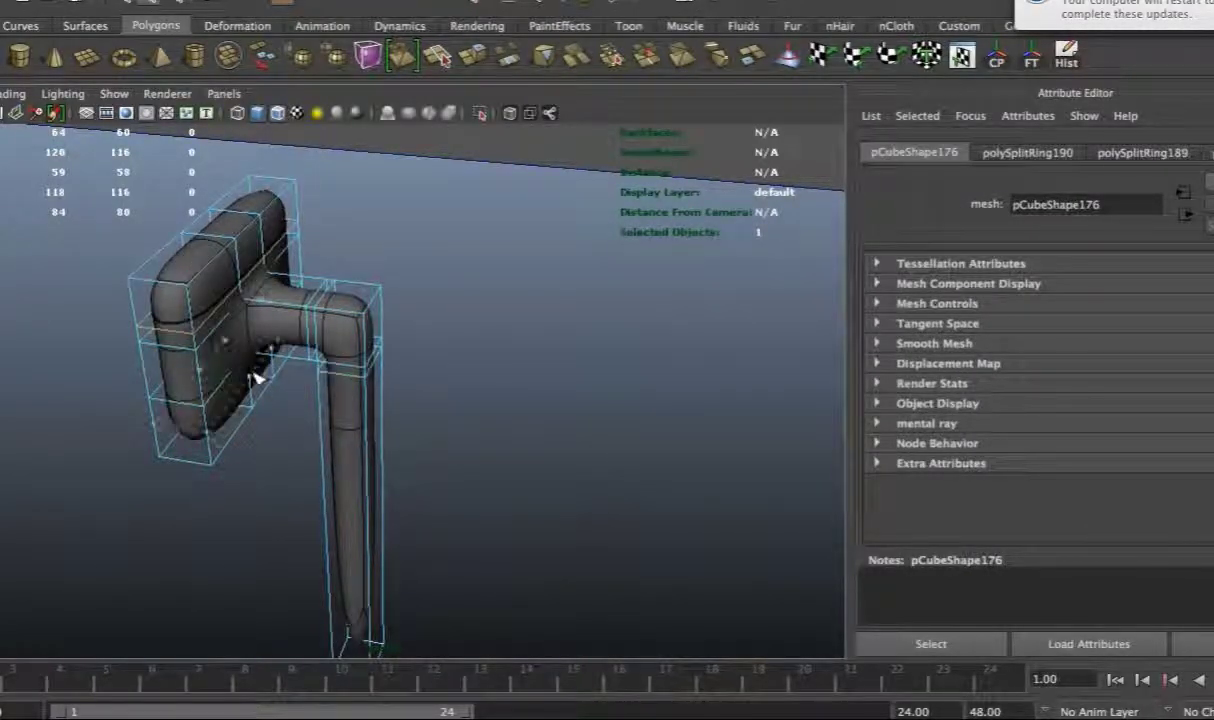
alt+drag(257, 377, 279, 258)
click(279, 258)
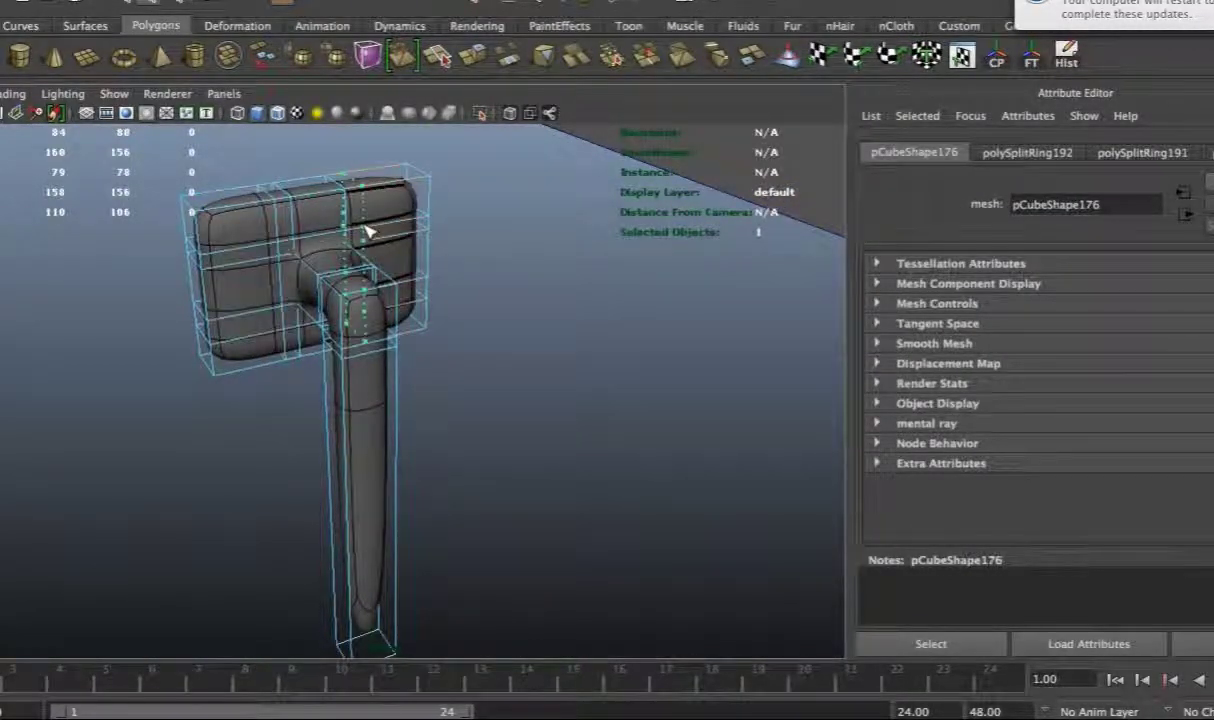
click(367, 232)
alt+drag(367, 232, 432, 281)
click(210, 326)
click(236, 325)
alt+drag(236, 325, 190, 398)
click(347, 452)
Return the bracket to object mode, scale it down and place it behind the dish, turned to face the dish's back
key(F8)
alt+drag(343, 260, 297, 313)
click(372, 322)
click(378, 378)
key(r)
alt+drag(375, 213, 535, 292)
scroll(256, 188, up, 5)
alt+drag(256, 188, 211, 420)
alt+drag(448, 289, 350, 397)
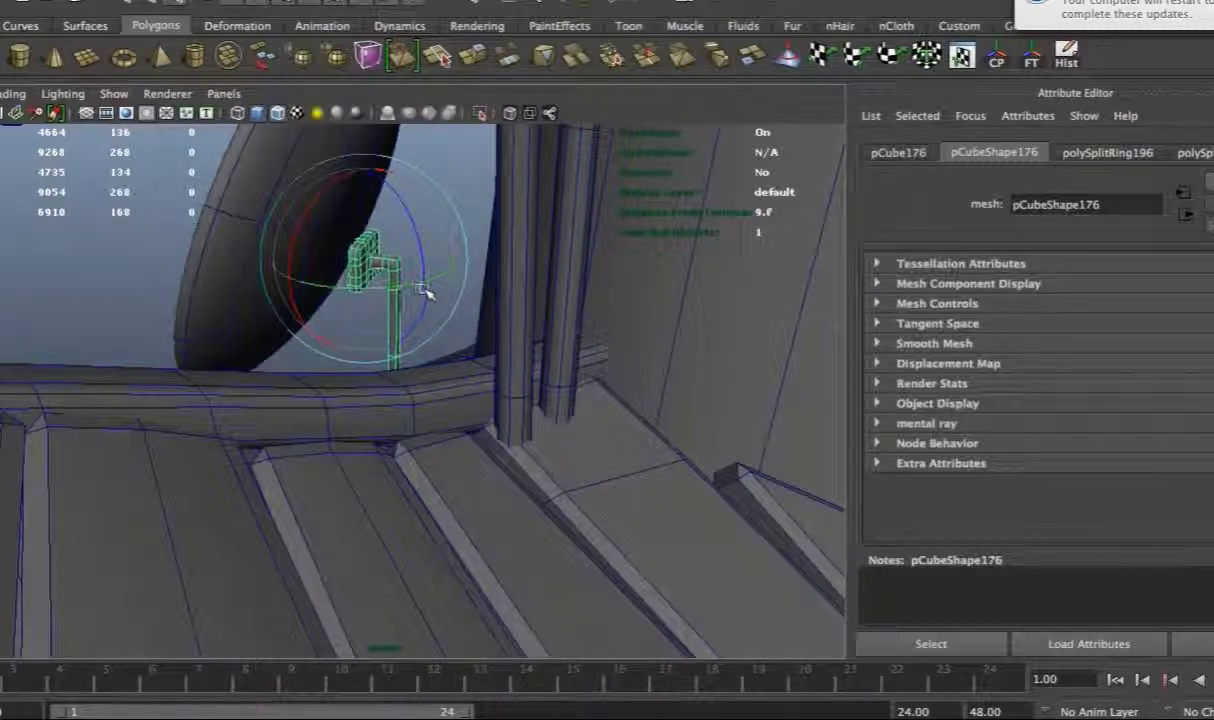
alt+drag(369, 170, 443, 288)
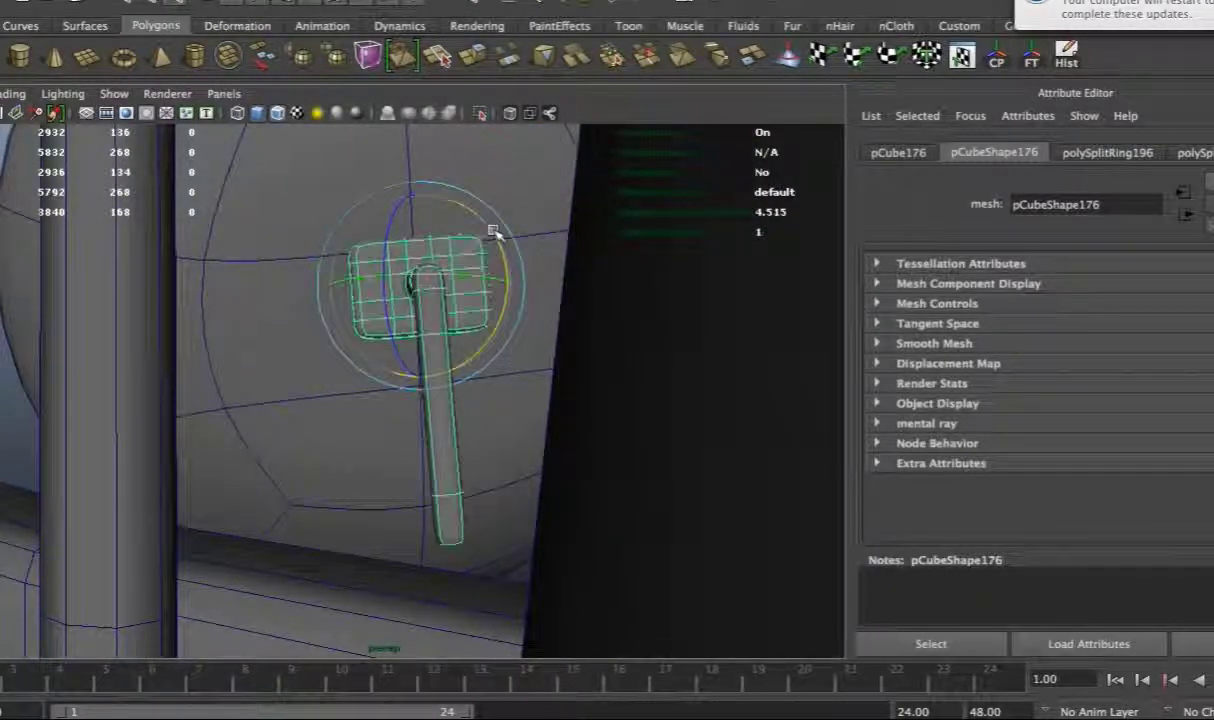
Select the vertices of the bracket's plate and rotate them to match the tilt of the dish's back
alt+drag(491, 240, 390, 255)
right_drag(390, 255, 388, 298)
drag(260, 137, 366, 339)
key(e)
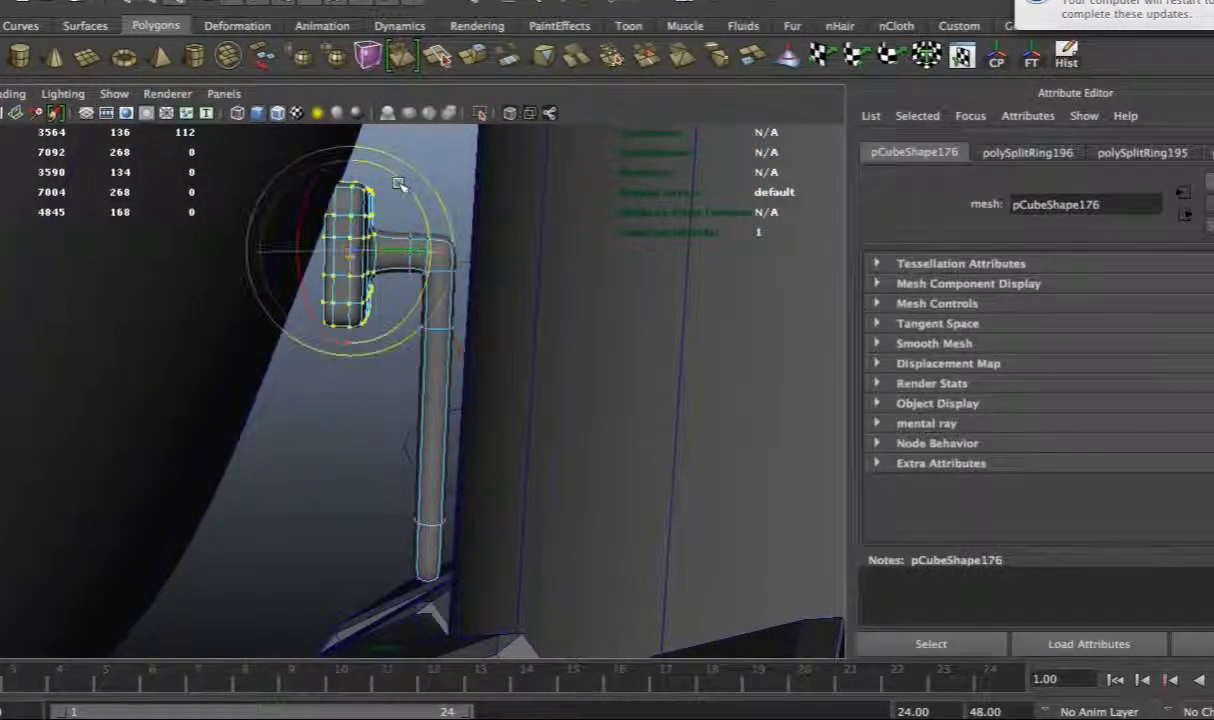
alt+drag(418, 195, 388, 219)
alt+drag(340, 301, 455, 357)
click(363, 312)
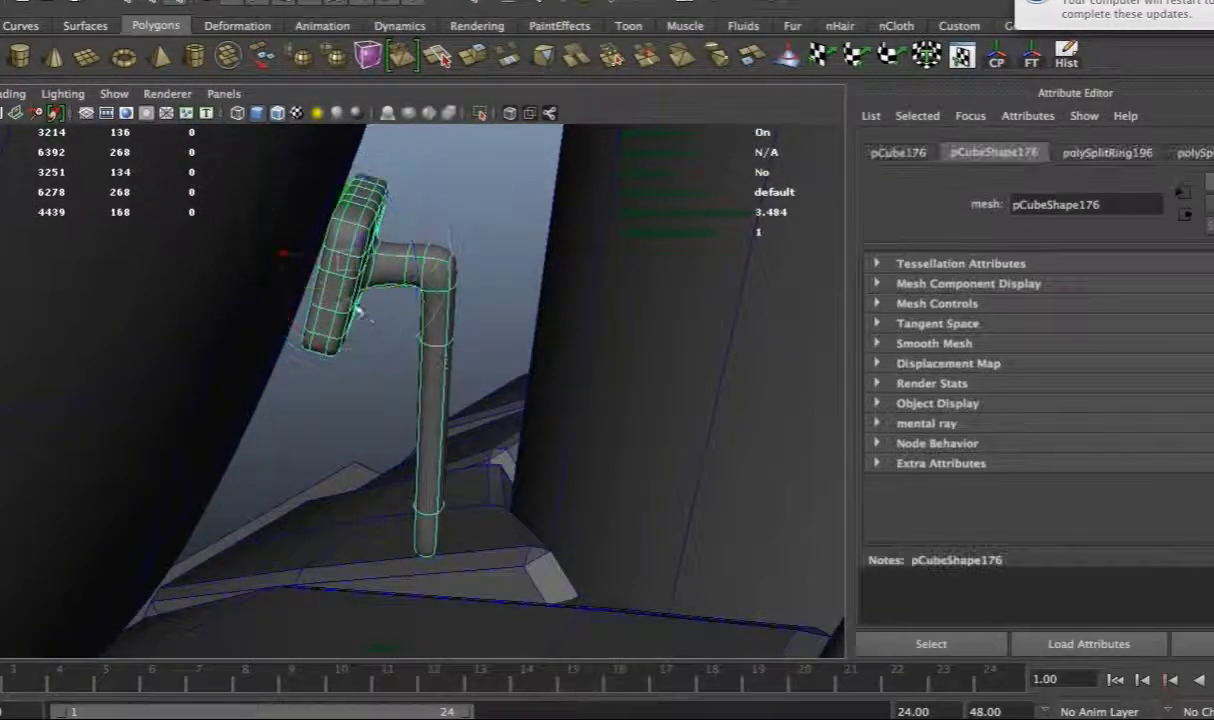
Move the bracket against the dish's back and pull the leg's bottom vertices down into the roof
alt+drag(265, 250, 535, 232)
alt+drag(490, 322, 360, 346)
click(366, 355)
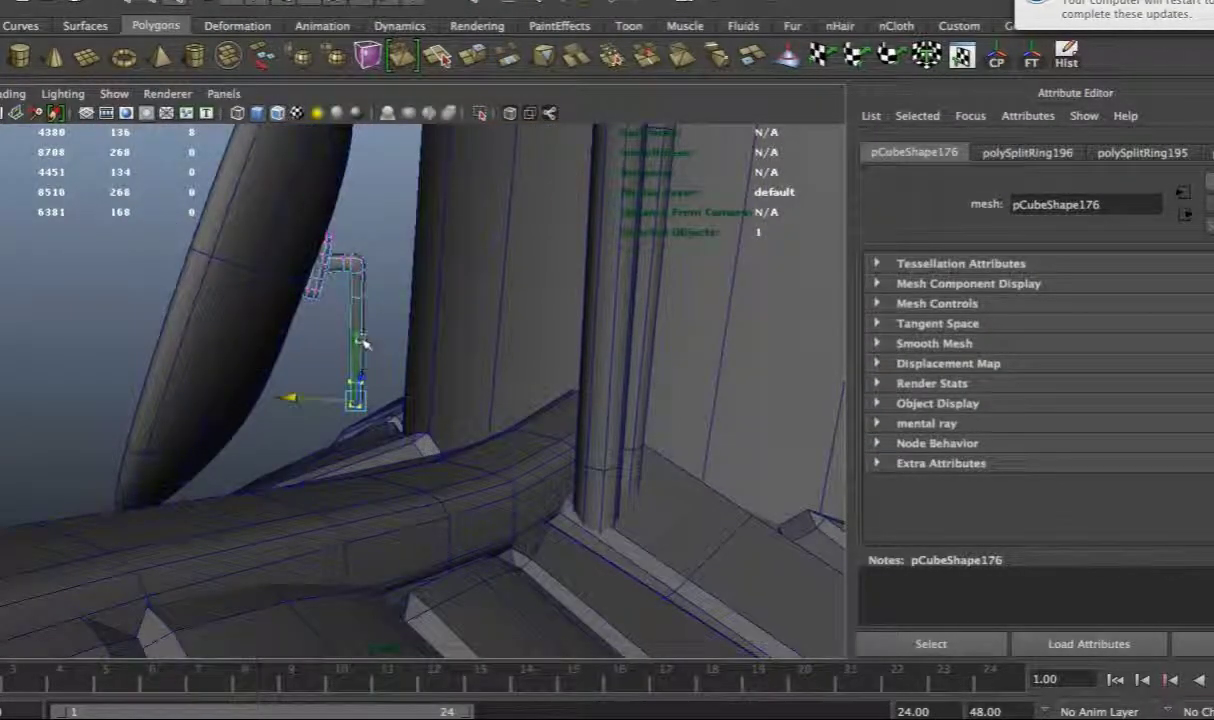
alt+drag(370, 425, 545, 339)
click(396, 355)
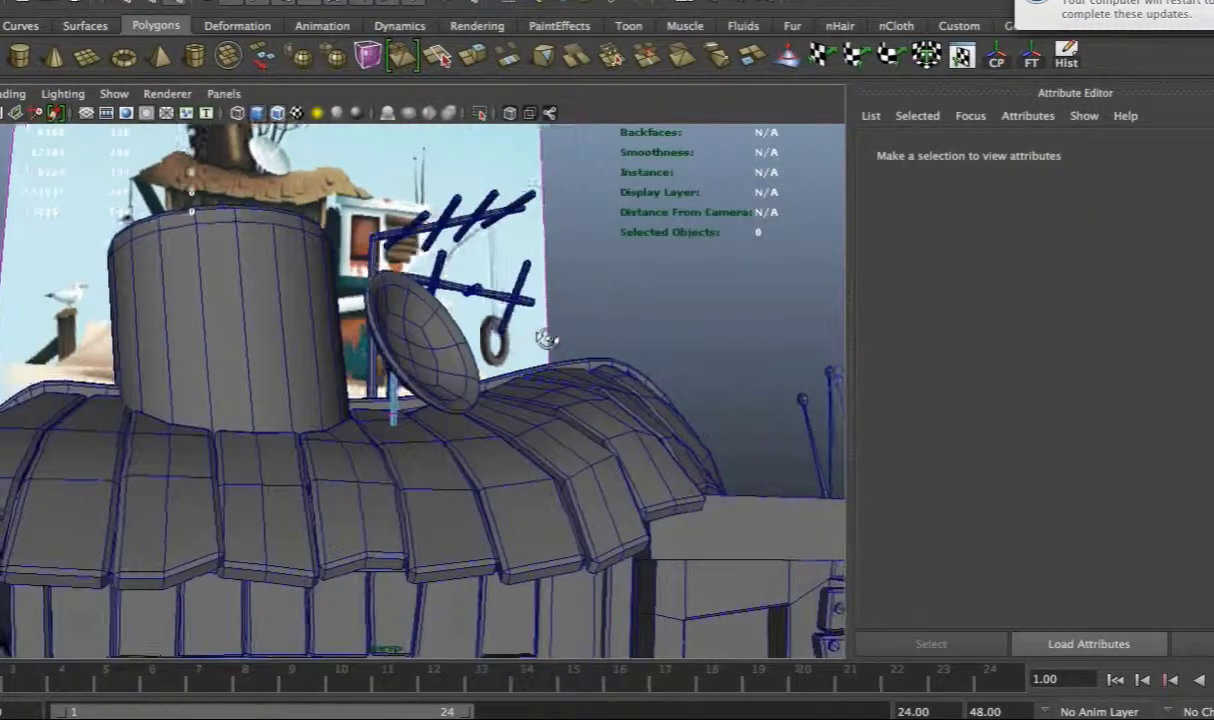
Combine the dish and its bracket into one object
right_drag(426, 371, 470, 356)
click(410, 400)
shift+click(395, 408)
click(455, 4)
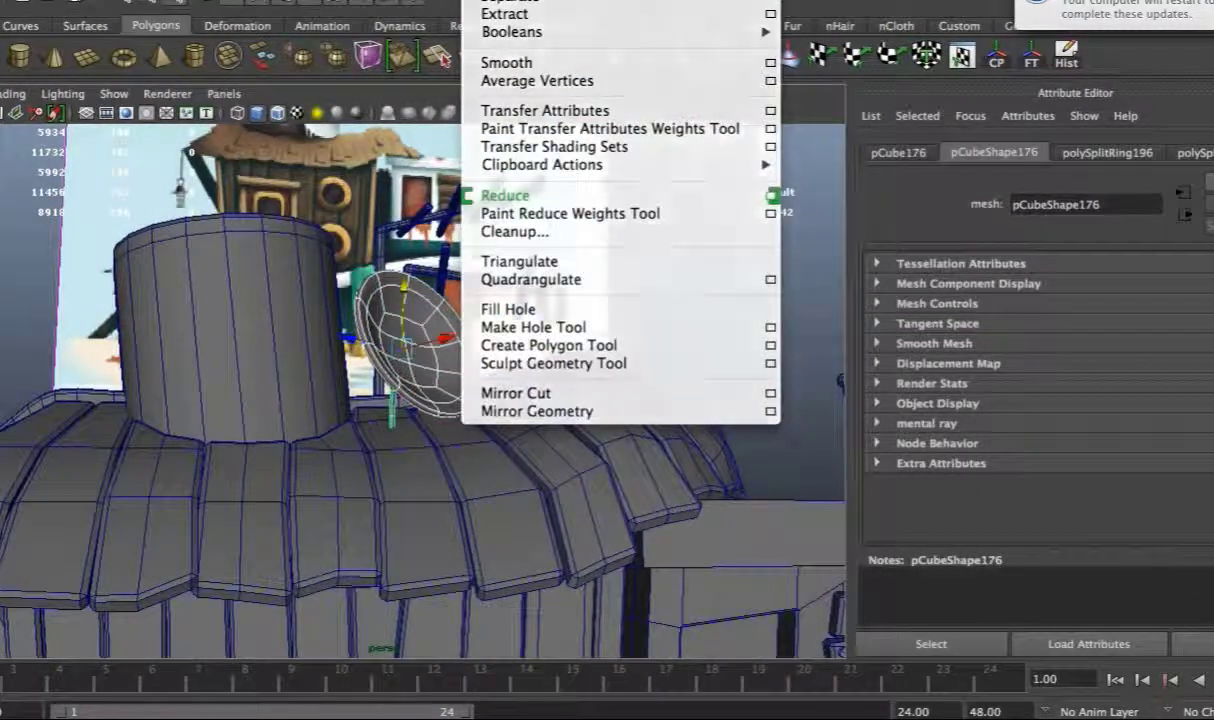
click(898, 152)
click(962, 62)
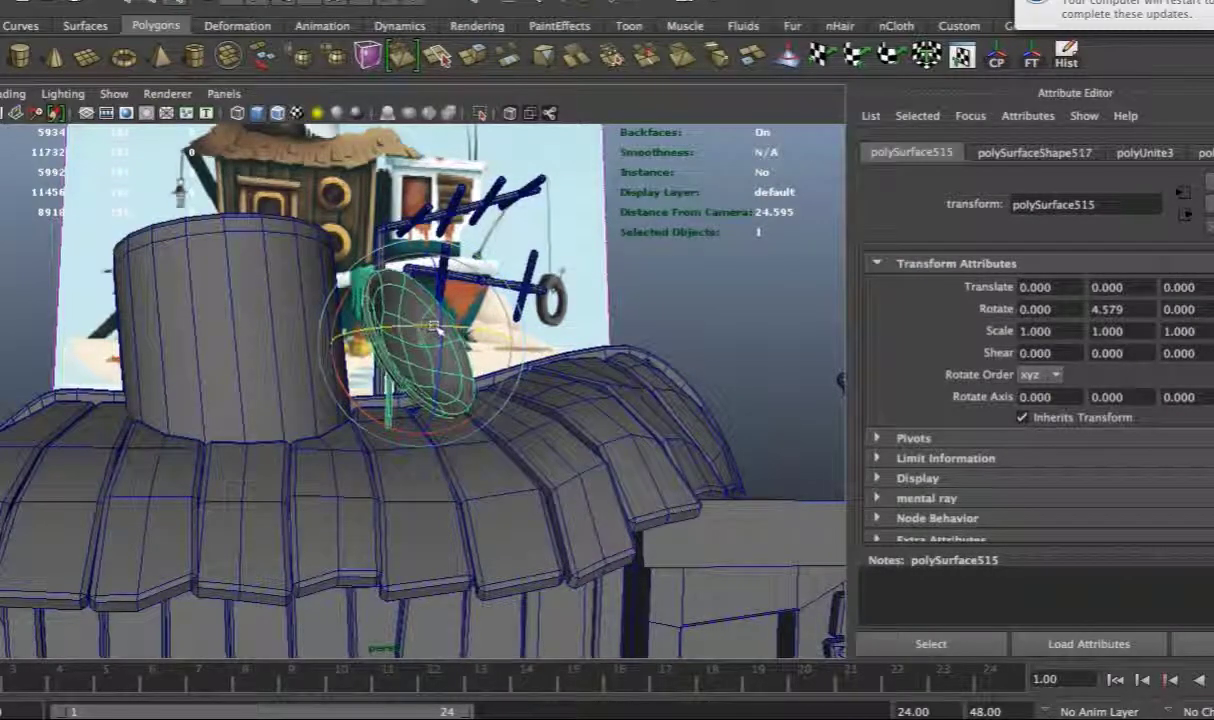
Rotate the combined dish to about 9.8 degrees around the Y axis
click(640, 290)
alt+drag(640, 290, 575, 352)
click(428, 352)
key(f)
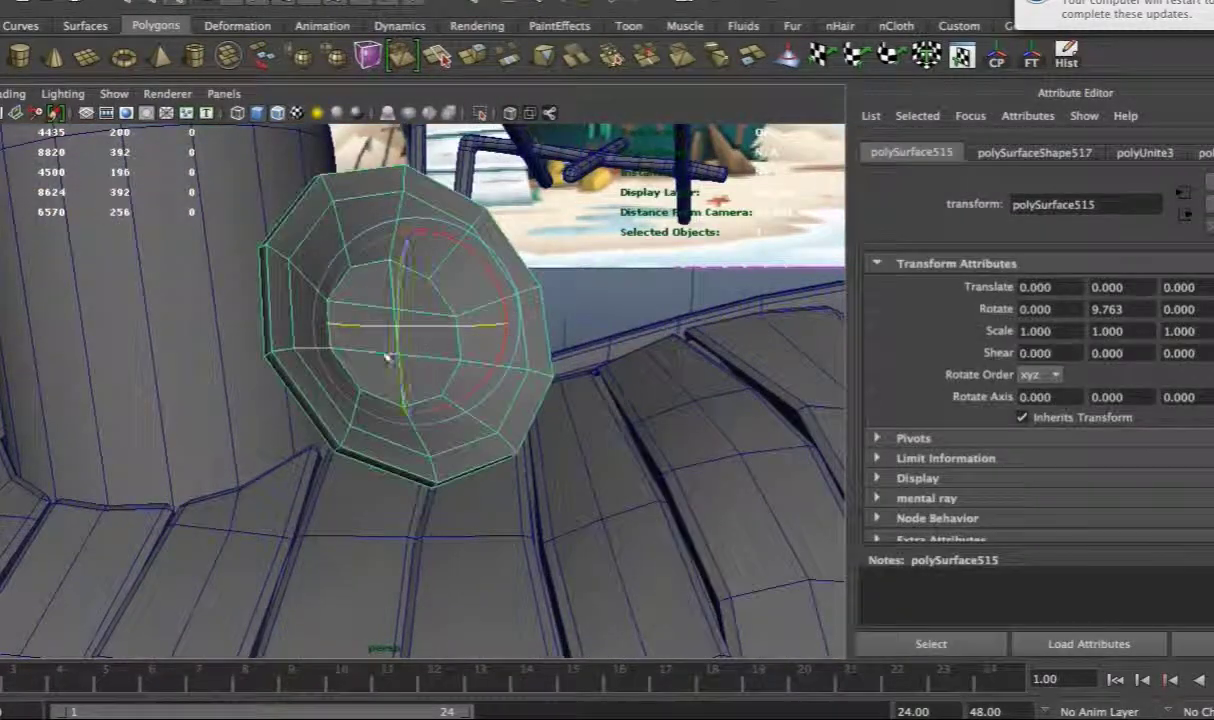
alt+drag(358, 347, 295, 302)
Select the edge loop just inside the dish's rim and widen it closer to the rim
key(F10)
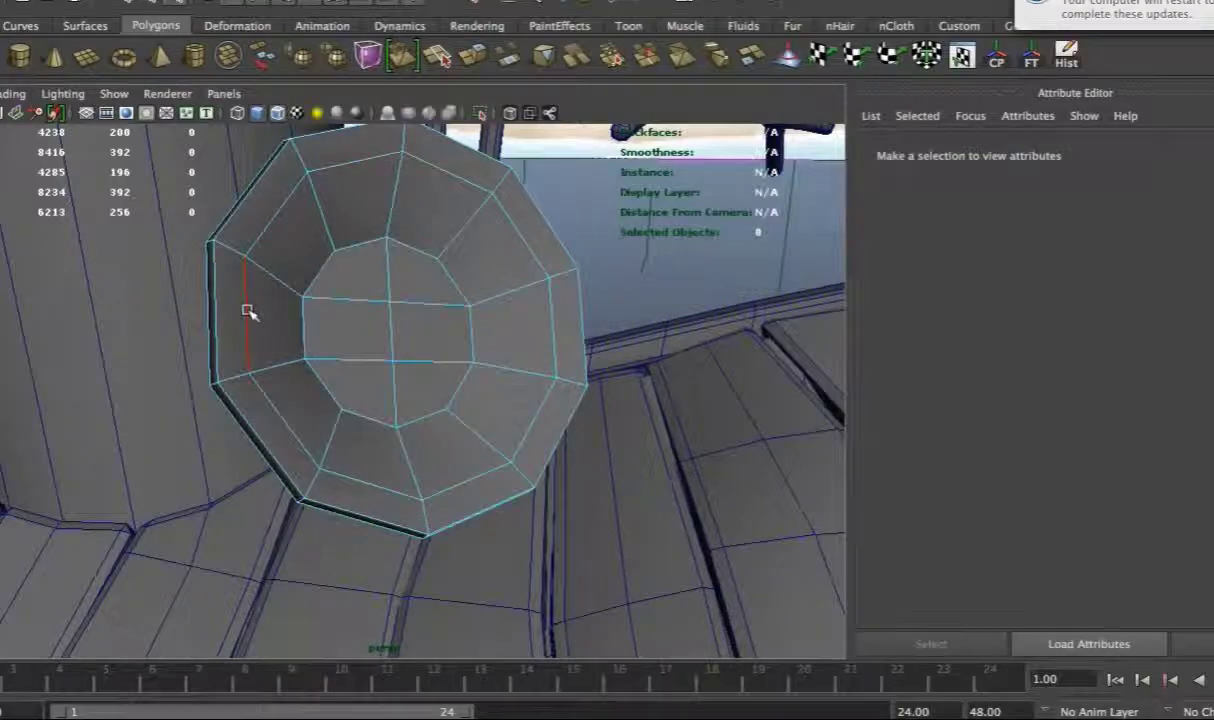
double_click(365, 372)
alt+drag(415, 325, 457, 362)
click(457, 362)
alt+drag(407, 300, 371, 325)
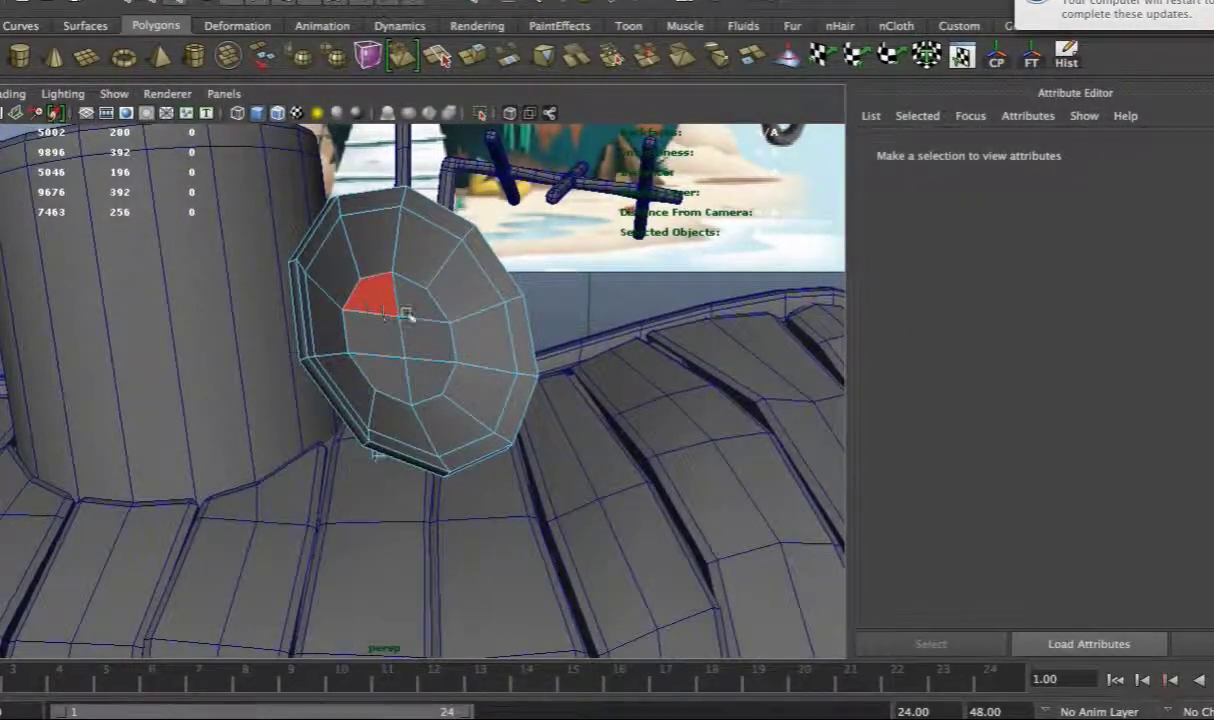
Insert an edge loop around the dish's interior near its flat centre
click(379, 322)
alt+drag(424, 428, 449, 402)
click(545, 2)
click(637, 173)
click(406, 263)
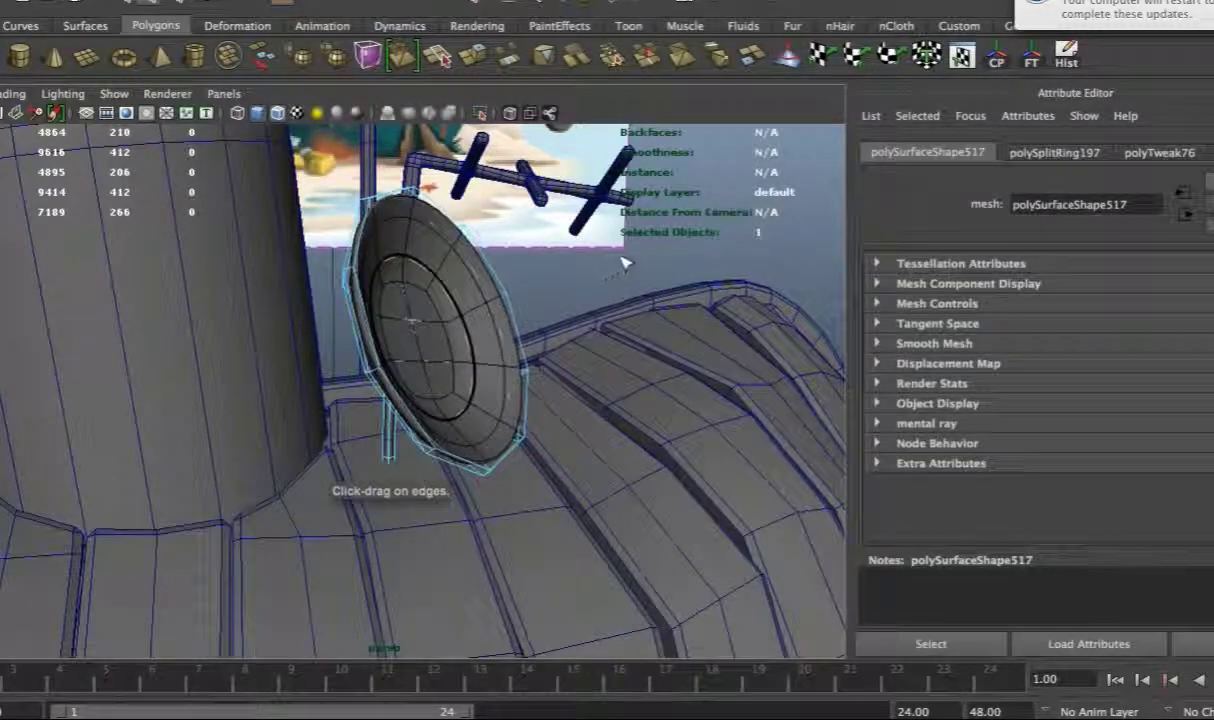
Move the combined dish to about -1.11 in X and 0.23 in Y on the roof beside the chimney
right_drag(458, 236, 462, 232)
alt+drag(462, 232, 440, 360)
click(447, 357)
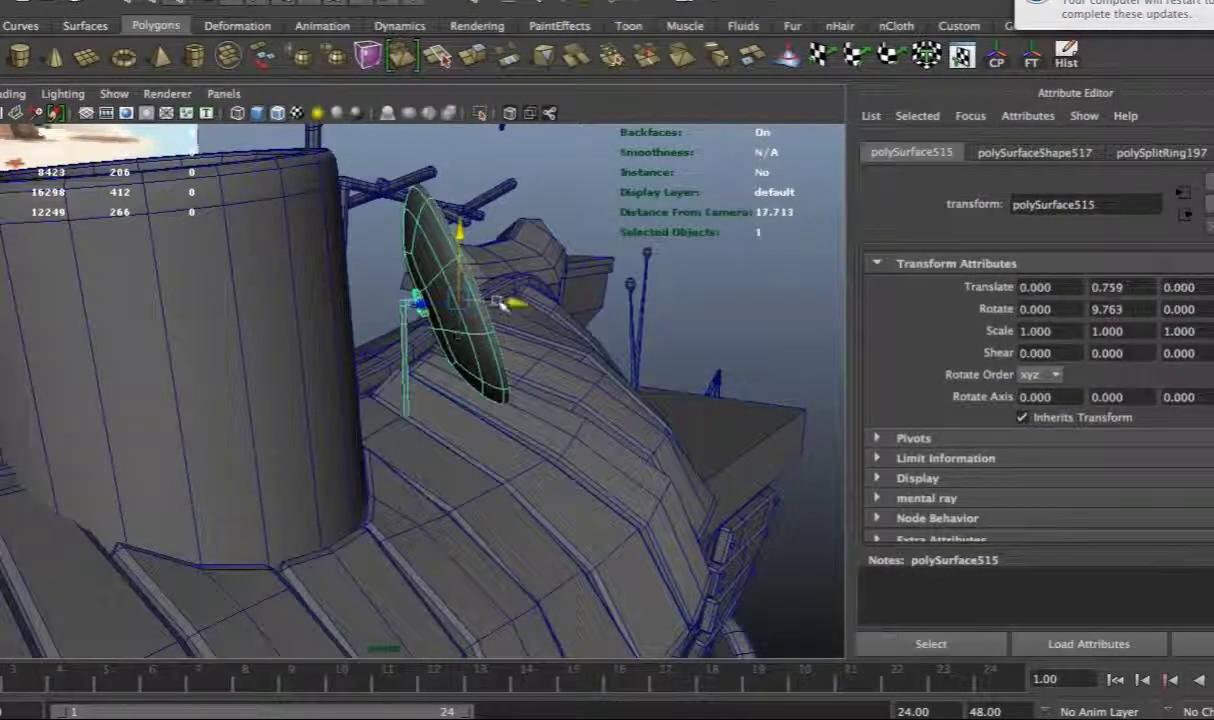
alt+drag(455, 302, 566, 333)
click(447, 271)
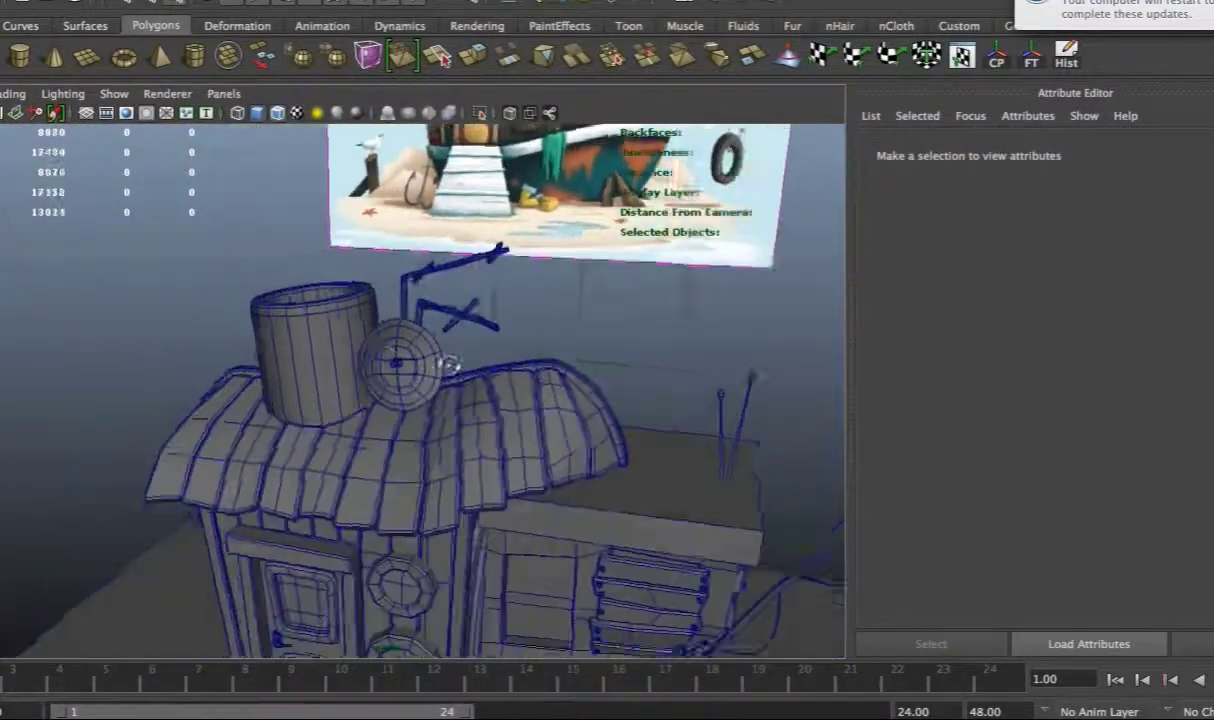
Select faces at the dish's centre and grow the face selection twice
alt+right_drag(449, 366, 455, 474)
alt+drag(455, 474, 318, 397)
click(318, 397)
right_drag(318, 397, 314, 415)
click(300, 380)
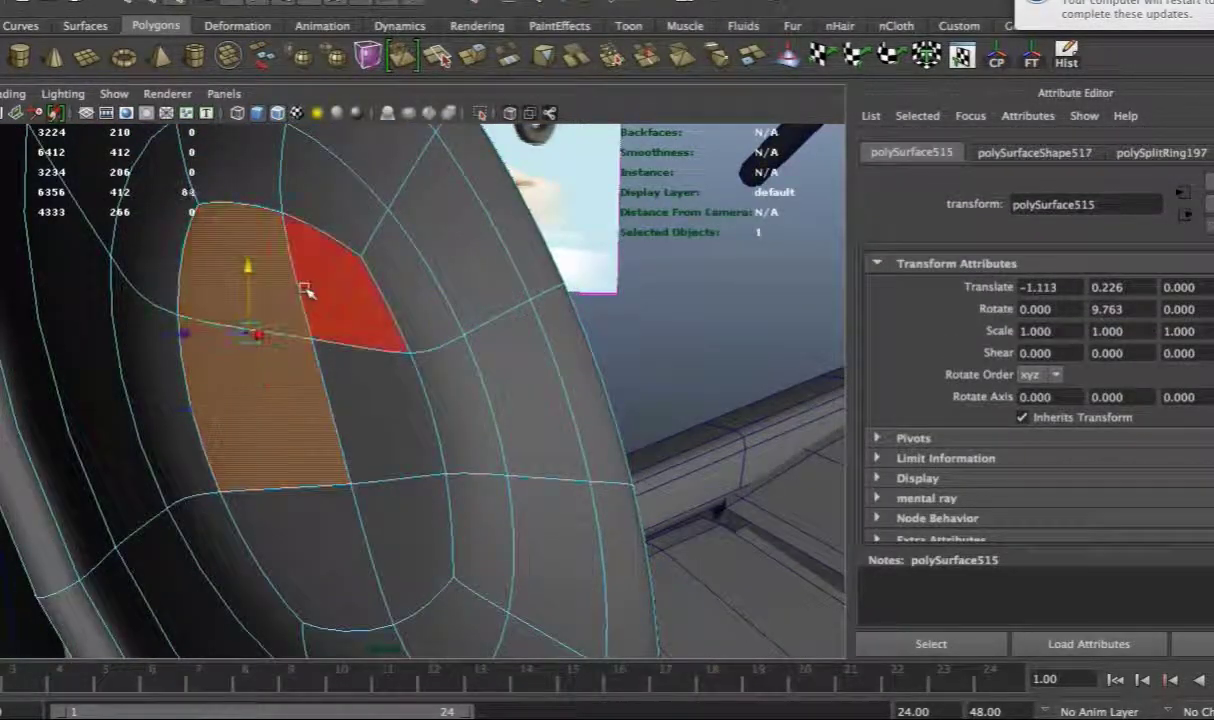
key(shift+period)
key(shift+period)
alt+drag(340, 453, 368, 418)
Return to object mode, compare the roof and satellite dish with the reference image and switch the viewport layout
click(688, 363)
alt+right_drag(688, 363, 282, 363)
alt+drag(282, 363, 656, 317)
right_click(455, 318)
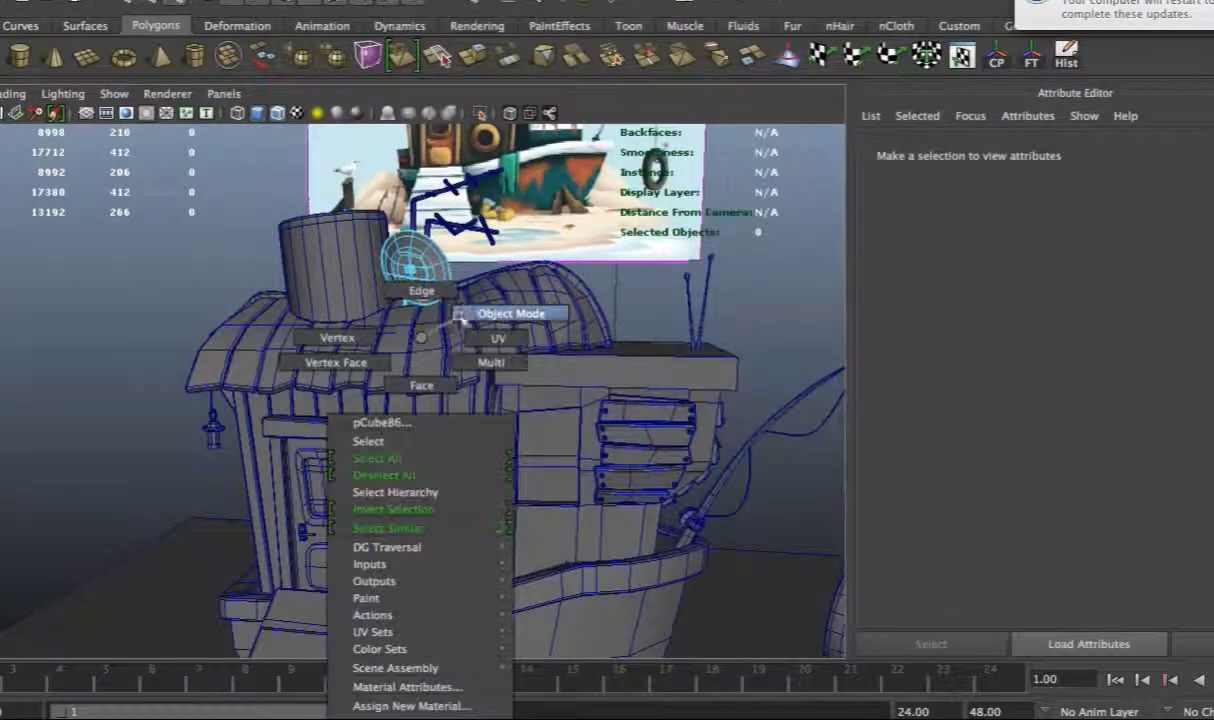
click(455, 318)
click(691, 379)
alt+right_drag(760, 379, 691, 379)
alt+middle_drag(691, 379, 609, 491)
alt+right_drag(609, 491, 646, 437)
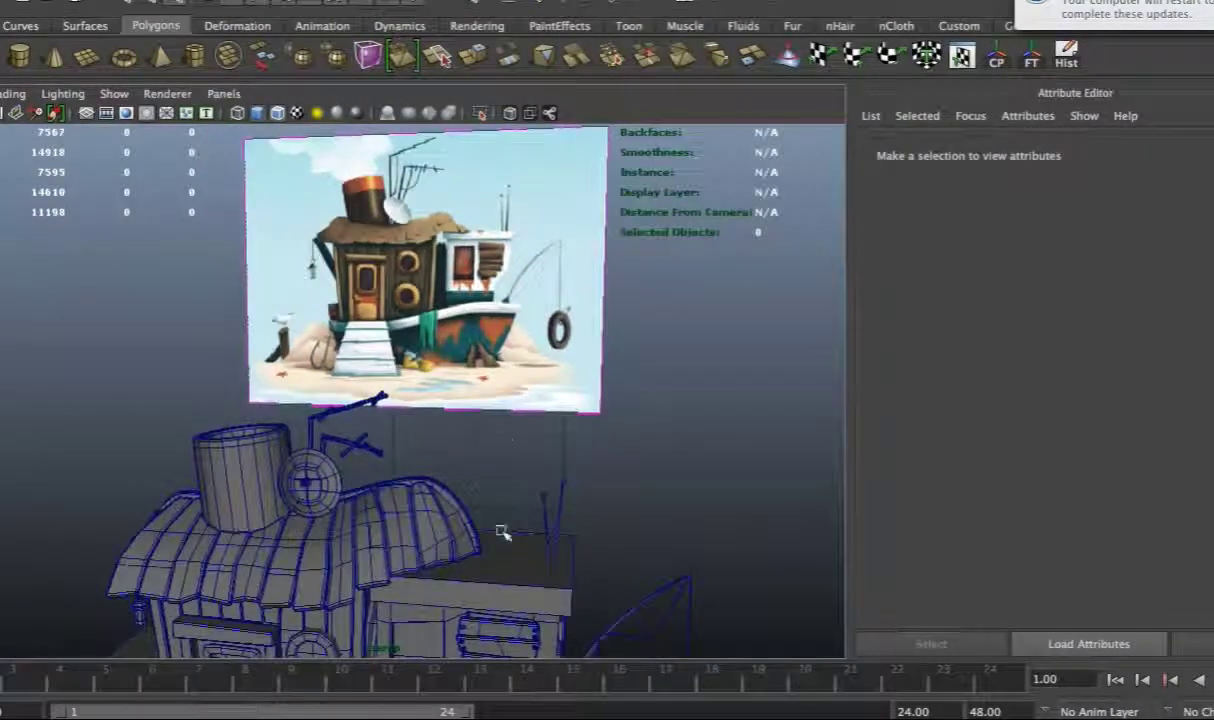
alt+drag(502, 495, 333, 447)
key(space)
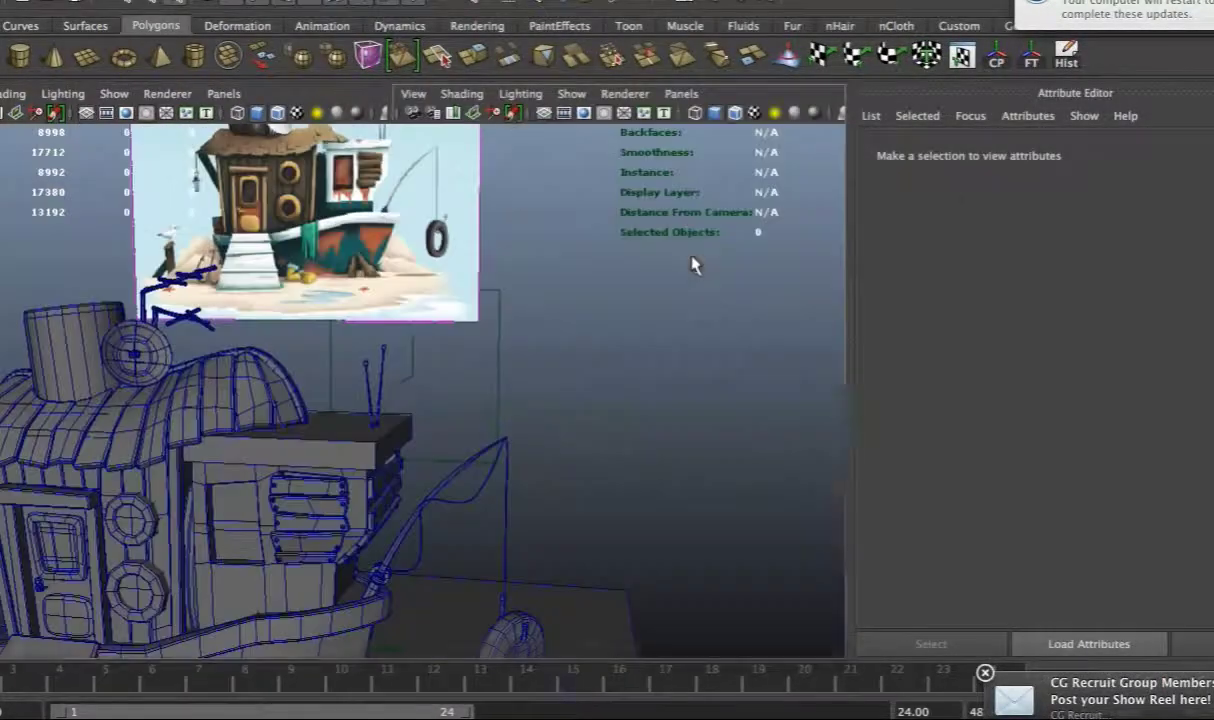
Create a polygon cube in the side view beside the reference image as the dish's receiver head
key(space)
alt+right_drag(650, 493, 18, 35)
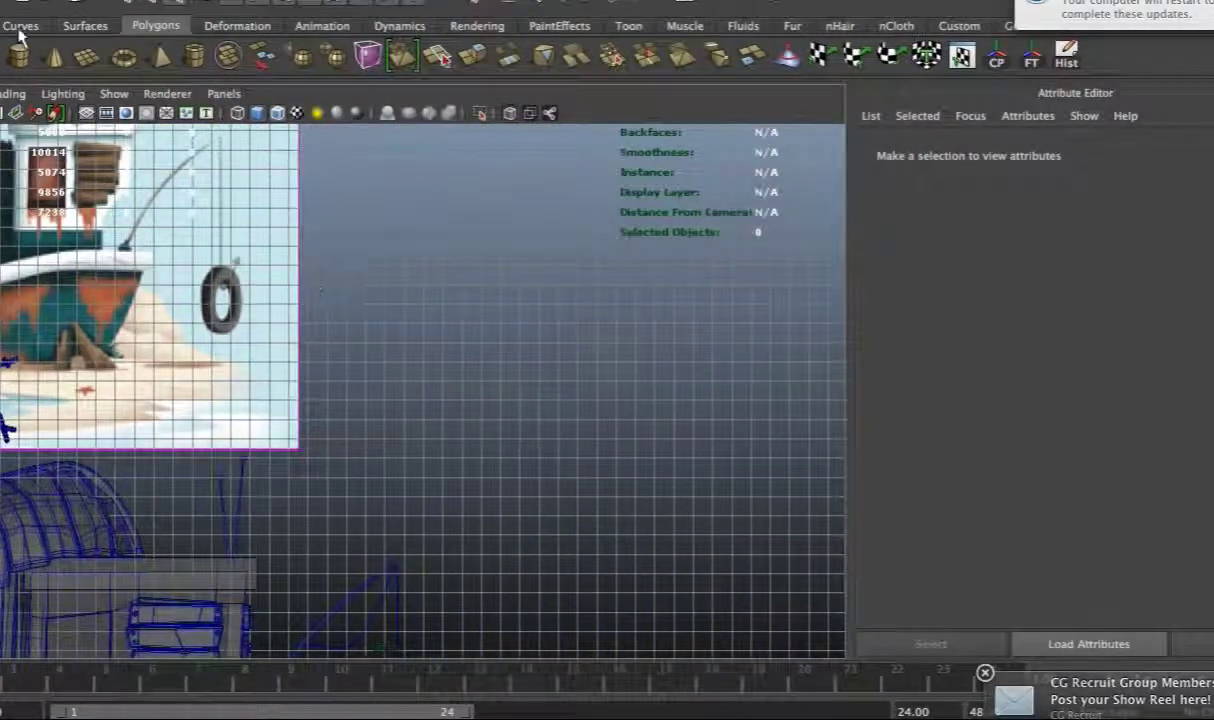
click(18, 55)
drag(424, 224, 561, 266)
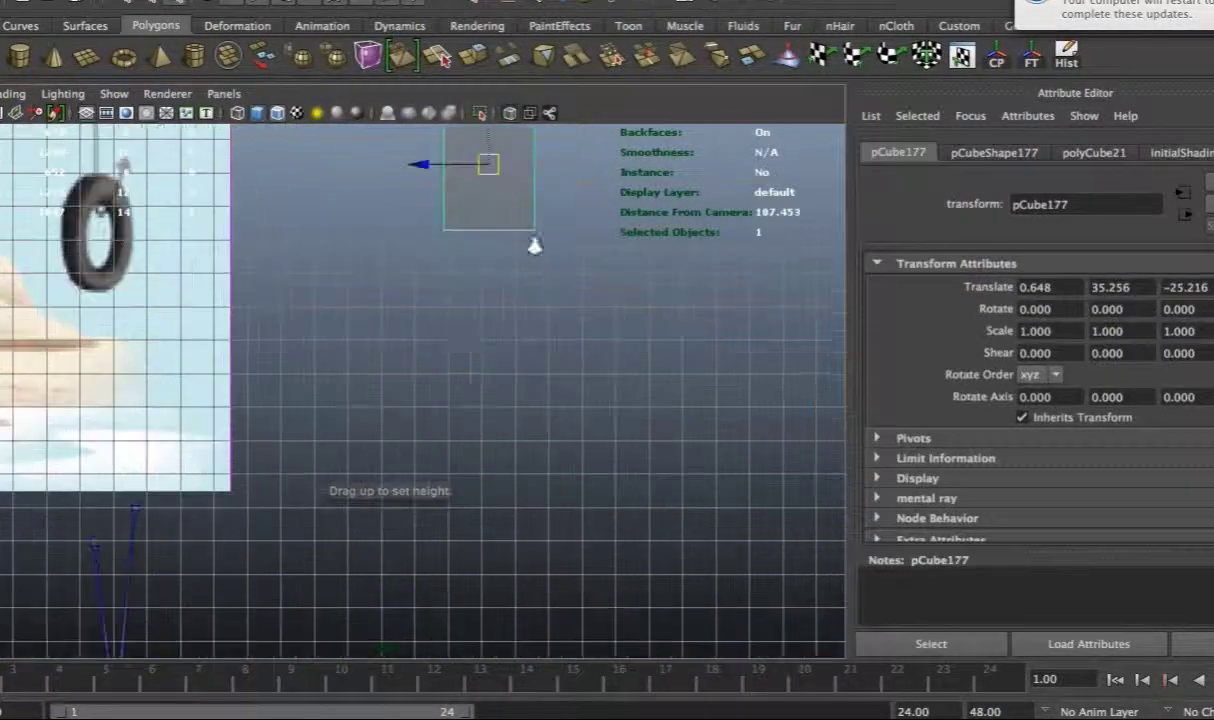
Extrude the cube's bottom face downward by about 0.388 and scale it to about 0.417 to form a tapered neck
alt+right_drag(561, 266, 352, 374)
click(331, 372)
click(436, 55)
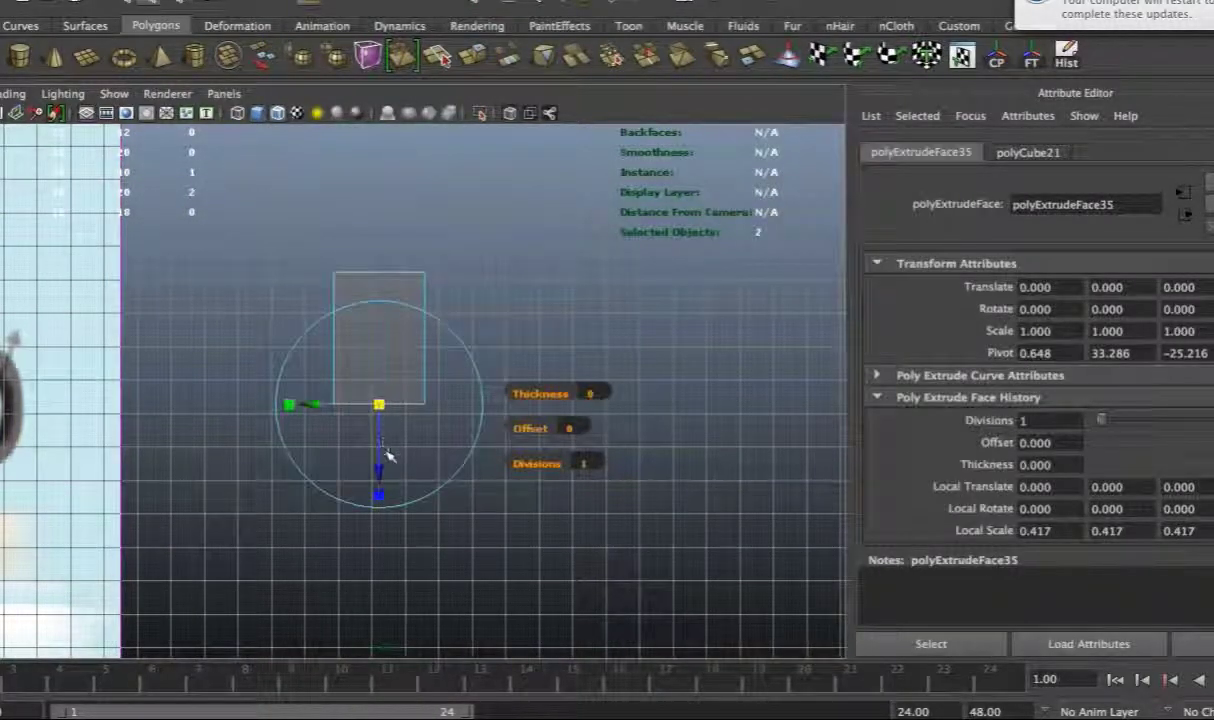
drag(380, 480, 385, 484)
click(382, 487)
drag(380, 496, 378, 442)
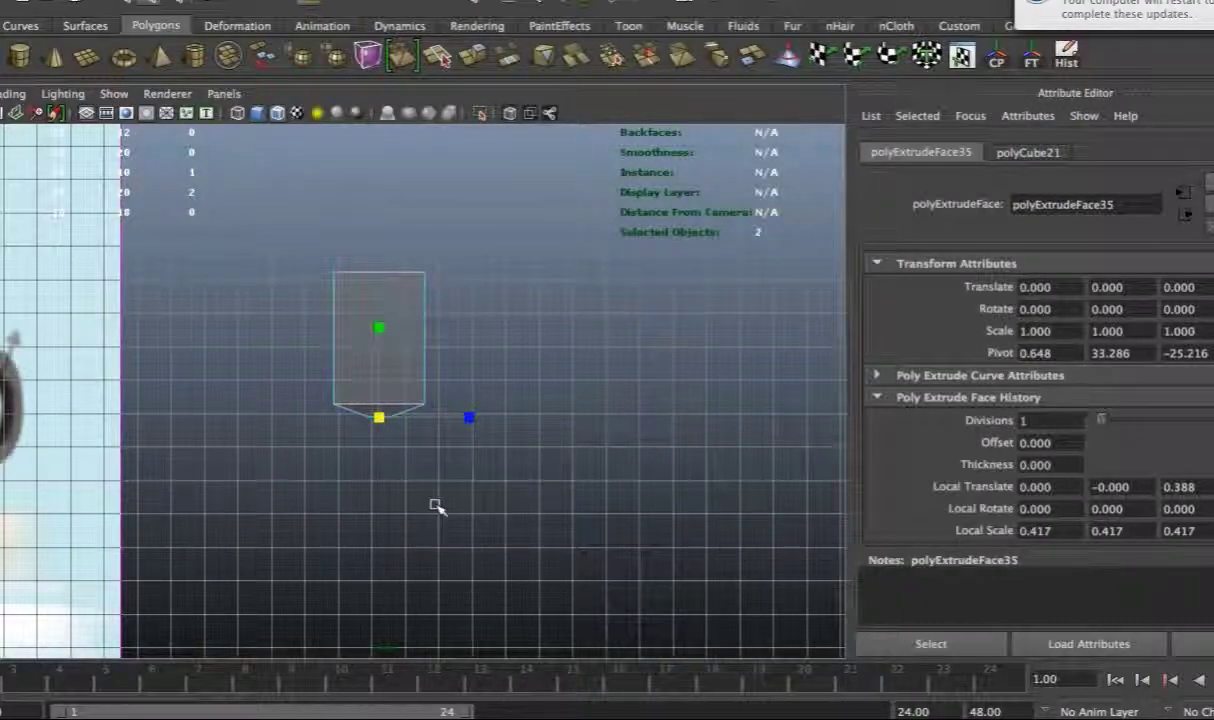
Extrude the neck's bottom face about 11.77 into a long stem and widen its lower end
key(ctrl+e)
alt+drag(523, 501, 475, 283)
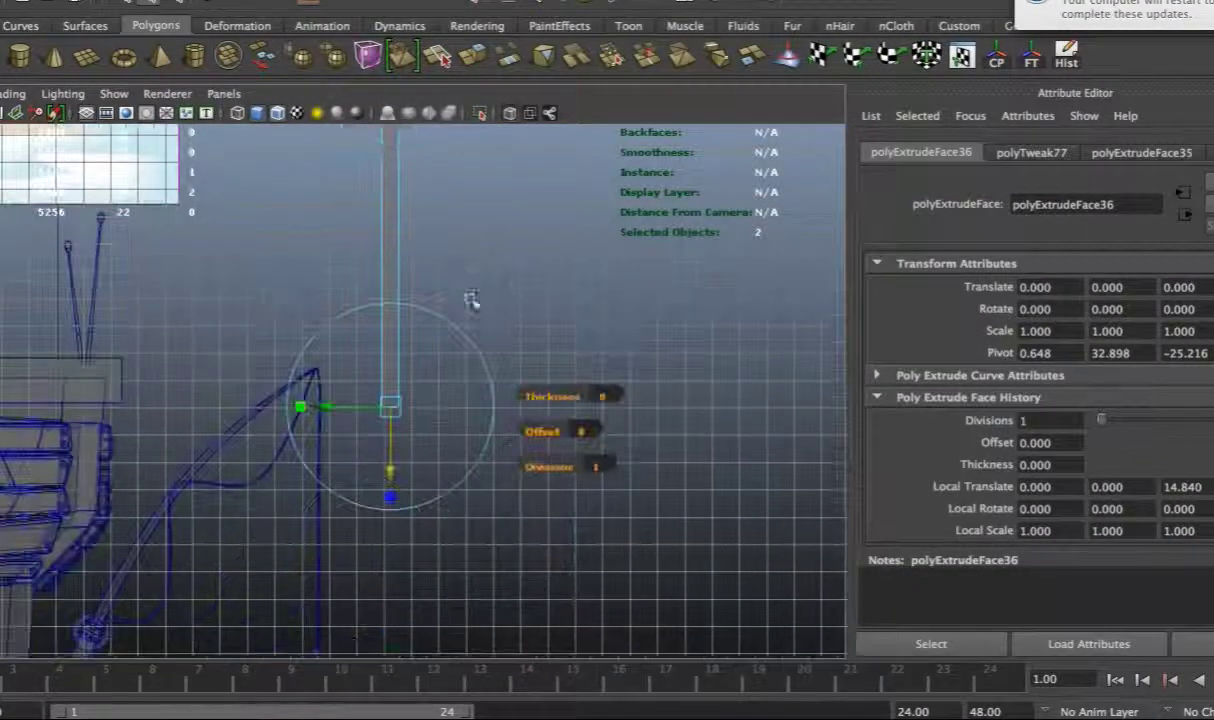
drag(393, 482, 392, 350)
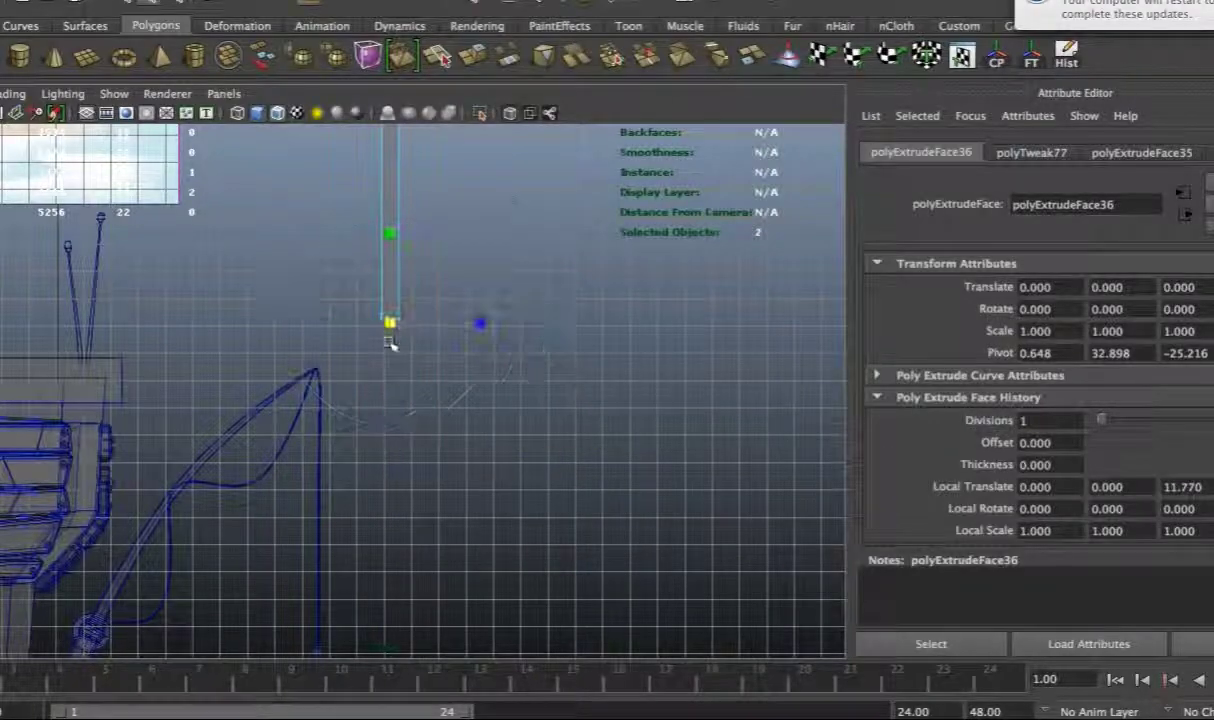
alt+middle_drag(425, 328, 387, 507)
alt+right_drag(387, 507, 404, 361)
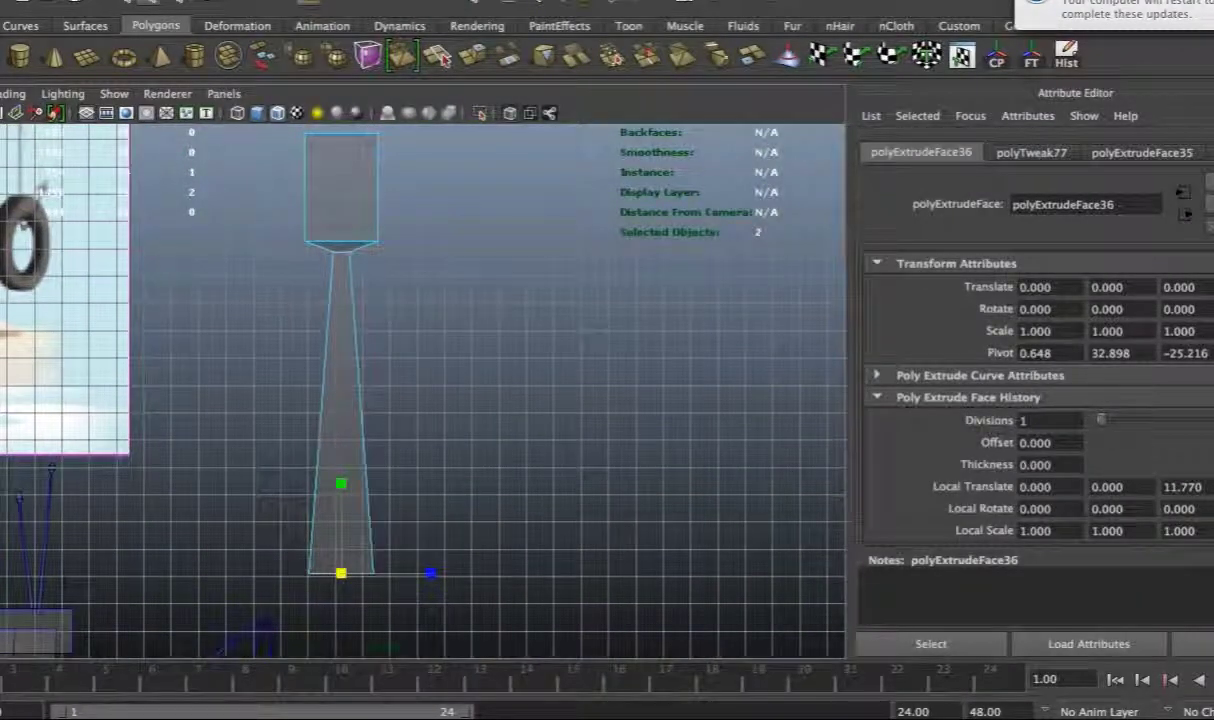
Insert edge loops near the stem's base, at the neck and around the head, and widen the head's middle
click(623, 173)
click(372, 567)
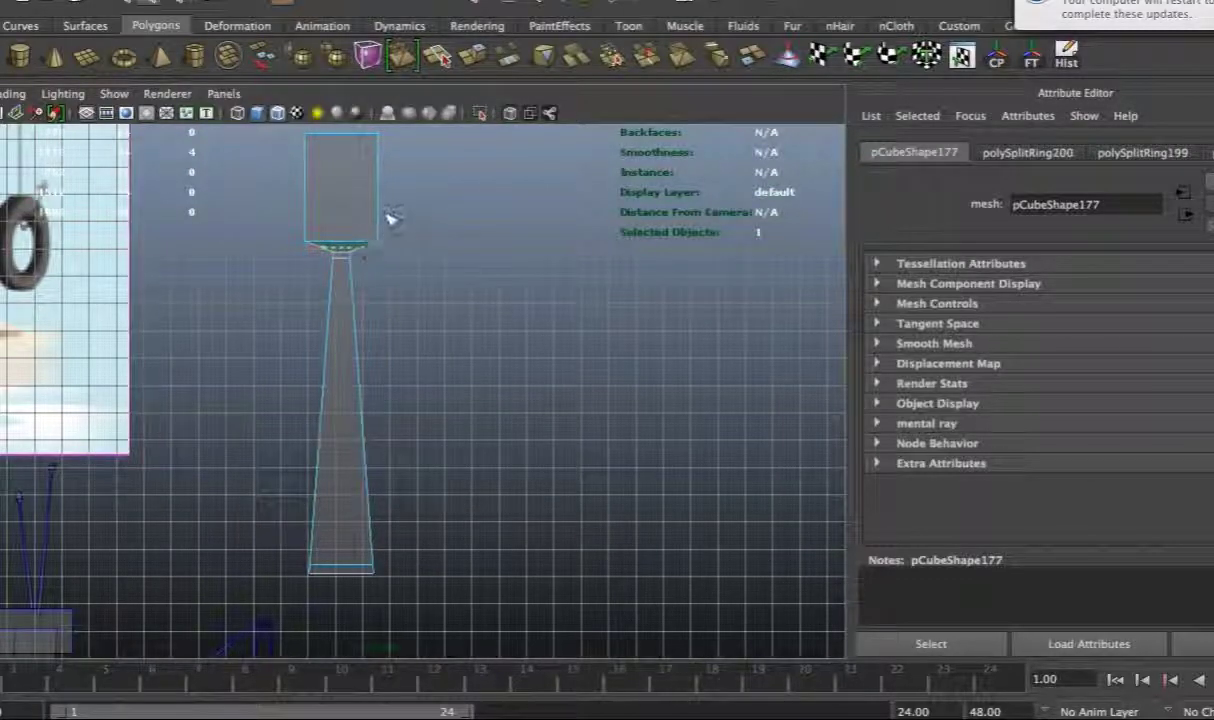
drag(355, 193, 375, 199)
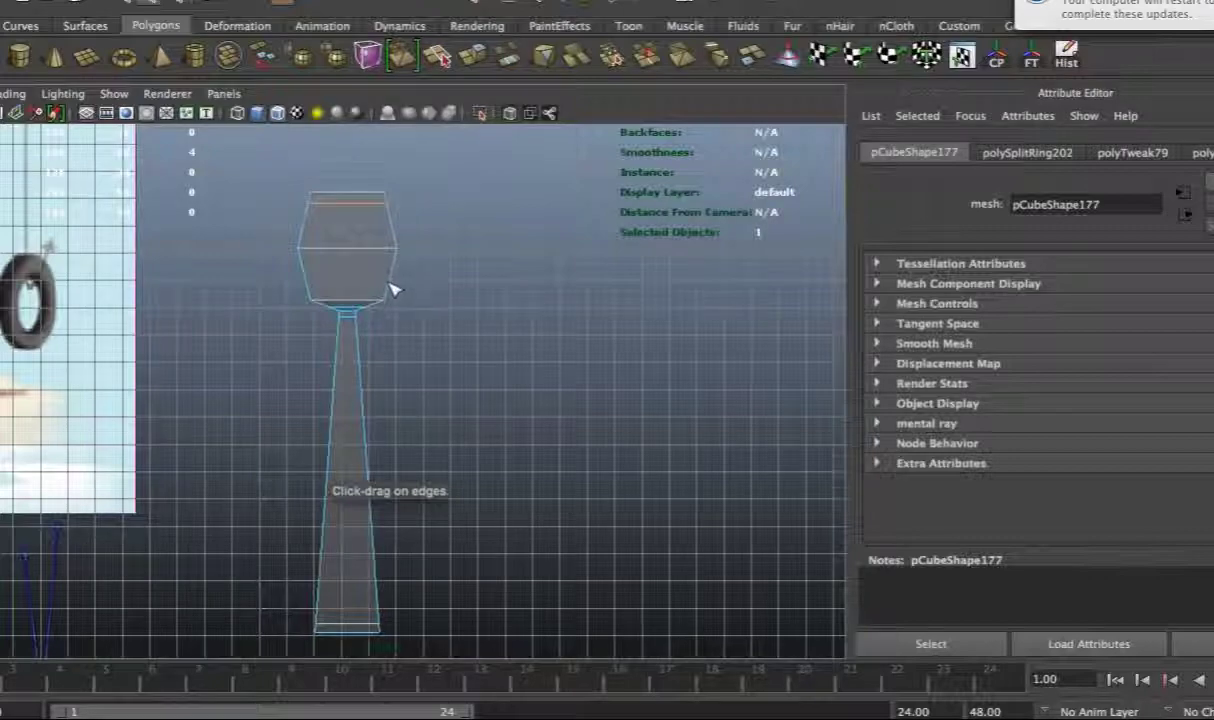
drag(393, 288, 398, 292)
click(390, 296)
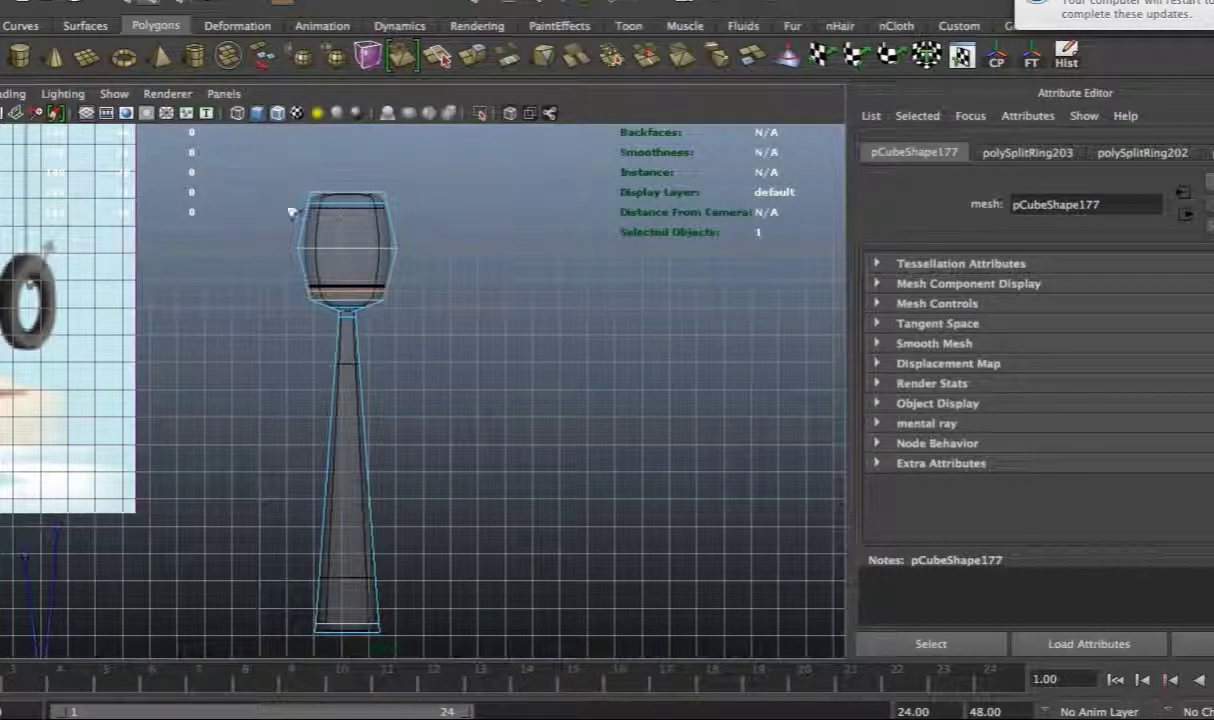
Scale the ring of vertices near the head's upper end to round it and return to object mode in the perspective view
right_drag(355, 222, 401, 207)
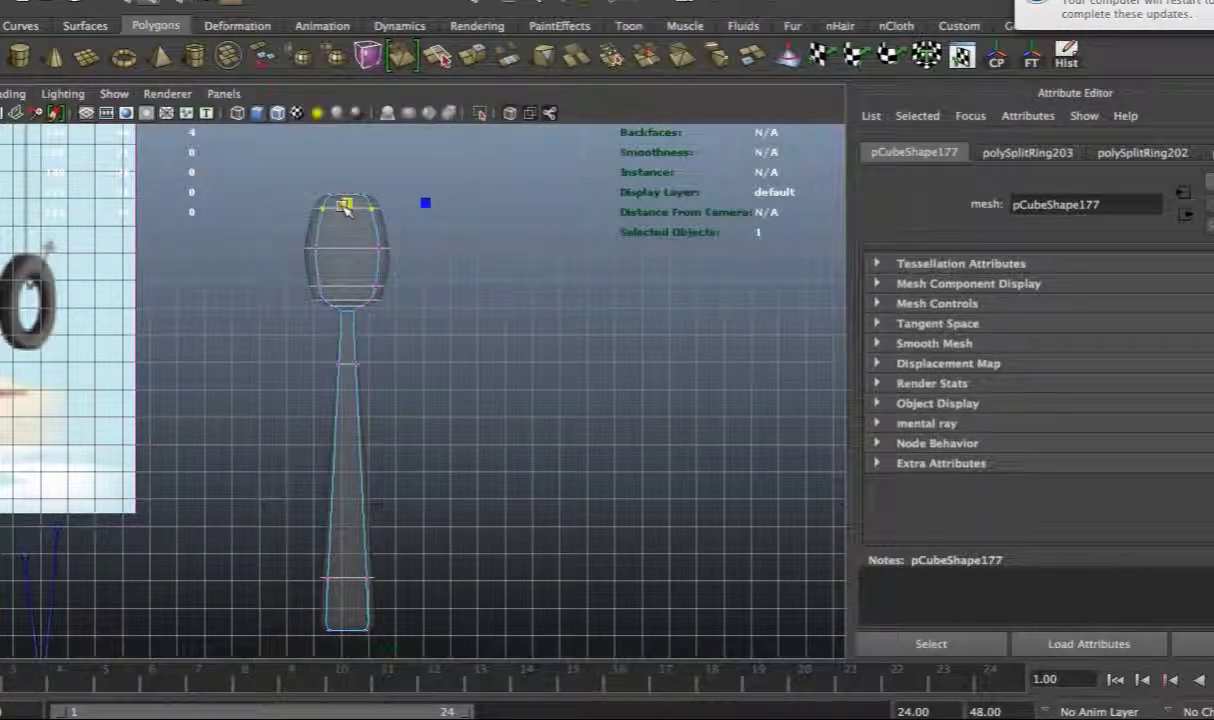
click(393, 339)
key(space)
key(space)
alt+drag(558, 373, 390, 378)
right_drag(390, 378, 442, 352)
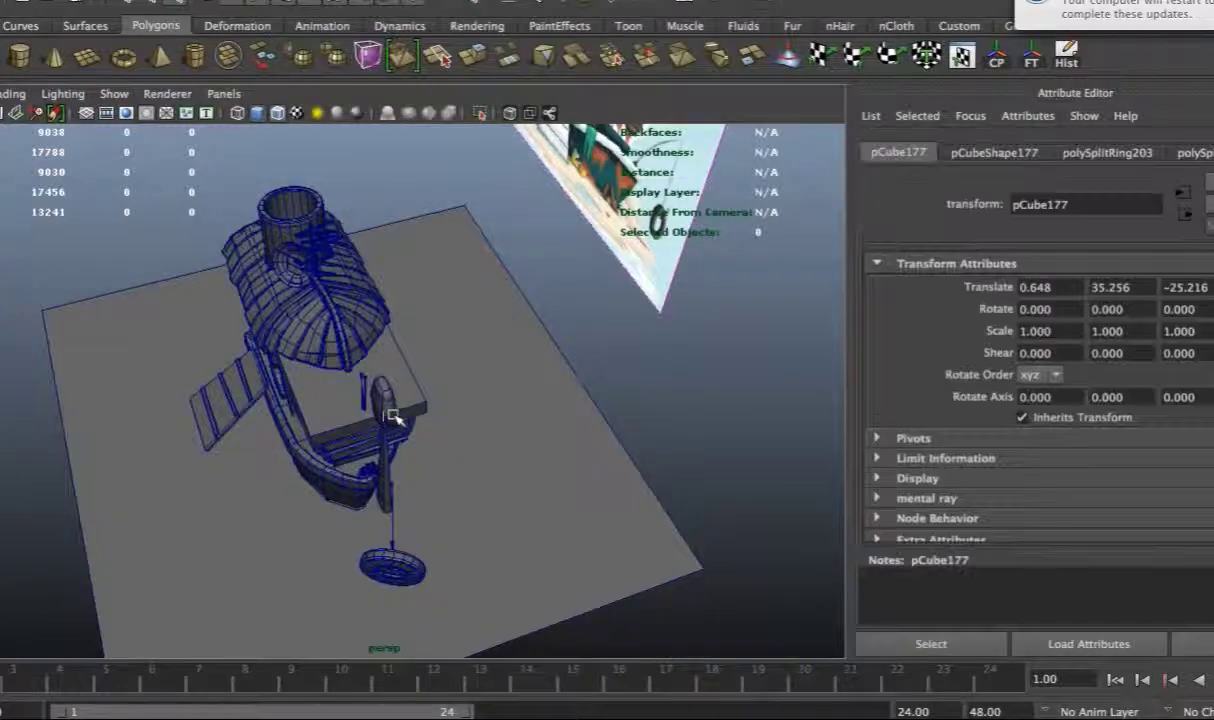
Move the receiver arm to Z 2.758 above the chimney and scale it to about 0.339, 0.186 and 0.186
key(ctrl+z)
key(ctrl+z)
key(ctrl+z)
key(ctrl+z)
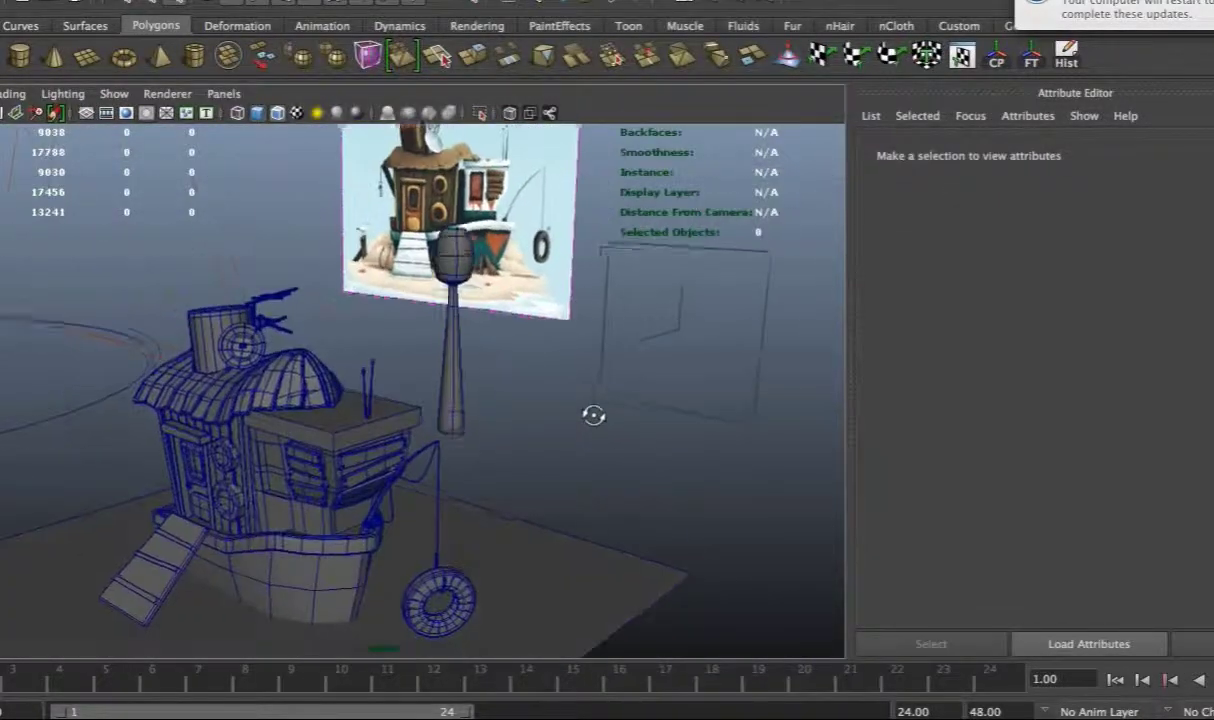
drag(466, 314, 175, 325)
key(f)
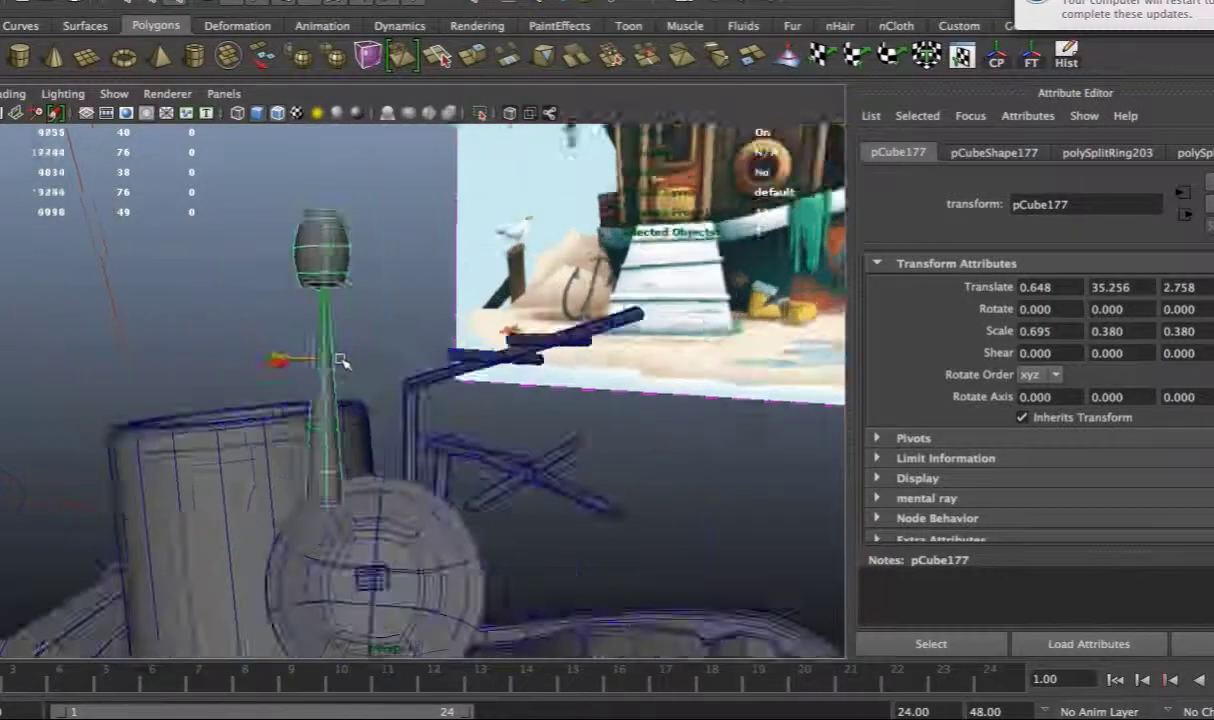
drag(384, 402, 273, 416)
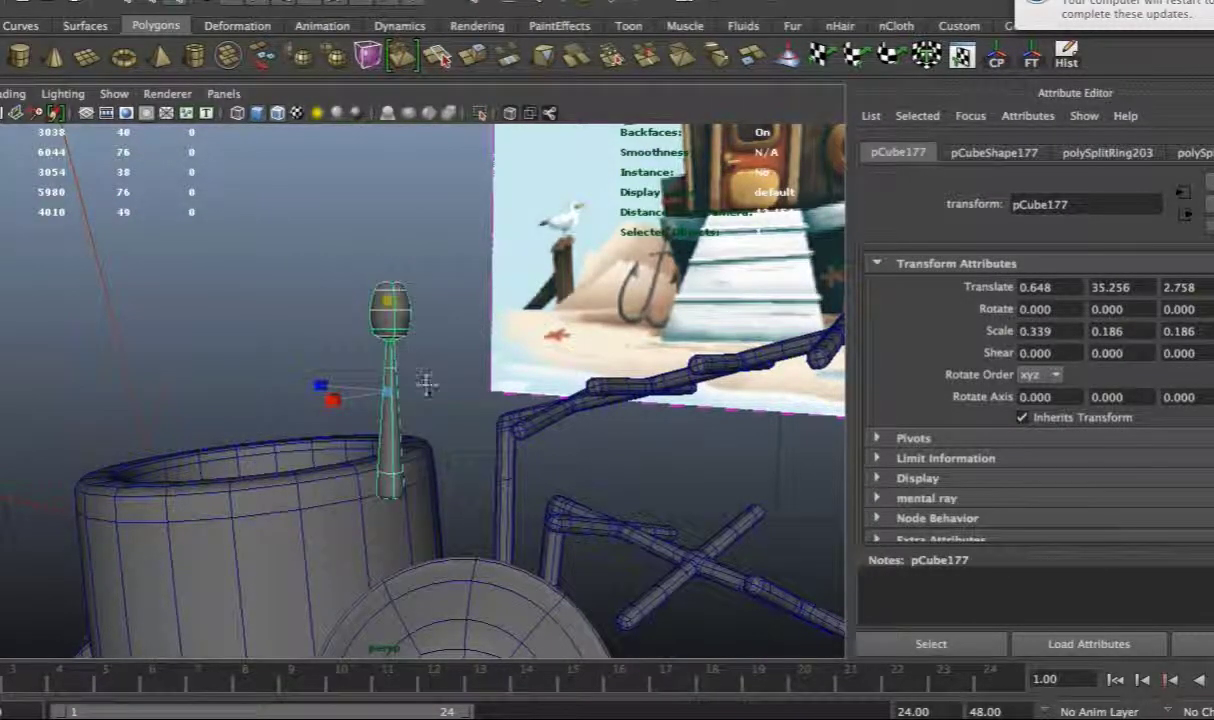
Adjust the vertices along the receiver arm's stem and place the object's pivot at the stem's base
alt+drag(428, 387, 425, 263)
right_drag(425, 263, 469, 412)
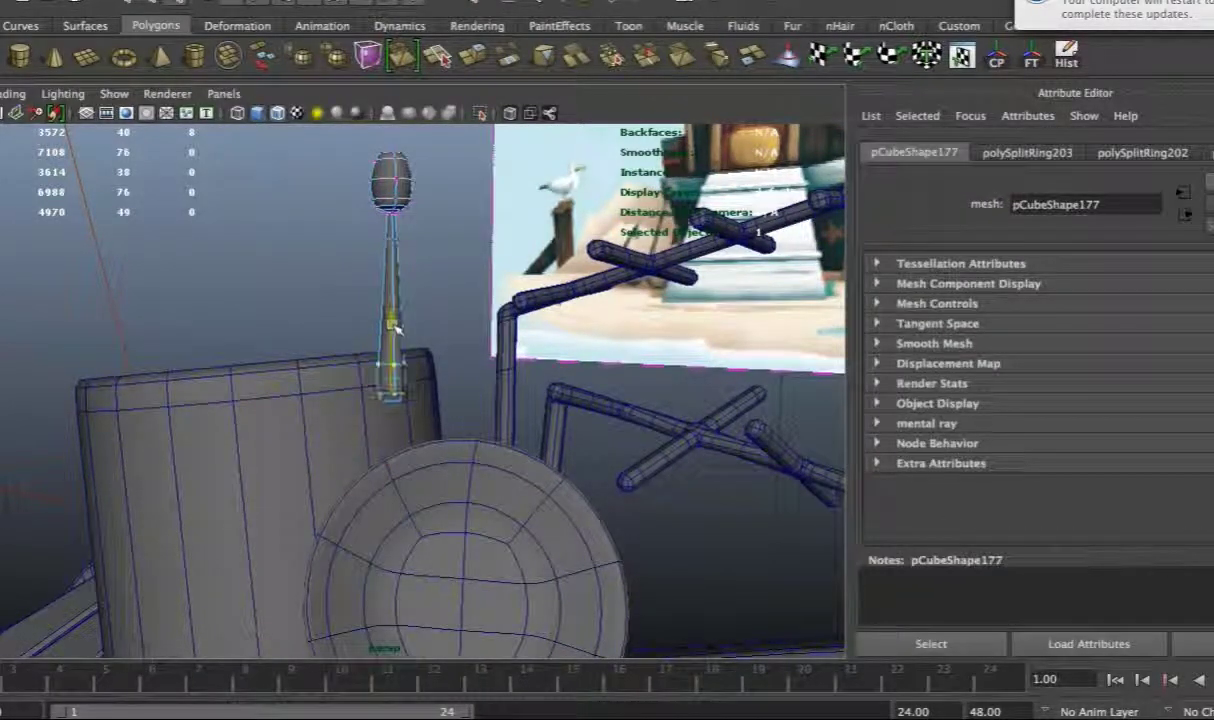
click(396, 307)
click(394, 256)
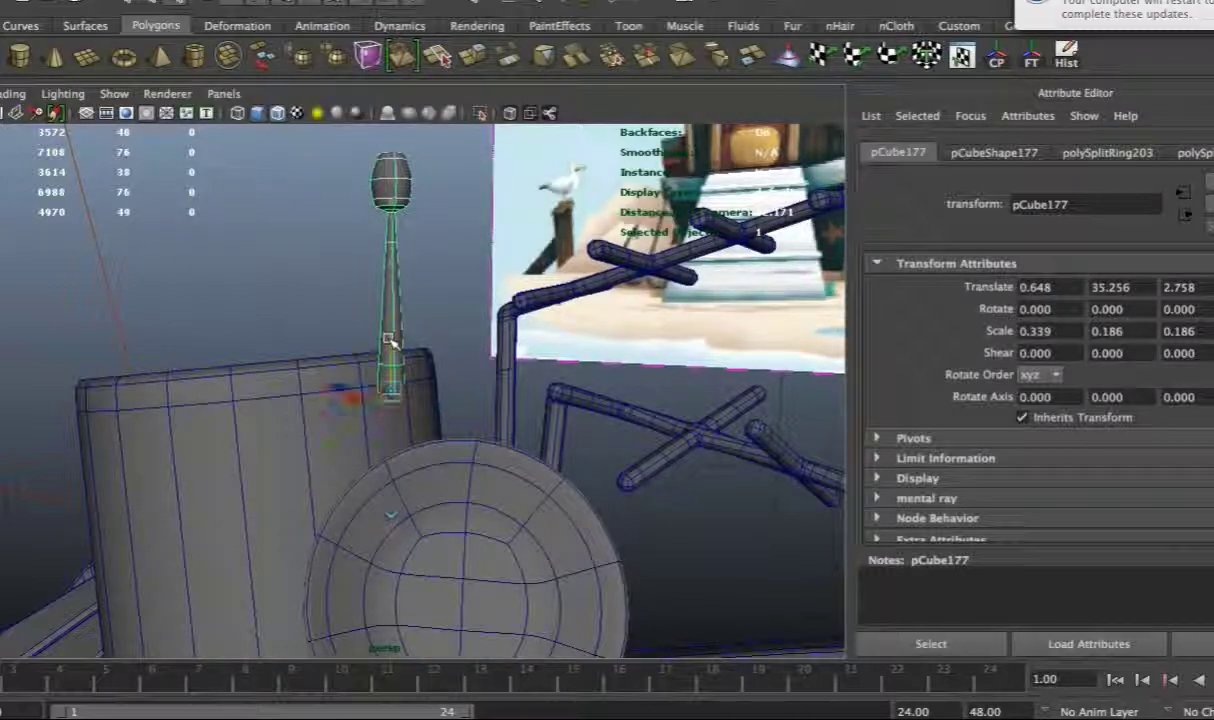
Move the receiver arm to about -0.017, 31.595, 2.194 inside the dish and rotate it to about -44, 3, -41 degrees
alt+drag(393, 343, 356, 199)
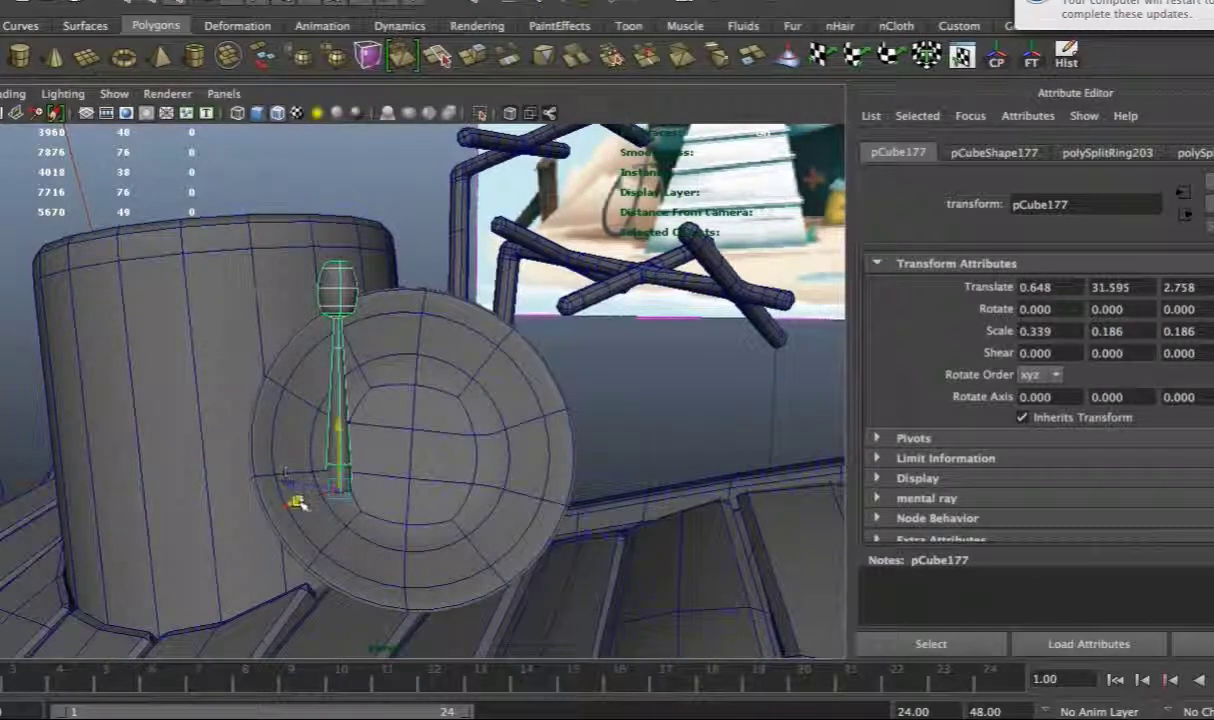
alt+drag(366, 505, 302, 487)
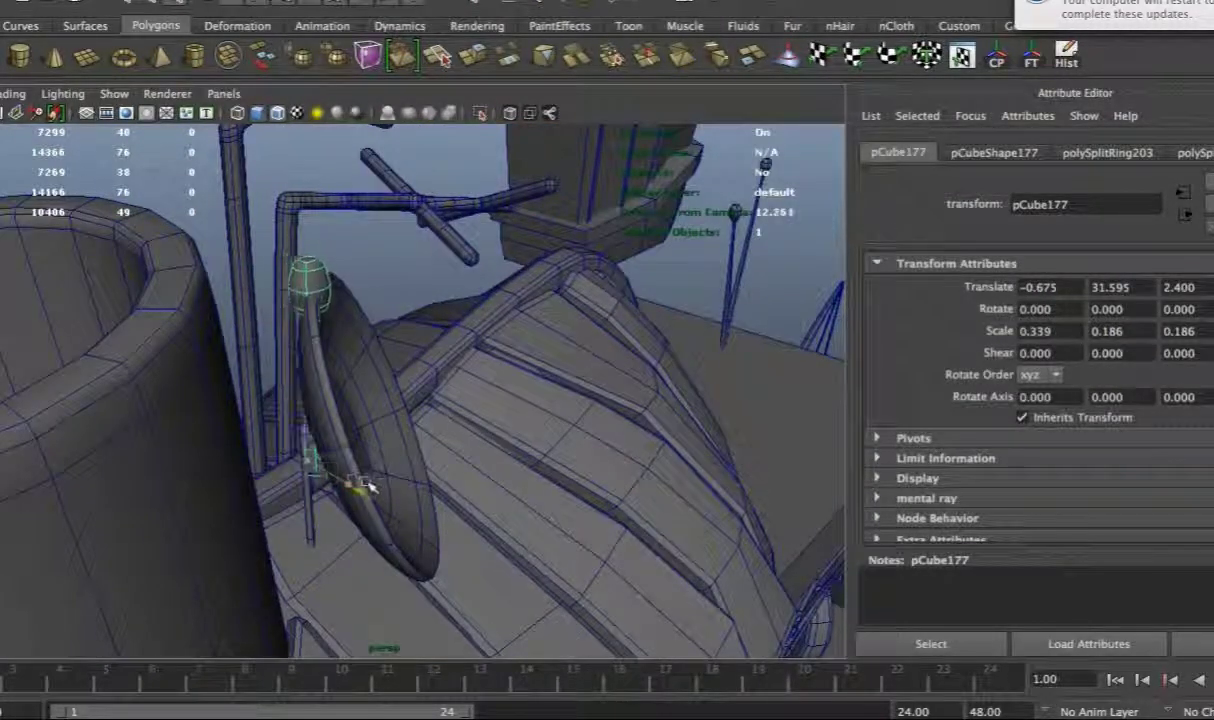
drag(370, 426, 305, 405)
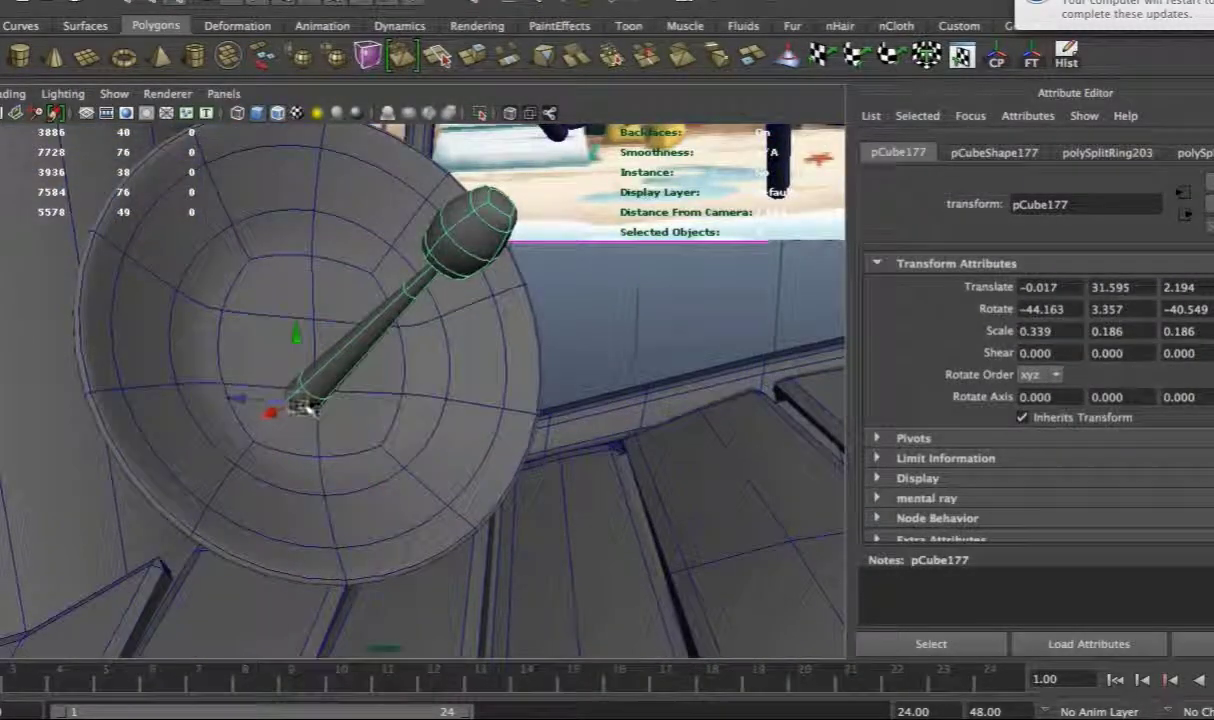
Refine the receiver arm at the dish's centre to about -0.121, 31.969, 2.070 with a rotation of about -40, -8, -49 degrees
drag(347, 358, 331, 374)
click(688, 360)
alt+drag(688, 360, 570, 390)
click(420, 348)
key(f)
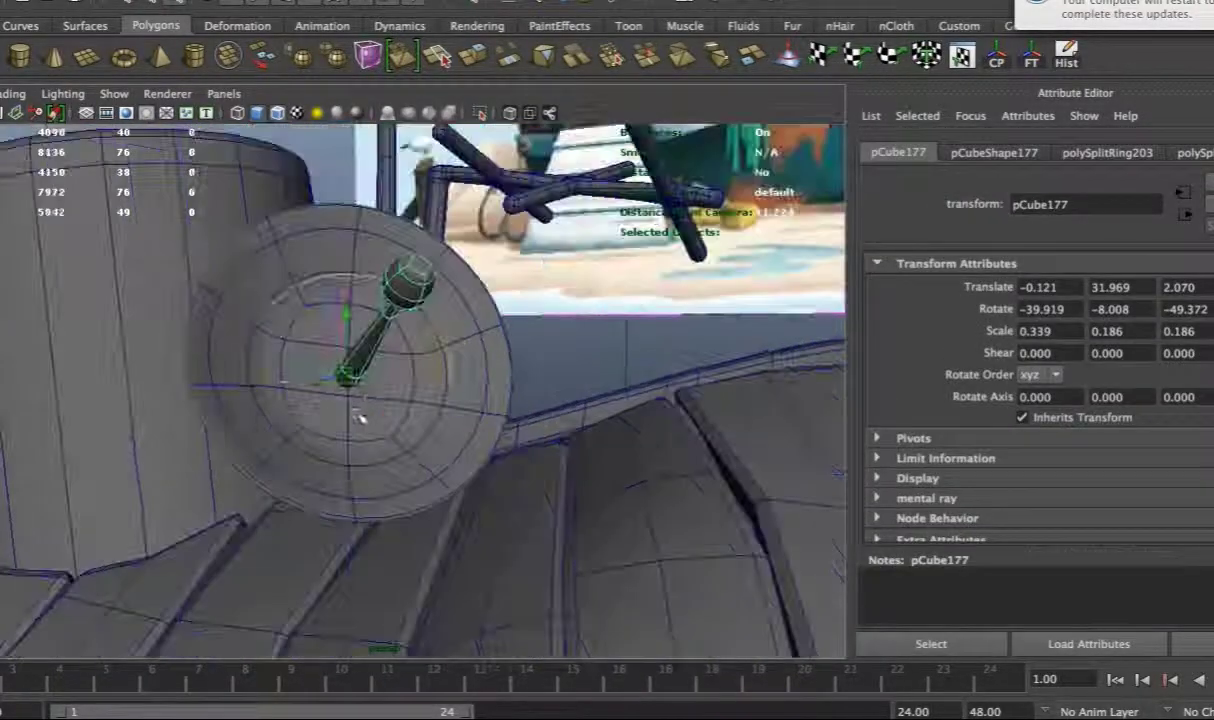
scroll(347, 358, down, 3)
click(442, 374)
alt+drag(442, 374, 553, 366)
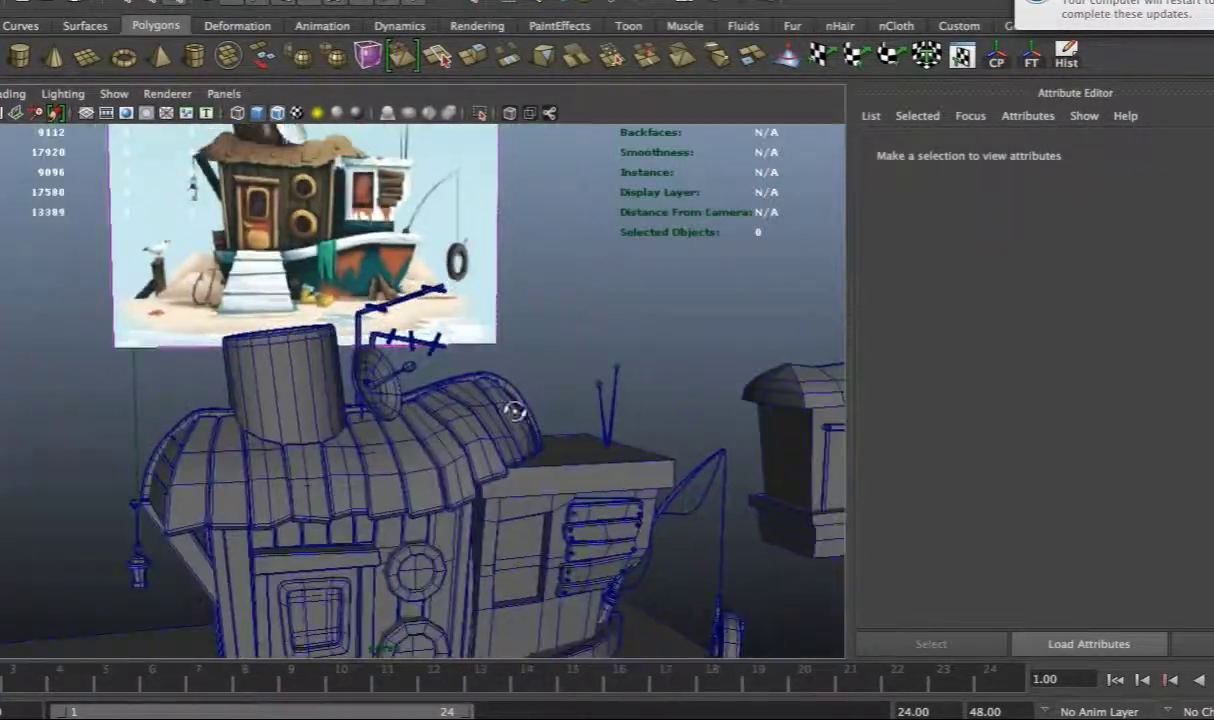
scroll(553, 366, down, 3)
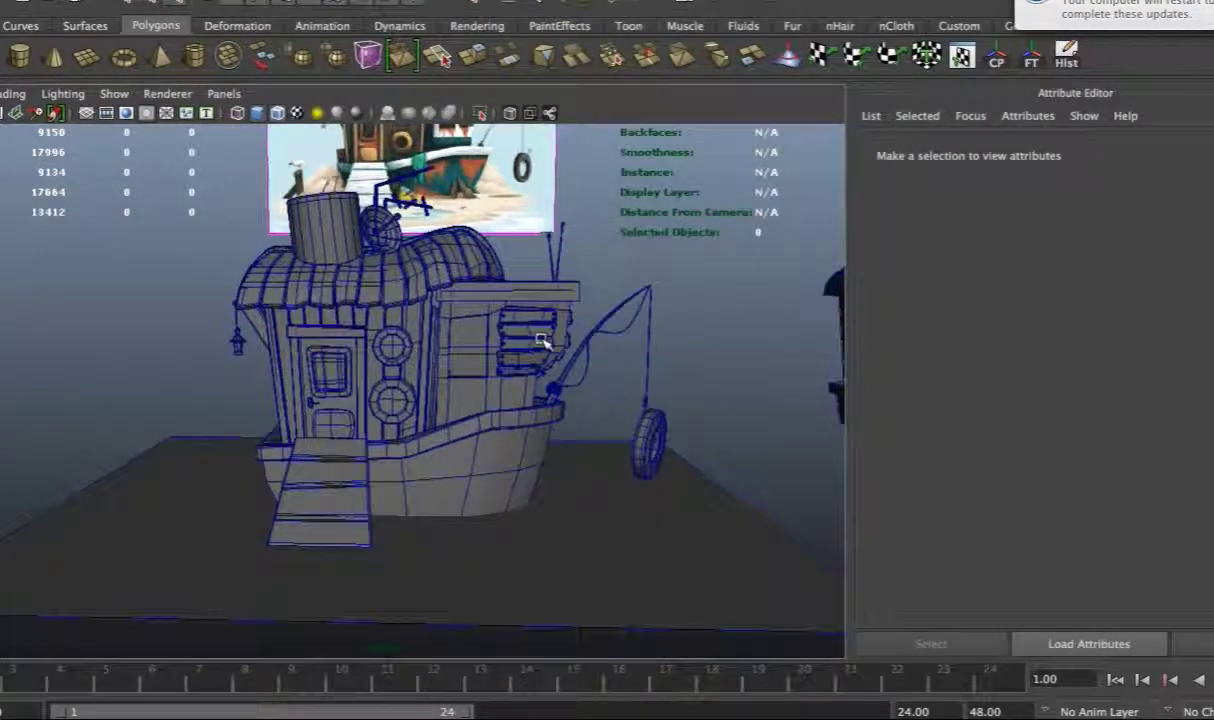
Create another large polygon cube in the side view beside the reference image
key(space)
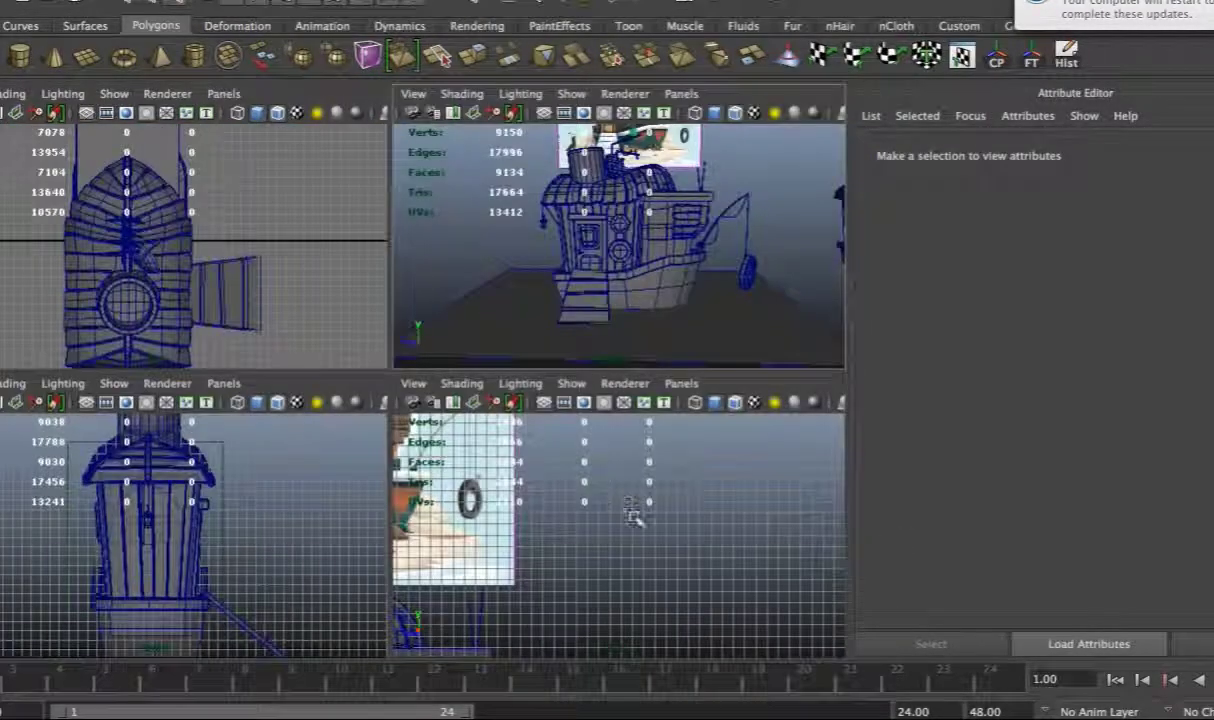
key(space)
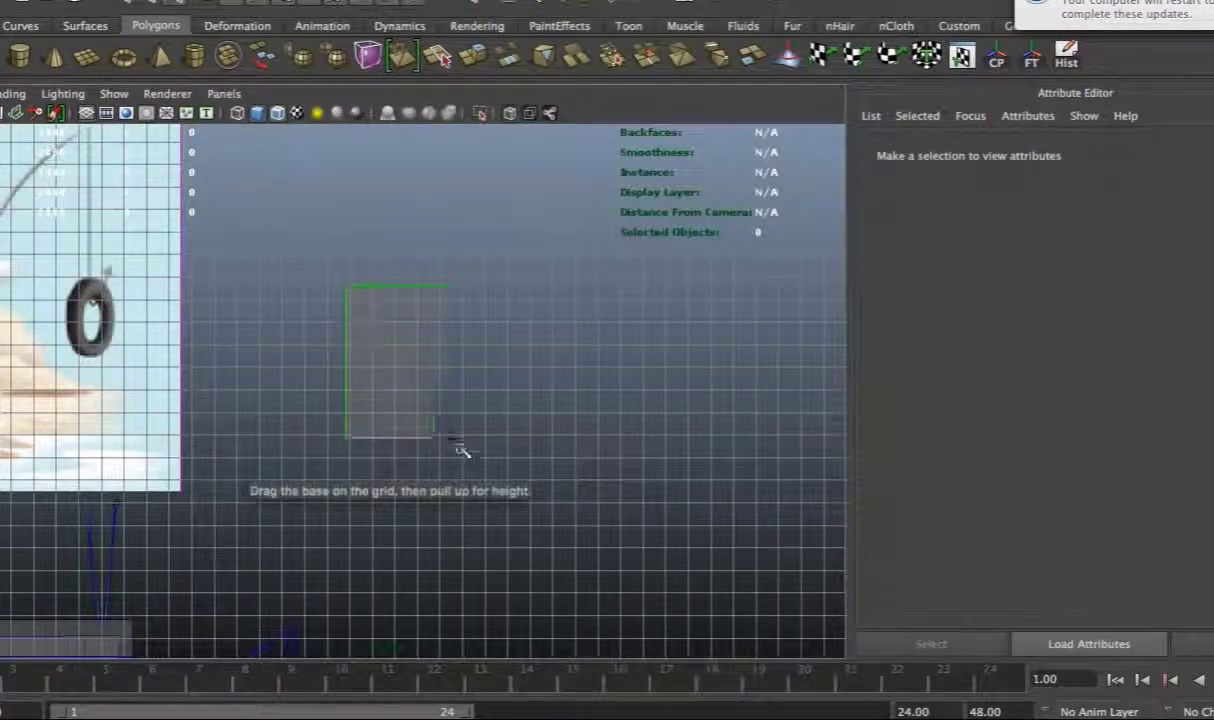
drag(440, 442, 558, 462)
drag(632, 337, 352, 244)
key(f)
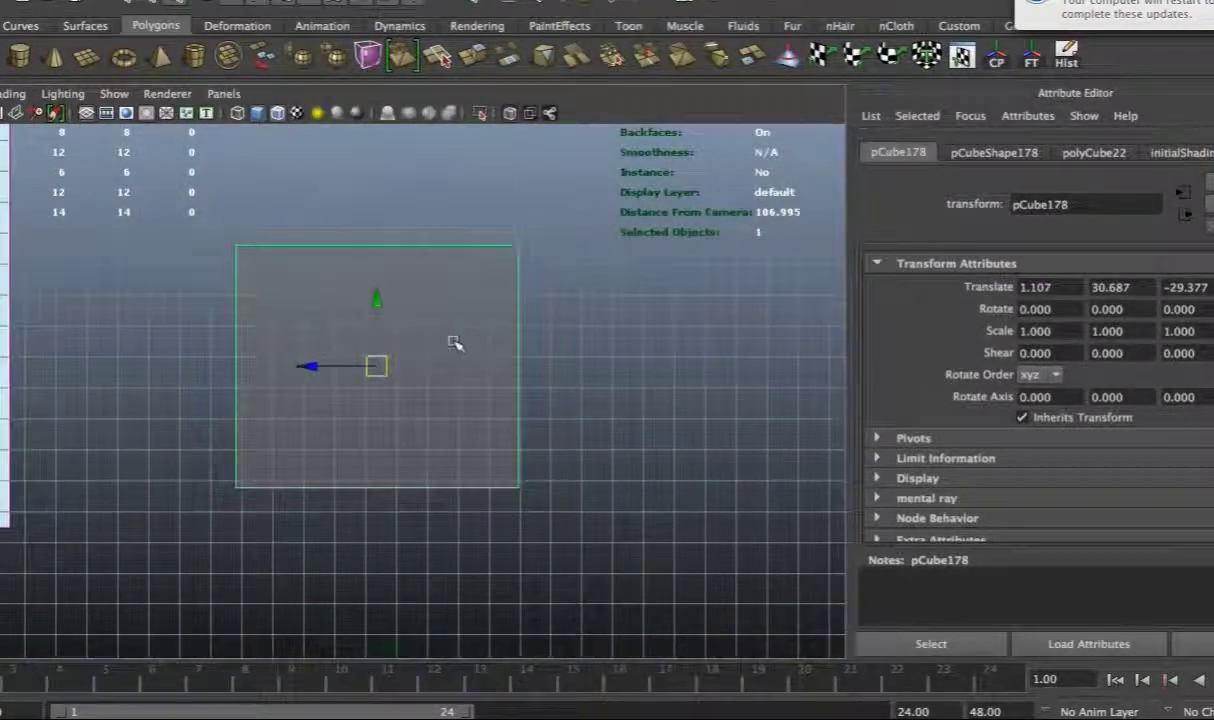
Insert two evenly spaced vertical edge loops in the new cube with the Insert Edge Loop Tool's multiple-loops option
click(560, 0)
click(560, 176)
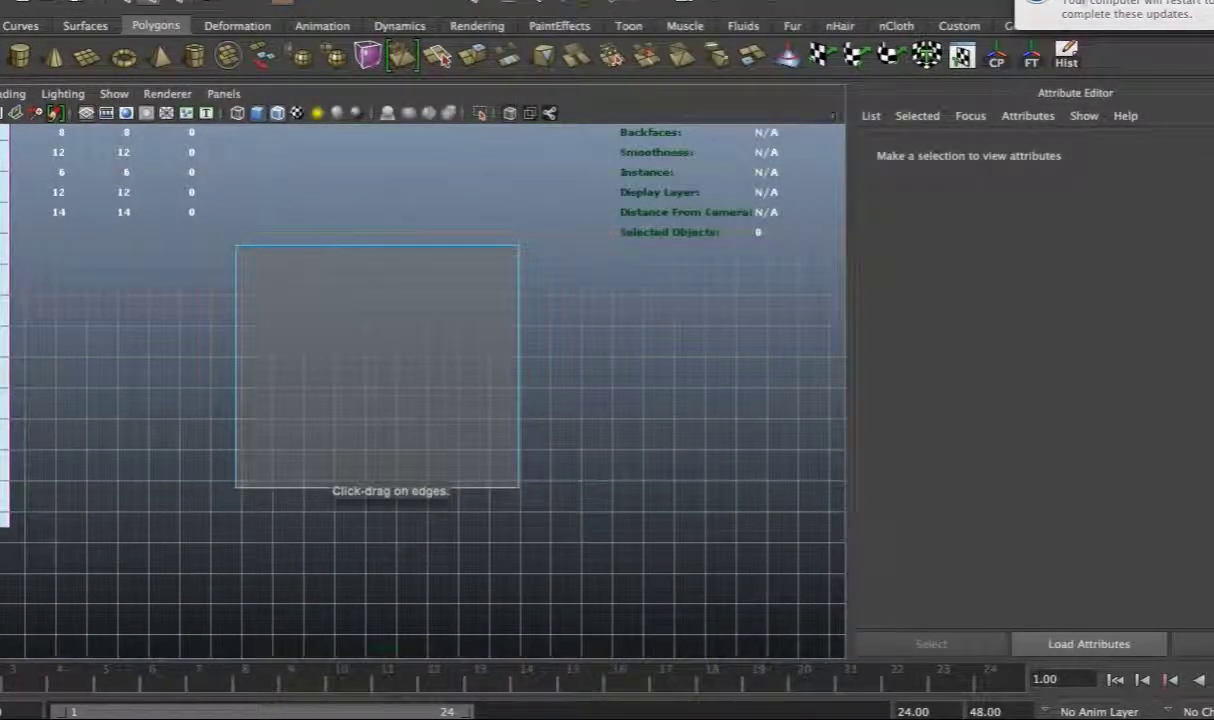
double_click(401, 55)
click(85, 258)
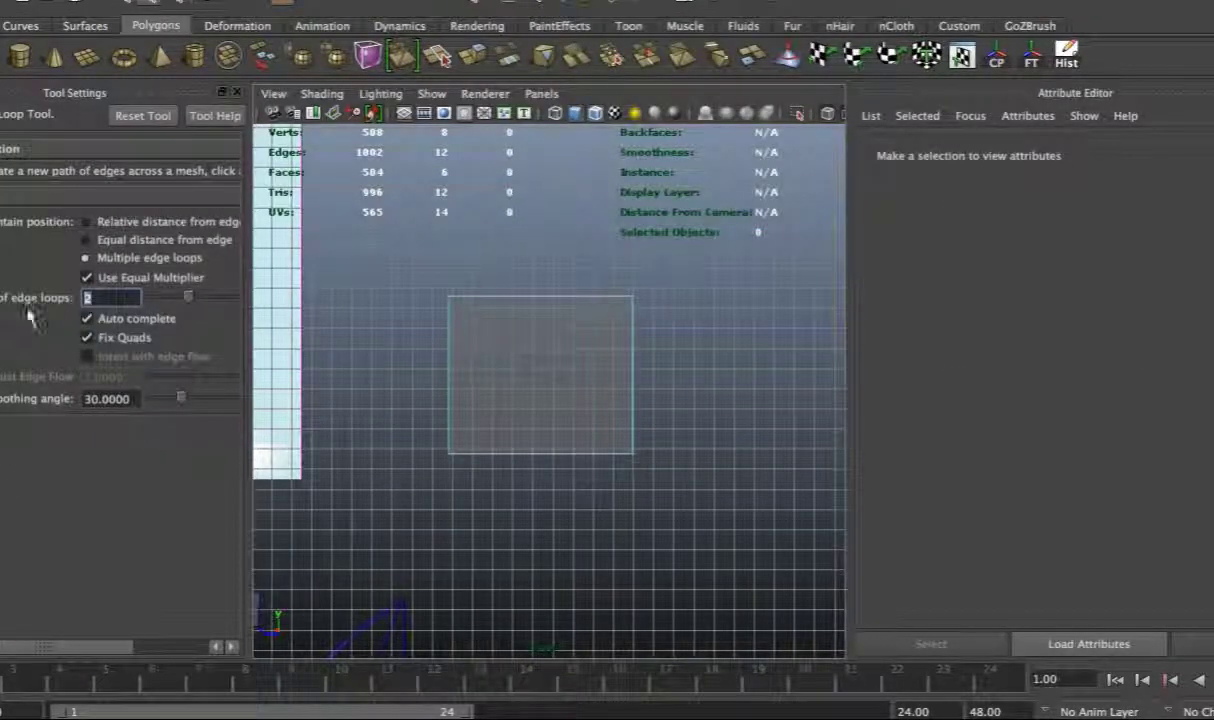
click(520, 287)
key(q)
key(y)
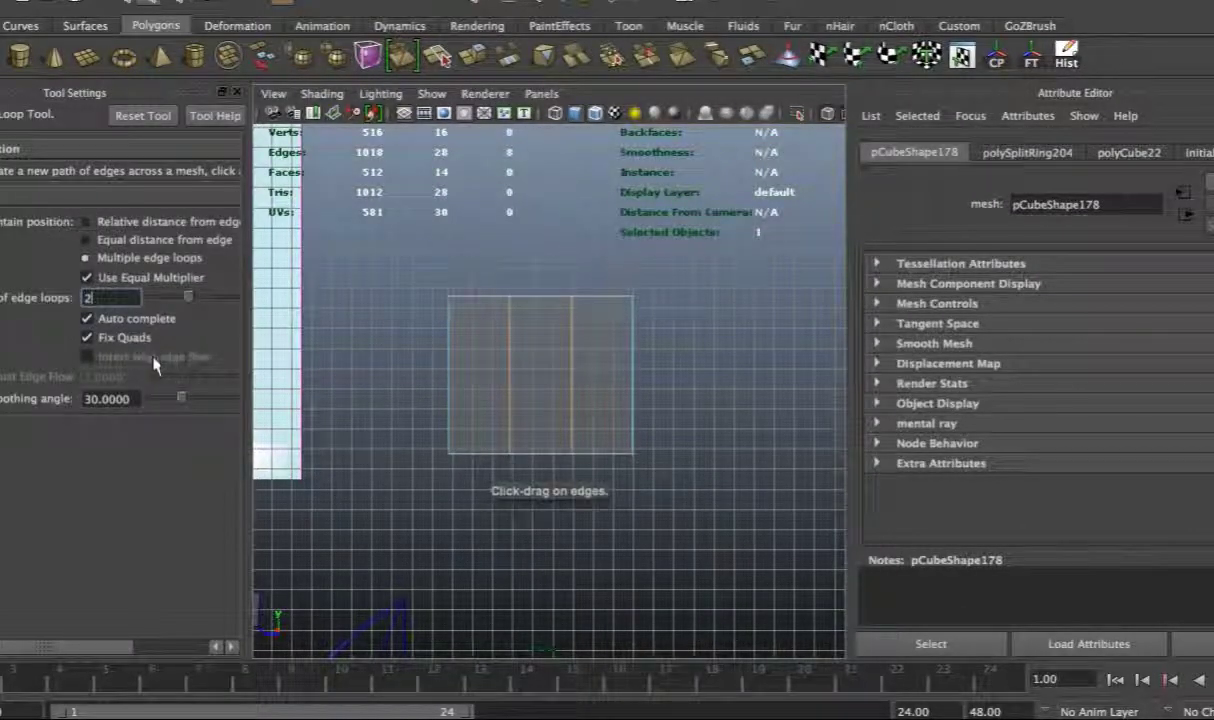
Insert a horizontal edge loop around the cube's middle and set the tool back to relative distance from edge
key(ctrl+shift+t)
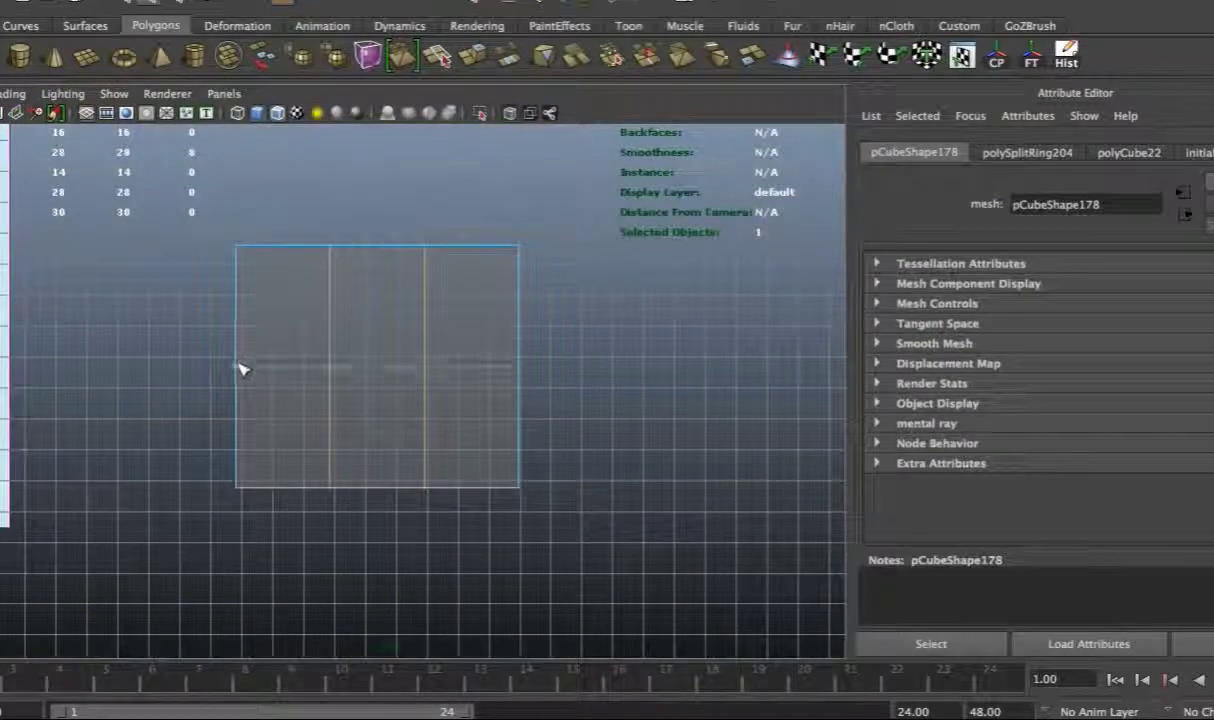
key(ctrl+shift+t)
click(73, 228)
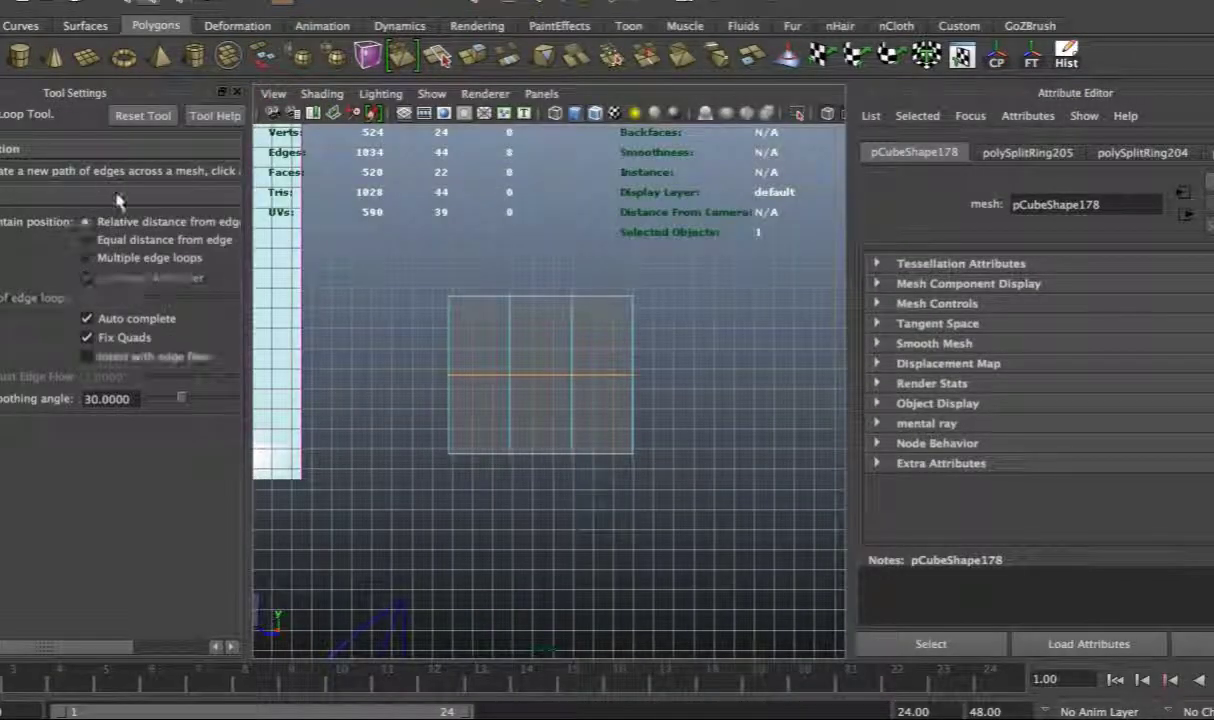
key(ctrl+shift+t)
Move and scale the cube's upper and middle vertices to form a rounded dome outline
scroll(282, 250, up, 2)
click(282, 250)
key(w)
key(Up)
drag(312, 200, 230, 382)
click(439, 341)
alt+middle_drag(439, 341, 507, 336)
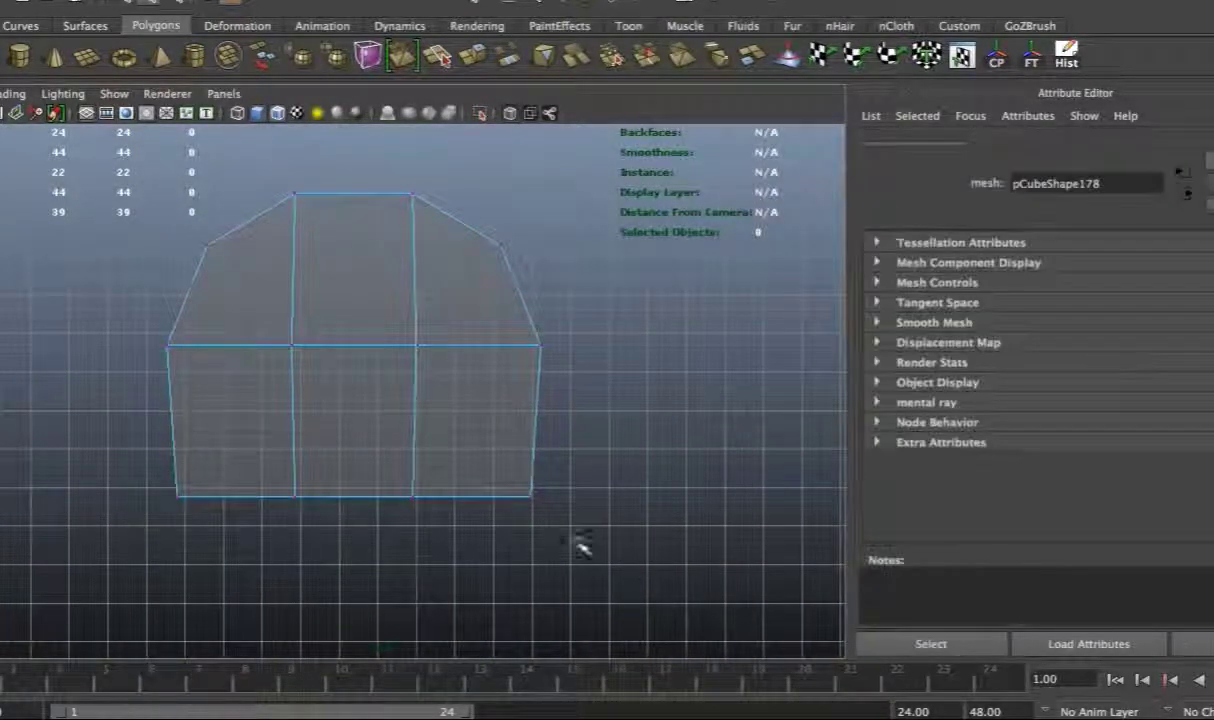
Scale the domed block's bottom row of vertices inward so its lower half tapers
drag(598, 547, 346, 463)
scroll(346, 463, up, 5)
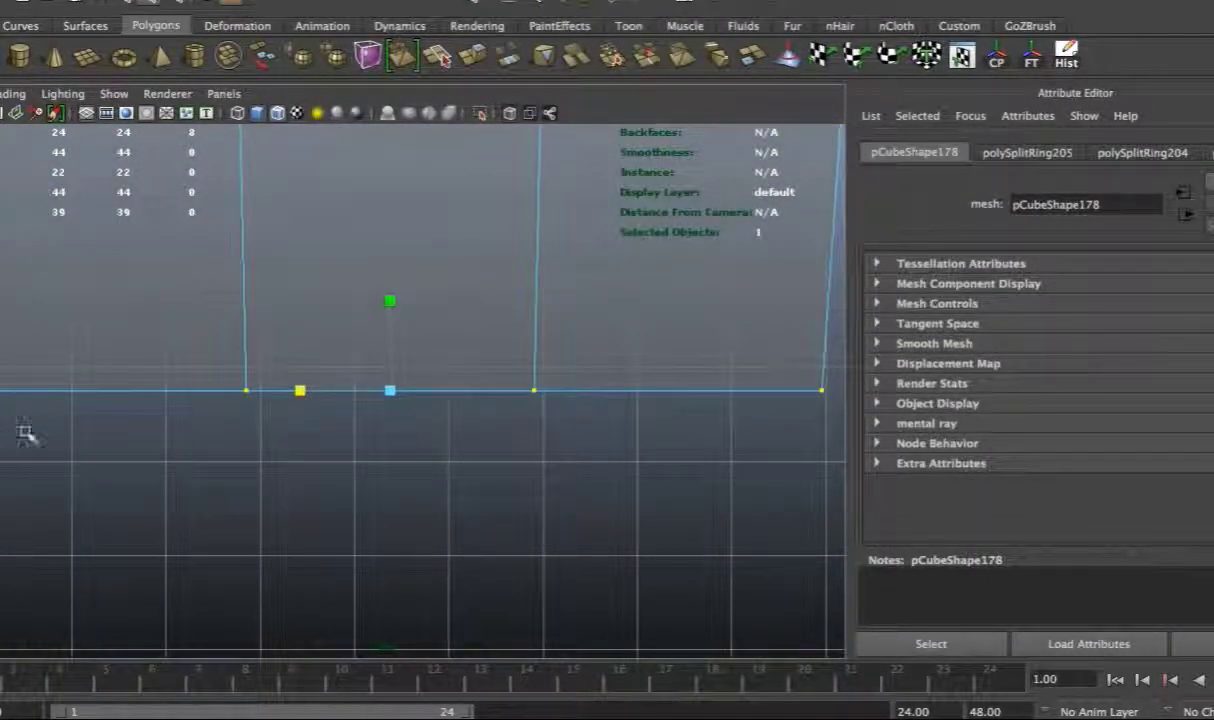
click(466, 396)
scroll(466, 396, down, 5)
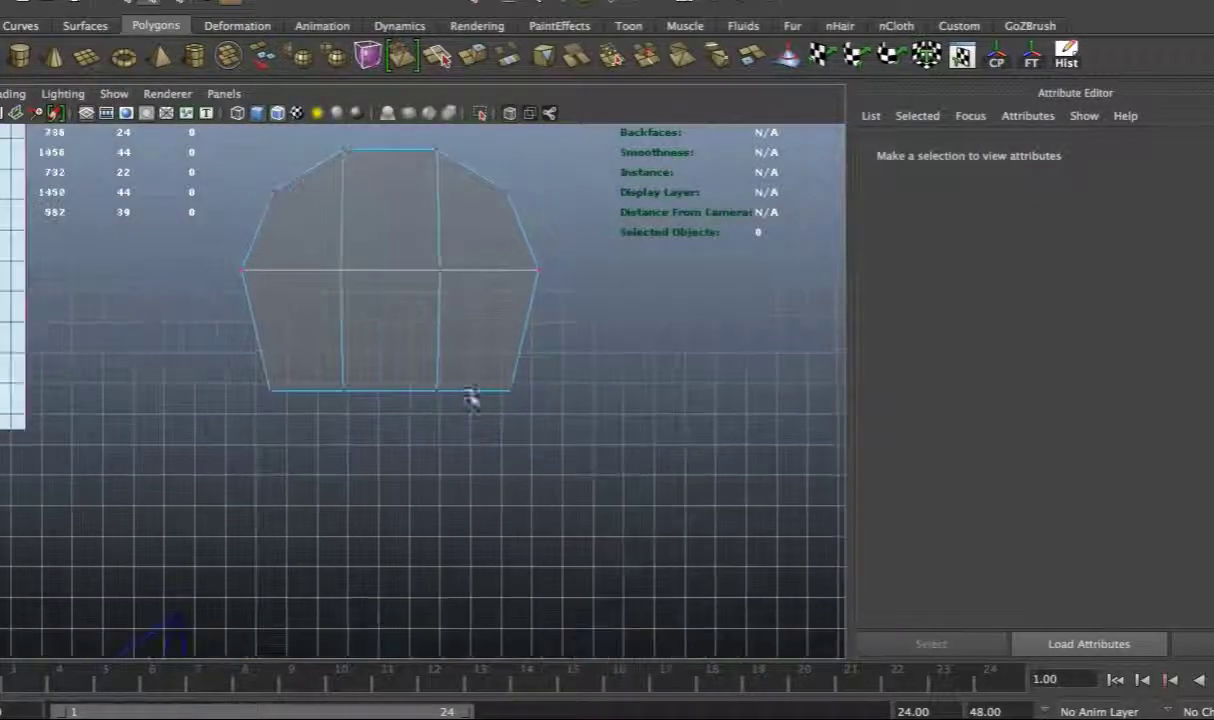
Bevel the domed block's two vertical edge loops with an offset of 0.037
right_click(336, 375)
right_drag(336, 375, 345, 340)
click(345, 347)
click(436, 339)
click(429, 336)
shift+click(338, 331)
click(480, 0)
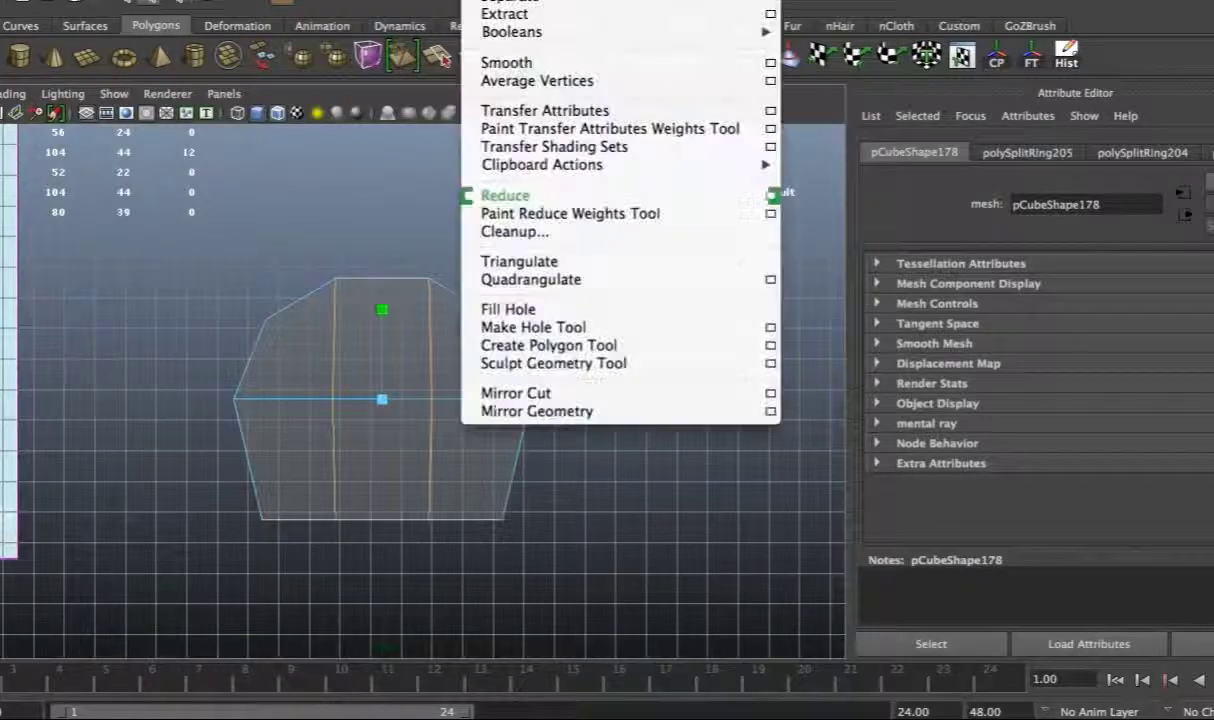
click(575, 612)
drag(1140, 305, 1107, 315)
Delete the narrow bevel face loops running around the domed block
key(space)
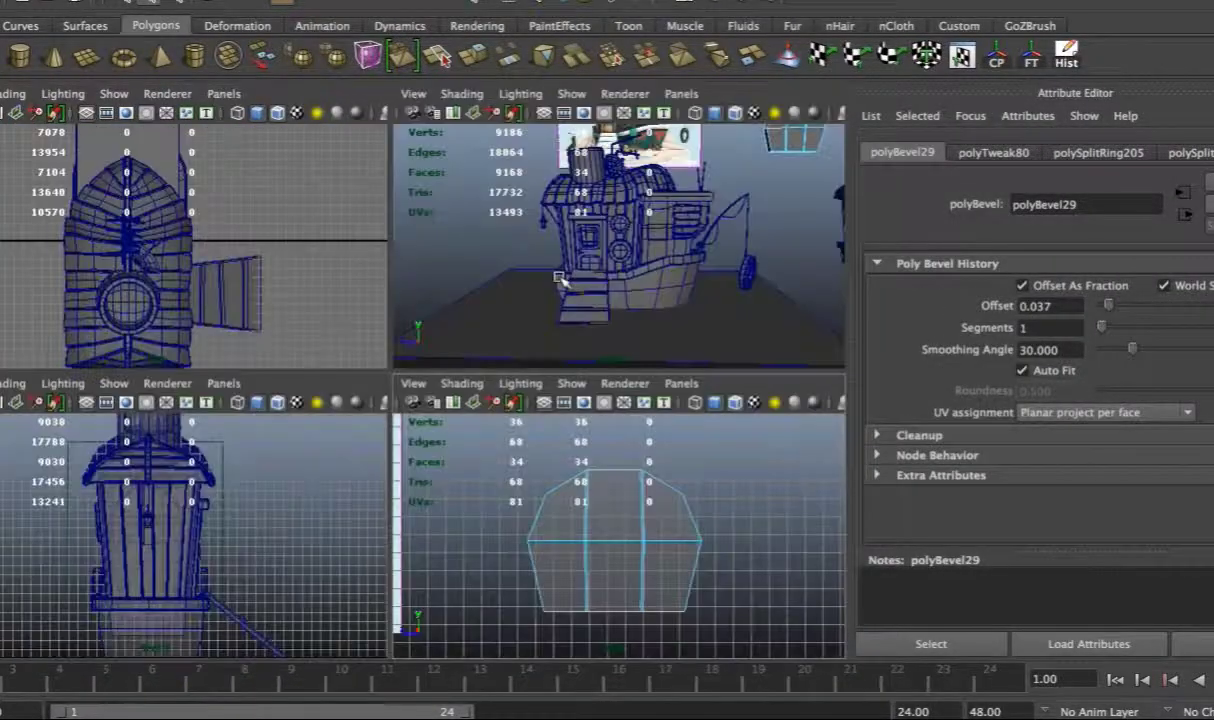
key(space)
scroll(665, 459, up, 5)
right_drag(230, 325, 230, 374)
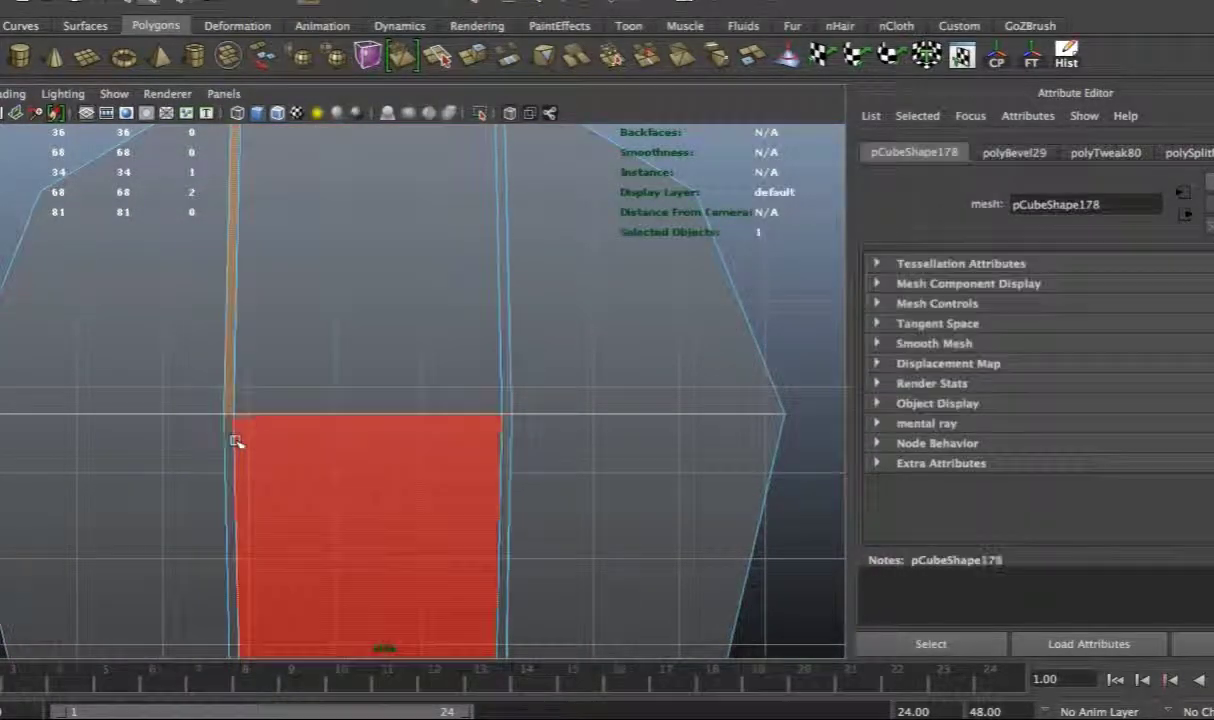
scroll(515, 434, up, 3)
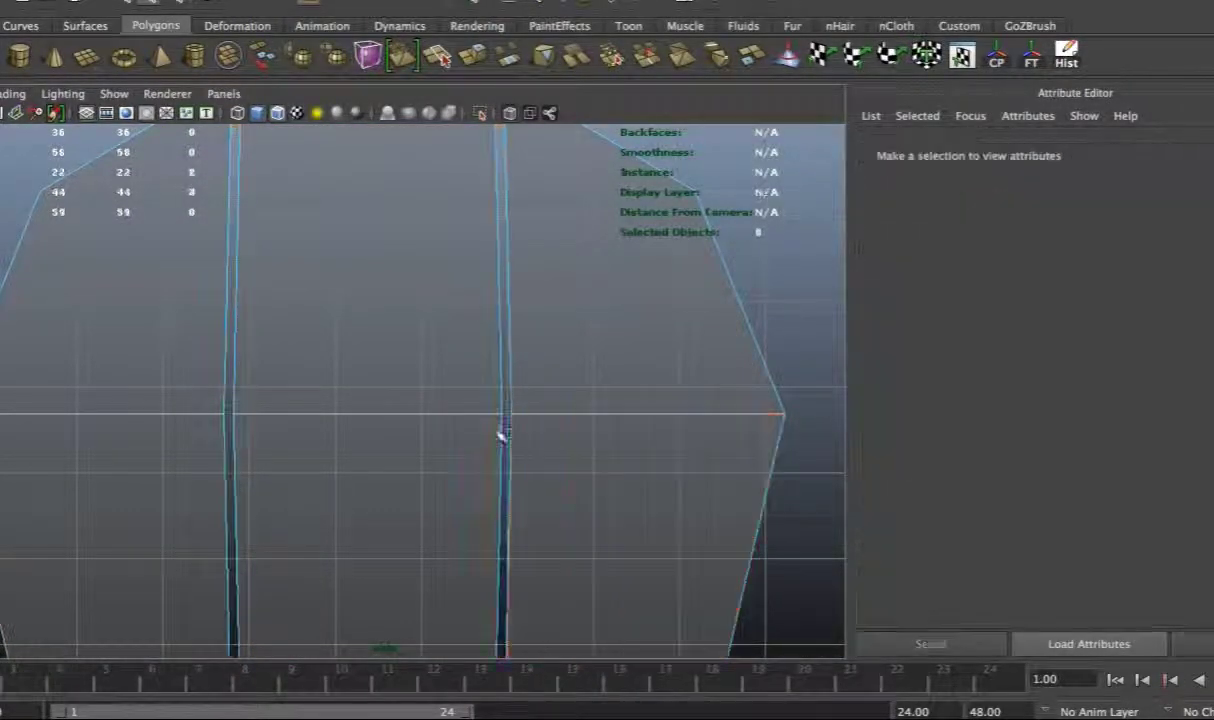
key(space)
key(space)
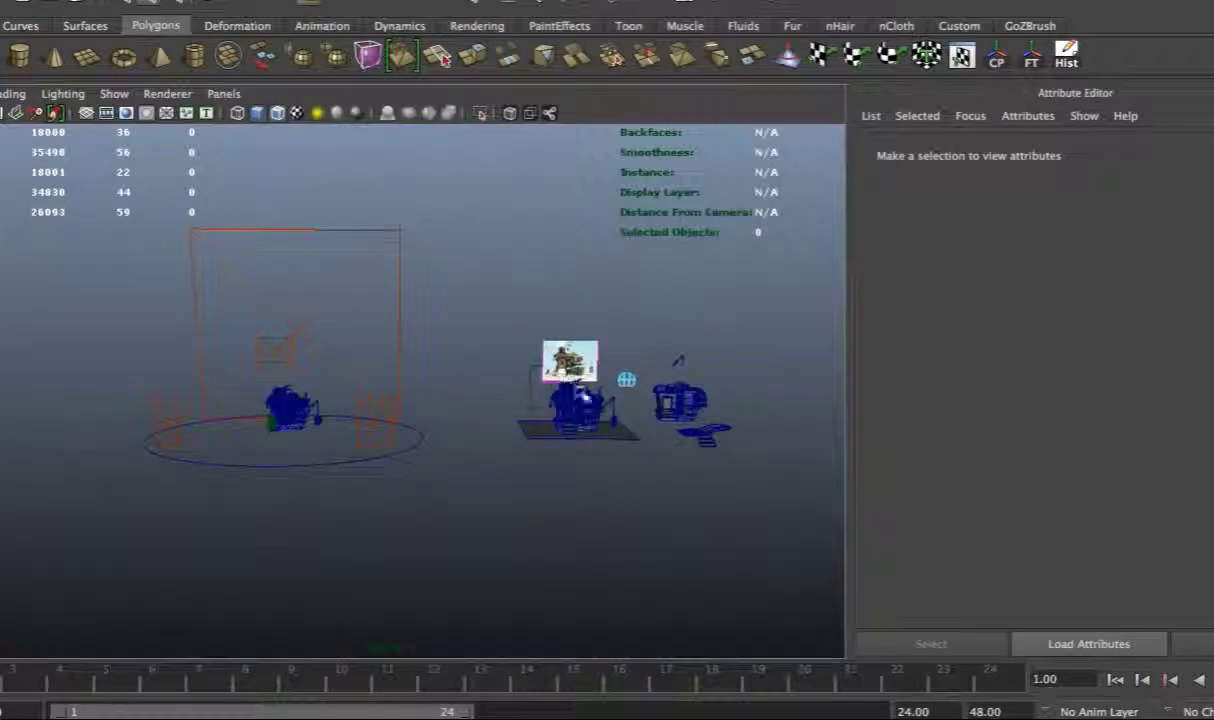
Separate the domed block into individual plank pieces in the perspective view
click(627, 379)
key(f)
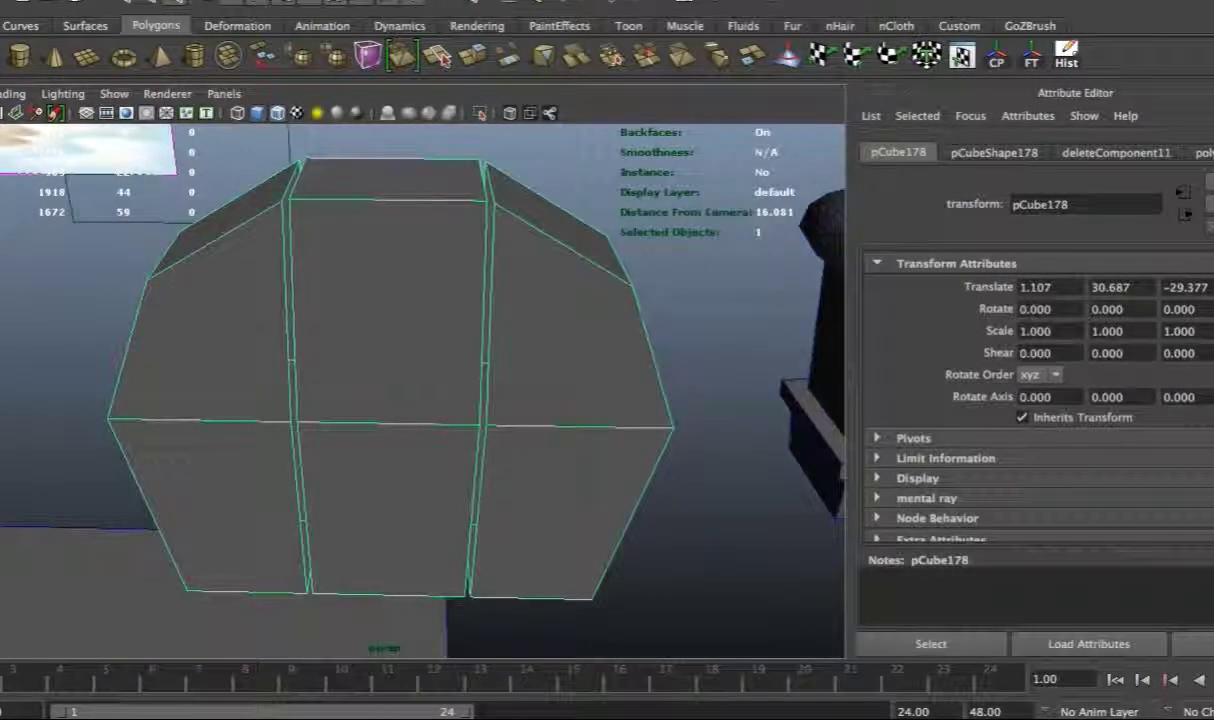
click(505, 0)
click(530, 0)
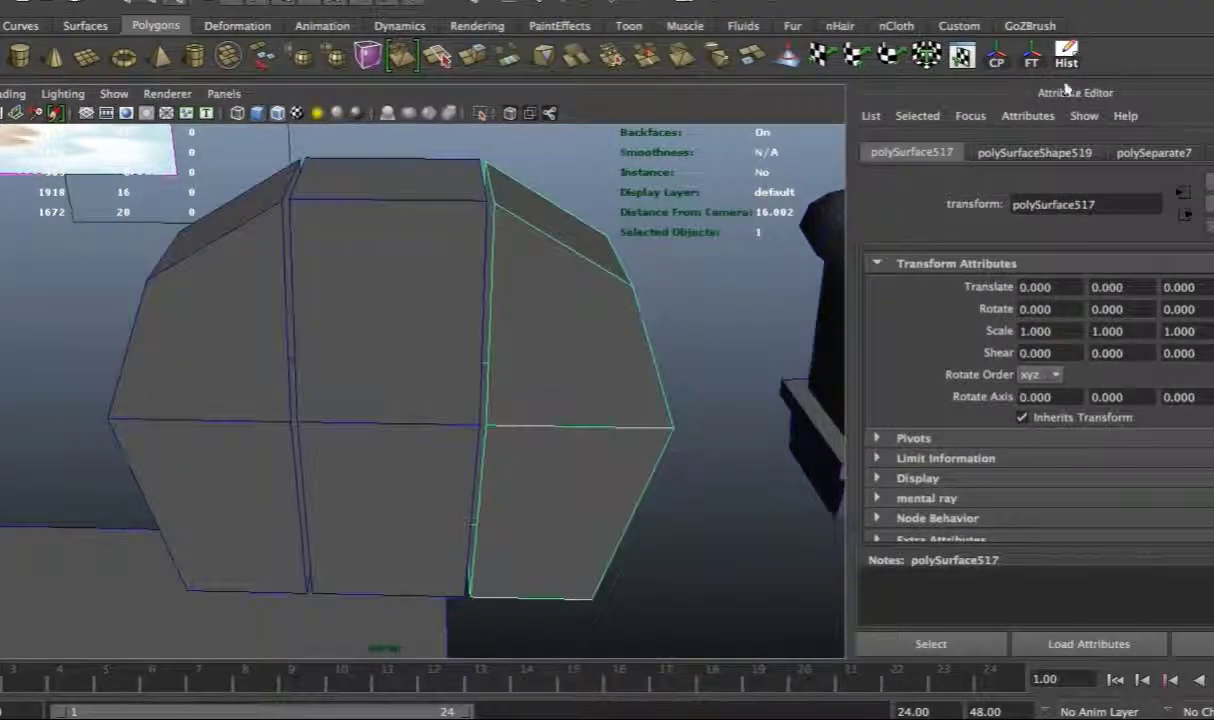
Spread the separated pieces apart sideways to expose their open inner sides
shift+click(247, 357)
shift+click(597, 357)
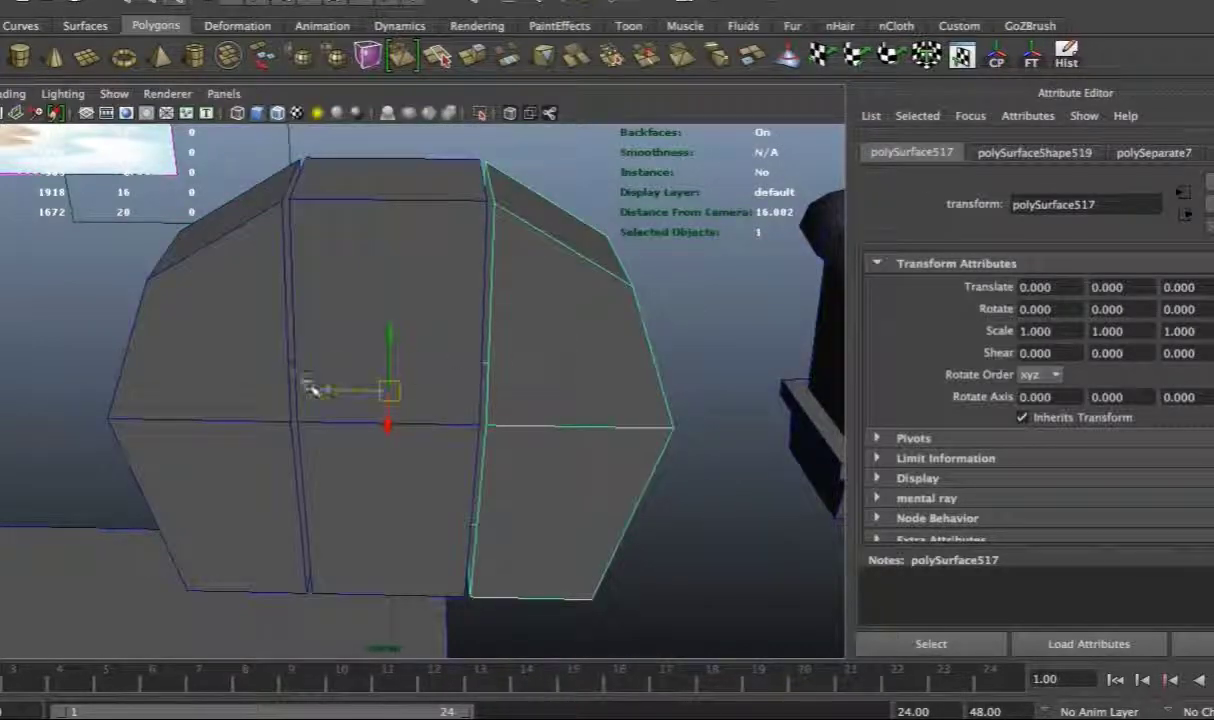
click(425, 285)
click(230, 300)
click(496, 398)
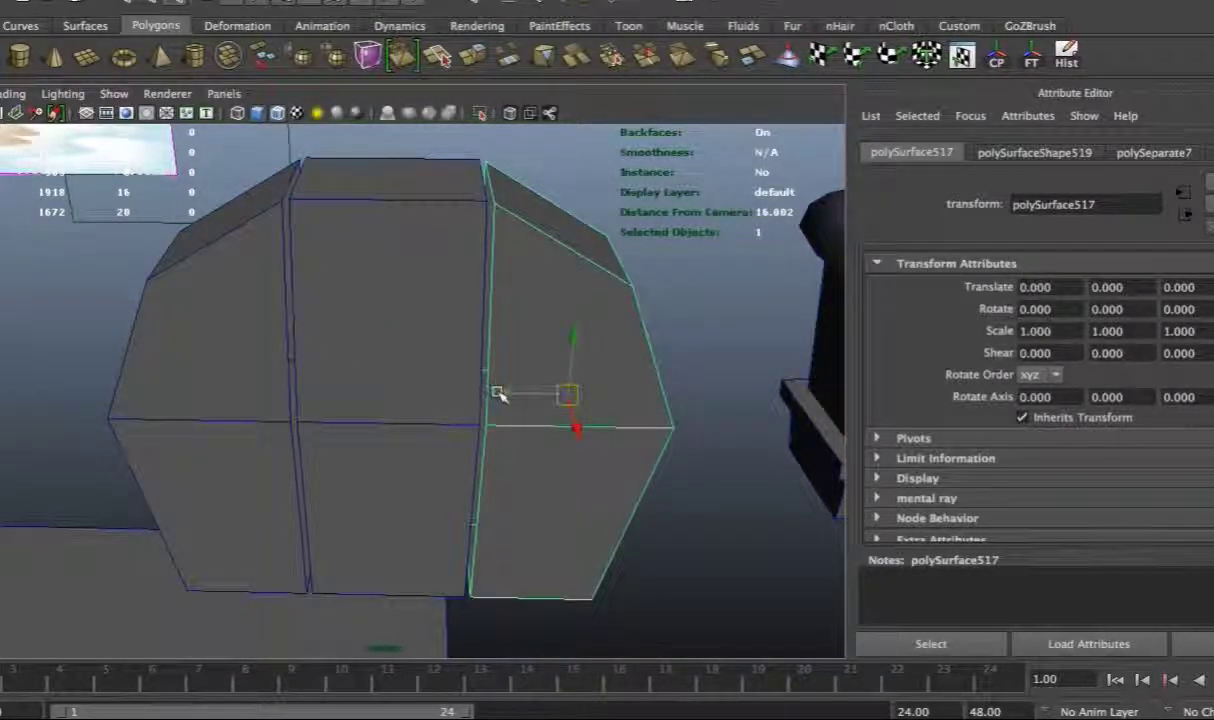
click(398, 397)
alt+drag(398, 397, 271, 366)
Fill the open inner side of the first outer piece and split the new face across at the middle edge
click(271, 350)
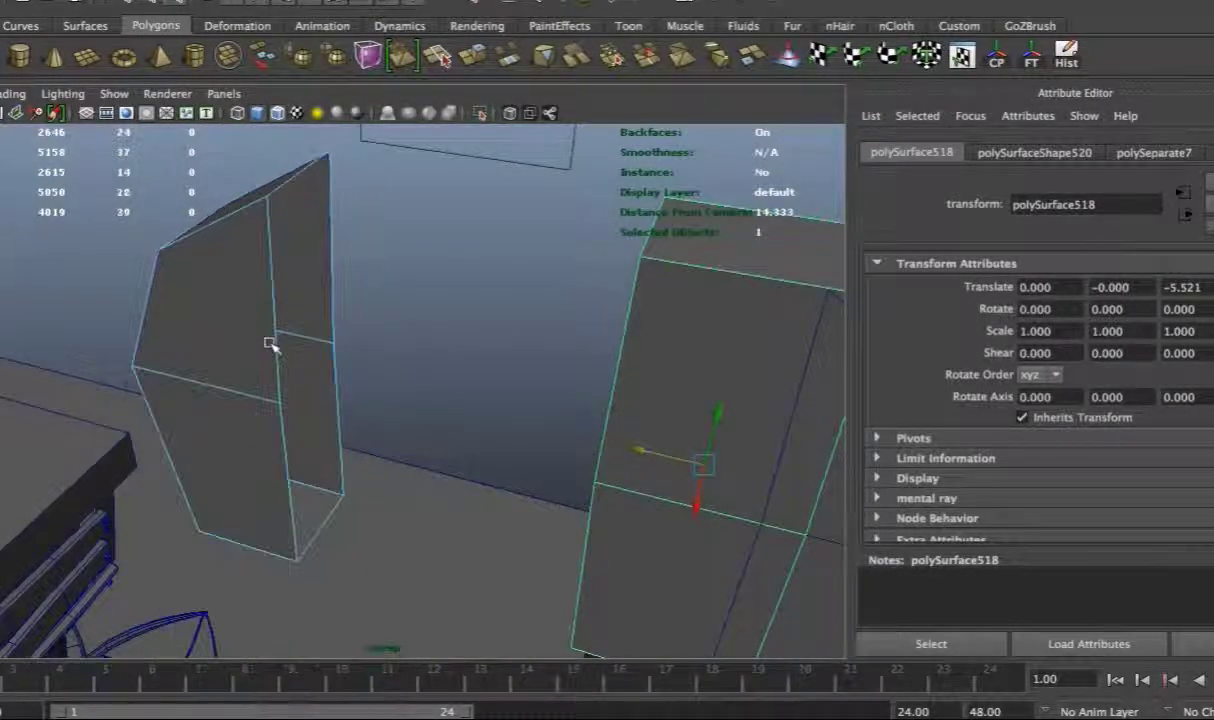
key(F10)
click(490, 2)
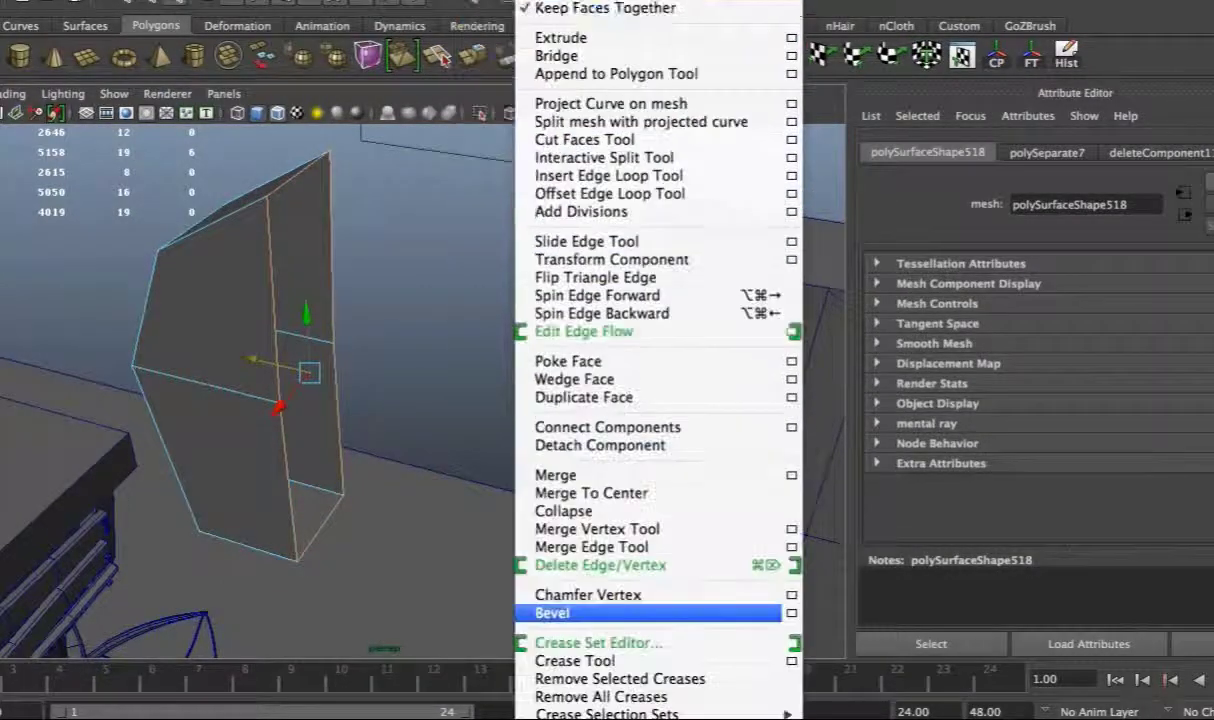
click(481, 309)
key(space)
drag(179, 341, 95, 377)
key(y)
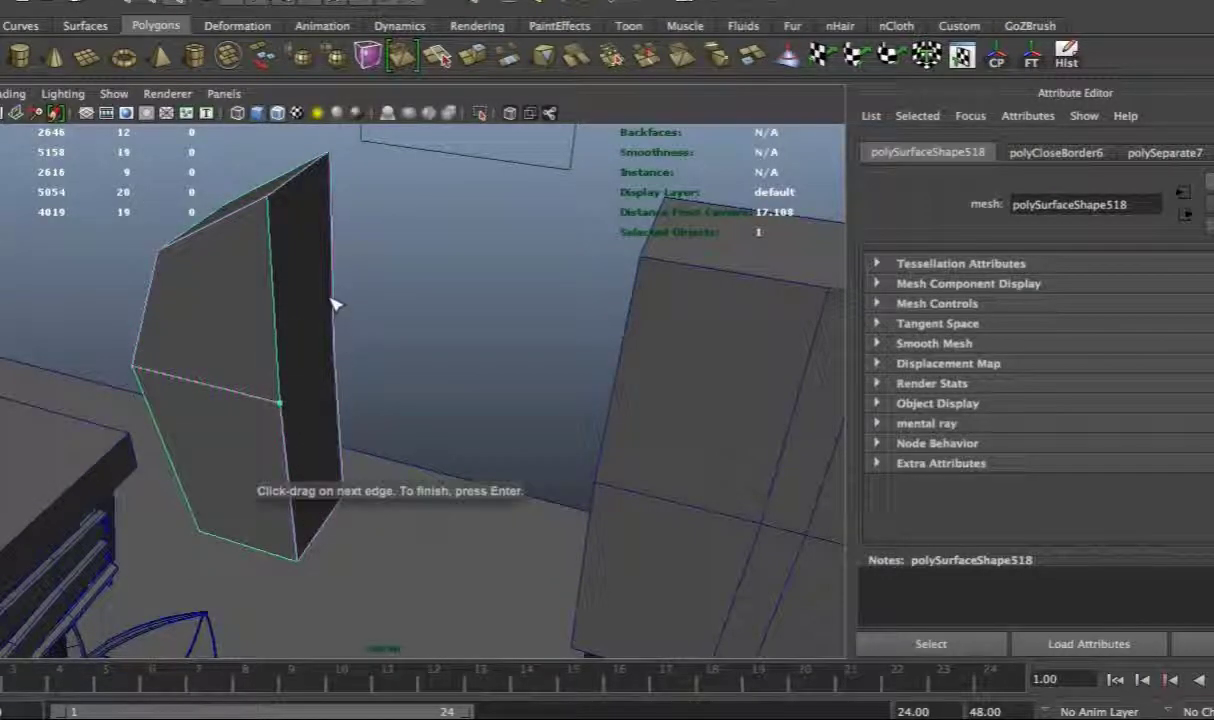
alt+drag(337, 456, 425, 379)
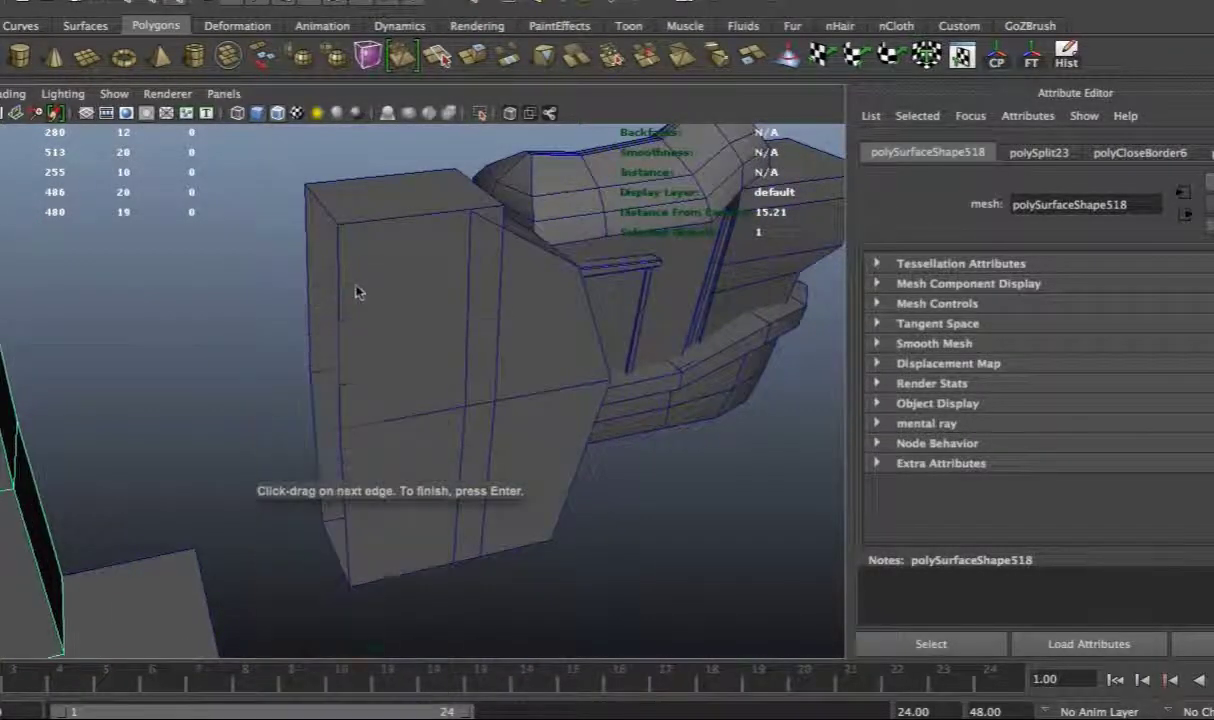
key(Return)
Fill one open side of the middle piece and split its cap face across at mid-height
key(space)
drag(350, 396, 127, 317)
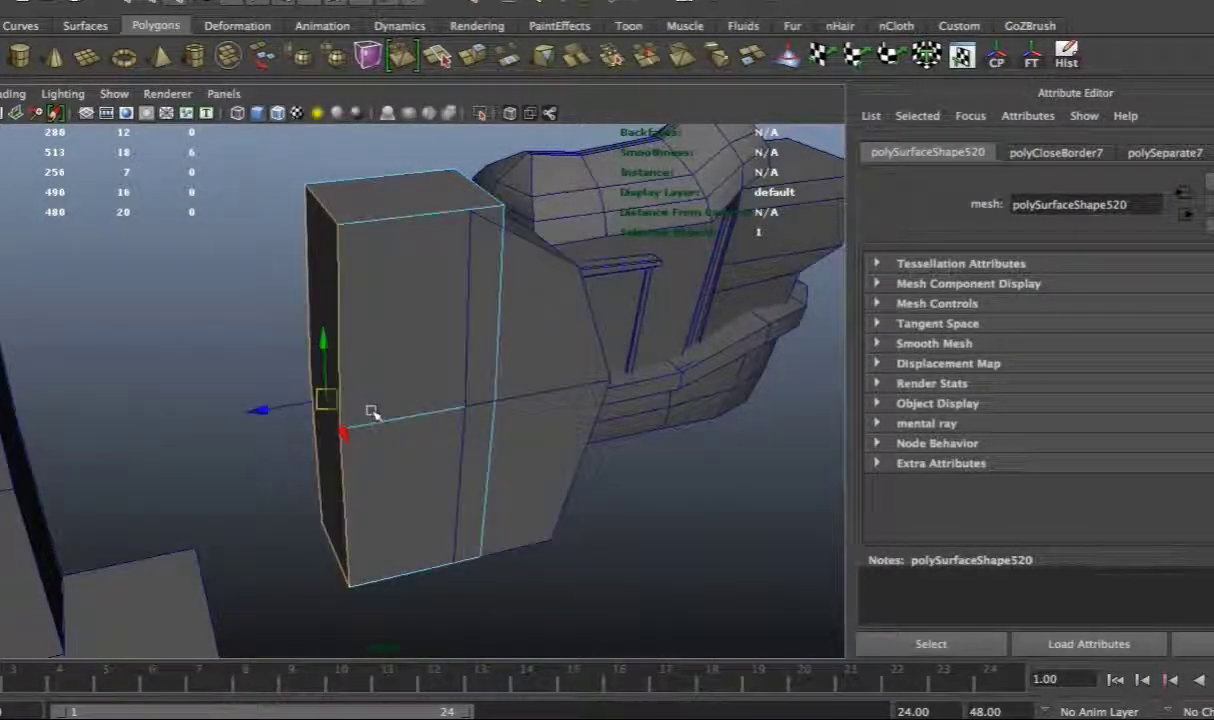
alt+drag(372, 412, 412, 404)
key(space)
drag(168, 395, 190, 440)
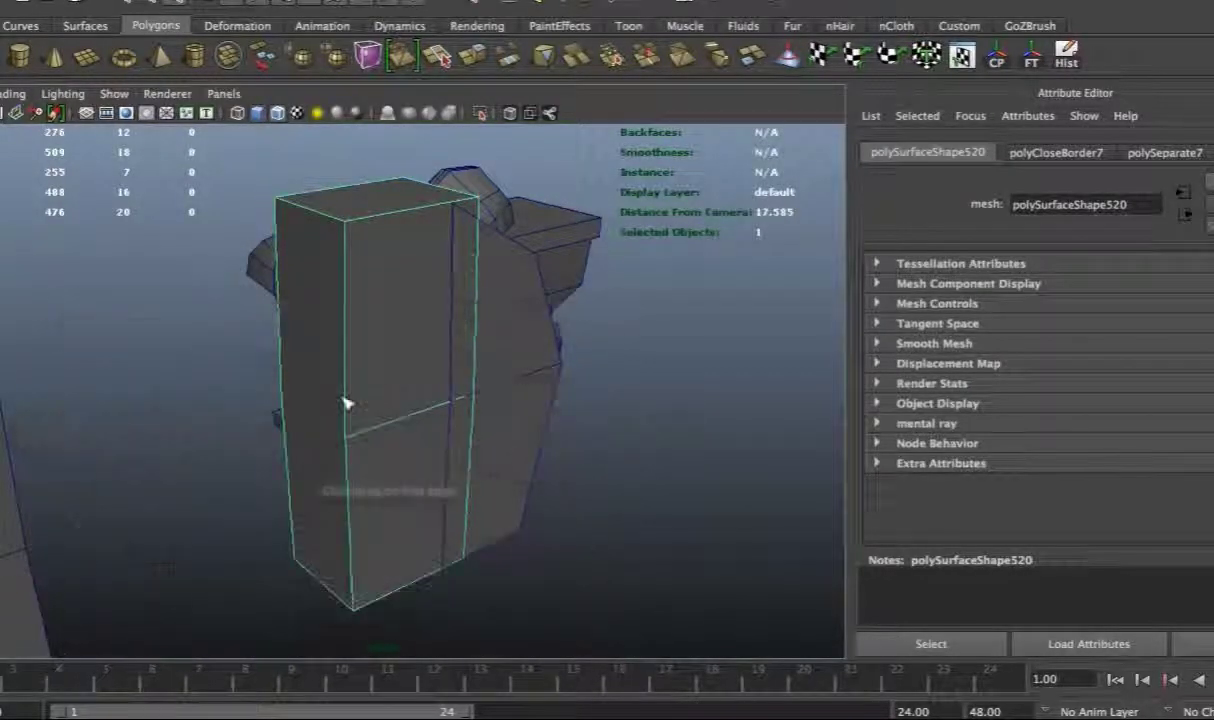
alt+drag(360, 401, 393, 339)
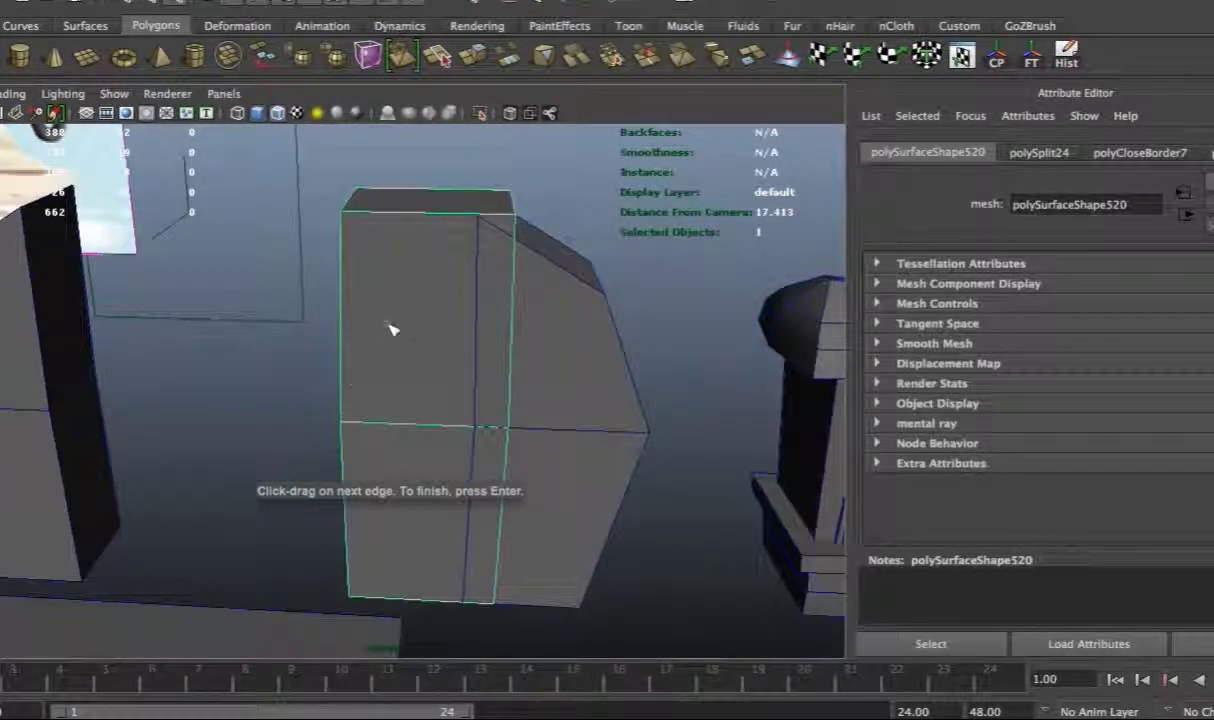
Fill the middle piece's opposite open side and split that cap at mid-height as well
click(352, 401)
alt+drag(352, 401, 406, 406)
right_drag(415, 352, 415, 347)
key(space)
drag(245, 337, 220, 409)
key(space)
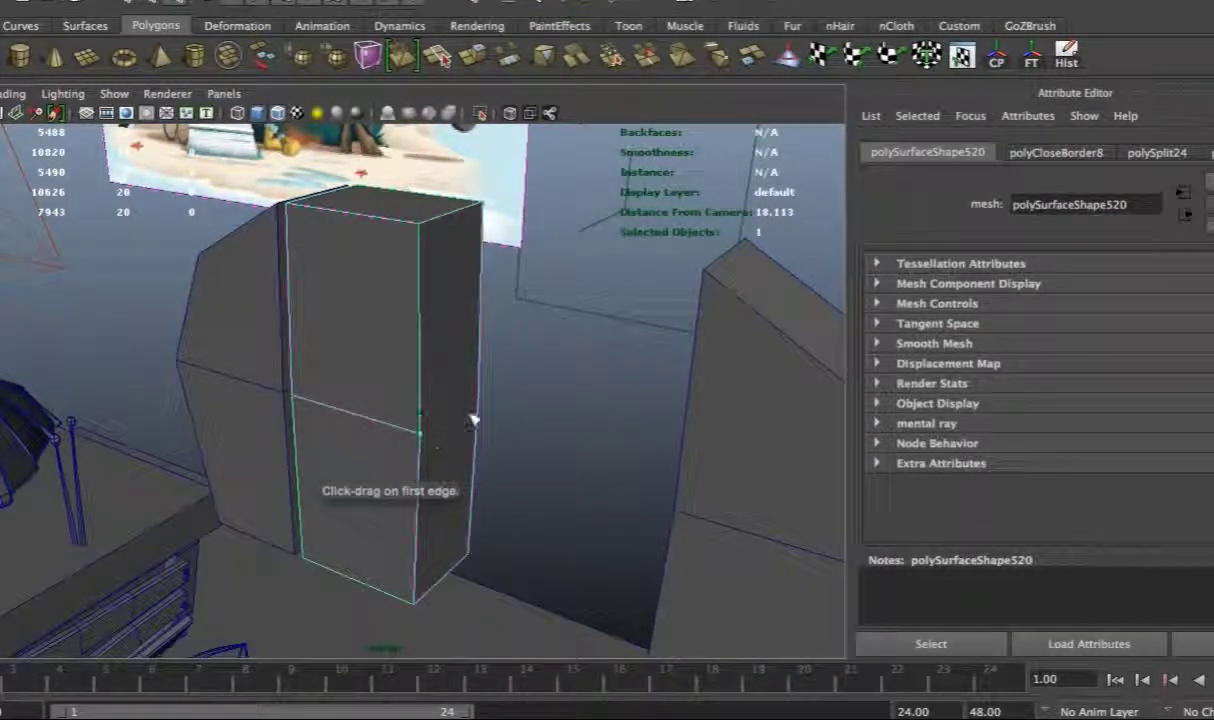
alt+drag(450, 423, 629, 412)
Fill the open inner side of the remaining outer piece and split its cap between the middle edge's endpoints
click(656, 358)
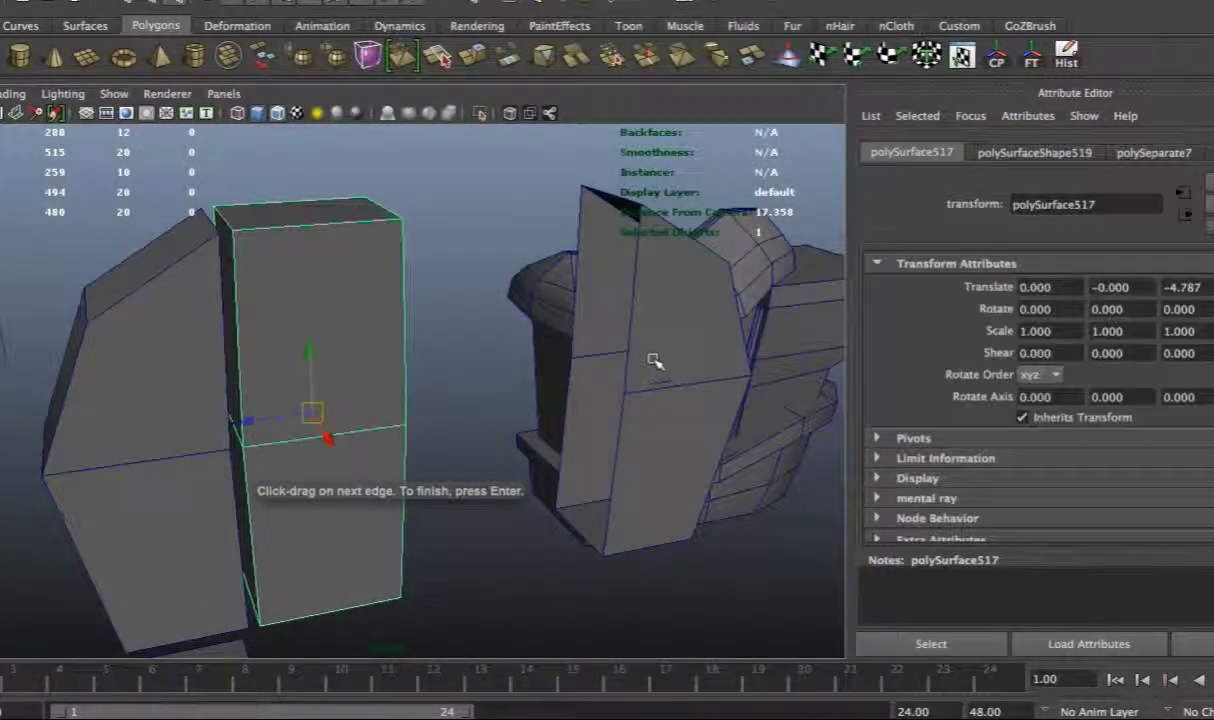
right_drag(648, 350, 648, 352)
click(634, 279)
click(636, 281)
click(628, 325)
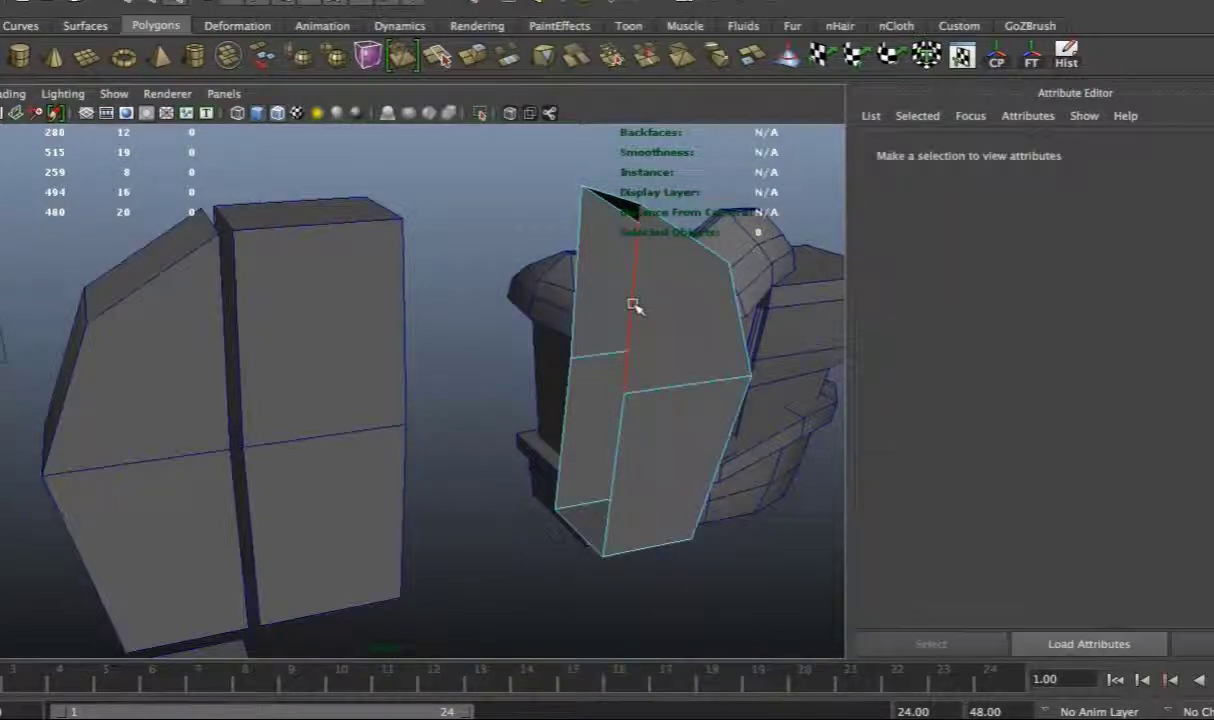
key(space)
drag(429, 311, 441, 372)
key(space)
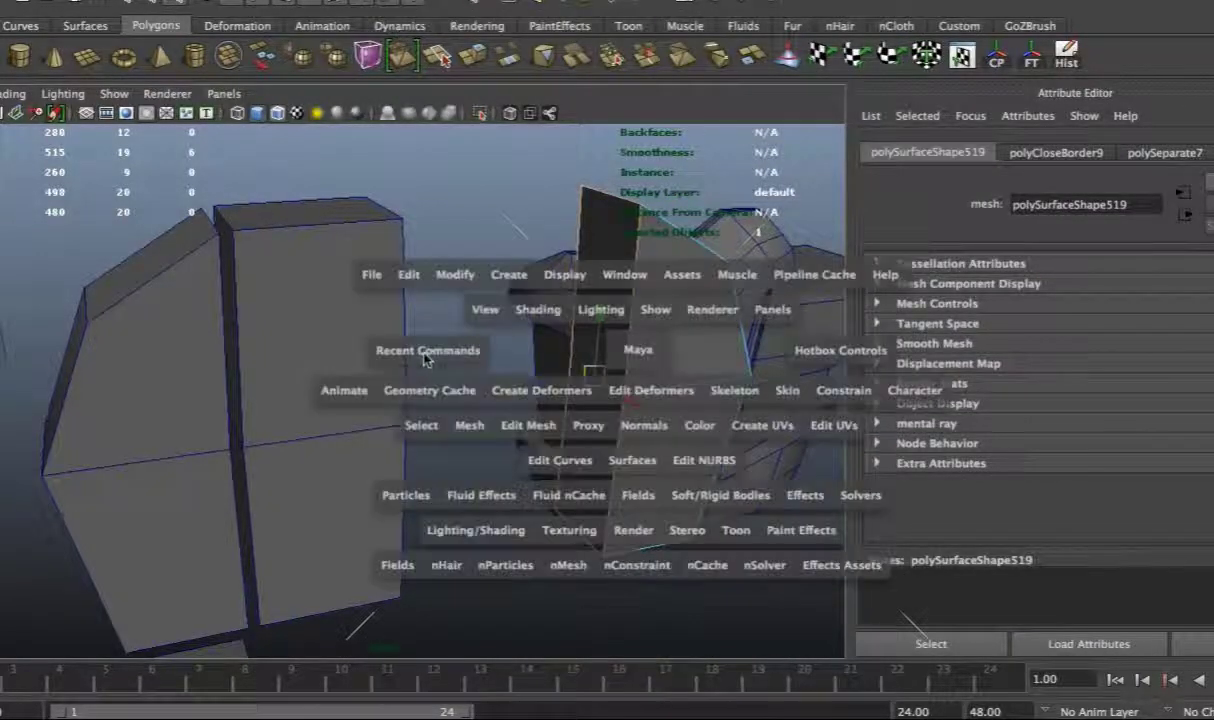
drag(429, 311, 439, 345)
click(626, 393)
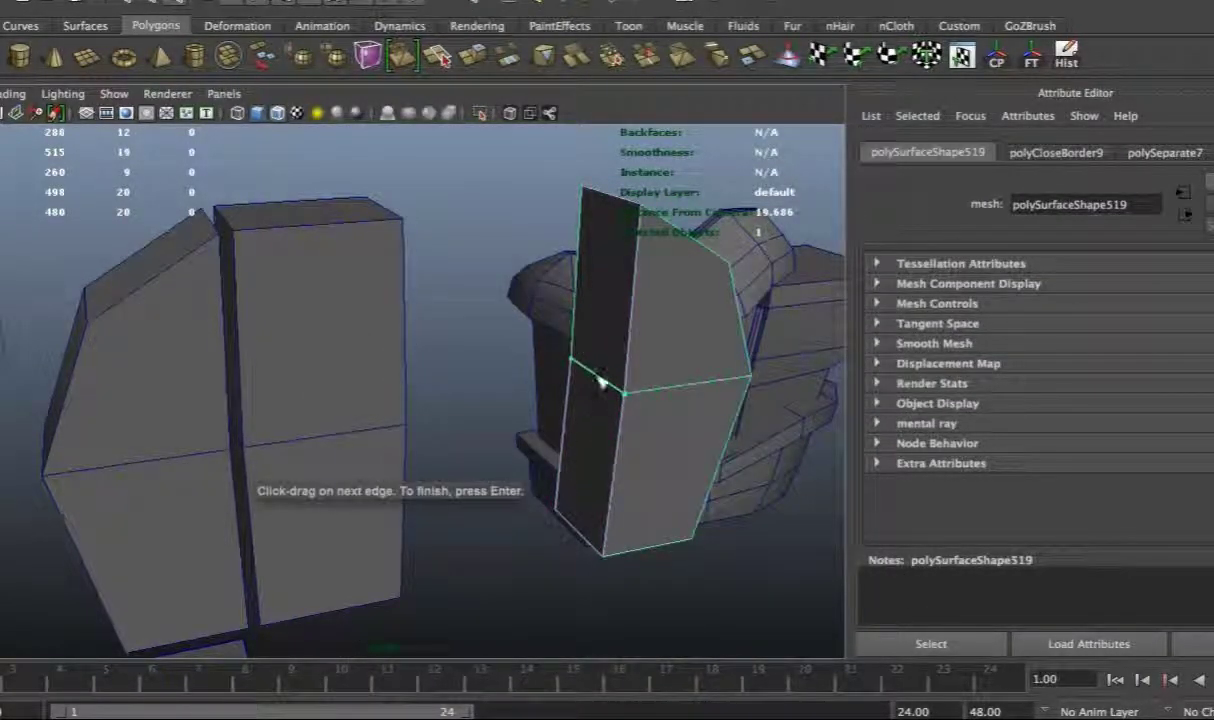
right_click(595, 340)
Move the separated pieces back together, leaving narrow gaps beside the middle piece
key(w)
drag(596, 374, 400, 405)
click(543, 250)
alt+drag(543, 250, 320, 362)
Bevel all edges of the left outer piece with an offset of 0.272
click(320, 362)
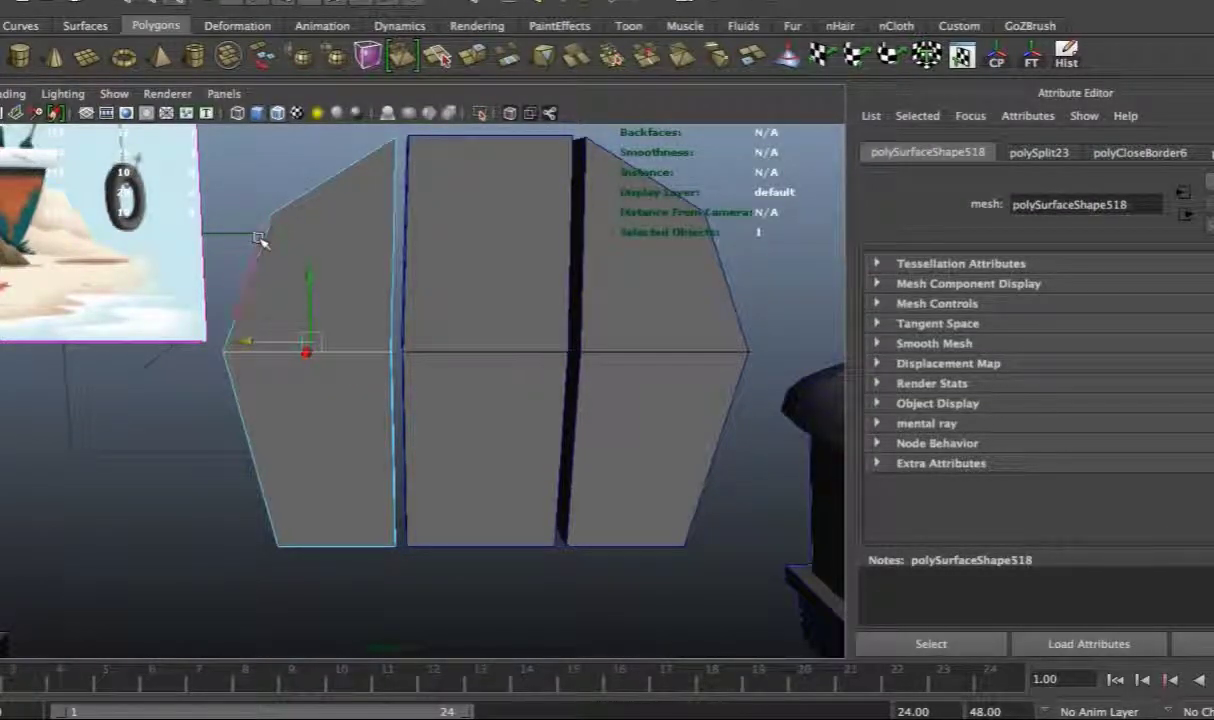
scroll(258, 240, down, 3)
click(485, 2)
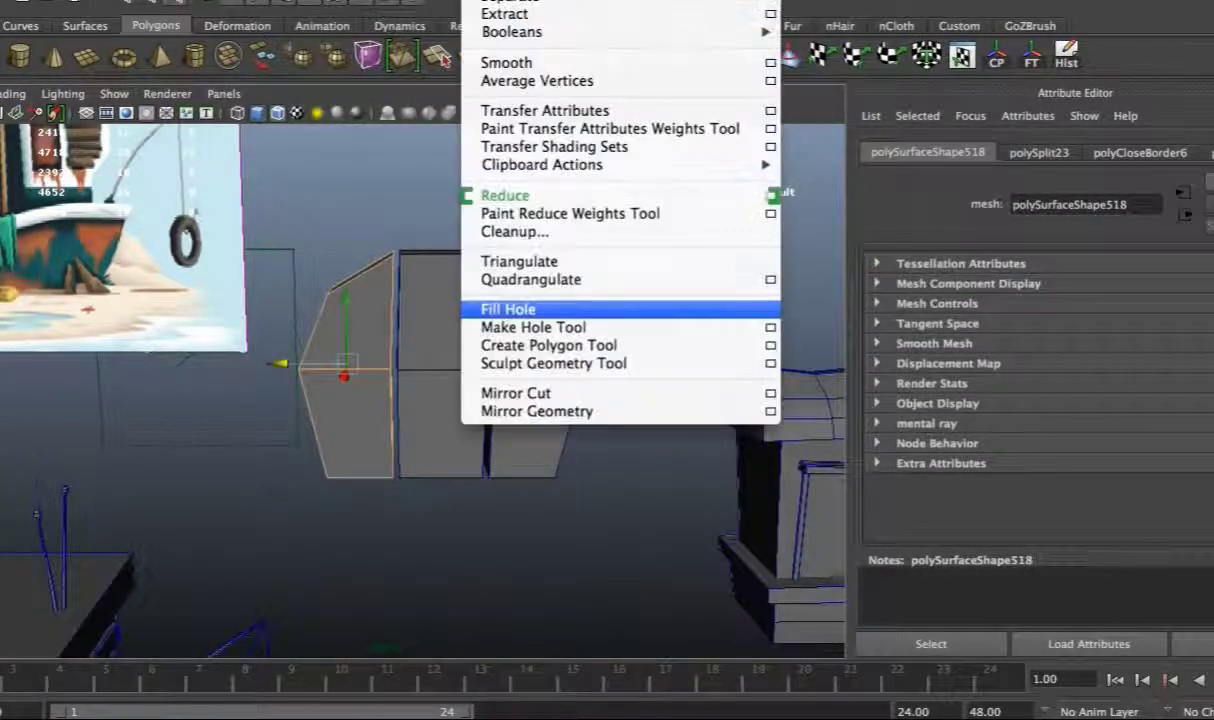
click(545, 2)
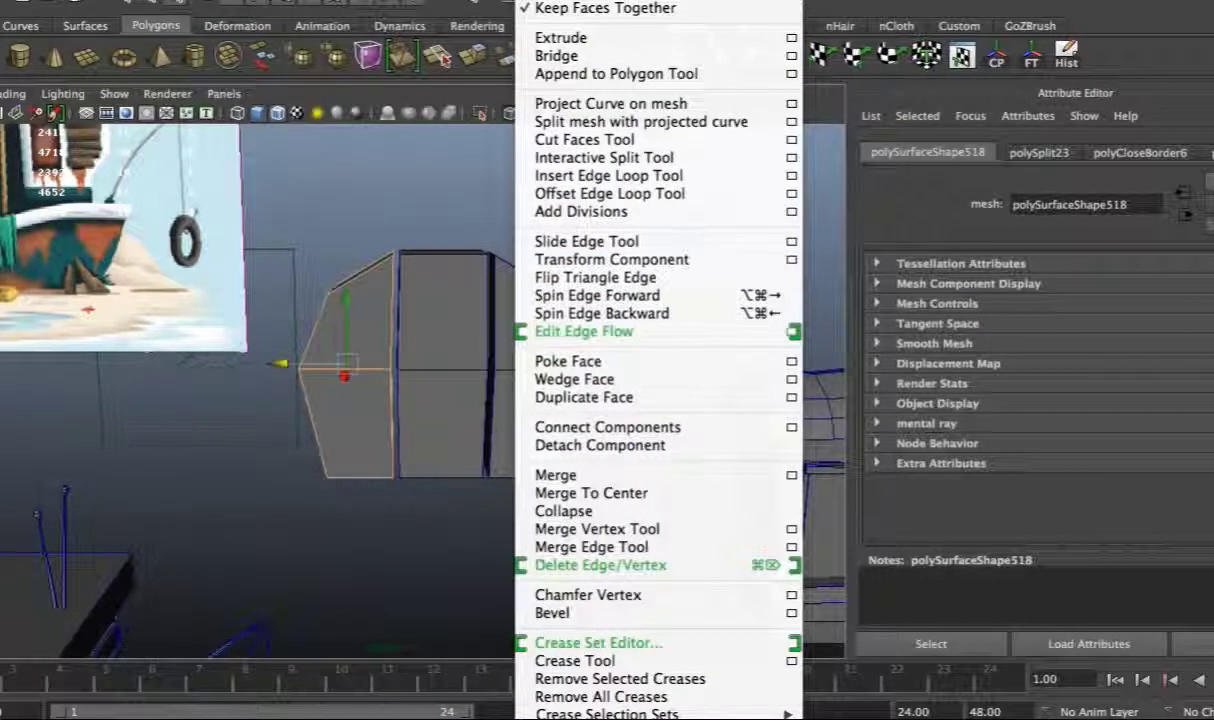
click(552, 613)
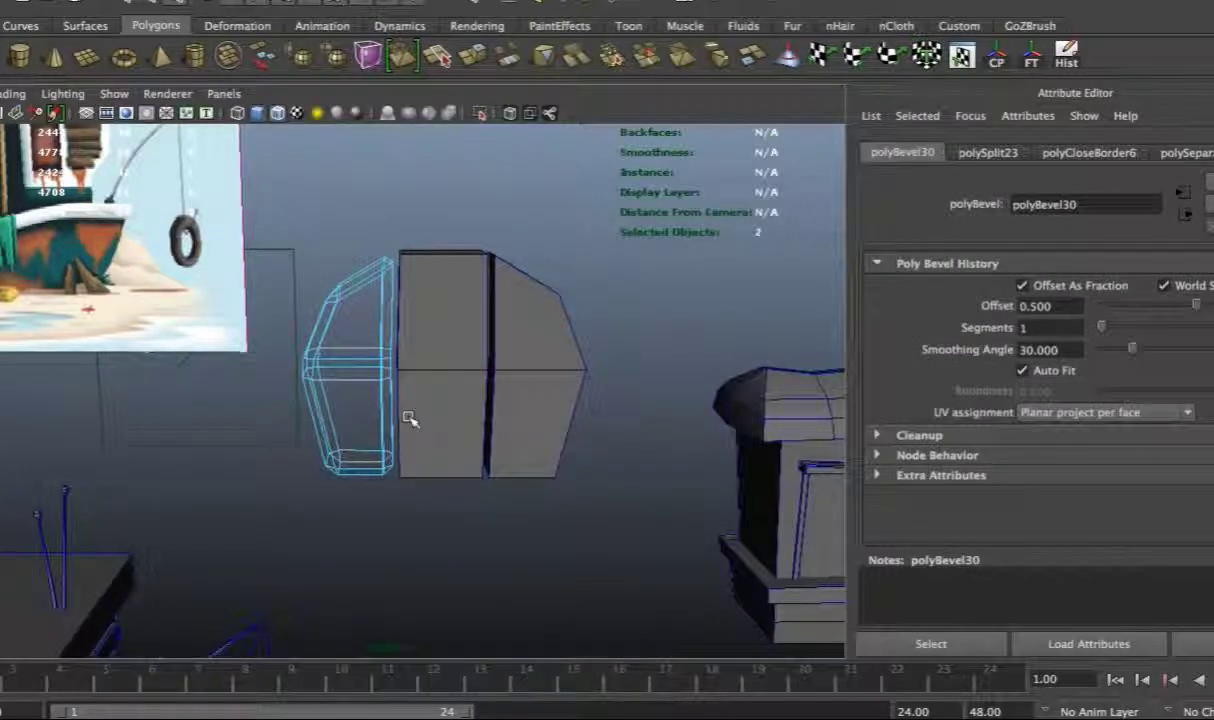
key(5)
right_drag(352, 358, 372, 348)
right_click(353, 361)
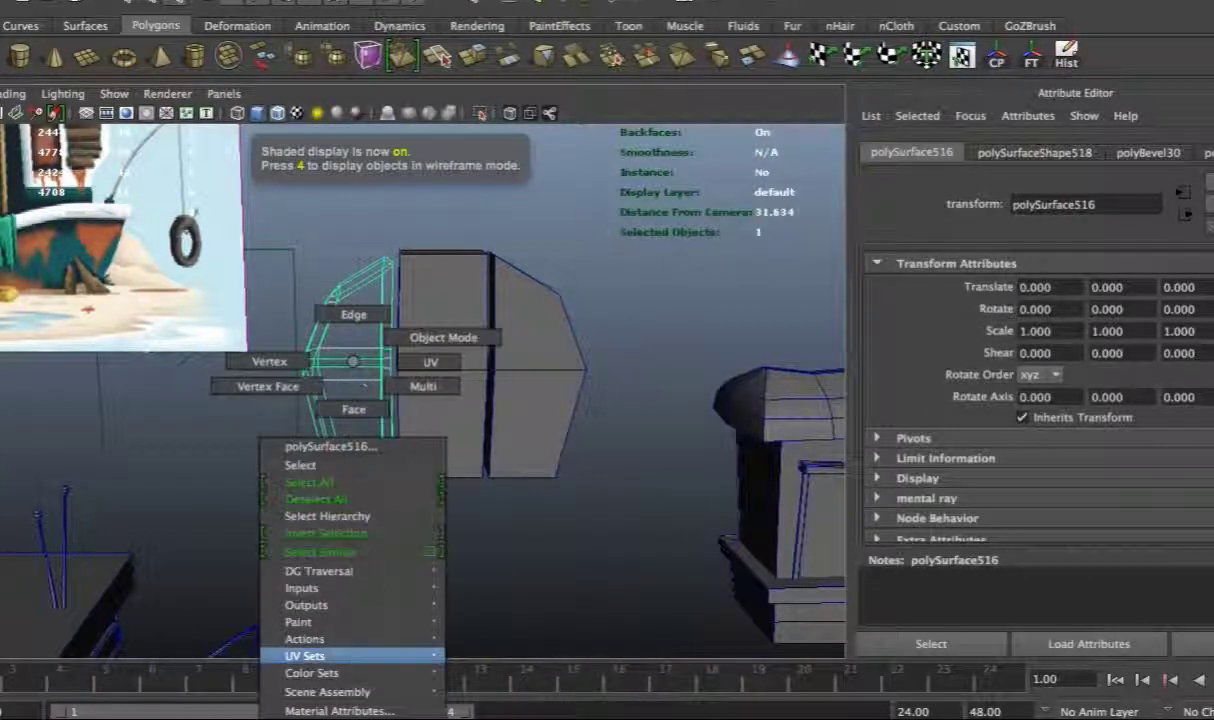
click(450, 650)
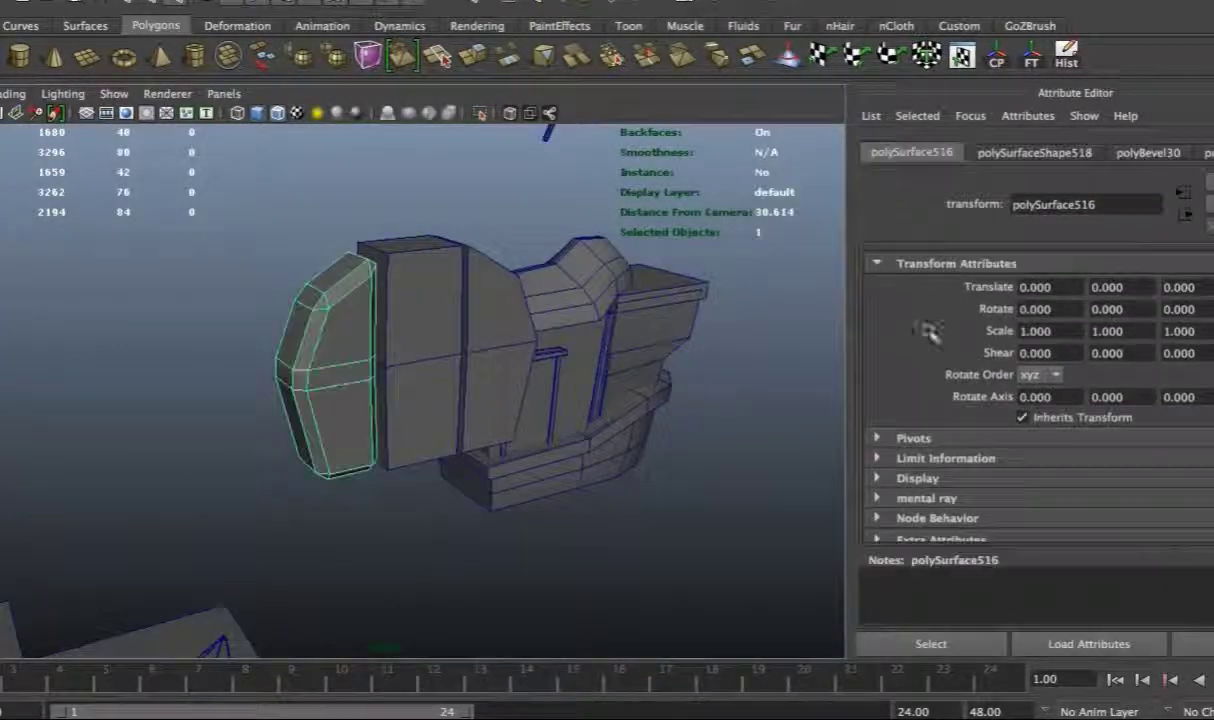
click(1035, 152)
click(1148, 152)
drag(1190, 306, 1105, 310)
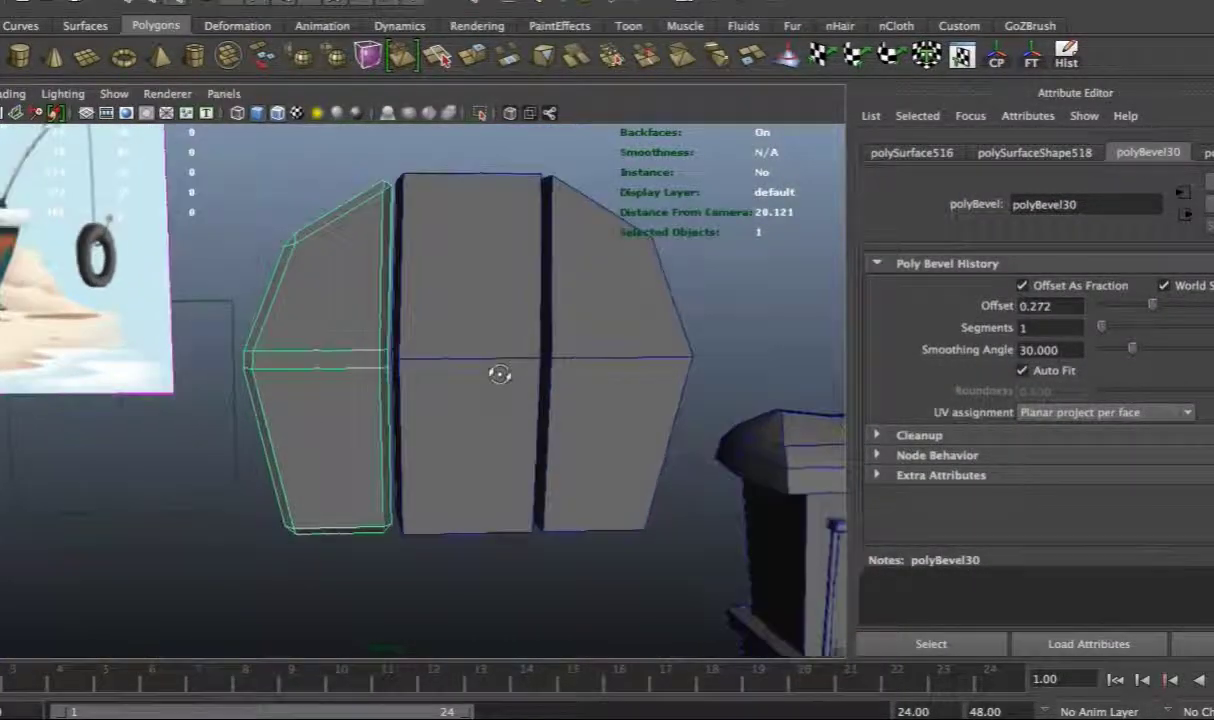
Bevel the middle piece's edges and reduce the offset to match the left piece's narrow bevel
click(474, 333)
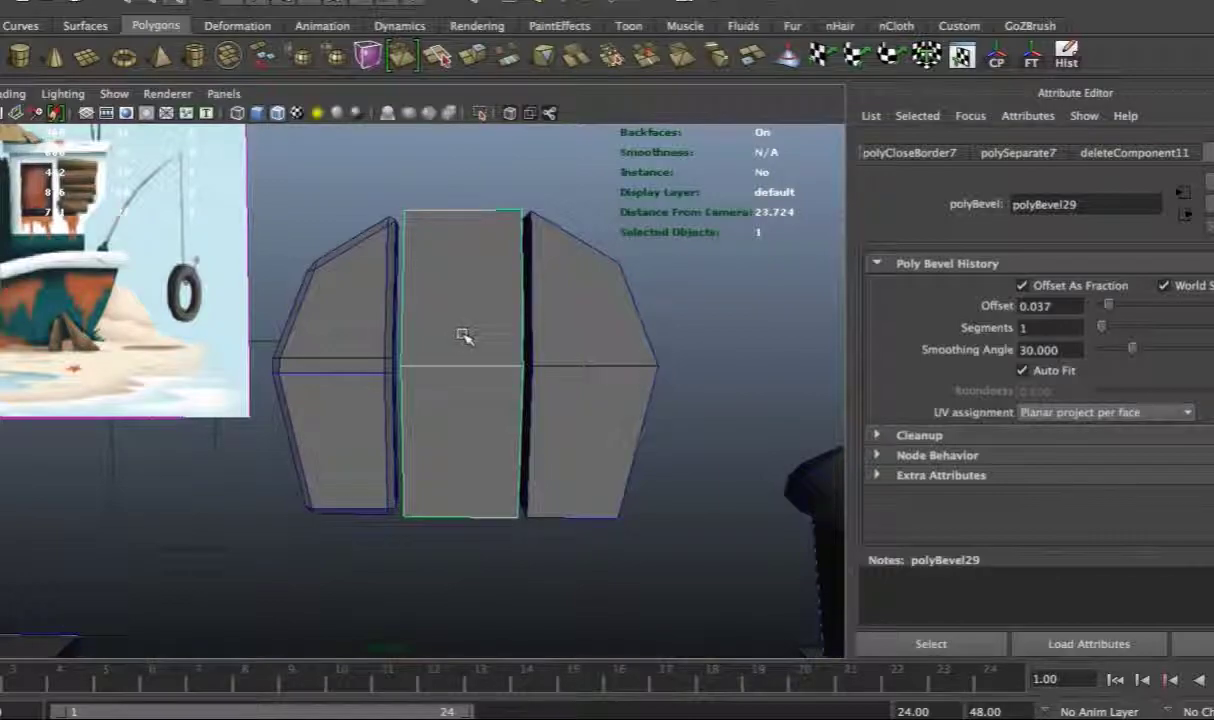
click(520, 2)
click(585, 612)
drag(1108, 306, 1136, 310)
Bevel all edges of the right outer piece with an offset of 0.262
click(629, 366)
key(g)
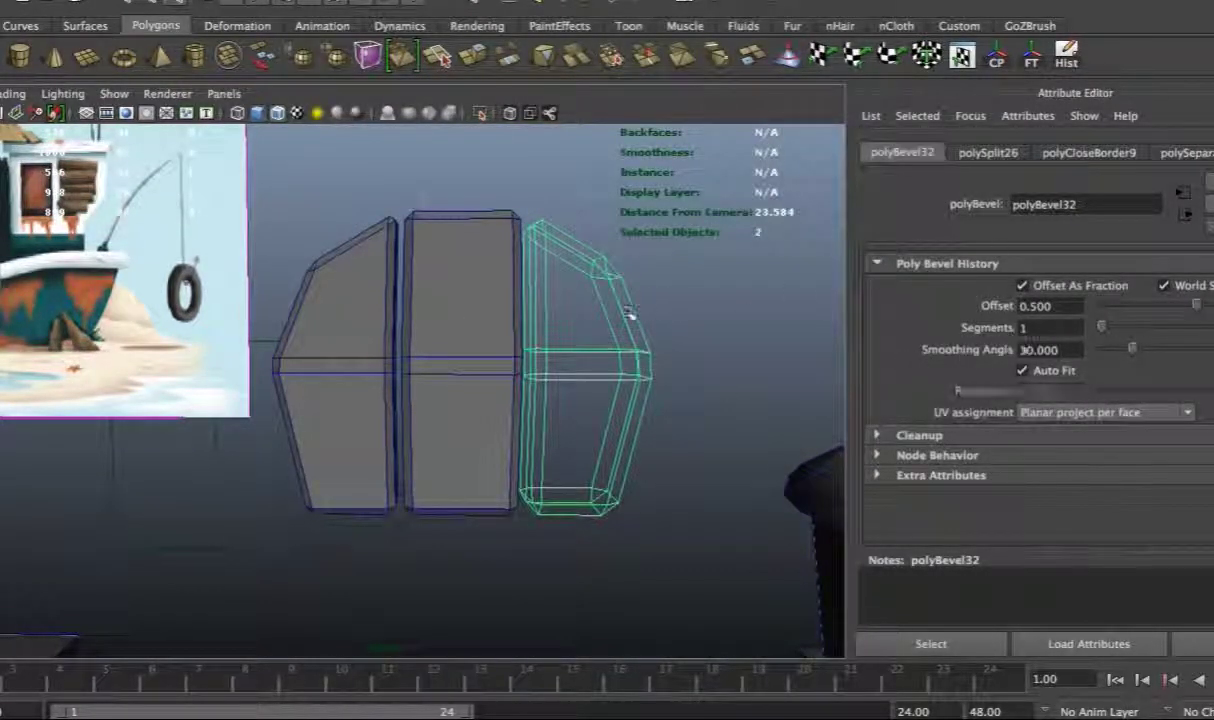
right_click(578, 346)
click(713, 453)
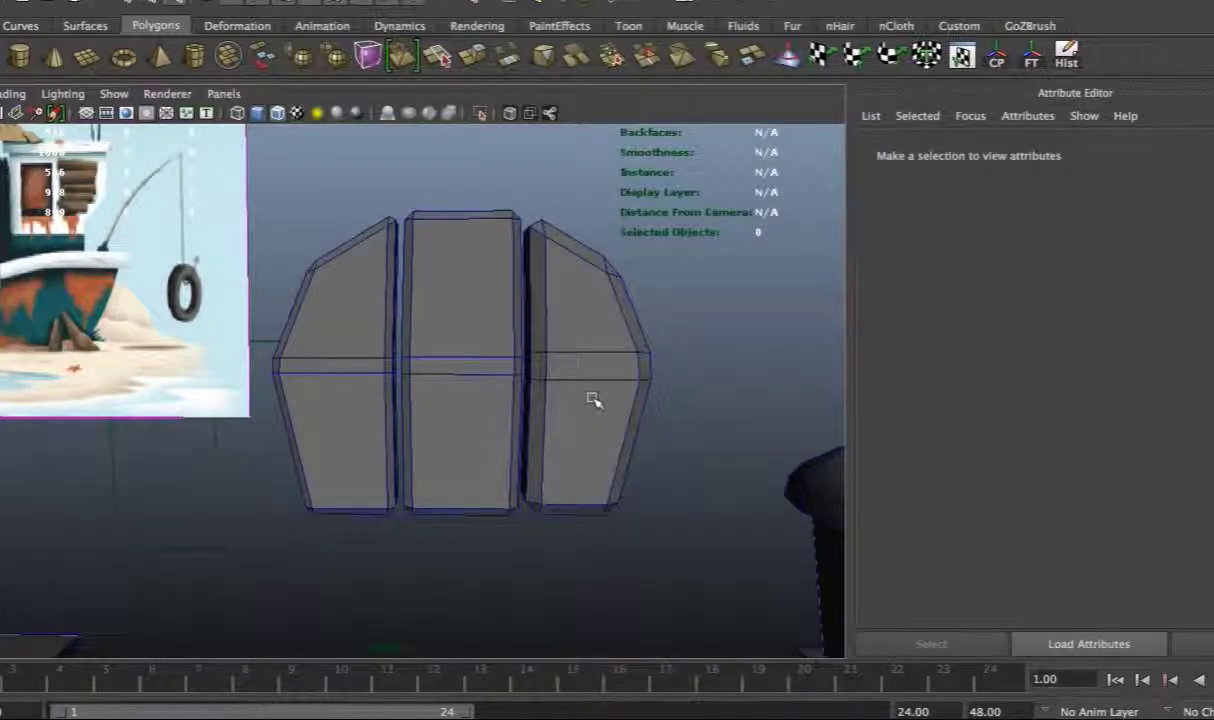
click(338, 354)
click(690, 364)
click(623, 379)
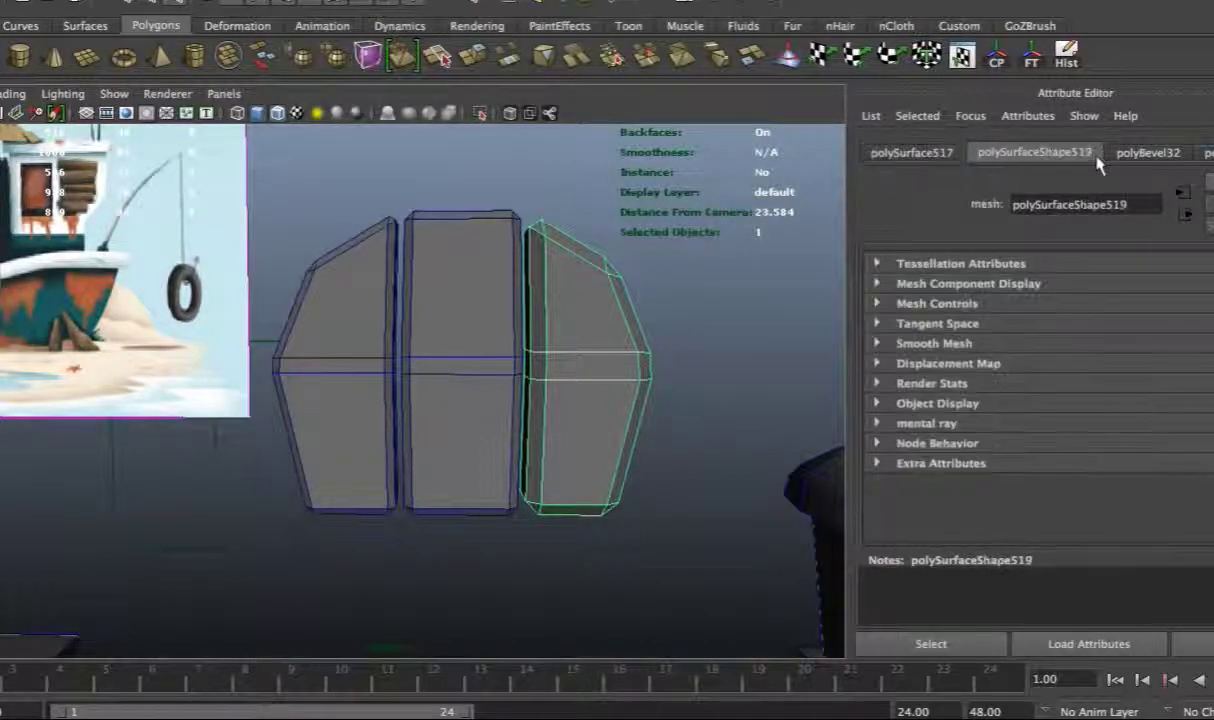
drag(1162, 304, 1152, 315)
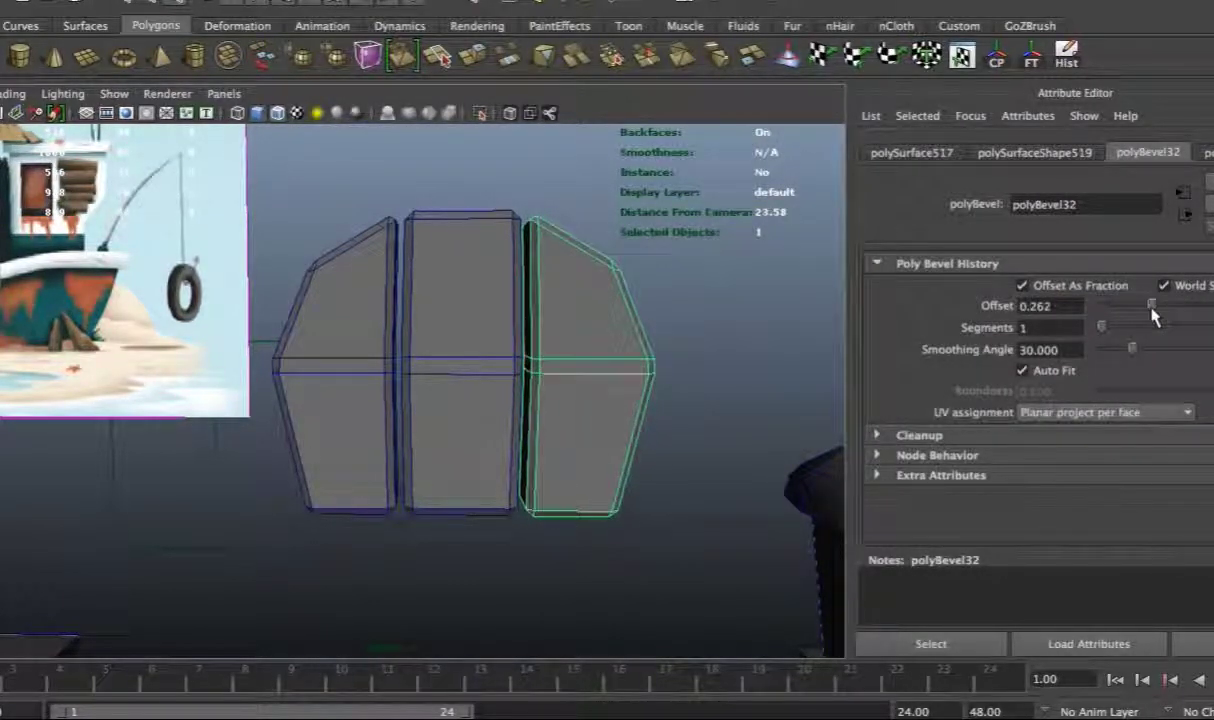
Select the three bevelled pieces and combine them into one mesh
click(745, 360)
alt+drag(745, 360, 374, 450)
right_drag(360, 380, 316, 312)
scroll(330, 325, up, 3)
click(358, 344)
scroll(602, 423, down, 3)
click(560, 3)
click(505, 8)
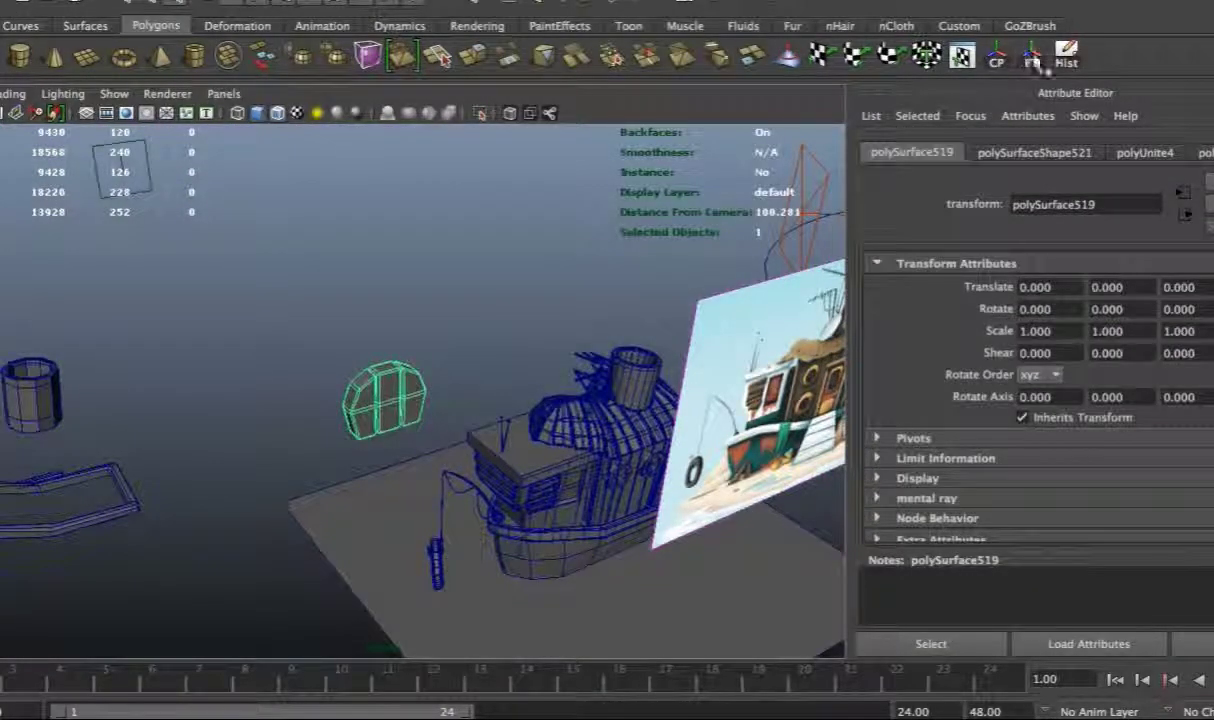
Move the combined three-plank panel to 48.341 in Z and set its Y rotation to -90 degrees
drag(408, 416, 687, 350)
key(e)
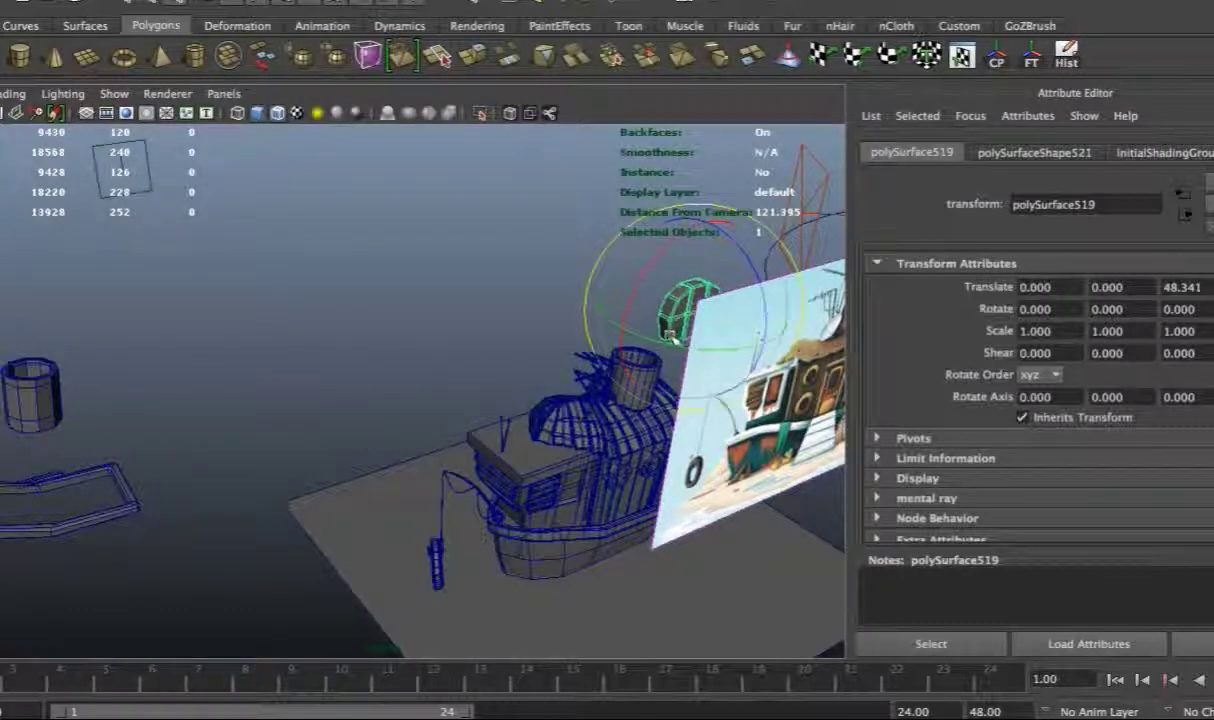
drag(700, 300, 978, 308)
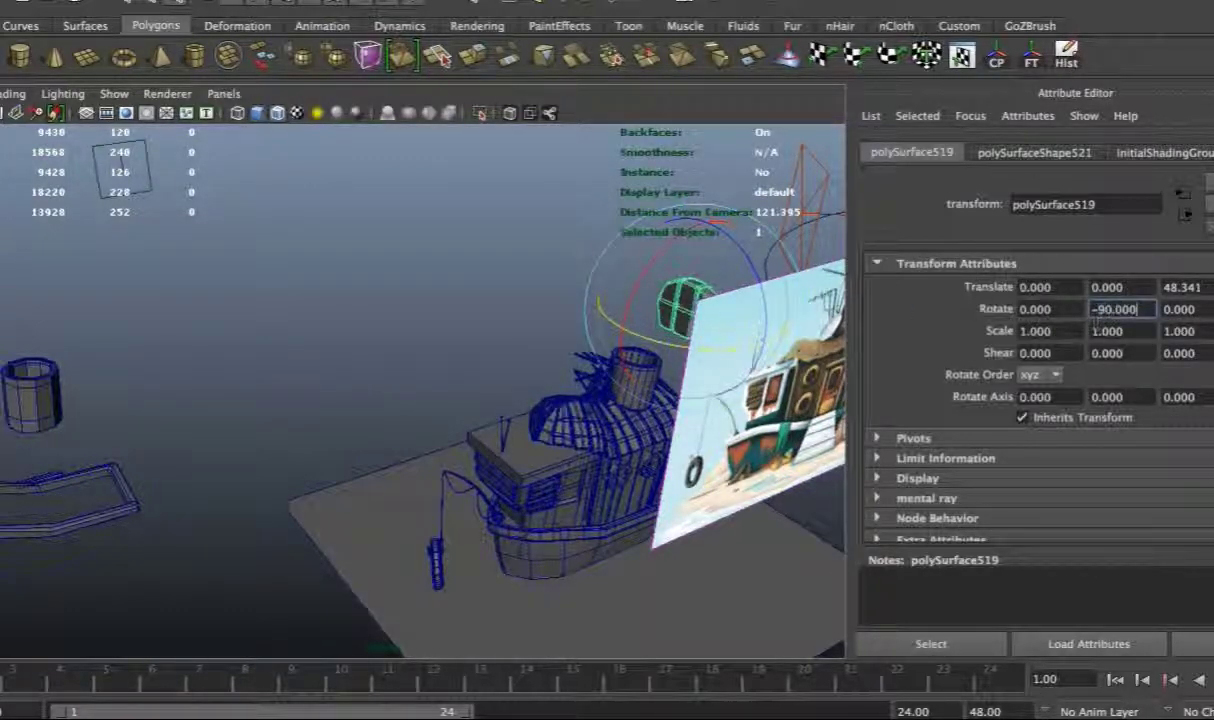
click(524, 224)
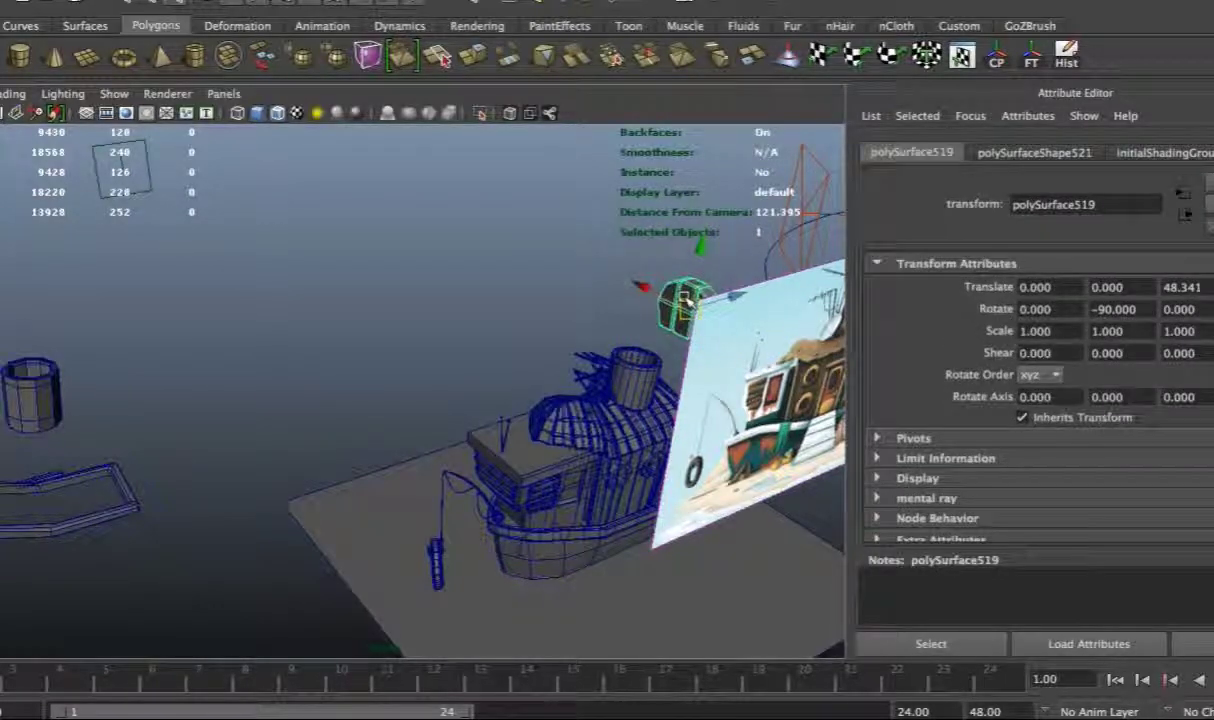
Scale the panel to 0.255, 0.475, 0.475 and place it outside the cabin's end wall at -2.222, -21.900, 41.102
alt+drag(687, 300, 726, 336)
key(f)
alt+drag(406, 355, 100, 393)
key(w)
alt+drag(15, 410, 114, 520)
drag(252, 420, 339, 412)
alt+right_drag(340, 410, 550, 428)
alt+drag(550, 428, 314, 306)
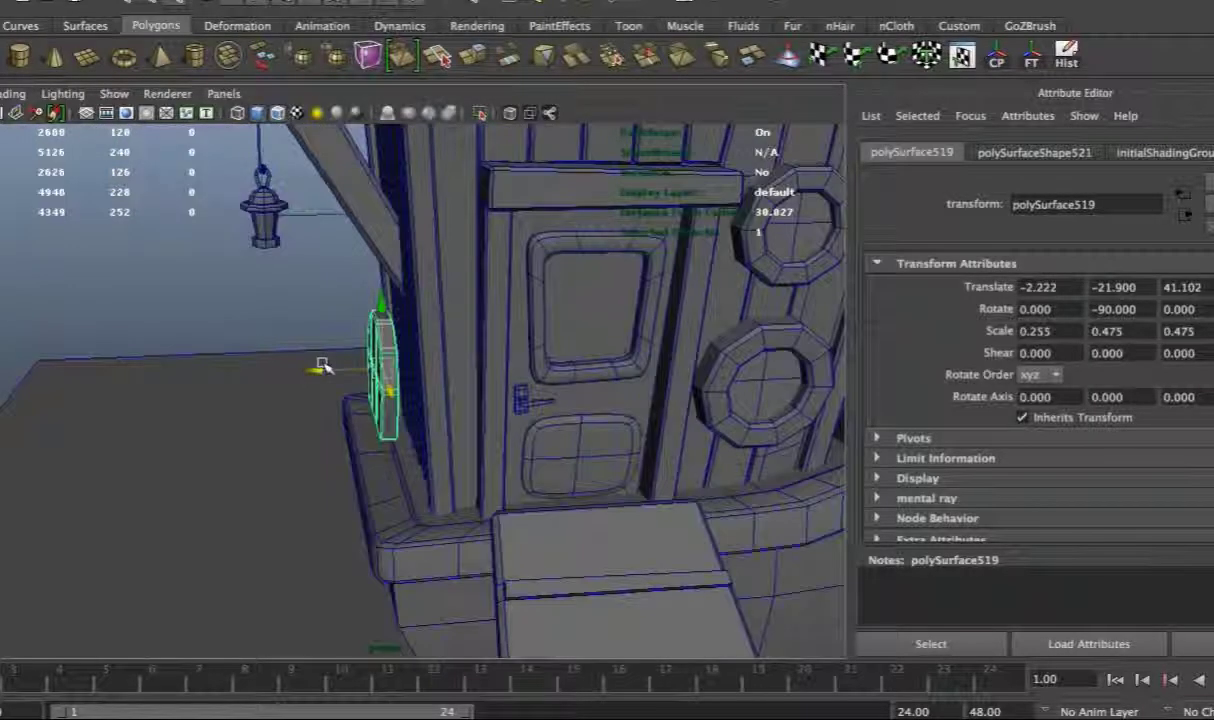
Seat the panel against the wall at Y -23.955 and Z 40.767, with Y rotation -90 and X scale 0.540
key(e)
key(w)
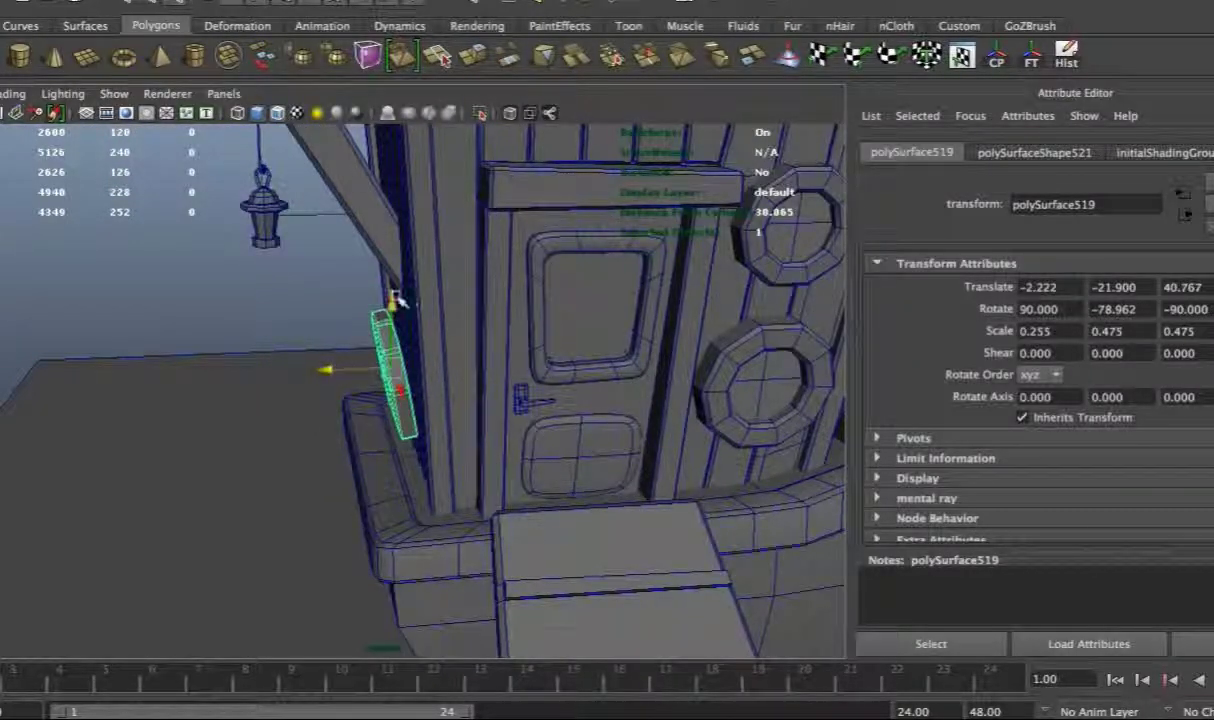
drag(350, 352, 342, 384)
click(1120, 309)
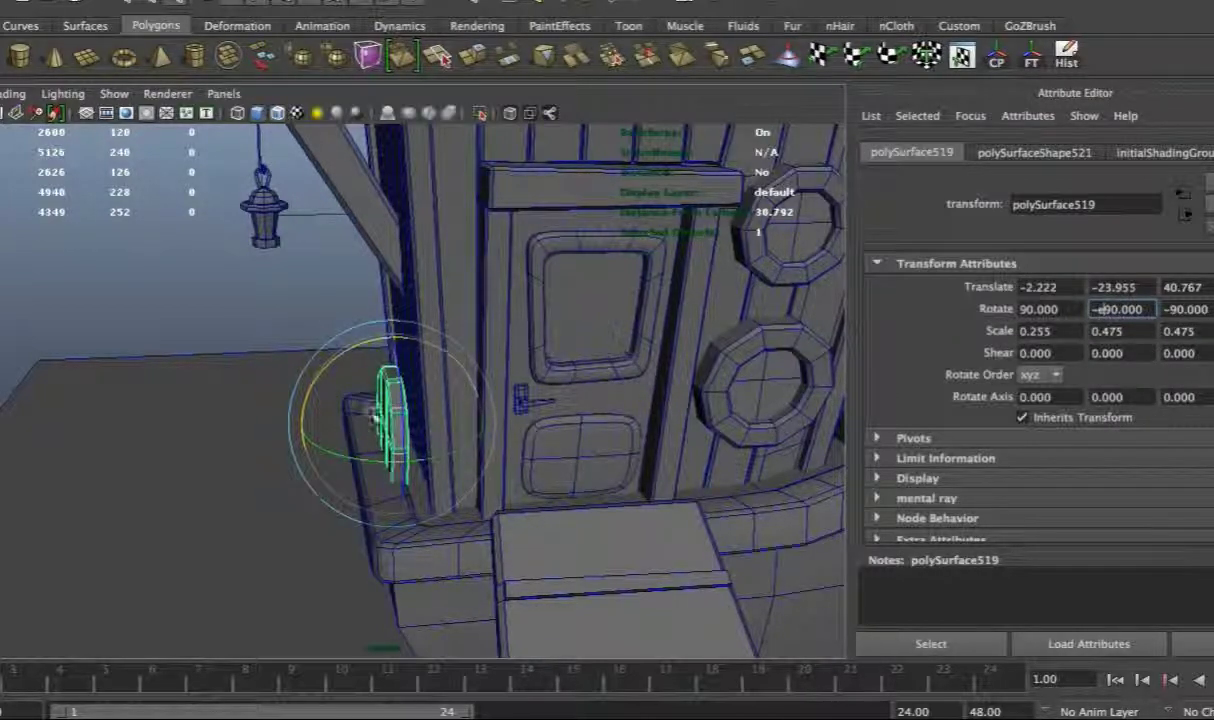
drag(222, 435, 224, 433)
Tilt the panel to a Y rotation of -84.751, enlarge it to 0.696, 0.633, 0.633 and centre it on the wall at X -2.412
key(e)
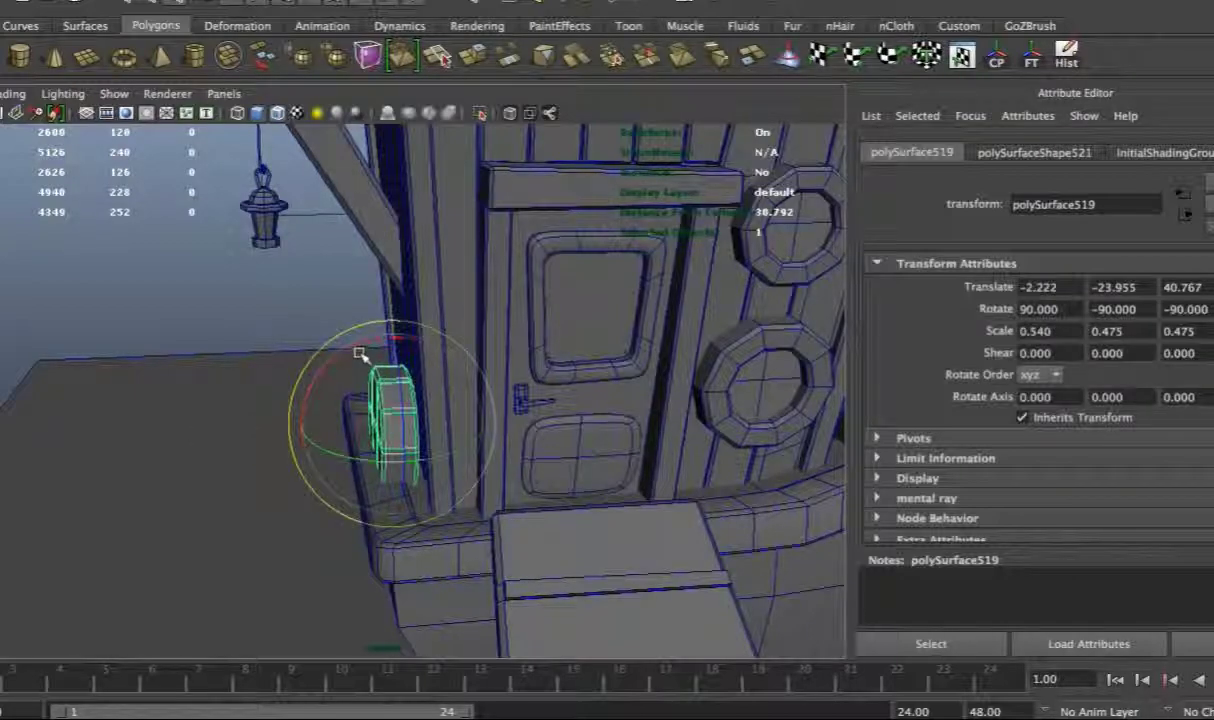
alt+drag(305, 450, 470, 430)
alt+drag(470, 430, 337, 450)
click(270, 332)
alt+right_drag(270, 332, 490, 288)
alt+drag(490, 288, 461, 374)
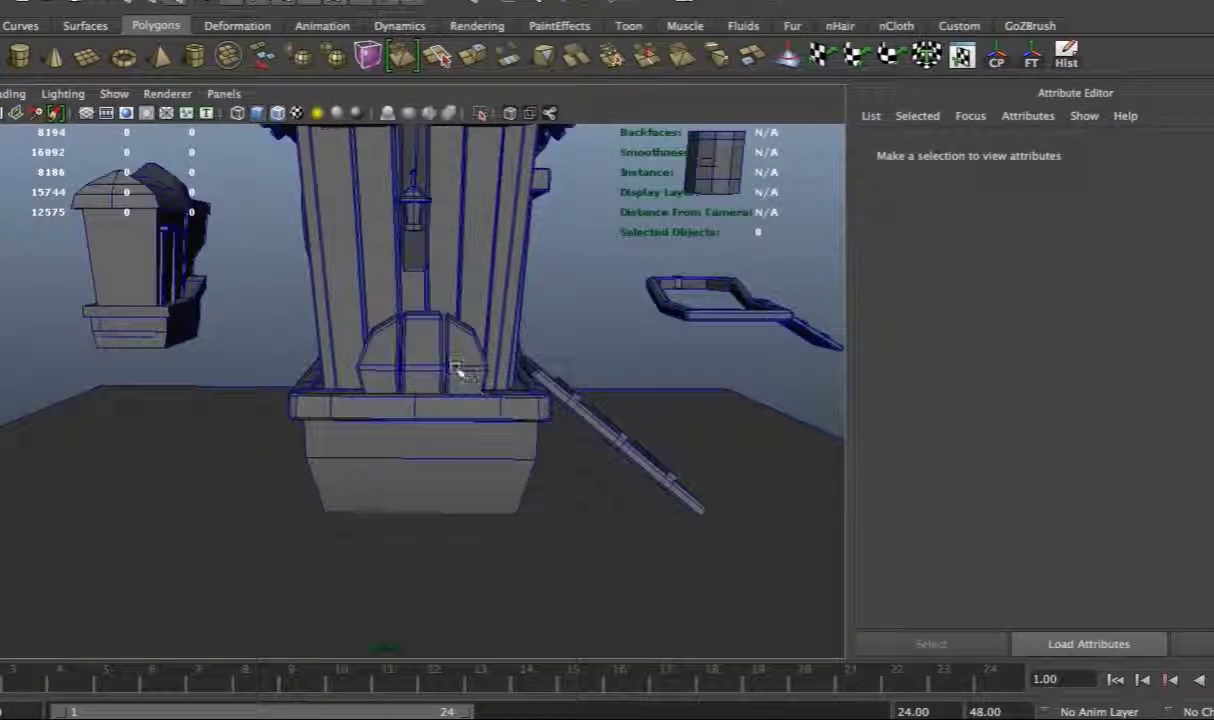
click(458, 376)
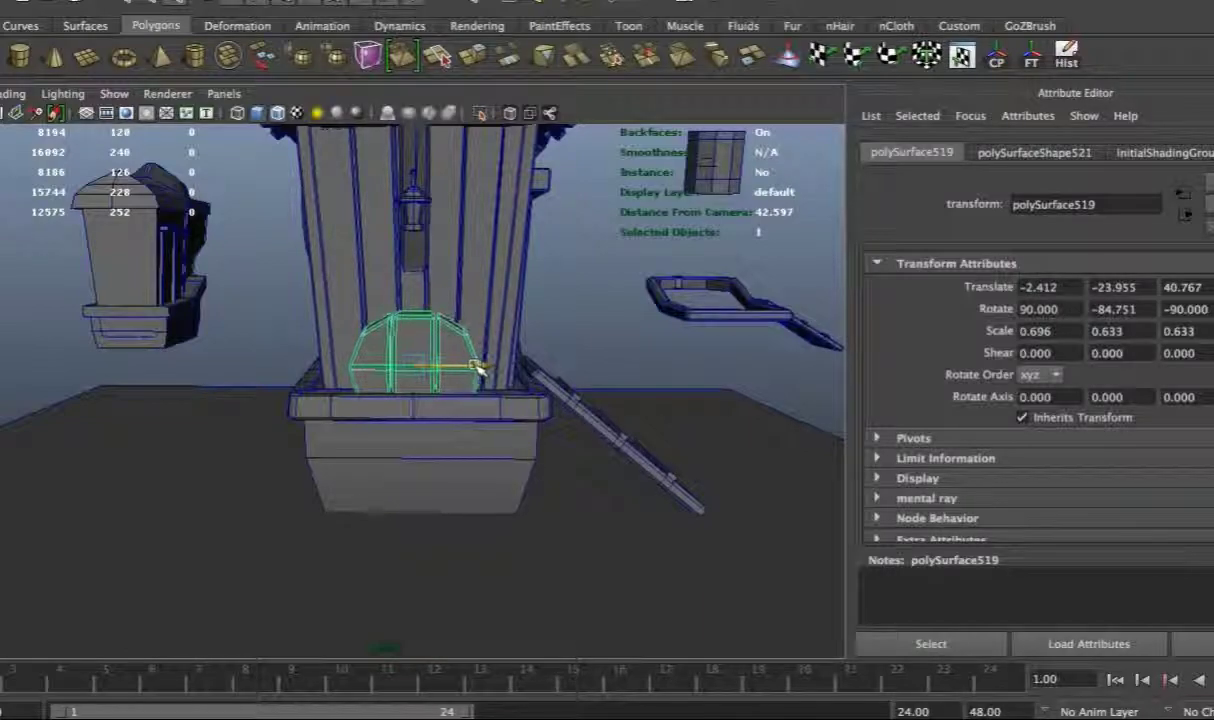